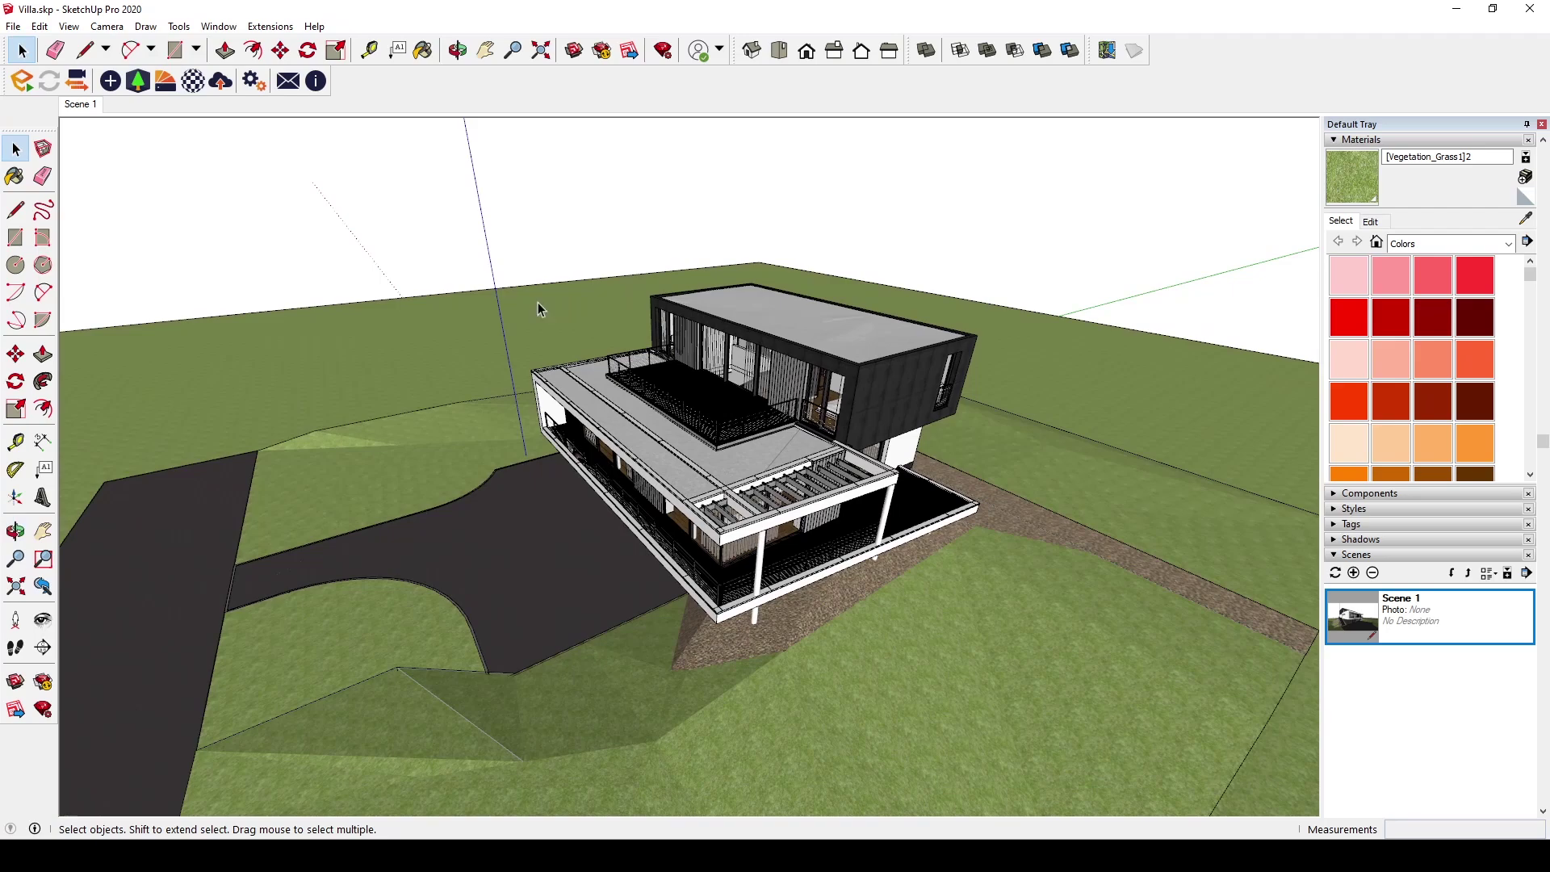
- Examine the villa model and its surrounding terrain from all sides
middle_click_drag(360, 300, 889, 301)
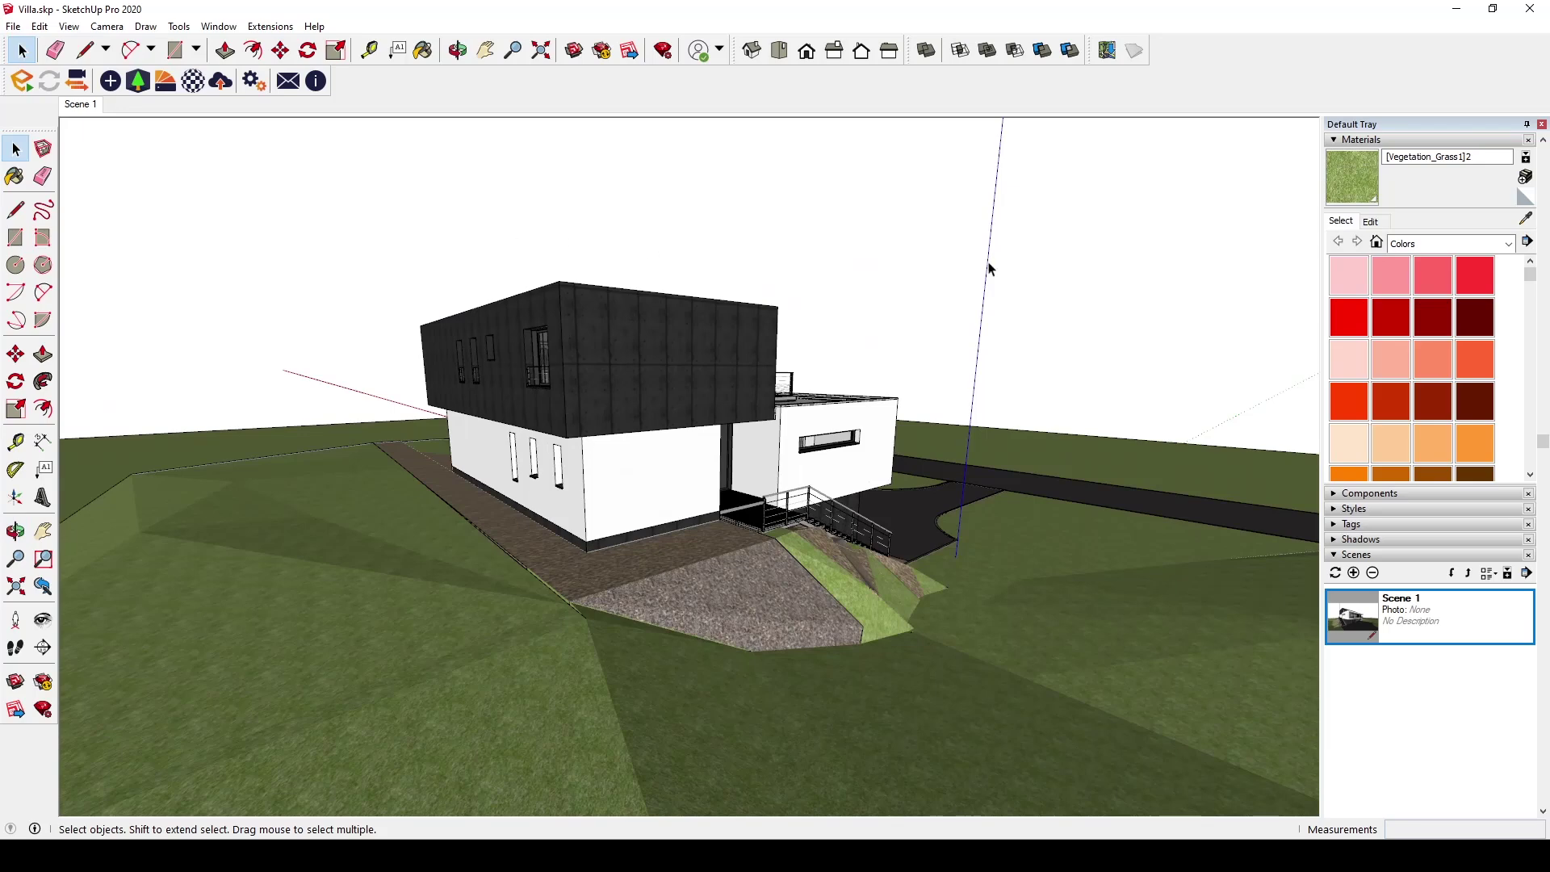
middle_click_drag(1074, 282, 703, 259)
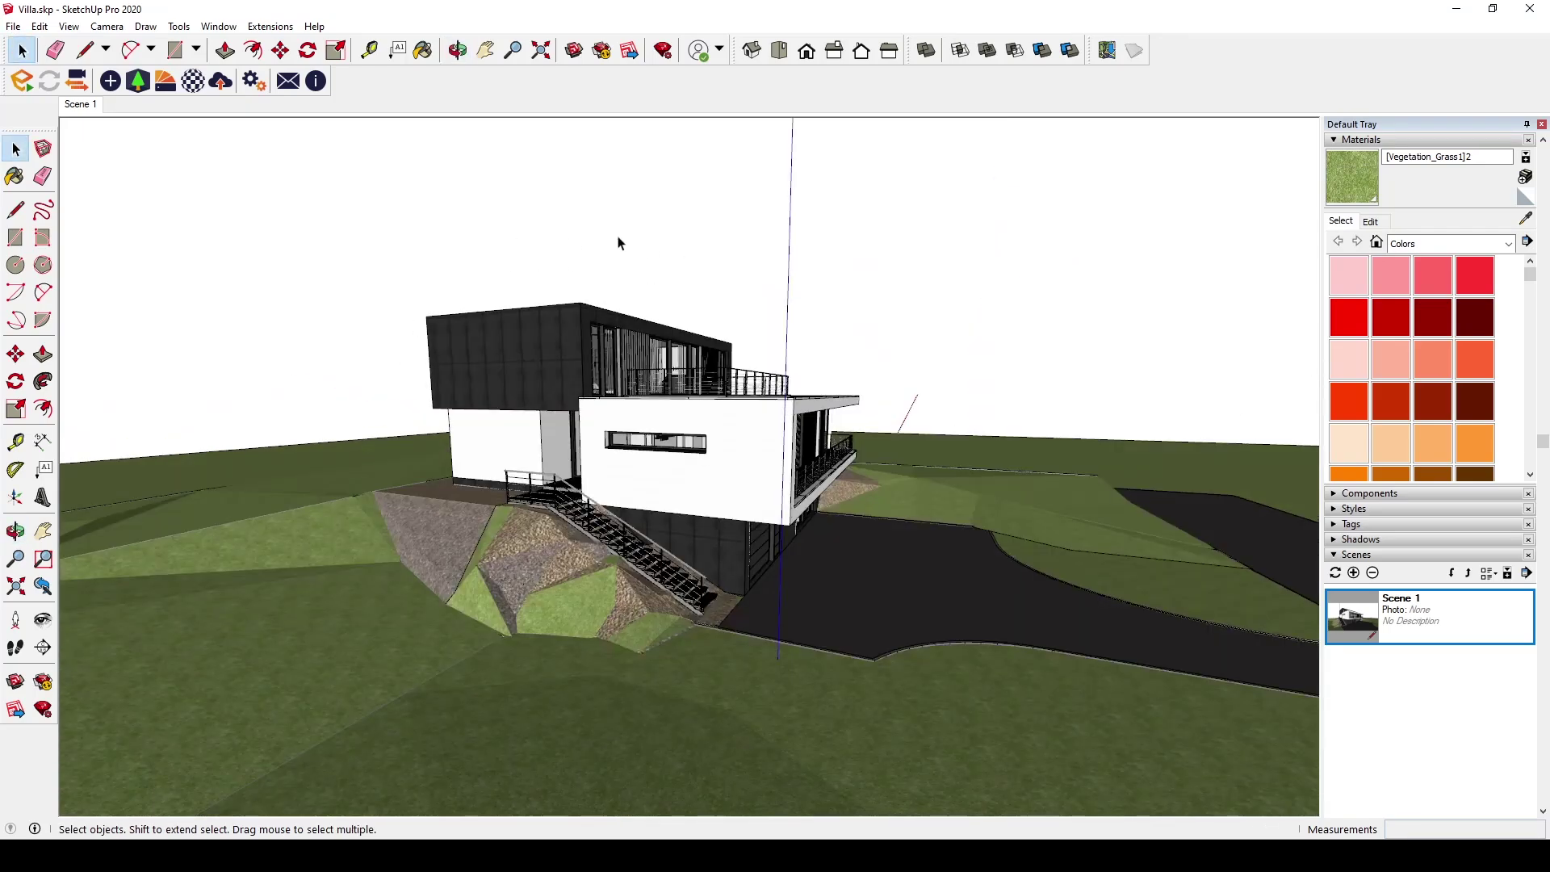
middle_click_drag(1119, 331, 1034, 256)
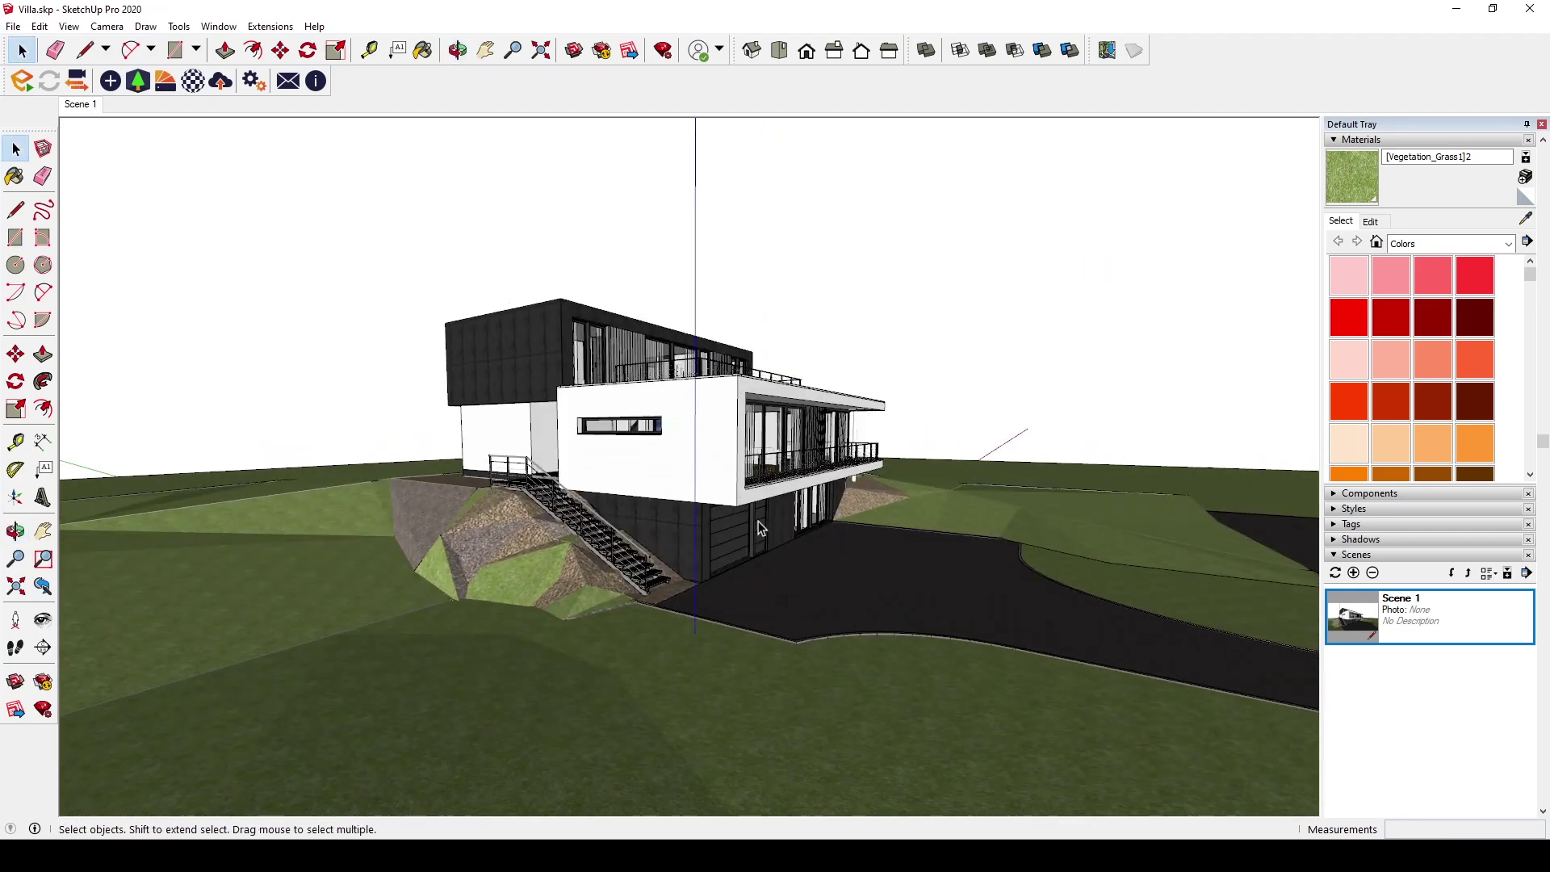
middle_click_drag(761, 482, 652, 575)
scroll(716, 496, "down", 2)
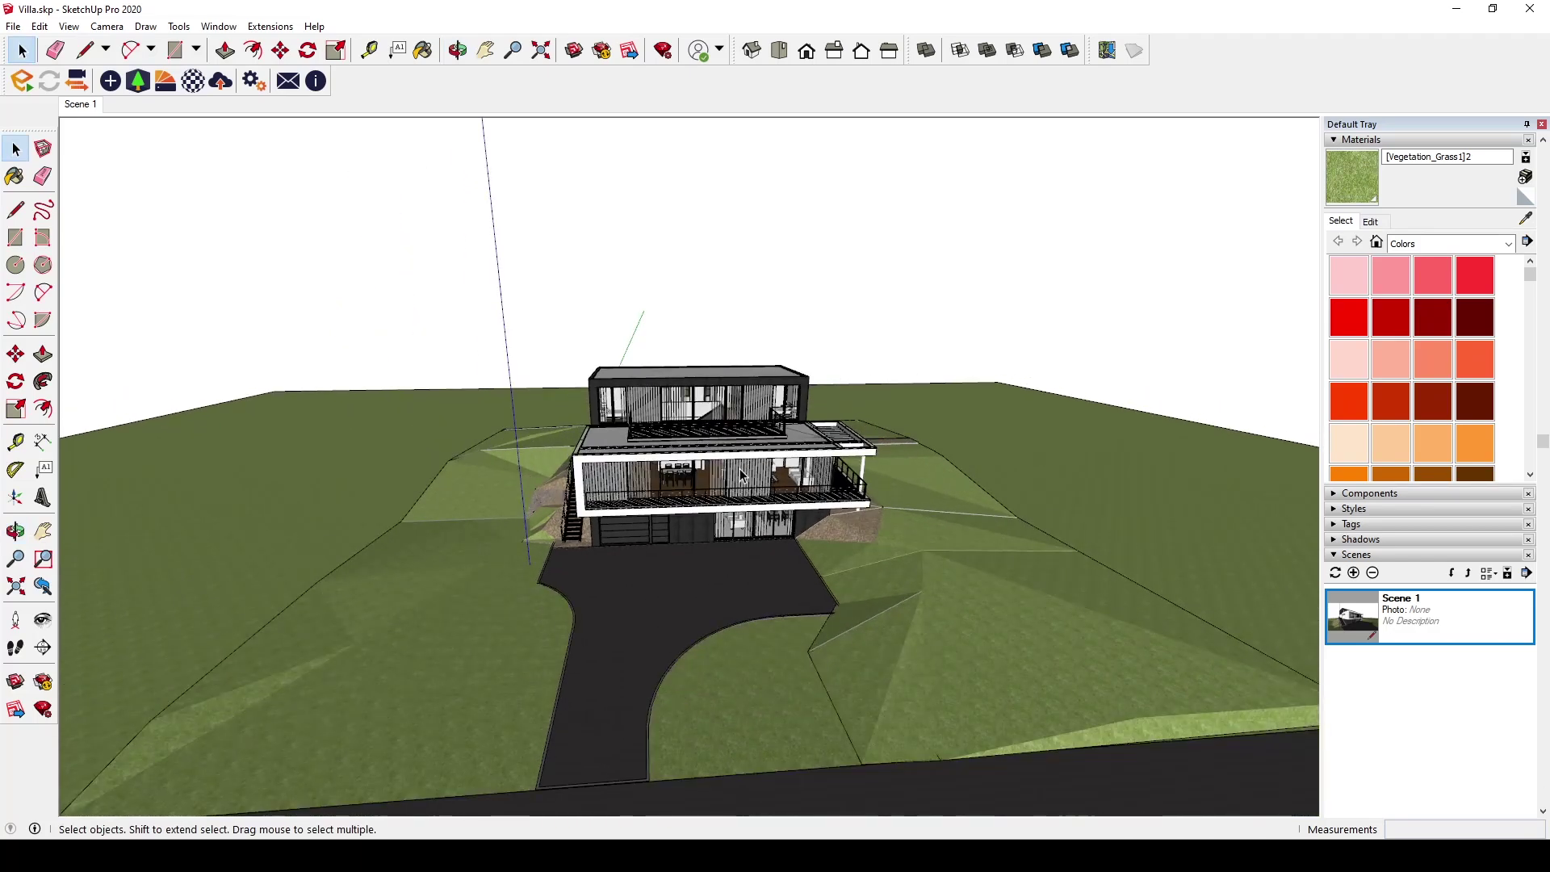
scroll(808, 494, "up", 3)
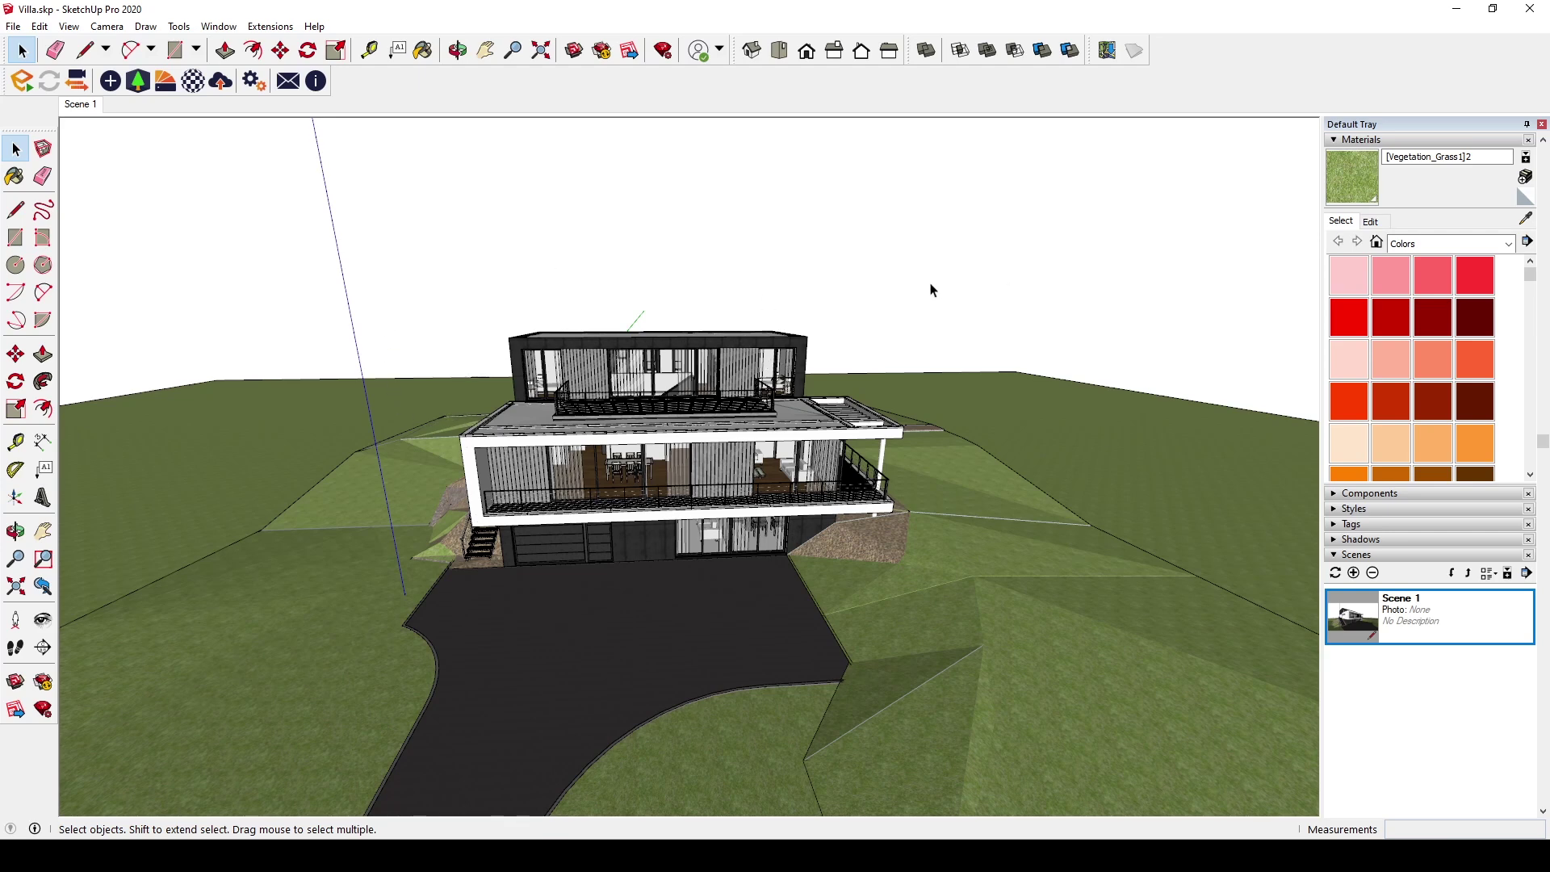
middle_click_drag(1121, 295, 604, 275)
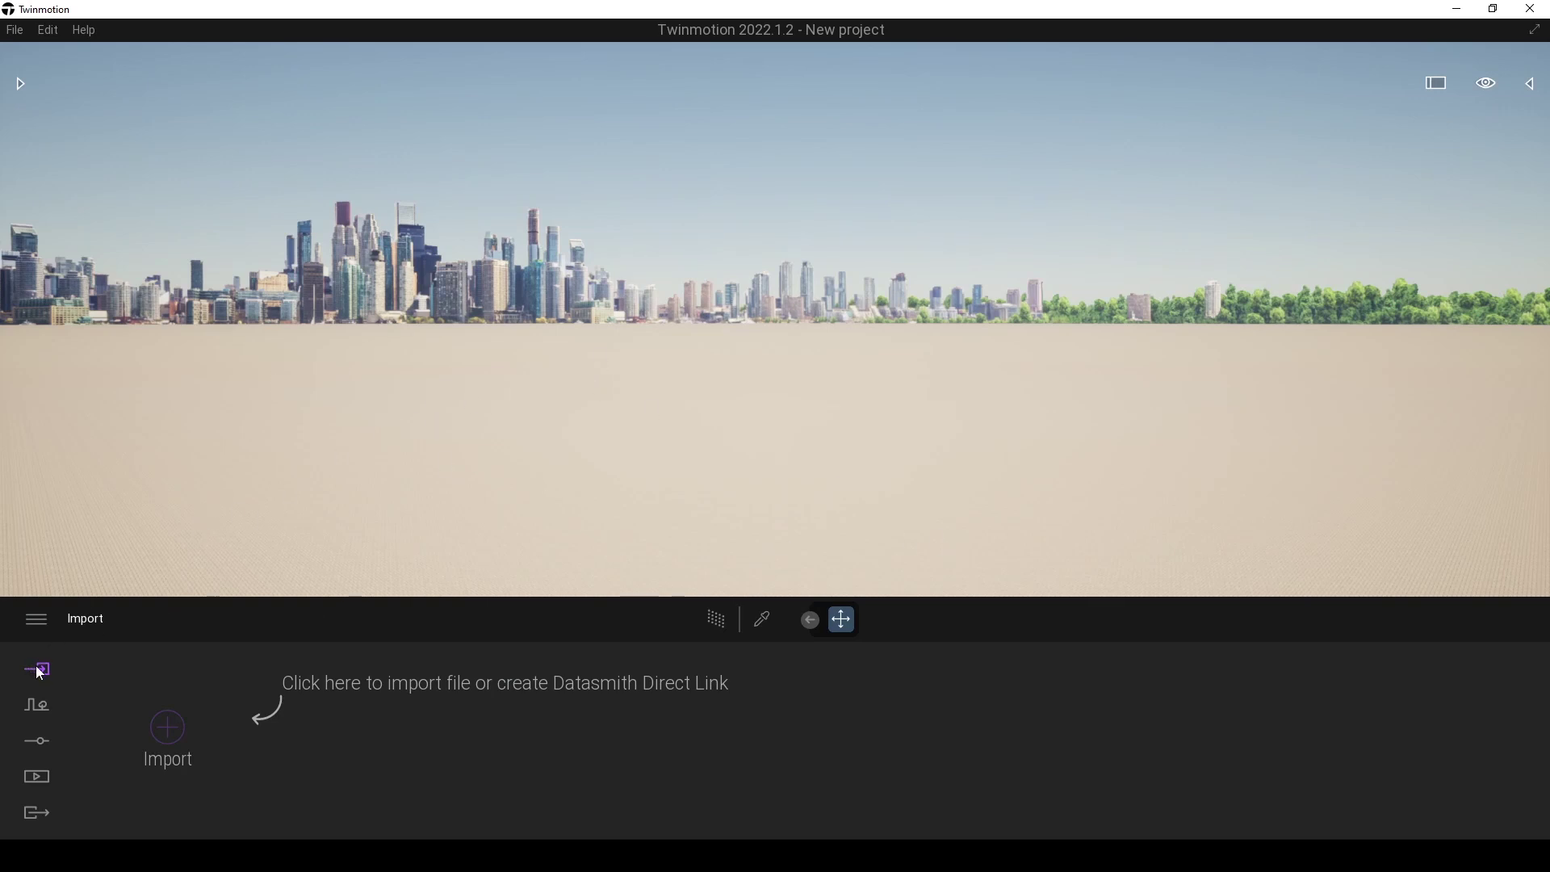
- Import Villa.skp into the new Twinmotion project as geometry, using Collapse by material
left_click(168, 725)
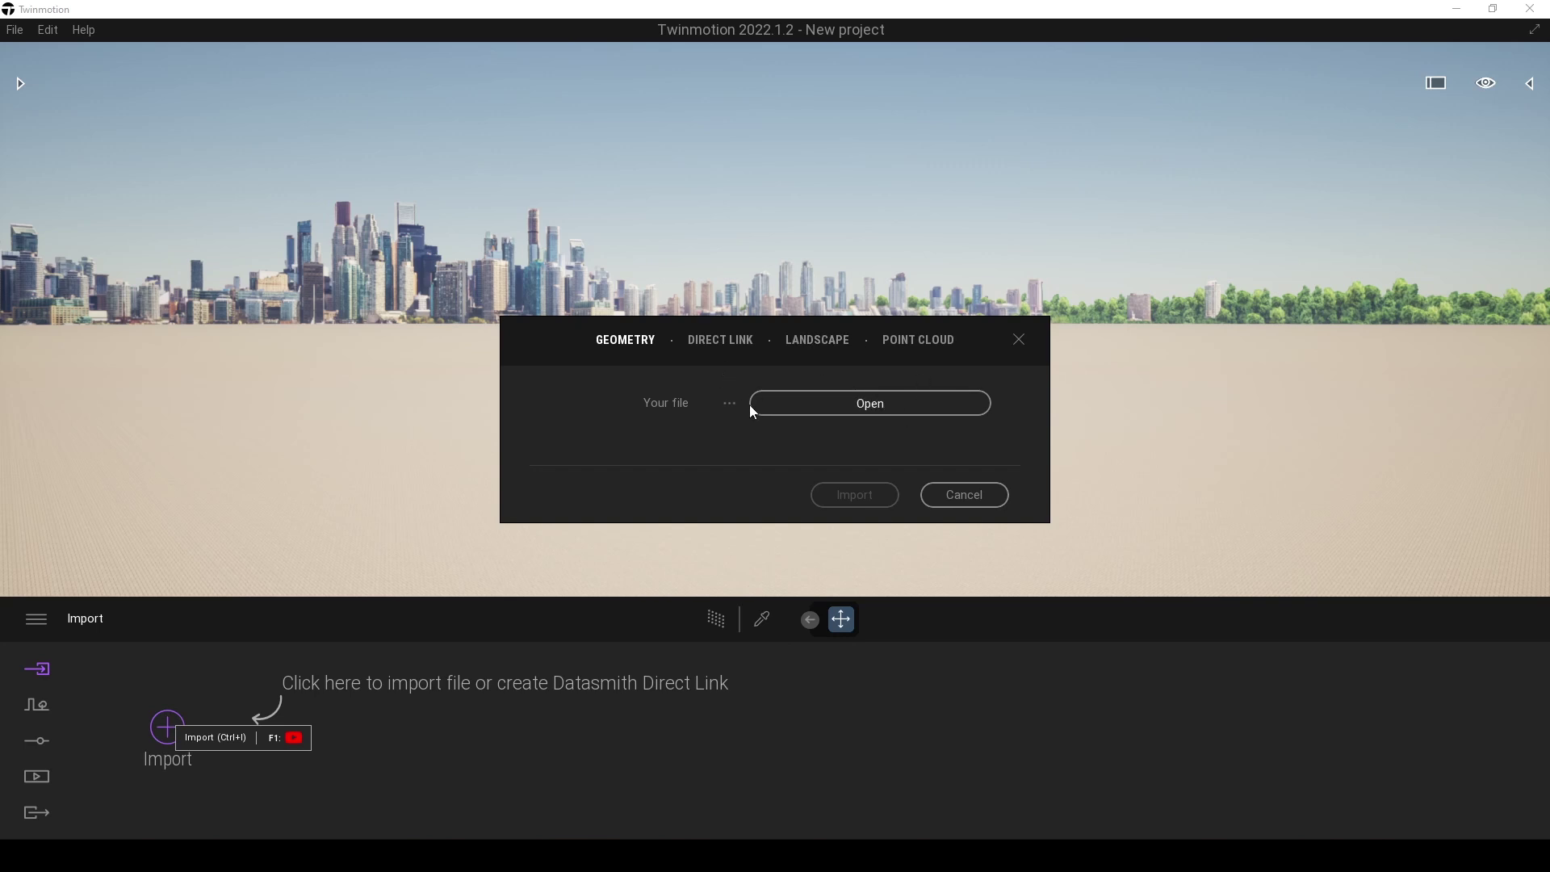
left_click(869, 405)
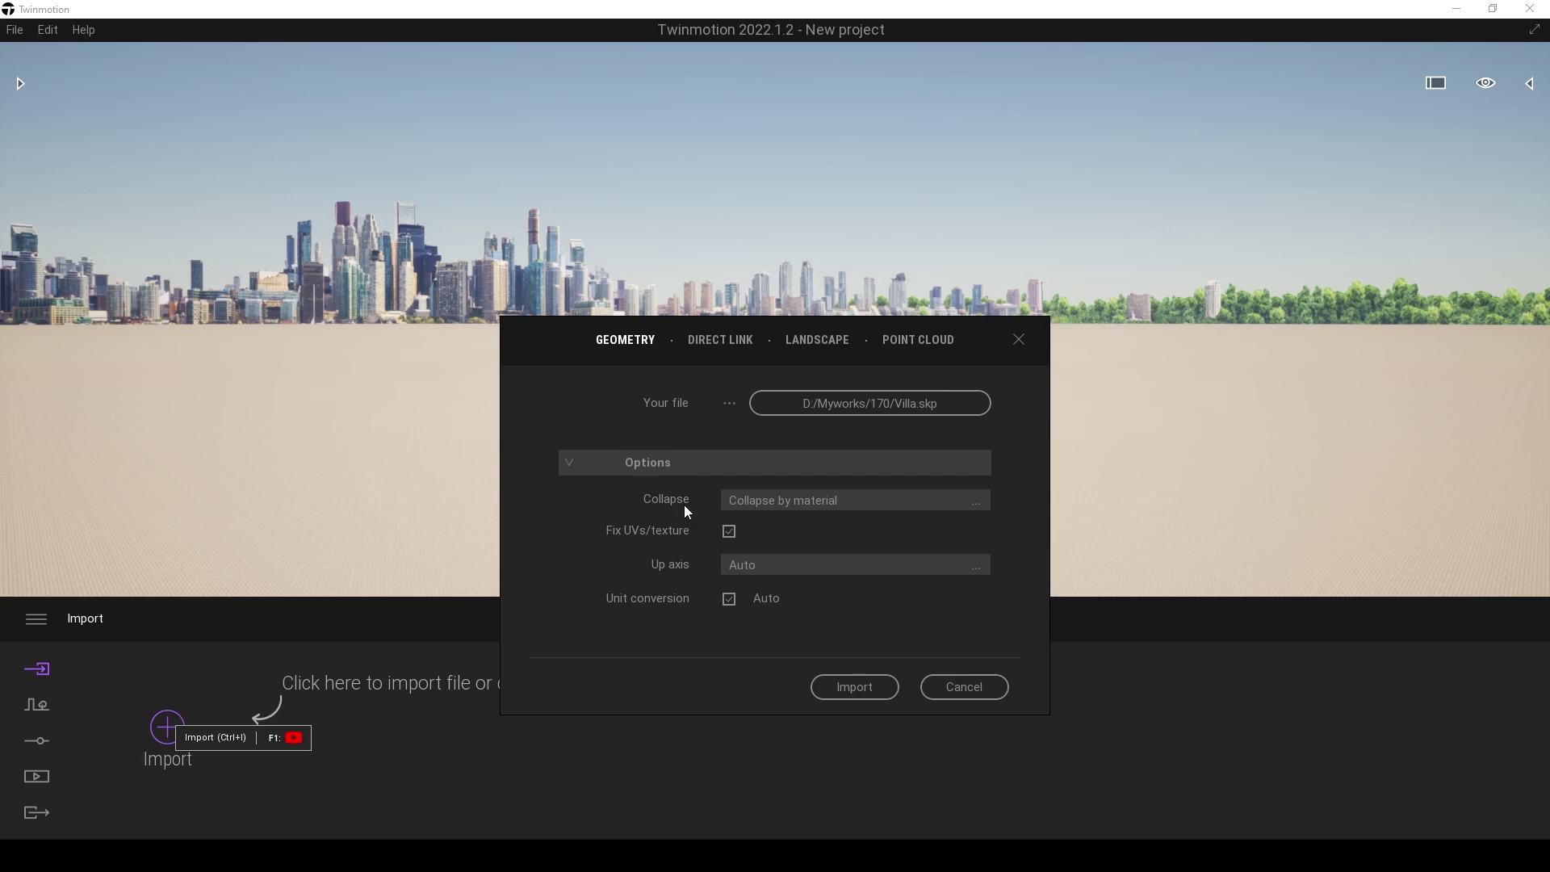
left_click(788, 501)
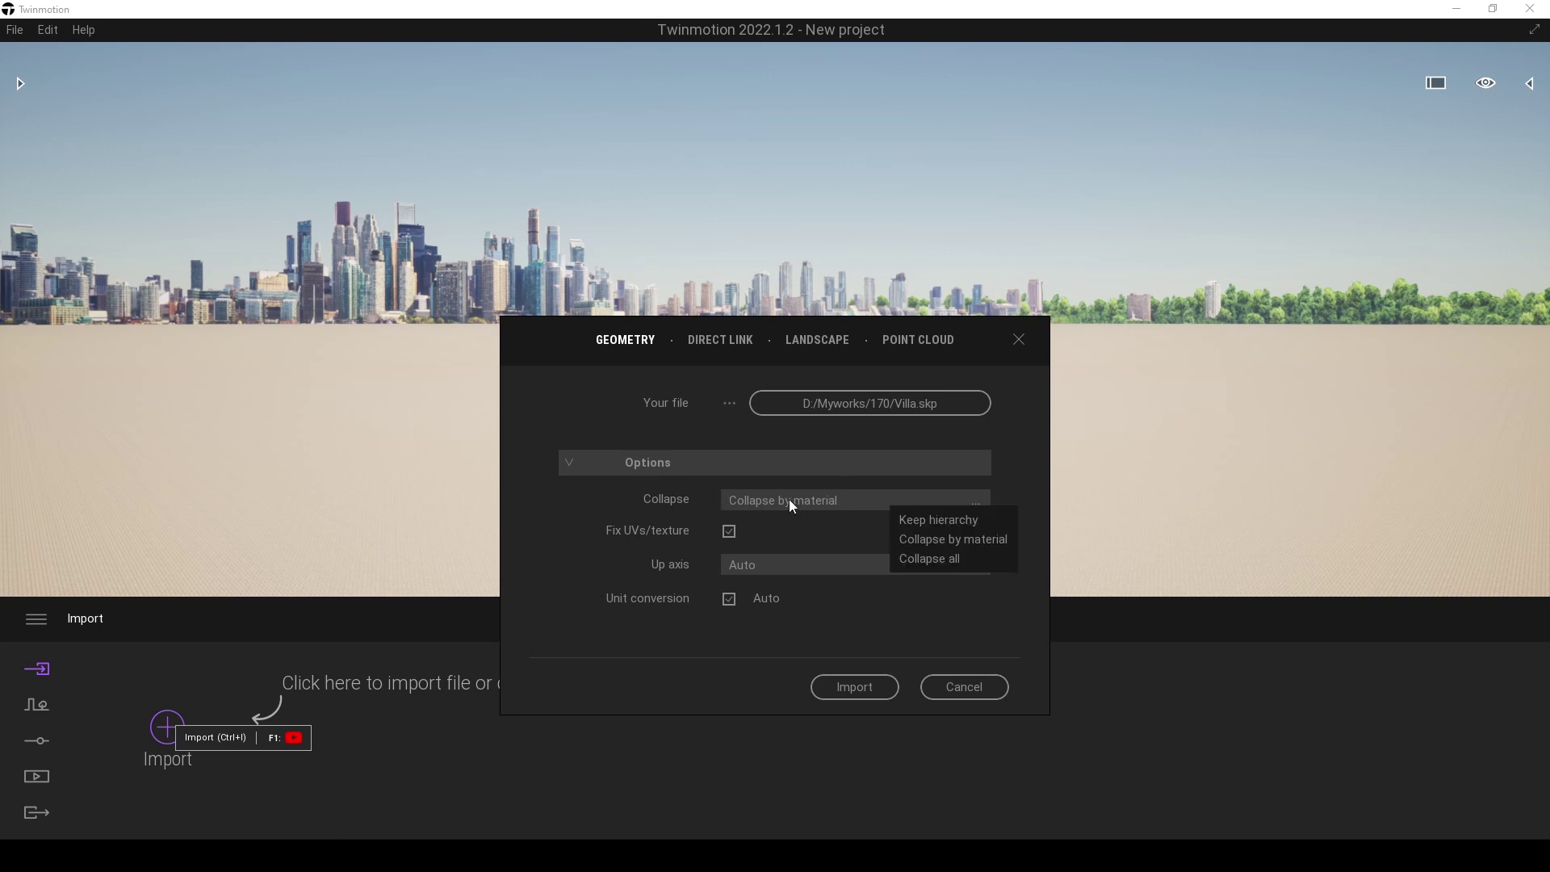
left_click(667, 497)
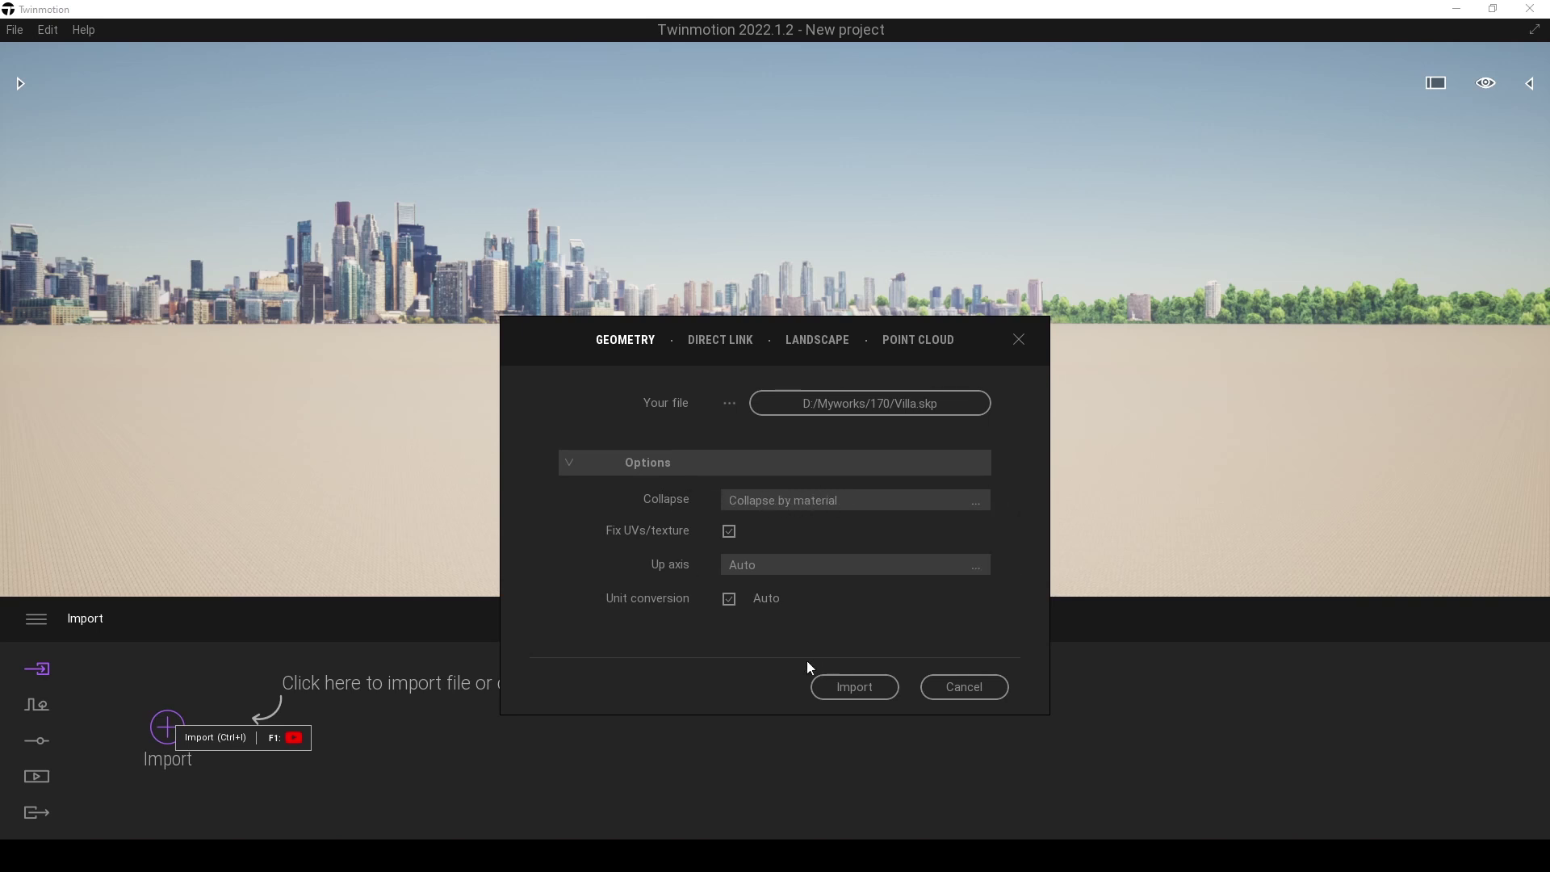
left_click(856, 688)
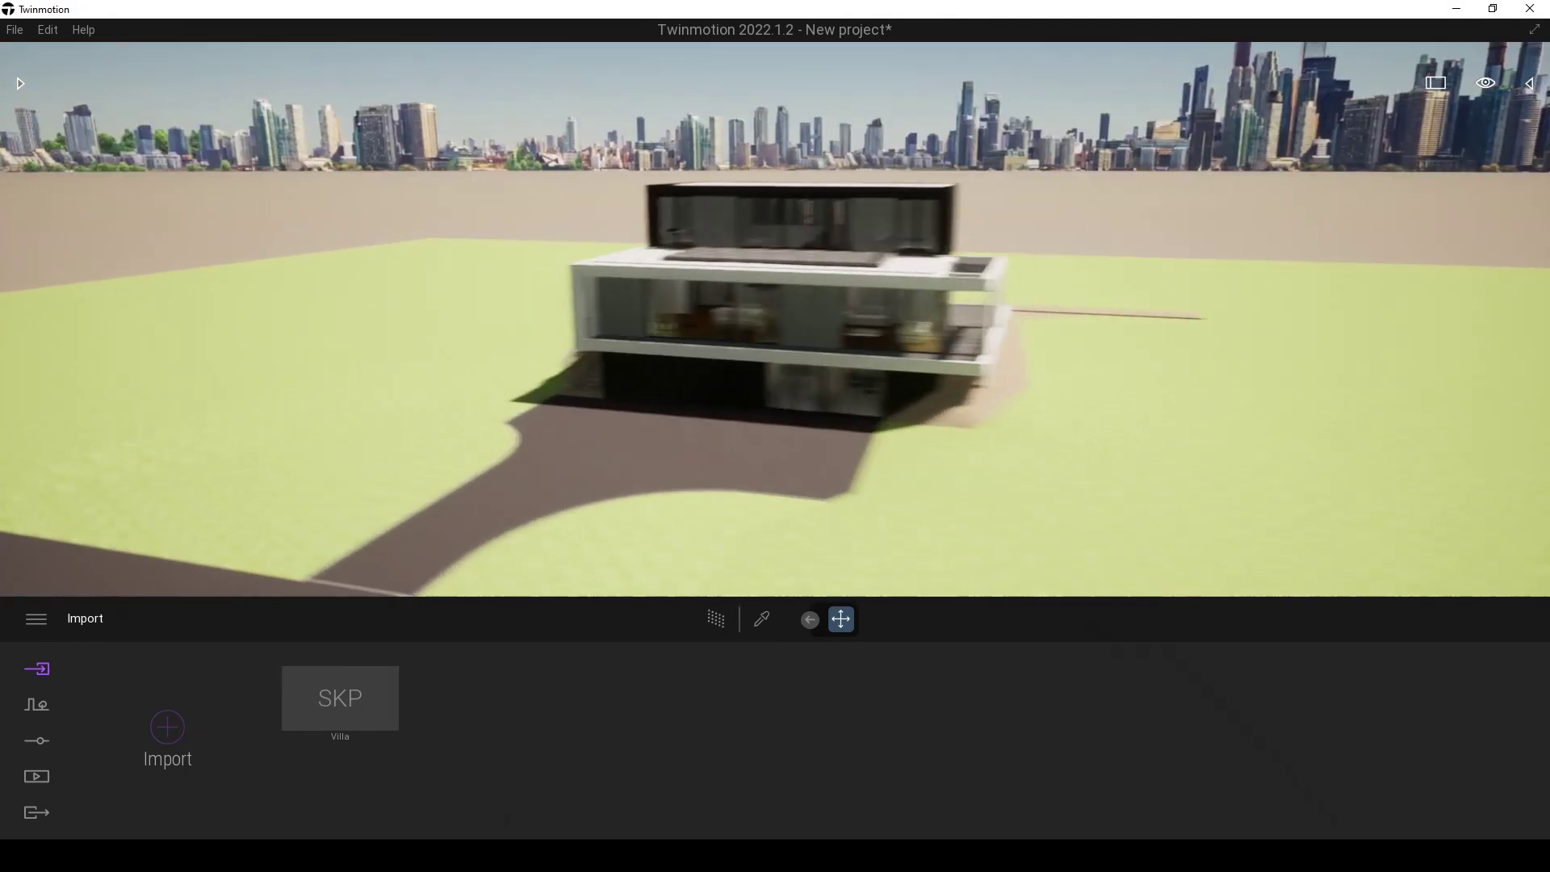
- Inspect the imported villa's facade and the interior behind the balcony glazing up close
middle_click_drag(598, 339, 727, 344, "shift")
scroll(599, 336, "up", 5)
middle_click_drag(599, 336, 745, 346, "shift")
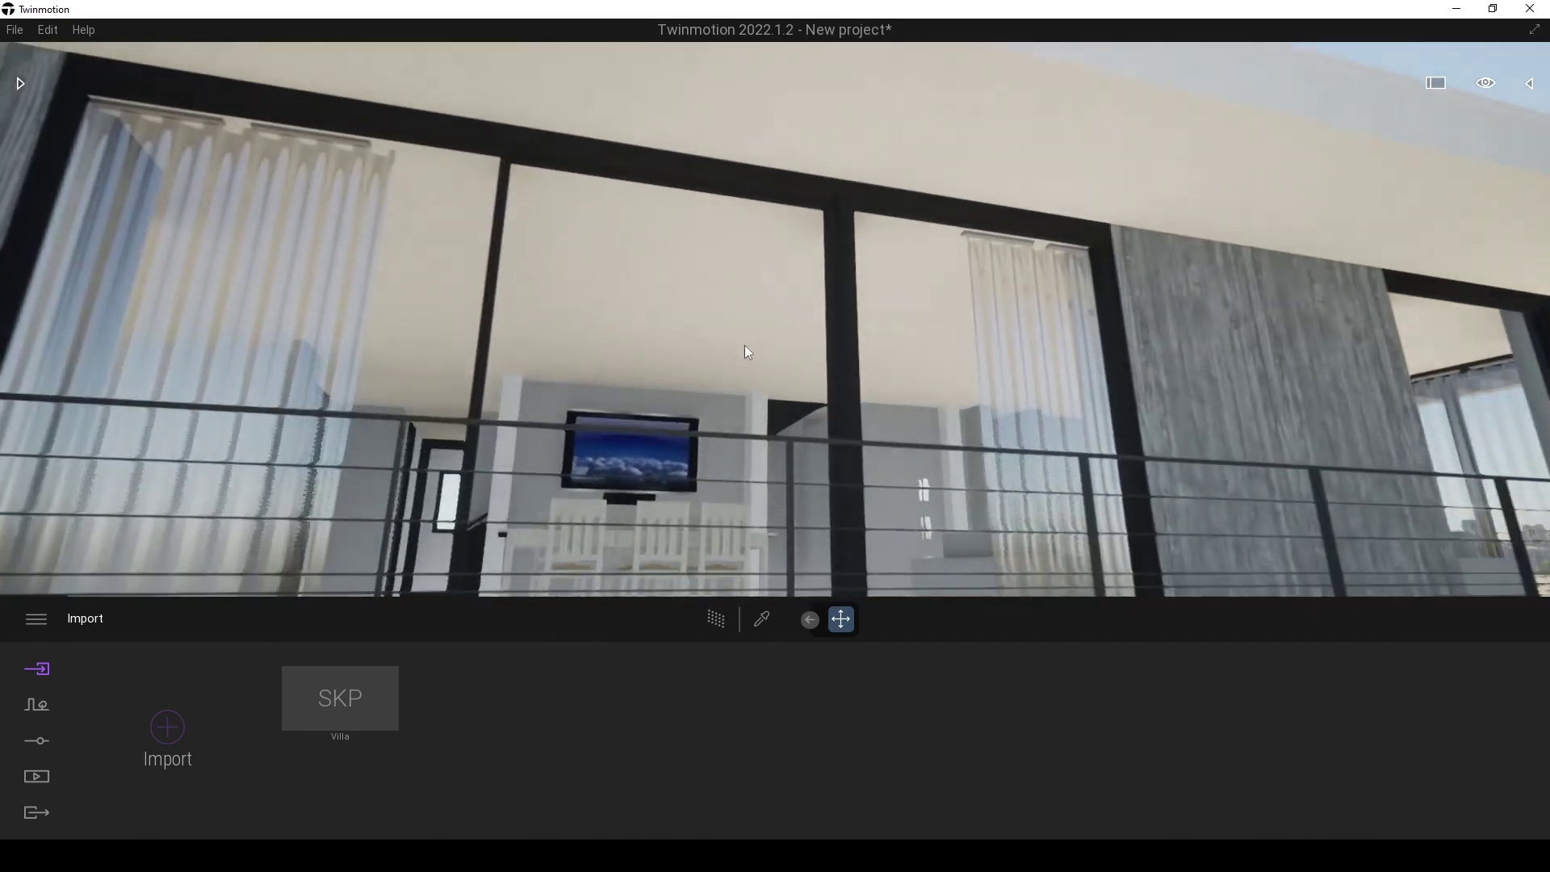
scroll(744, 345, "up", 5)
scroll(744, 346, "down", 3)
scroll(748, 357, "up", 4)
scroll(712, 475, "down", 8)
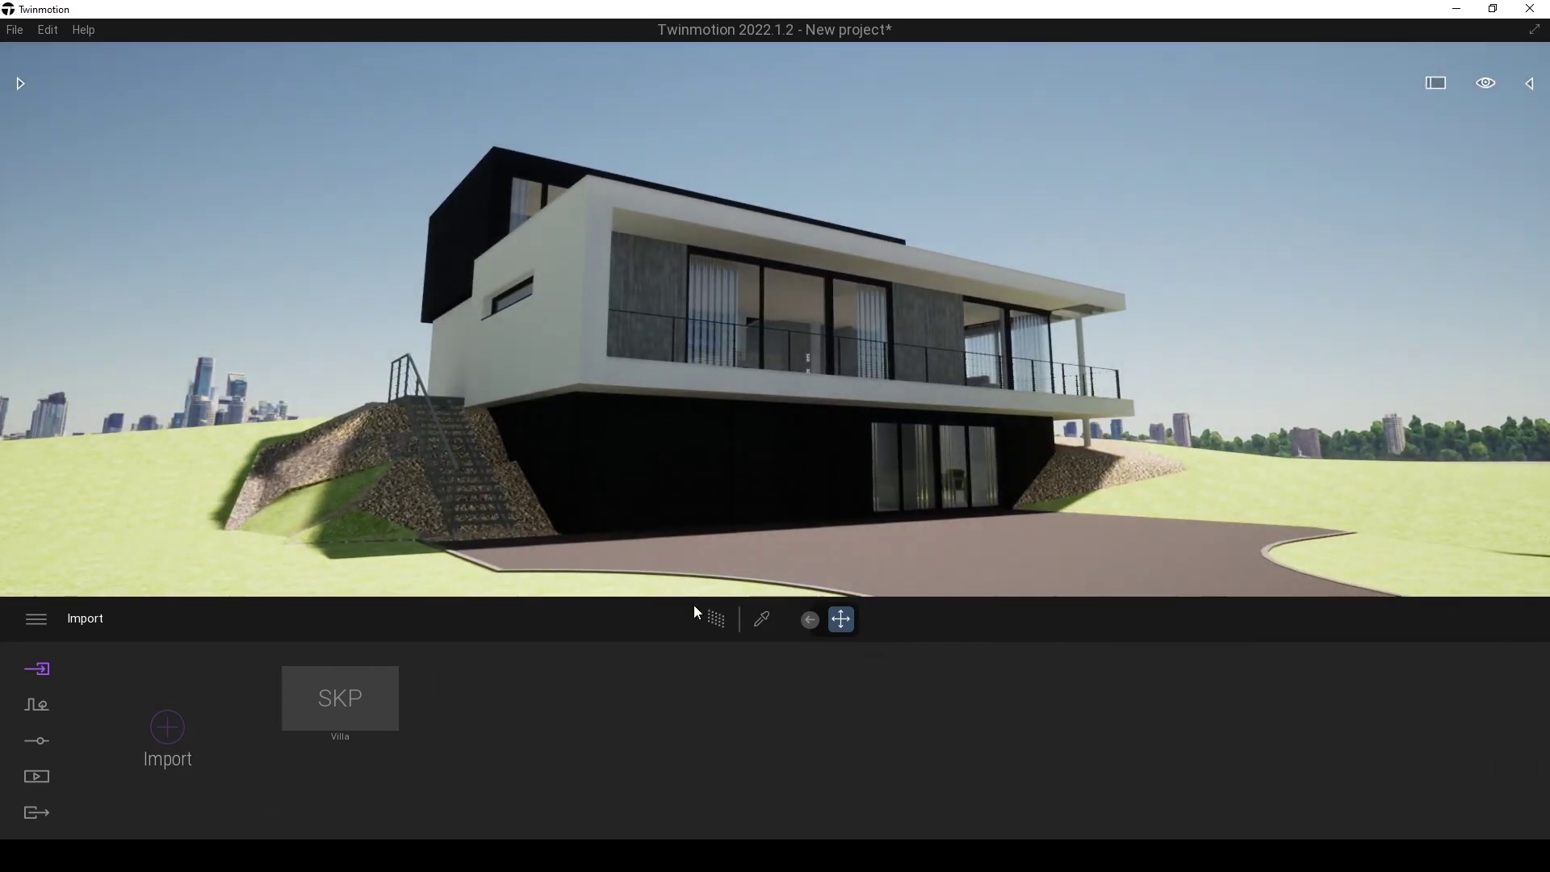
- Preview the villa's exterior with the Path Tracer and return to real-time rendering
left_click(716, 620)
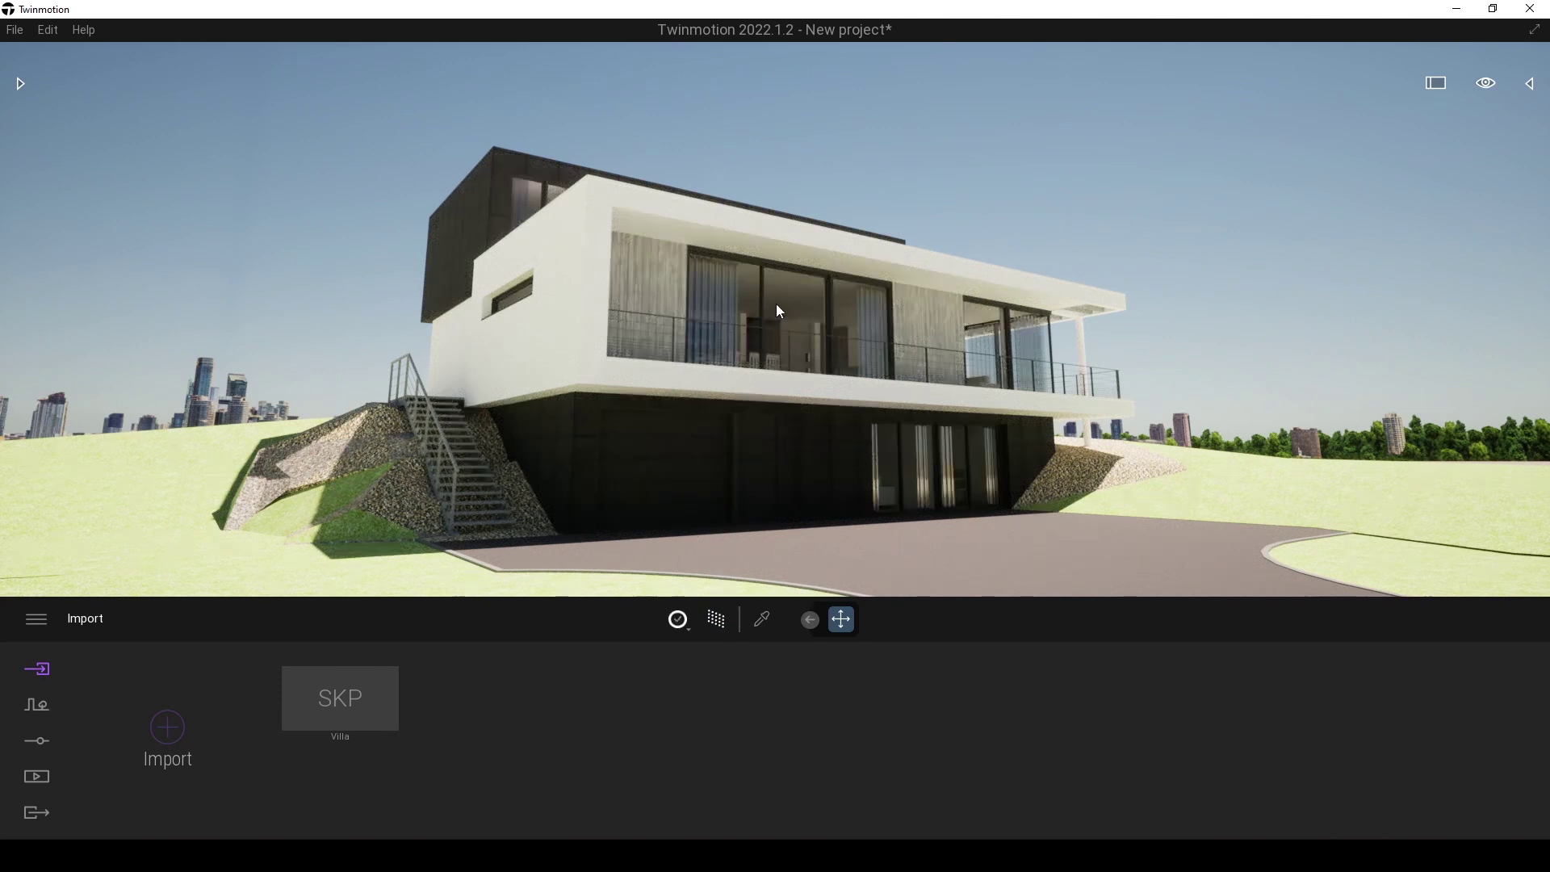
scroll(972, 275, "down", 1)
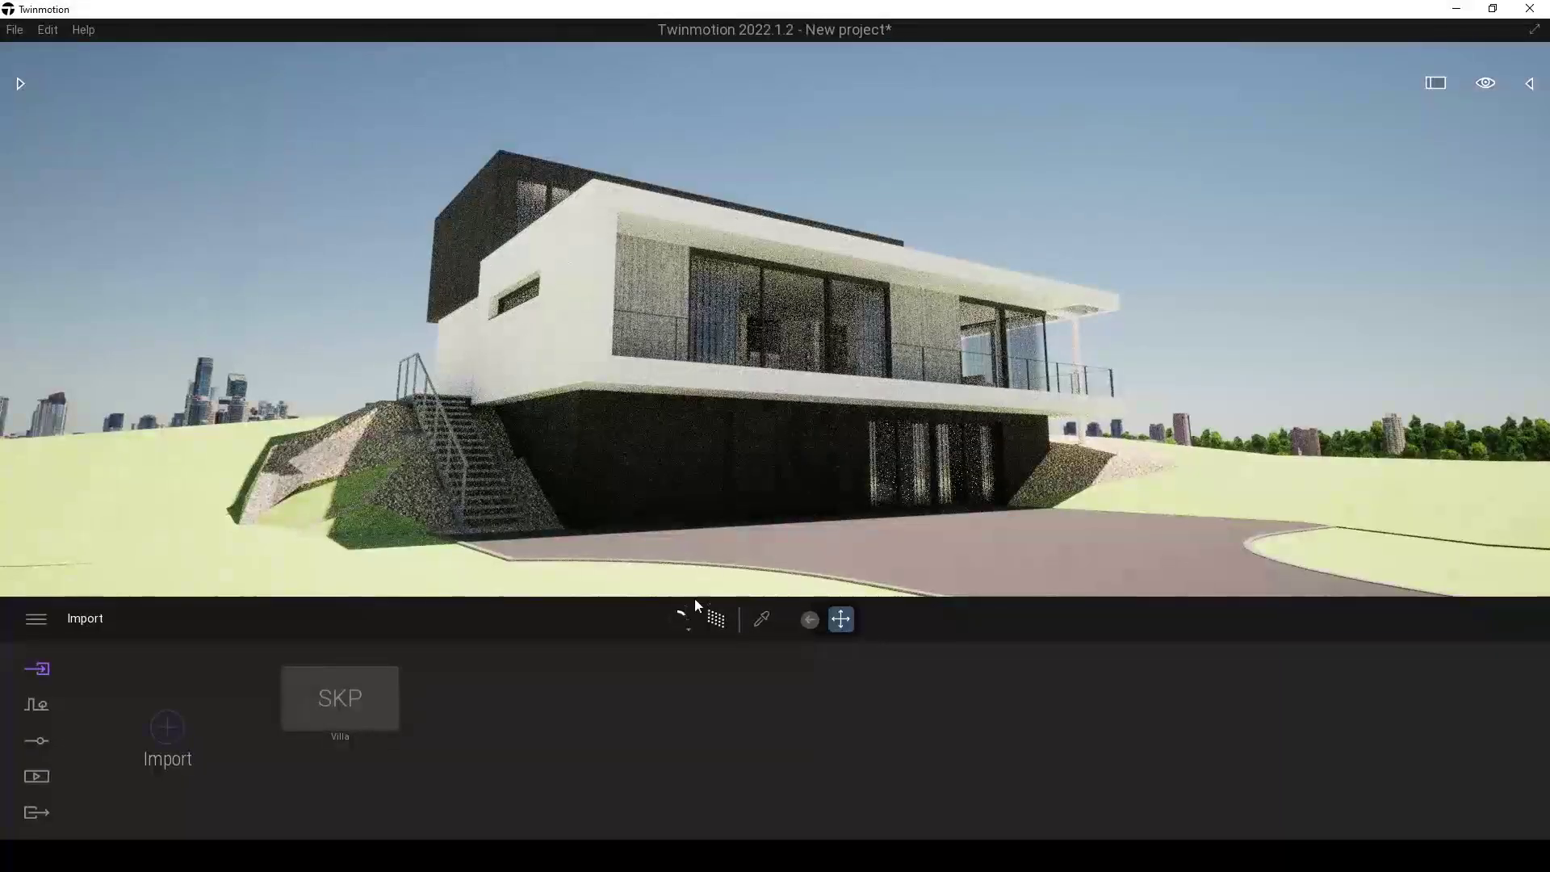
left_click(715, 620)
- Examine the villa's front and outdoor staircase side from various distances and angles
left_click_drag(901, 490, 896, 452)
right_click_drag(896, 452, 748, 224)
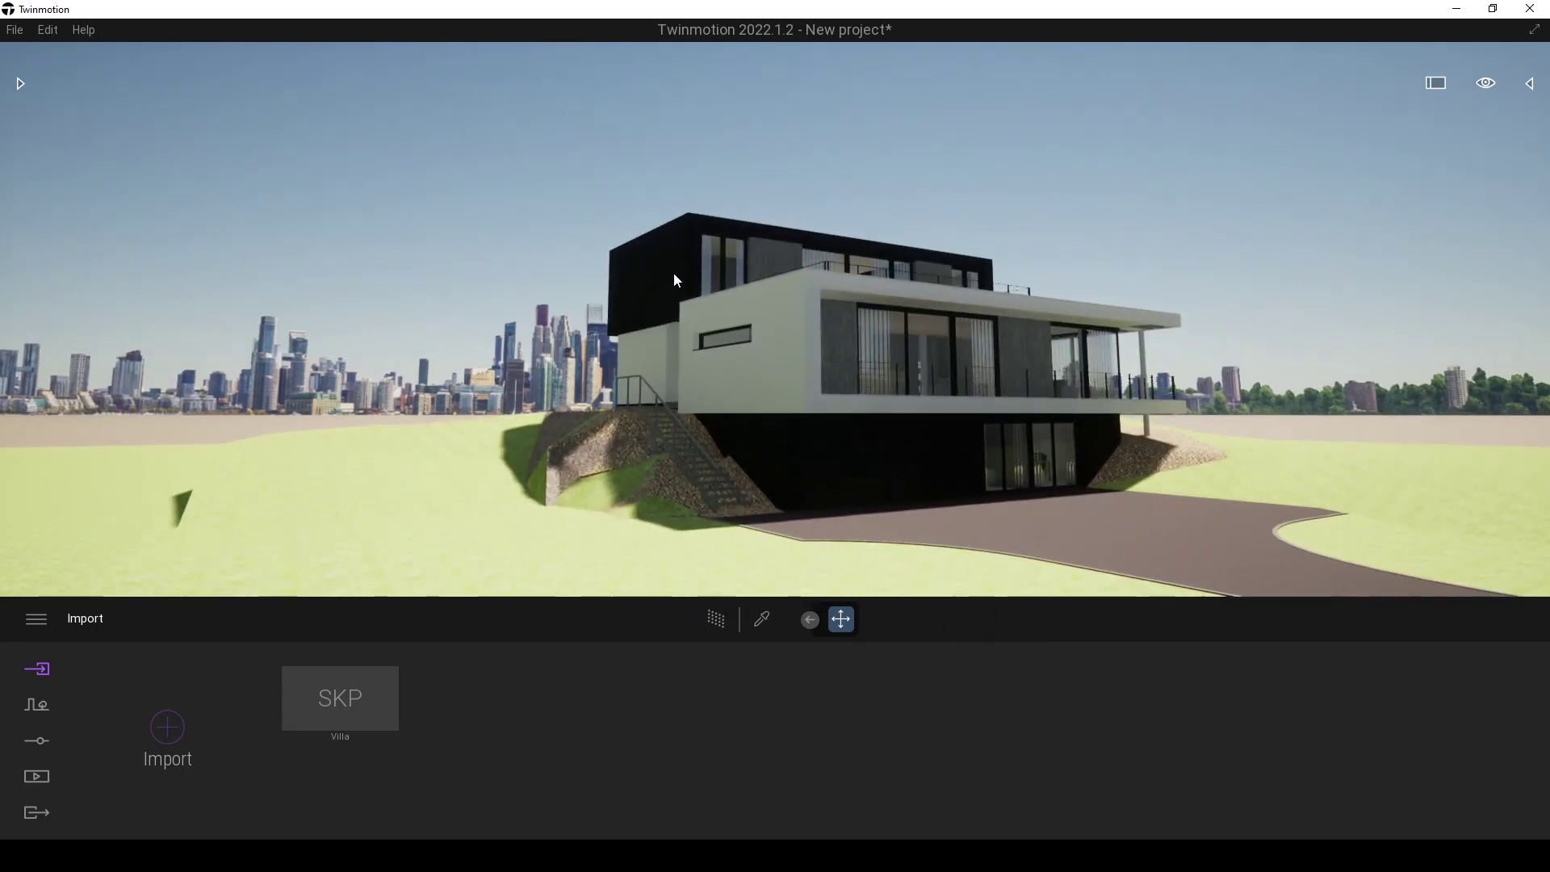
scroll(675, 265, "up", 4)
scroll(678, 265, "down", 3)
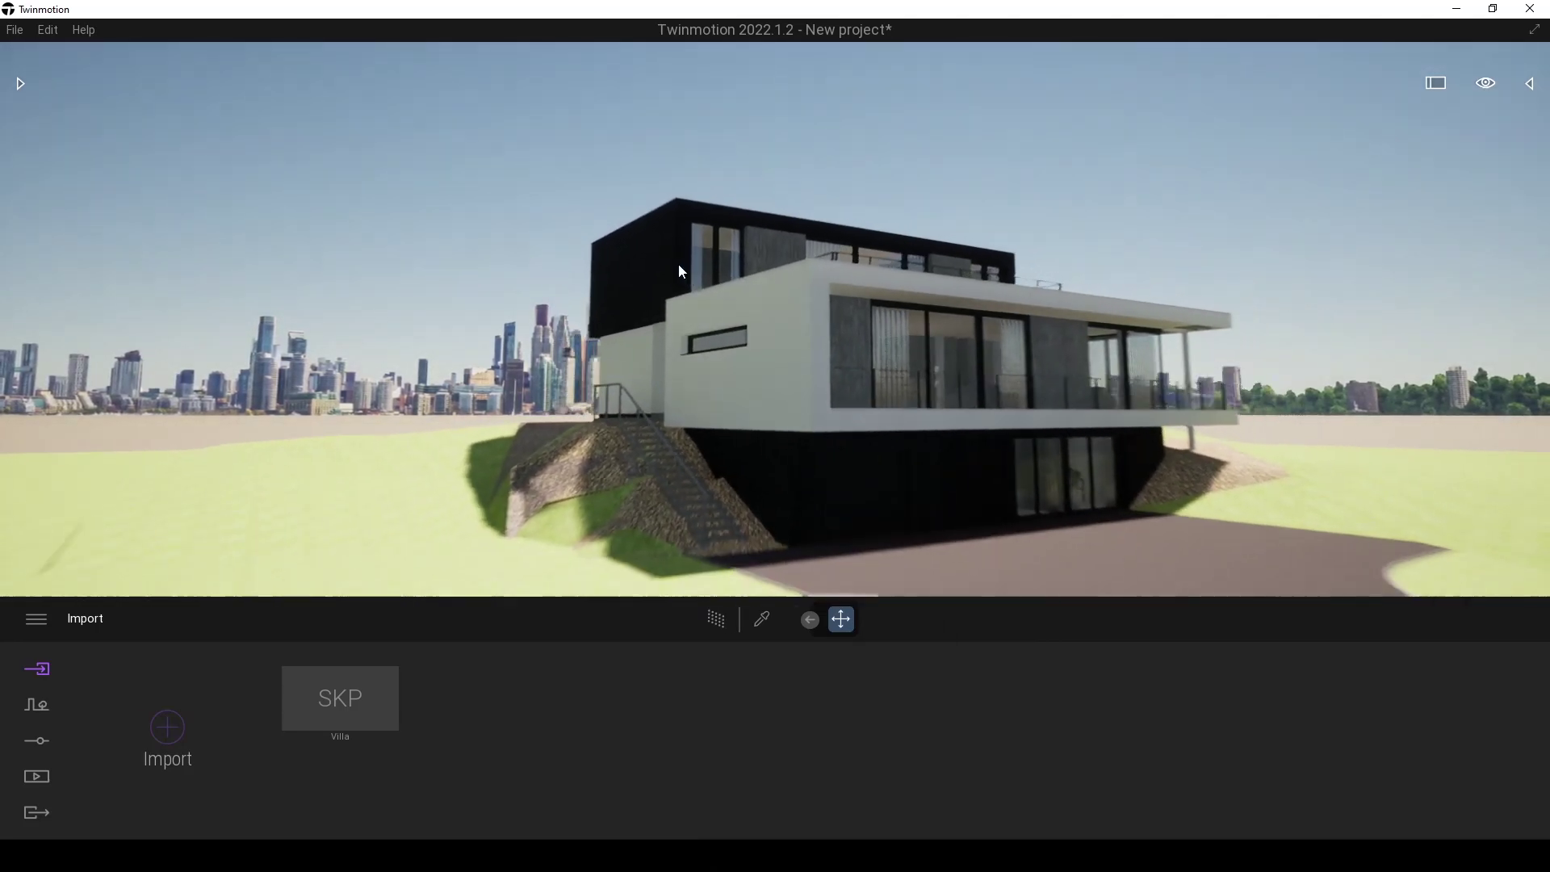
key("s")
key("a")
key("w")
key("d")
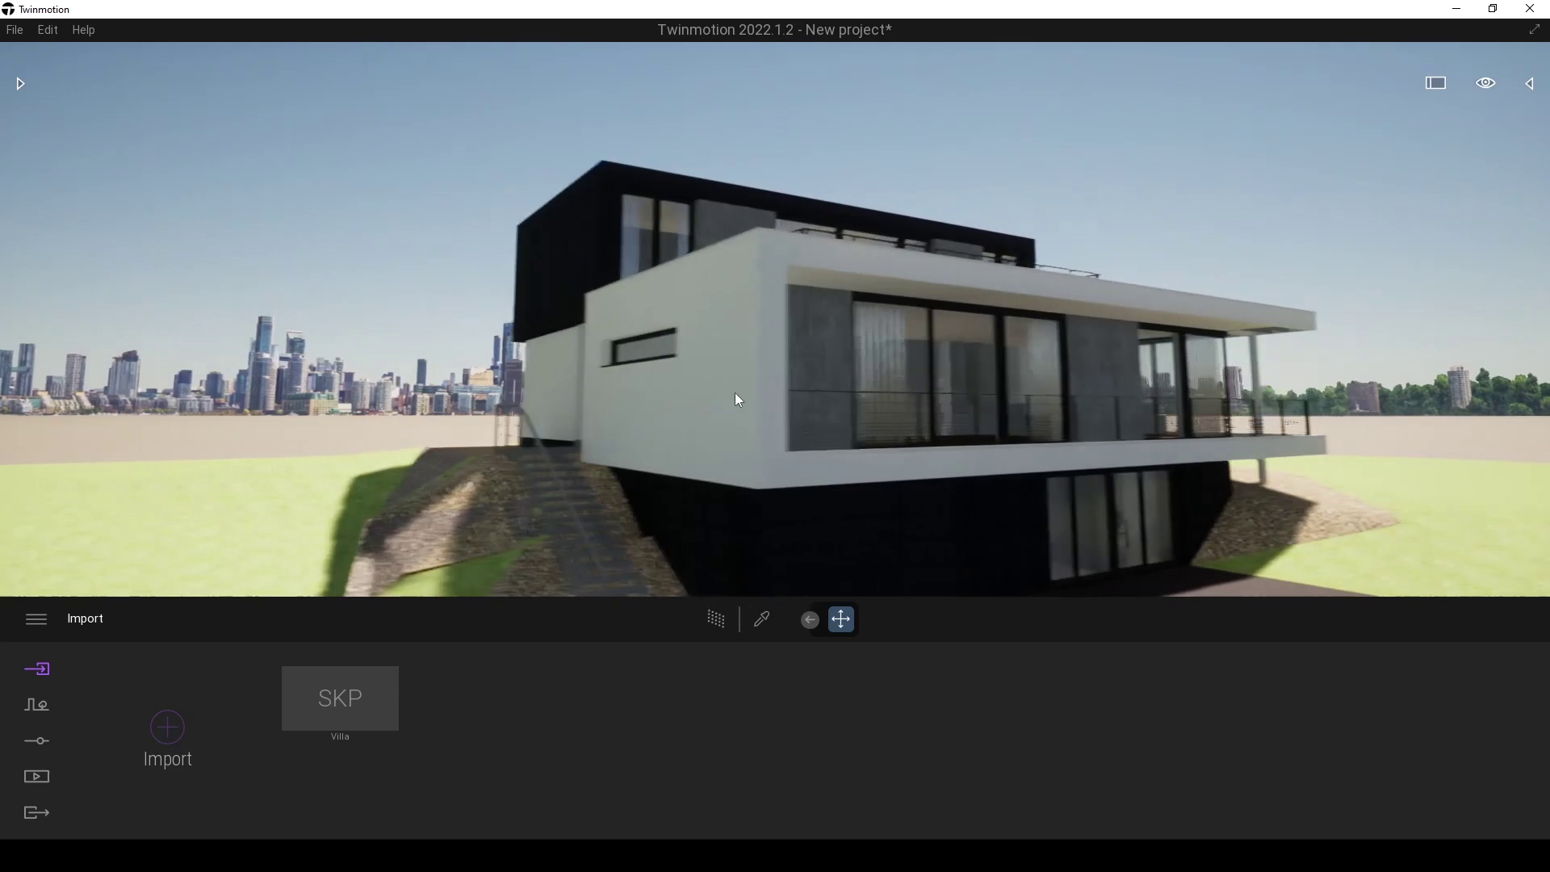
key("s")
key("d")
key("w")
key("a")
key("w")
key("a")
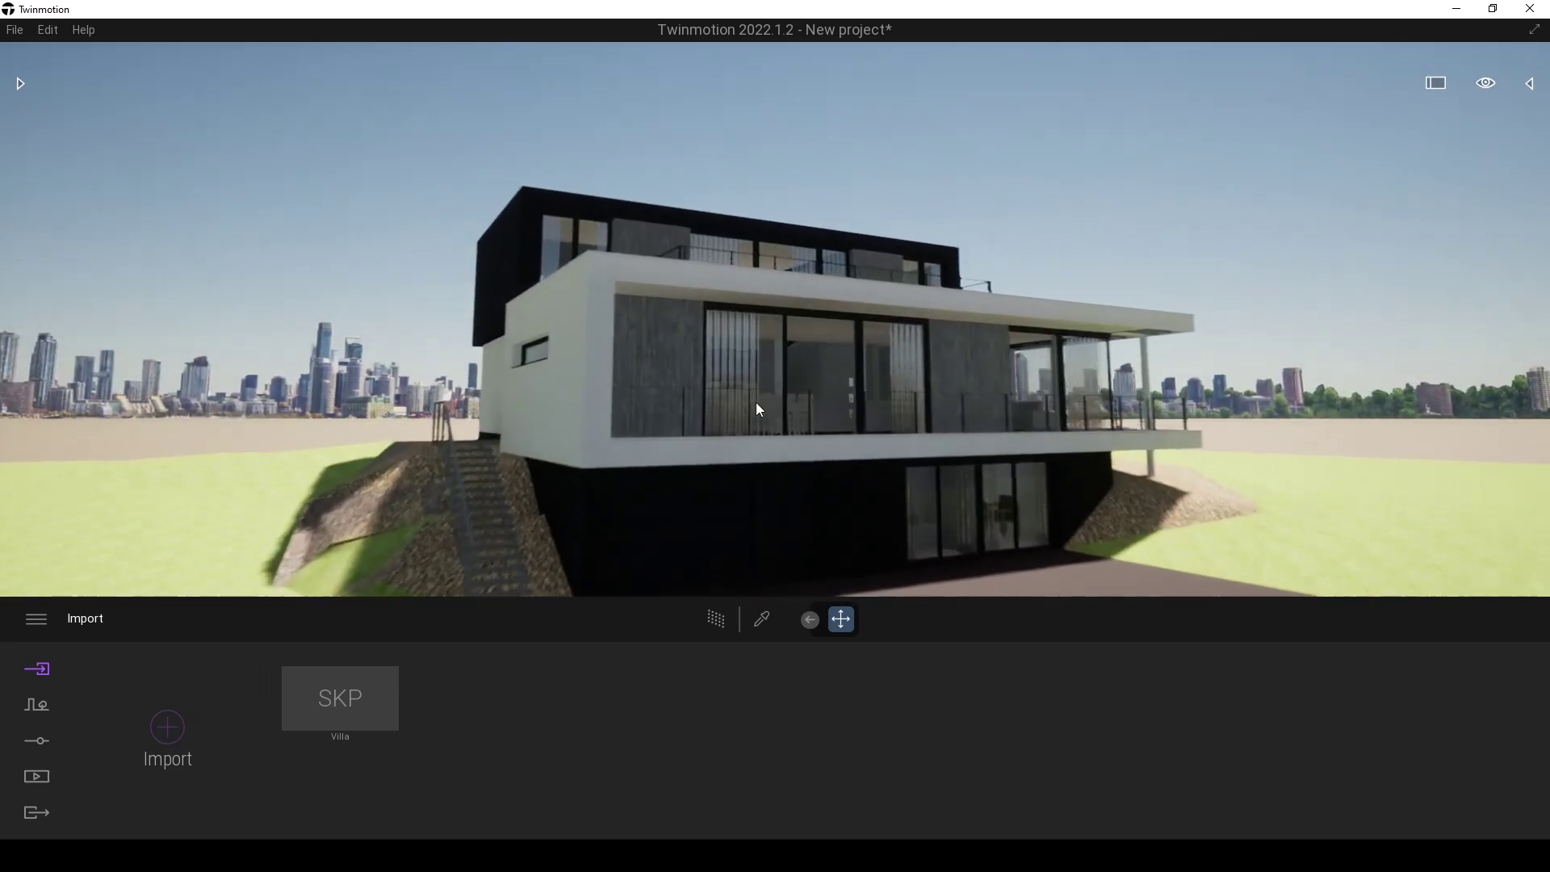
key("s")
key("w")
key("a")
key("s")
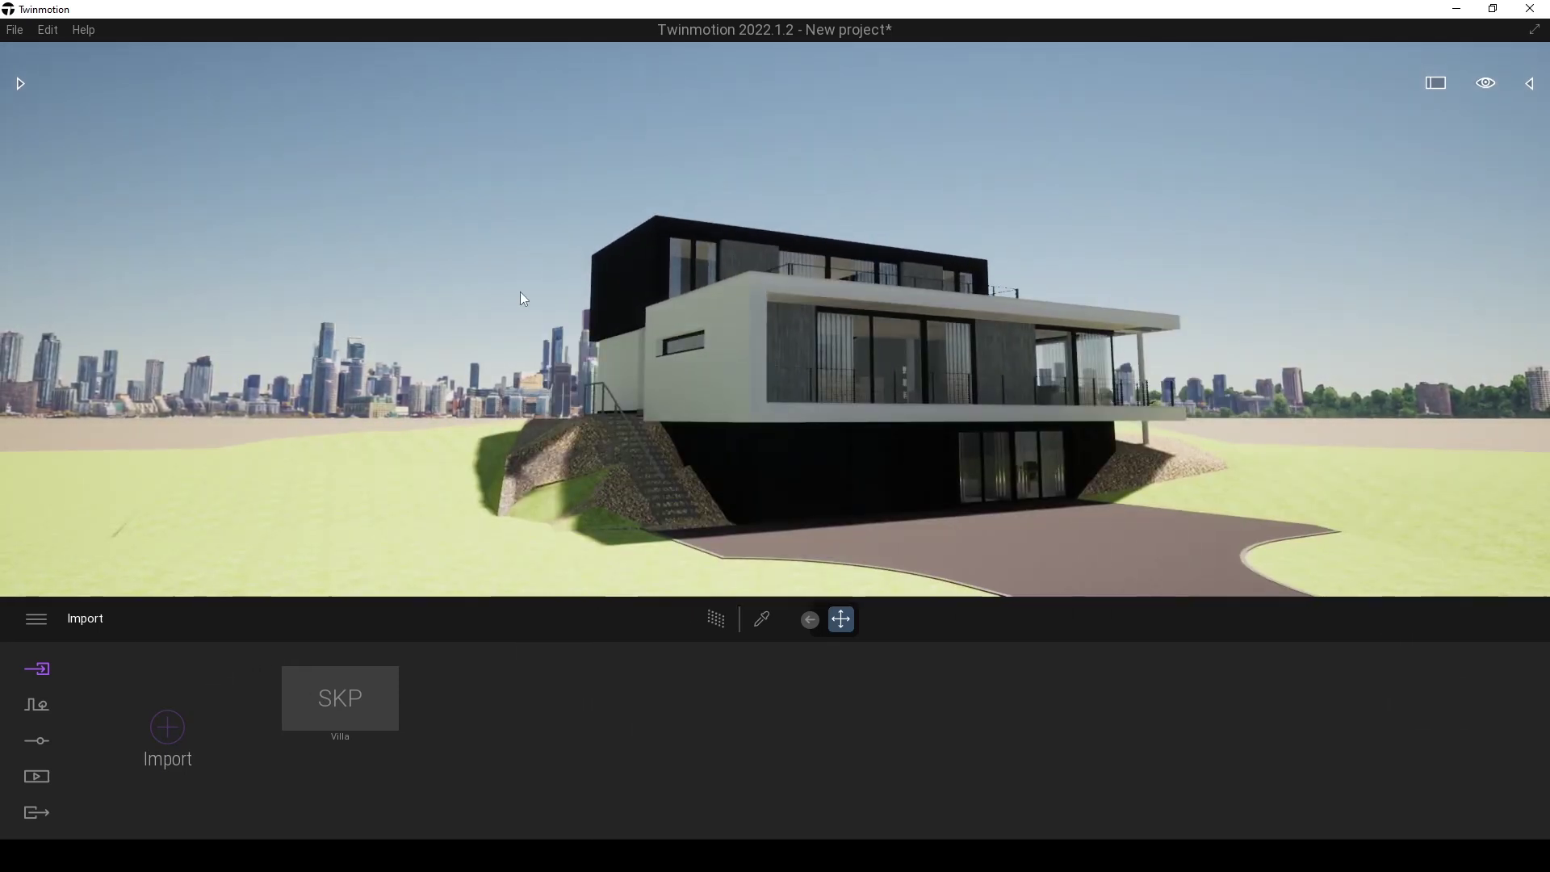
key("w")
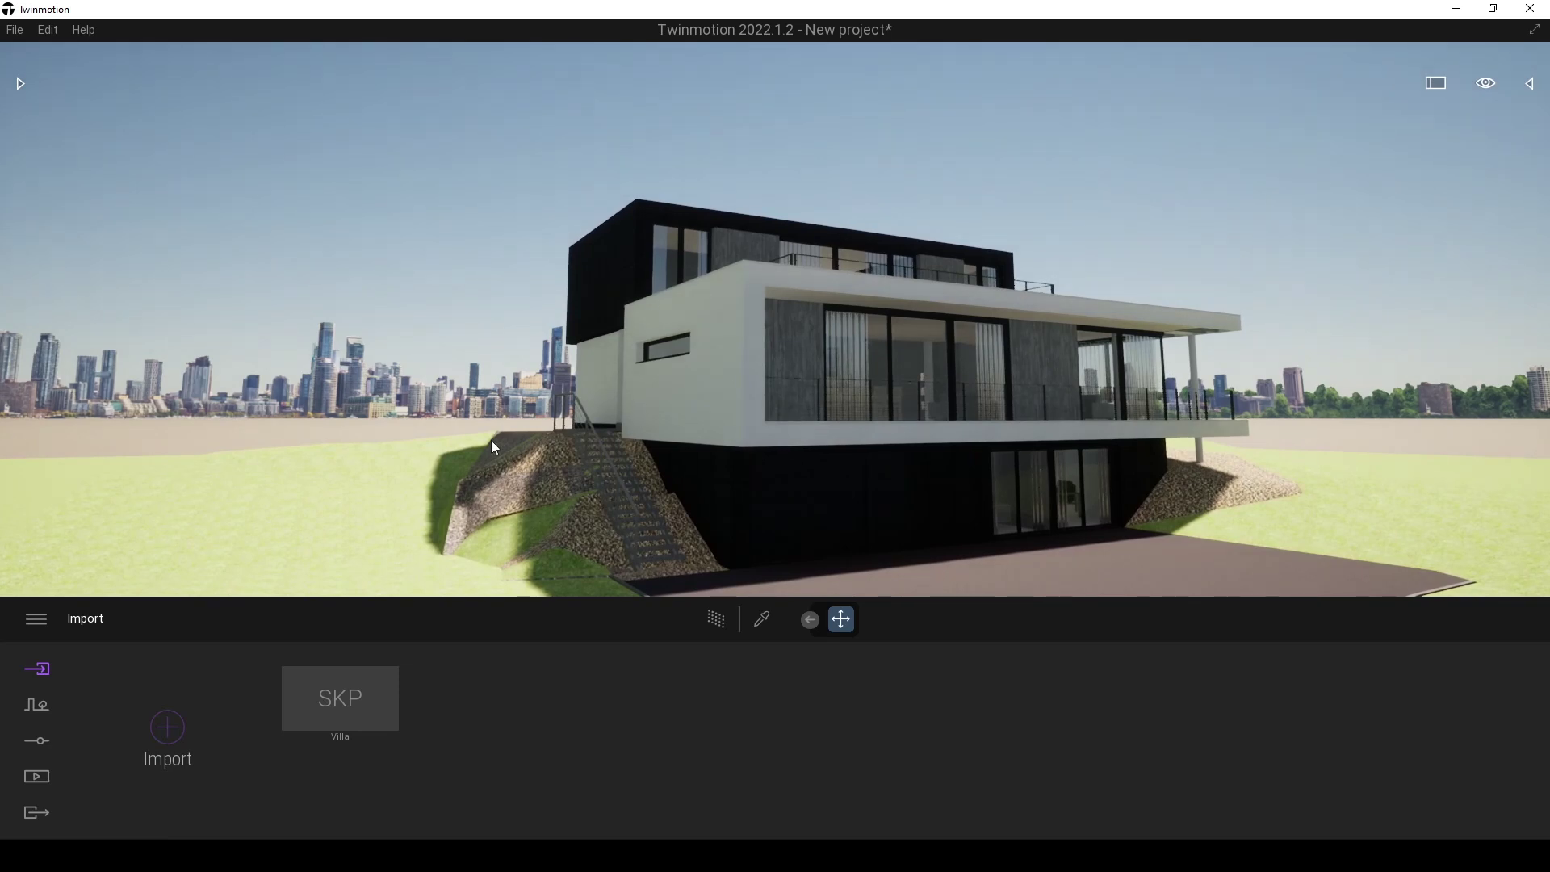
key("w")
key("a")
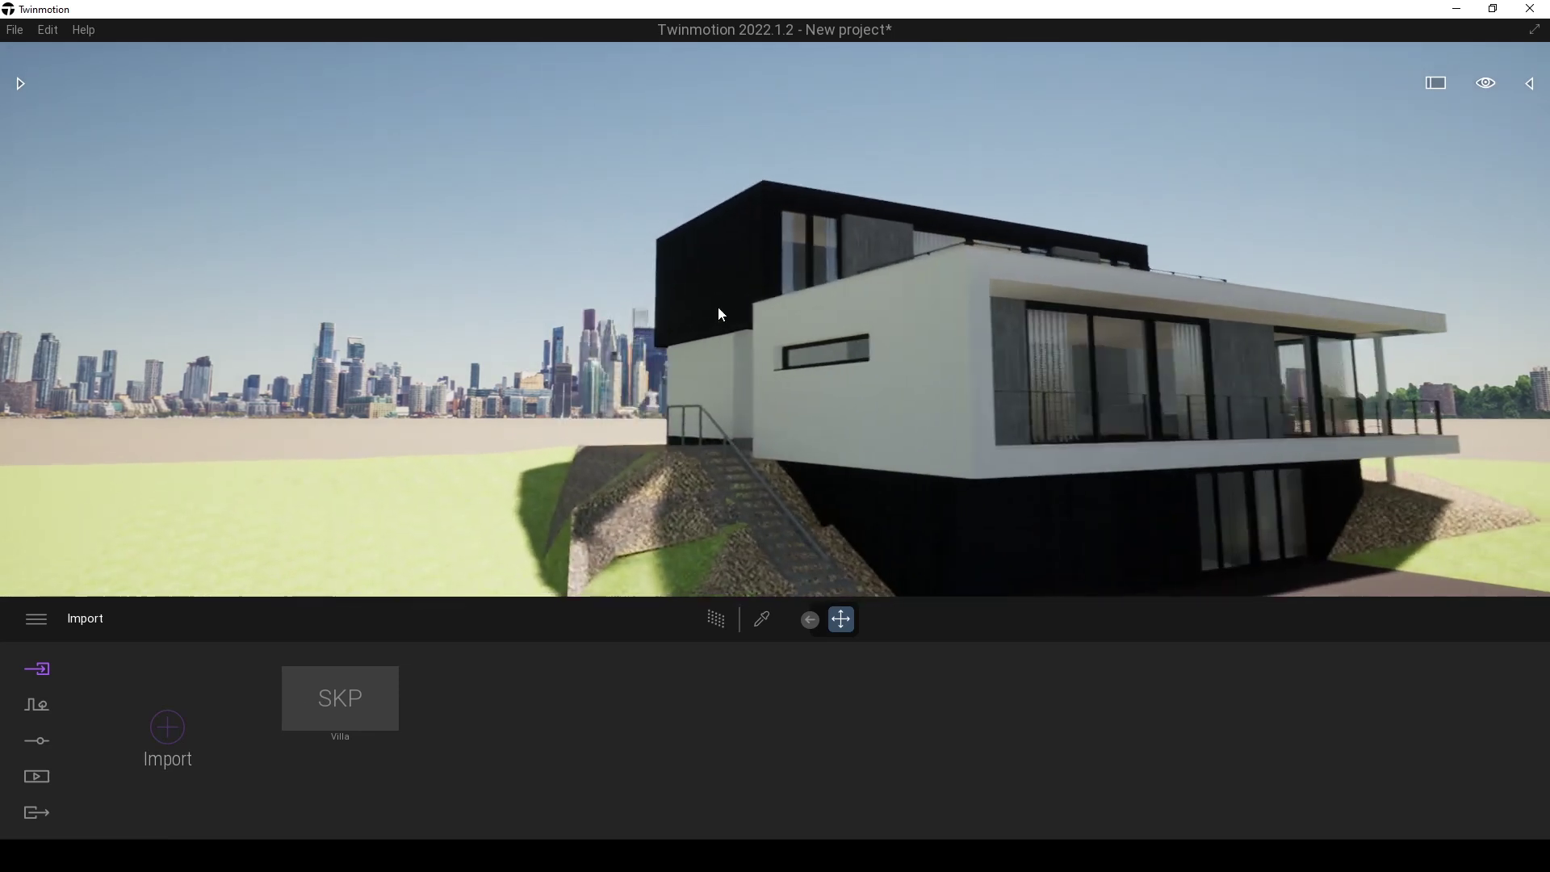
key("s")
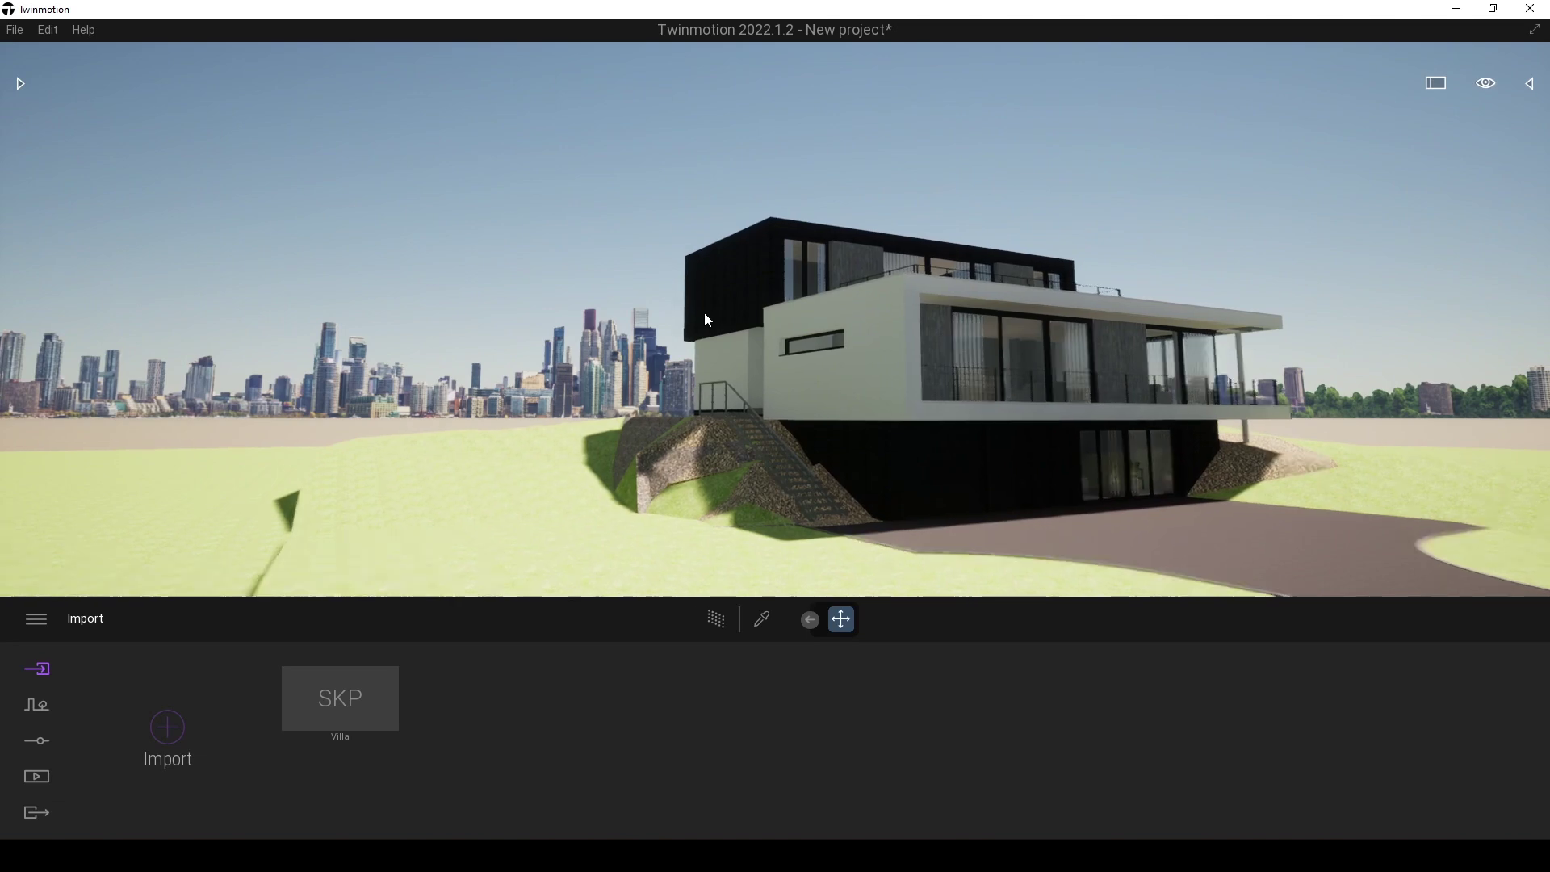
key("d")
mouse_move(696, 312)
middle_mouse_down("shift")
mouse_move(832, 303)
mouse_move(622, 310)
mouse_move(746, 311)
mouse_move(697, 314)
middle_mouse_up("shift")
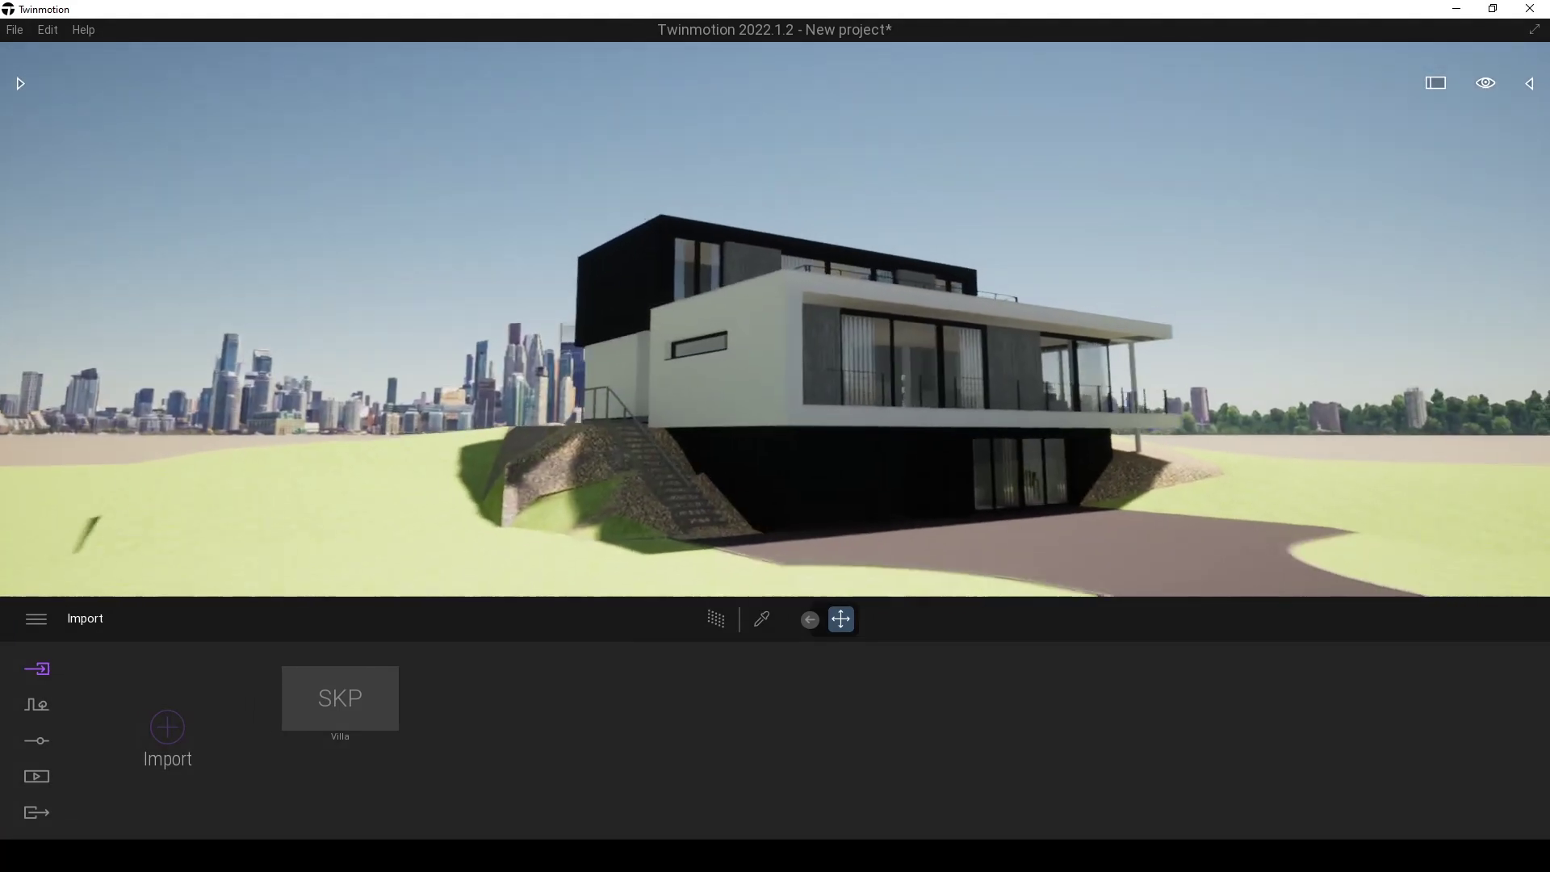
- Frame the villa's front and staircase side from the driveway and create an image of this view
scroll(697, 313, "down", 3)
scroll(698, 313, "up", 4)
middle_click_drag(933, 345, 1255, 360, "shift")
scroll(792, 372, "down", 2)
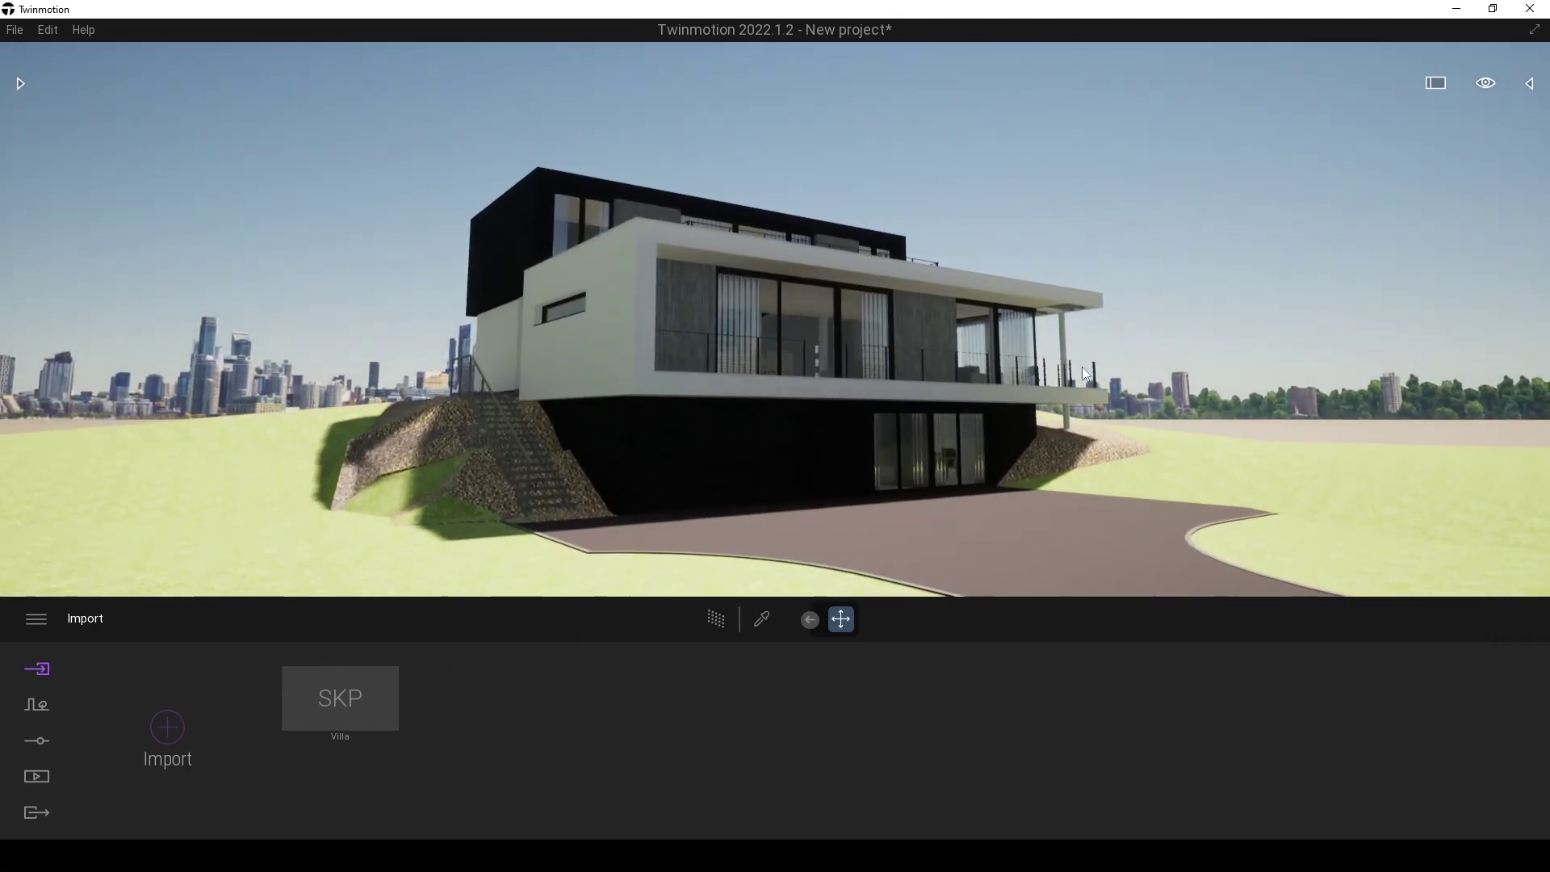
left_click(35, 779)
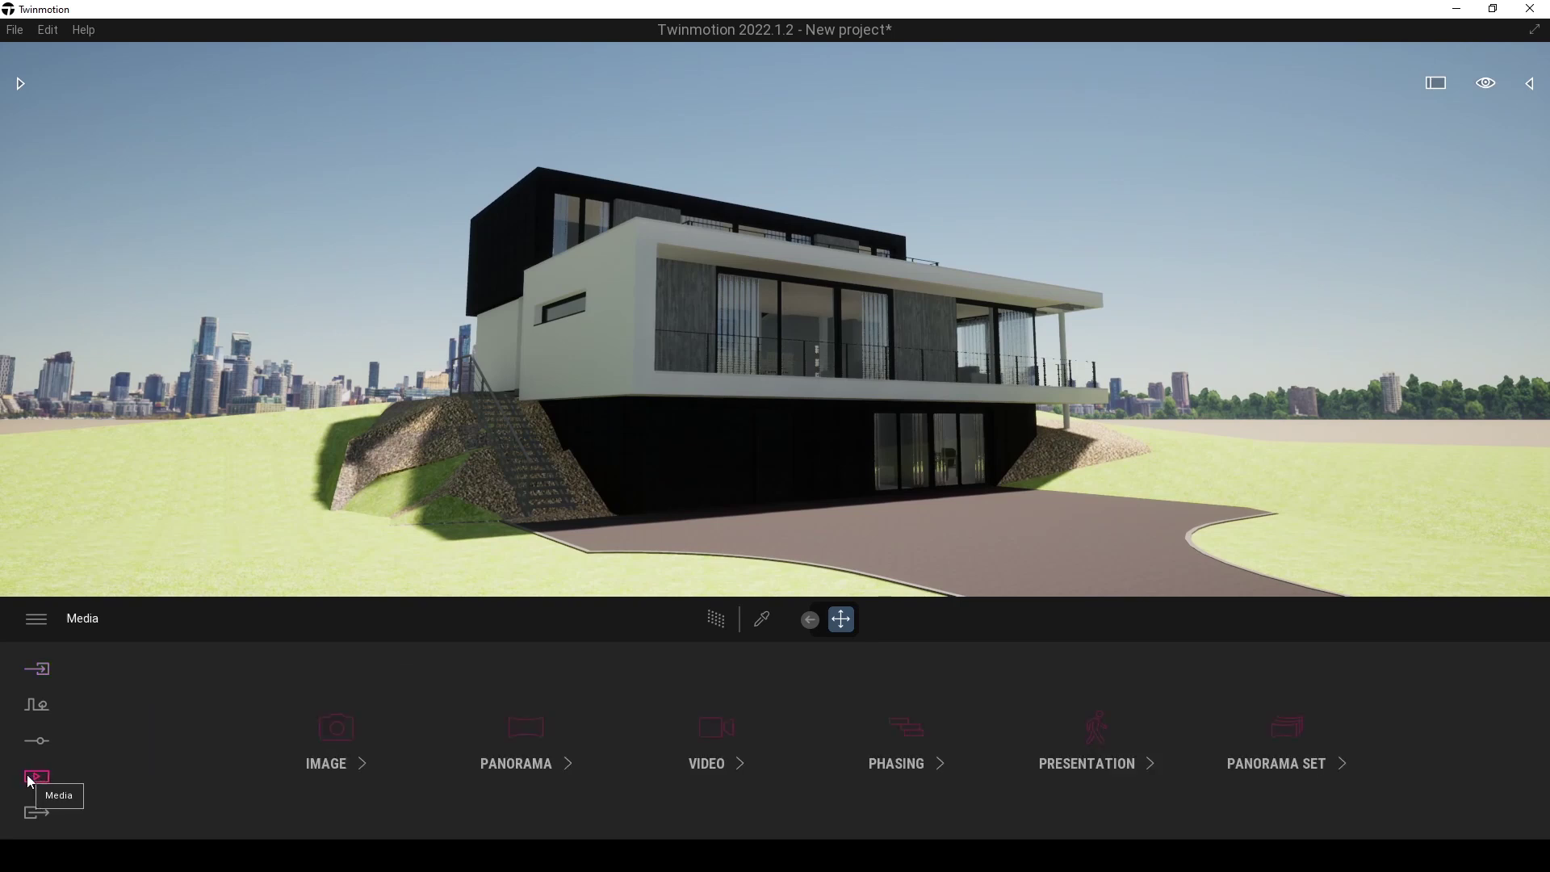
left_click(337, 728)
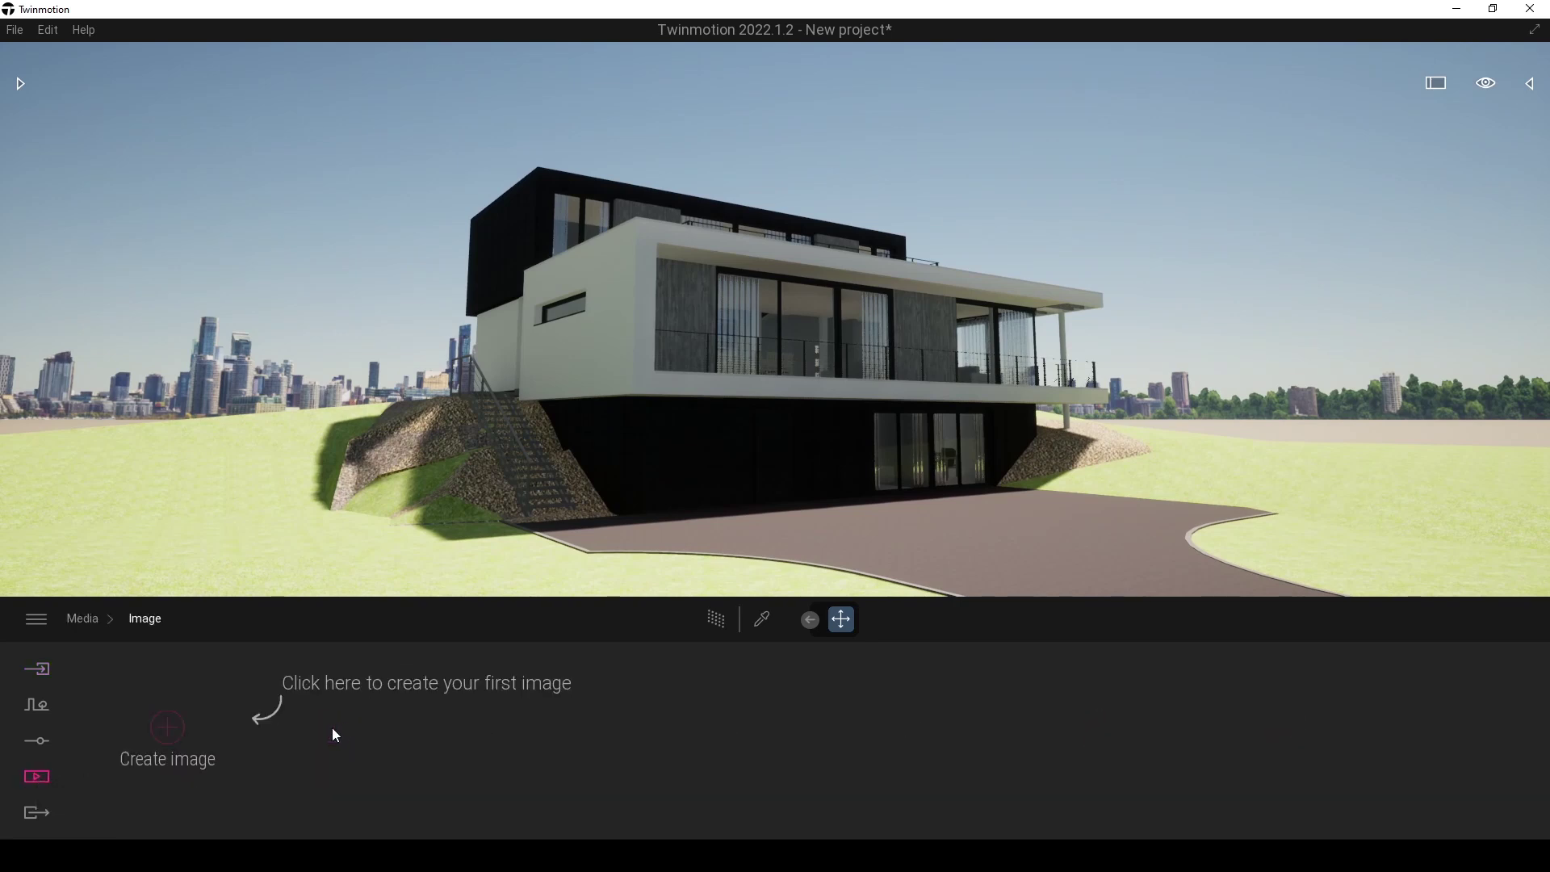
left_click(150, 735)
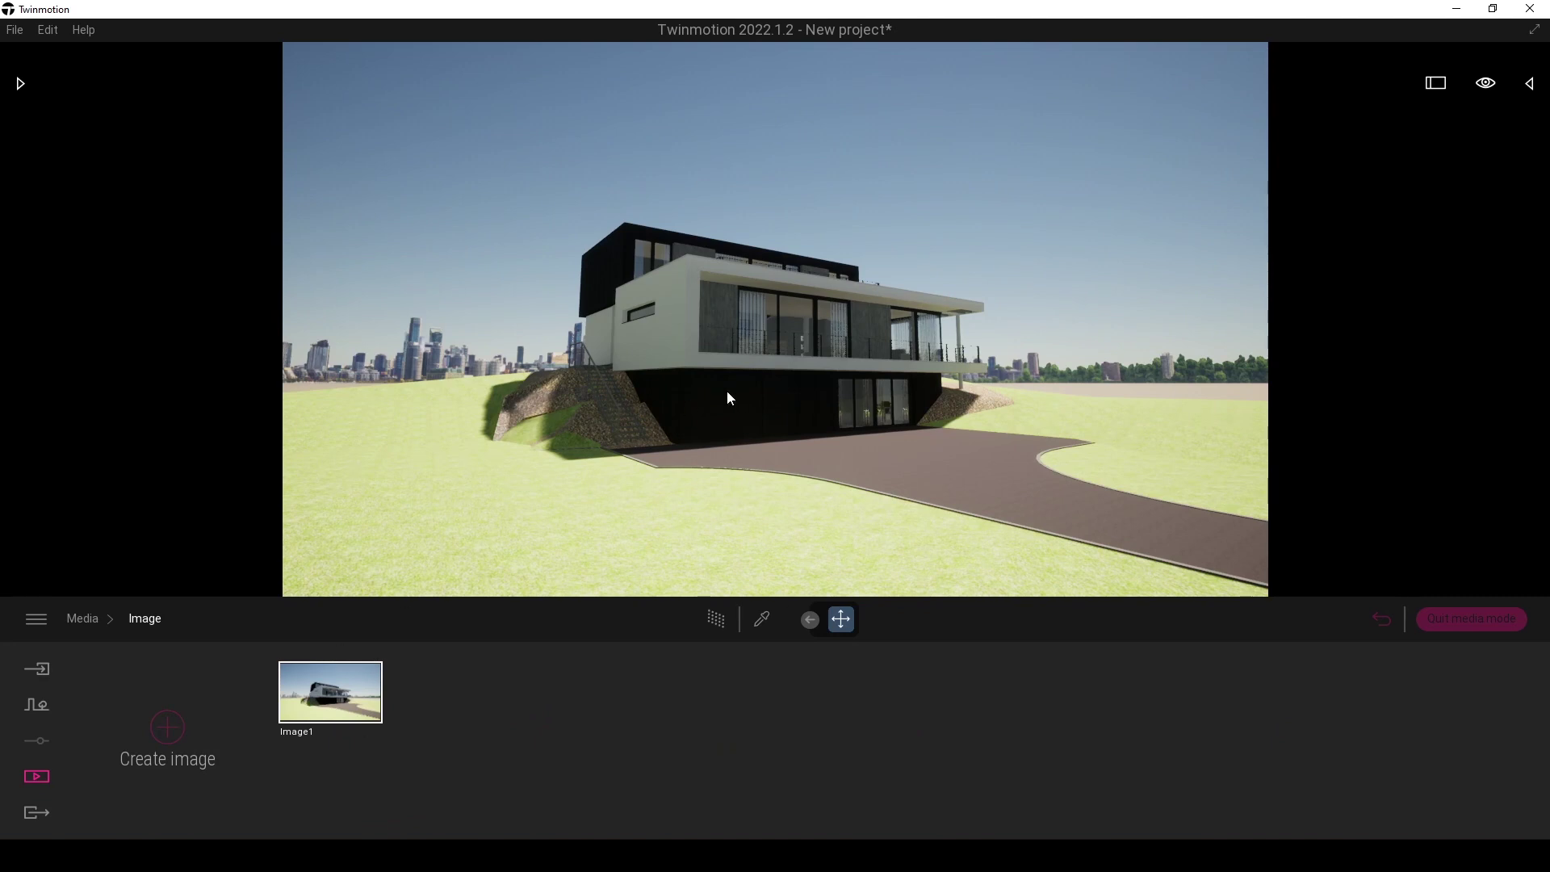
- Set the camera field of view of Image1 to 70
left_click(367, 732)
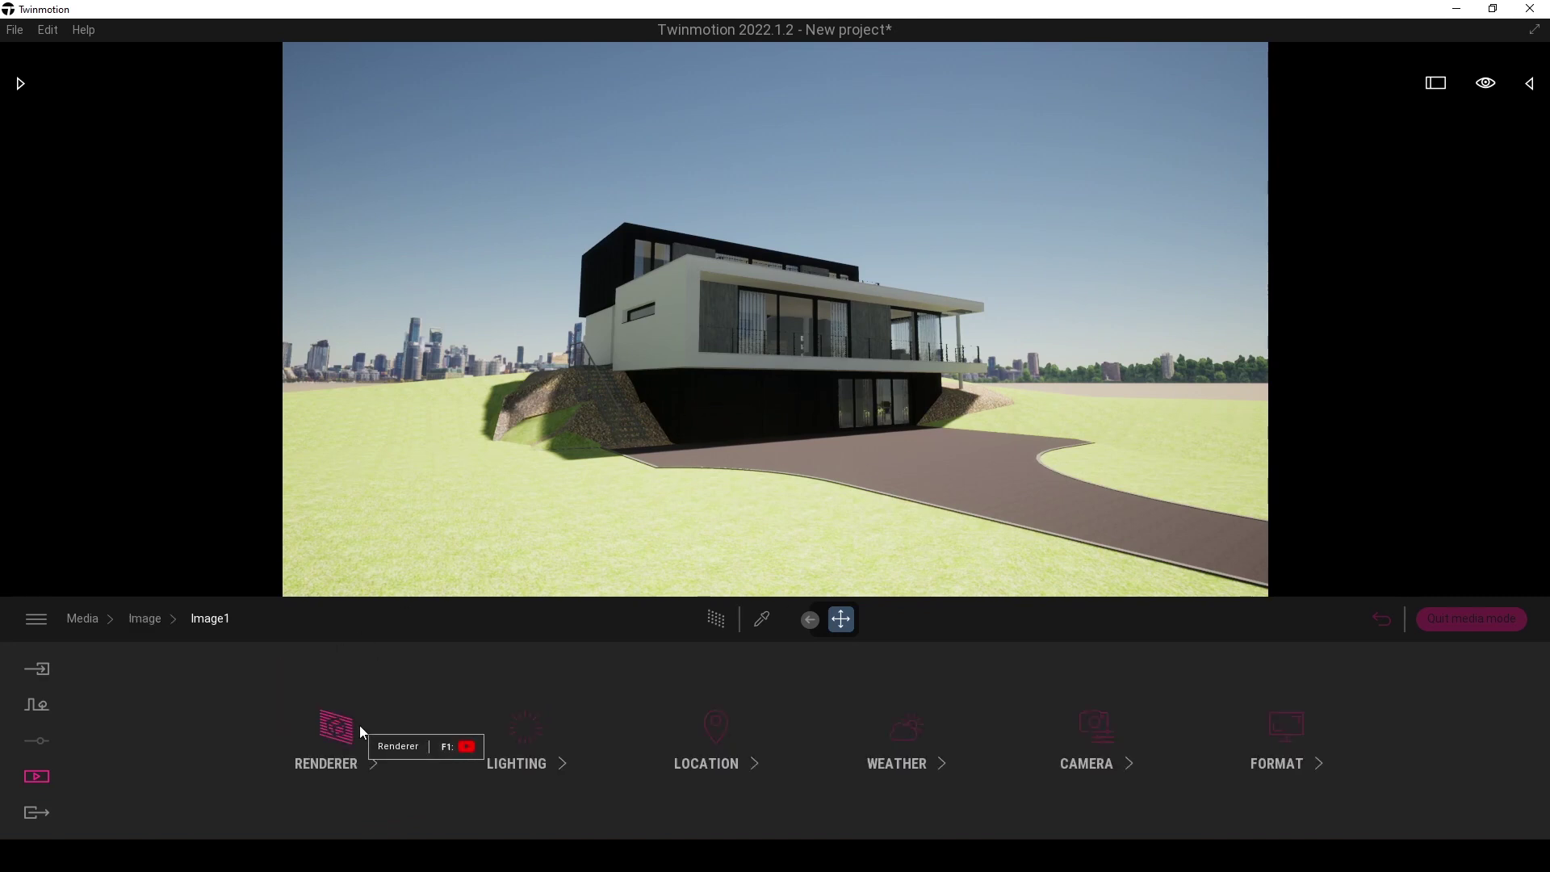
left_click(1111, 738)
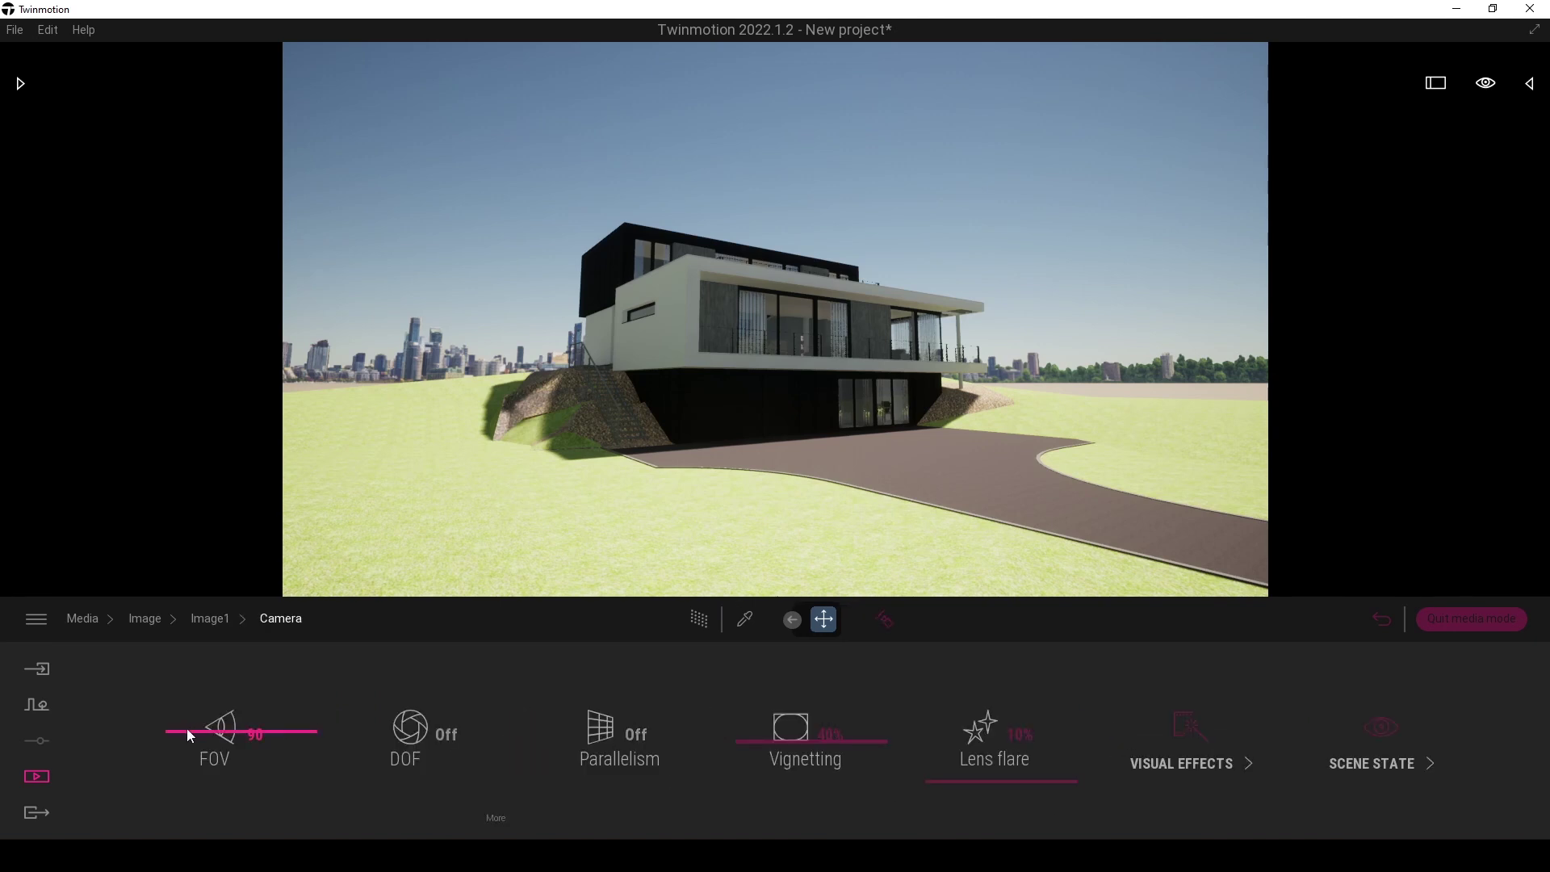
left_click_drag(193, 728, 202, 749)
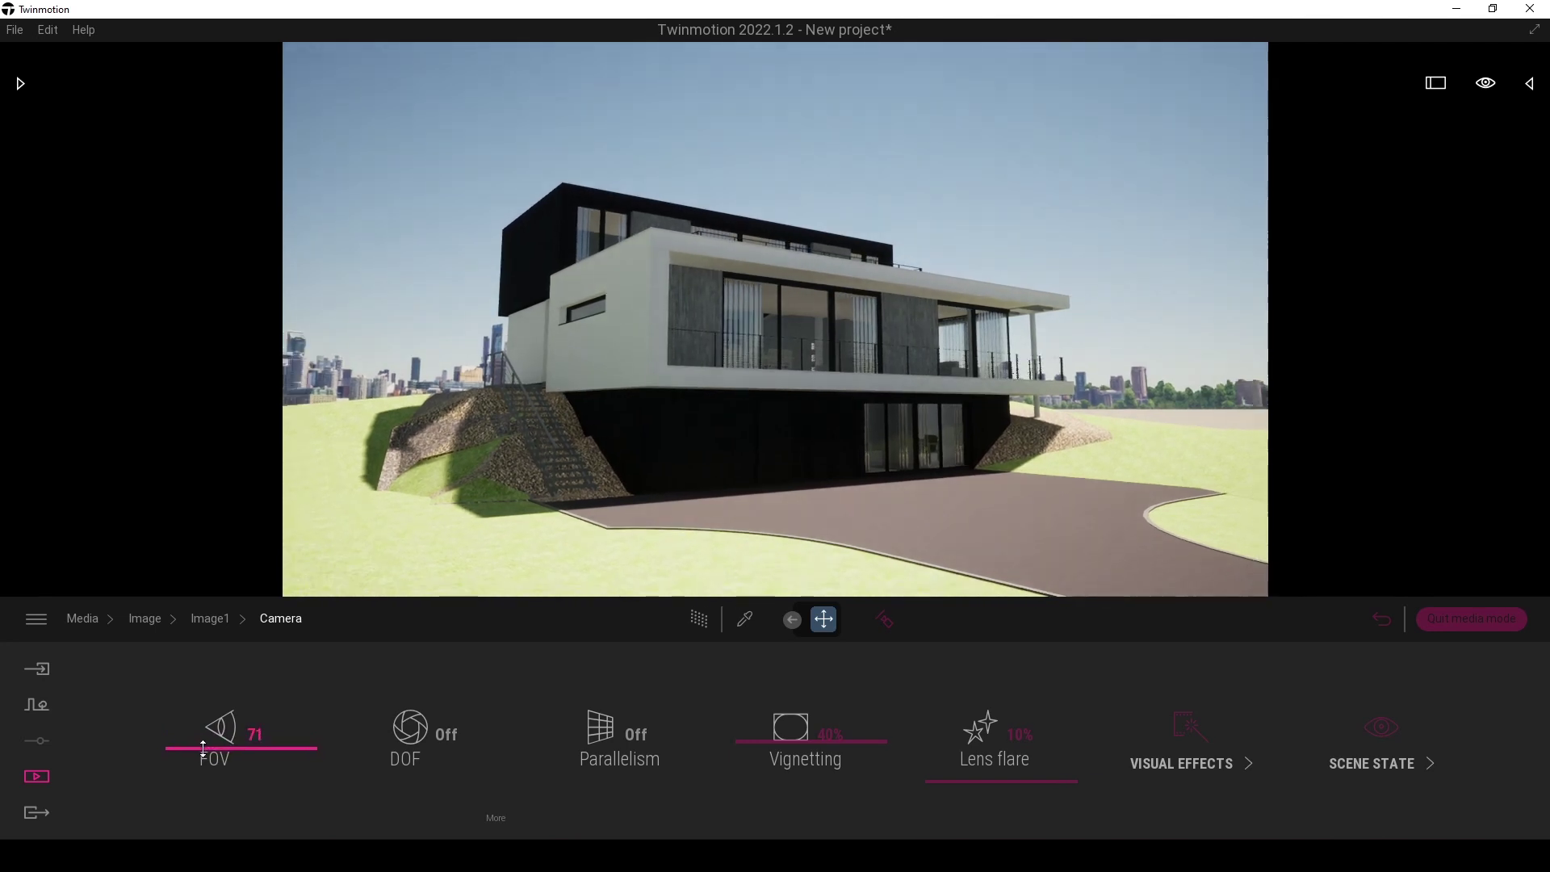
double_click(255, 735)
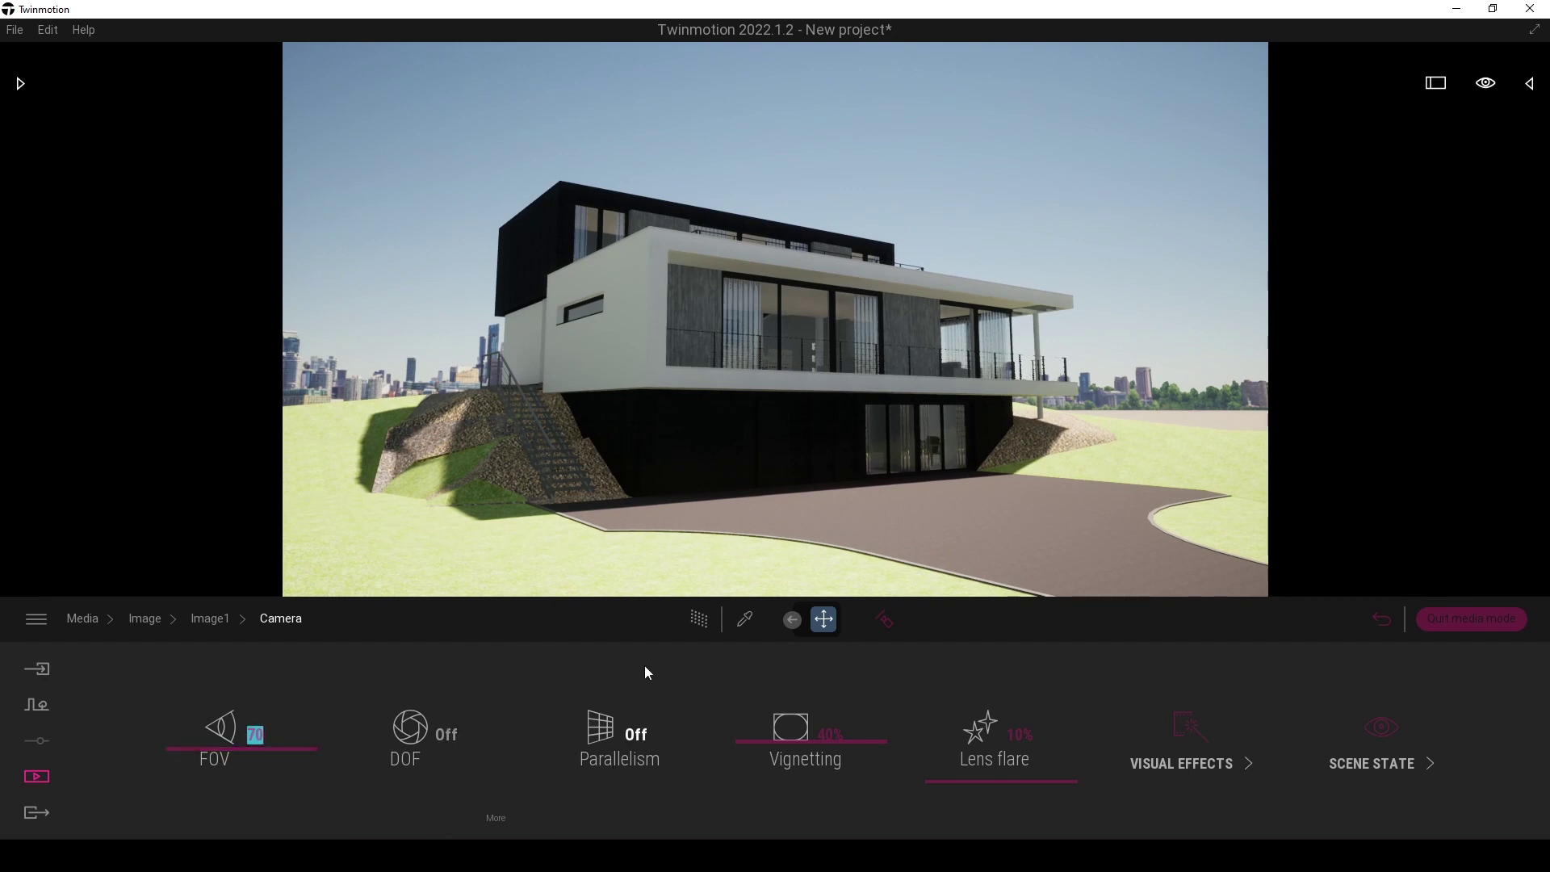
left_click(413, 177)
- Turn on parallelism for the Image1 camera and reduce the vignetting to 4%
left_click(637, 735)
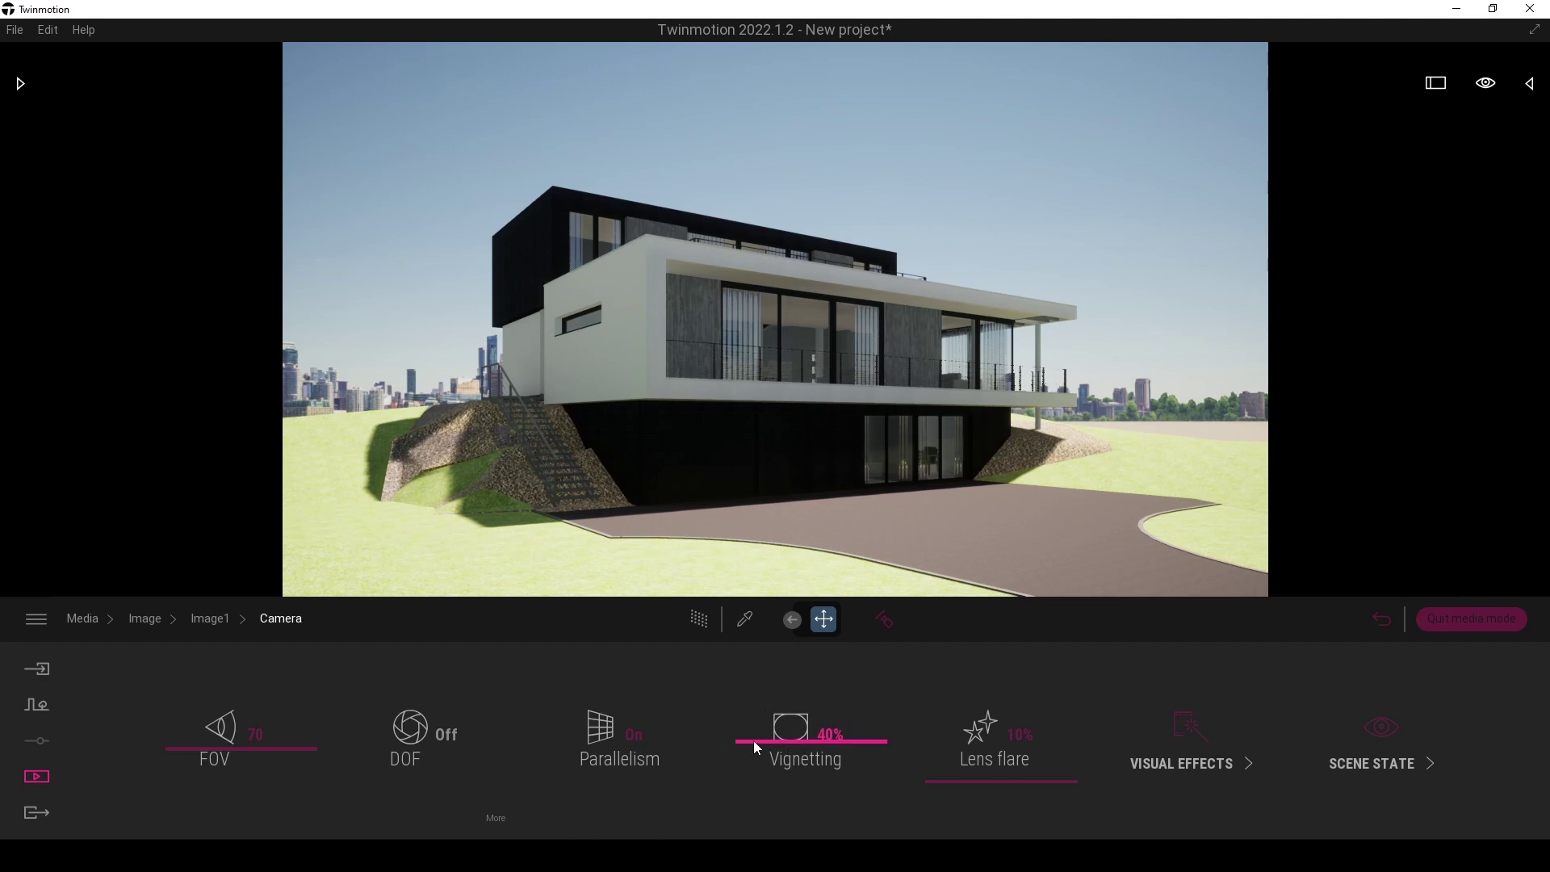
left_click_drag(752, 739, 760, 791)
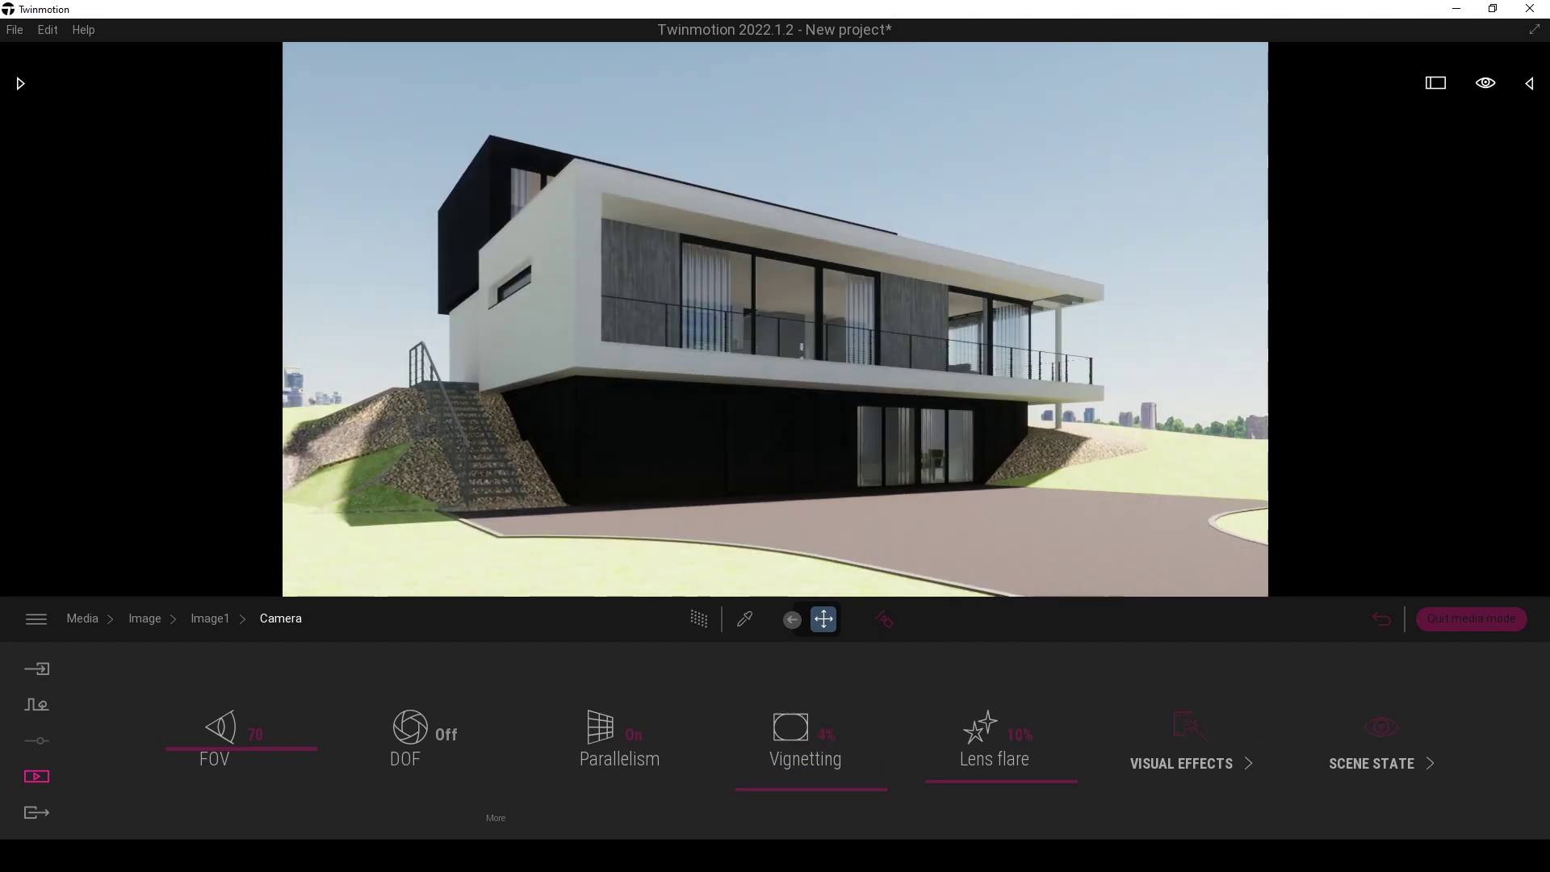
right_click_drag(839, 408, 837, 411)
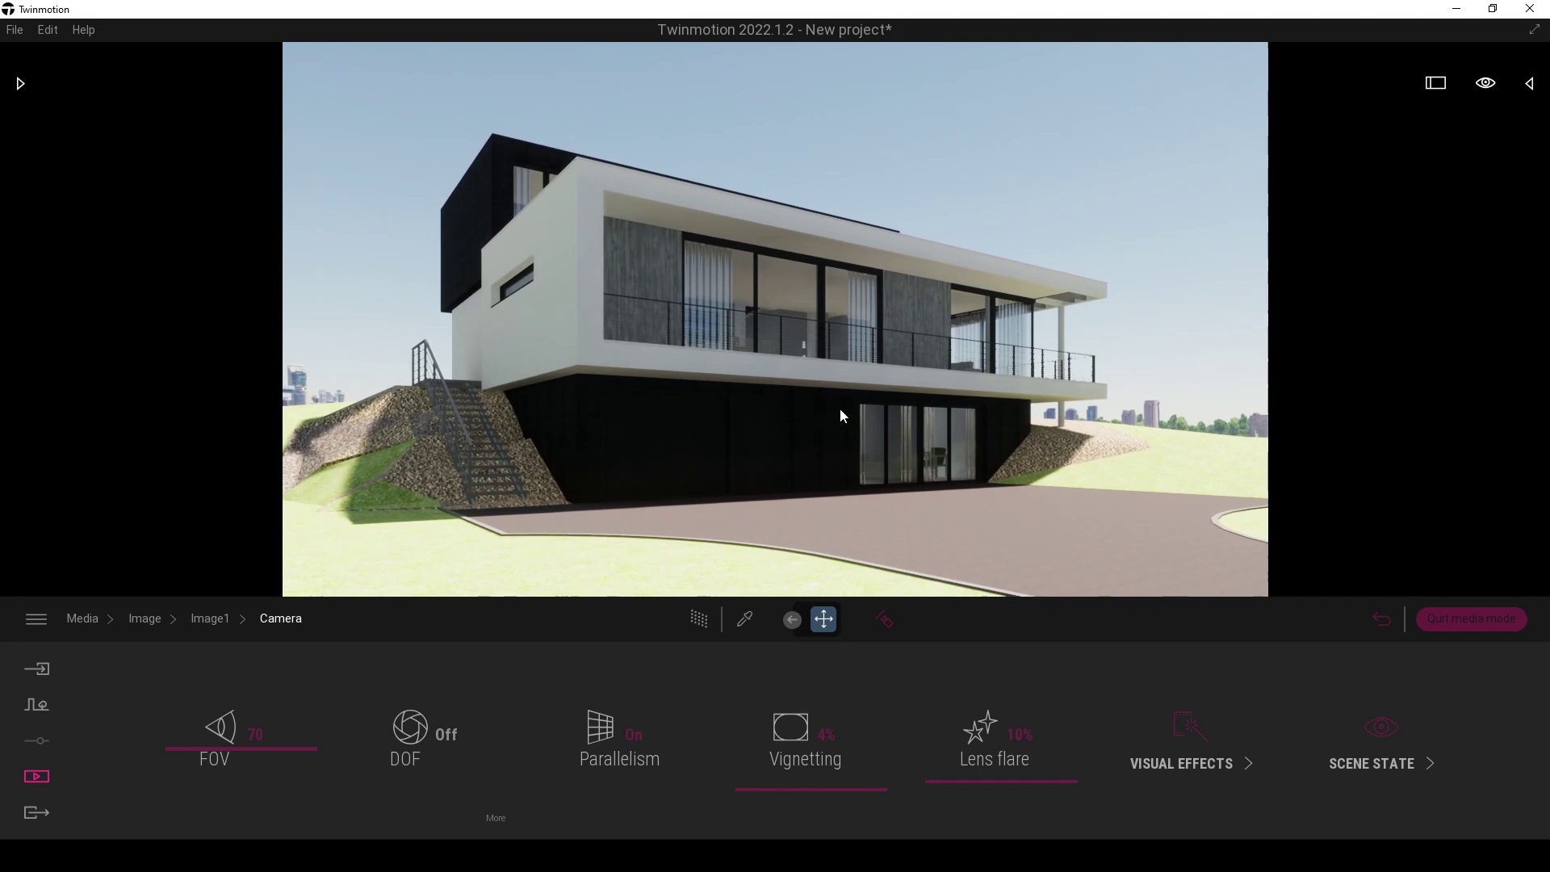
- Return to the image list and update Image1 with the current view
left_click(1379, 619)
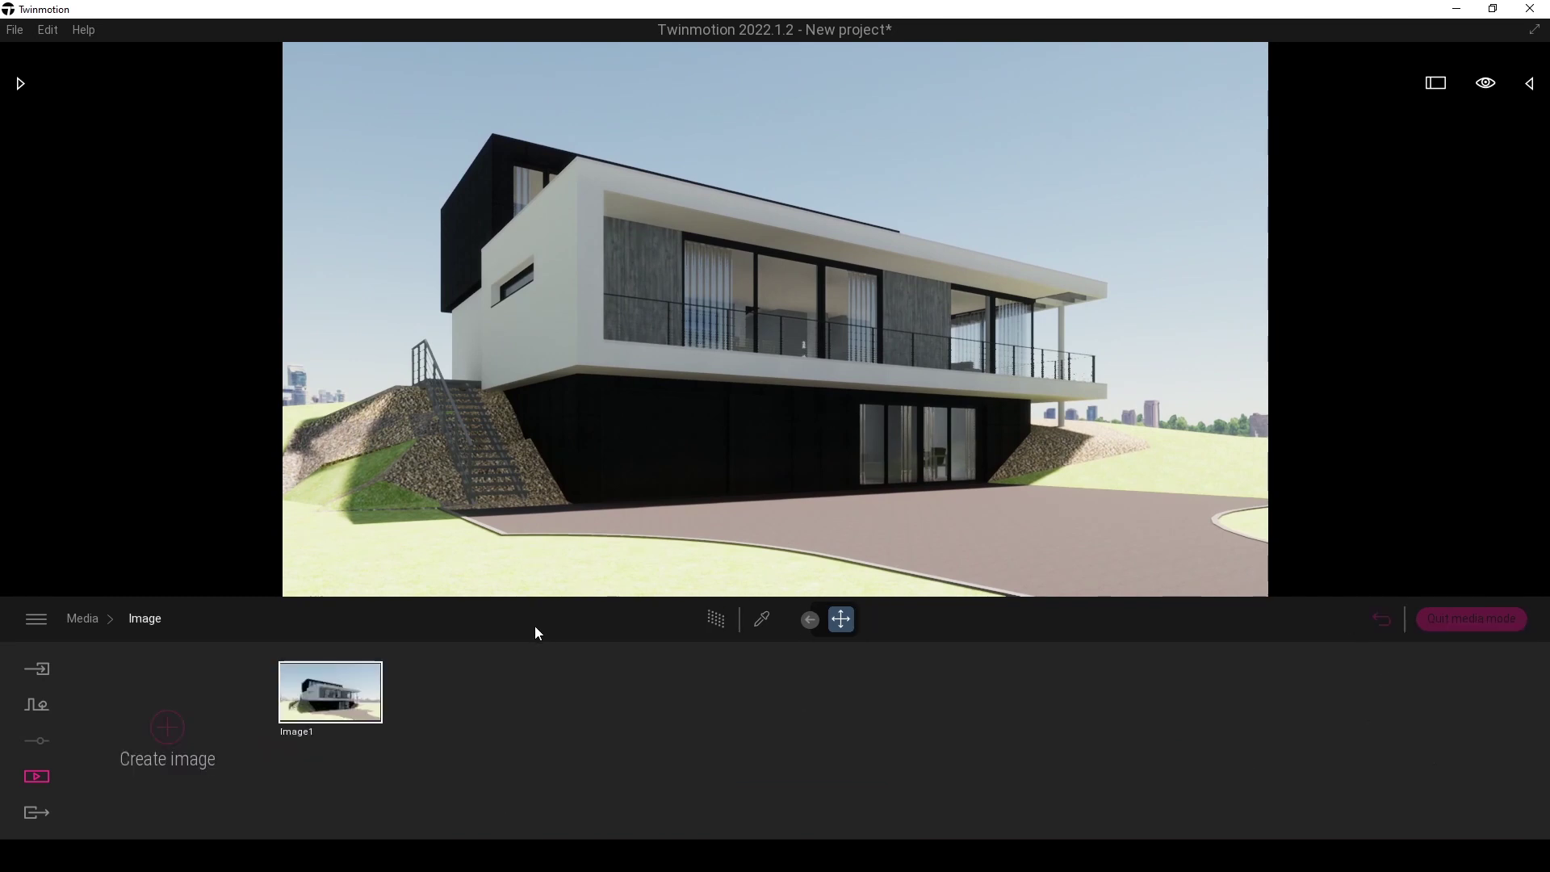
mouse_move(357, 678)
mouse_move(290, 728)
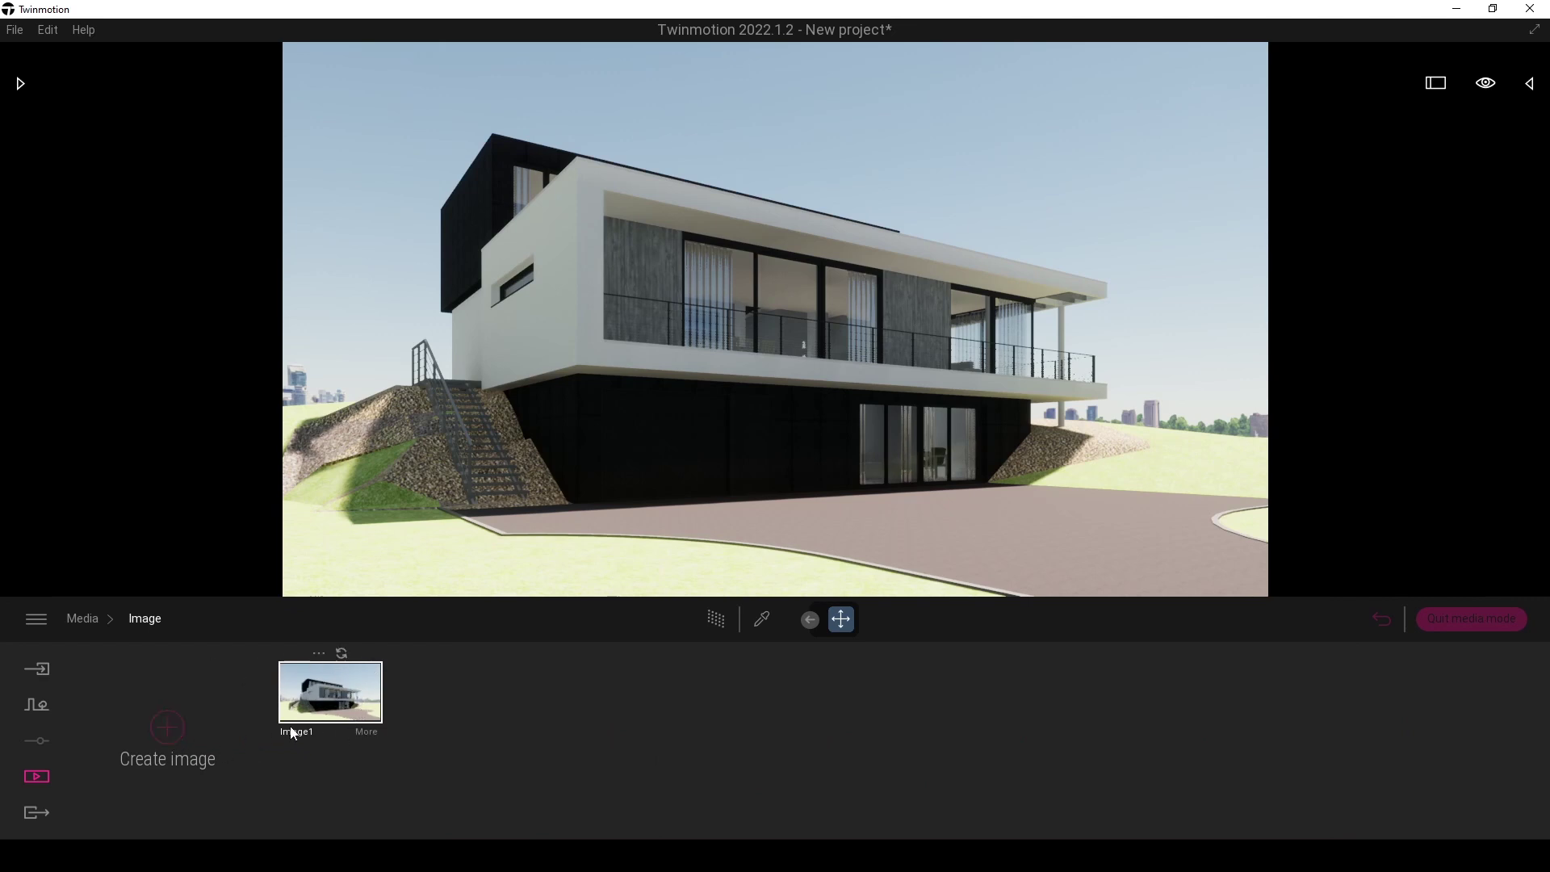
left_click(343, 654)
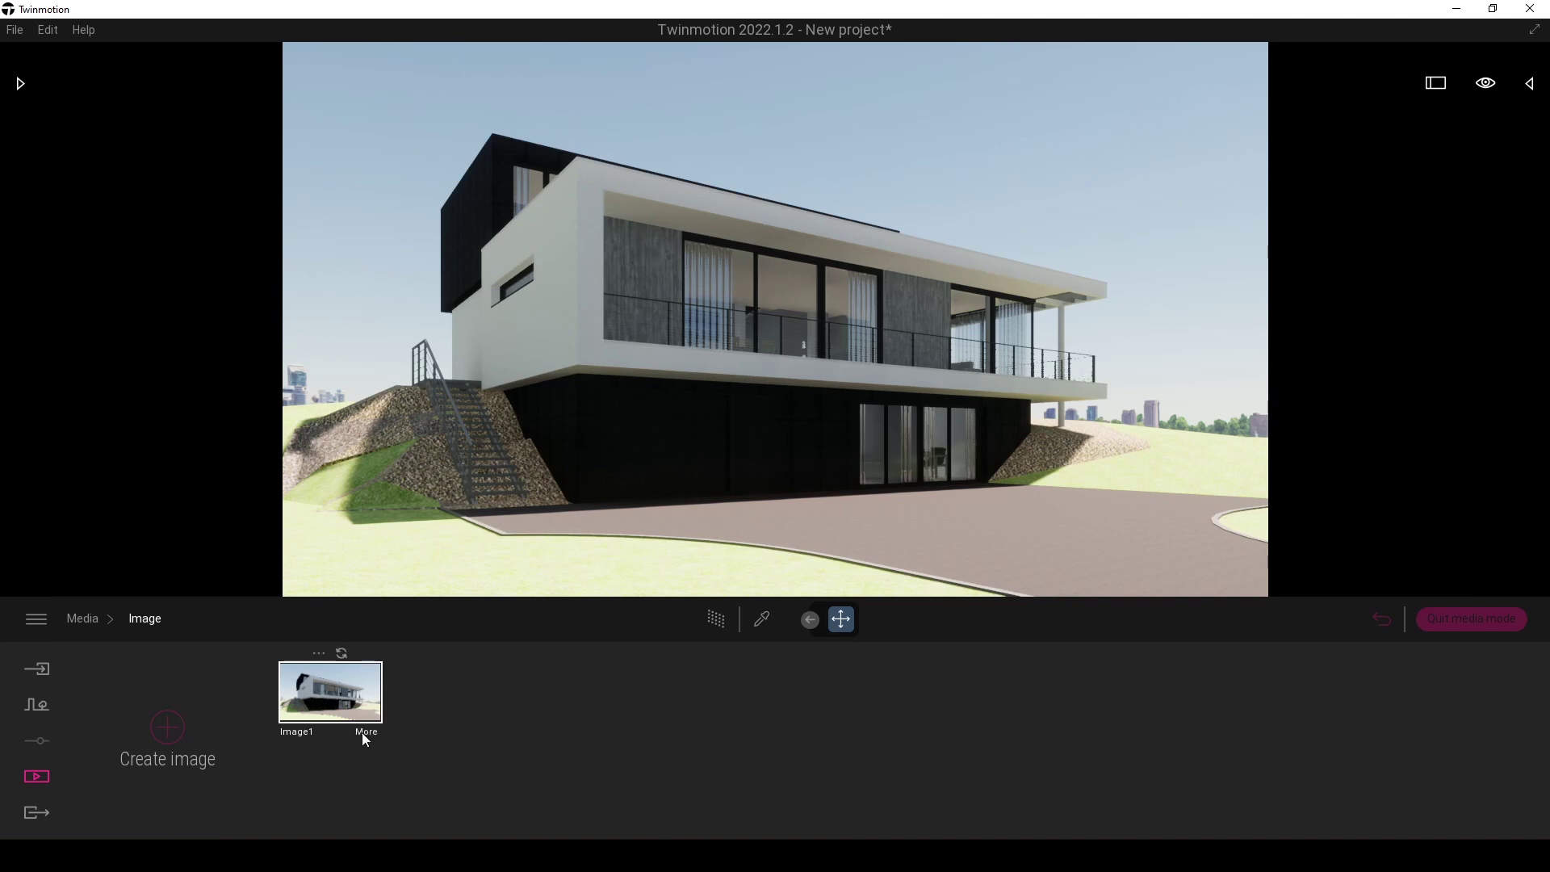
- Turn on the skydome in the lighting settings of Image1
left_click(365, 732)
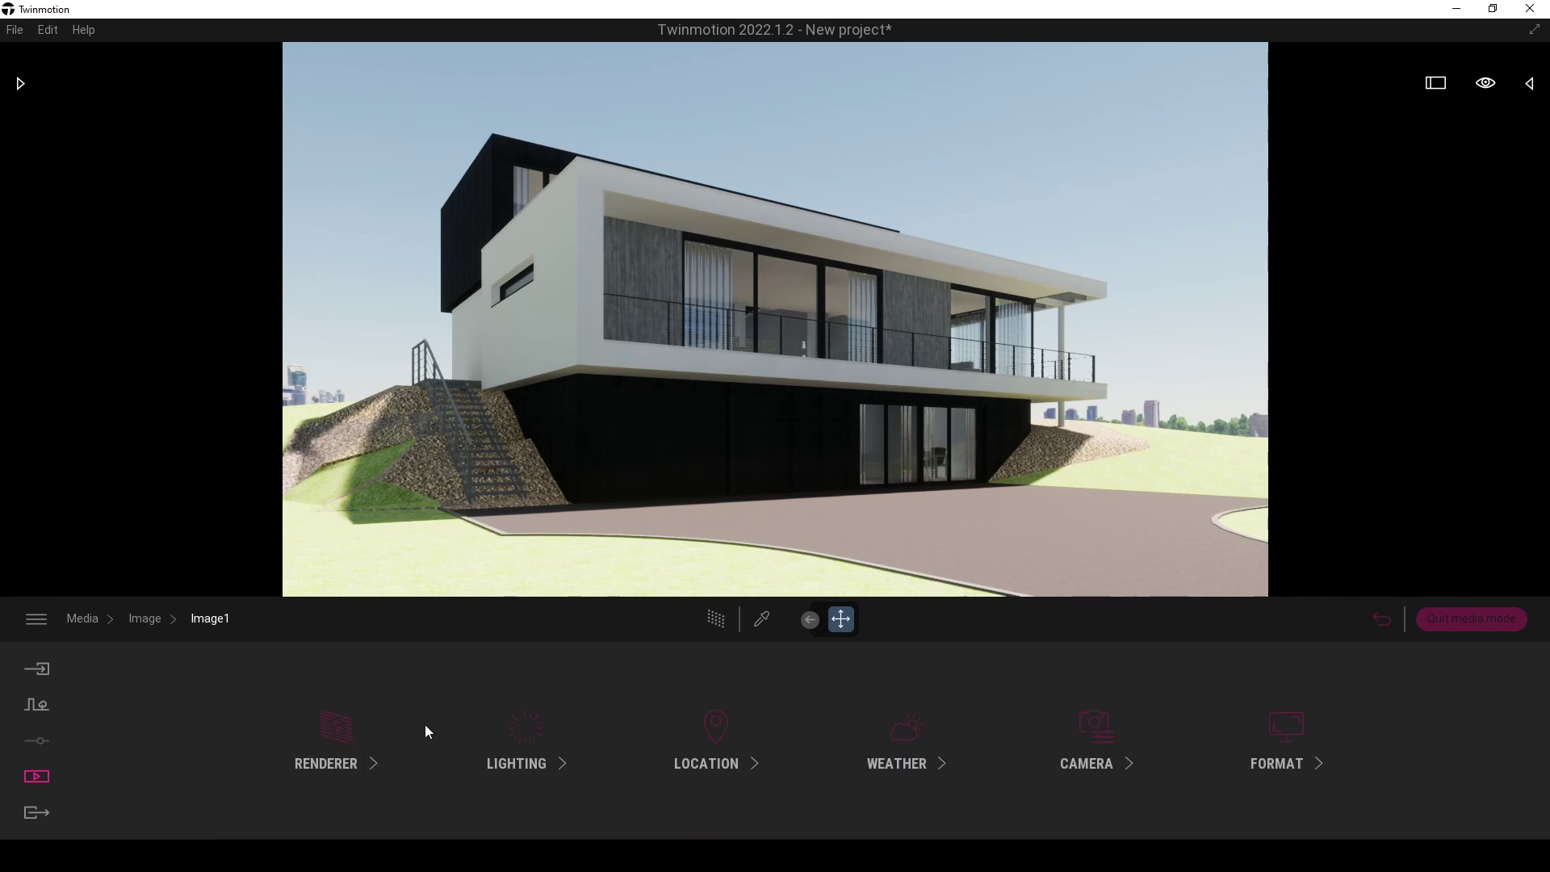
left_click(532, 734)
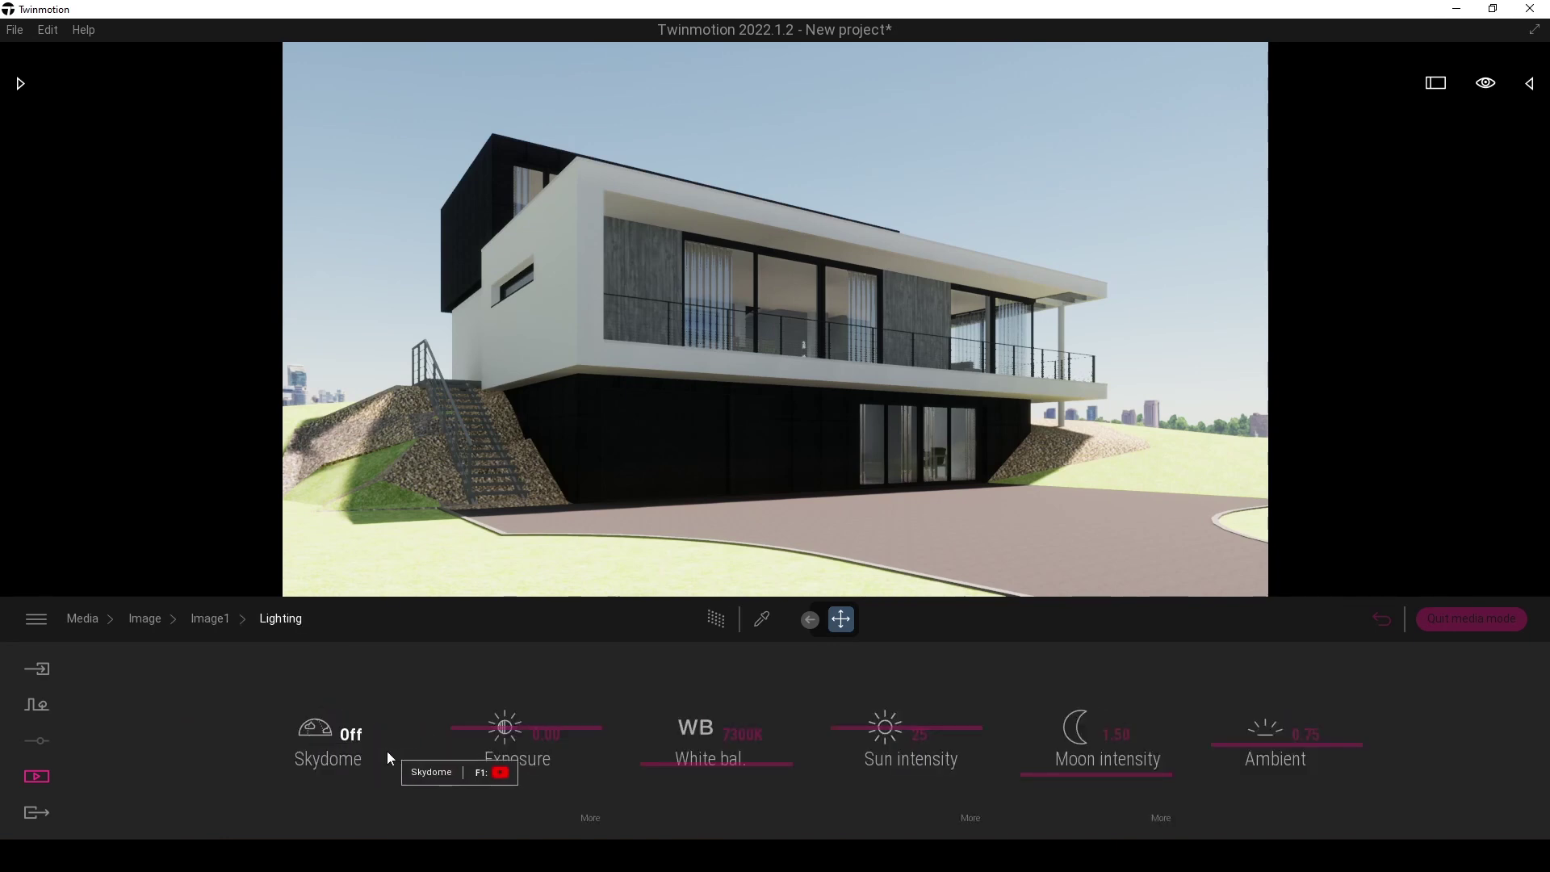
left_click(332, 738)
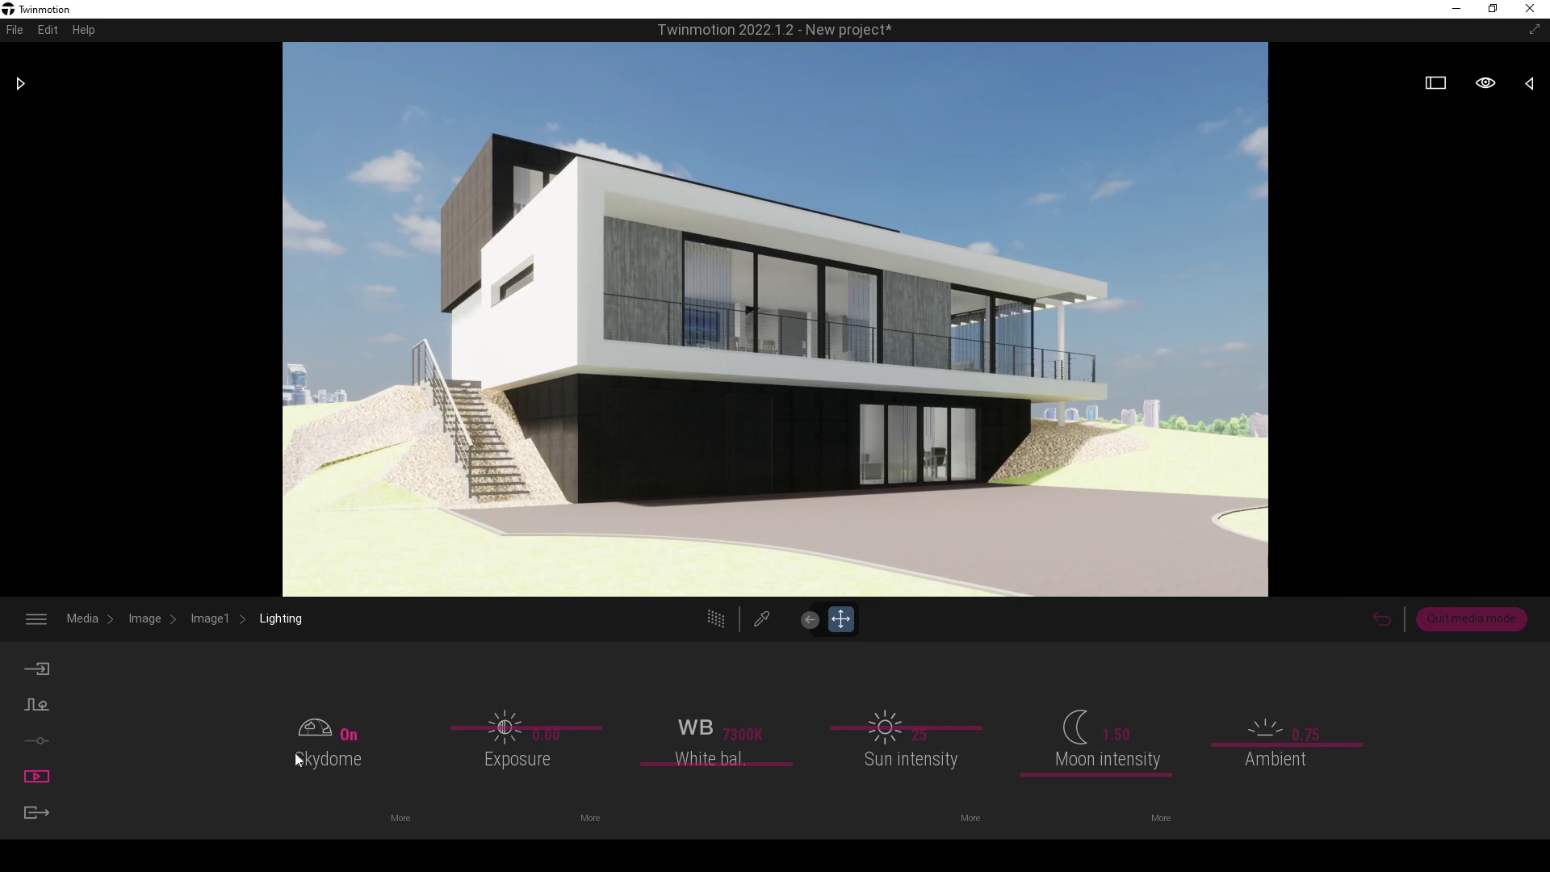
- Find LowSun Overcast 07 among the low-sun overcast skies in the library and apply it as the skydome
left_click(401, 819)
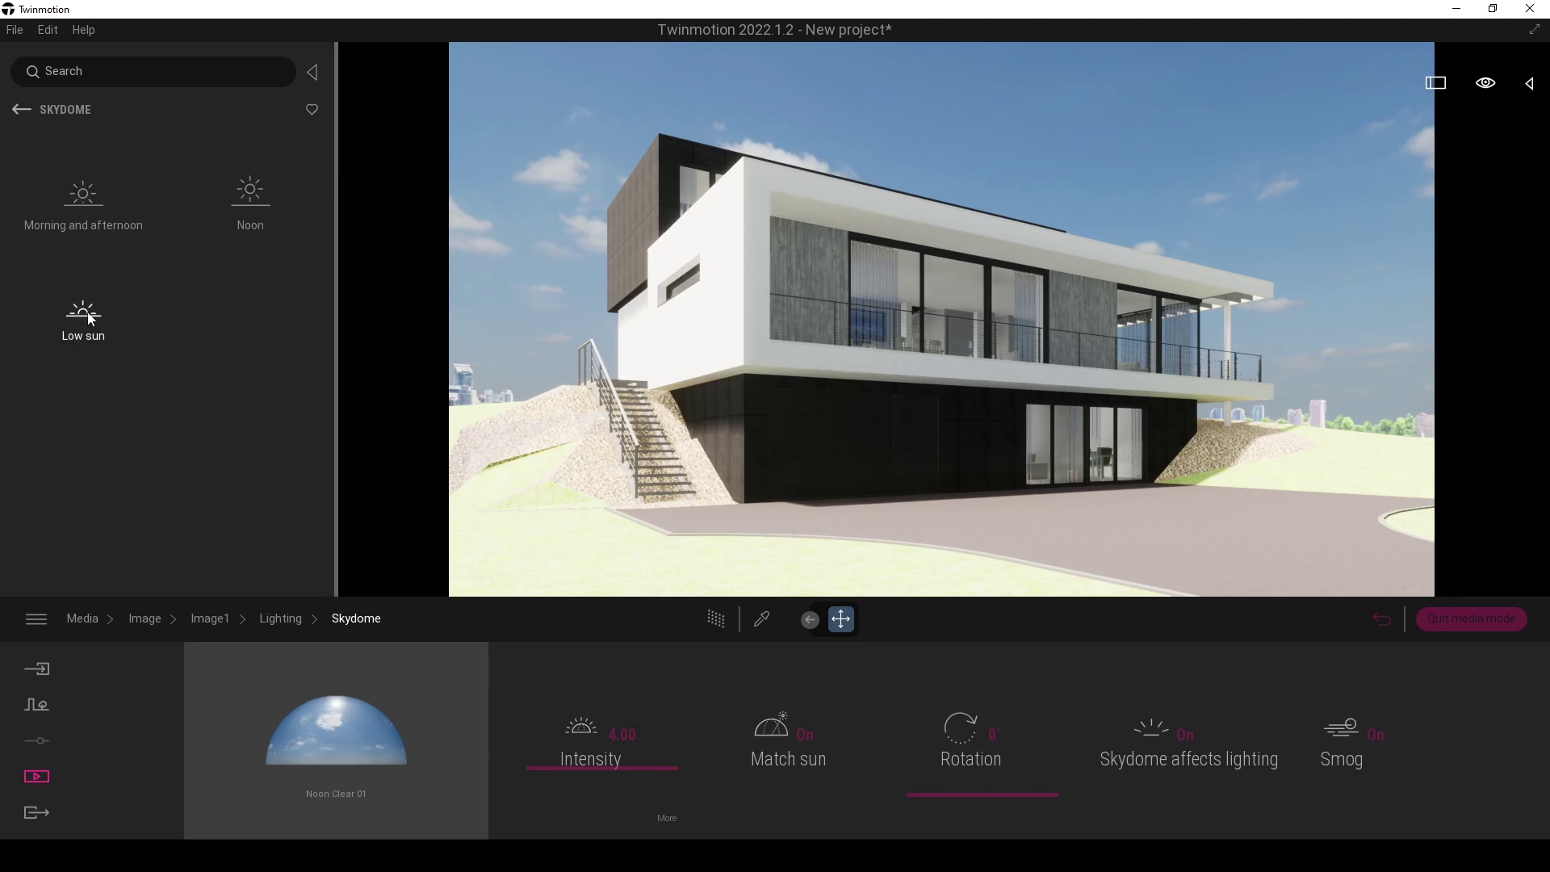
left_click(20, 109)
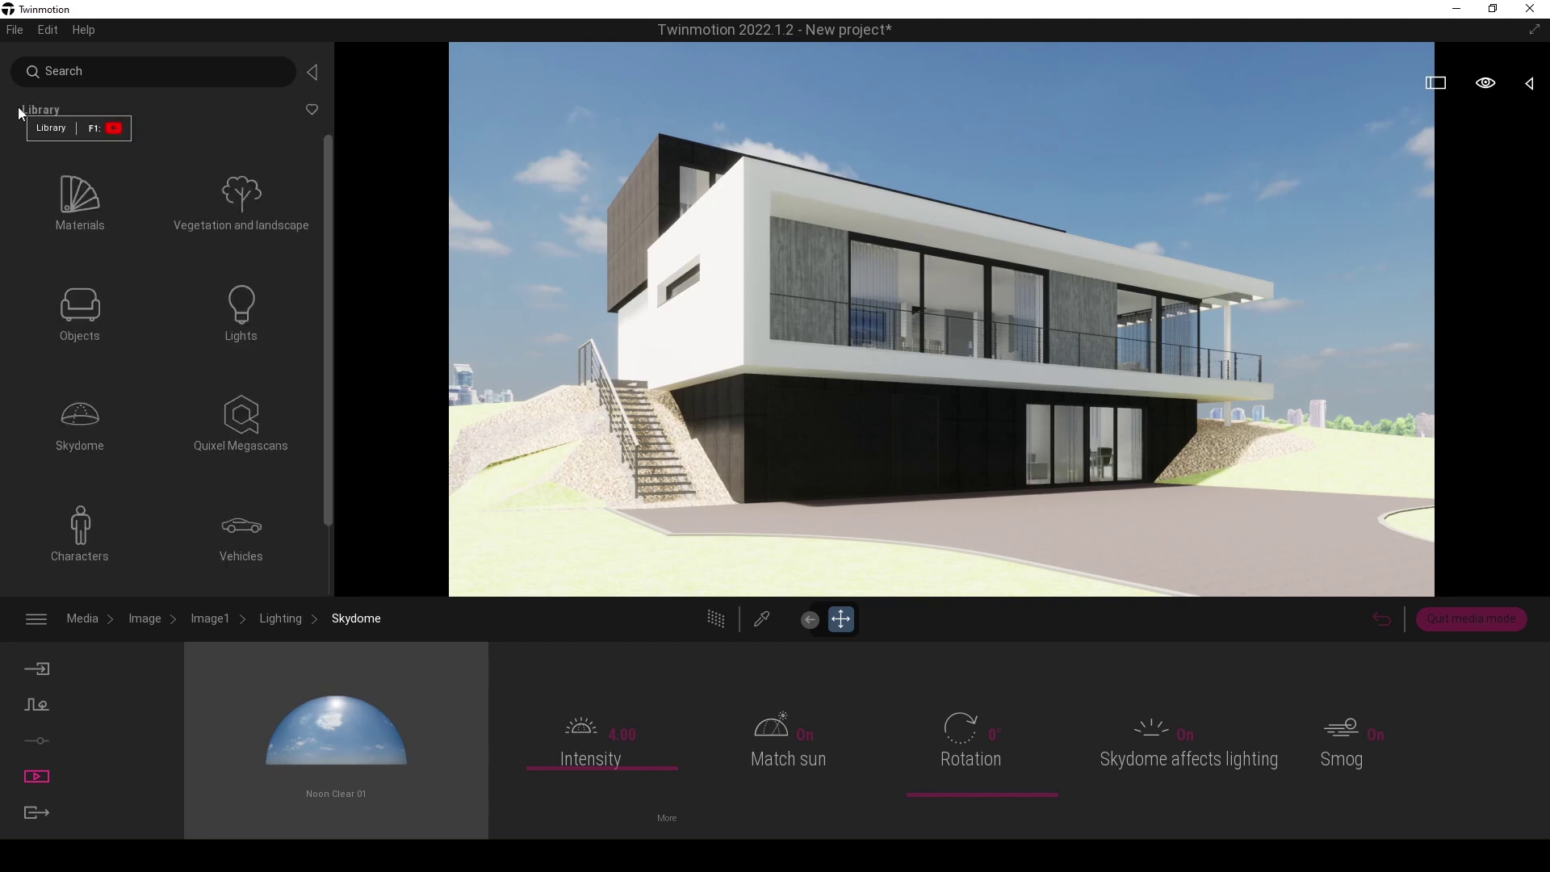
left_click(84, 420)
left_click(81, 319)
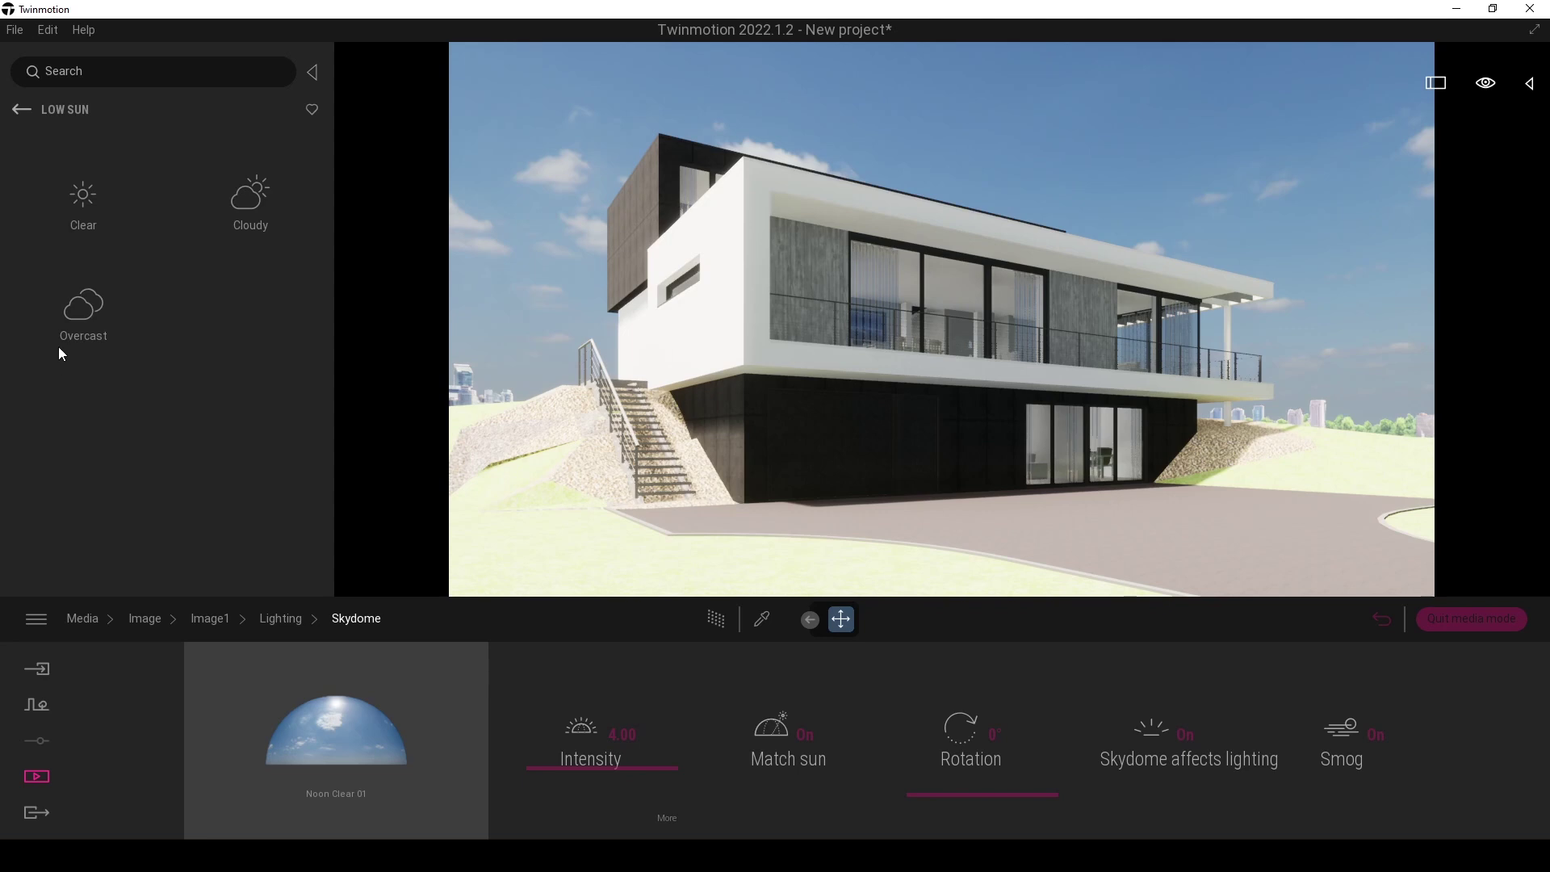
left_click(26, 353)
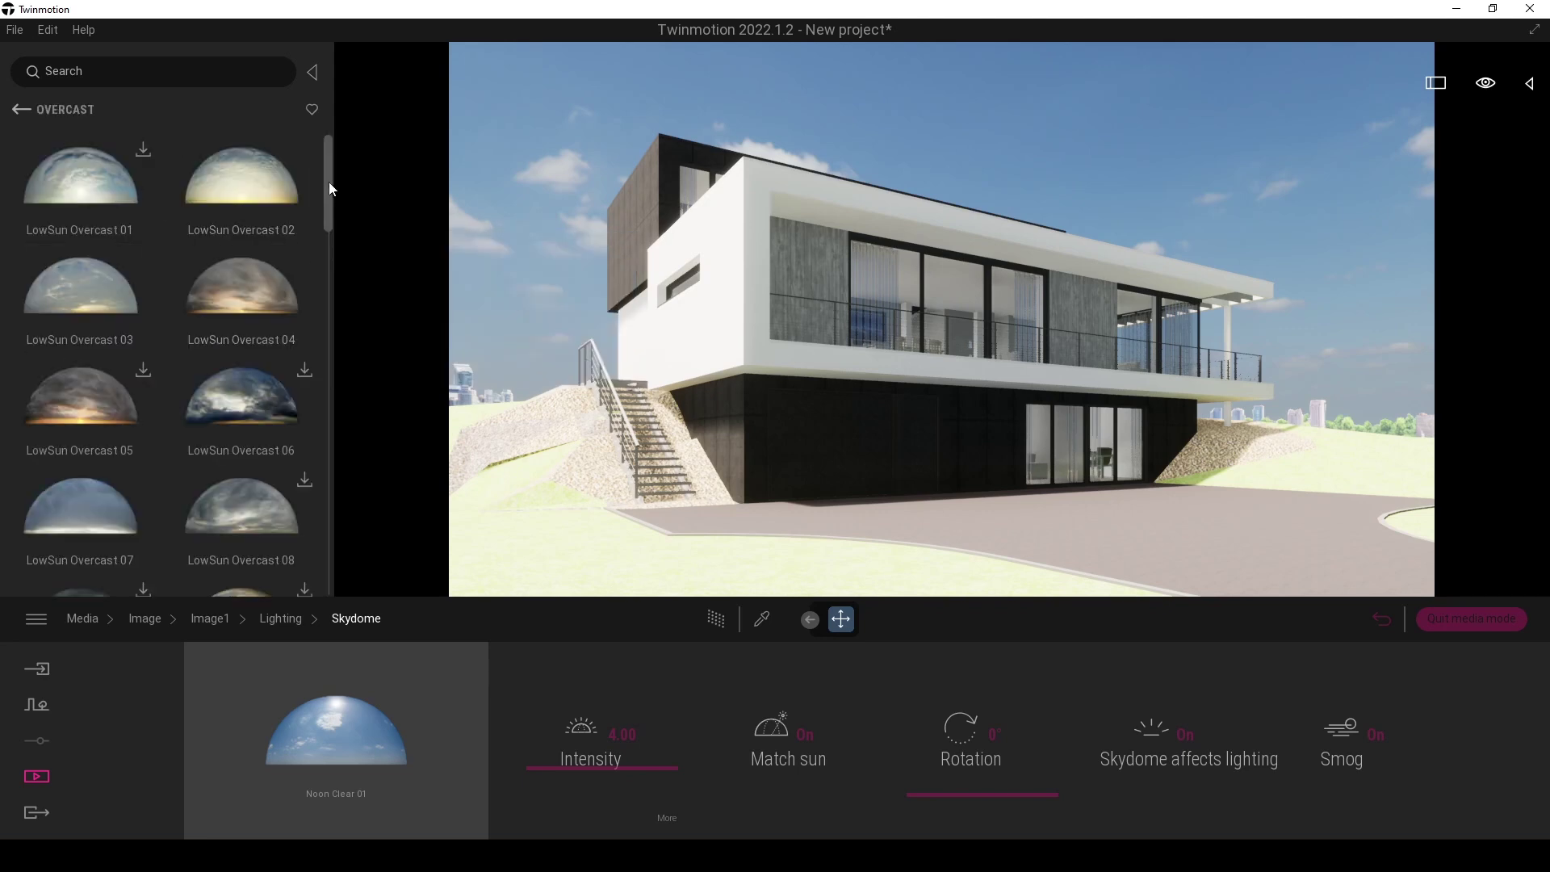
mouse_move(327, 171)
left_mouse_down()
mouse_move(333, 265)
mouse_move(334, 148)
left_mouse_up()
mouse_move(41, 520)
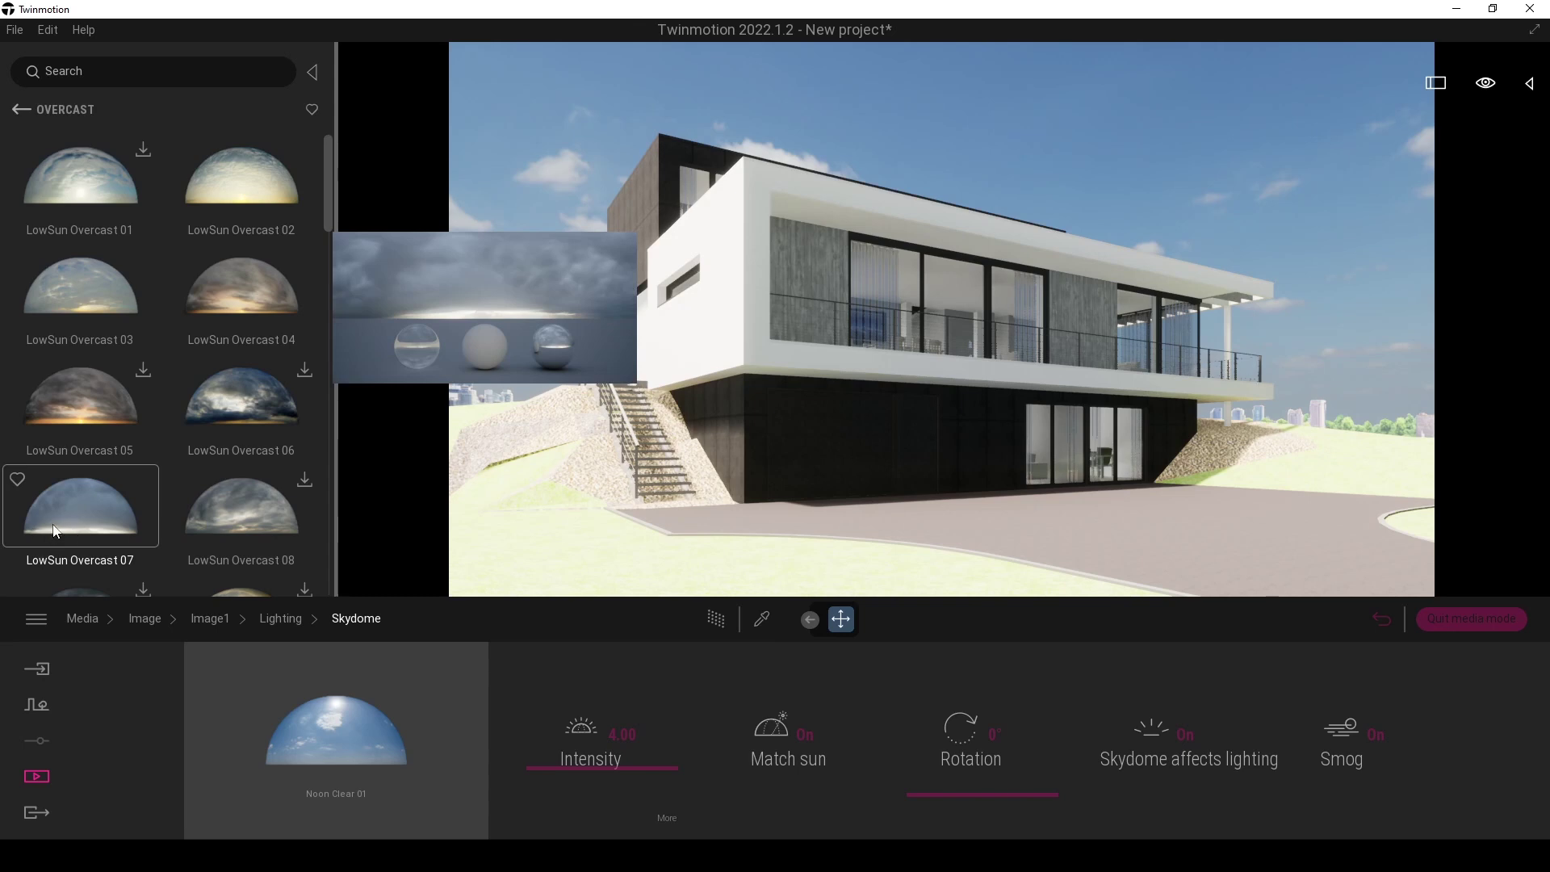
left_click(53, 522)
left_click_drag(66, 492, 538, 312)
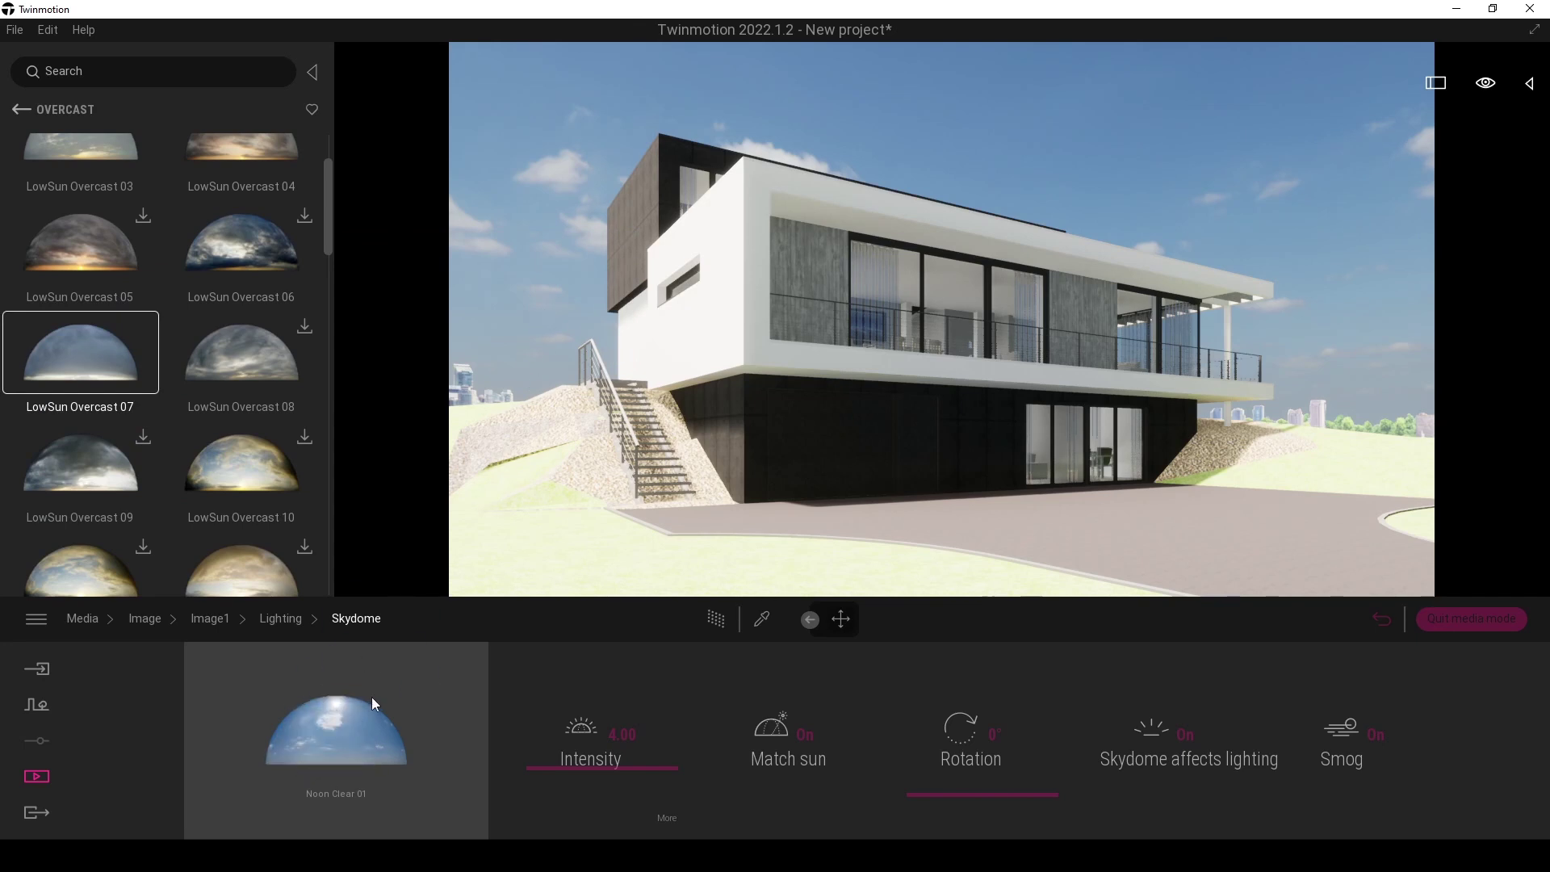
left_click_drag(371, 696, 372, 696)
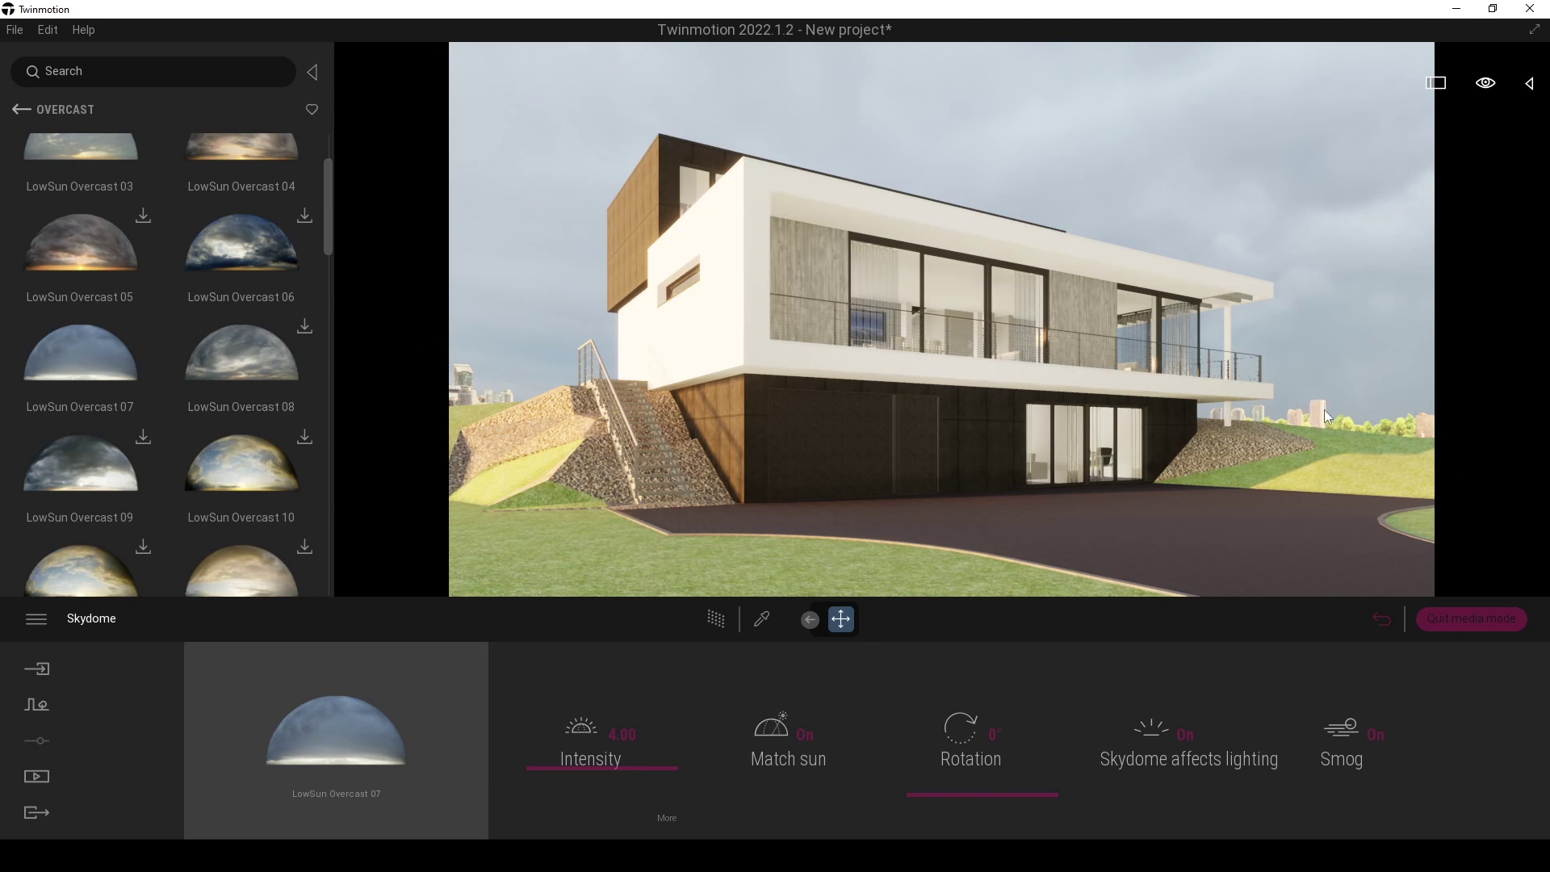
- Set the background picture in Image1's location settings to None
left_click(1383, 621)
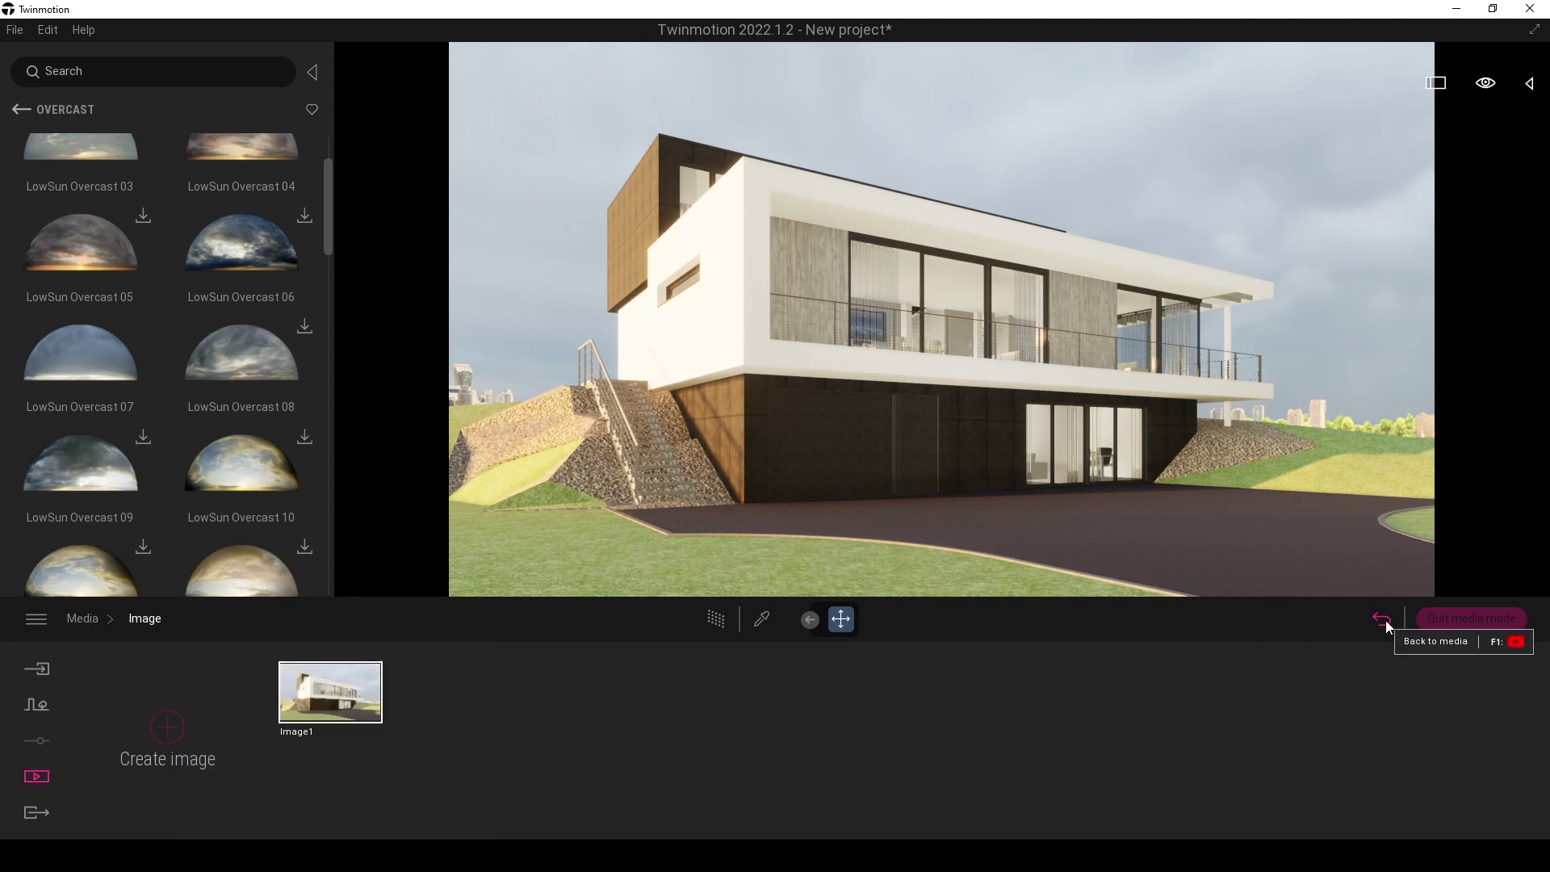
left_click(365, 730)
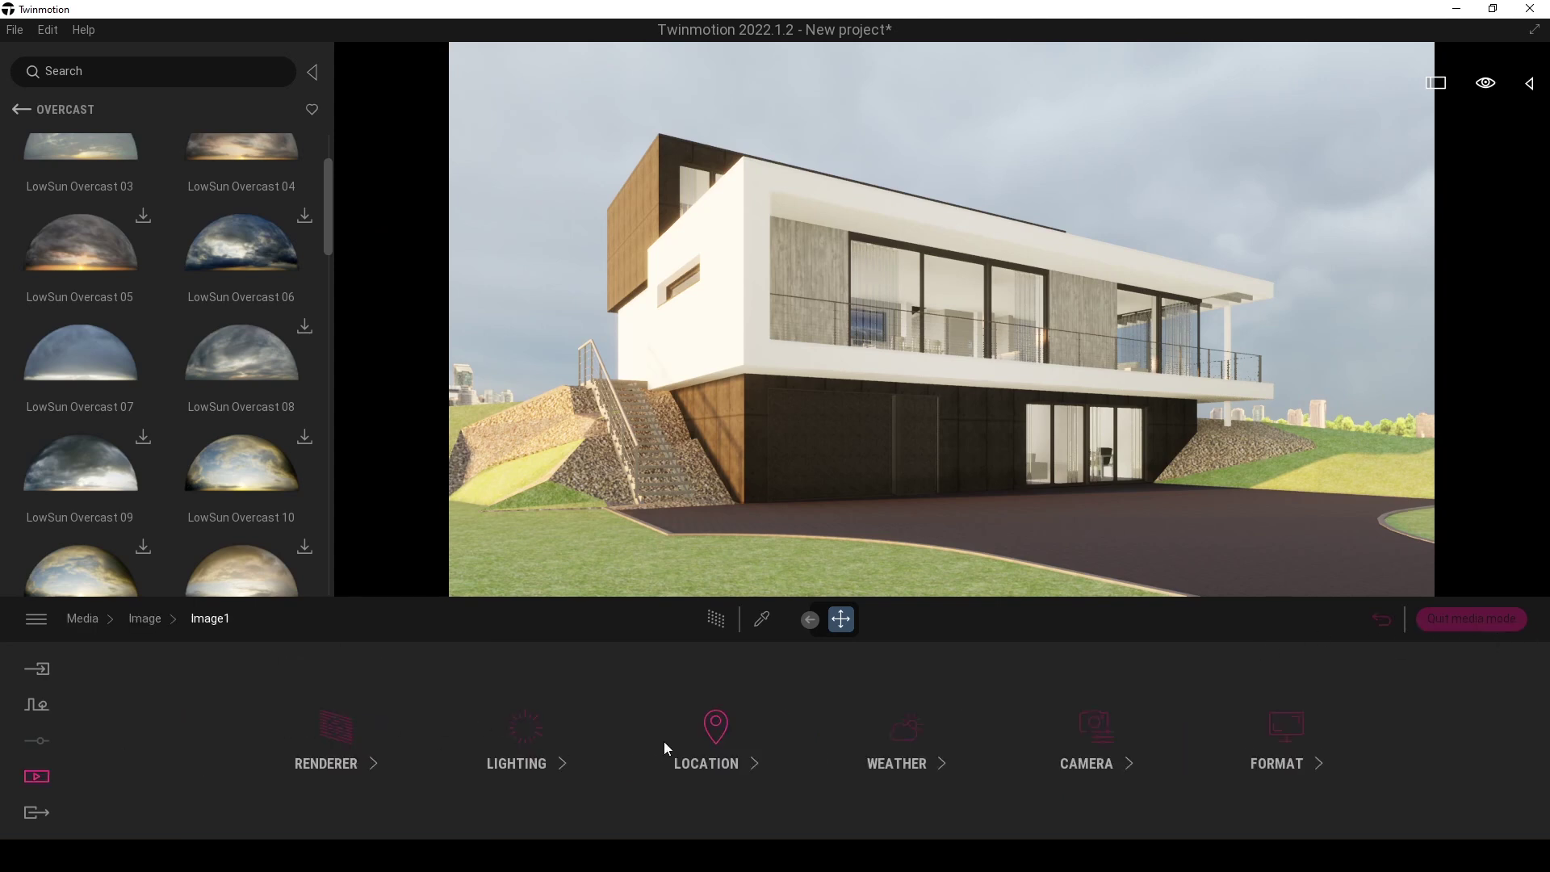
left_click(717, 729)
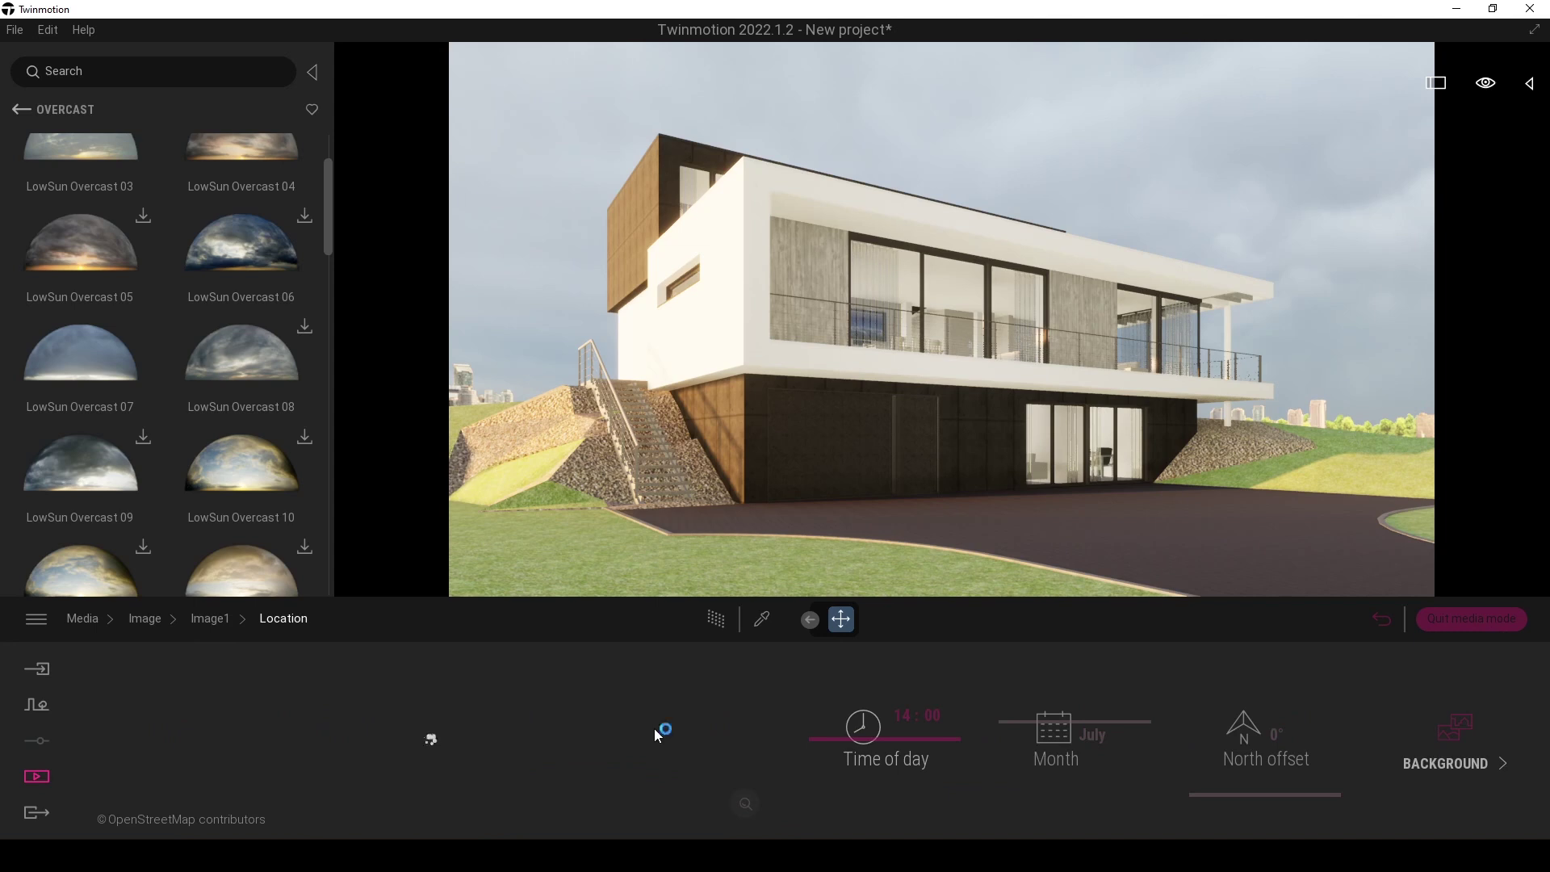
left_click(1466, 743)
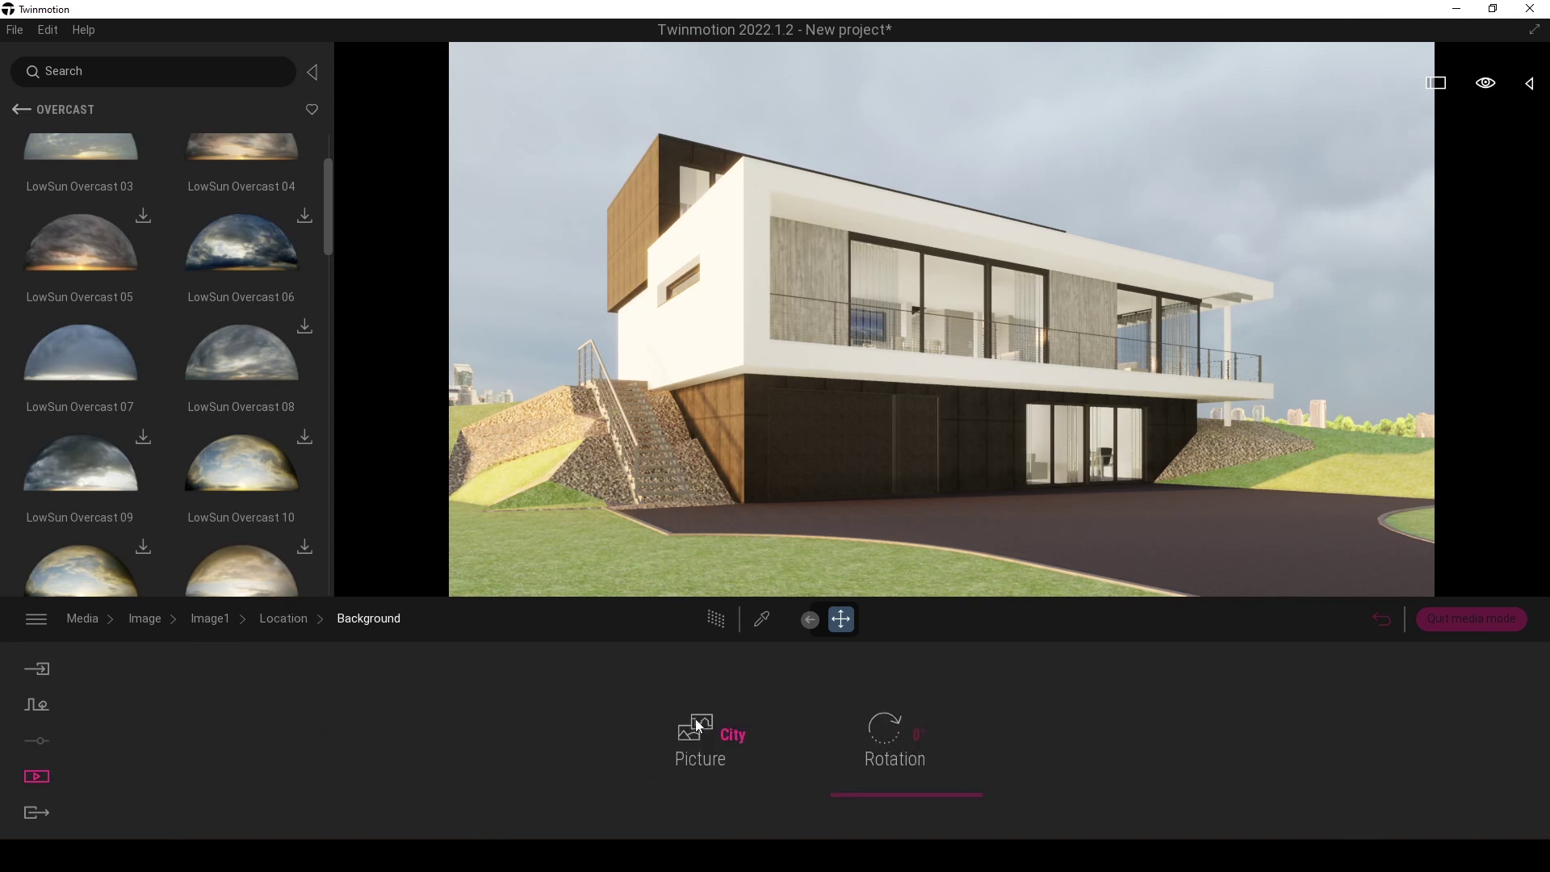
left_click(738, 733)
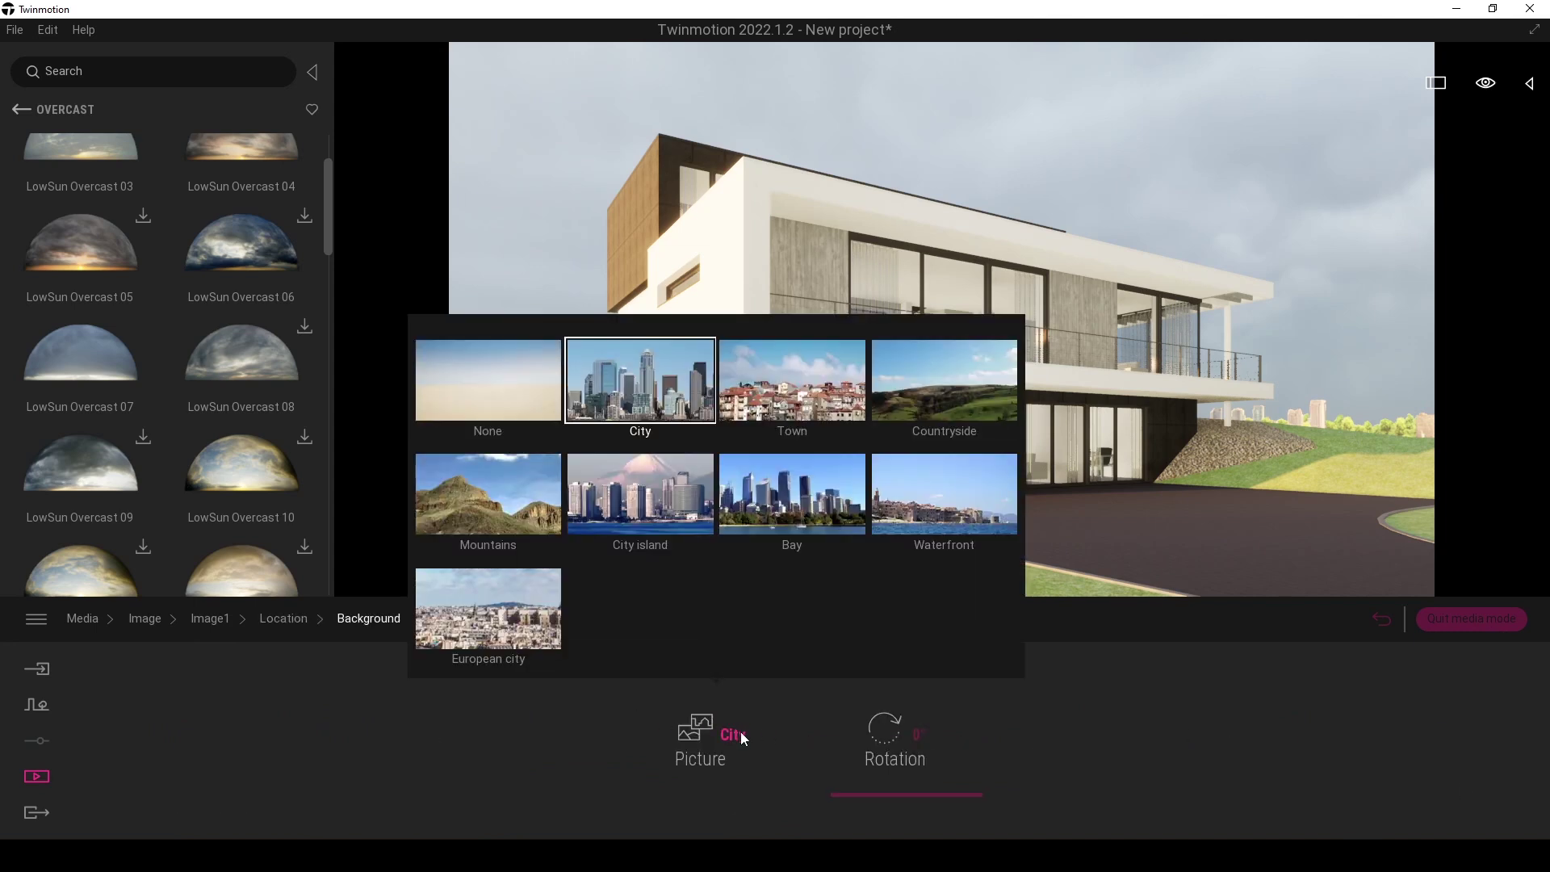
left_click(479, 396)
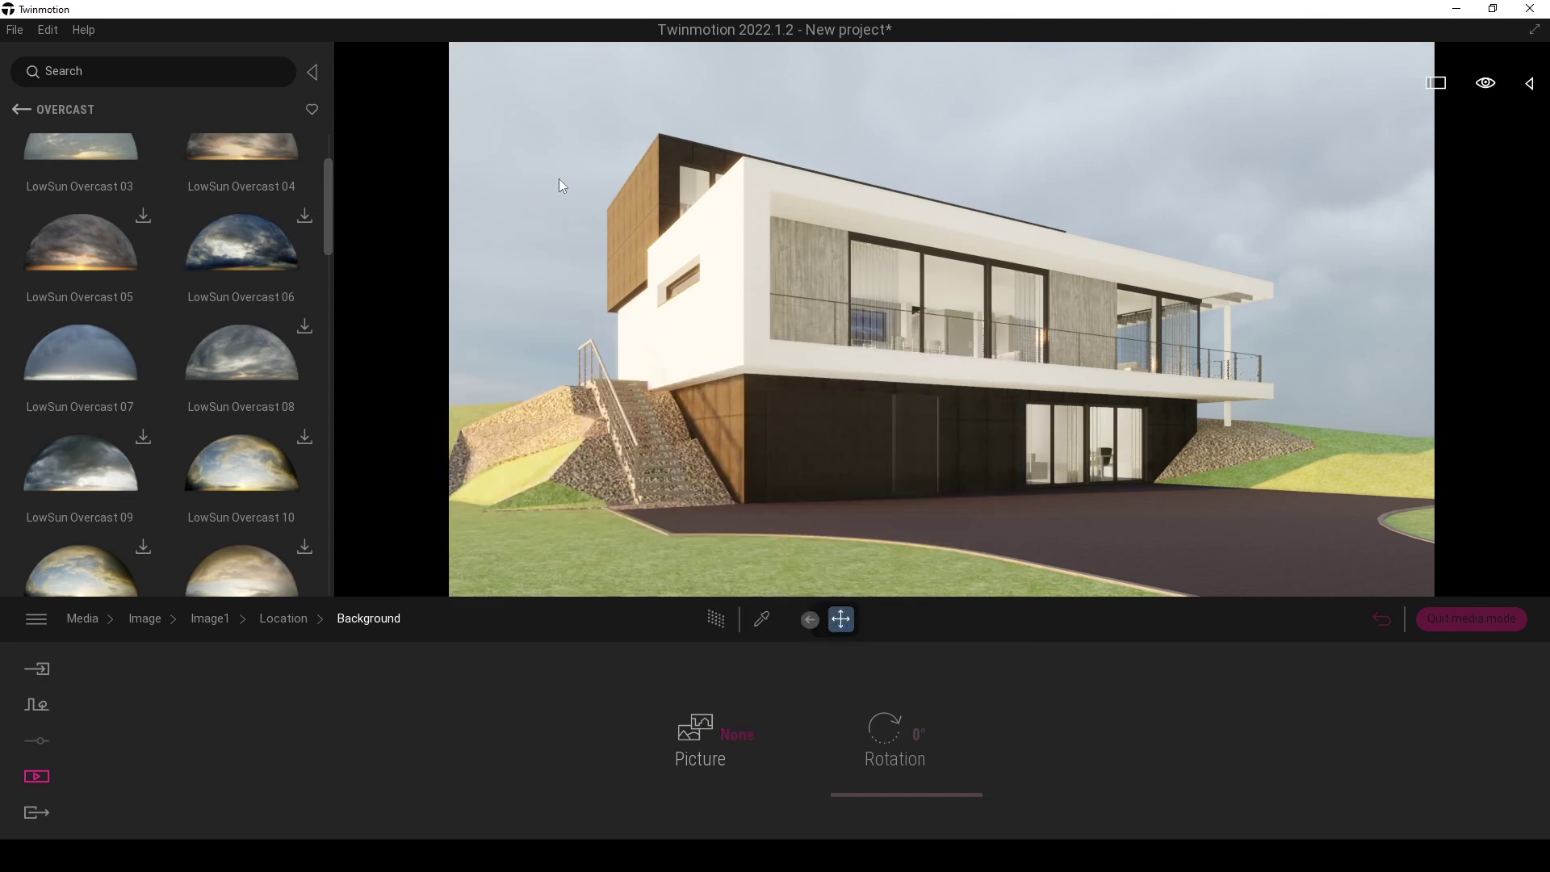
left_click(282, 618)
left_click(225, 619)
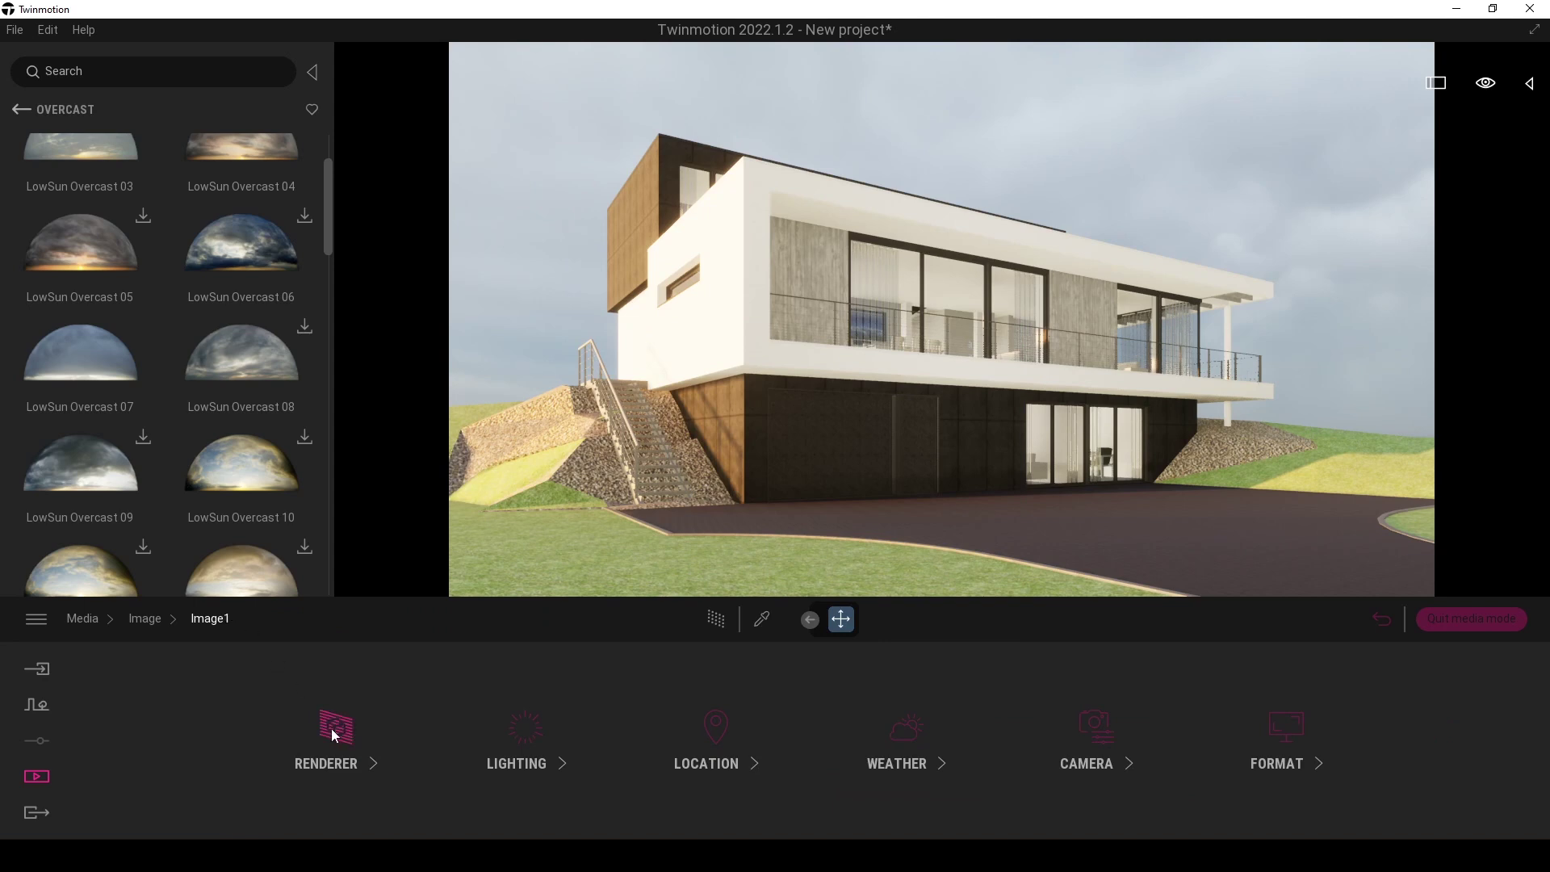
- Replace the skydome in Image1's lighting with the custom HDRI file greenwich_park_03_4k.hdr from the Overcast folder
left_click(331, 728)
left_click(208, 620)
left_click(525, 767)
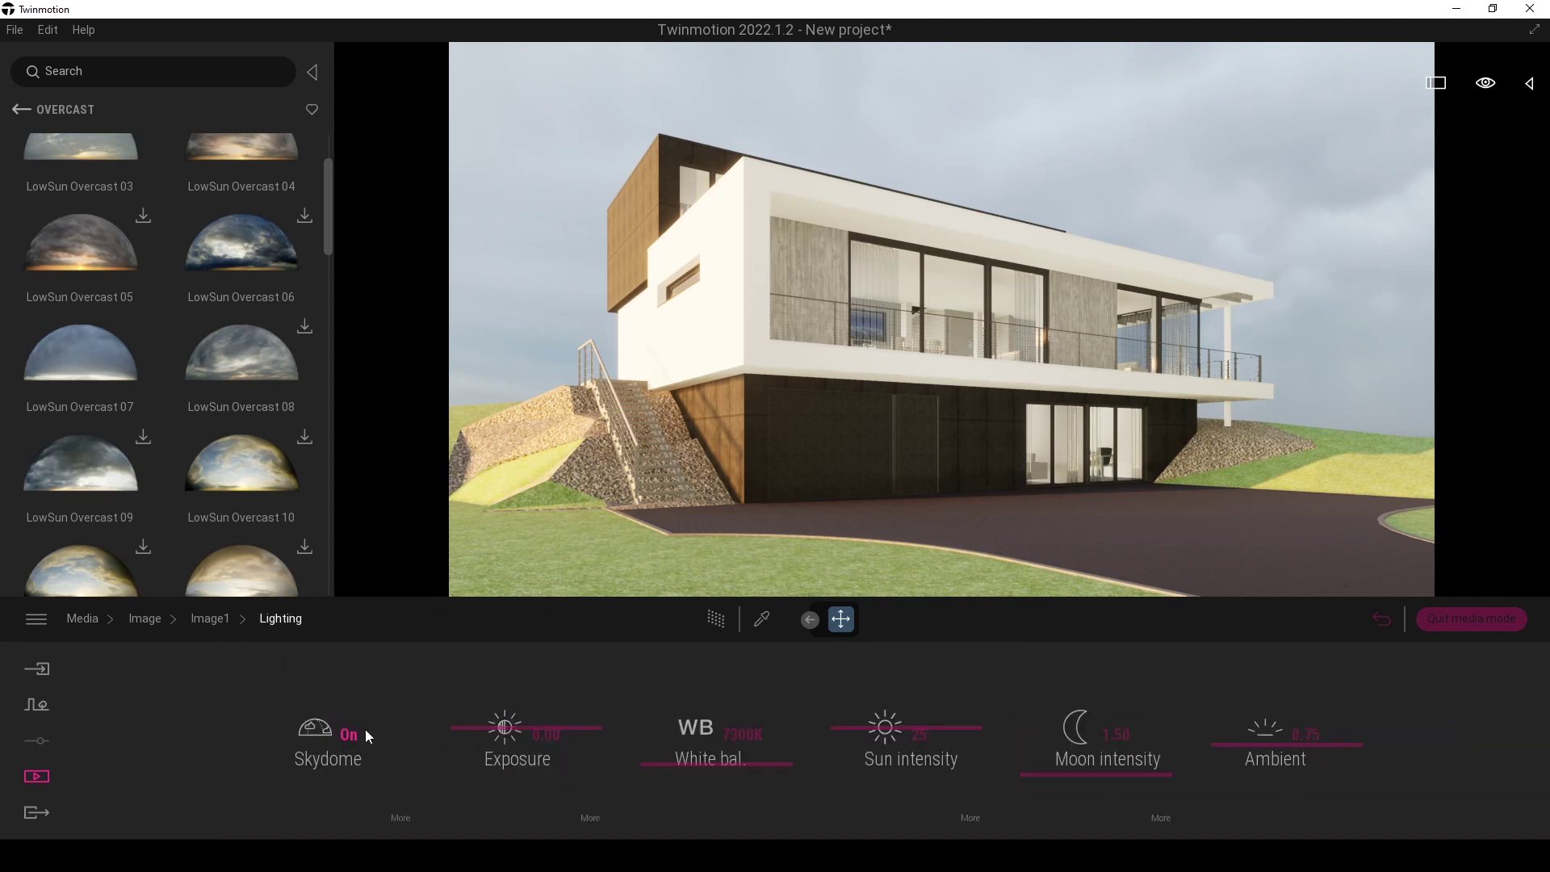
left_click(397, 814)
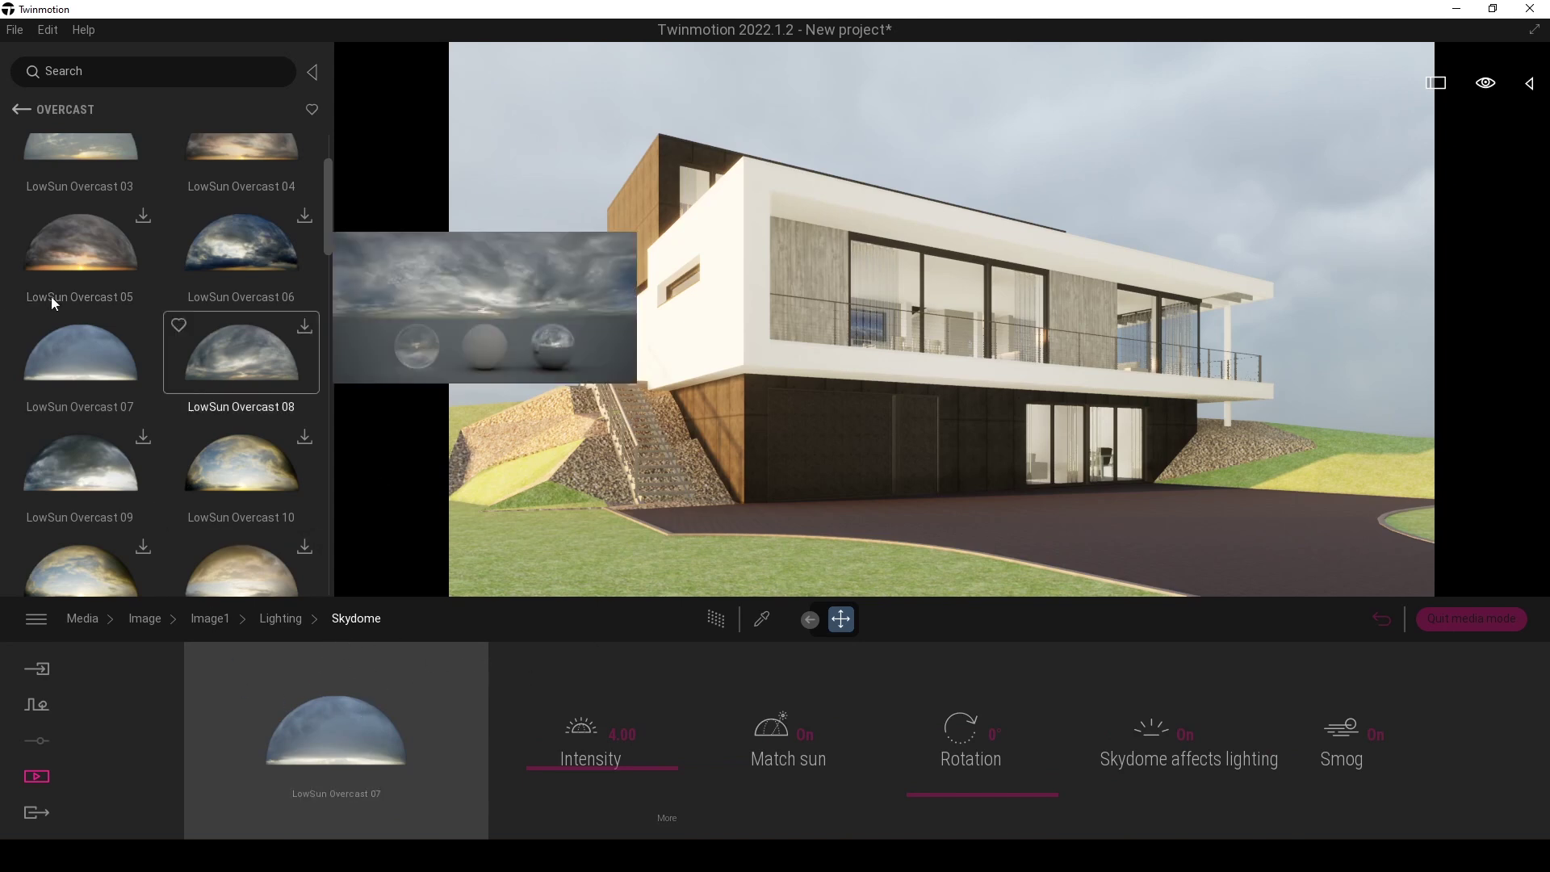
left_click(336, 674)
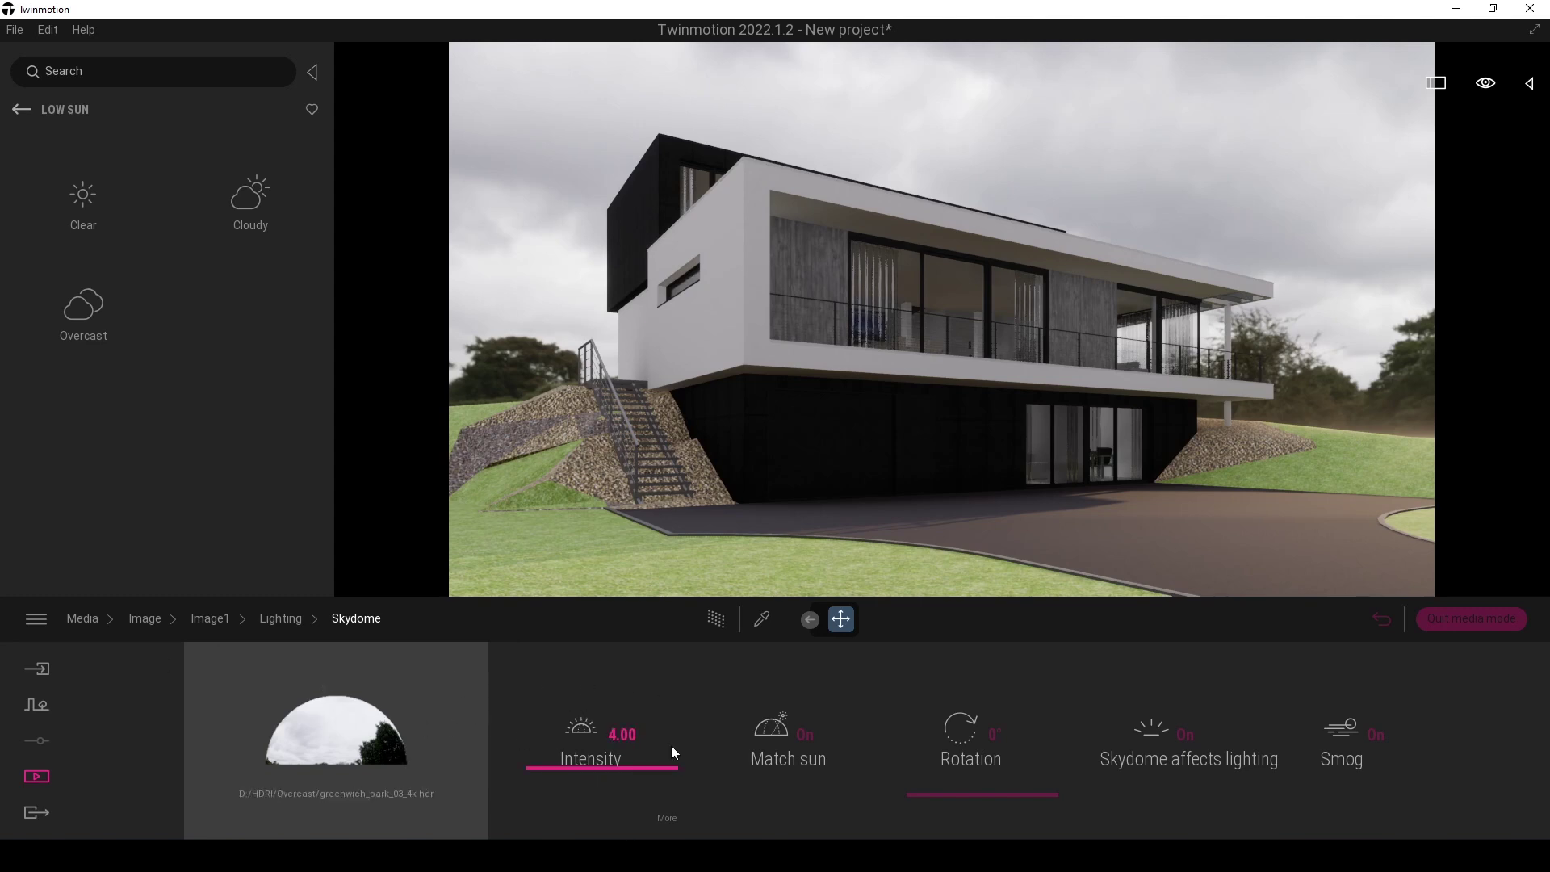
- Raise the skydome intensity to about 4.4 and reduce its ambient light to 0.42
left_click(545, 771)
mouse_move(544, 793)
left_mouse_down()
mouse_move(554, 731)
mouse_move(550, 763)
left_mouse_up()
left_click(664, 820)
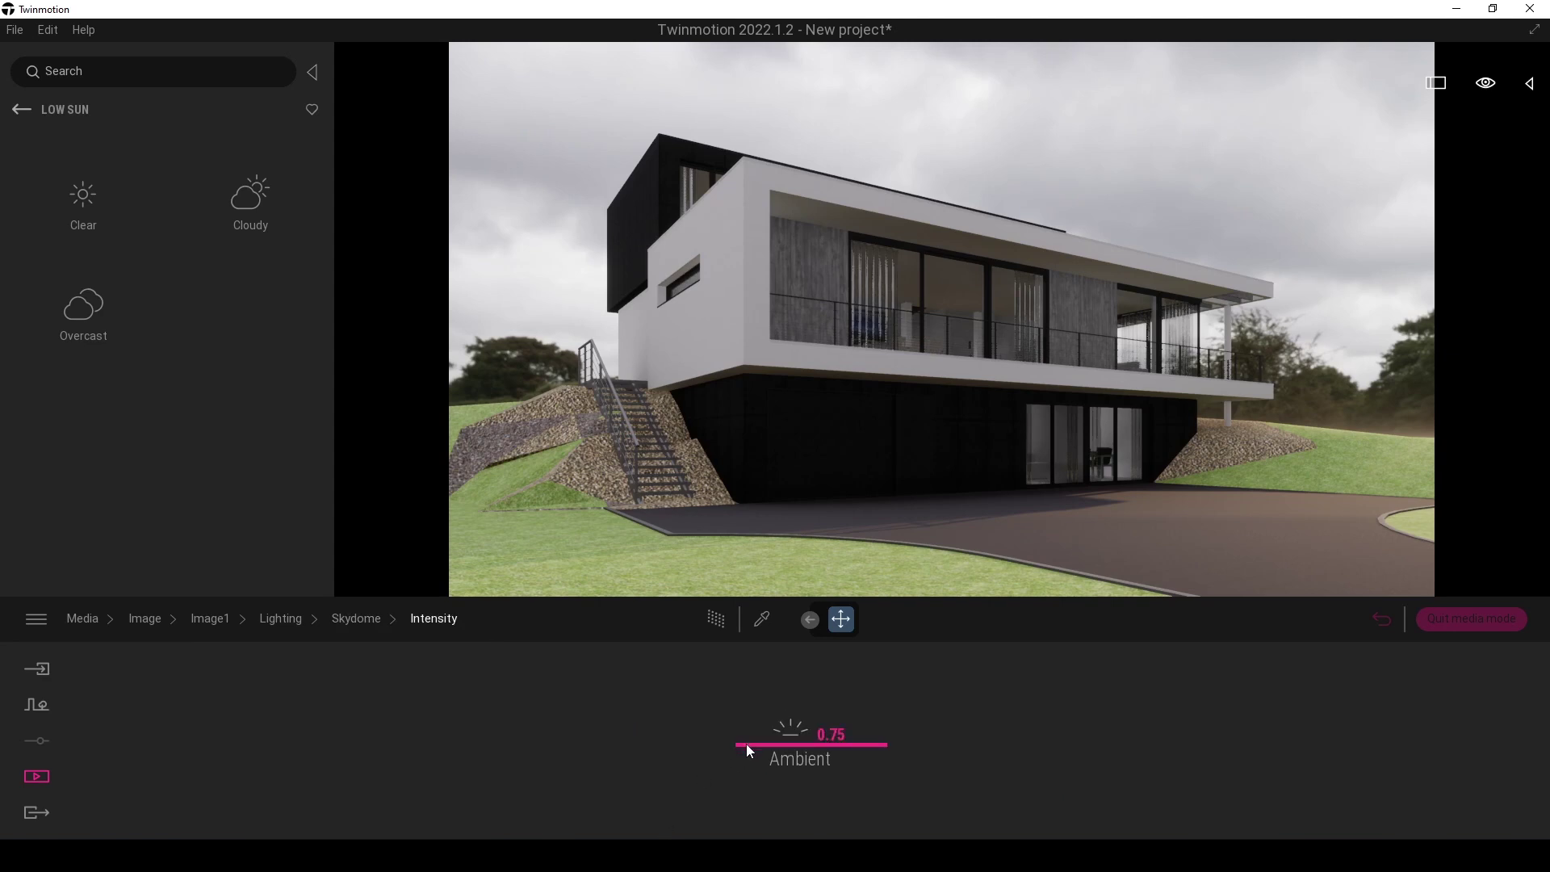
left_click_drag(744, 743, 734, 767)
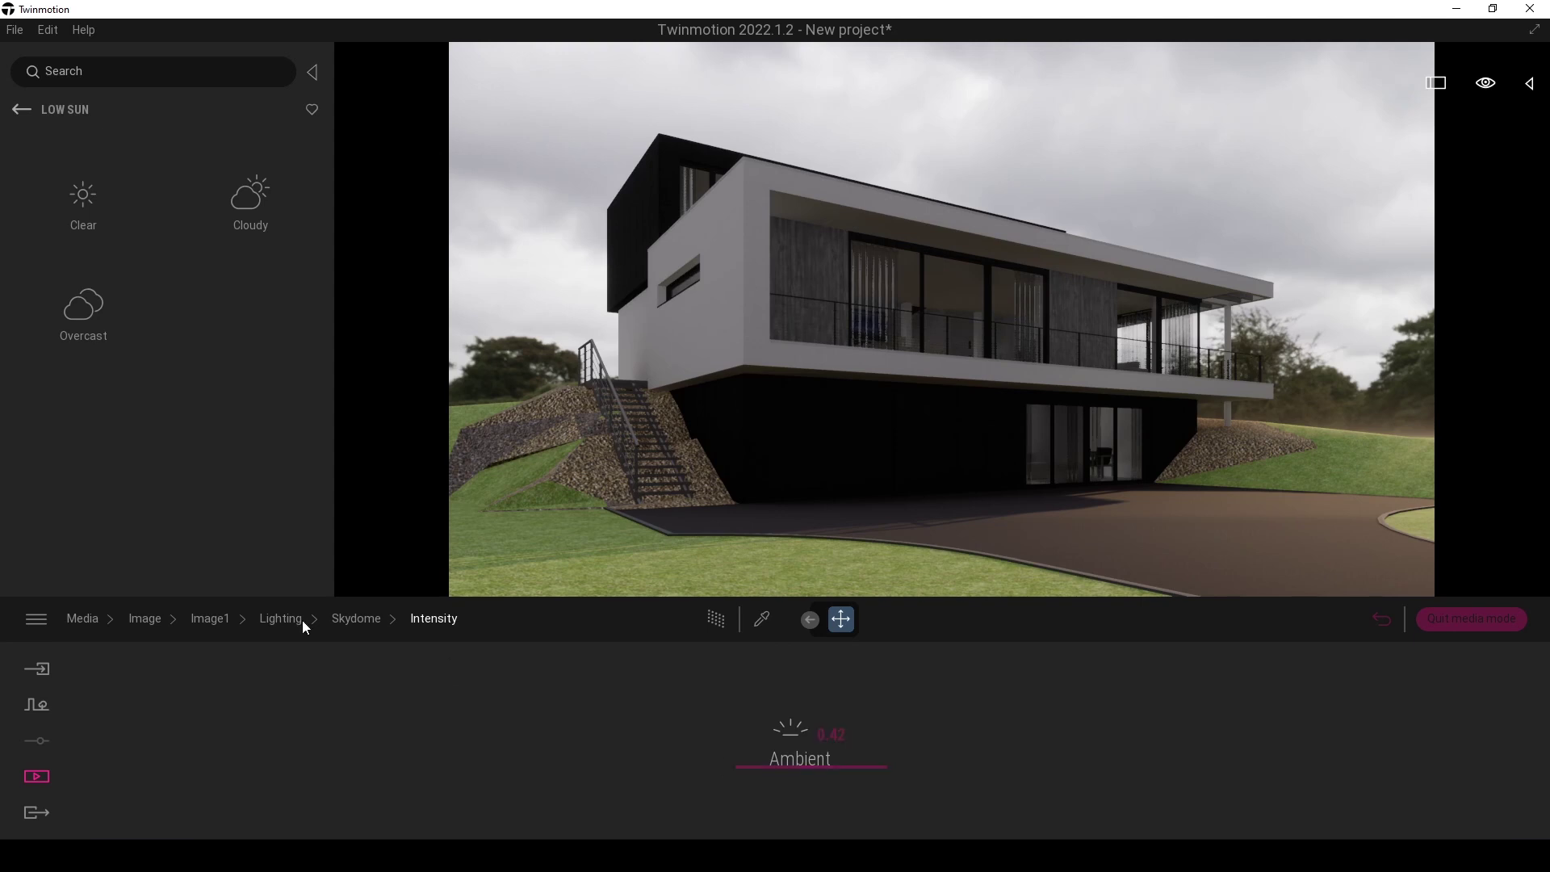
left_click(349, 620)
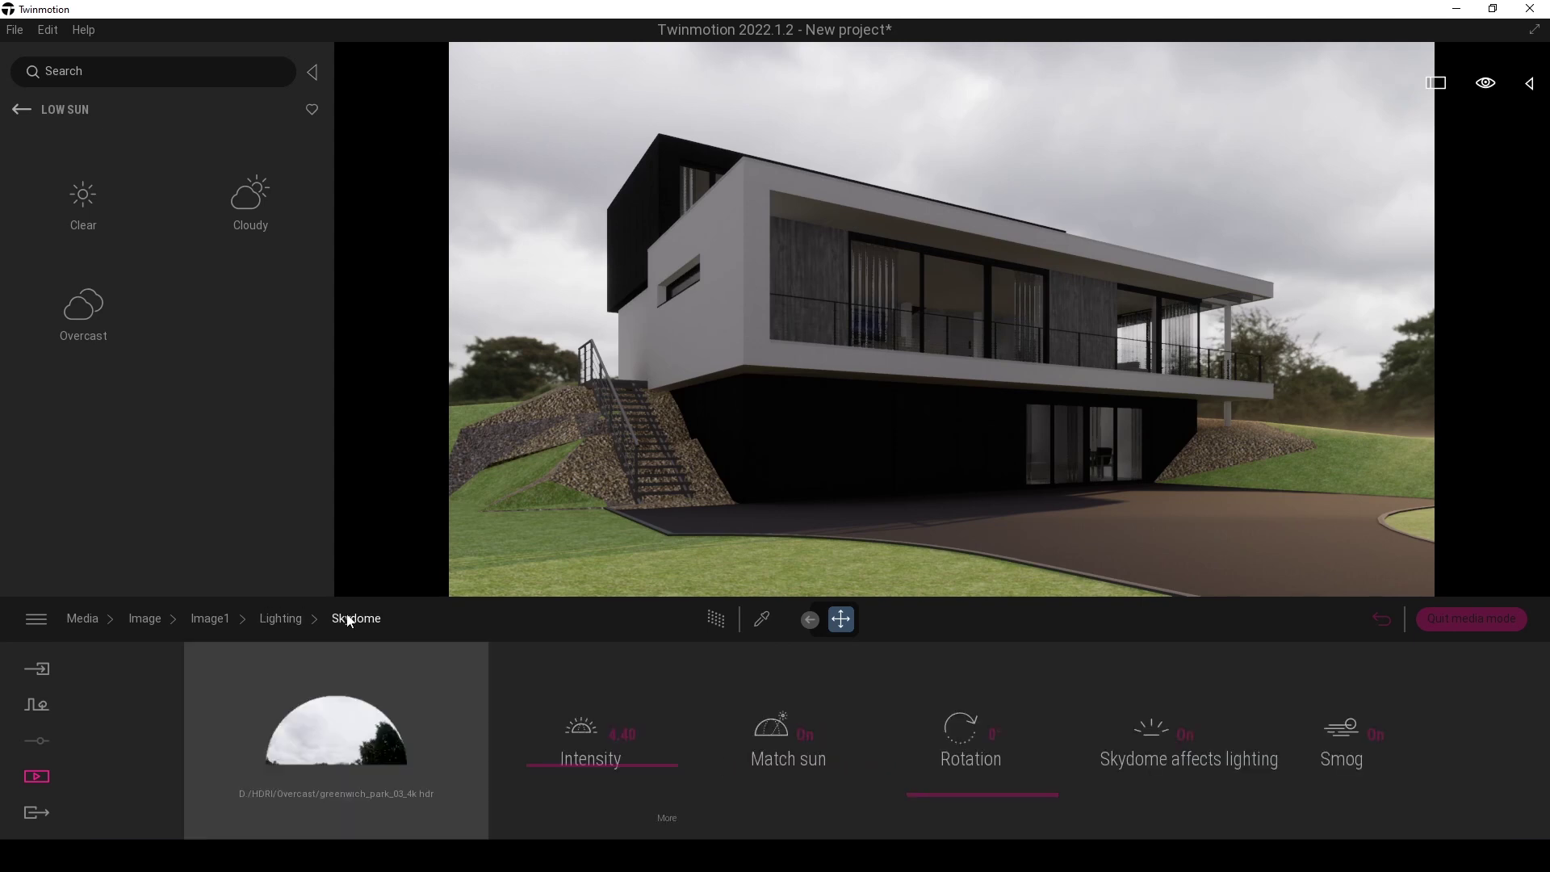
- Readjust the skydome intensity, trying 1.86 before raising it again
left_click(277, 617)
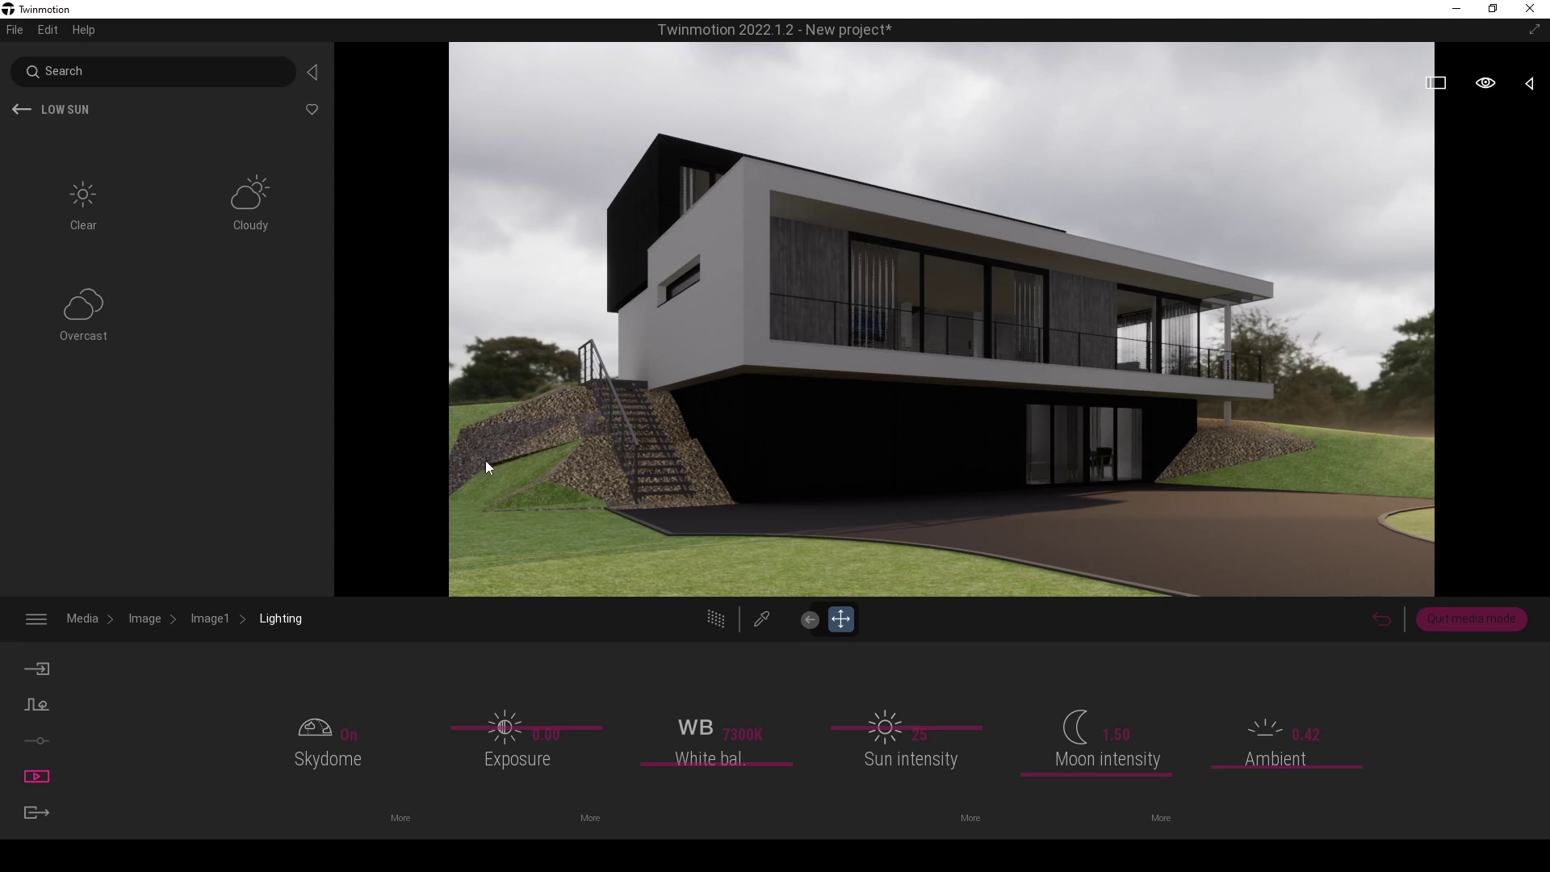
left_click(401, 818)
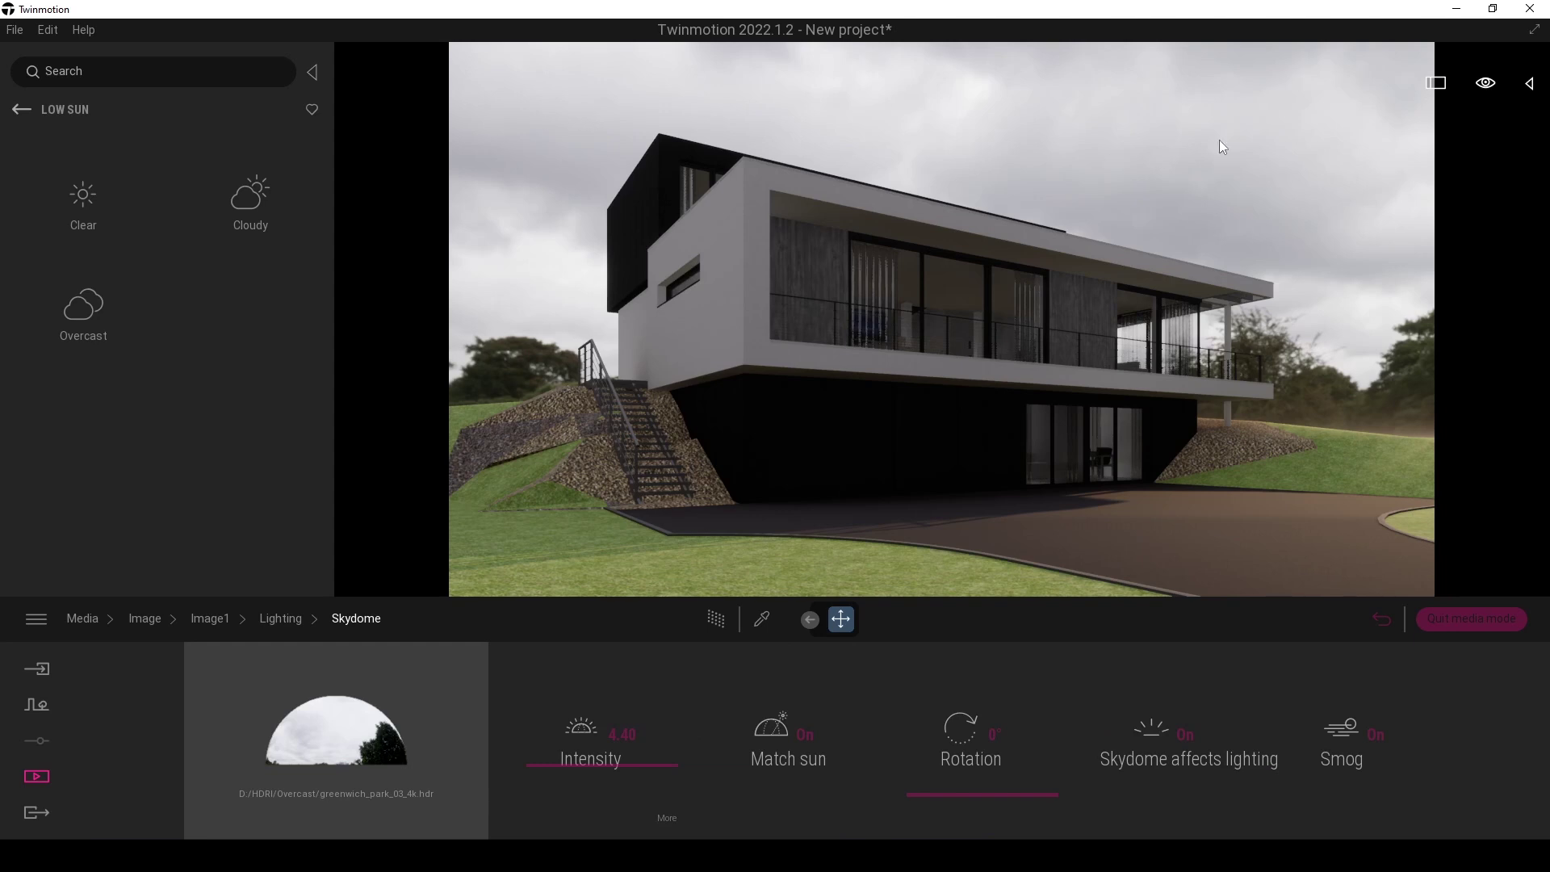
left_click_drag(554, 756, 538, 767)
left_click_drag(533, 786, 536, 782)
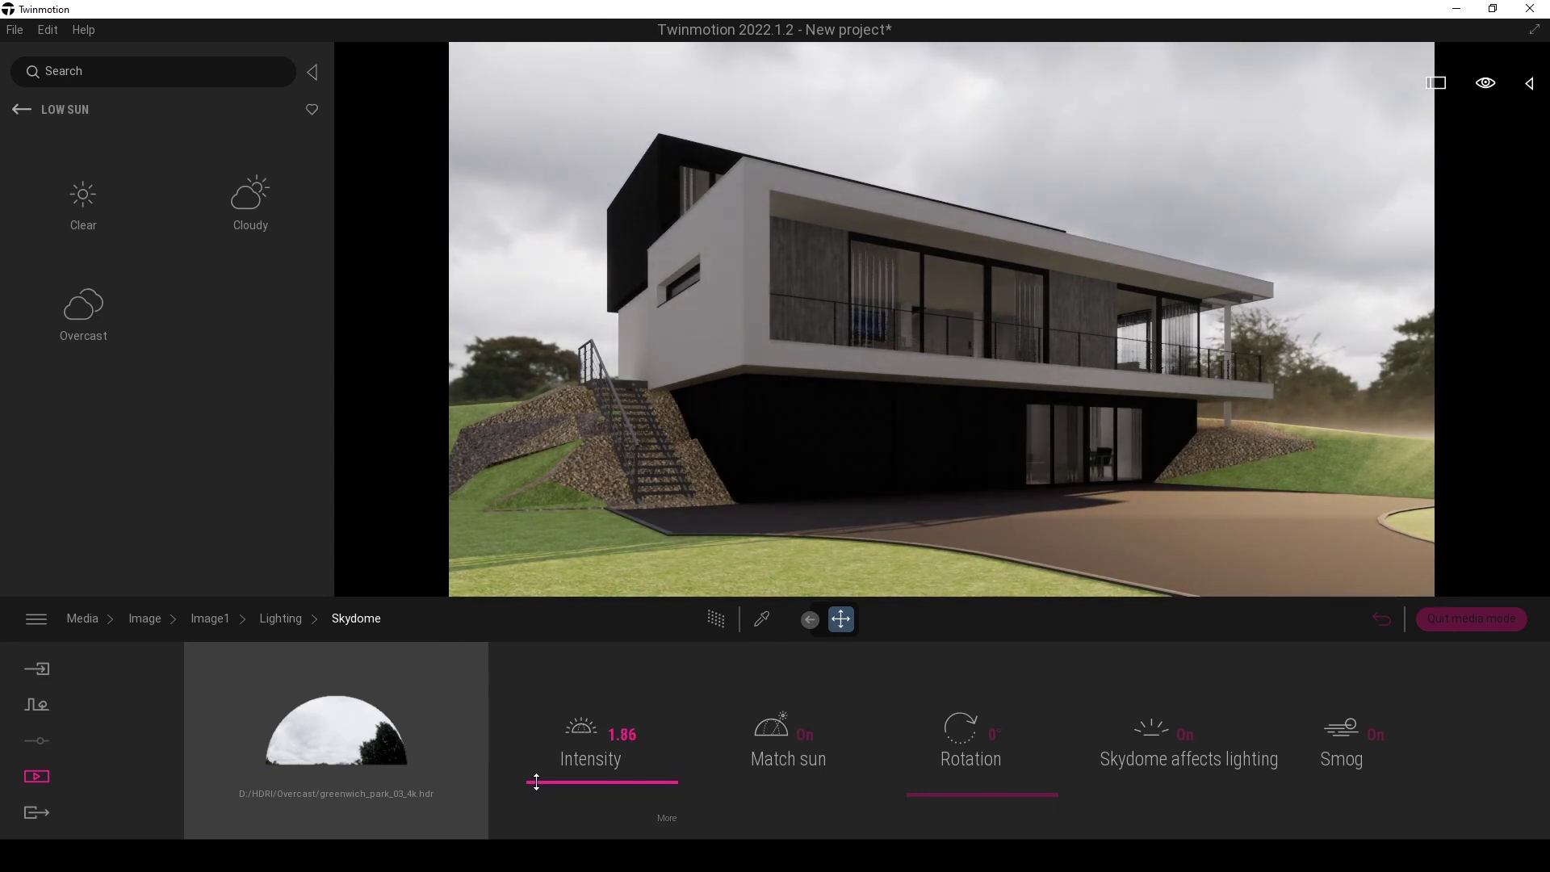
left_click(282, 620)
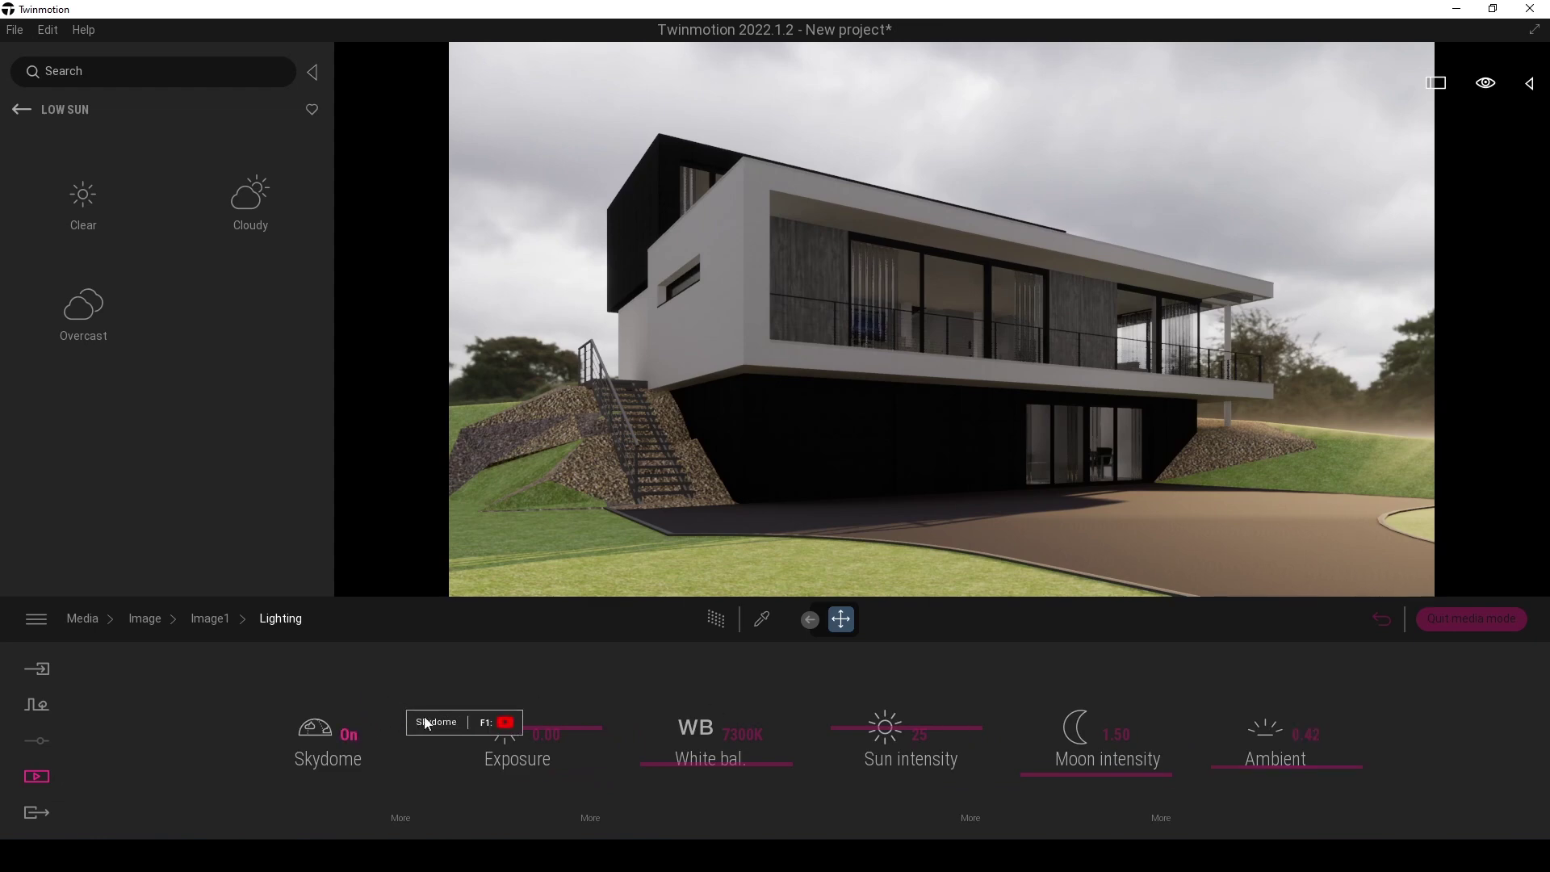
left_click(403, 818)
left_click_drag(545, 786, 554, 724)
left_click(281, 620)
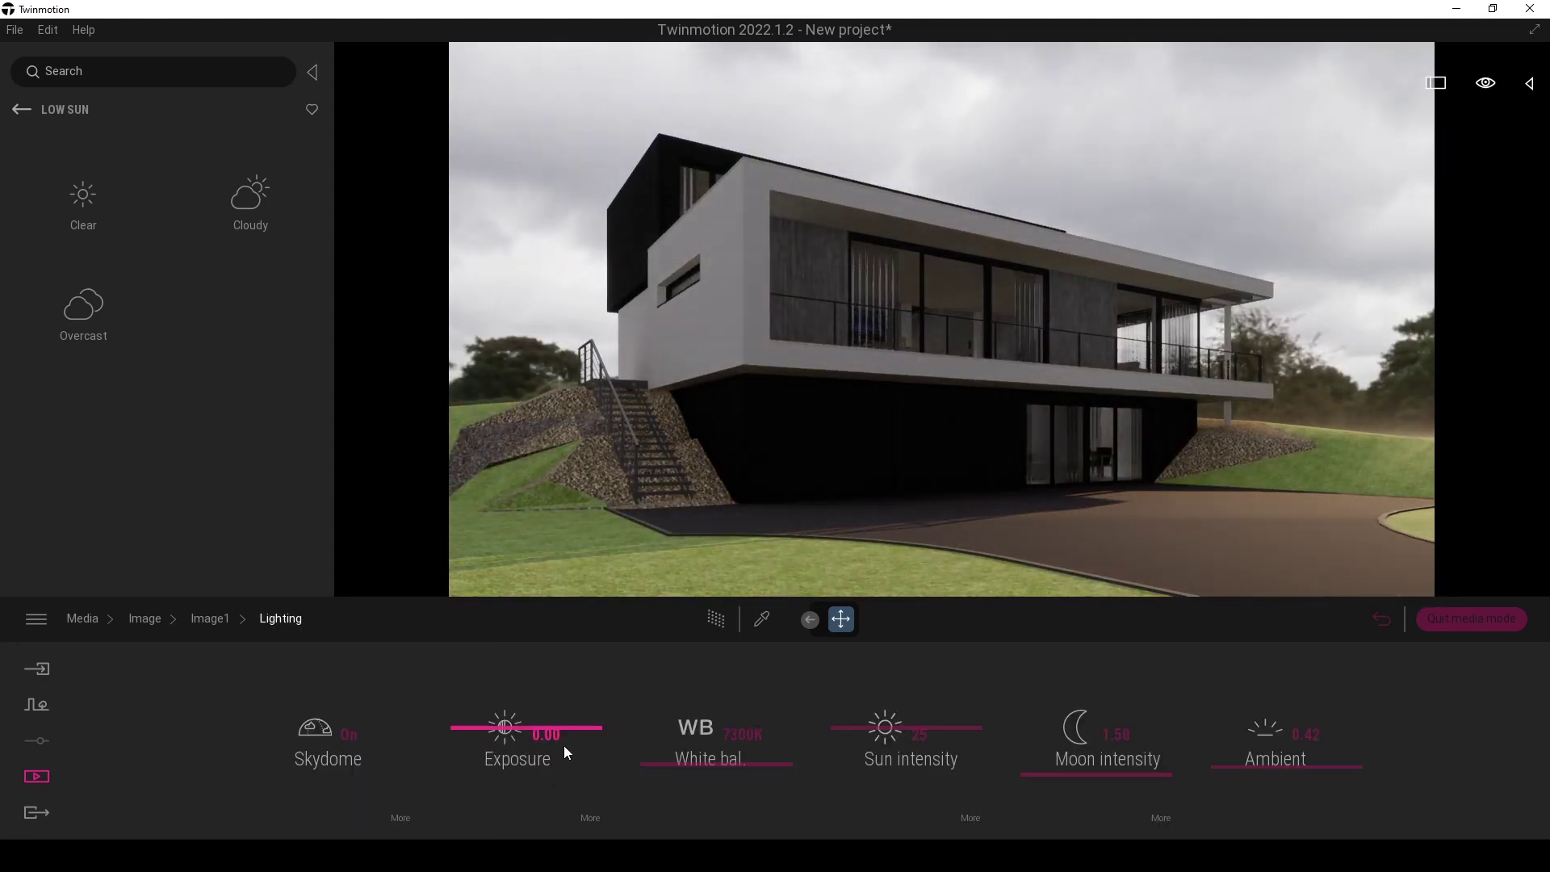
- Turn off auto-exposure for Image1 and set the exposure to 1.91
left_click(583, 817)
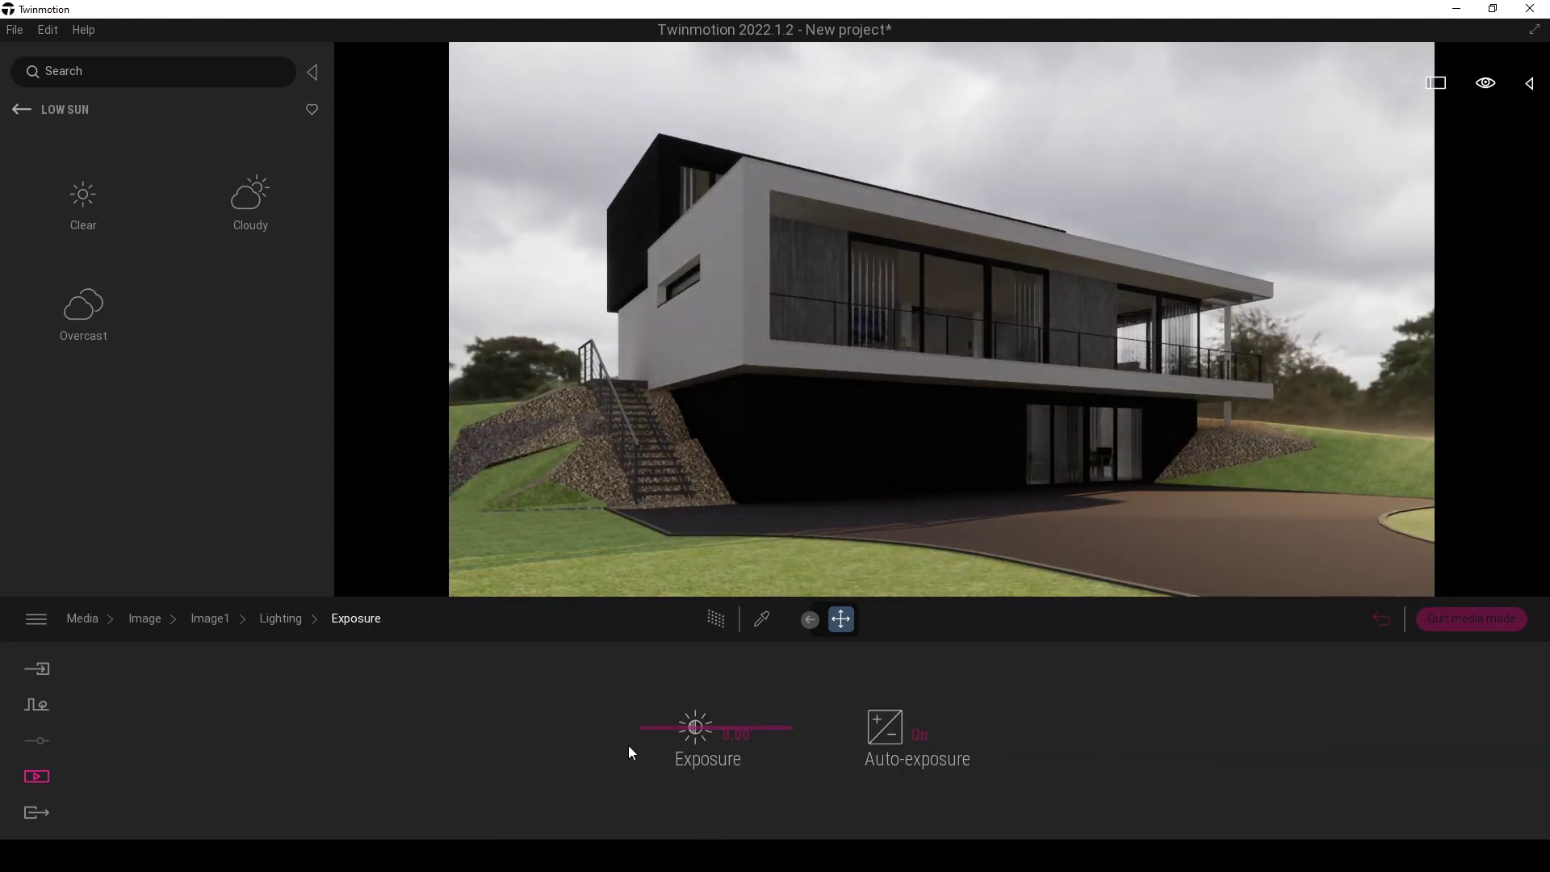
left_click(909, 735)
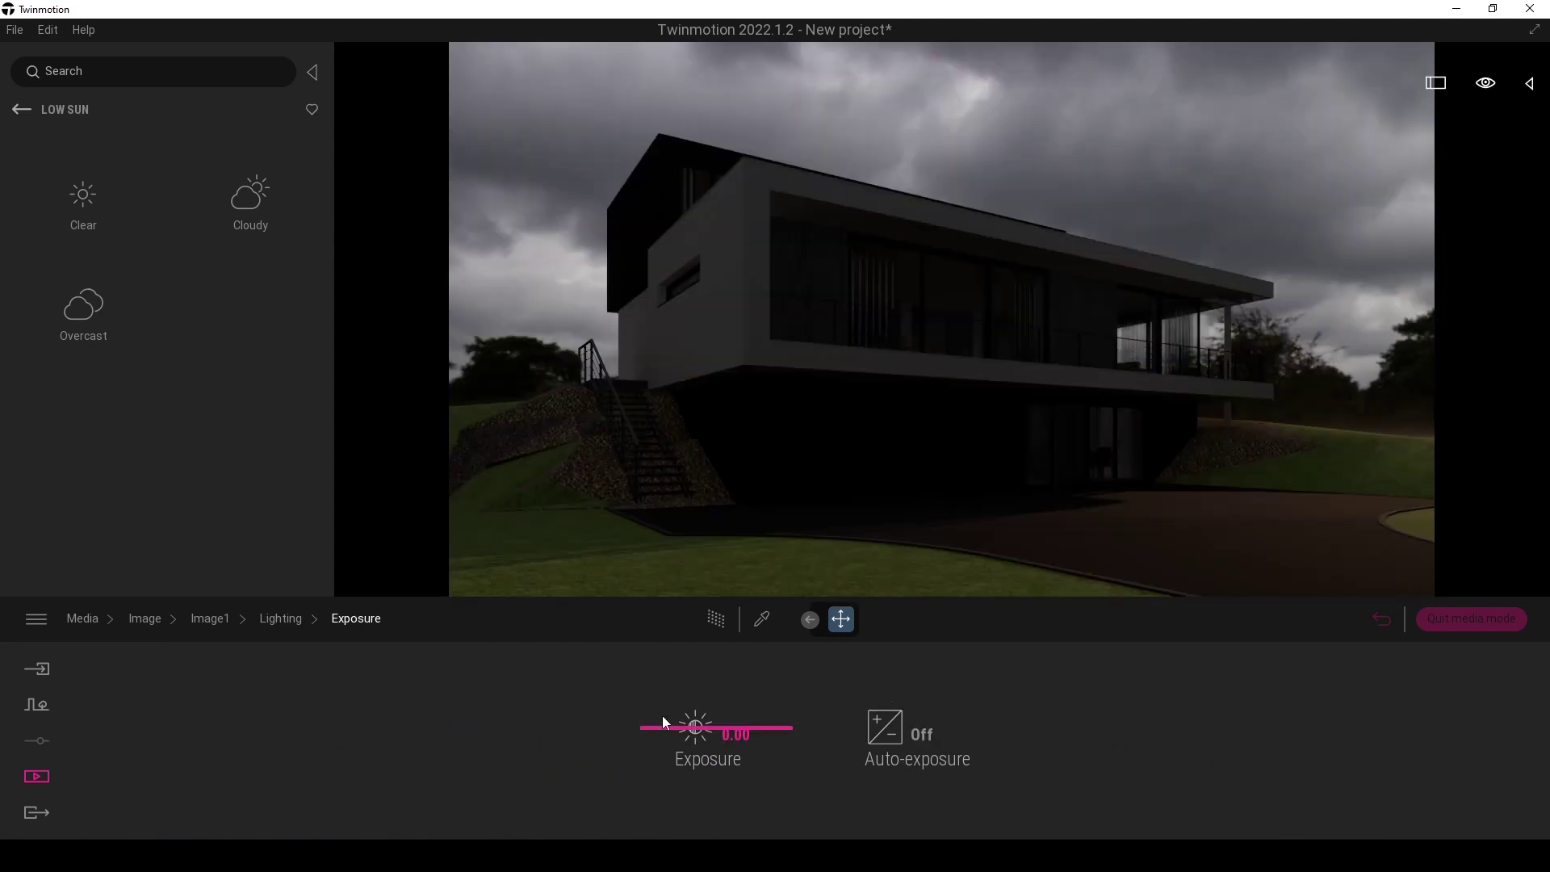
left_click_drag(655, 729, 660, 718)
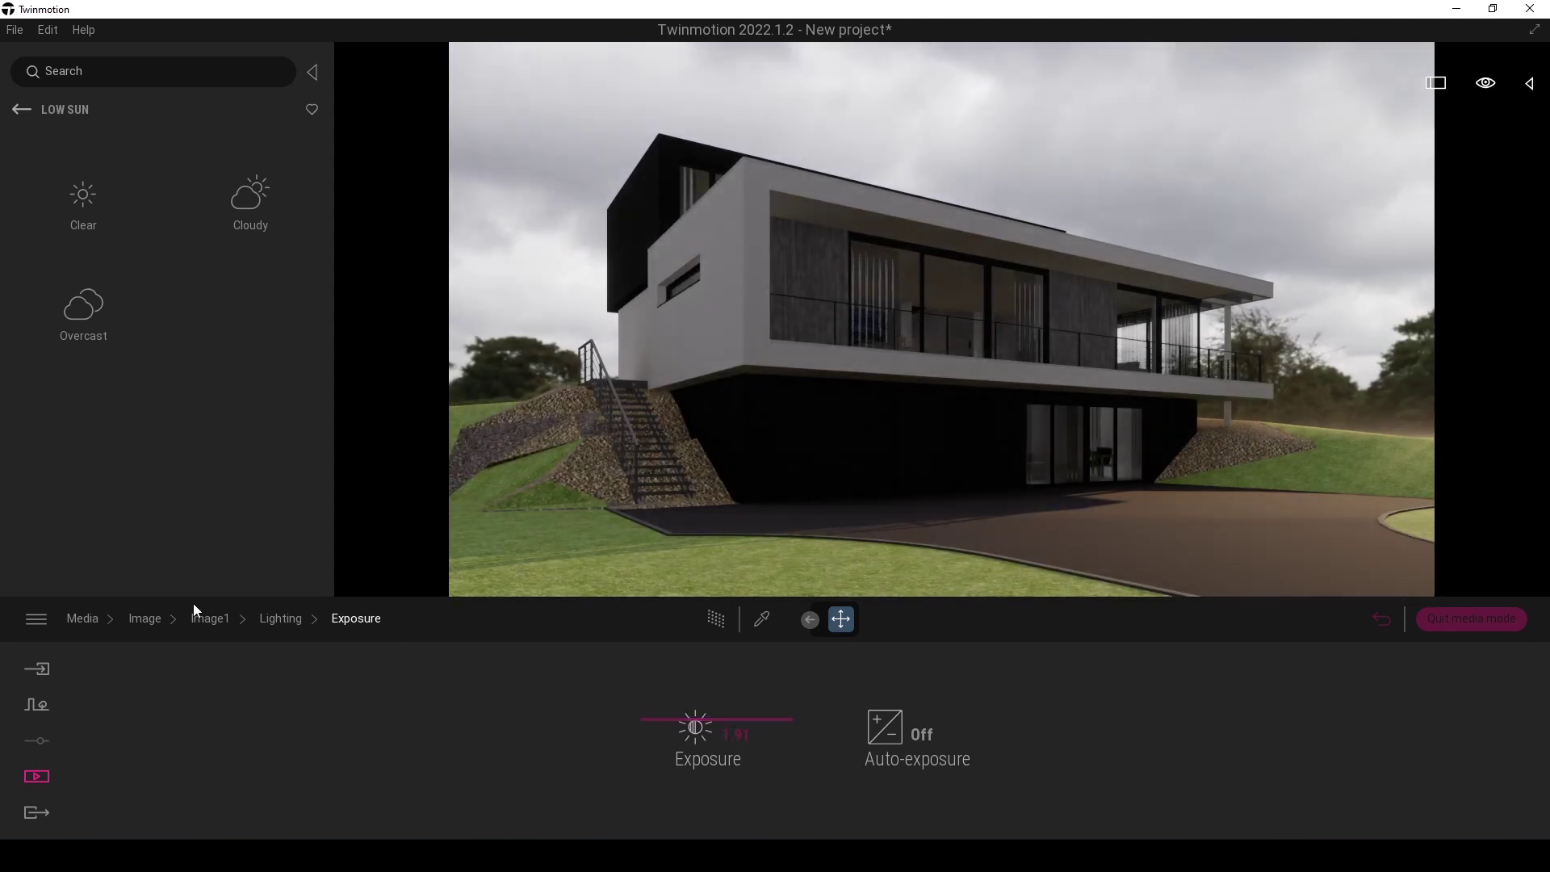
left_click(282, 620)
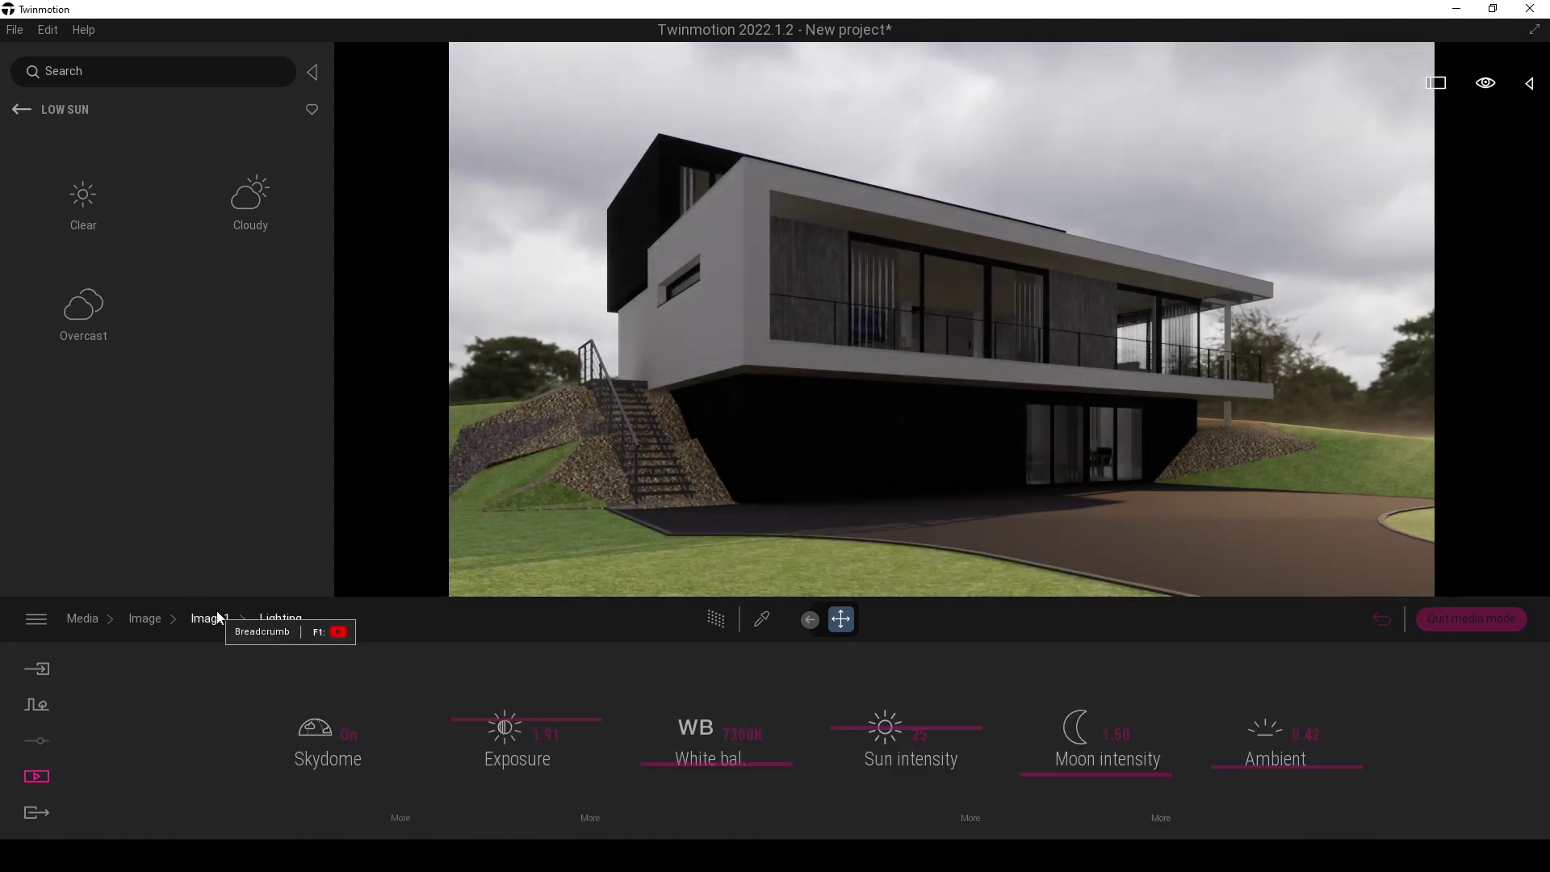
- Lower Image1's skydome intensity to 3.07, and set the sun intensity to 0 and ambient to 0.96
left_click(399, 814)
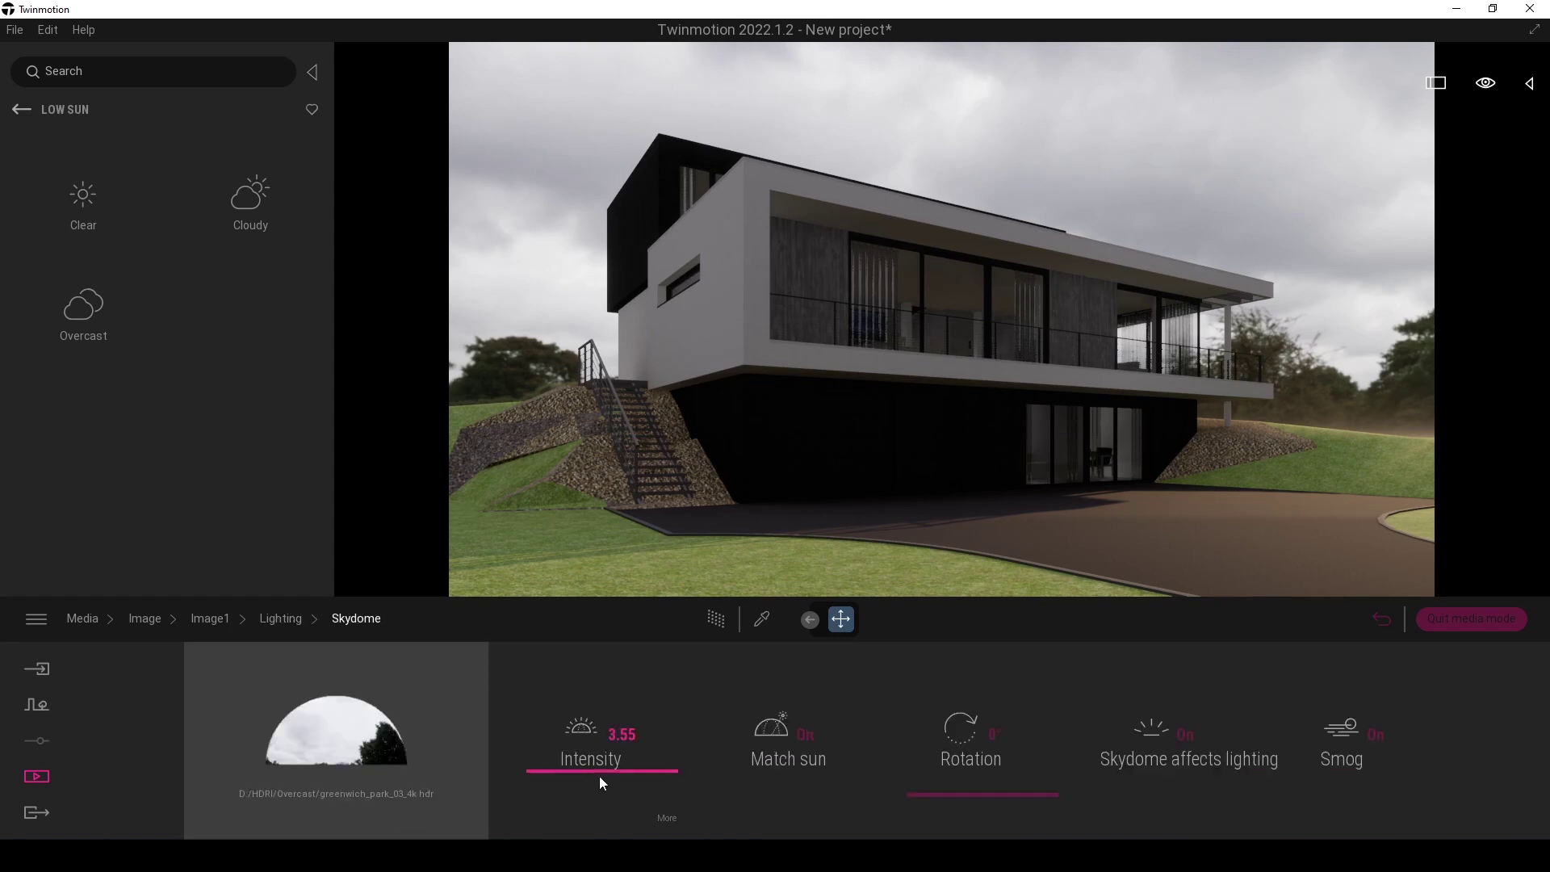
mouse_move(550, 770)
left_mouse_down()
mouse_move(550, 747)
mouse_move(551, 786)
mouse_move(558, 774)
left_mouse_up()
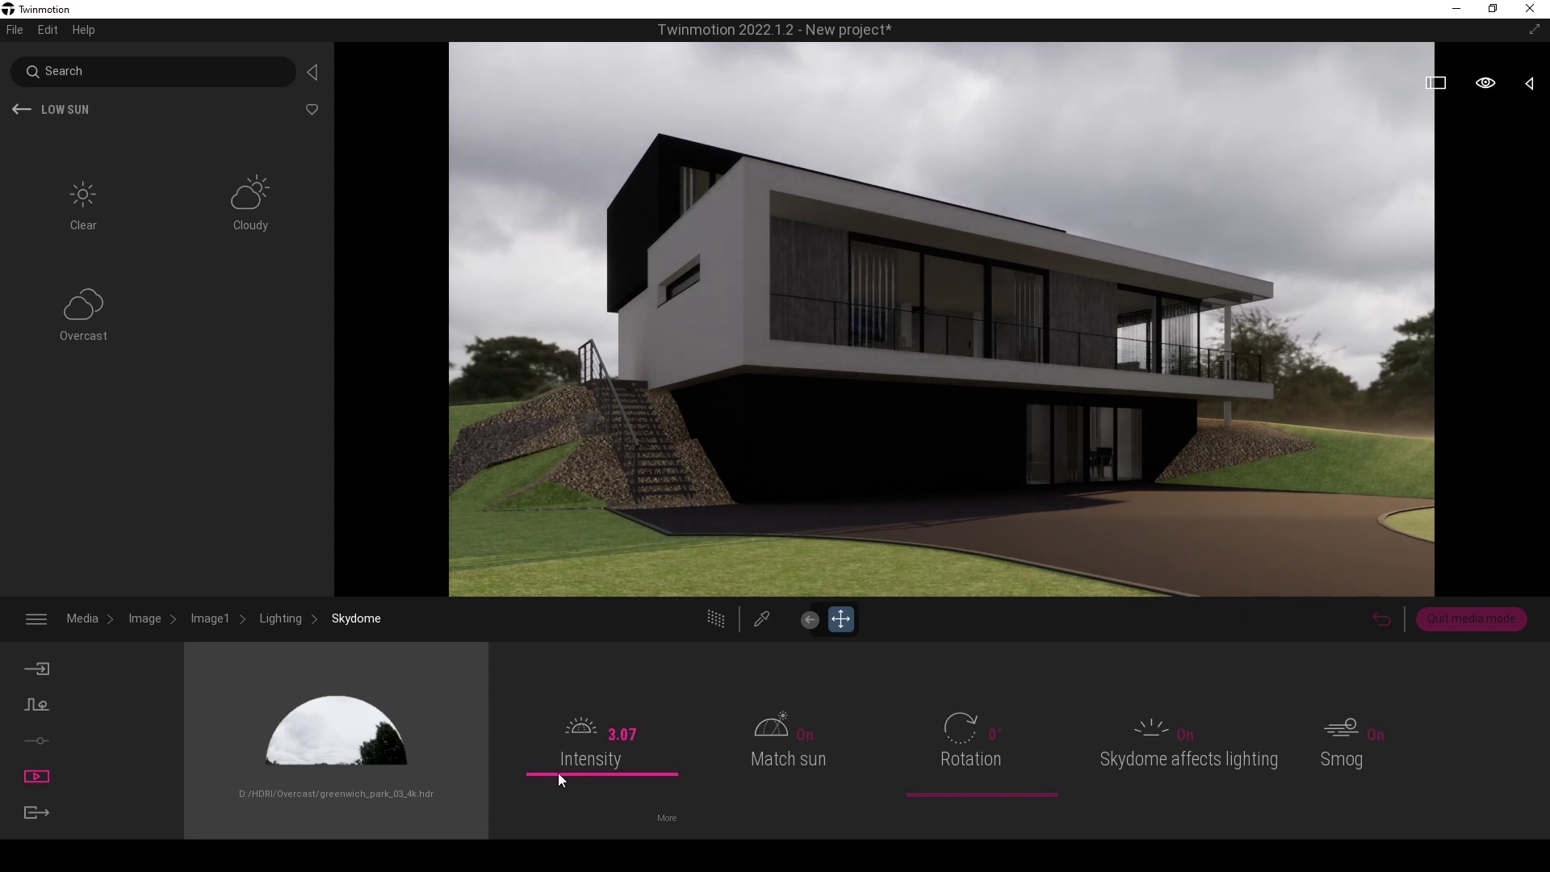
left_click(287, 621)
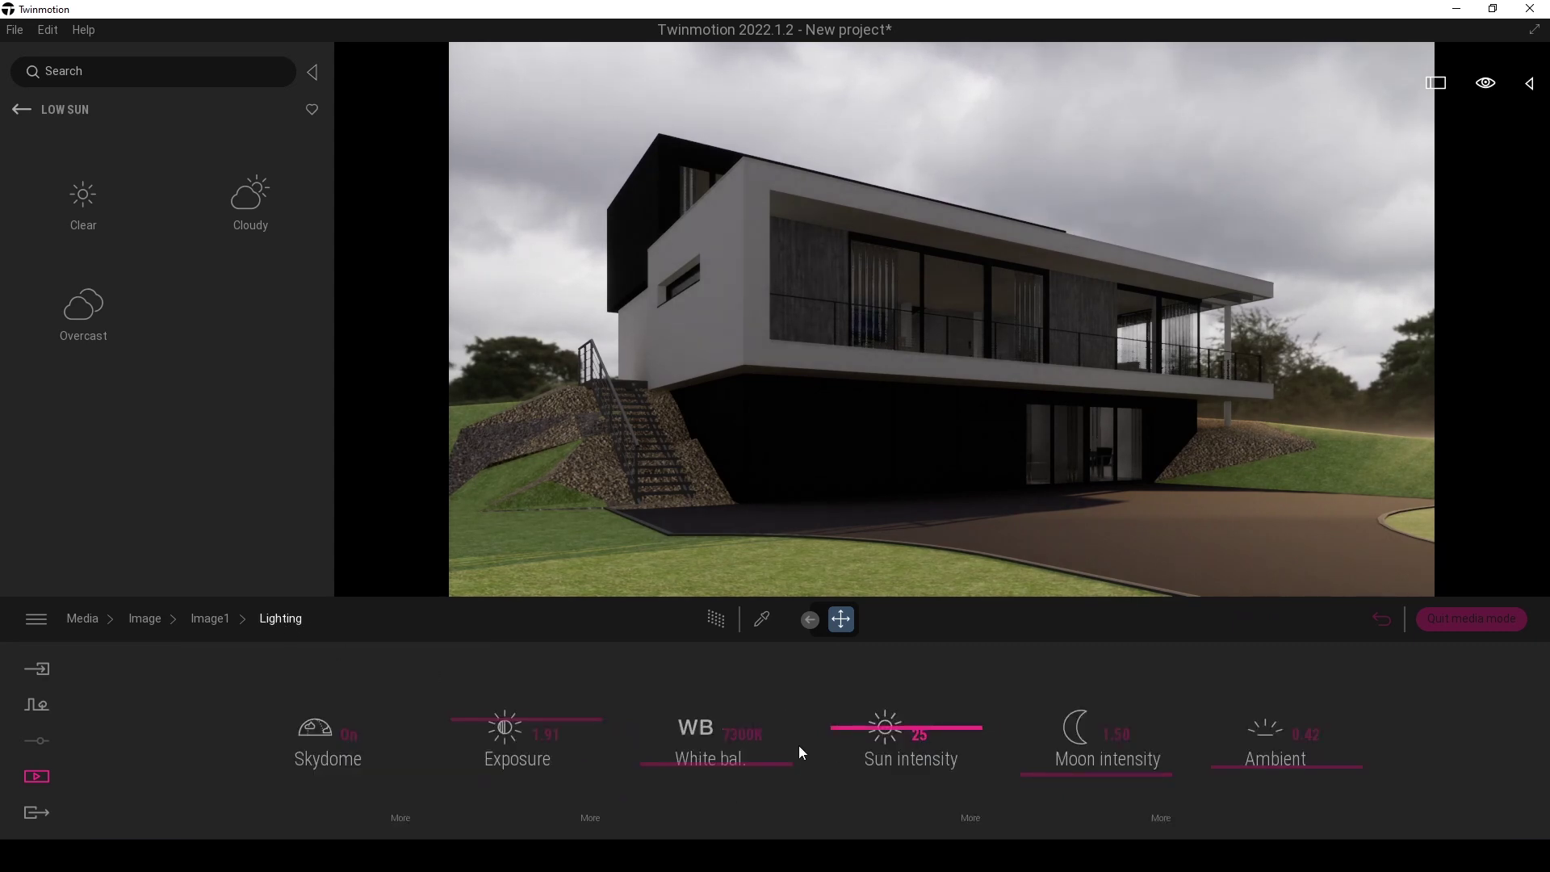
left_click_drag(843, 724, 828, 725)
left_click_drag(1244, 763, 1232, 731)
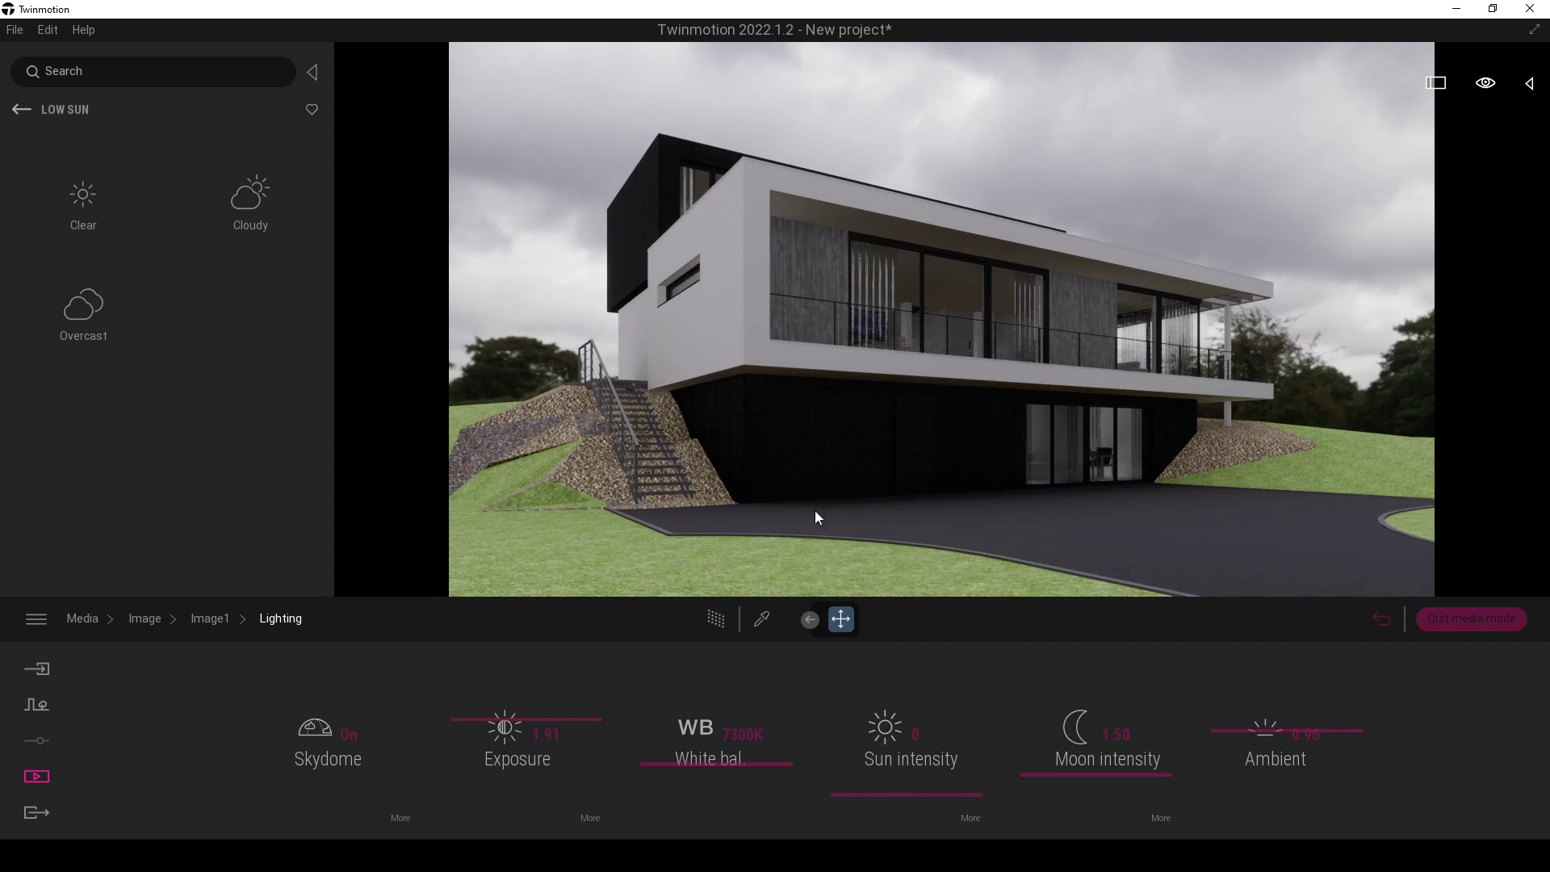
- Turn on the path tracer and raise Image1's exposure to 3.72
left_click(714, 621)
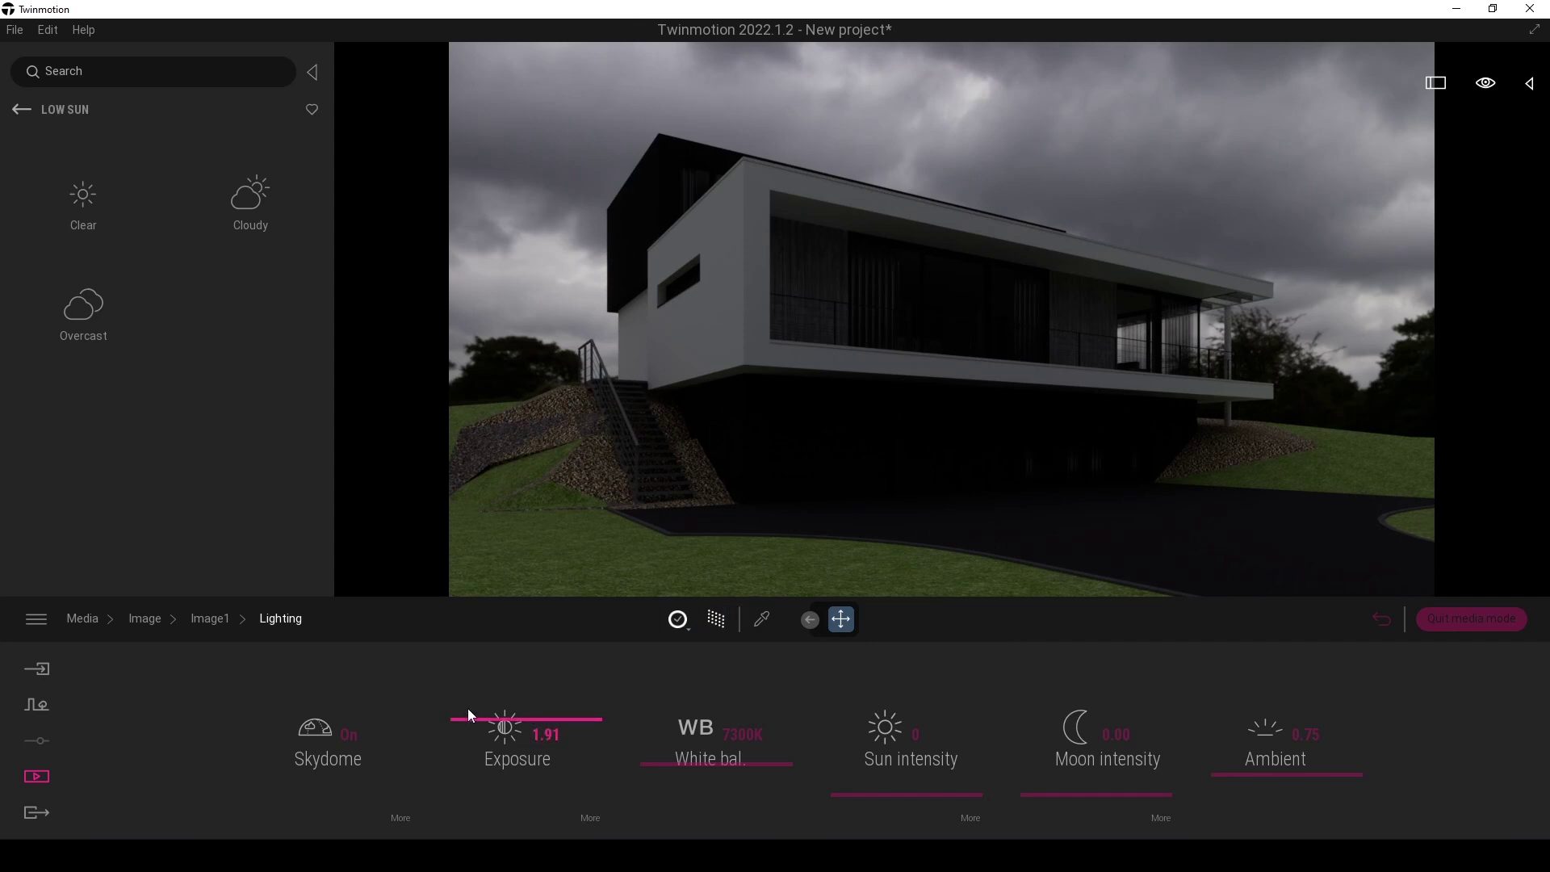
left_click_drag(463, 719, 474, 713)
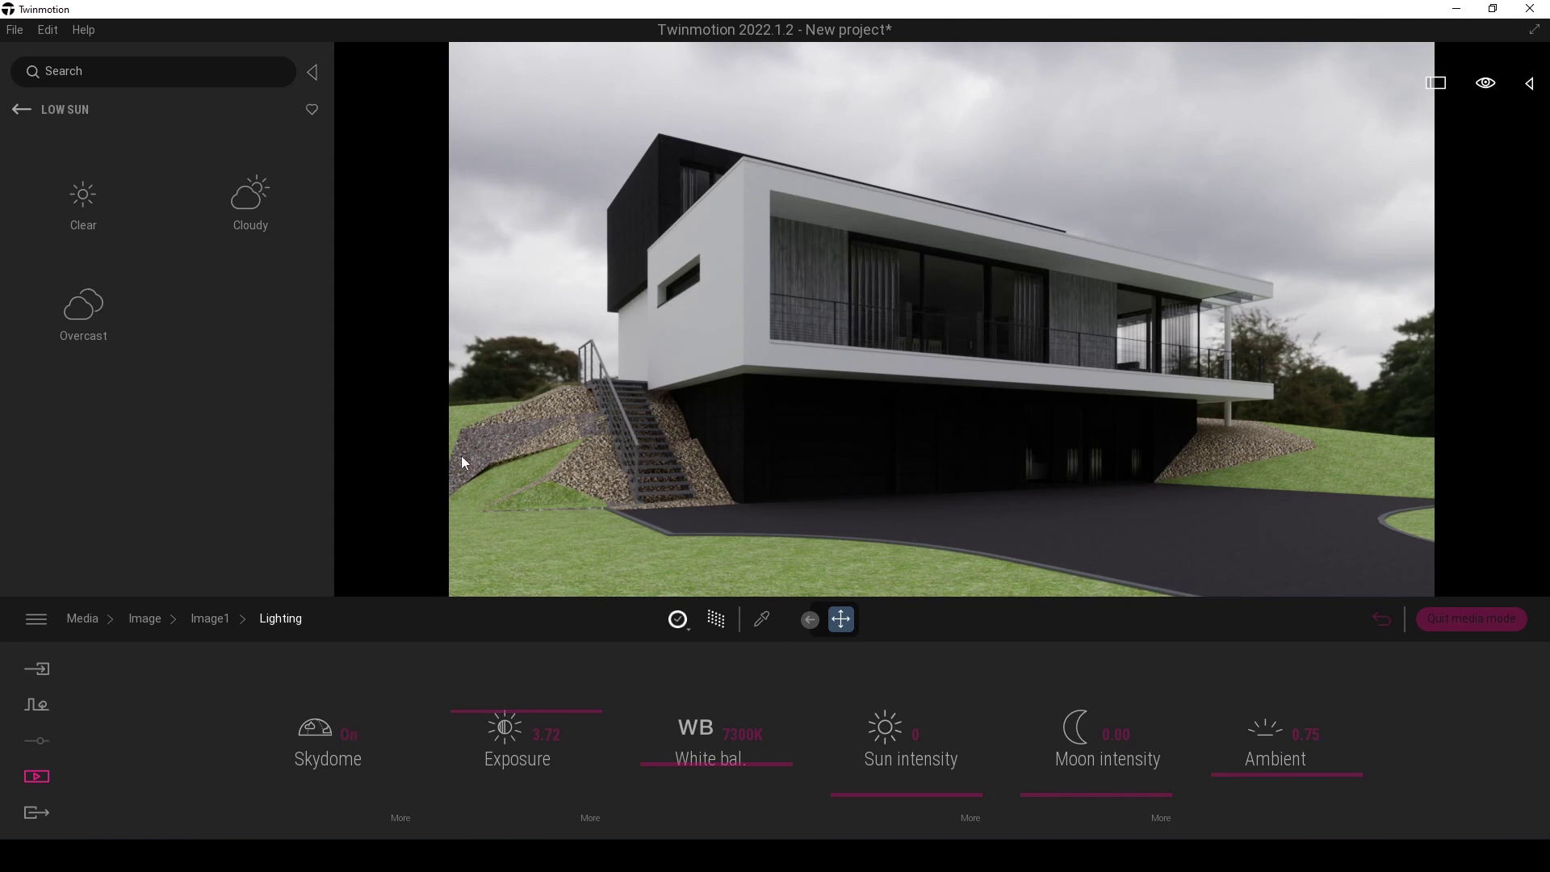
- Replace the lawn's grass material with Grass 5 from the Nature ground materials in the library
left_click(762, 621)
left_click(590, 540)
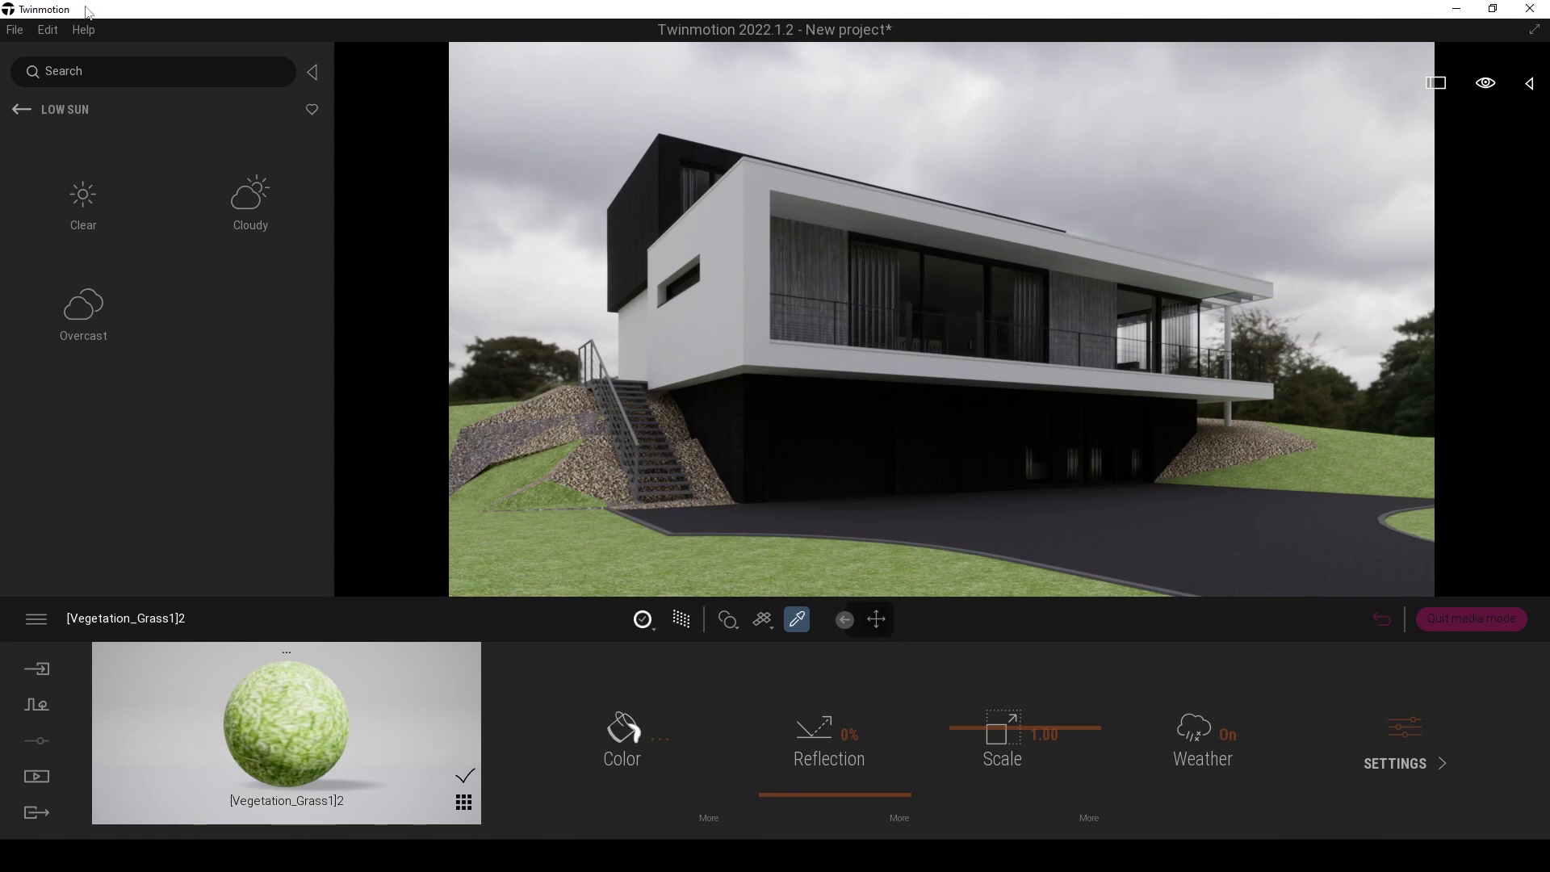
left_click(17, 110)
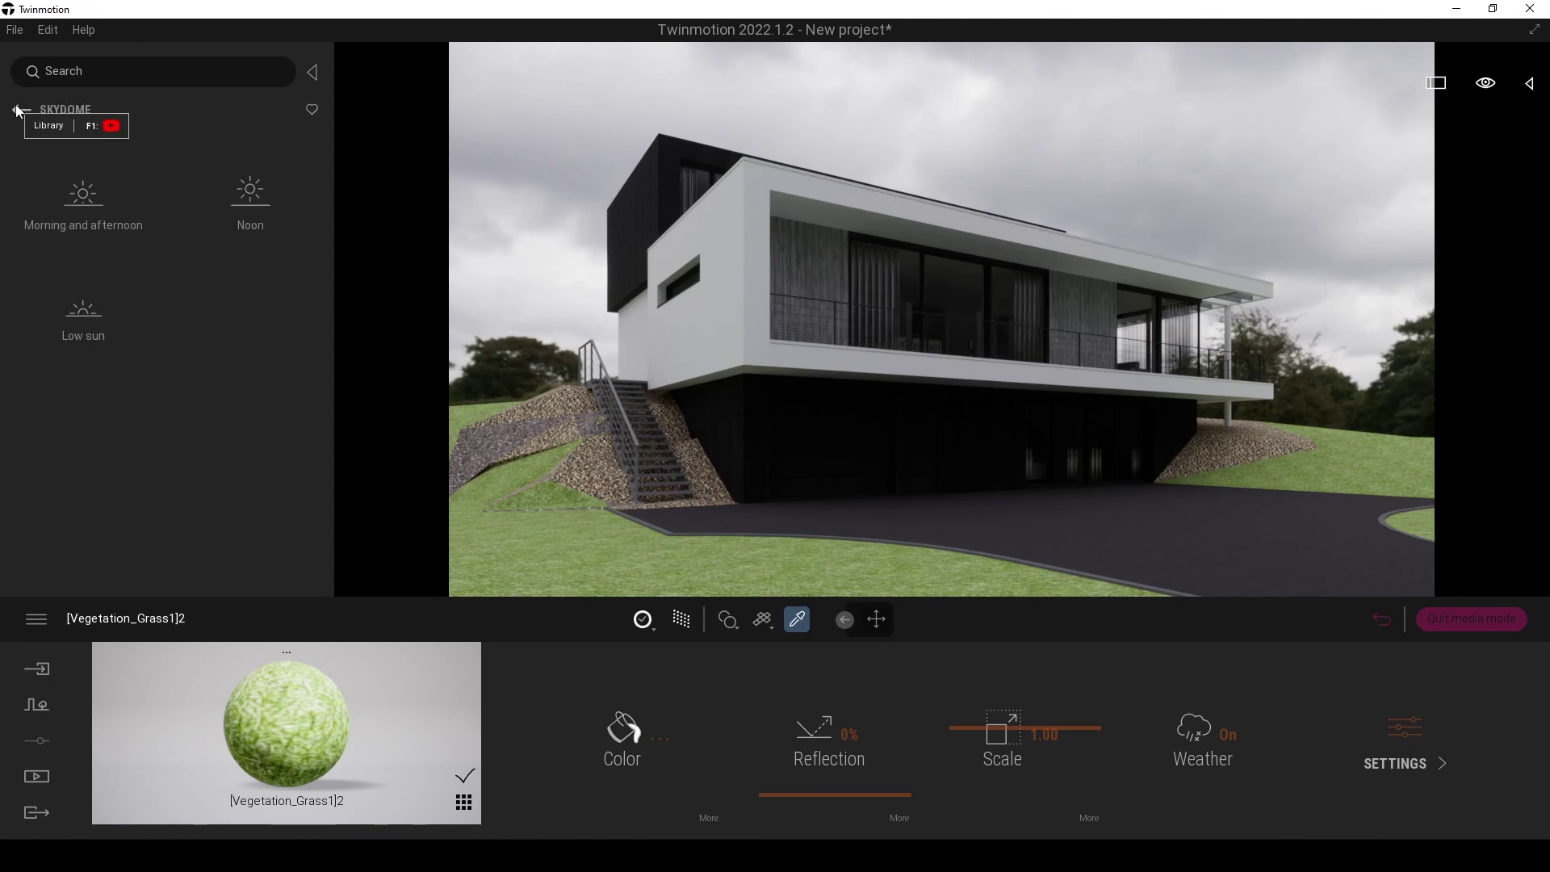
left_click(18, 111)
left_click(67, 203)
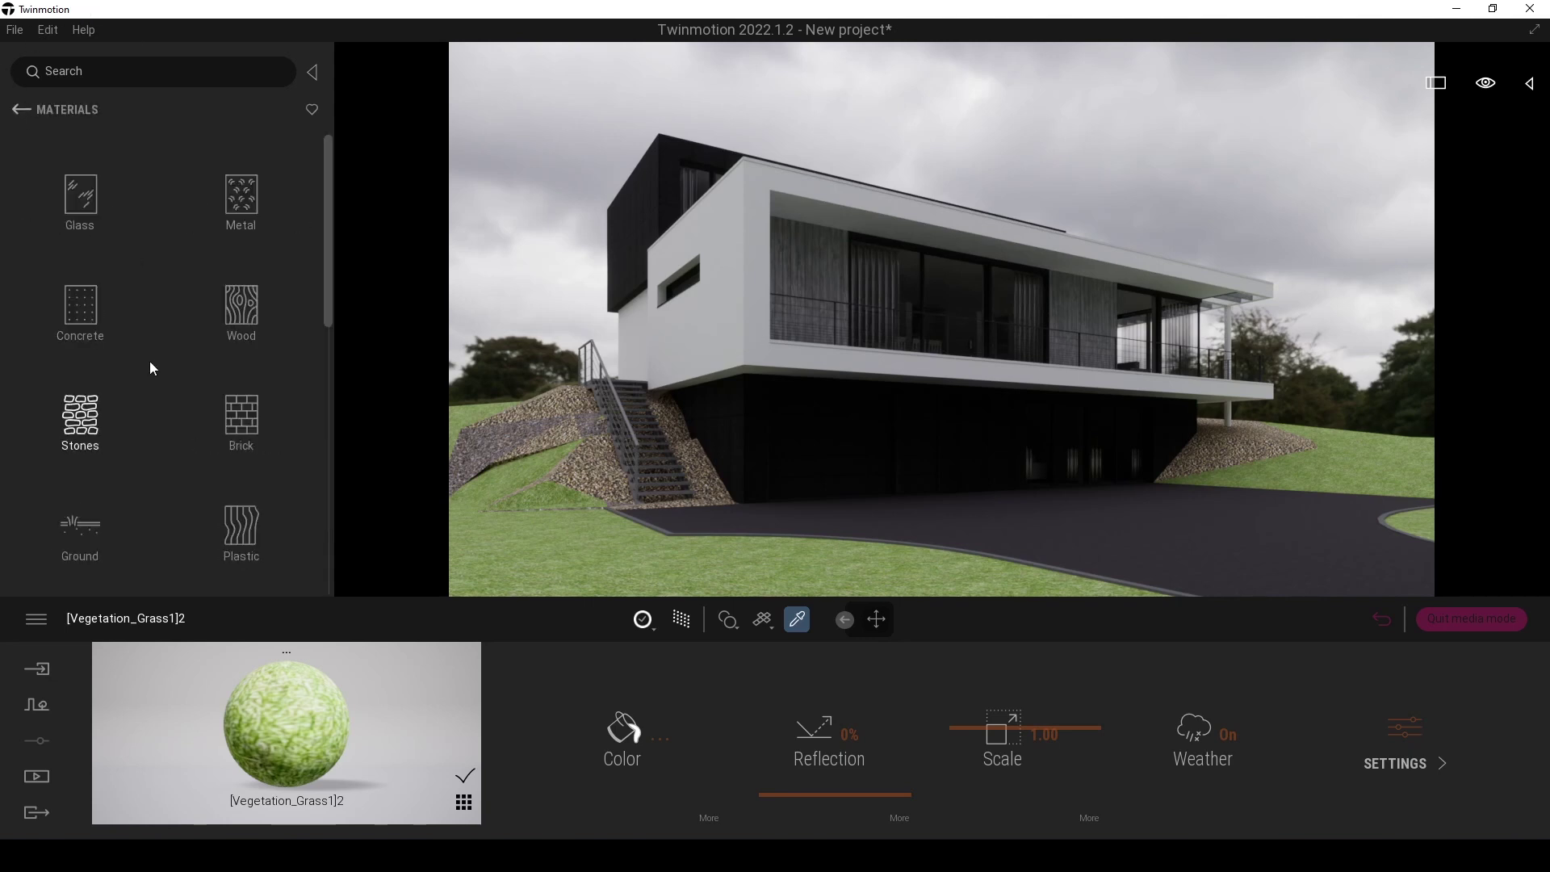
left_click(79, 420)
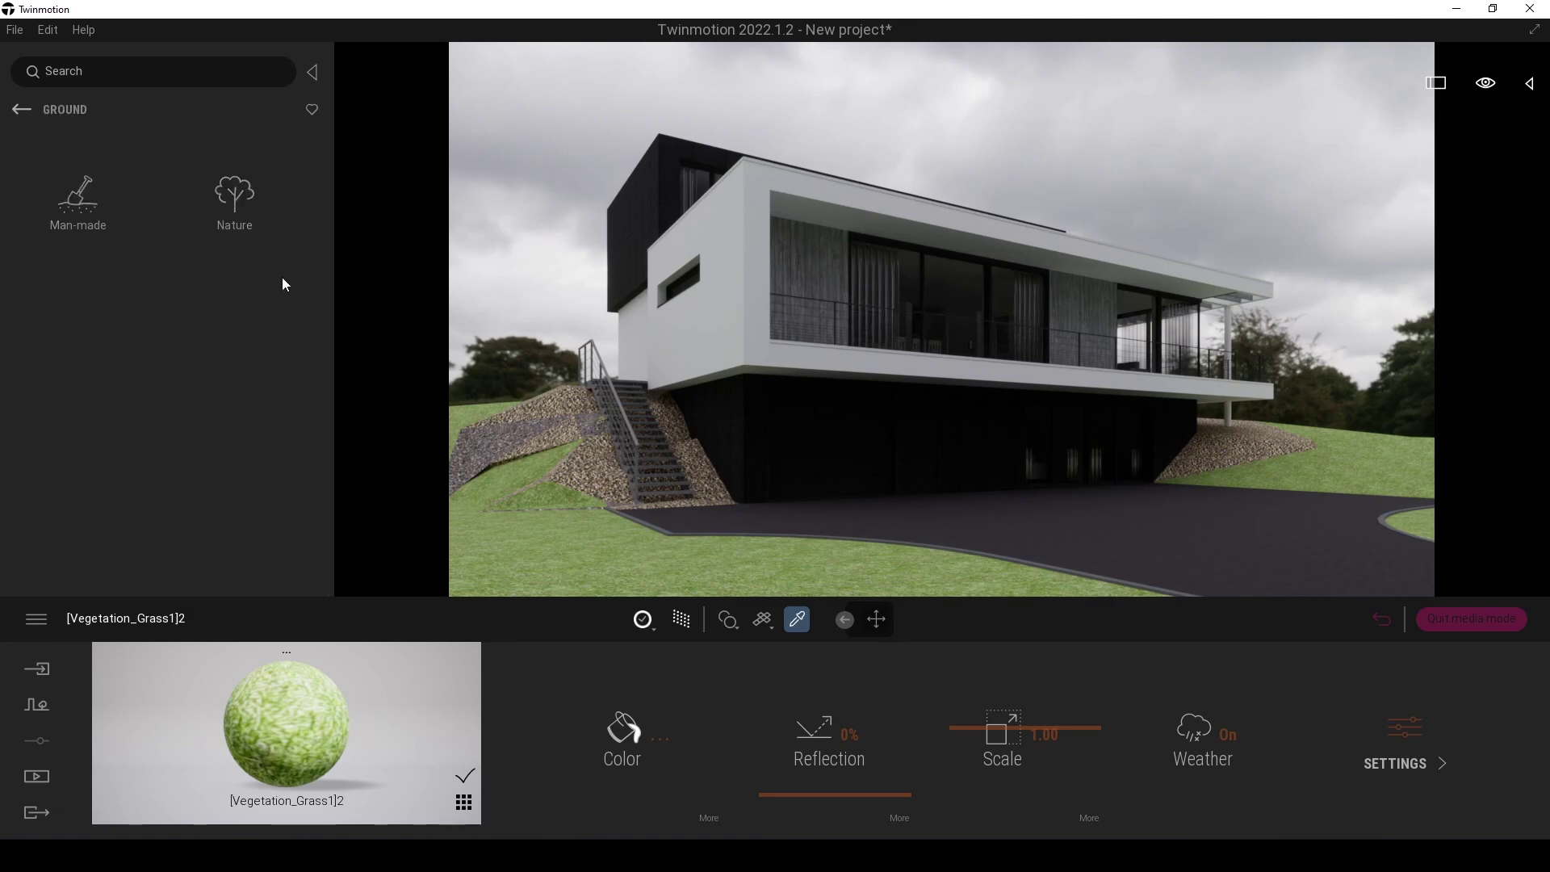
left_click(234, 198)
mouse_move(326, 210)
left_mouse_down()
mouse_move(338, 365)
mouse_move(323, 516)
mouse_move(343, 211)
left_mouse_up()
mouse_move(77, 385)
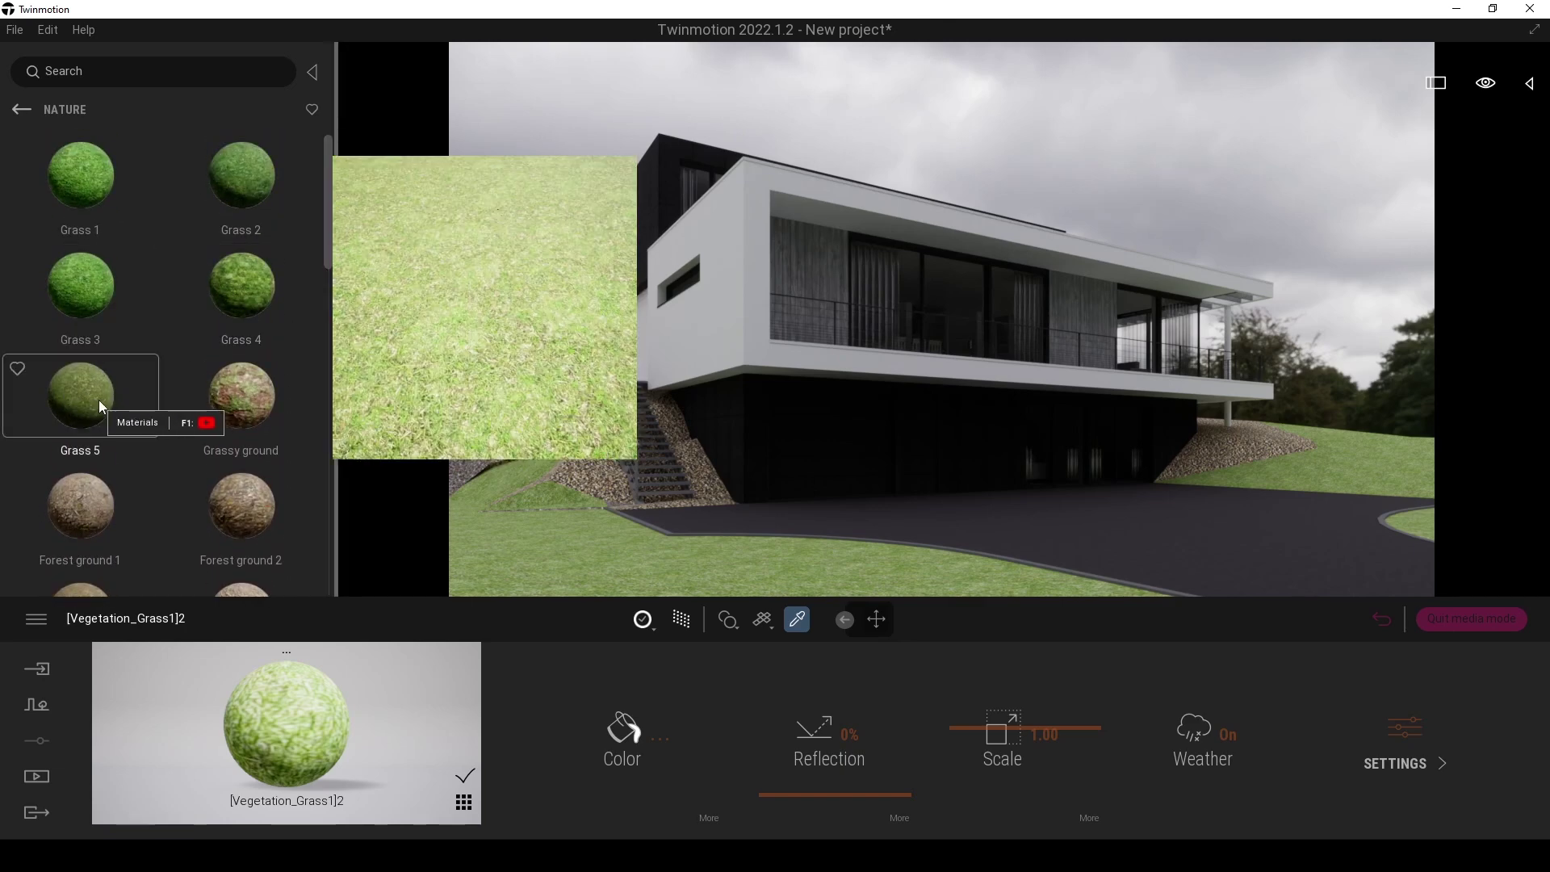
left_click_drag(76, 395, 587, 436)
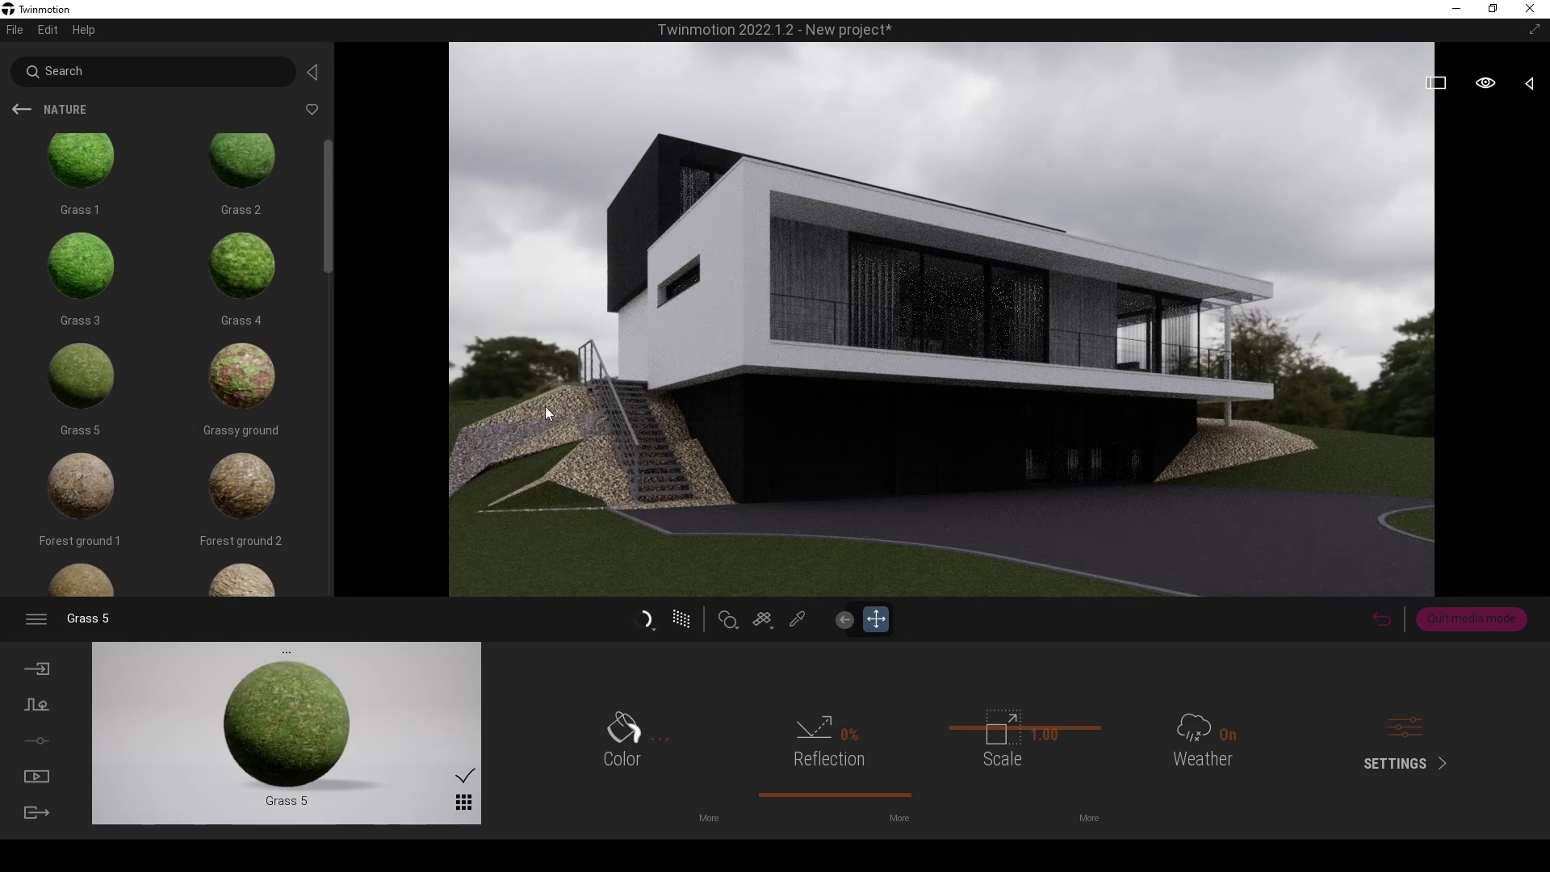
left_click_drag(32, 385, 529, 549)
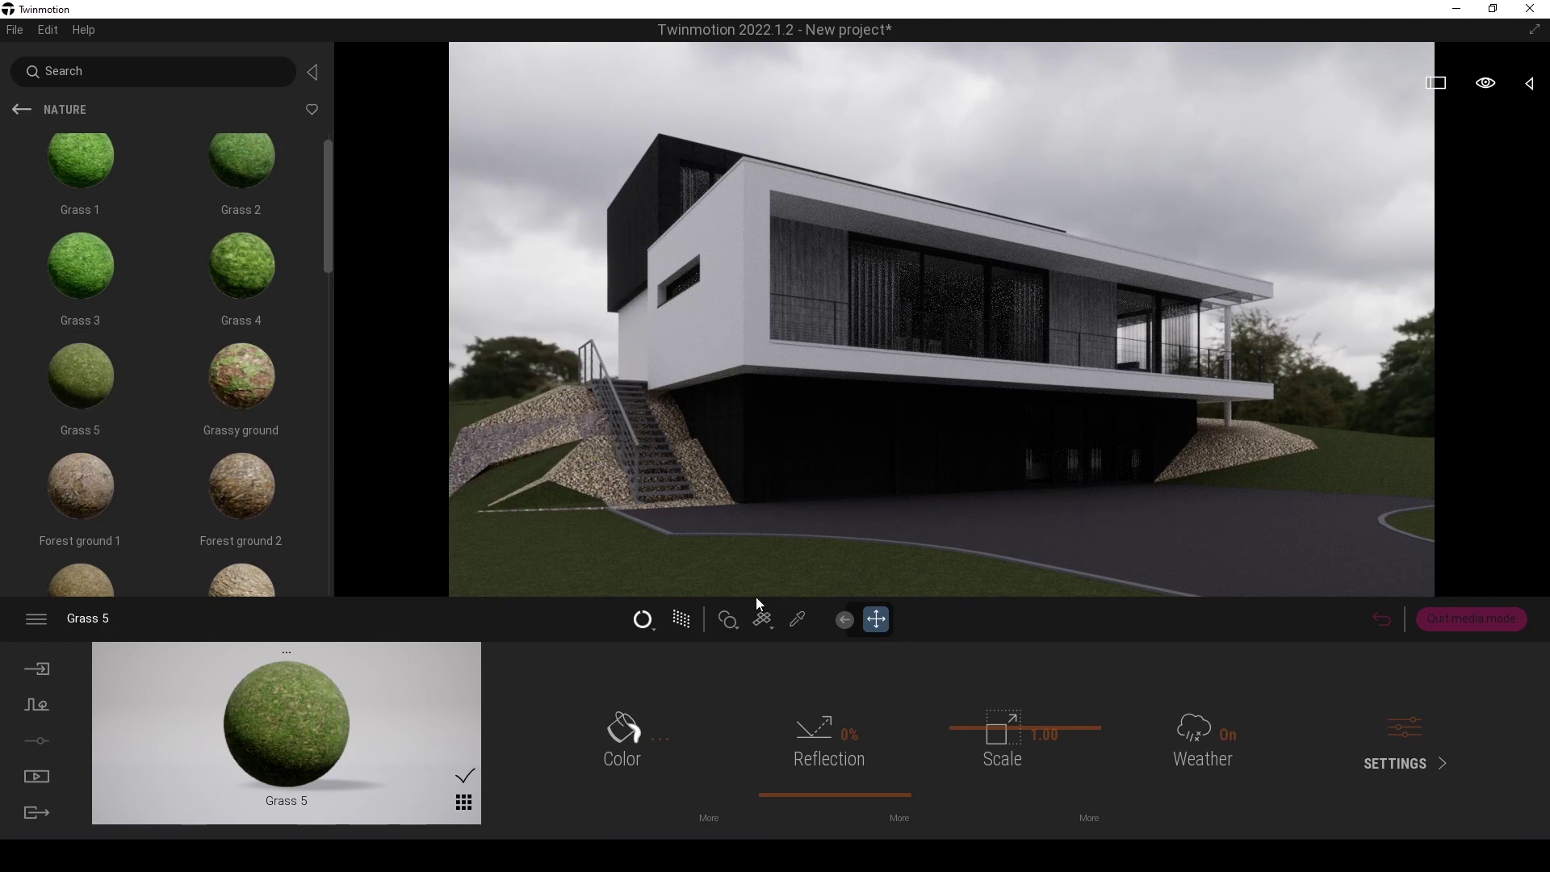
- Return to Image1's lighting settings and raise the path-traced ambient light to 1.58
left_click(1379, 620)
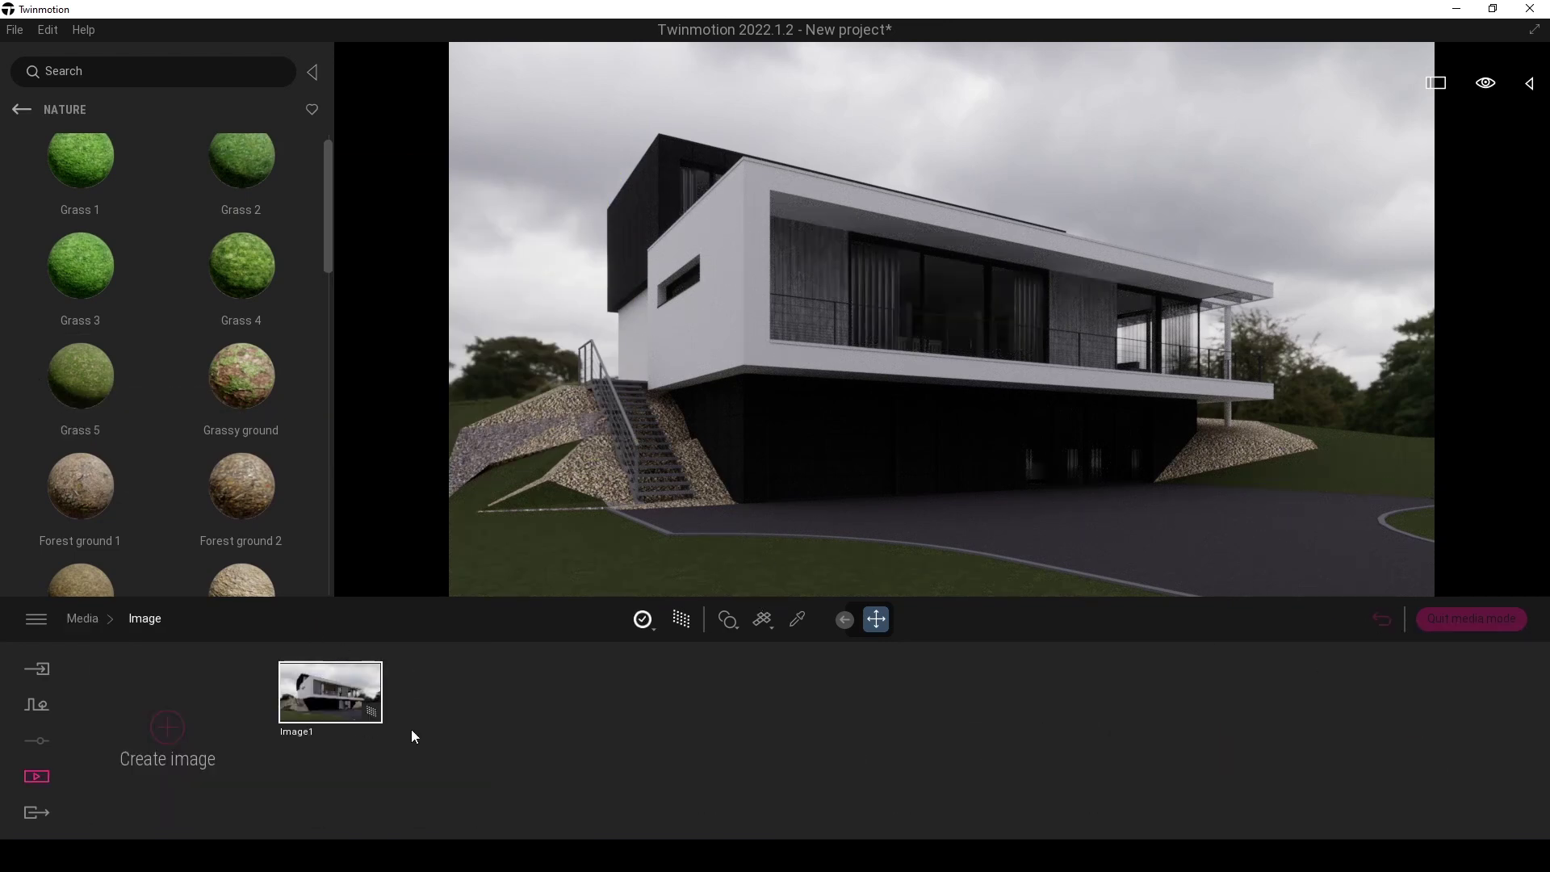
left_click(368, 733)
left_click(516, 740)
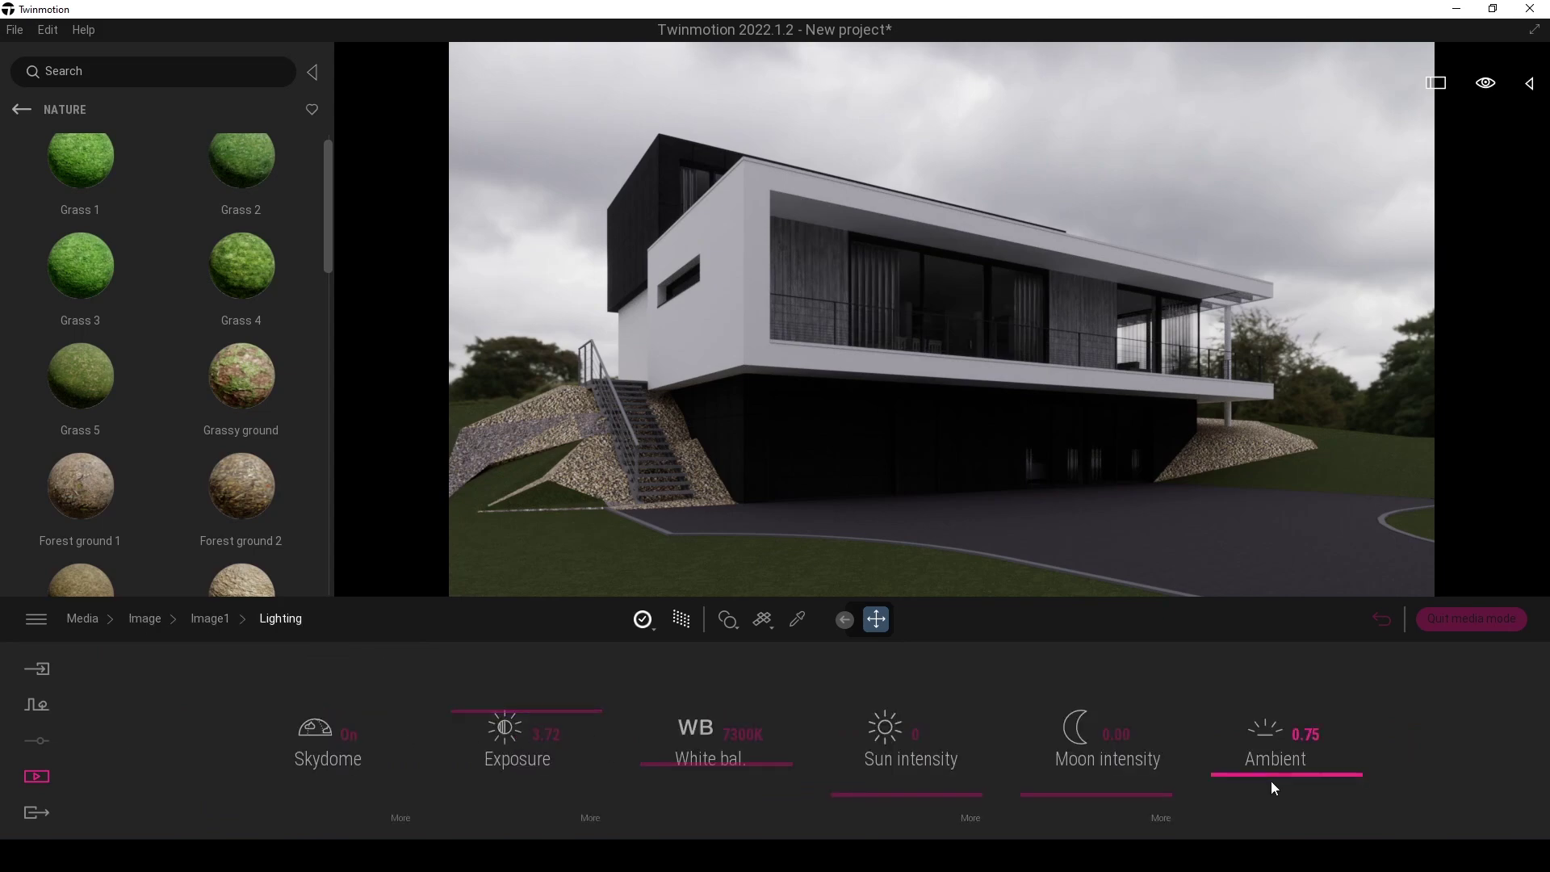
left_click_drag(1237, 777, 1250, 753)
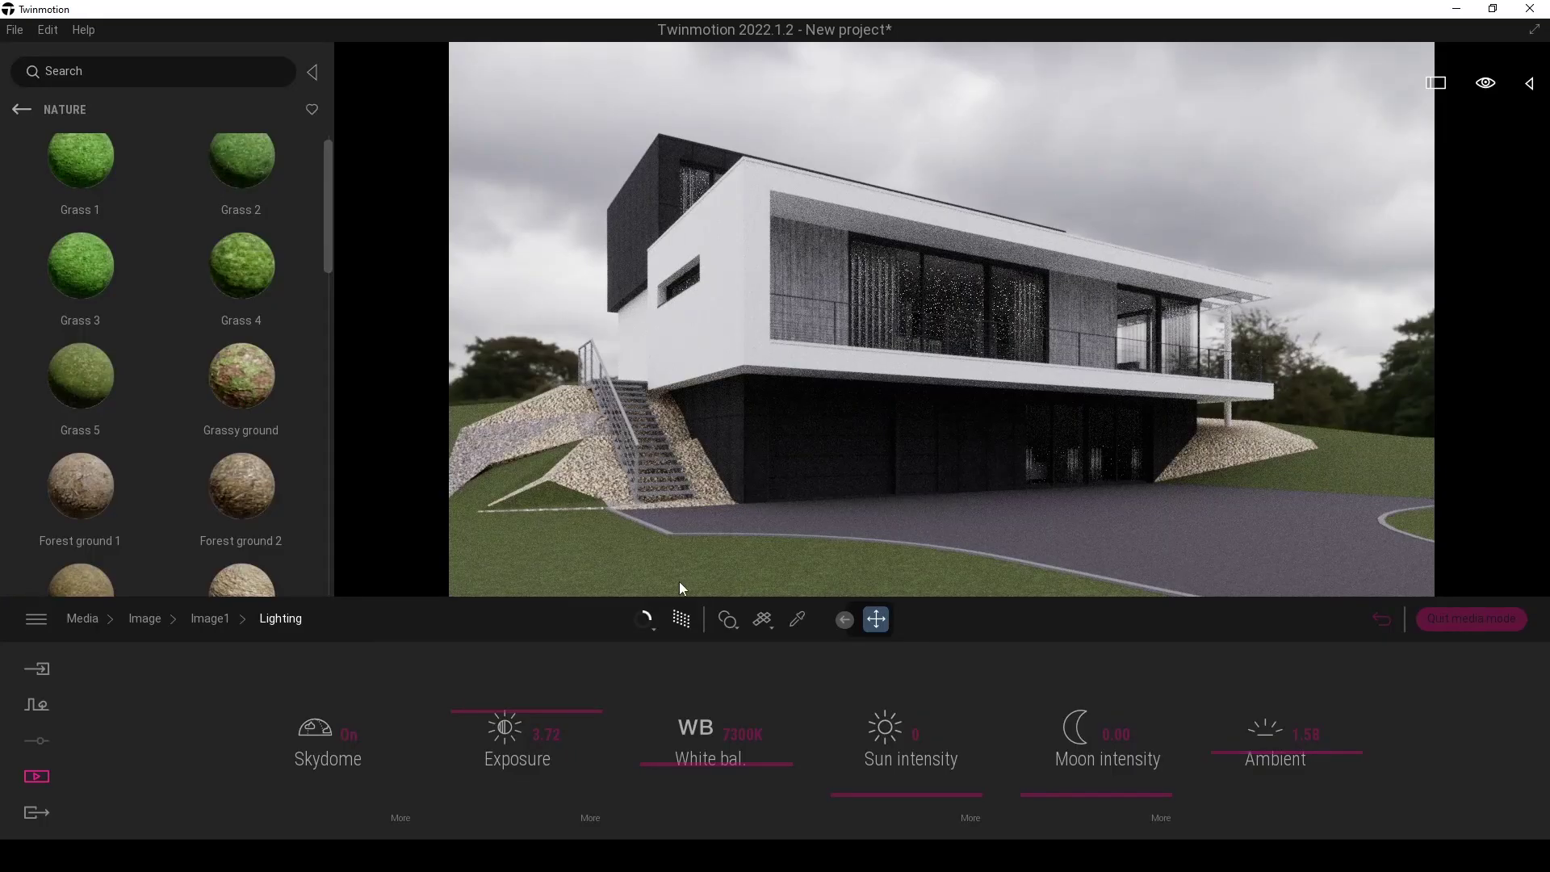
- Turn off the path tracer and apply the Gravel ground material to the pebble slopes around the outdoor staircase
right_click_drag(948, 429, 662, 481)
left_click(686, 620)
key("w")
key("s")
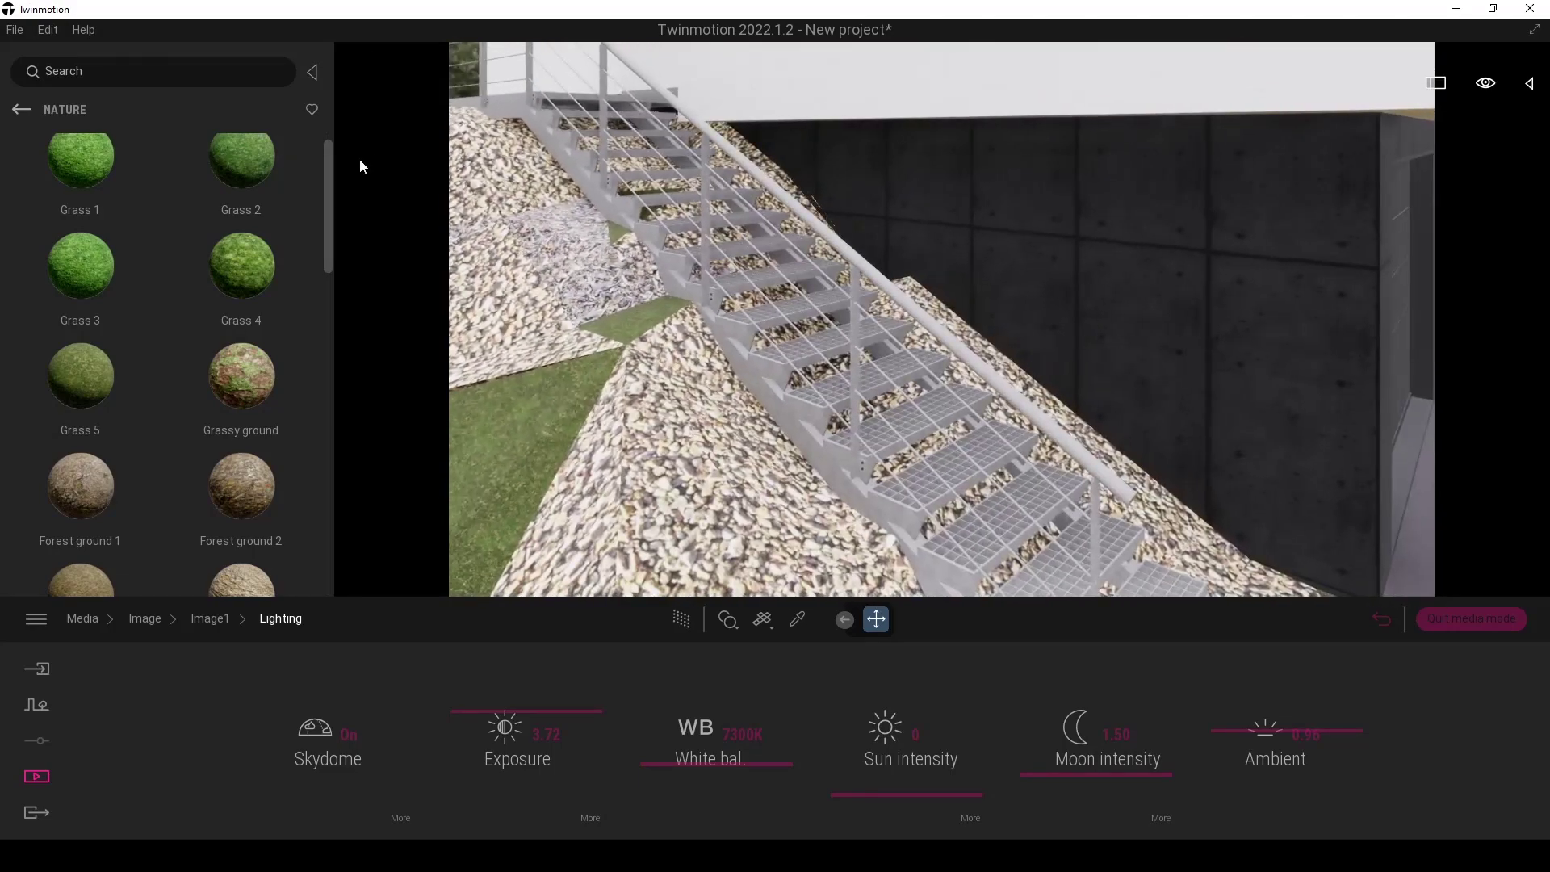
left_click_drag(326, 169, 352, 503)
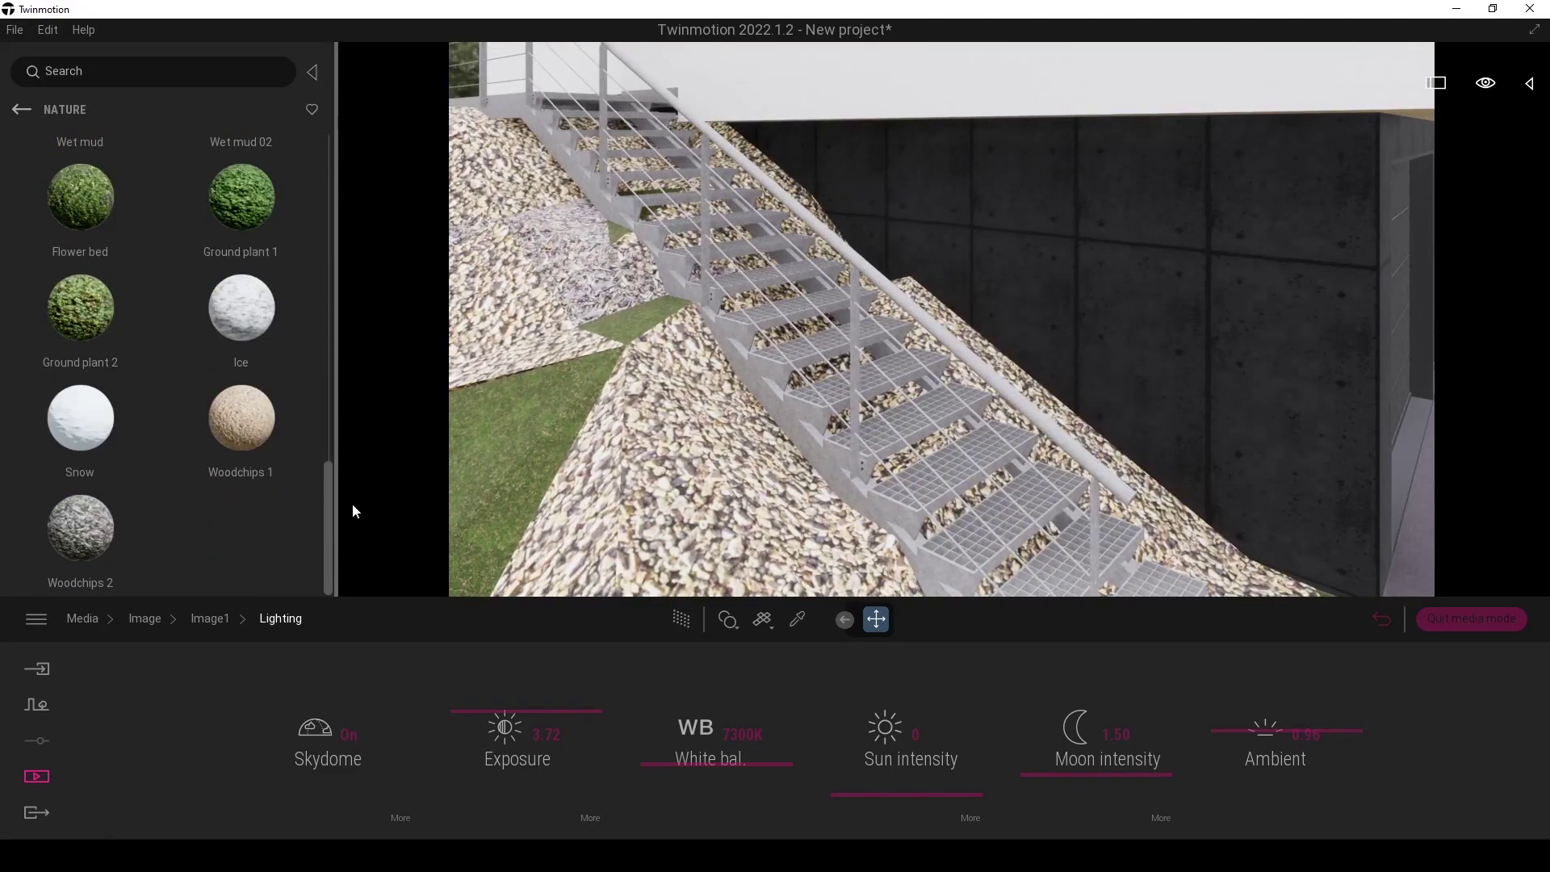
scroll(131, 376, "up", 6)
mouse_move(131, 376)
left_click_drag(100, 385, 681, 513)
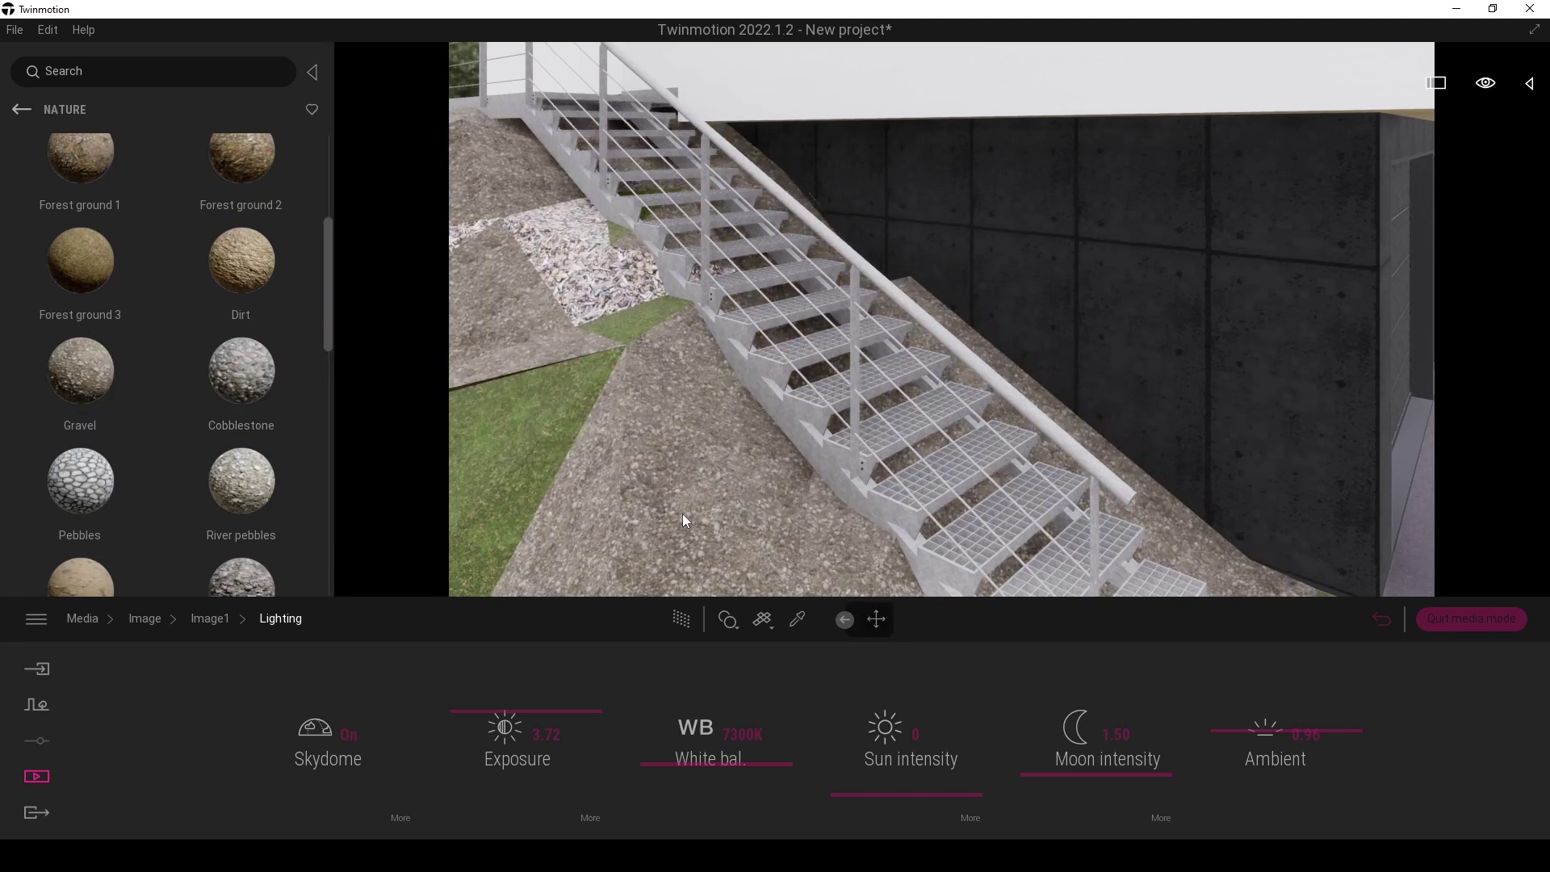
- Increase the Gravel material's scale to 1.82
scroll(242, 452, "down", 1)
mouse_move(89, 299)
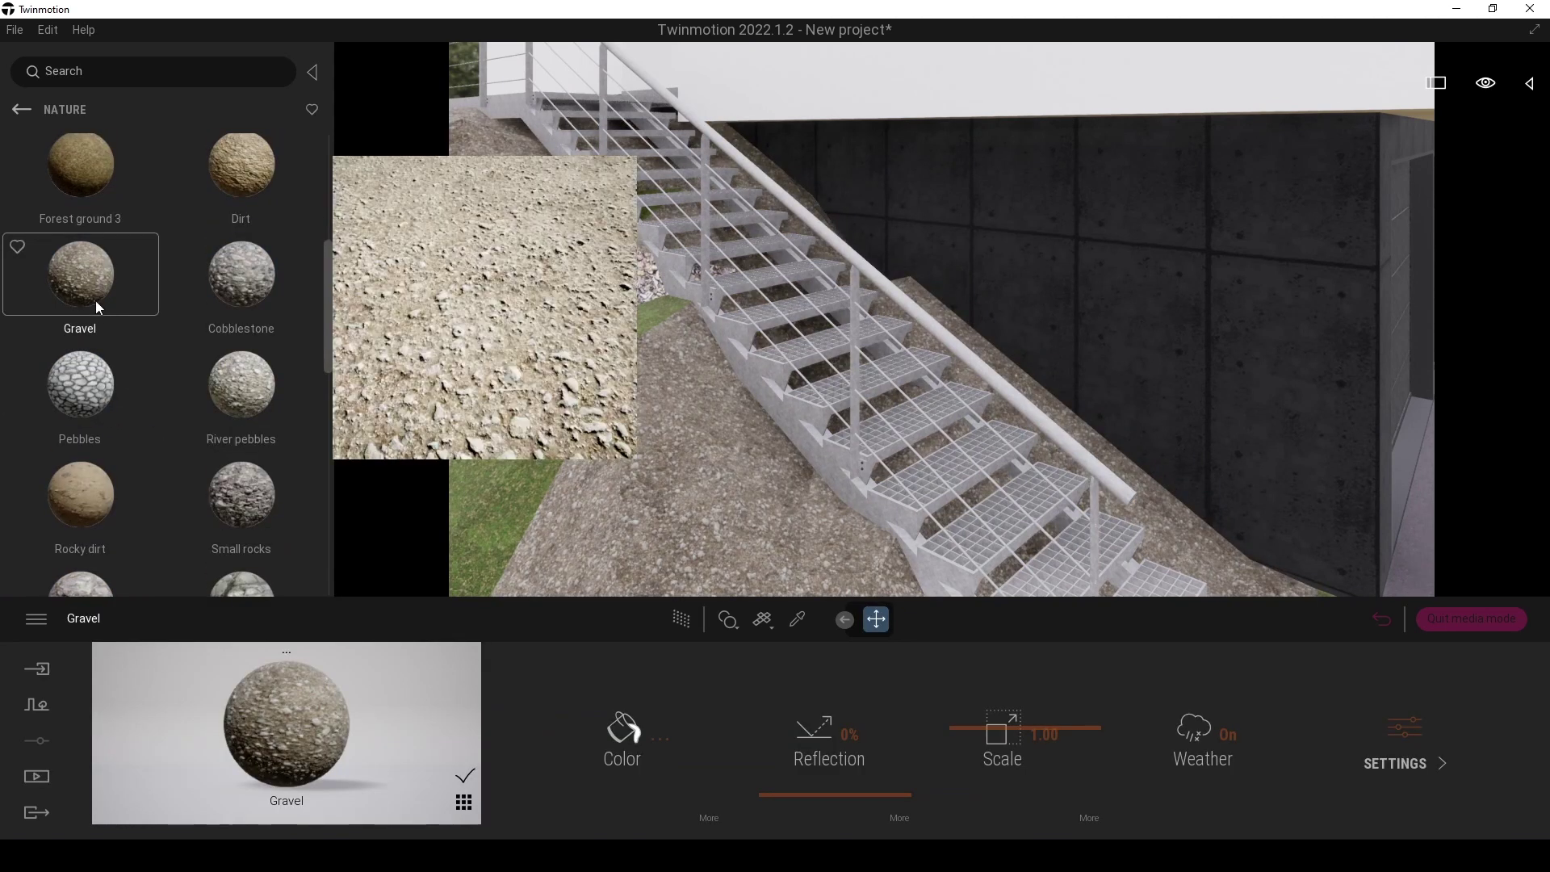
left_click_drag(972, 728, 966, 722)
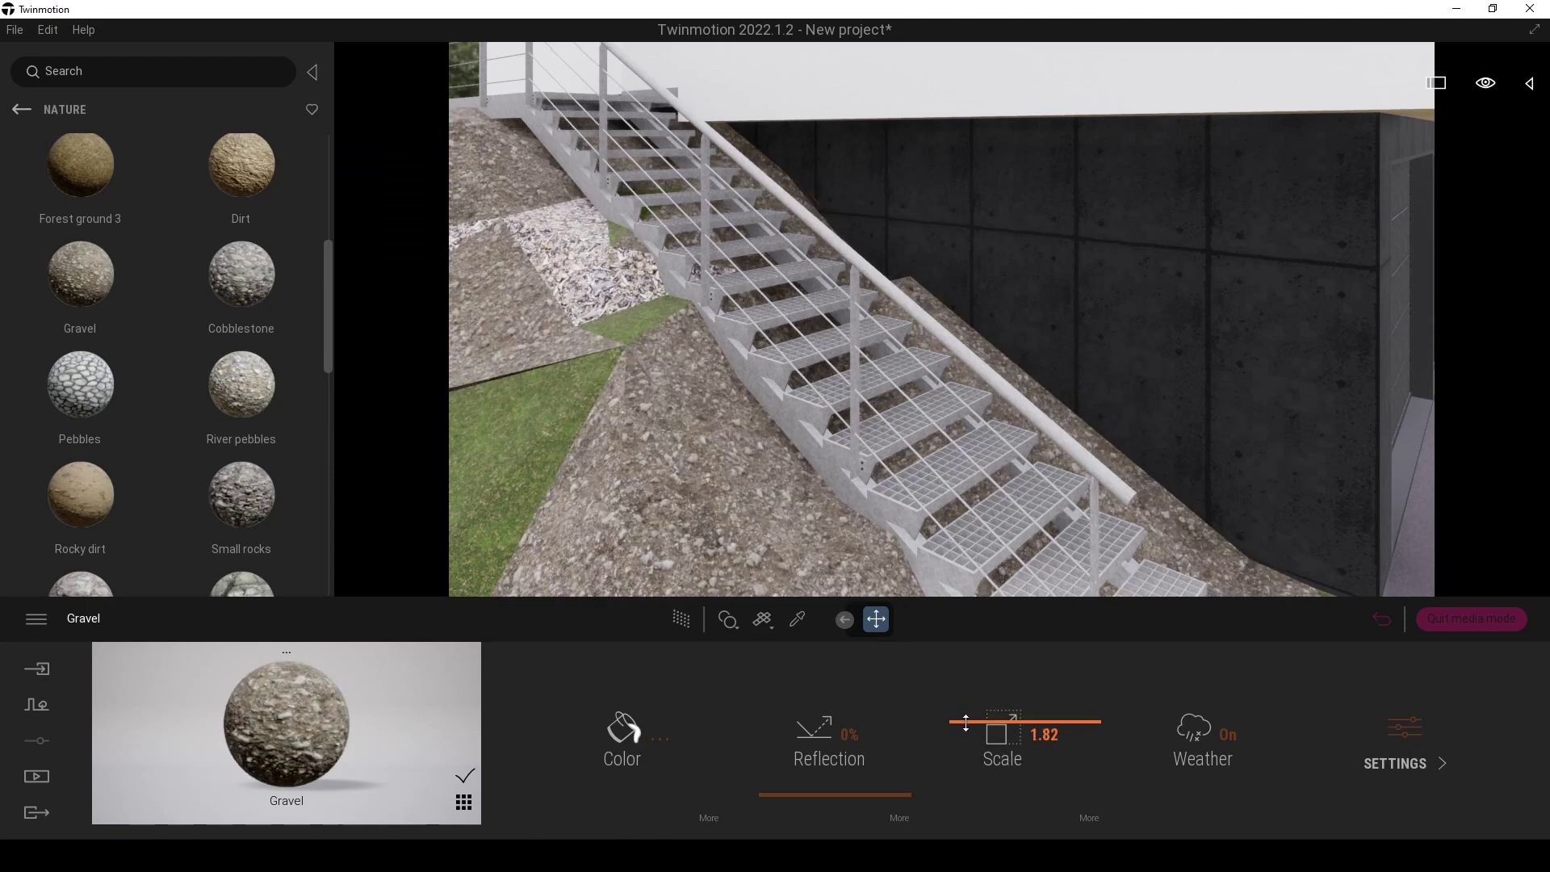
- Apply the same scaled Gravel material to the remaining light stone slopes beside the staircase
key("s")
mouse_move(926, 533)
right_mouse_down()
mouse_move(816, 521)
mouse_move(961, 537)
mouse_move(908, 517)
mouse_move(904, 480)
mouse_move(892, 484)
mouse_move(941, 516)
mouse_move(900, 543)
right_mouse_up()
key("w")
key("s")
key("w")
key("s")
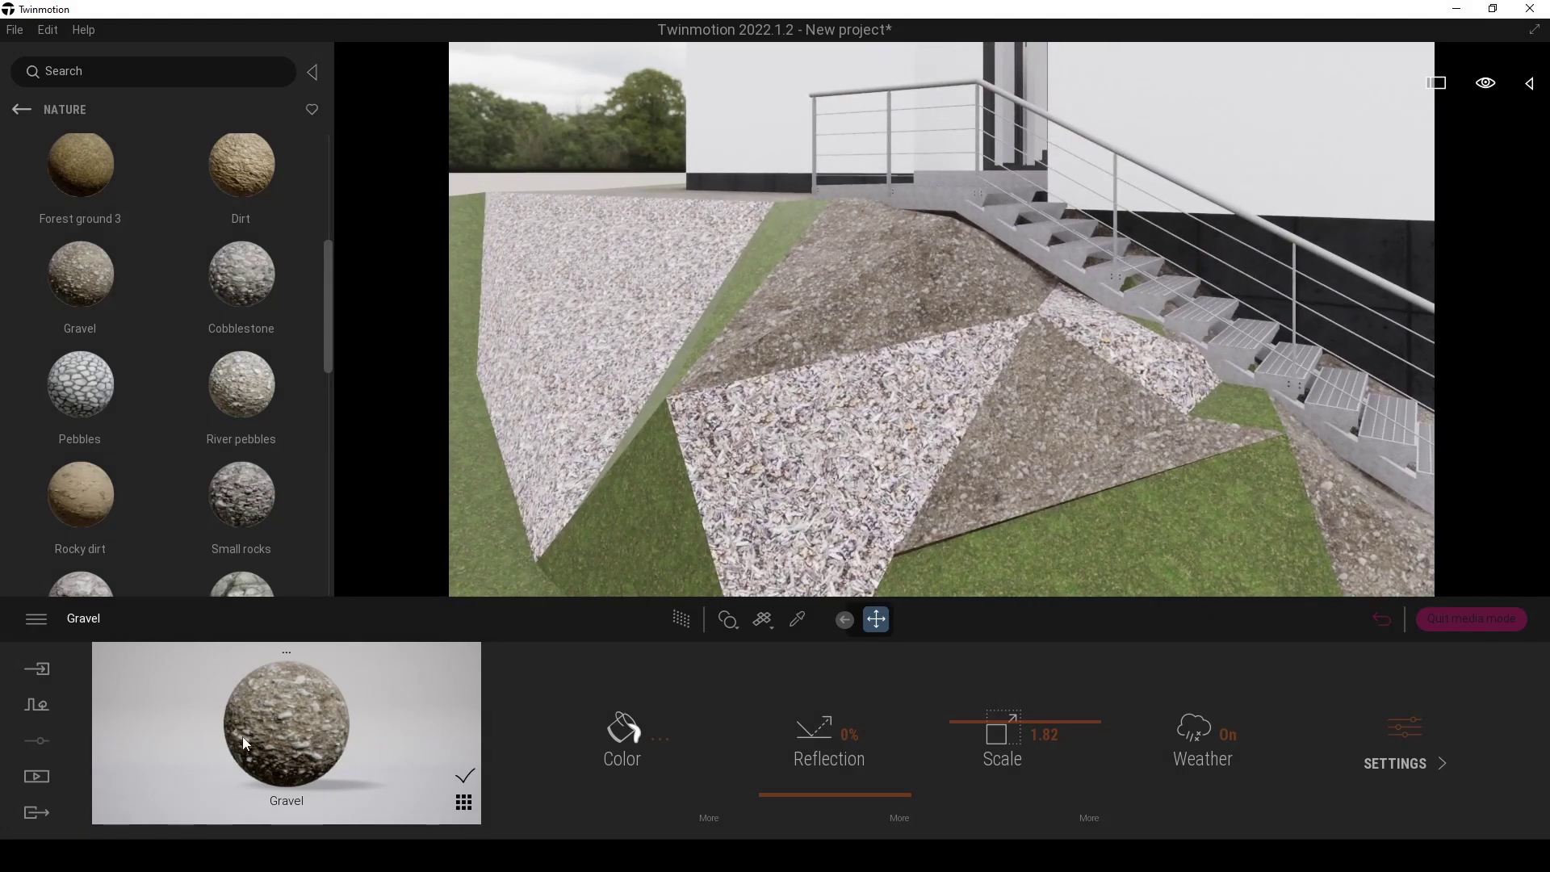
left_click_drag(240, 734, 819, 502)
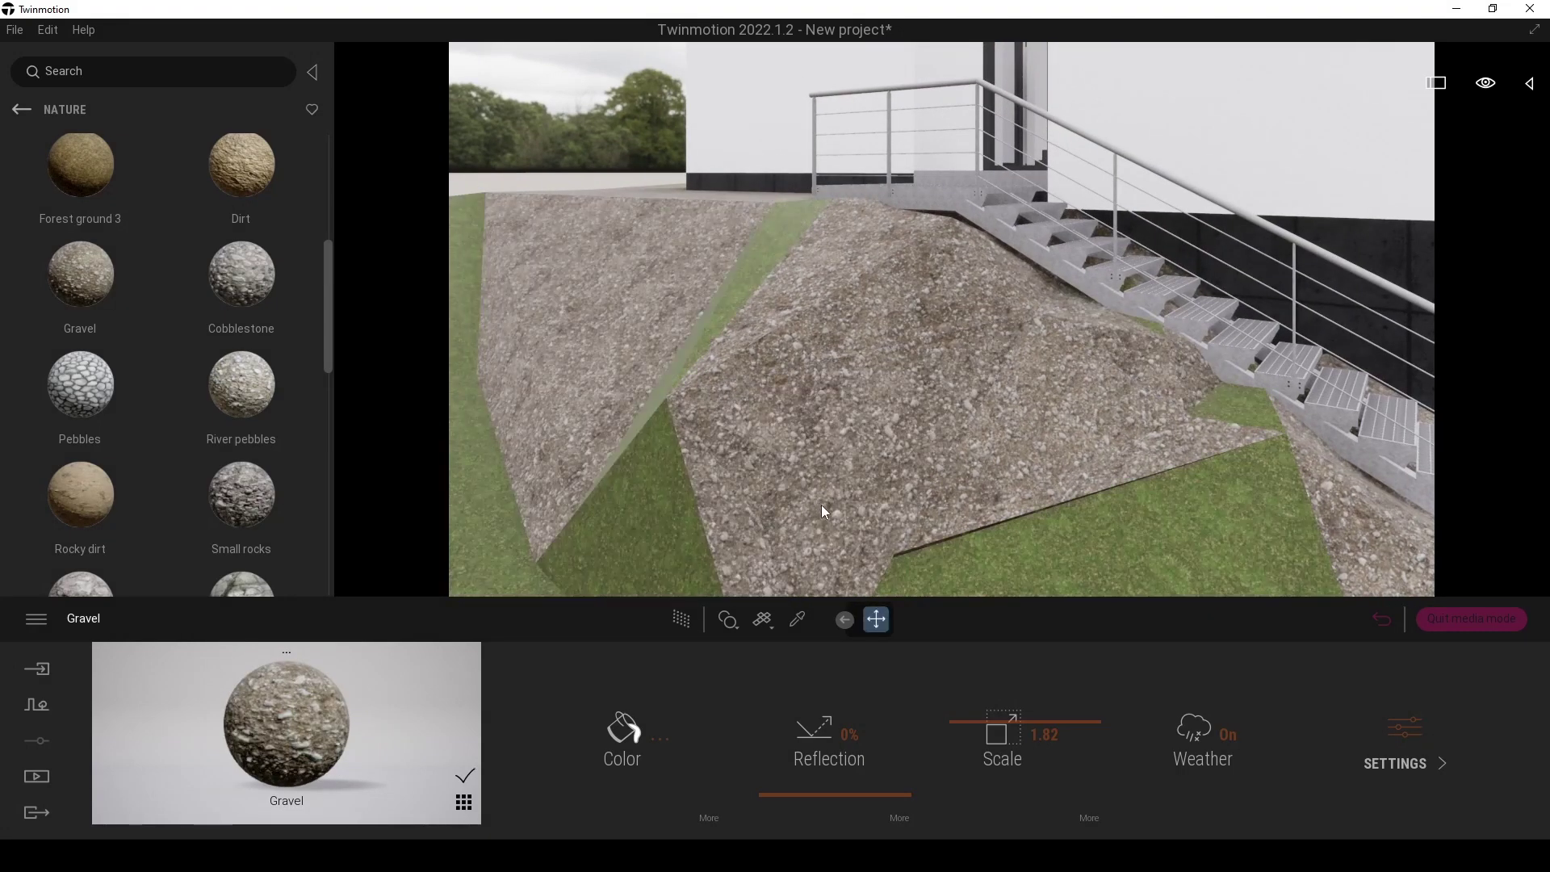
- Make the outdoor staircase's Metal_Rough material metallic and set its reflection to 65%
key("s")
right_click_drag(867, 423, 905, 468)
key("w")
left_click(797, 619)
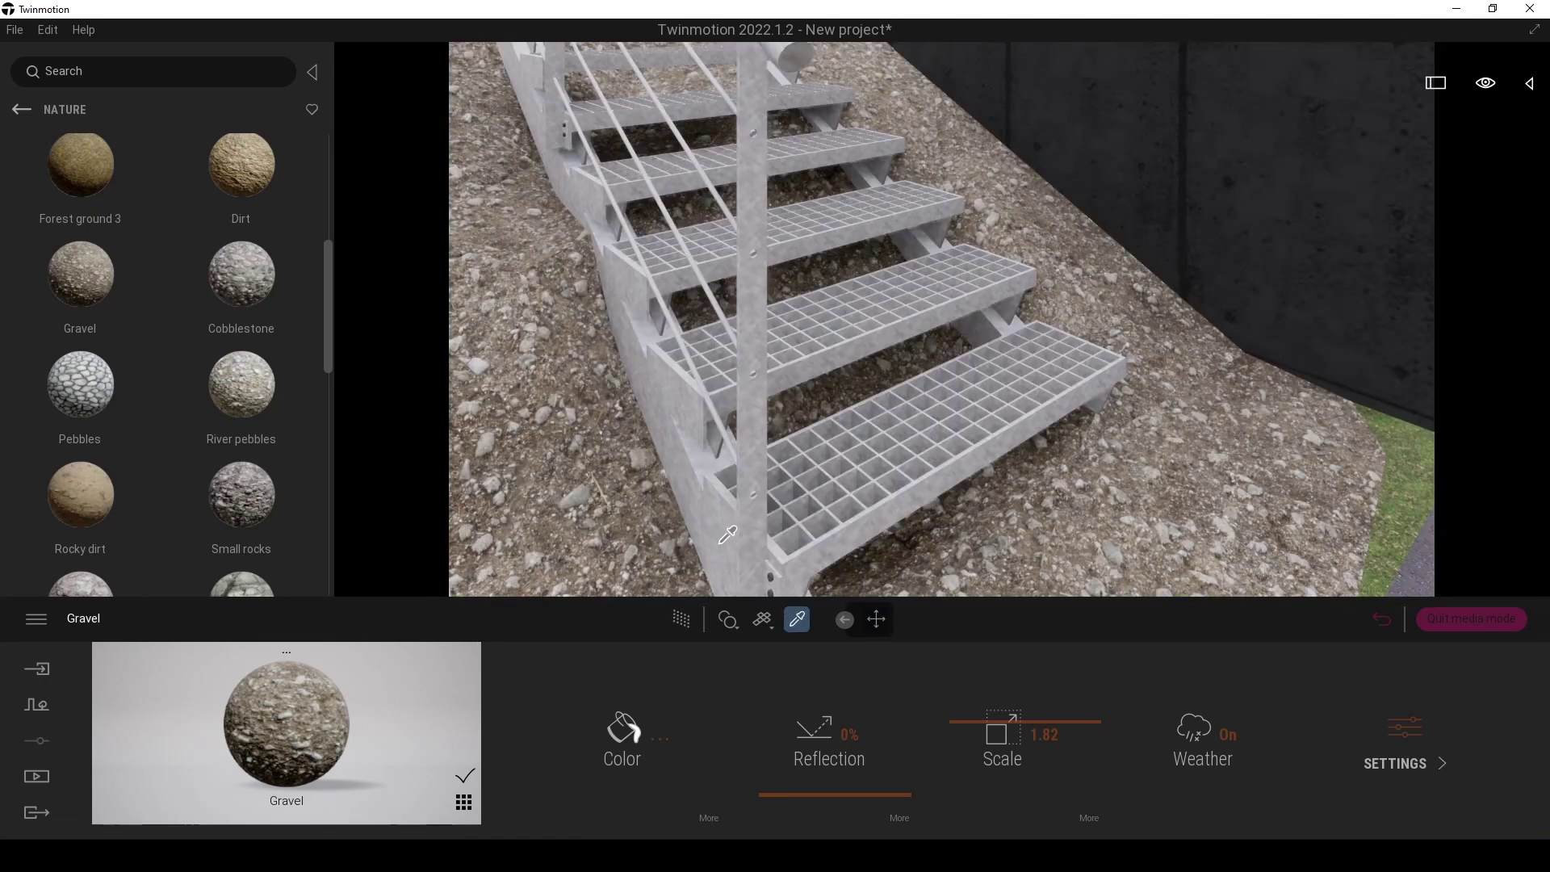
left_click(728, 534)
left_click(1385, 723)
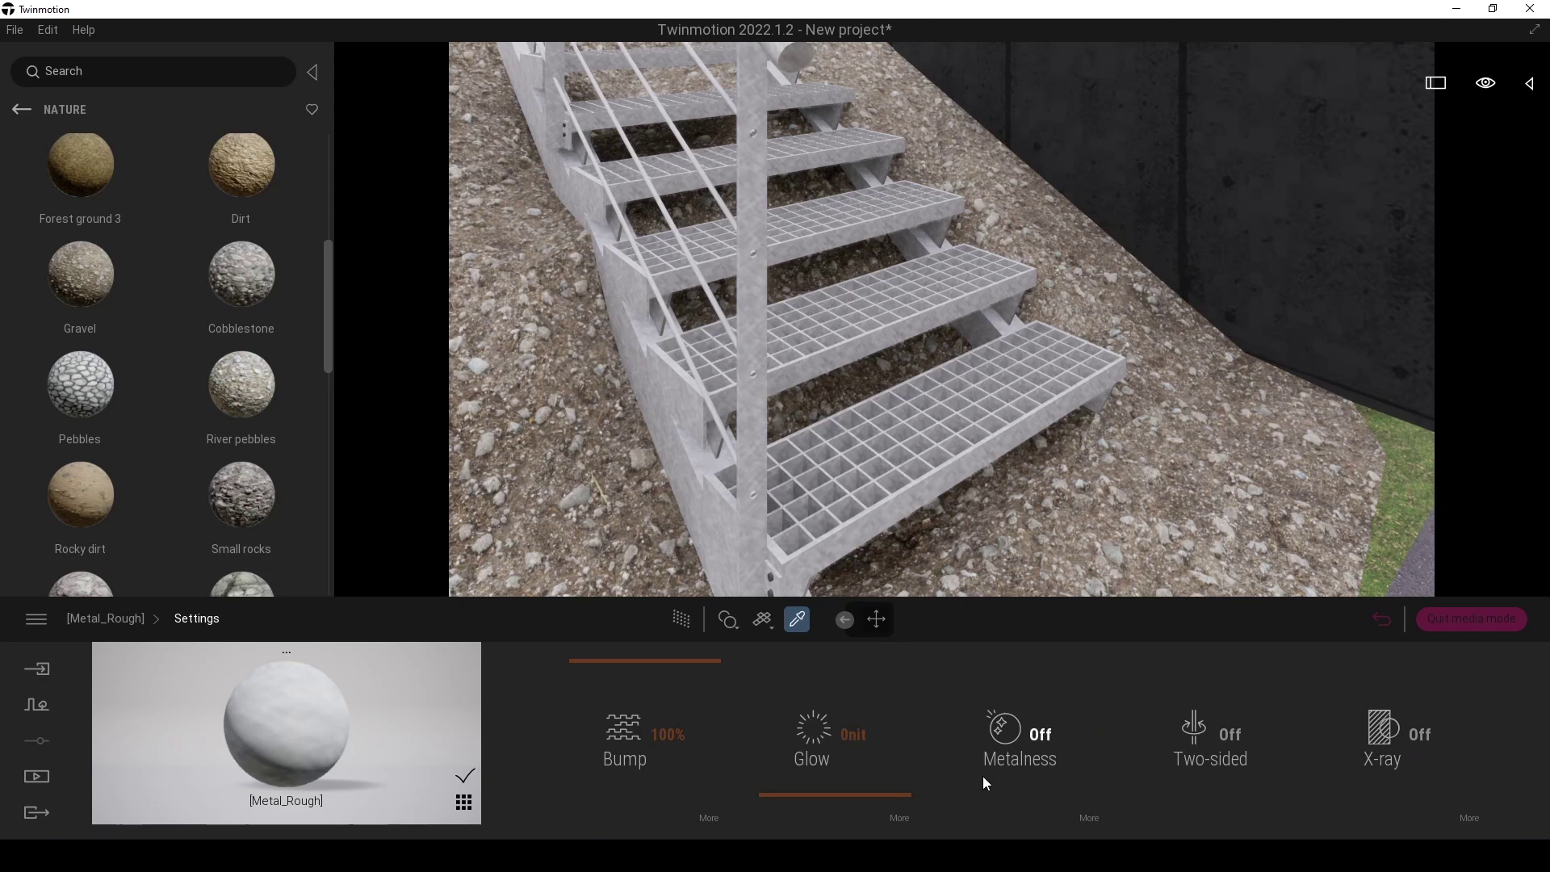
left_click(1036, 737)
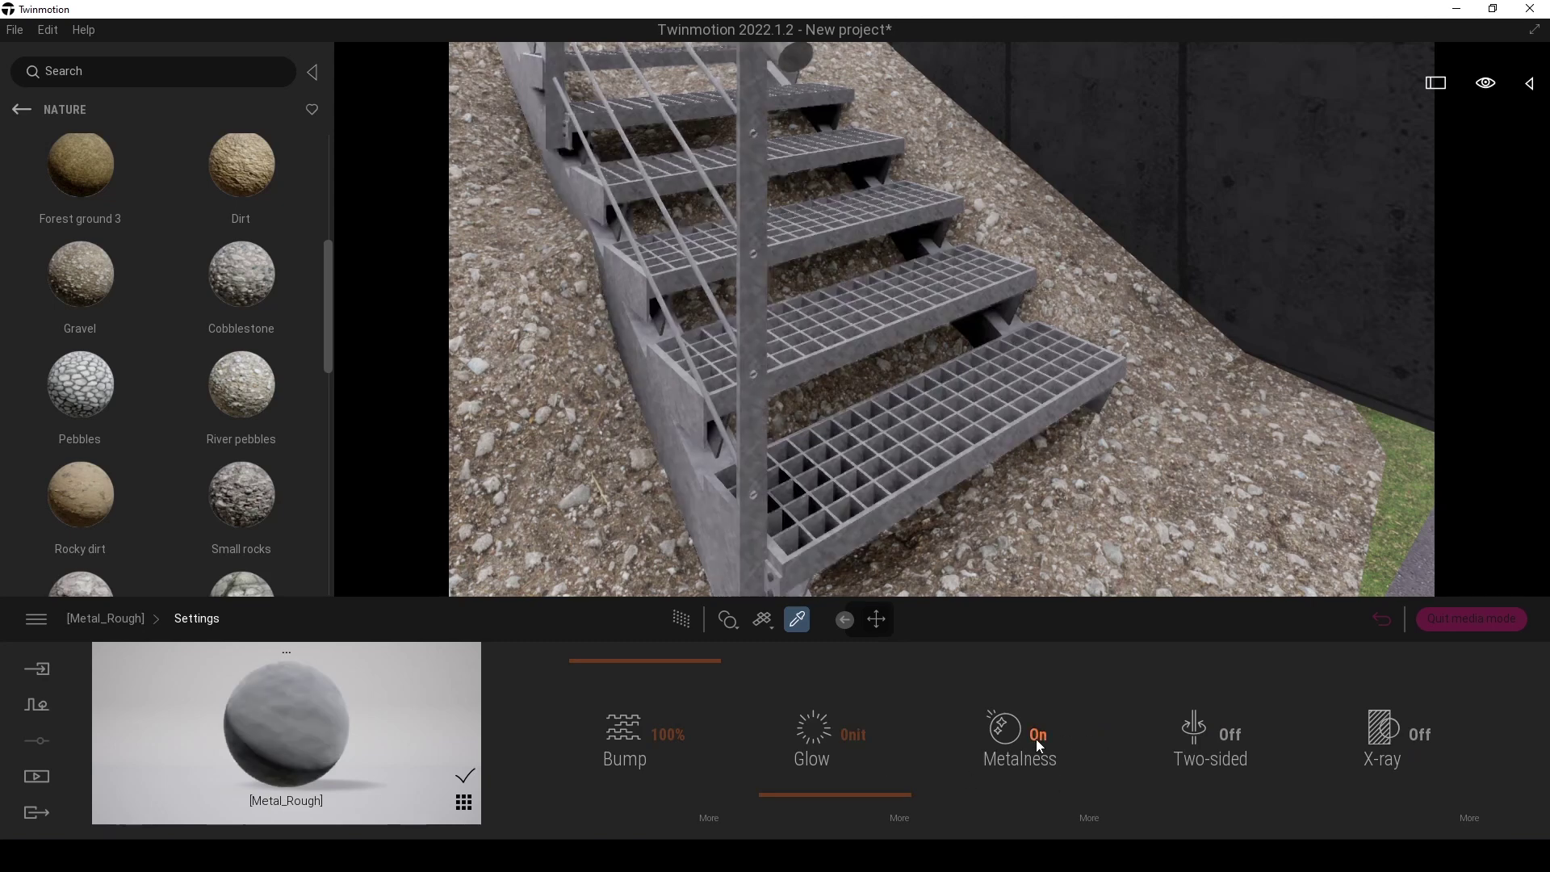
left_click(106, 617)
left_click_drag(799, 804, 796, 711)
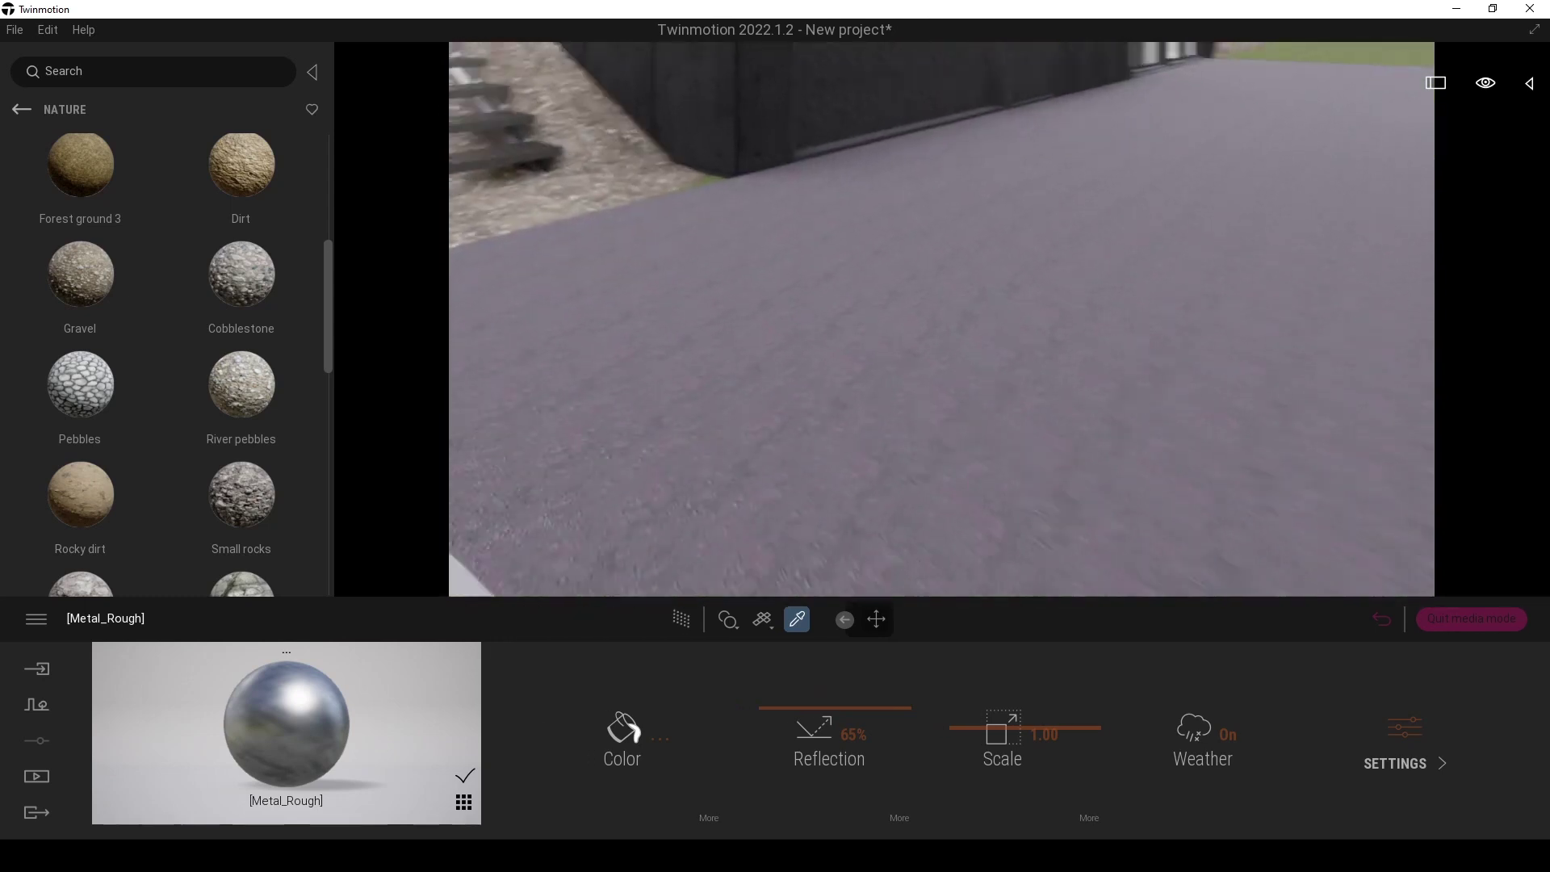
- Replace the driveway's asphalt with the Concrete Road material from Quixel Megascans' rough concrete surfaces
left_click(1009, 442)
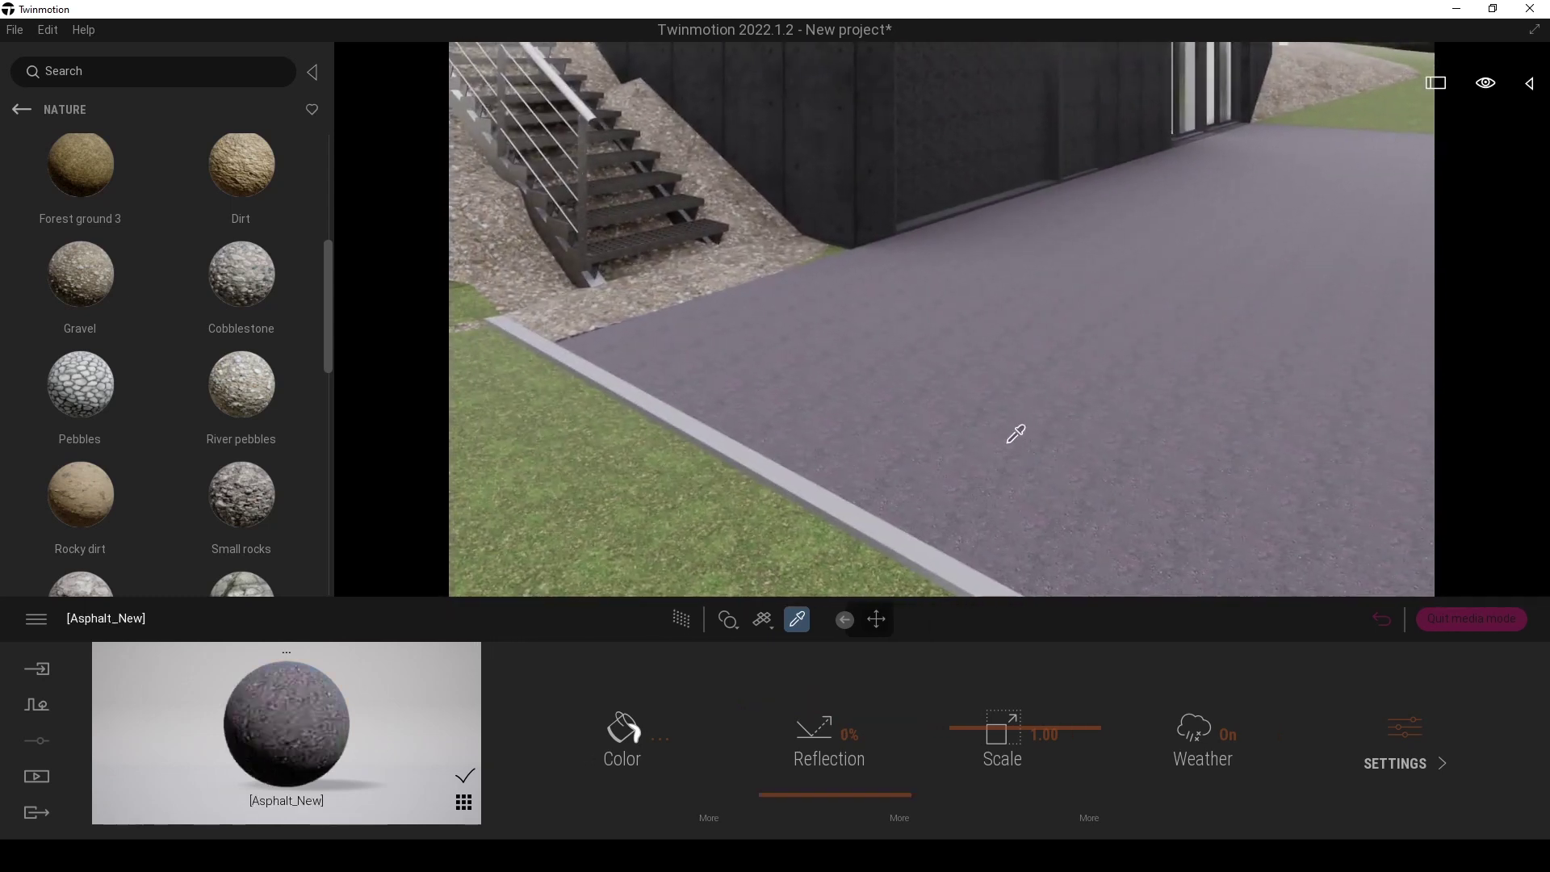
left_click(20, 113)
left_click(22, 108)
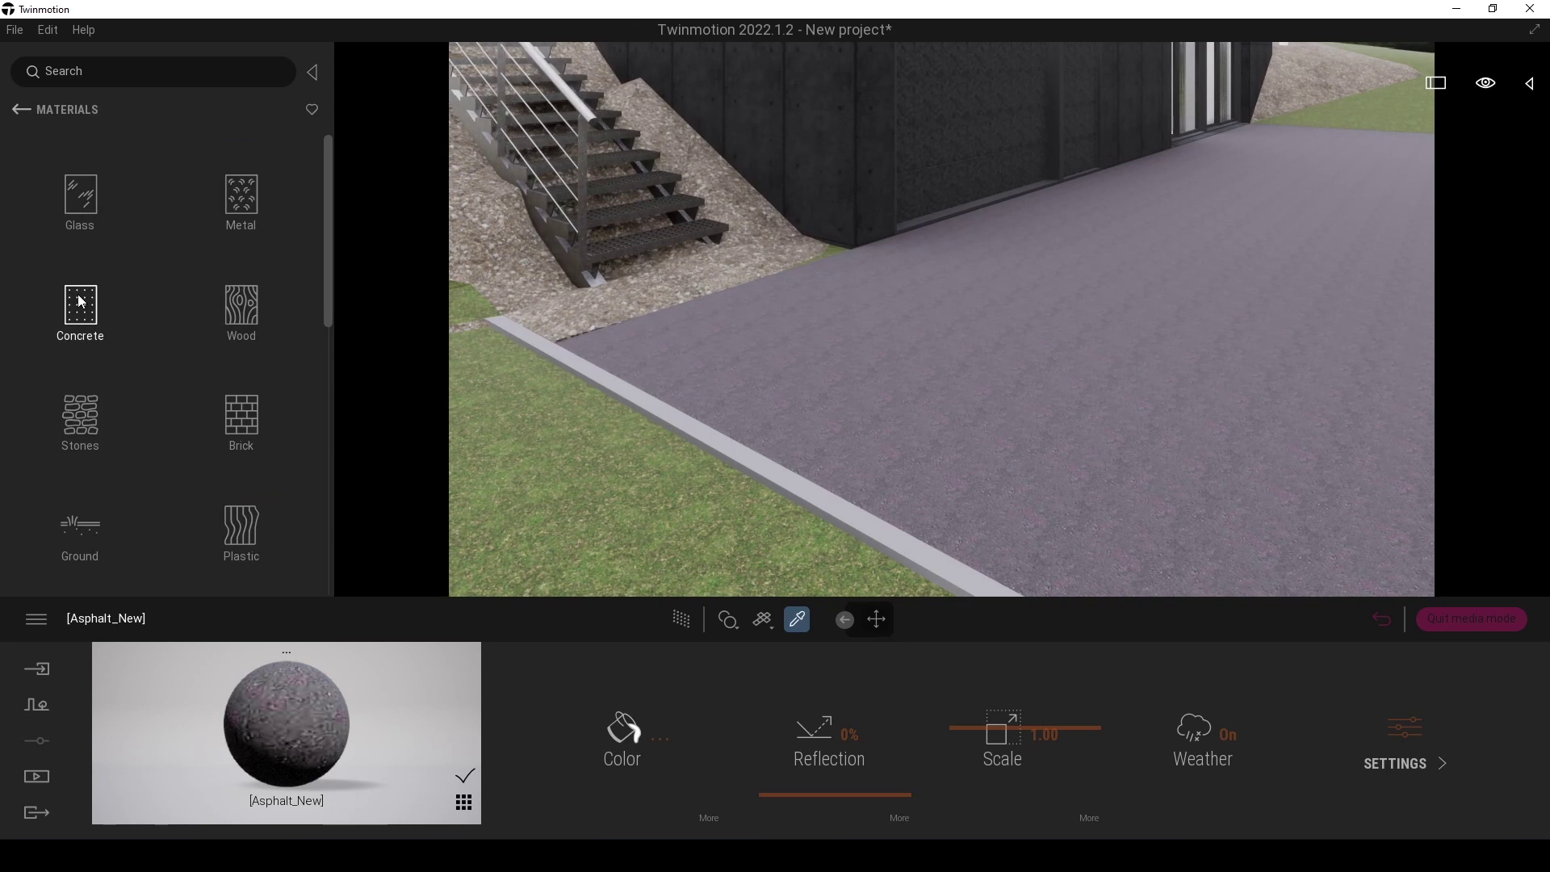
left_click(18, 109)
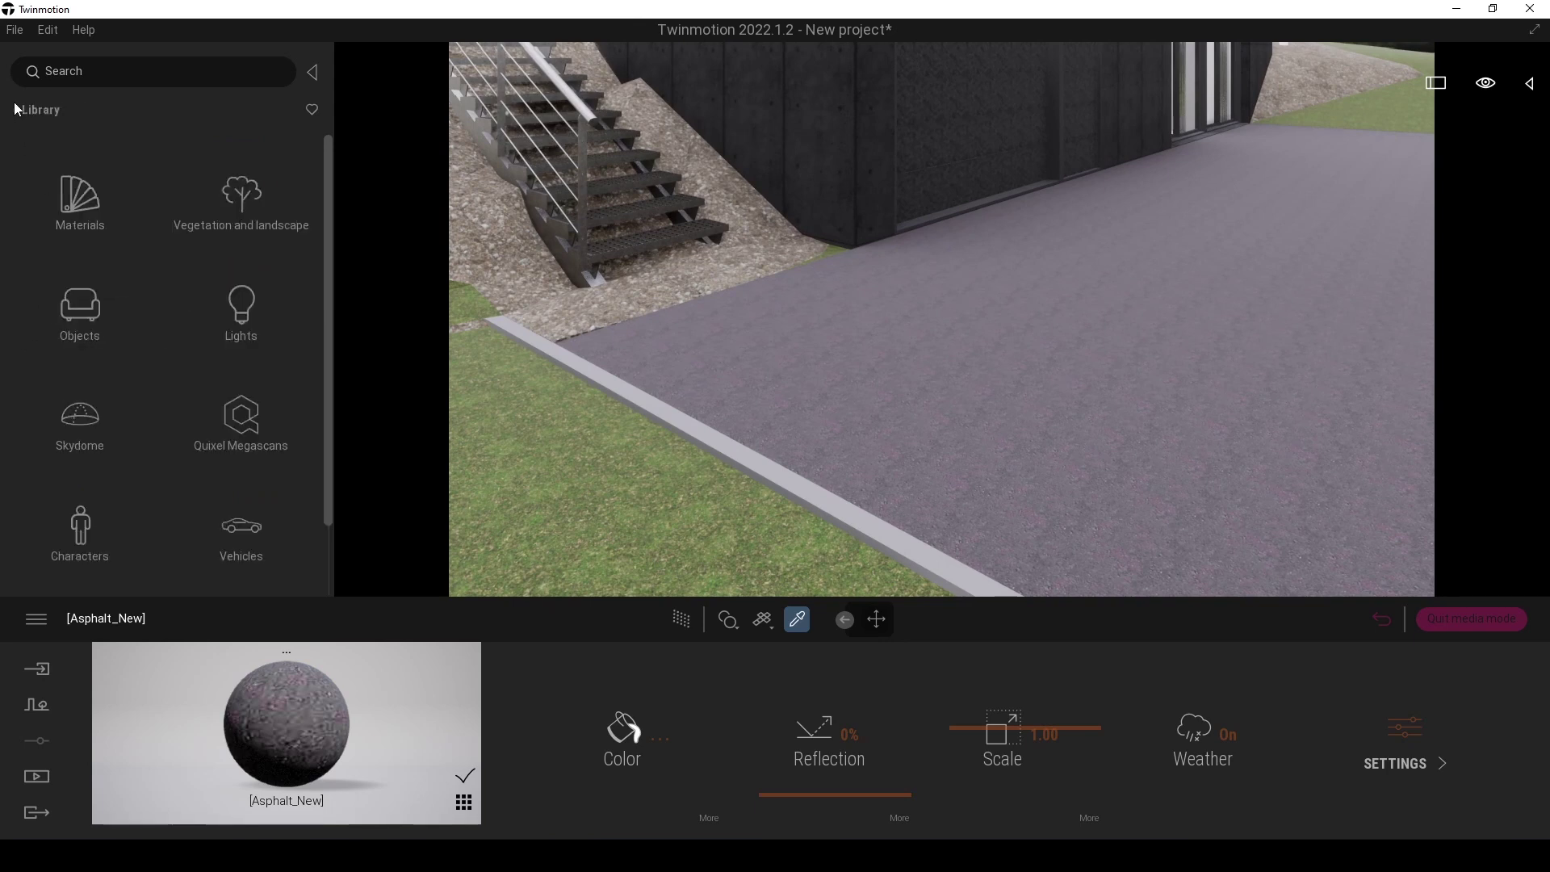
left_click(244, 412)
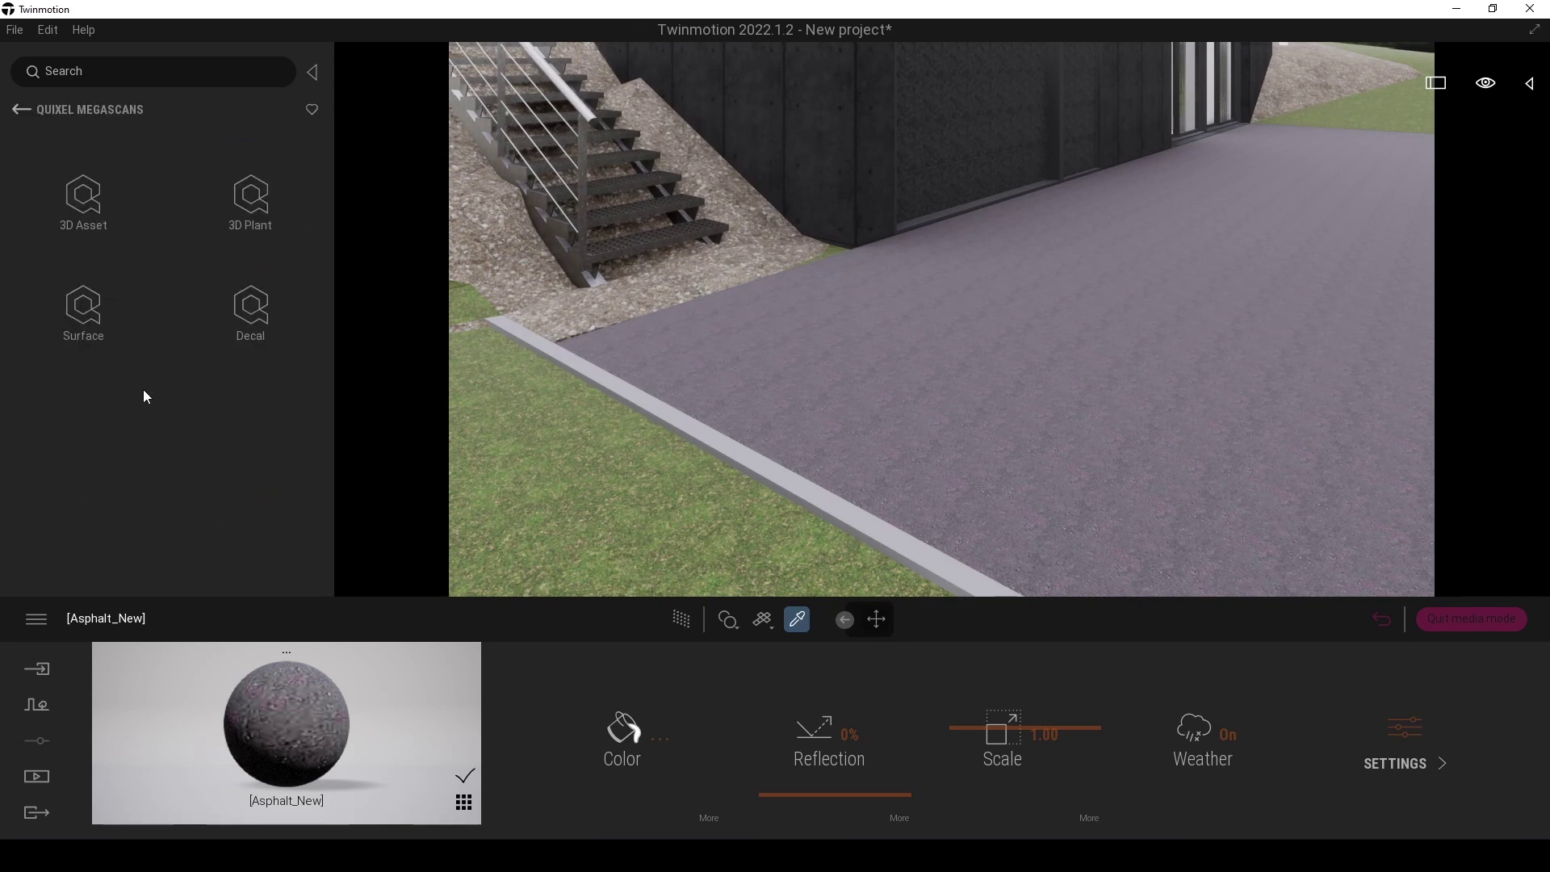
left_click(101, 307)
left_click(81, 419)
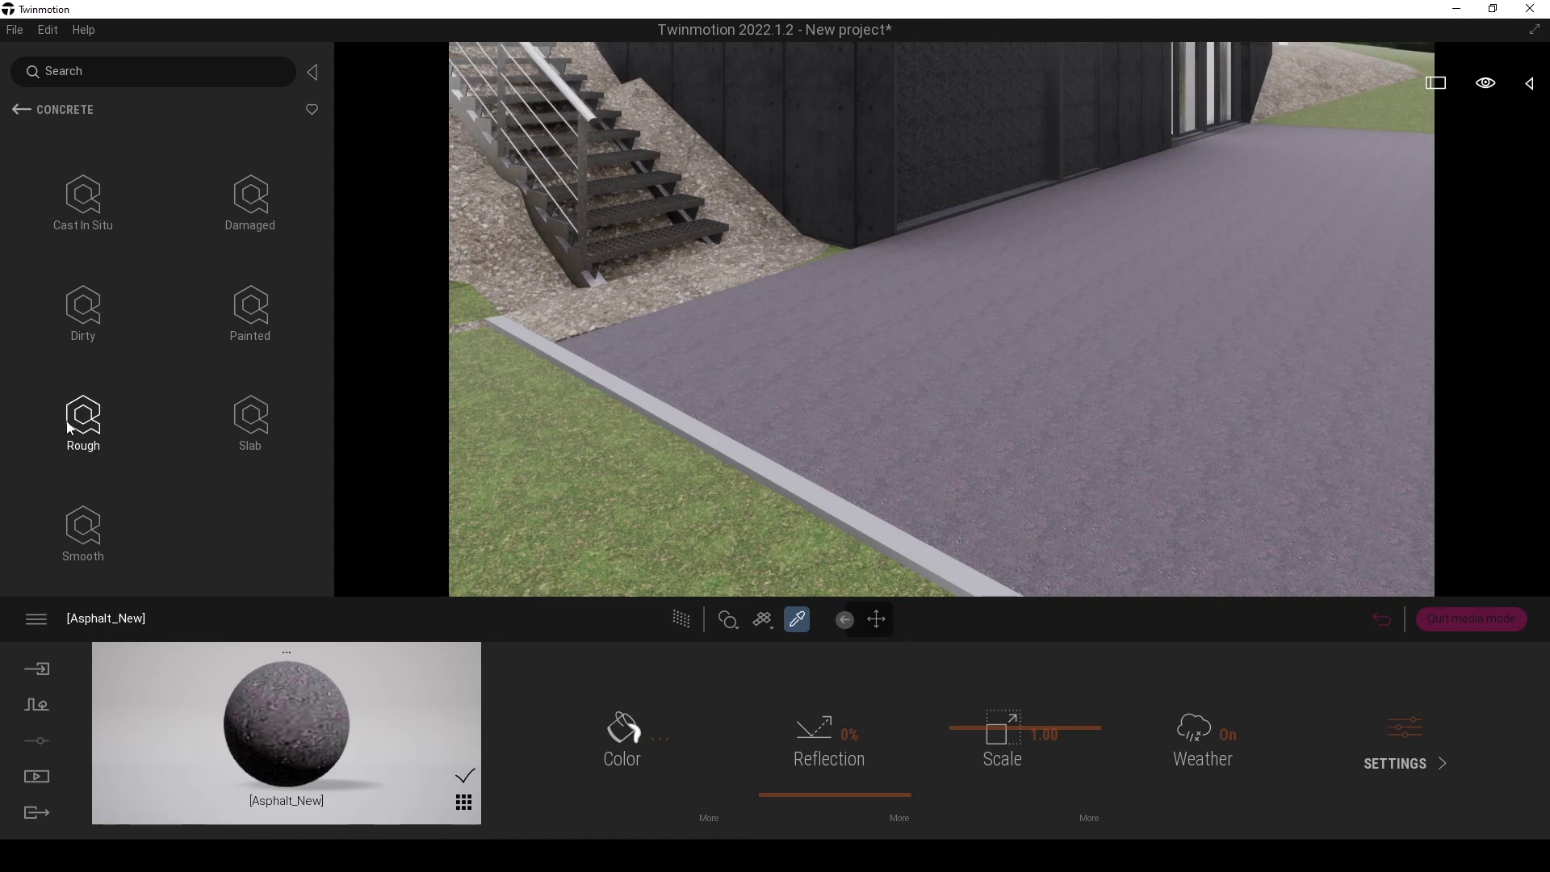
left_click(87, 420)
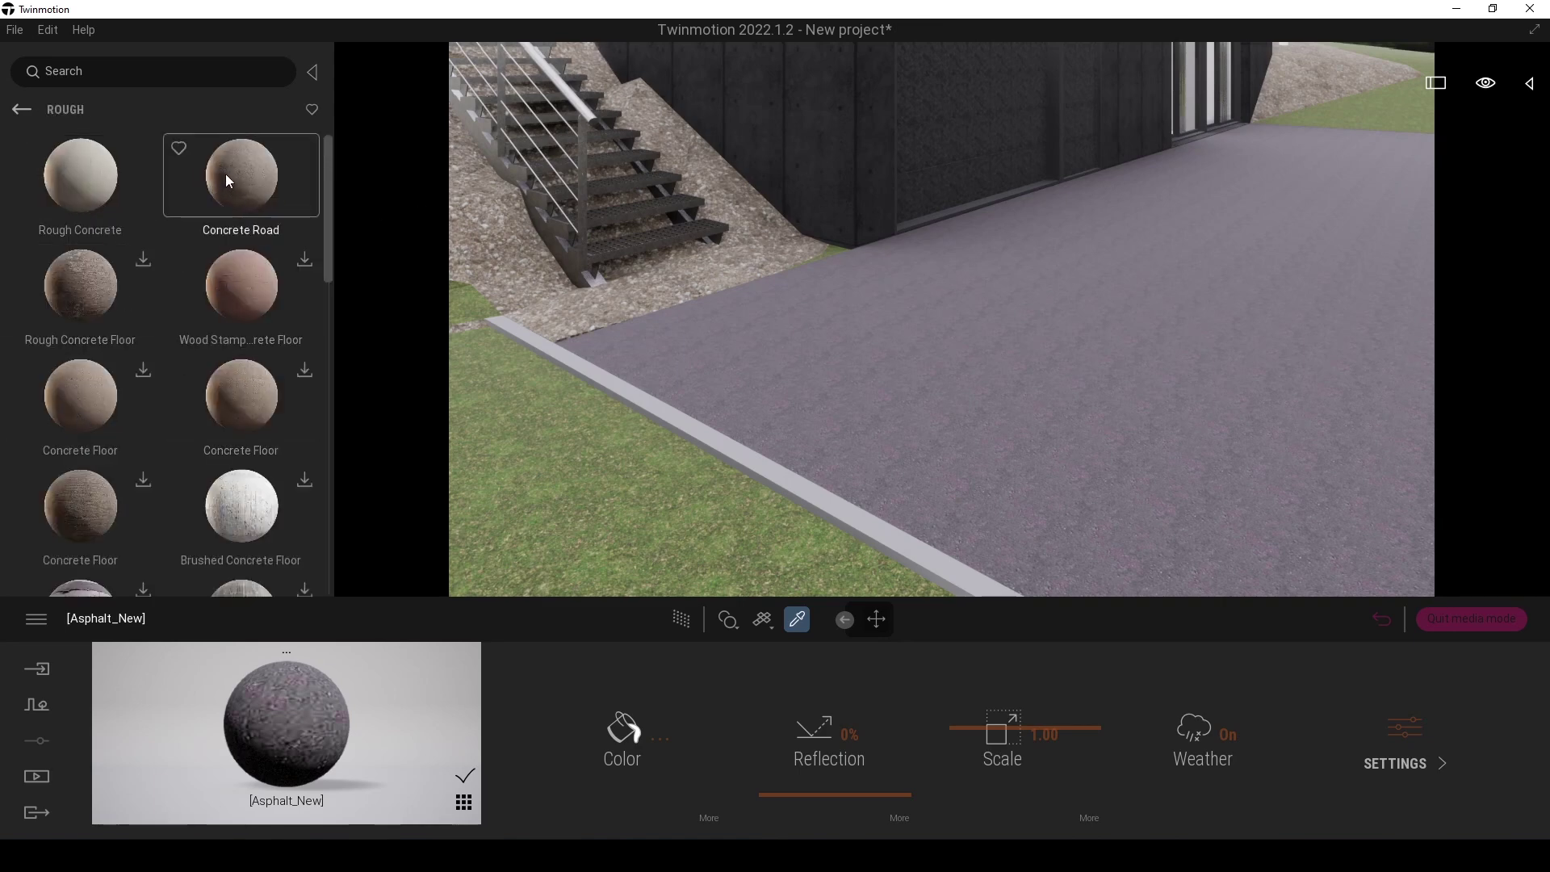
left_click_drag(225, 173, 913, 390)
left_click_drag(1048, 424, 1048, 424)
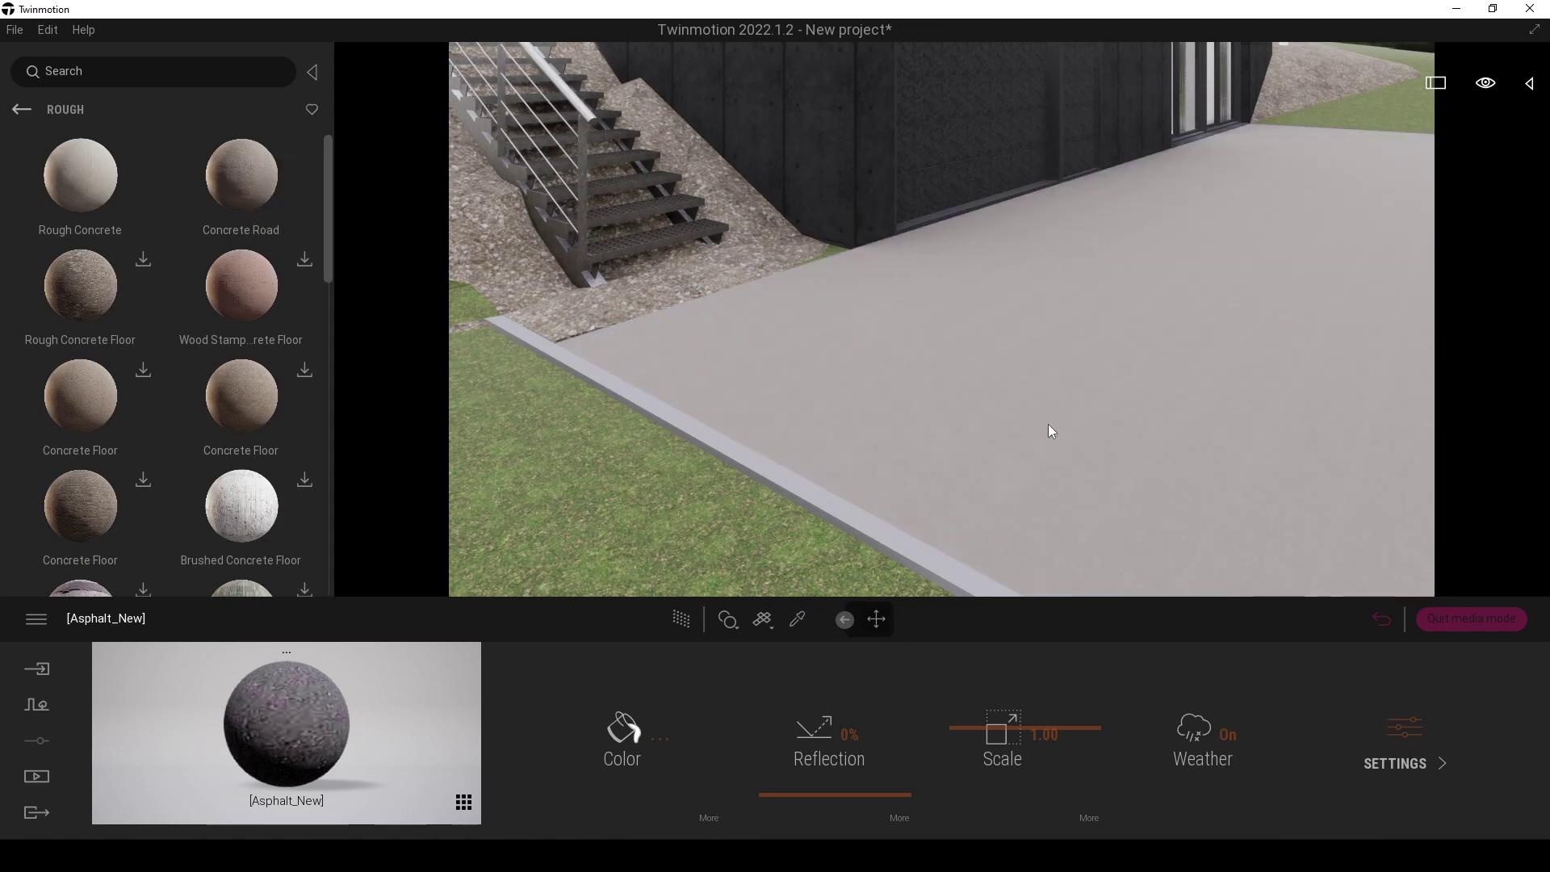
scroll(912, 449, "up", 6)
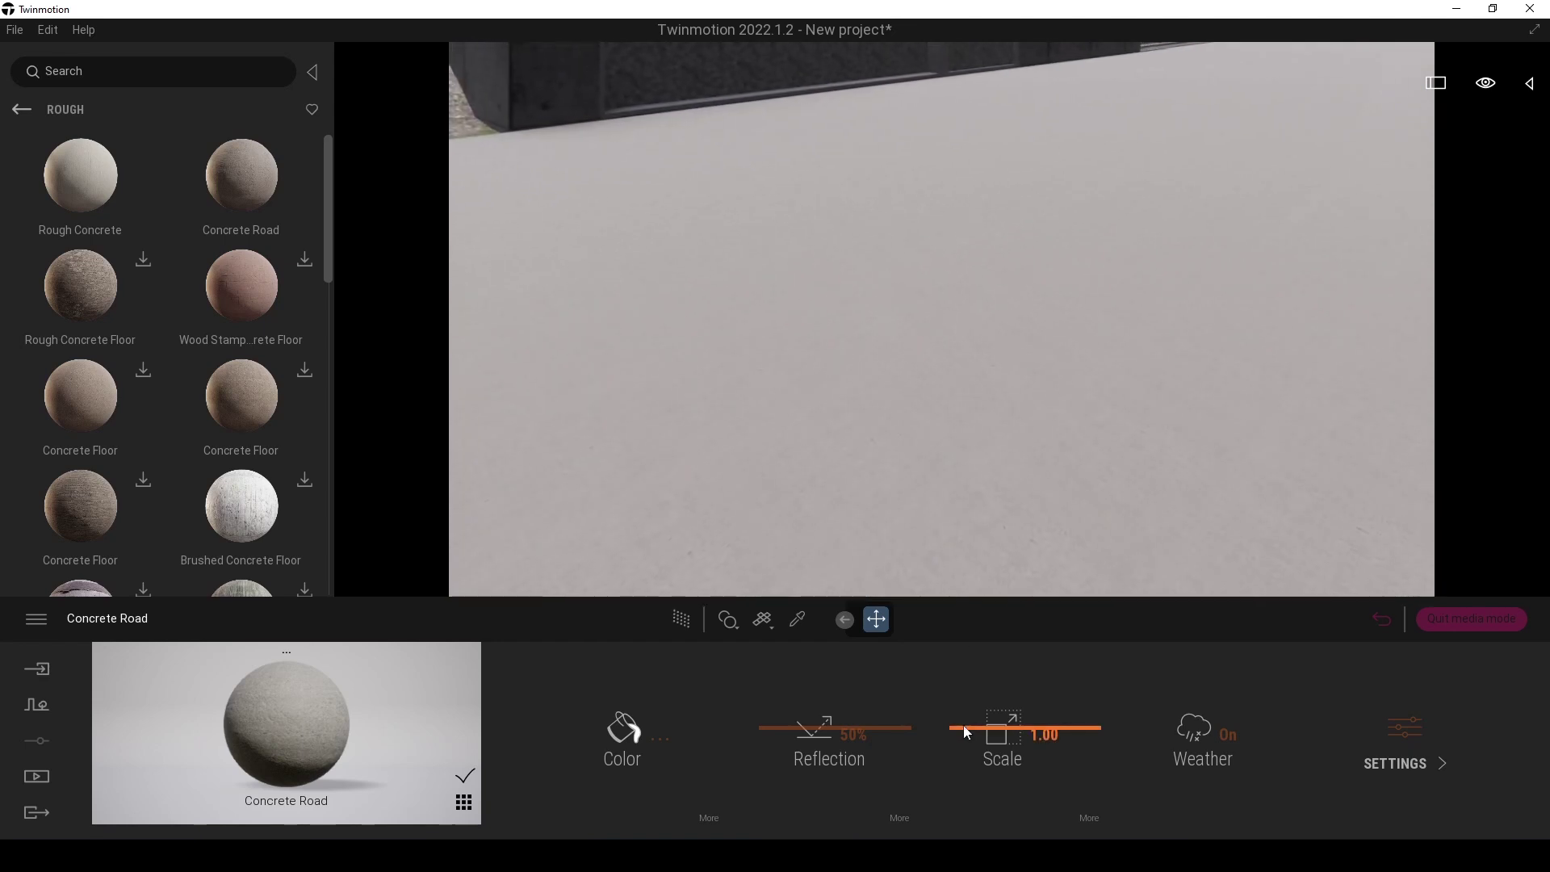
- Increase the scale of the driveway's Concrete Road material to 10.00
left_click_drag(962, 723, 1000, 651)
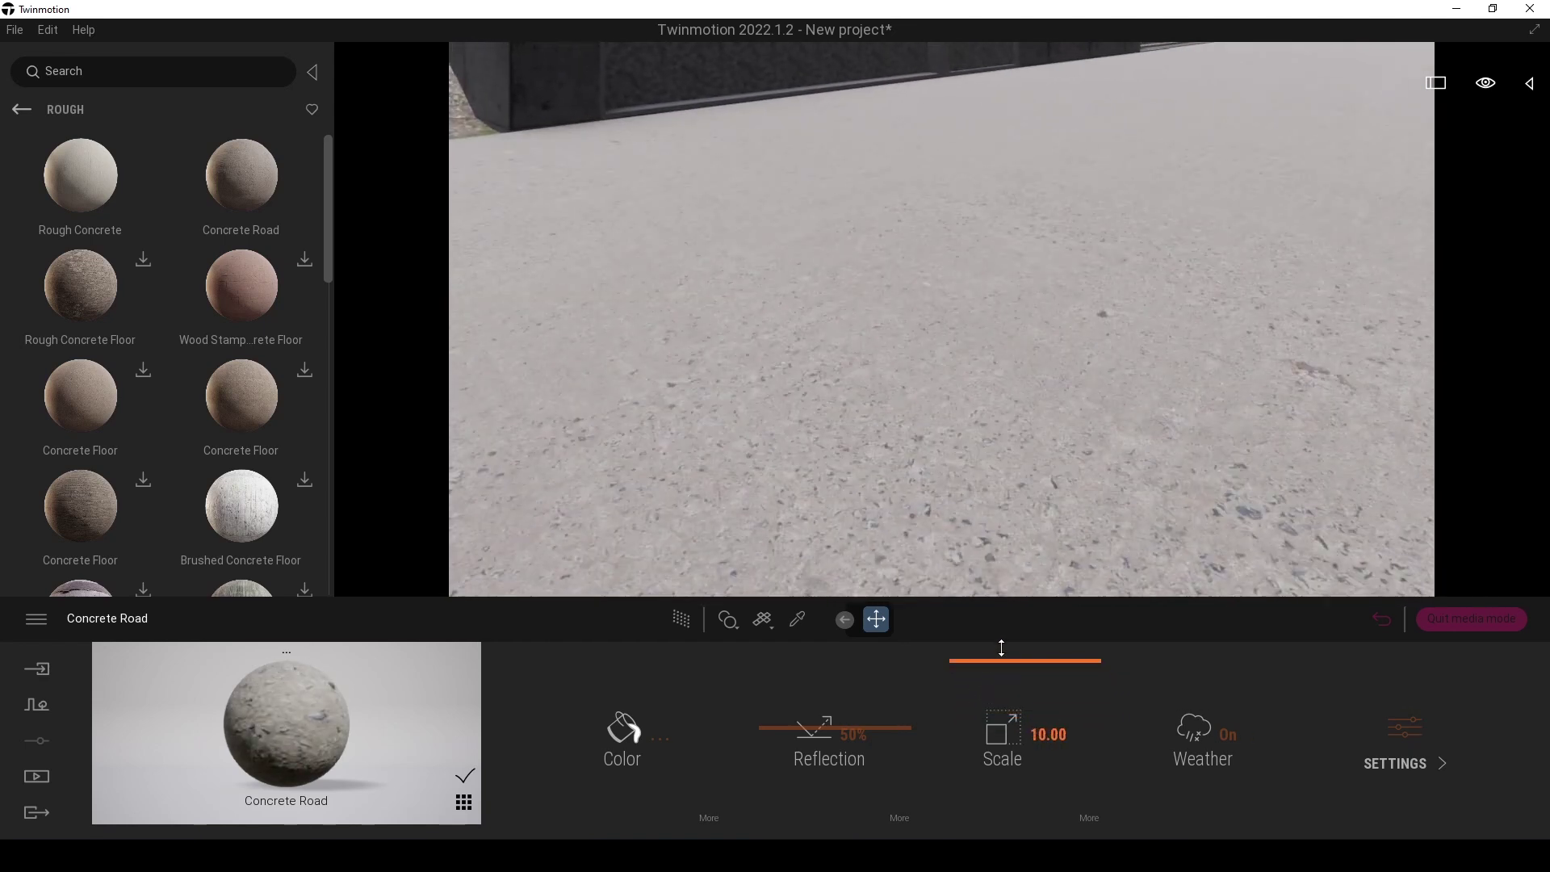
scroll(942, 319, "down", 8)
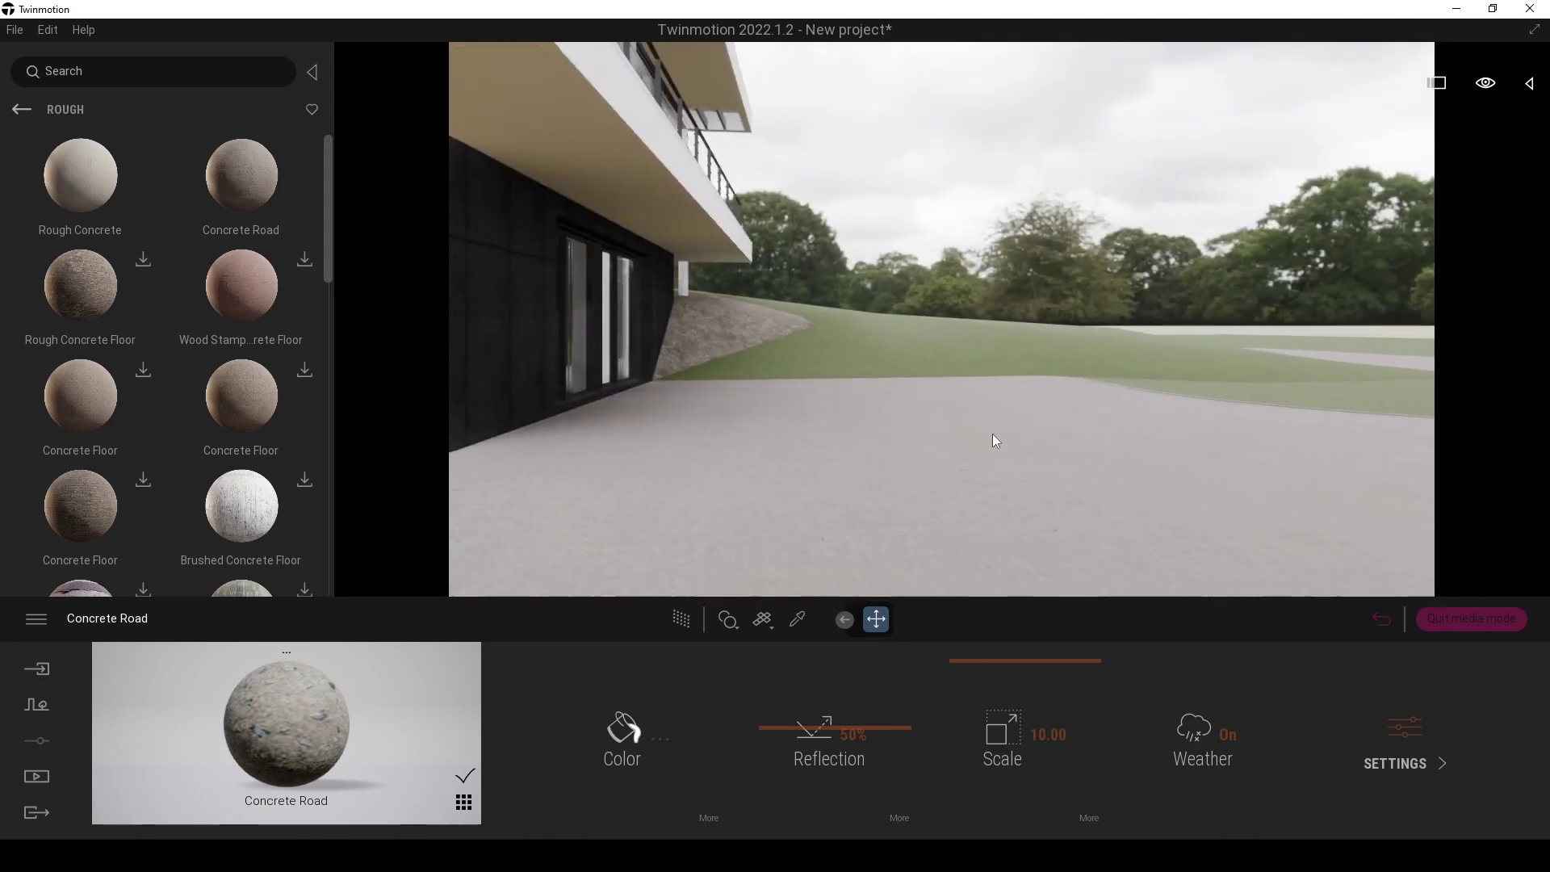
left_click(707, 820)
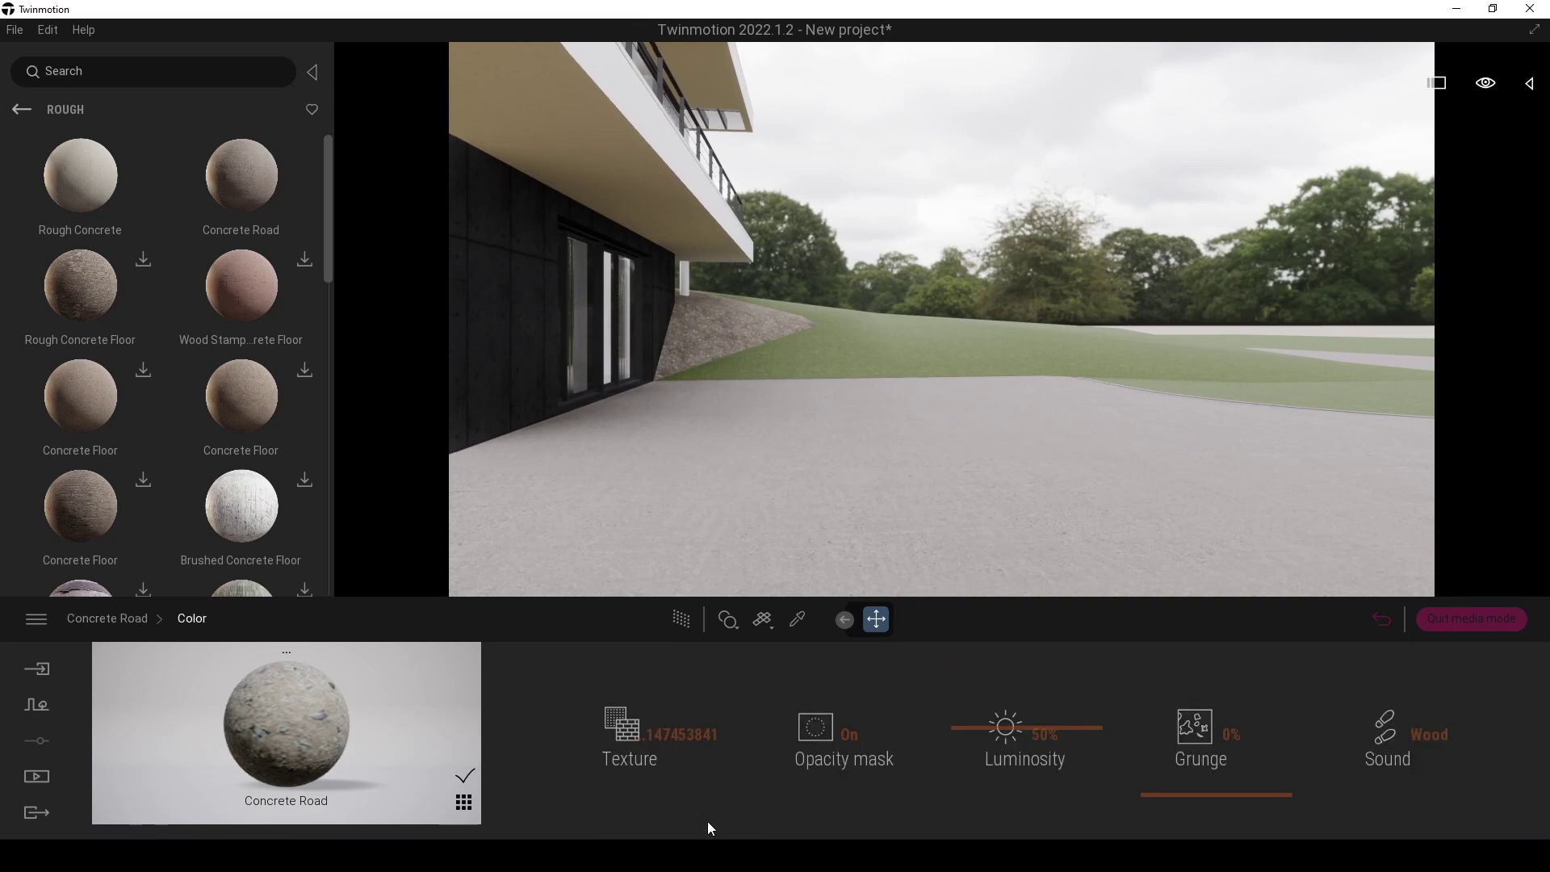
left_click(139, 622)
- Tint the driveway's Concrete Road material pale blue (E8FBFF) and set its grunge to 21%
left_click(646, 738)
left_click_drag(817, 250, 375, 154)
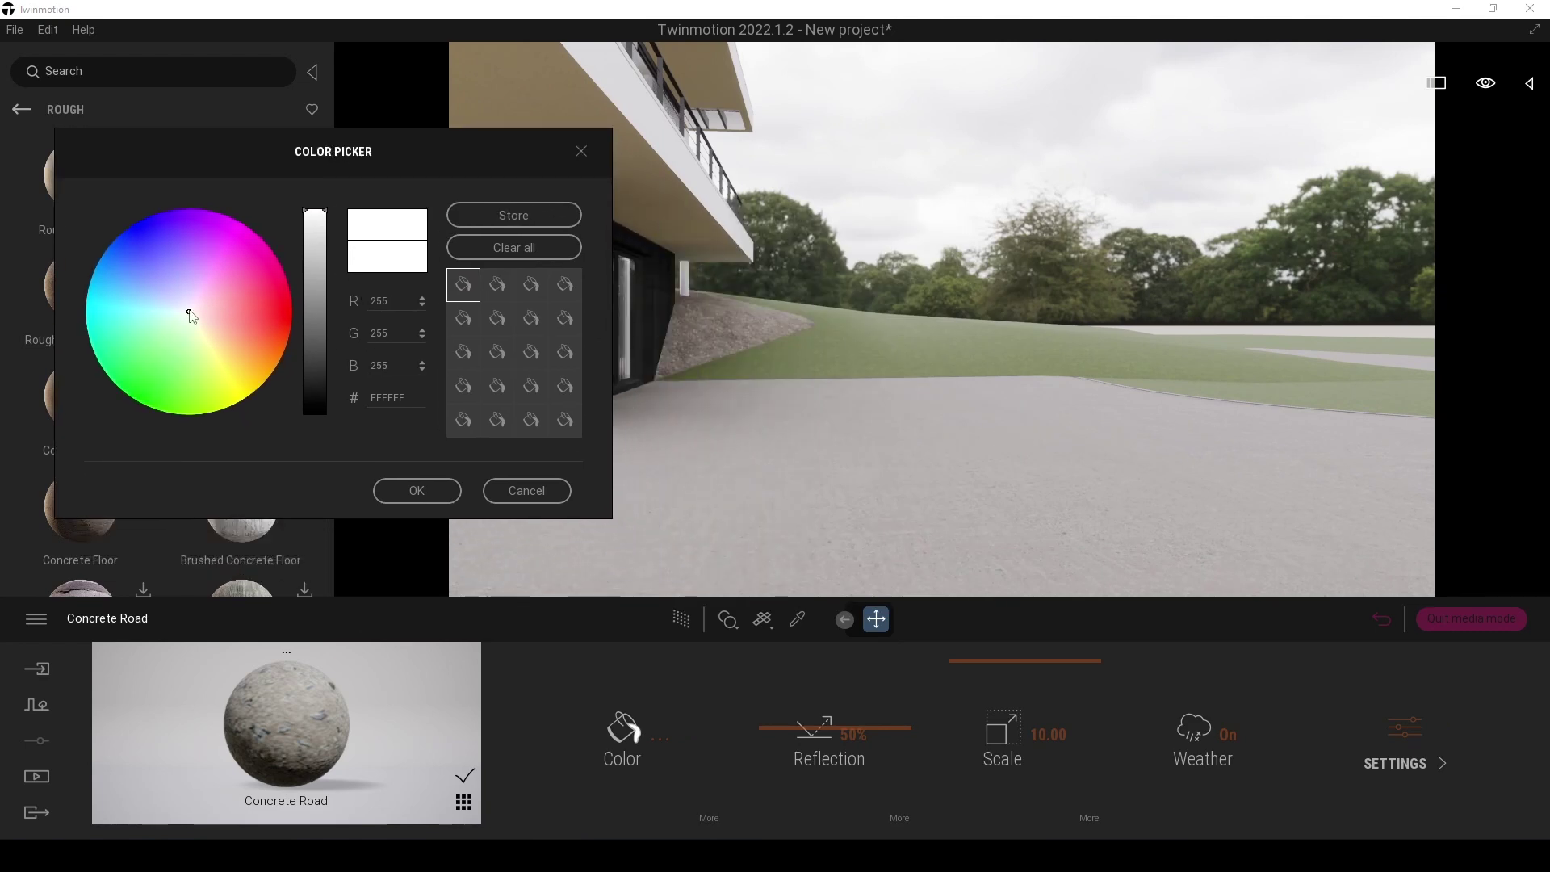
left_click_drag(185, 311, 180, 312)
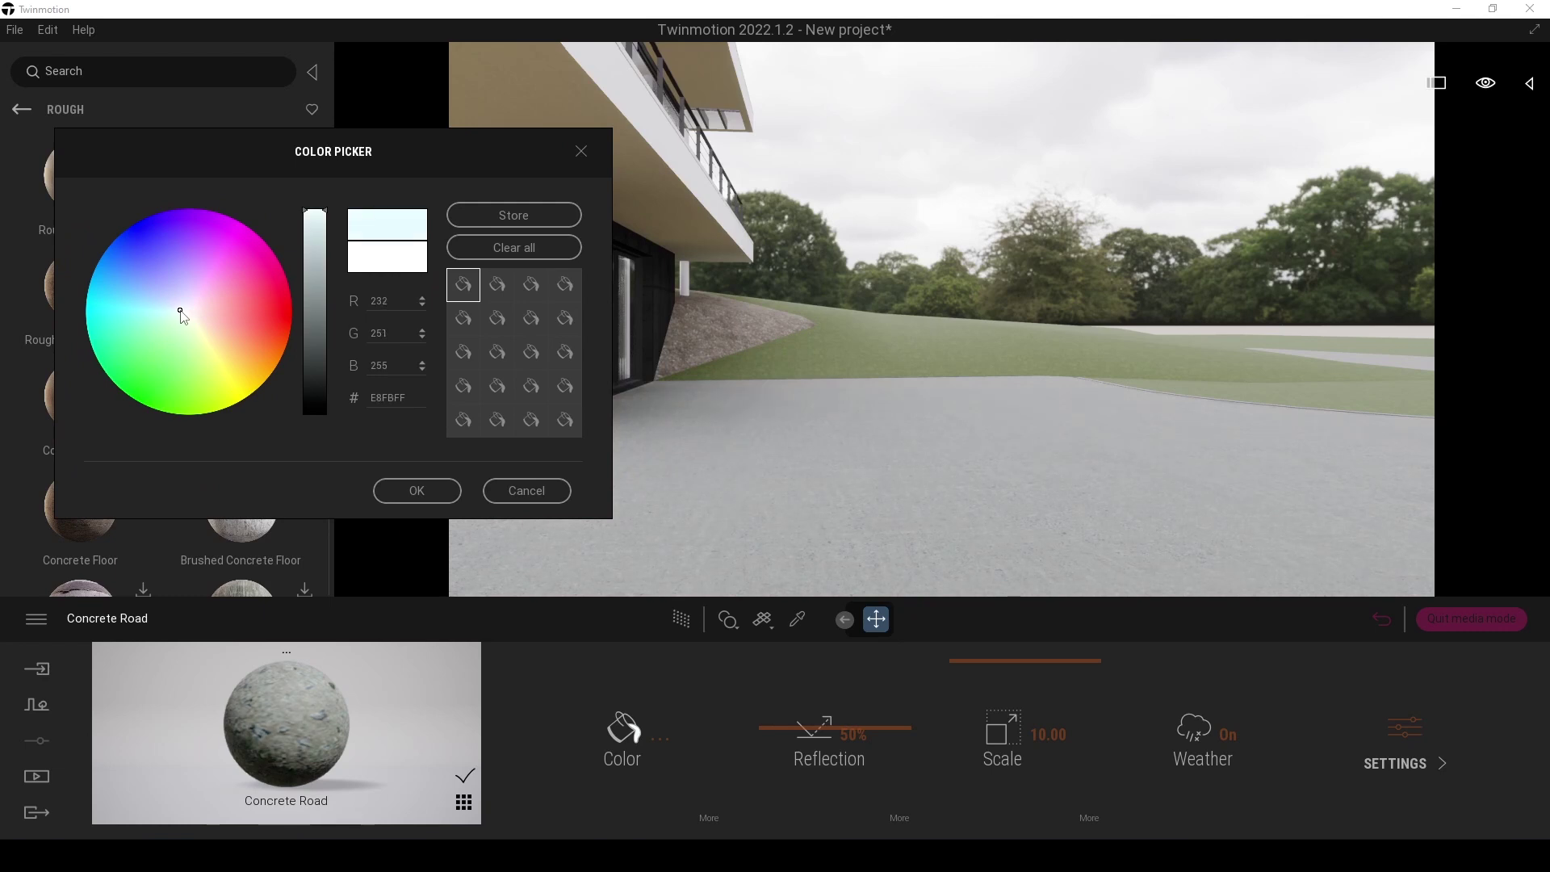
left_click(415, 489)
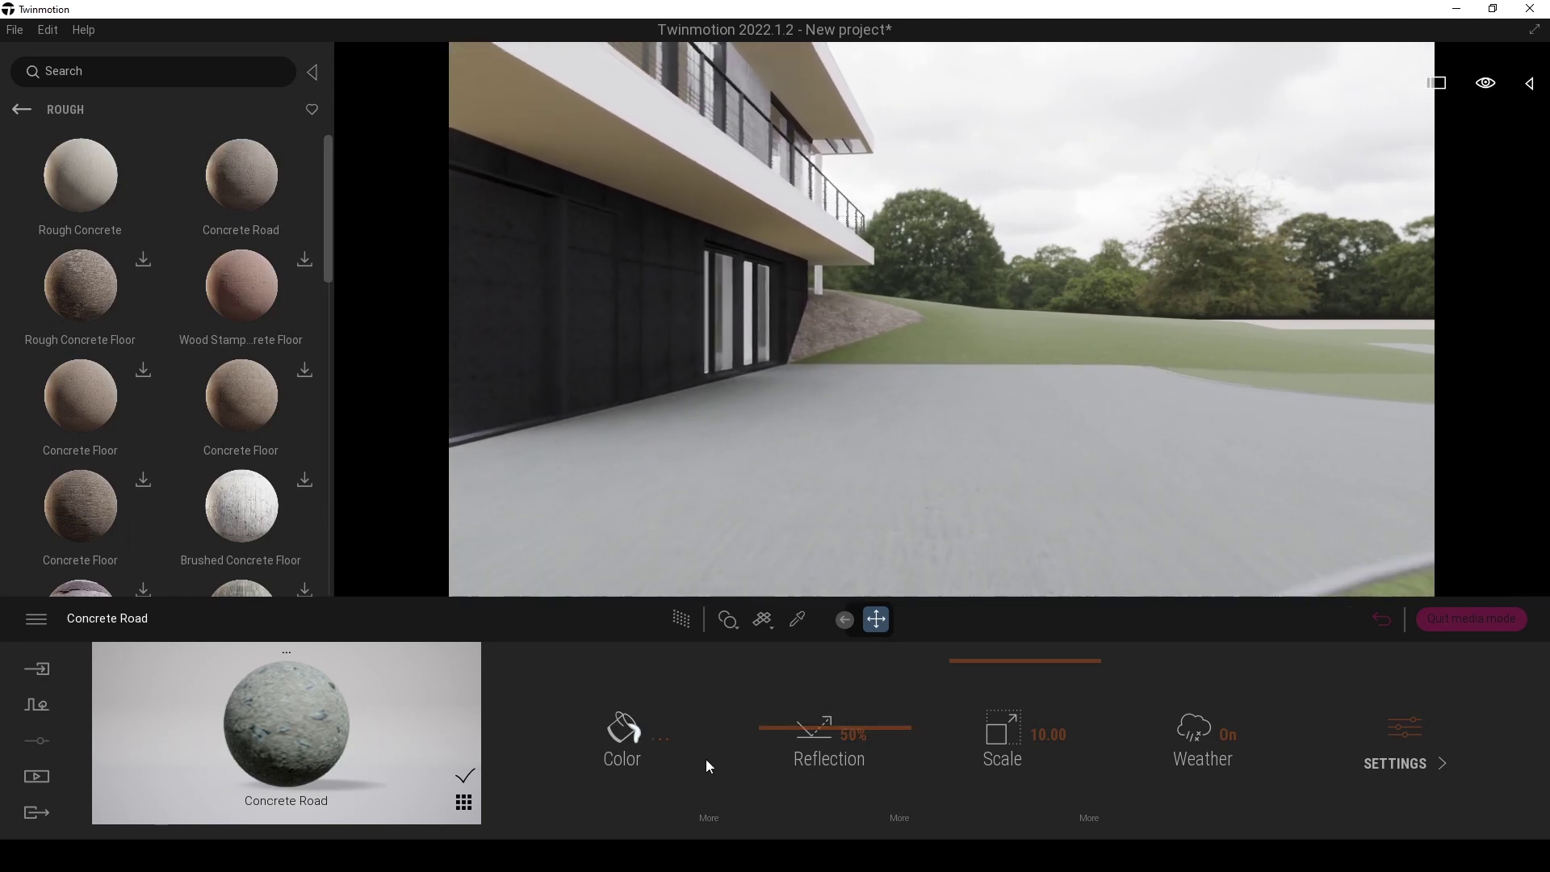
left_click(704, 819)
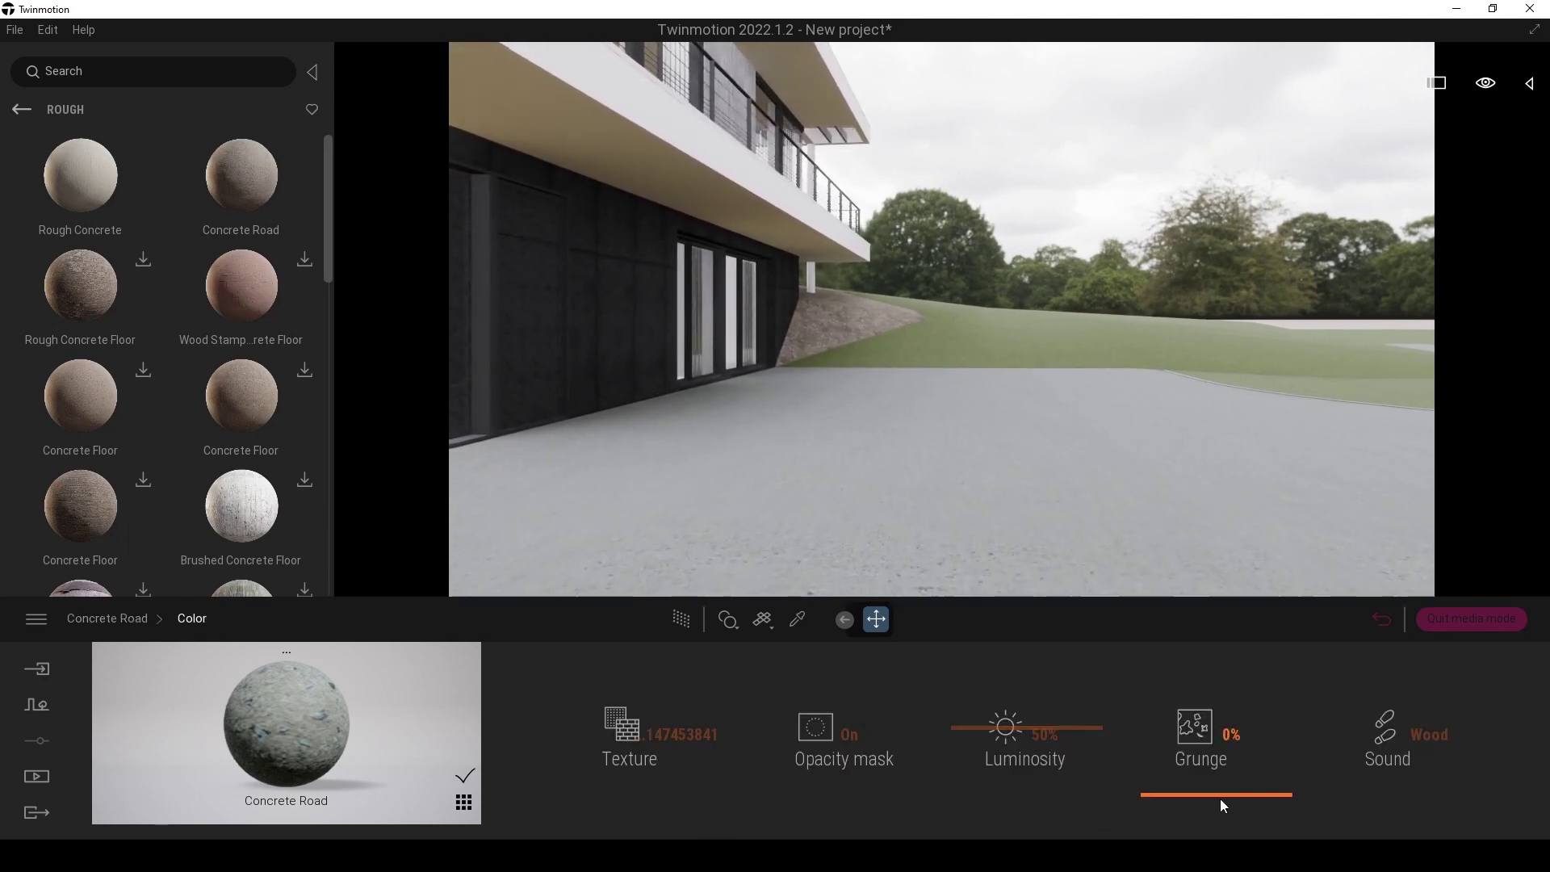
left_click_drag(1198, 797, 1198, 769)
- Make the garage doors' Metal_Rough material metallic and set its reflection to 65%
right_click_drag(1193, 459, 780, 377)
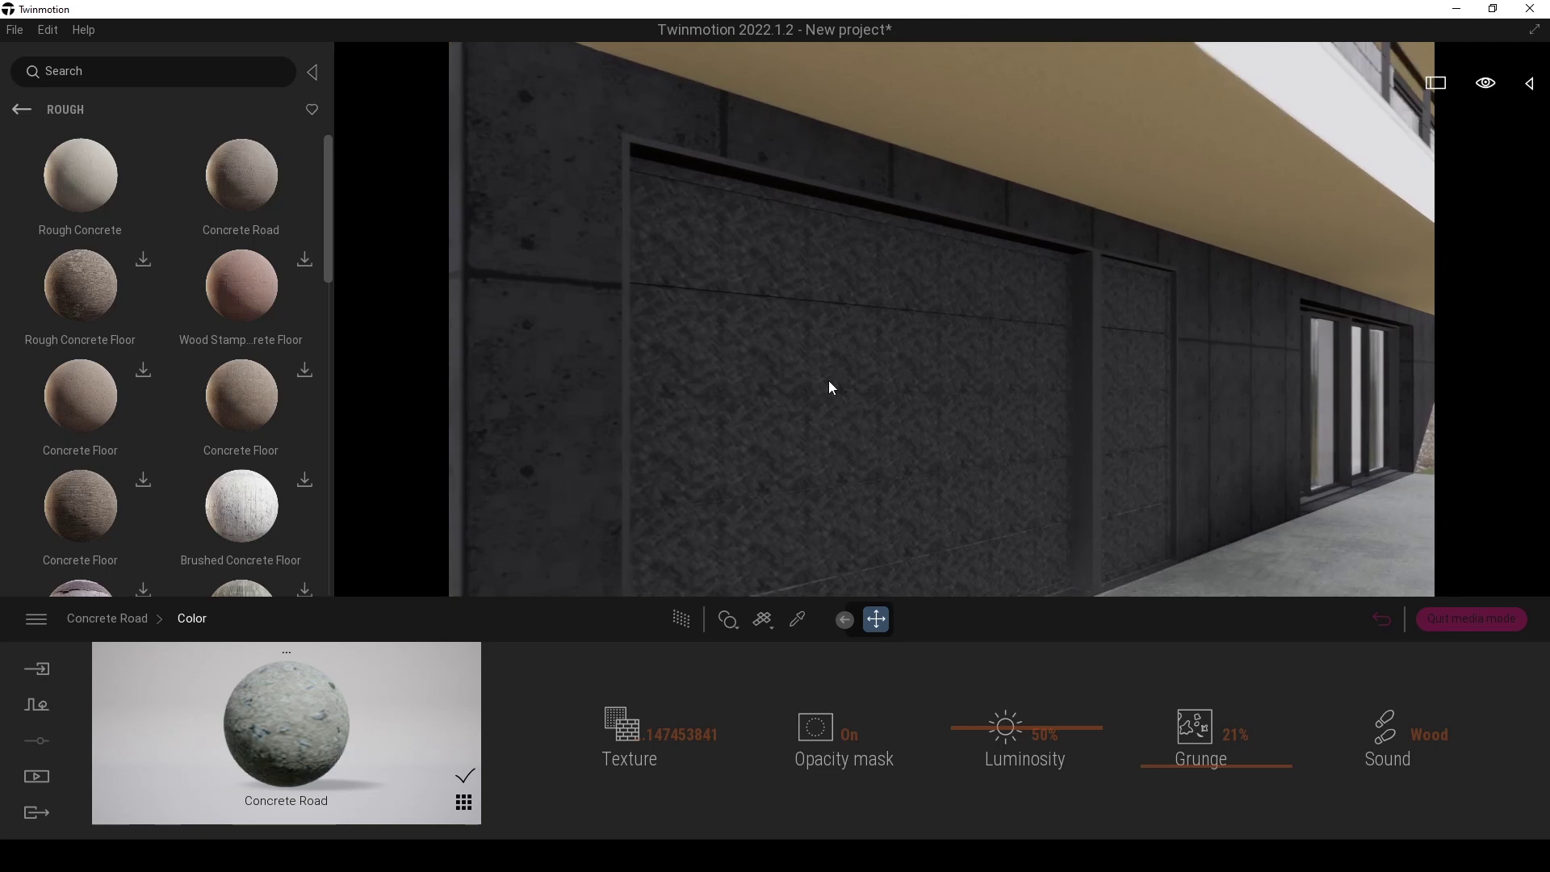
left_click(797, 622)
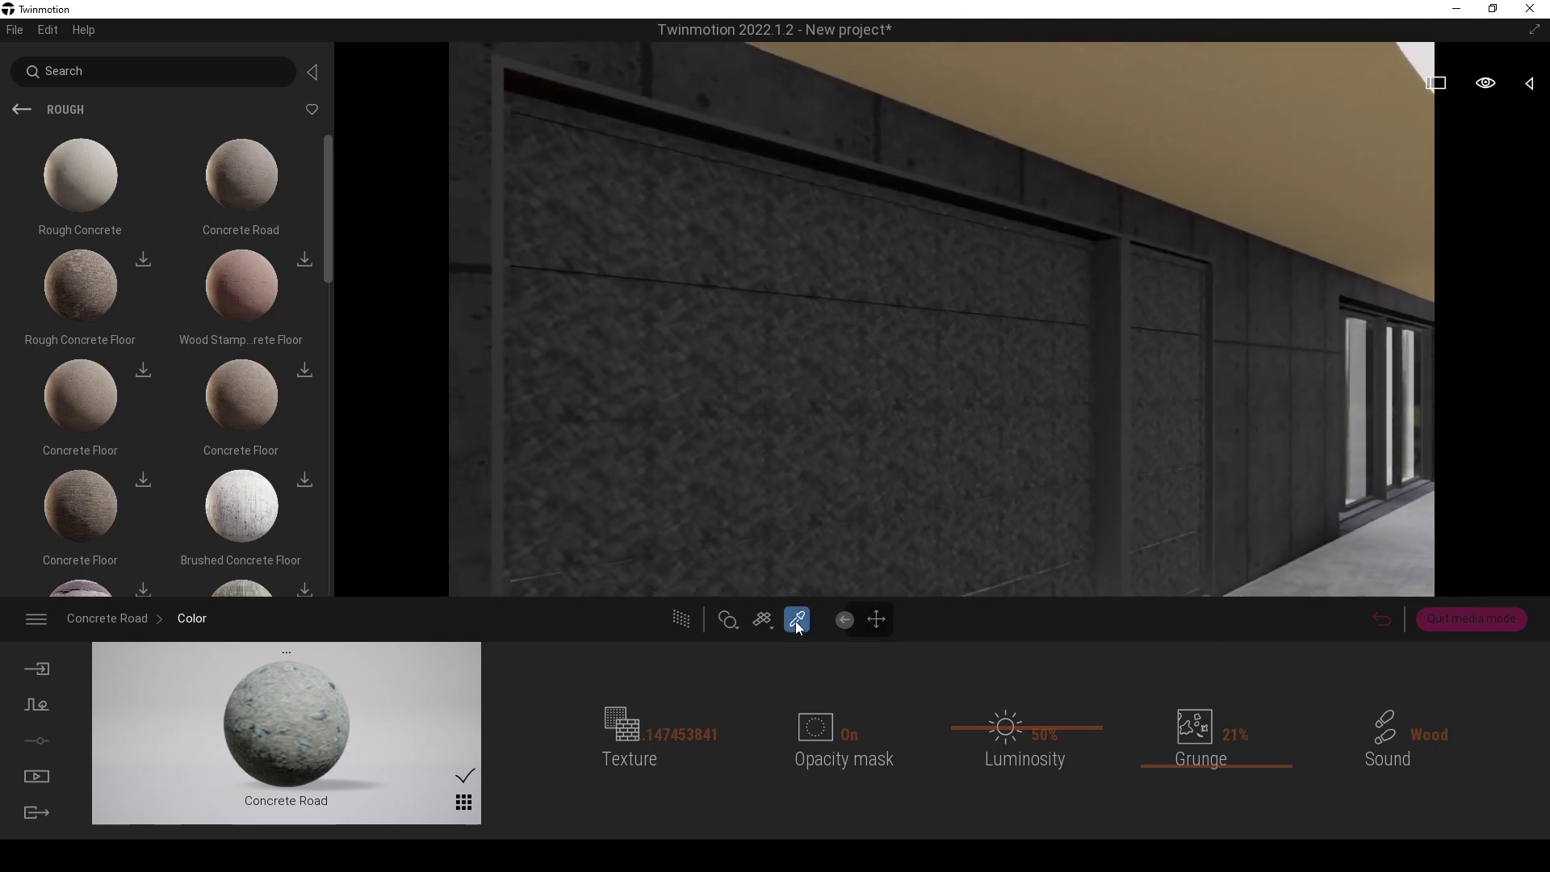
left_click(741, 440)
scroll(730, 439, "up", 2)
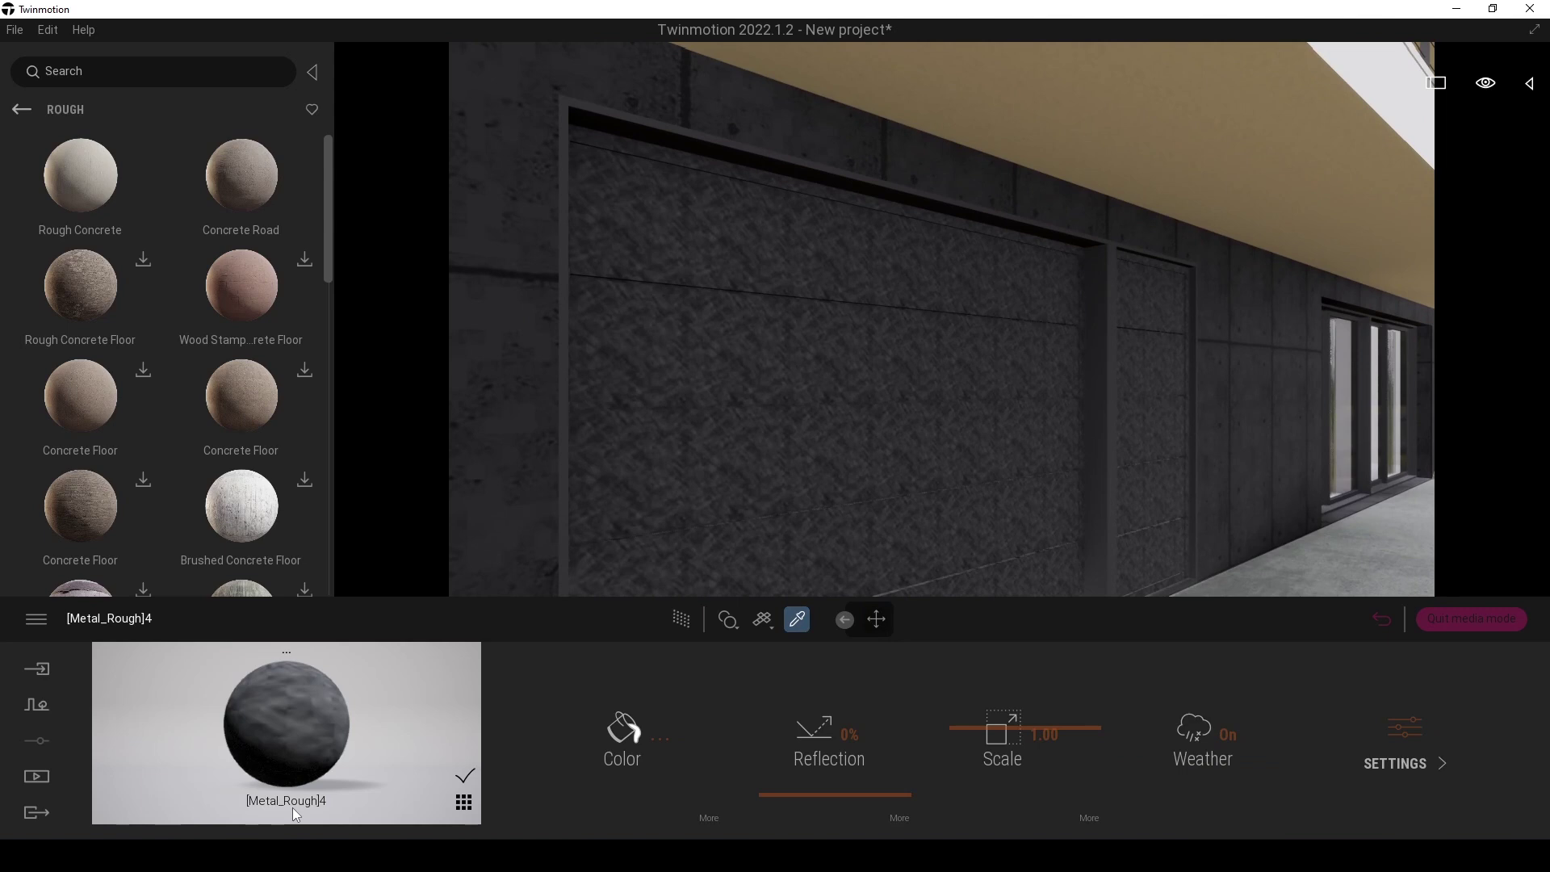
left_click(1382, 728)
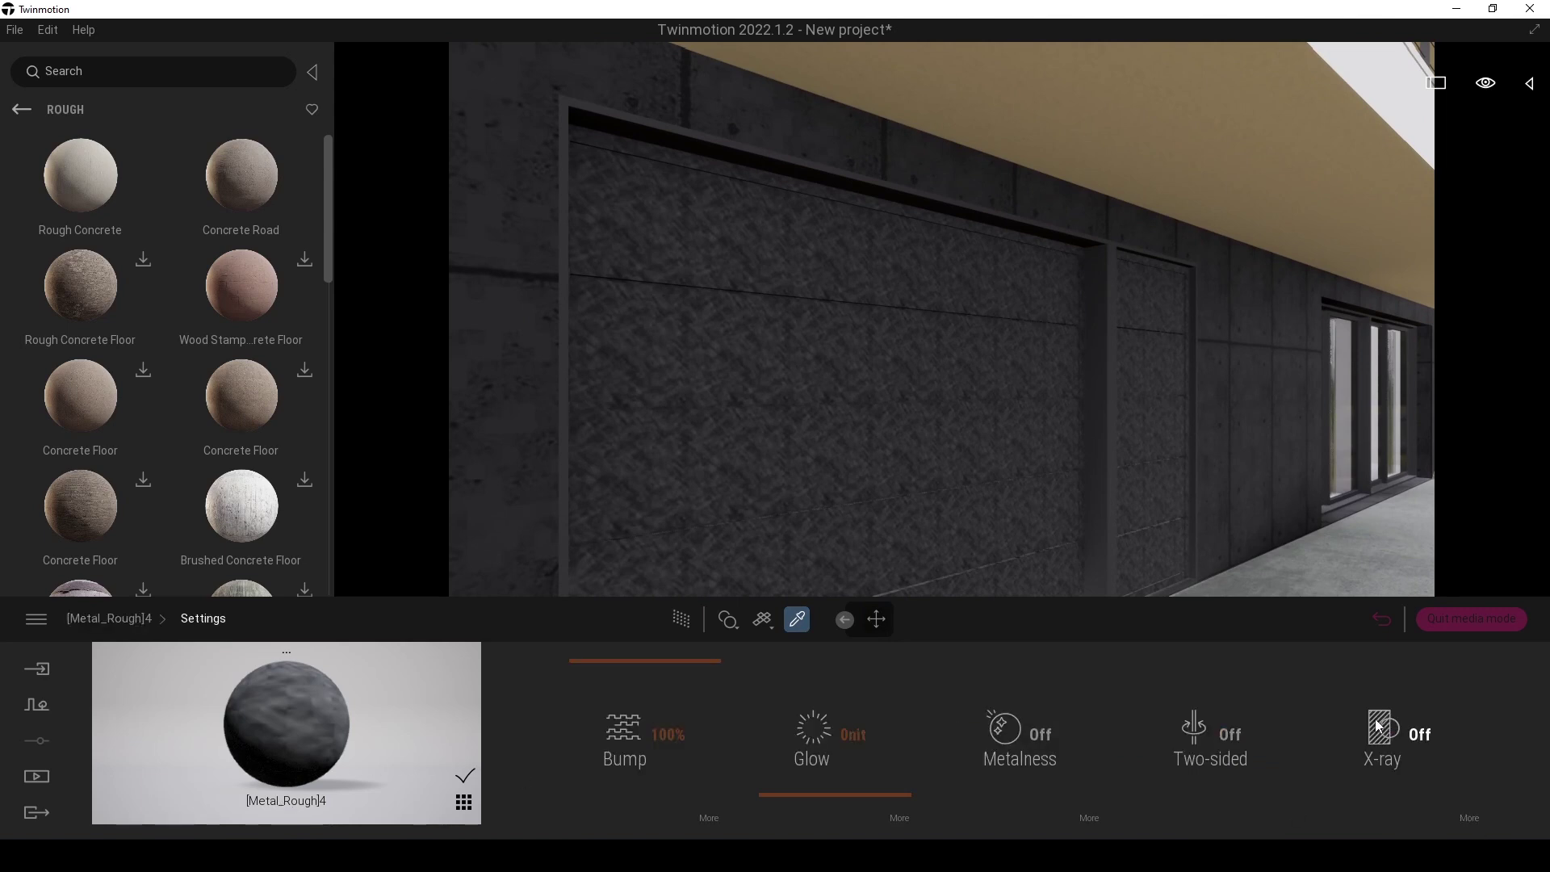
left_click(1044, 734)
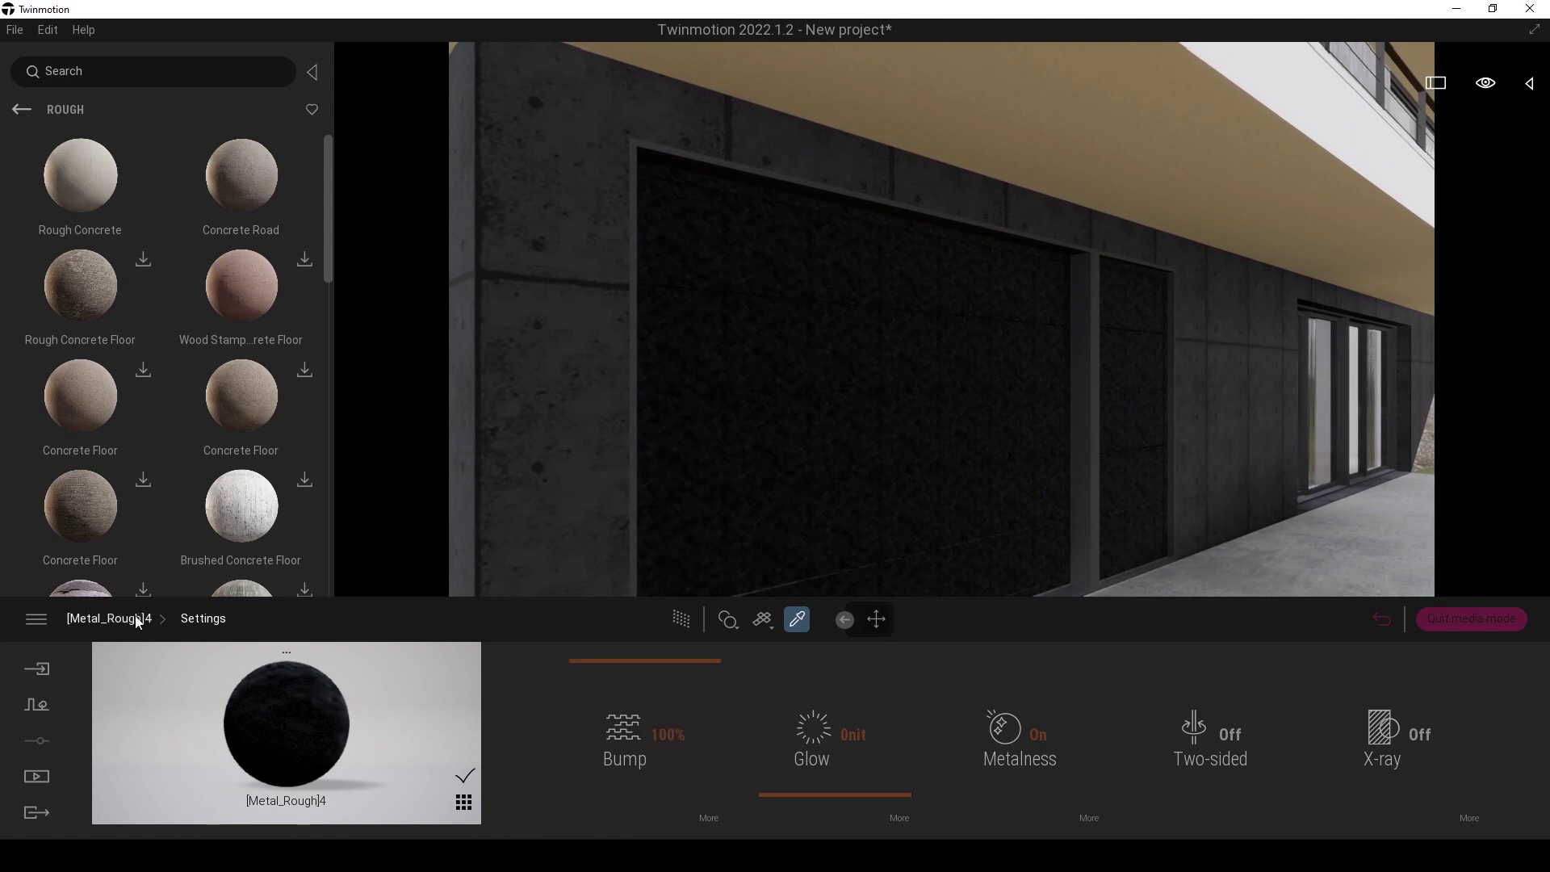
left_click(87, 618)
left_click(634, 747)
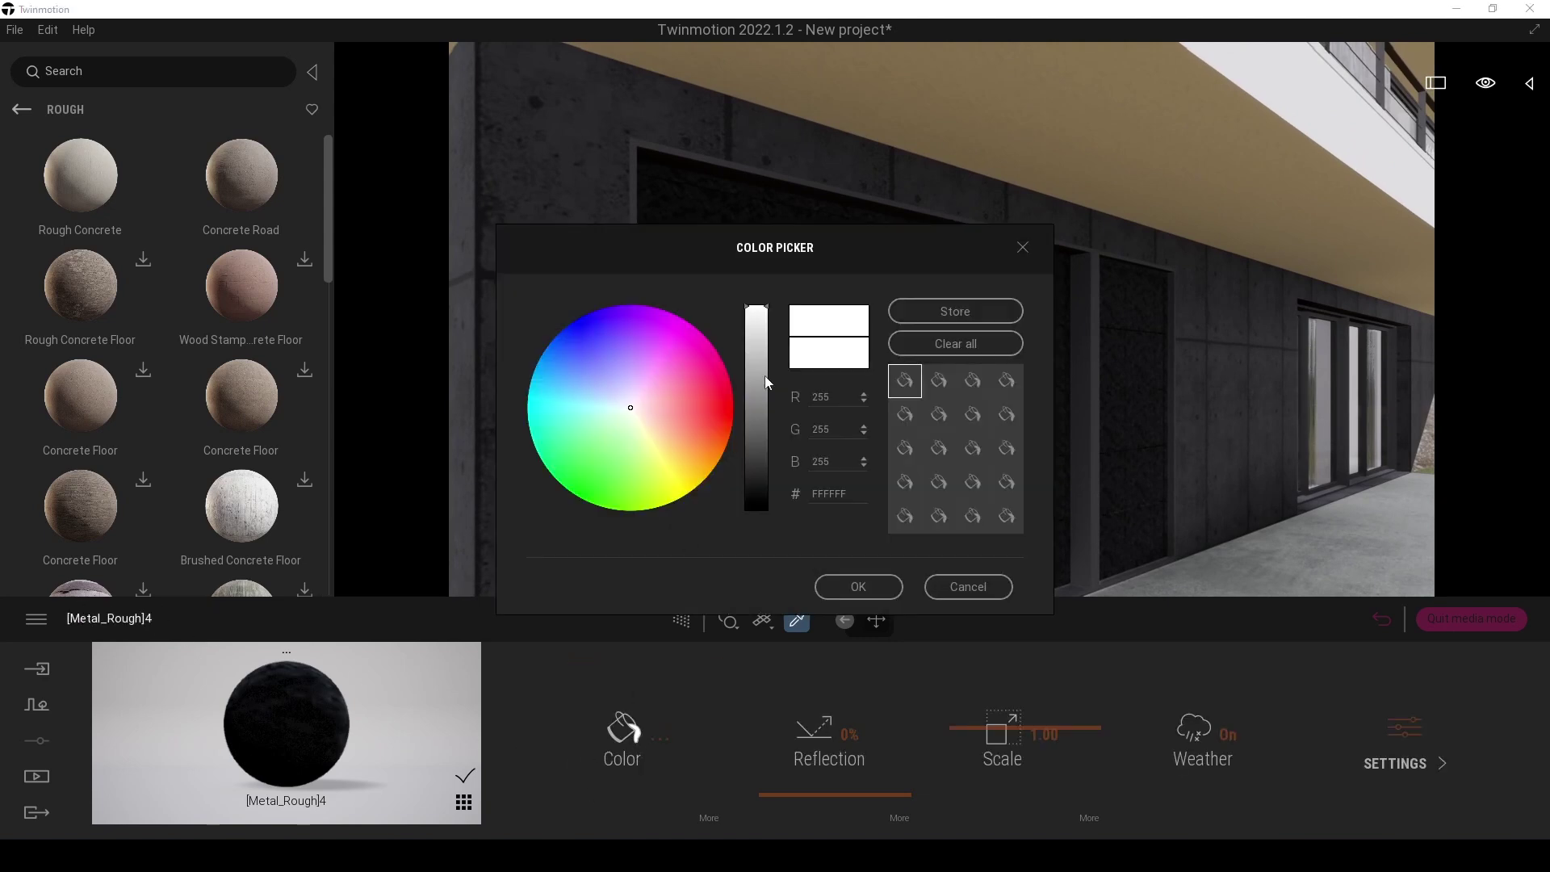
left_click(859, 587)
left_click_drag(789, 795, 803, 707)
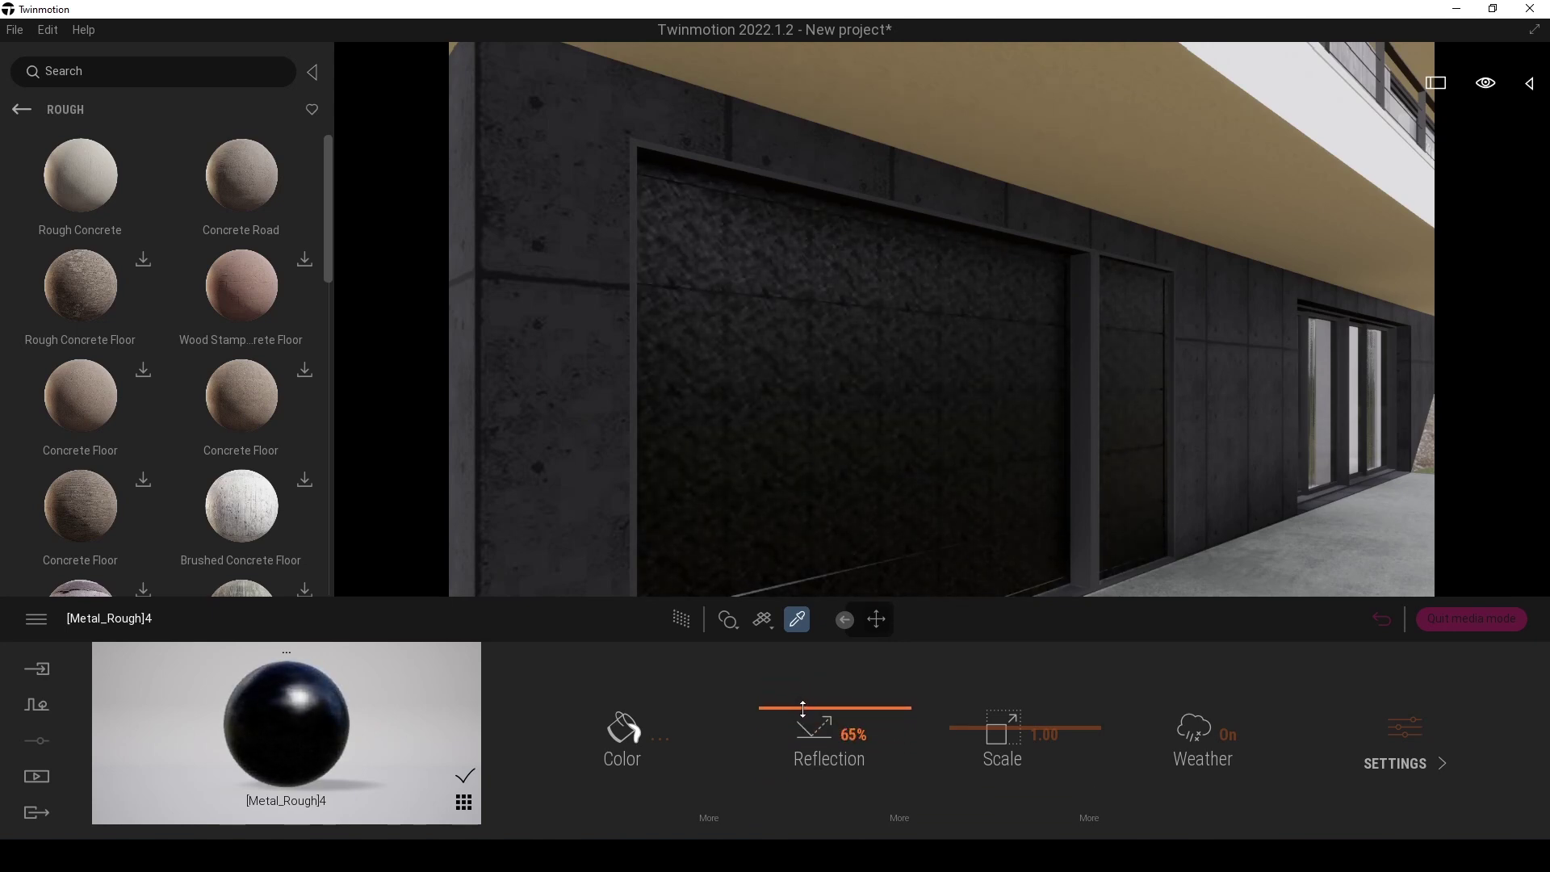
- Replace the garage doors' material with Brushed Steel from Quixel Megascans' bare metal surfaces
left_click(19, 110)
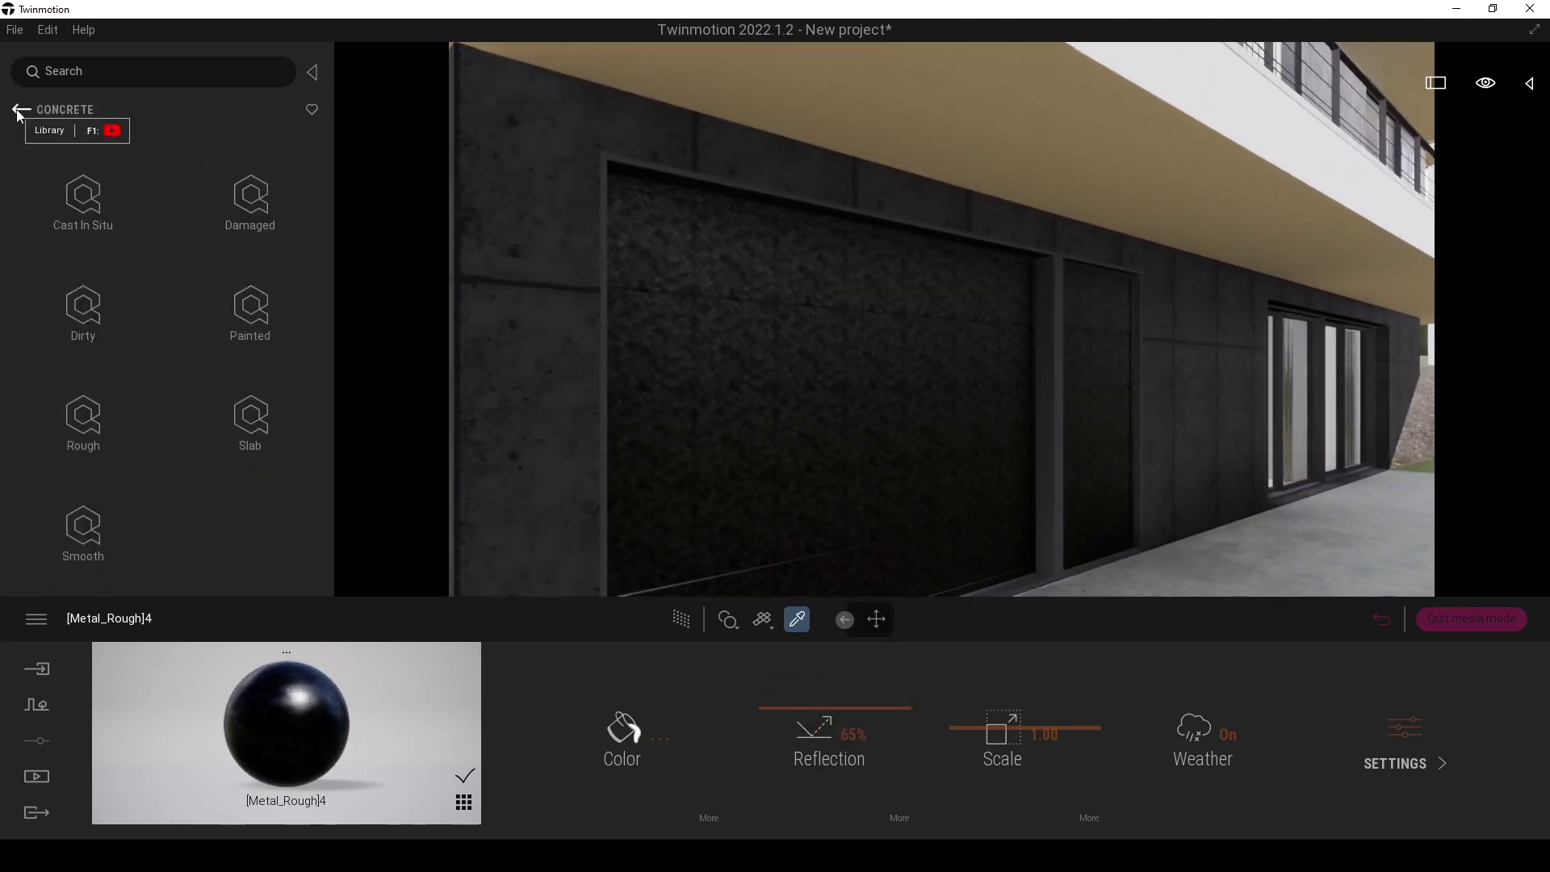
left_click(19, 111)
left_click(214, 260)
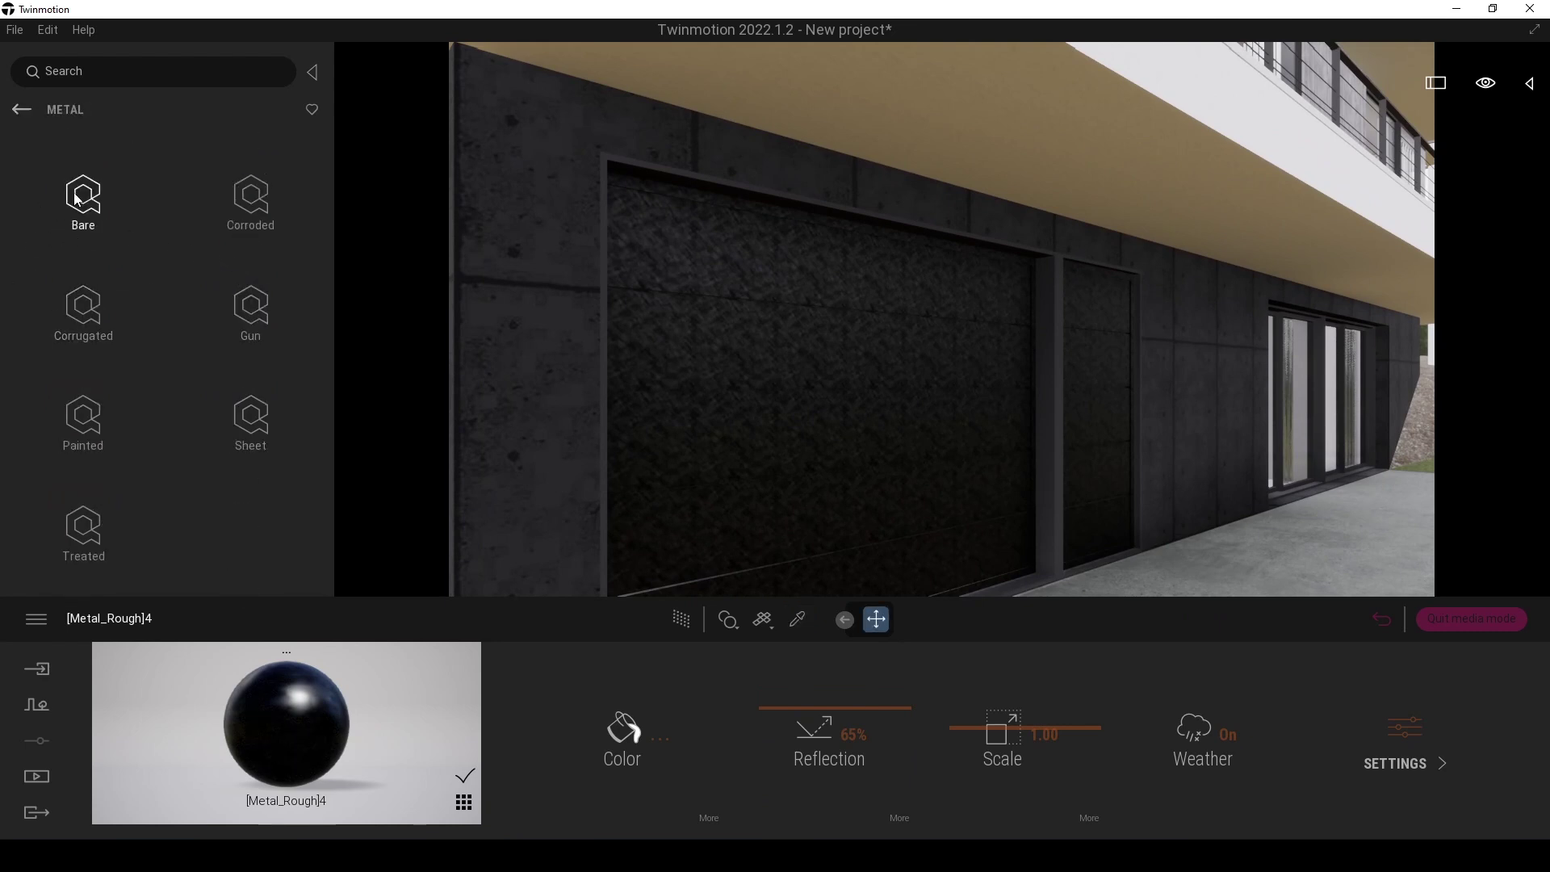
left_click(83, 197)
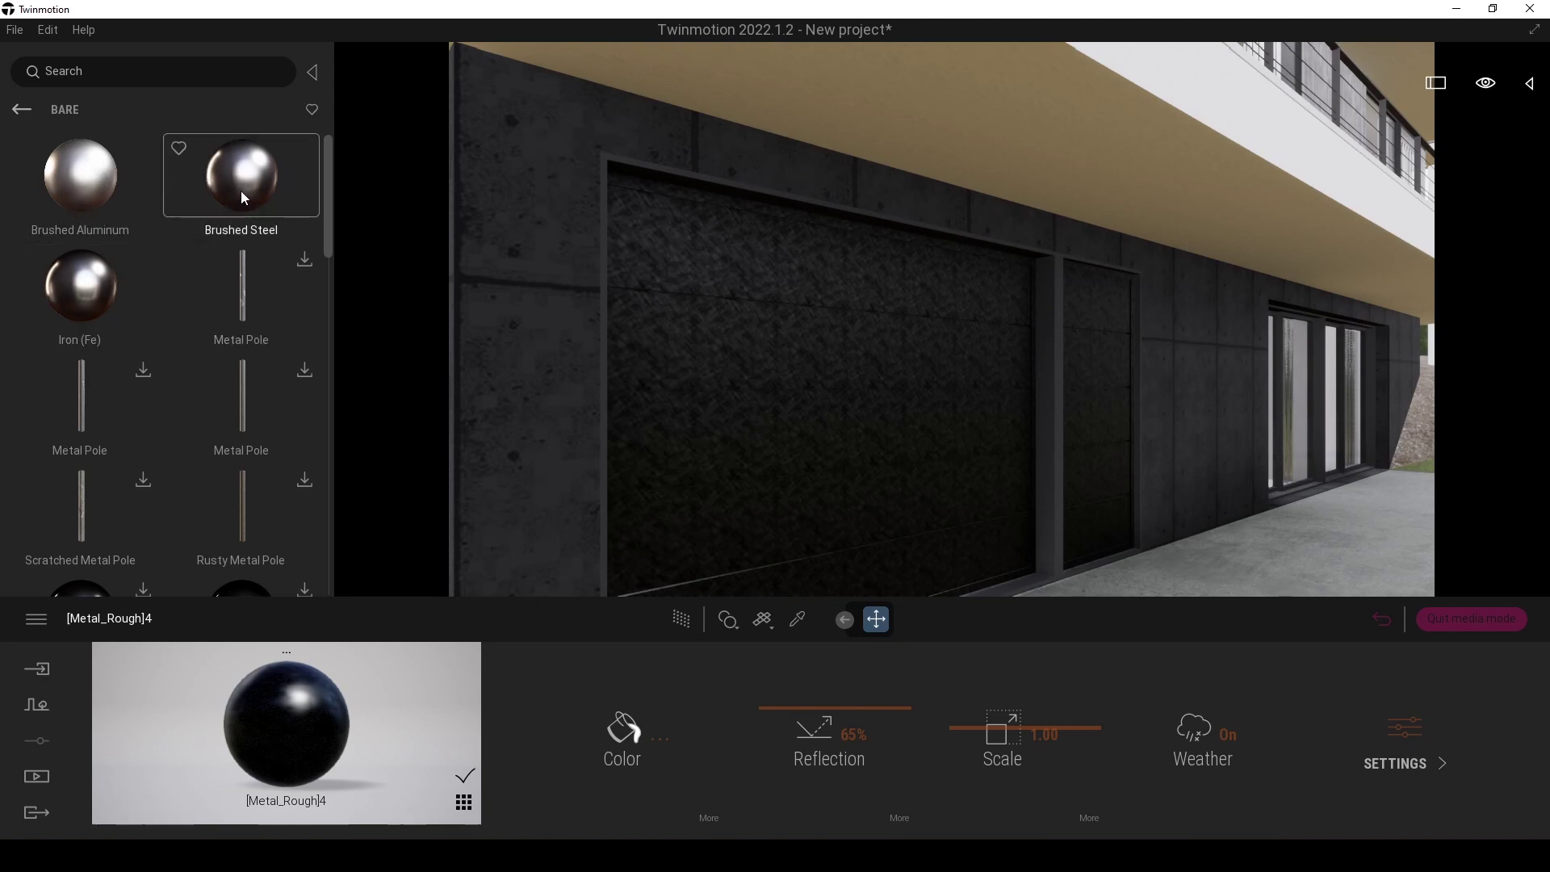
left_click_drag(226, 172, 748, 390)
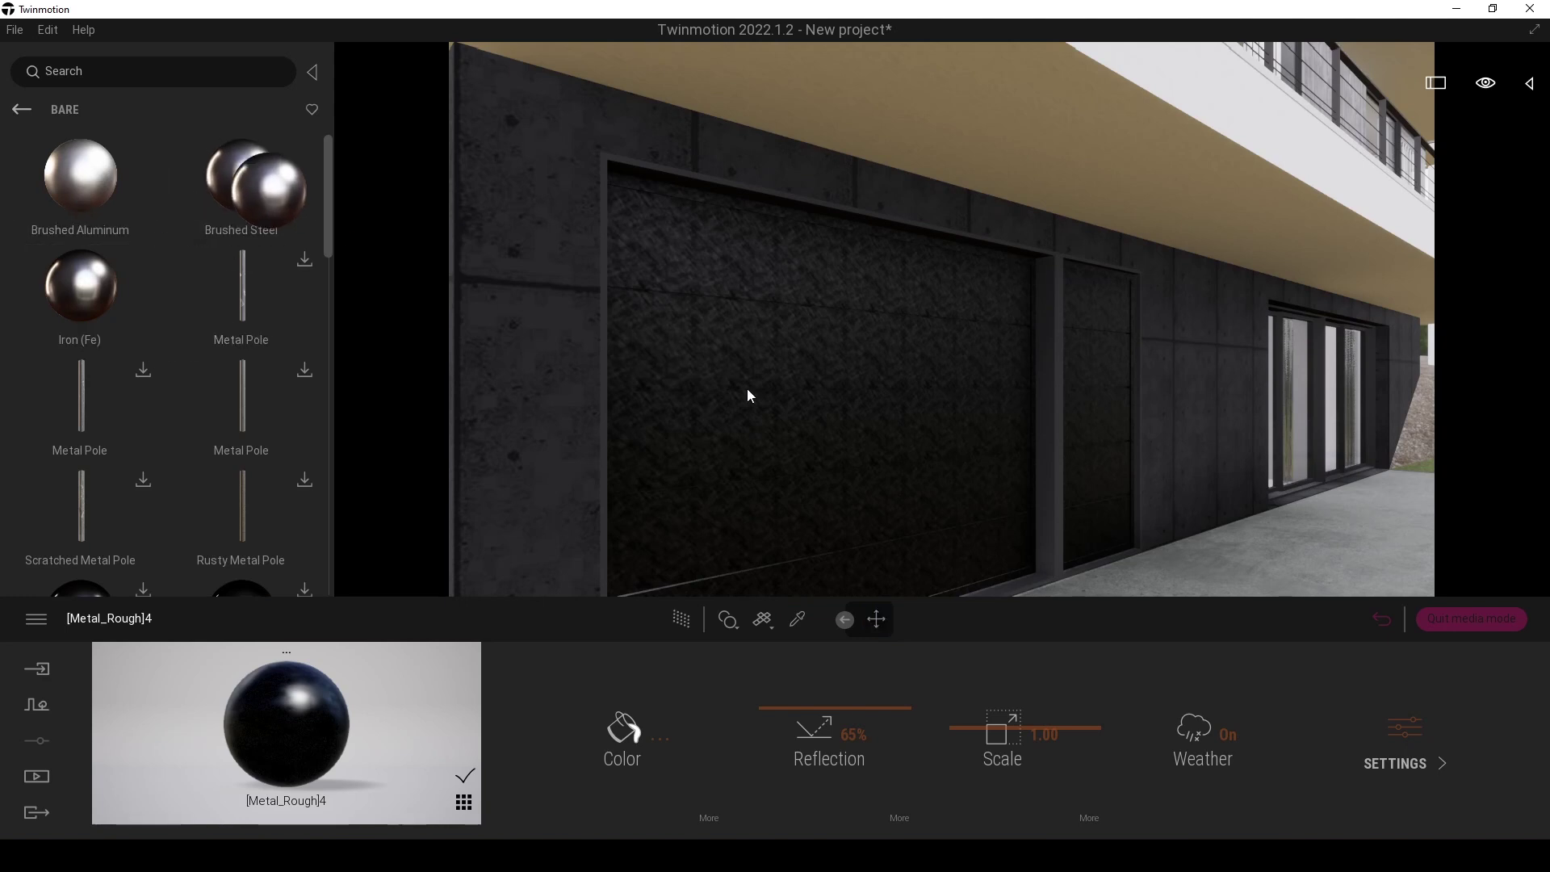
- Sample the balcony railing's Color_006 material, raise its reflection and make it metallic
mouse_move(748, 389)
right_mouse_down()
mouse_move(733, 384)
mouse_move(769, 383)
mouse_move(767, 370)
right_mouse_up()
key("s")
key("w")
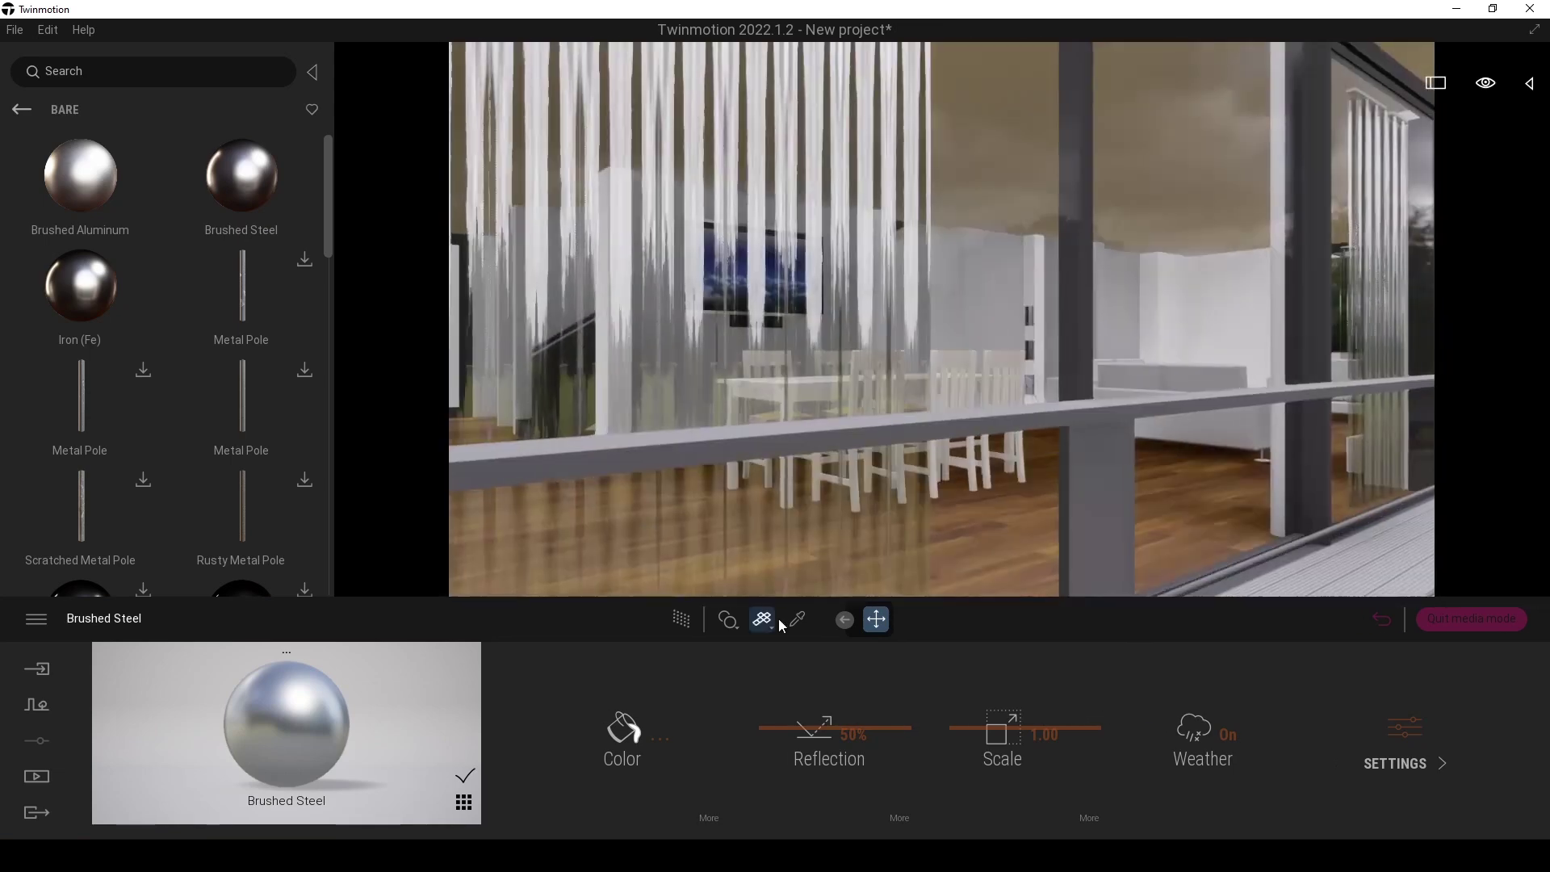
left_click(797, 619)
left_click(1102, 467)
mouse_move(814, 731)
left_mouse_down()
mouse_move(788, 787)
mouse_move(805, 671)
left_mouse_up()
left_click(1391, 733)
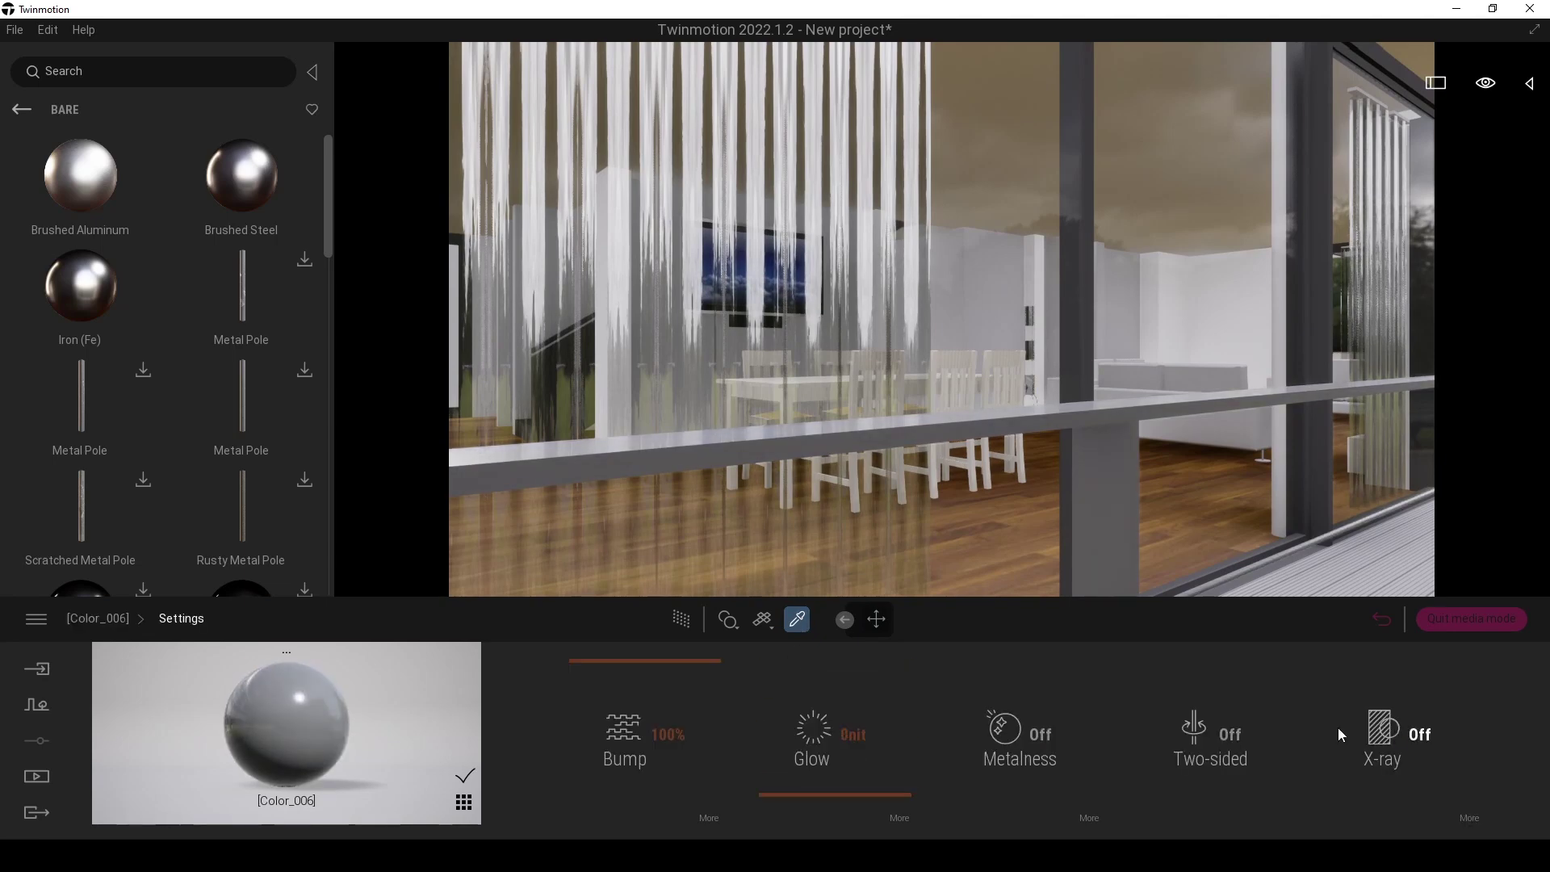
left_click(1022, 735)
key("s")
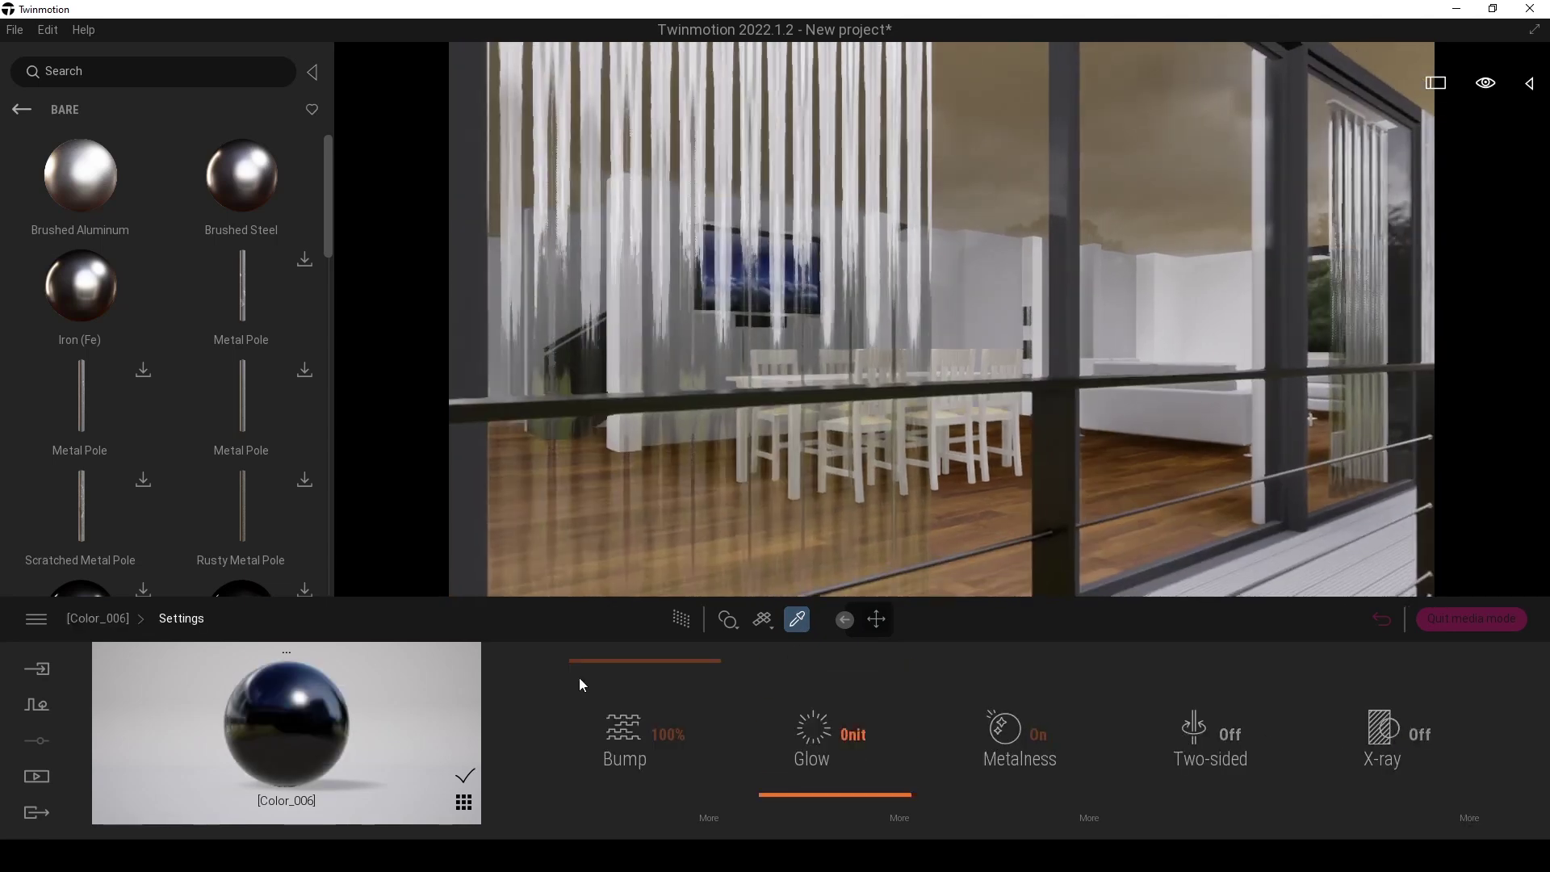
- Set the balcony railing material's reflection to 84% and lighten its grey colour
left_click(110, 619)
left_click_drag(782, 695, 788, 684)
left_click(622, 734)
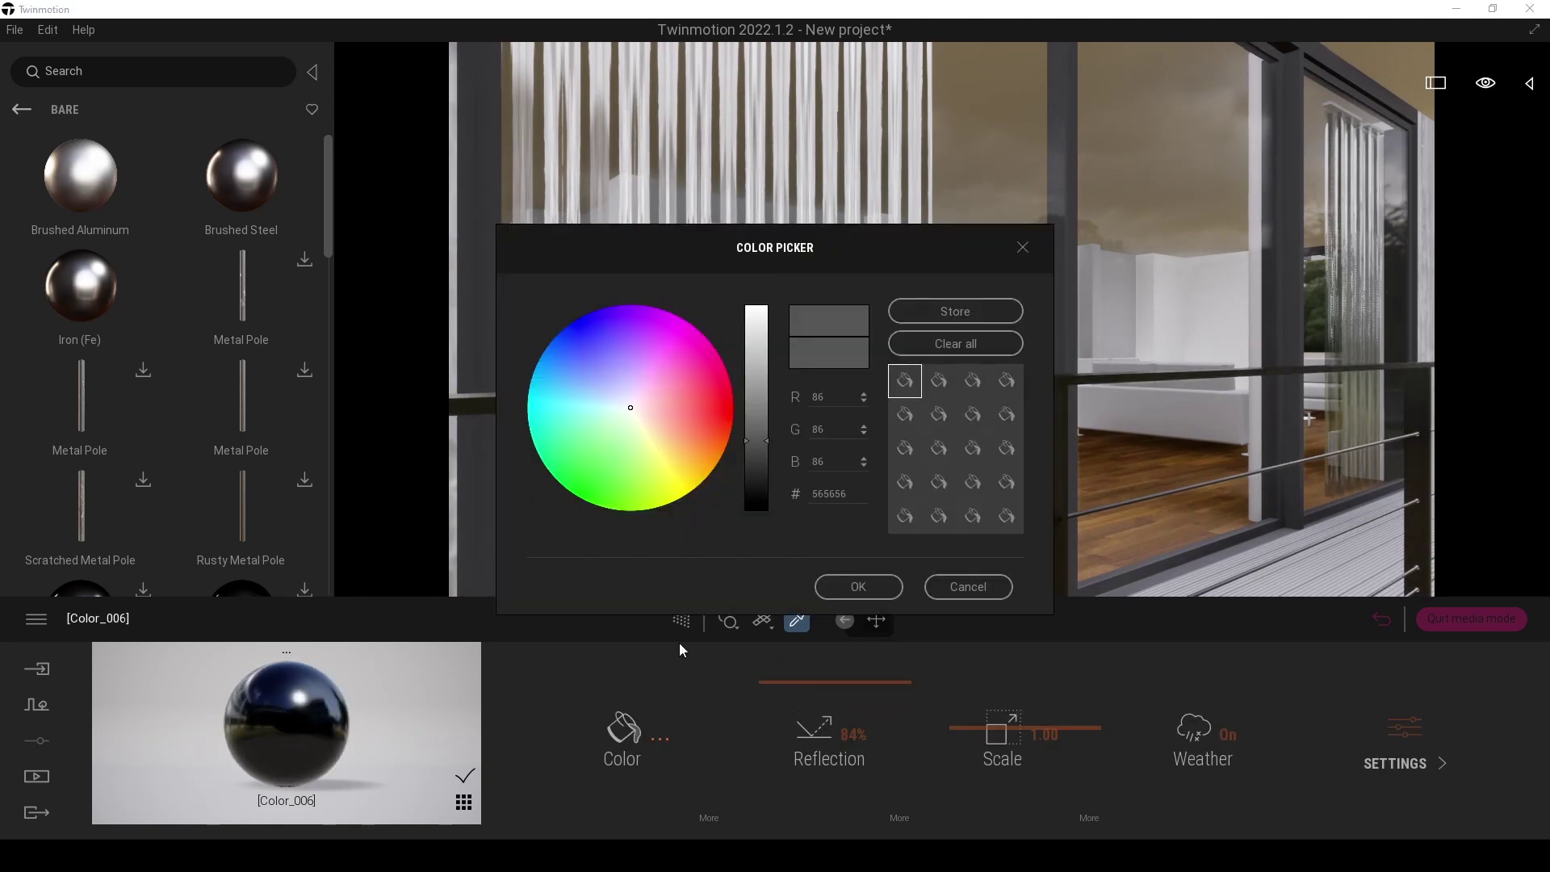
left_click_drag(750, 375, 760, 360)
left_click(859, 587)
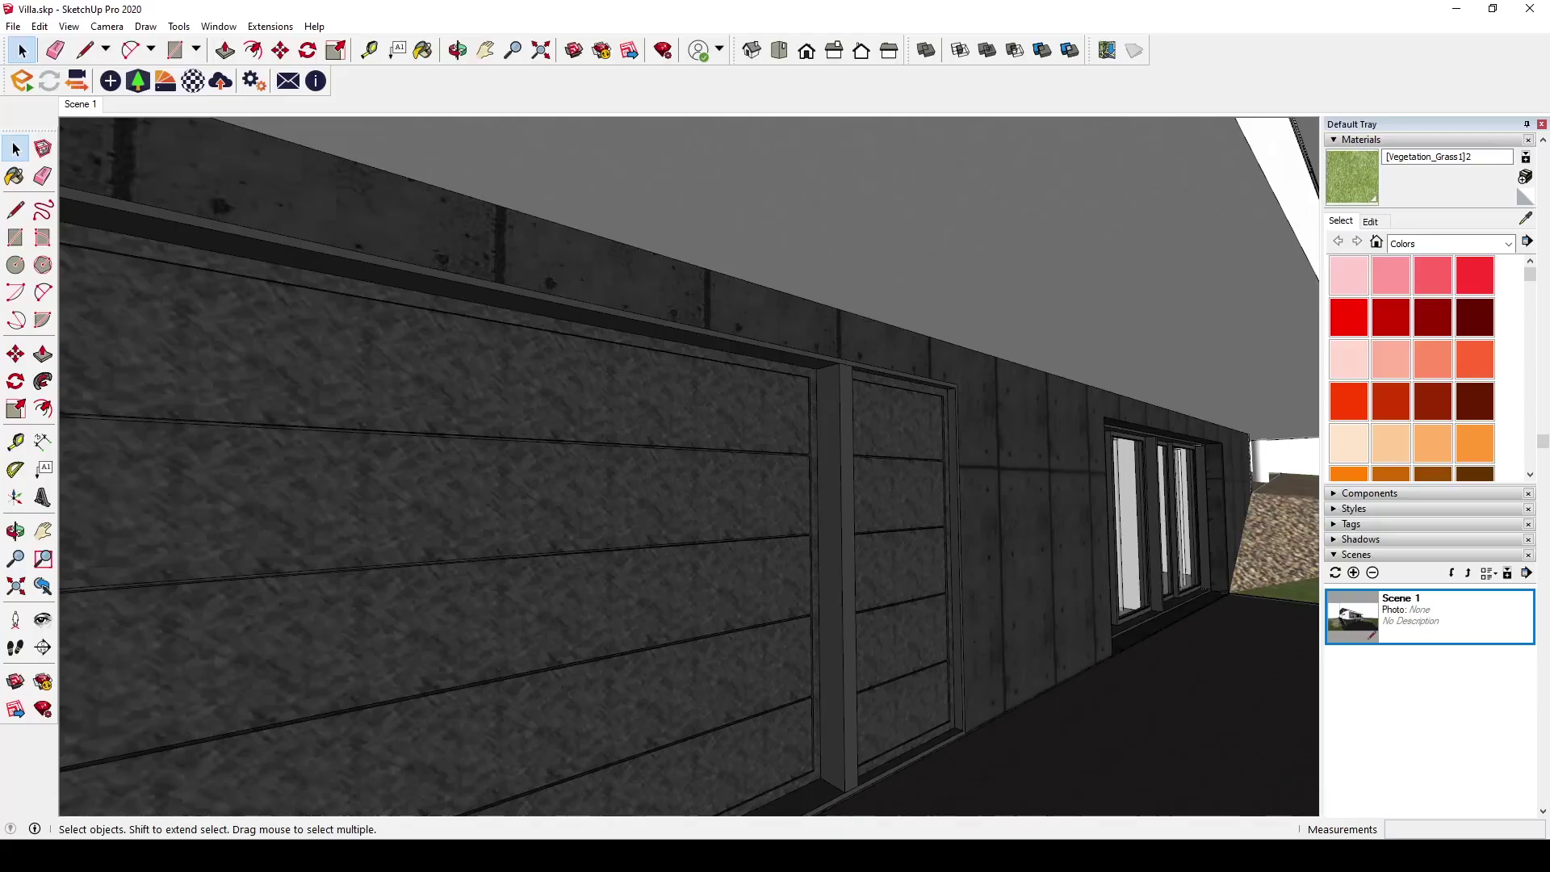
- Switch to SketchUp and examine the wood-clad wall beside the upper-floor windows
scroll(674, 563, "down", 6)
mouse_move(815, 218)
middle_mouse_down("shift")
mouse_move(830, 287)
mouse_move(759, 488)
middle_mouse_up("shift")
scroll(749, 488, "up", 8)
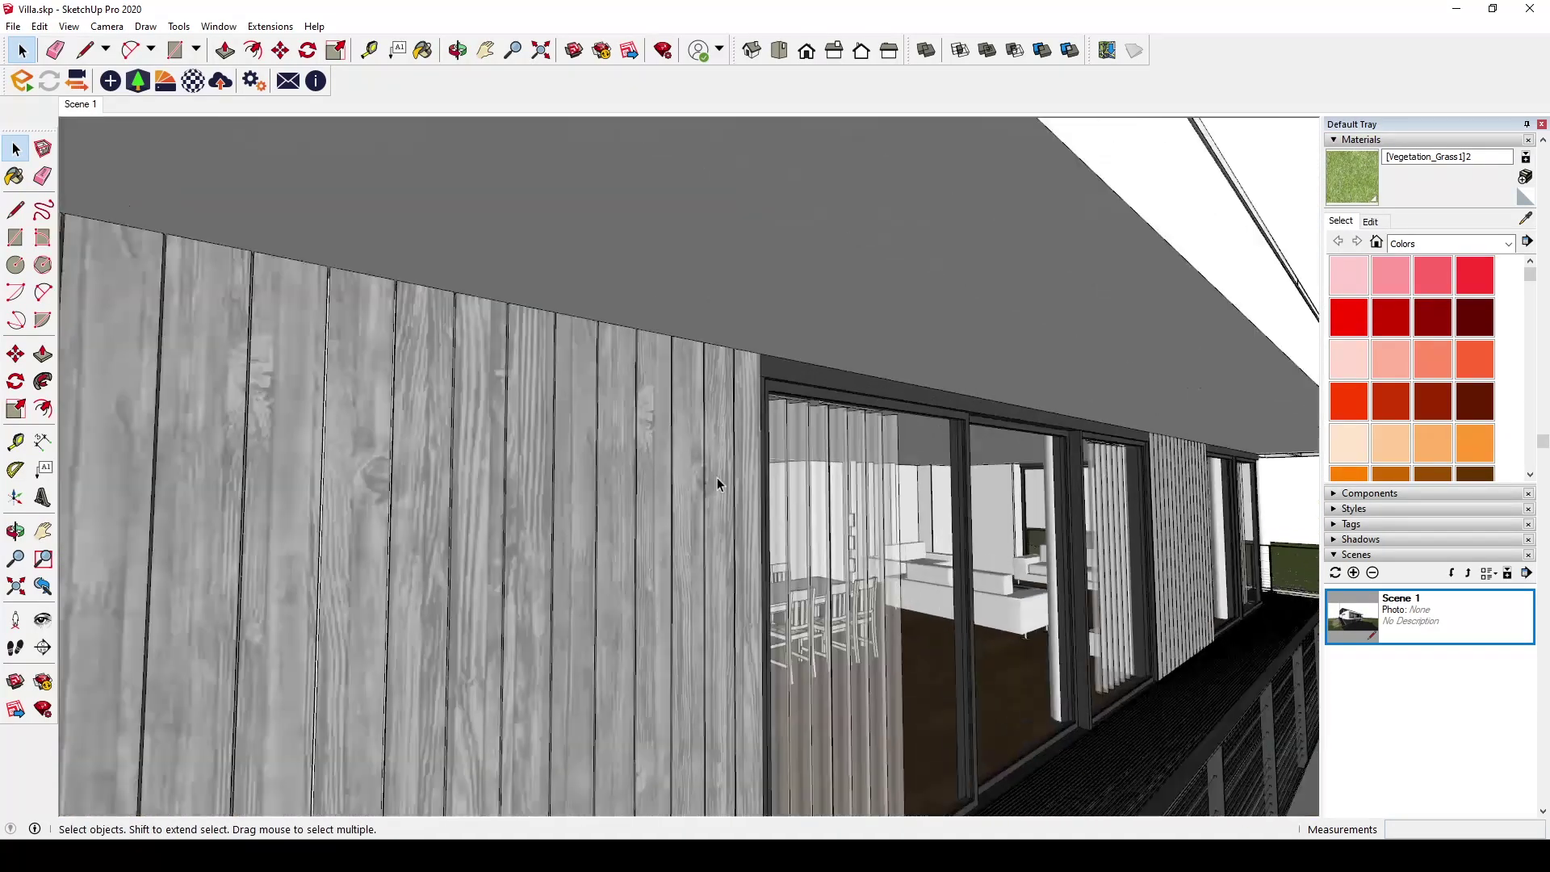
scroll(645, 459, "up", 2)
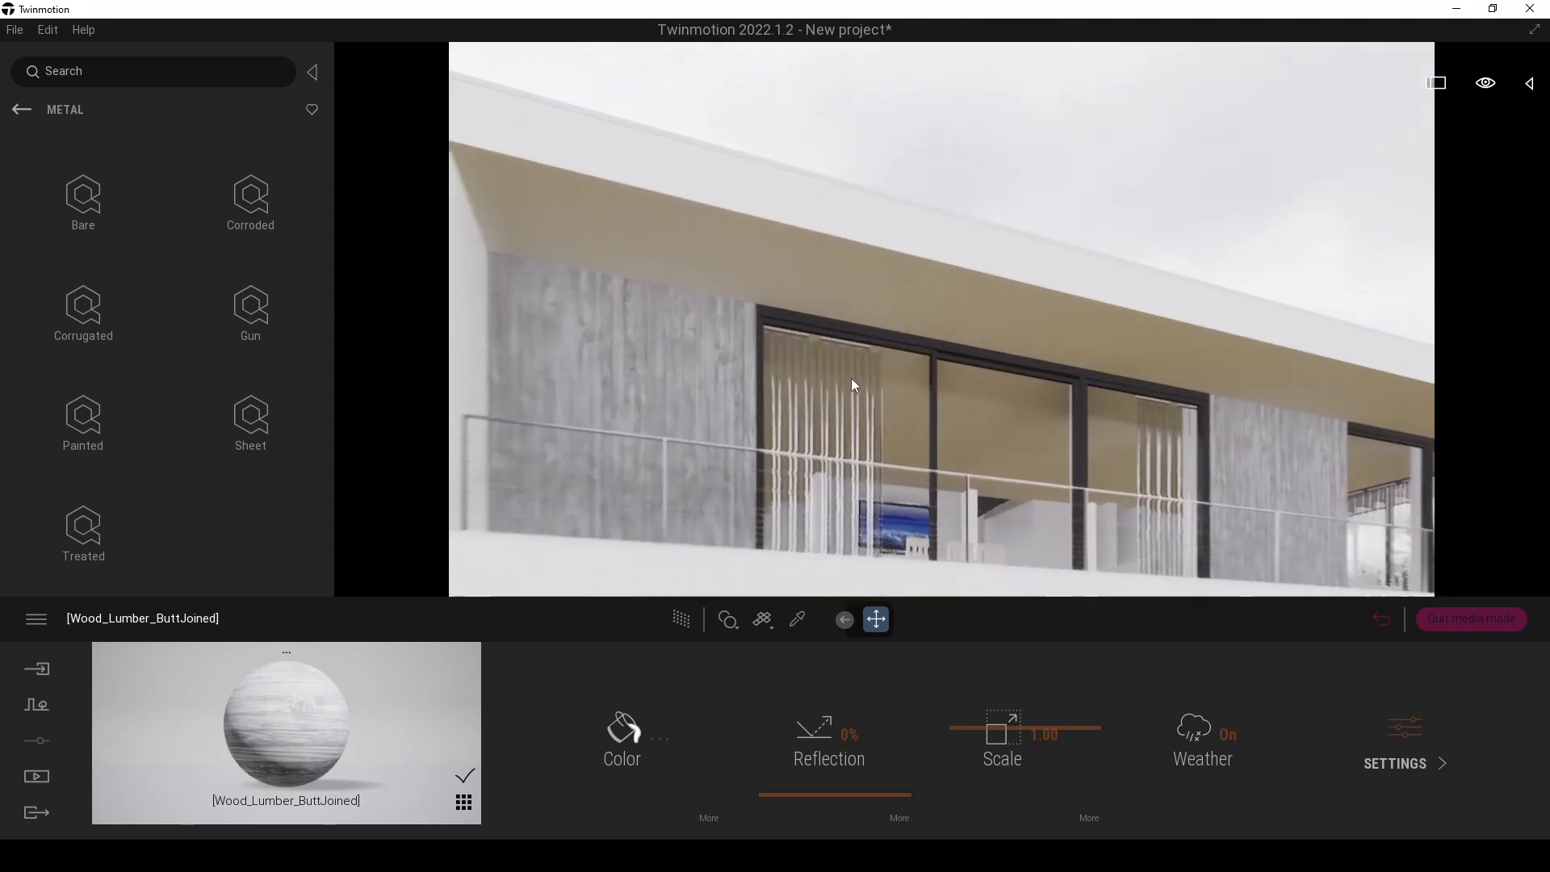
- Switch back to Twinmotion and set the reflection of the upper-floor wood cladding to 76%
left_click(797, 619)
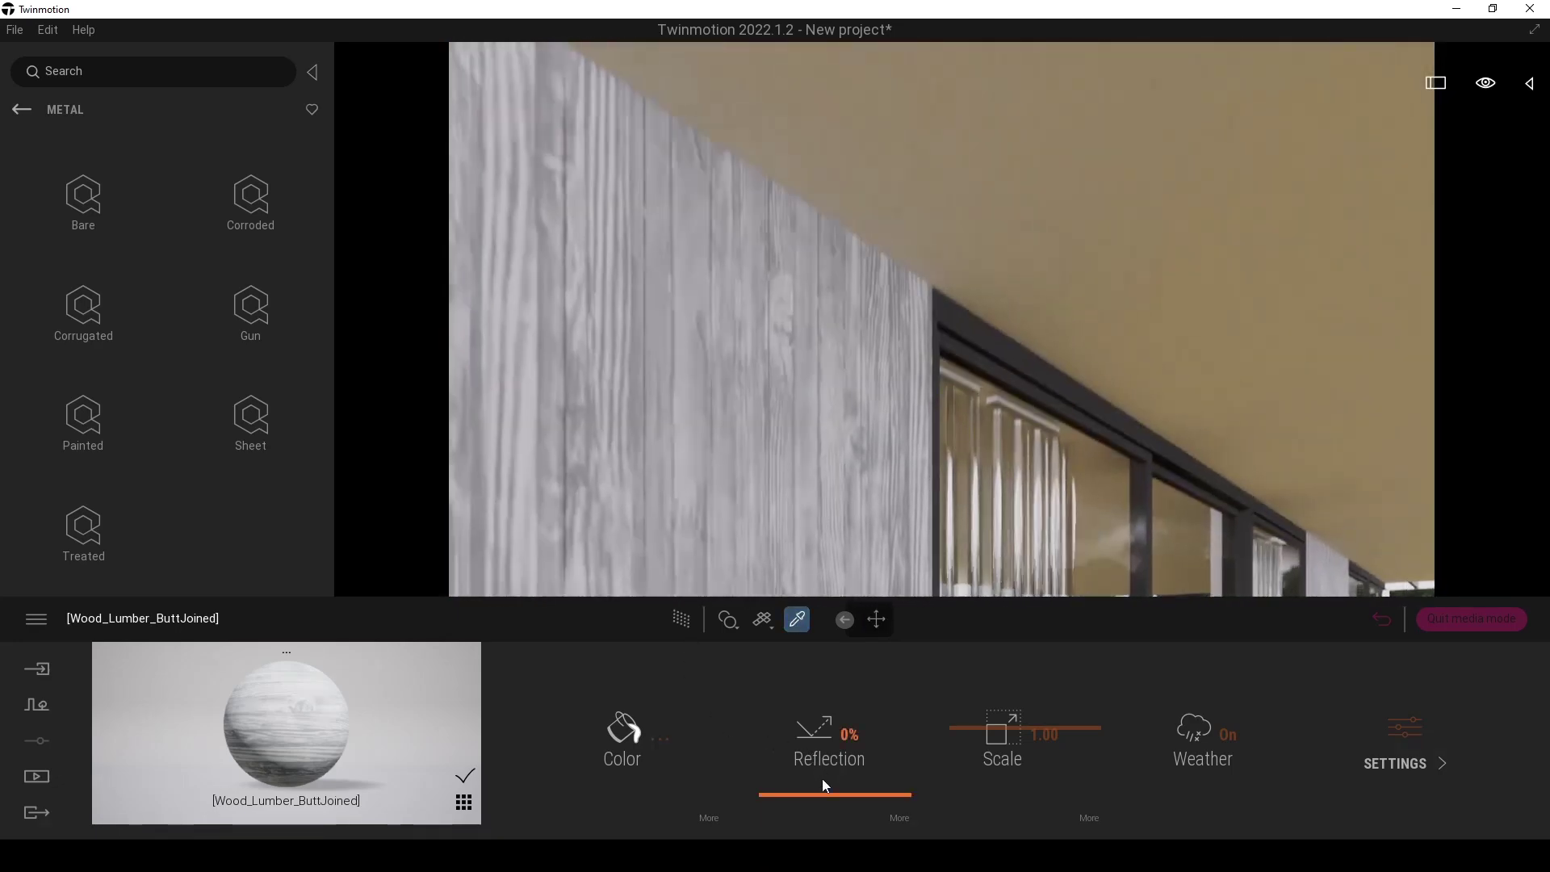
left_click_drag(817, 796, 828, 675)
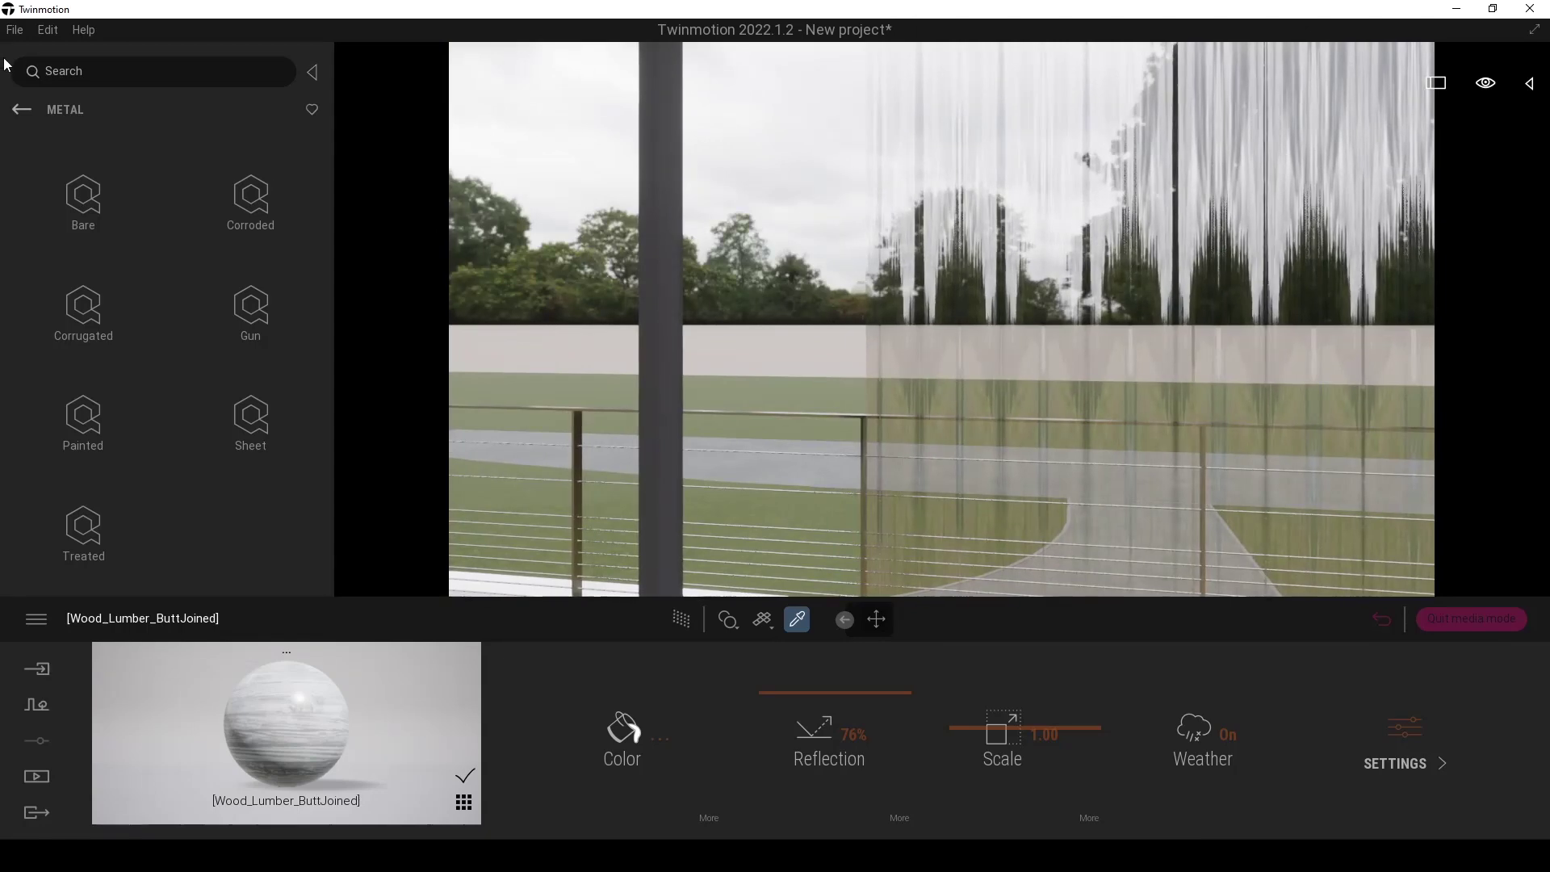
- Apply the White styrofoam material from the translucent materials to the upper-floor curtains
left_click(18, 110)
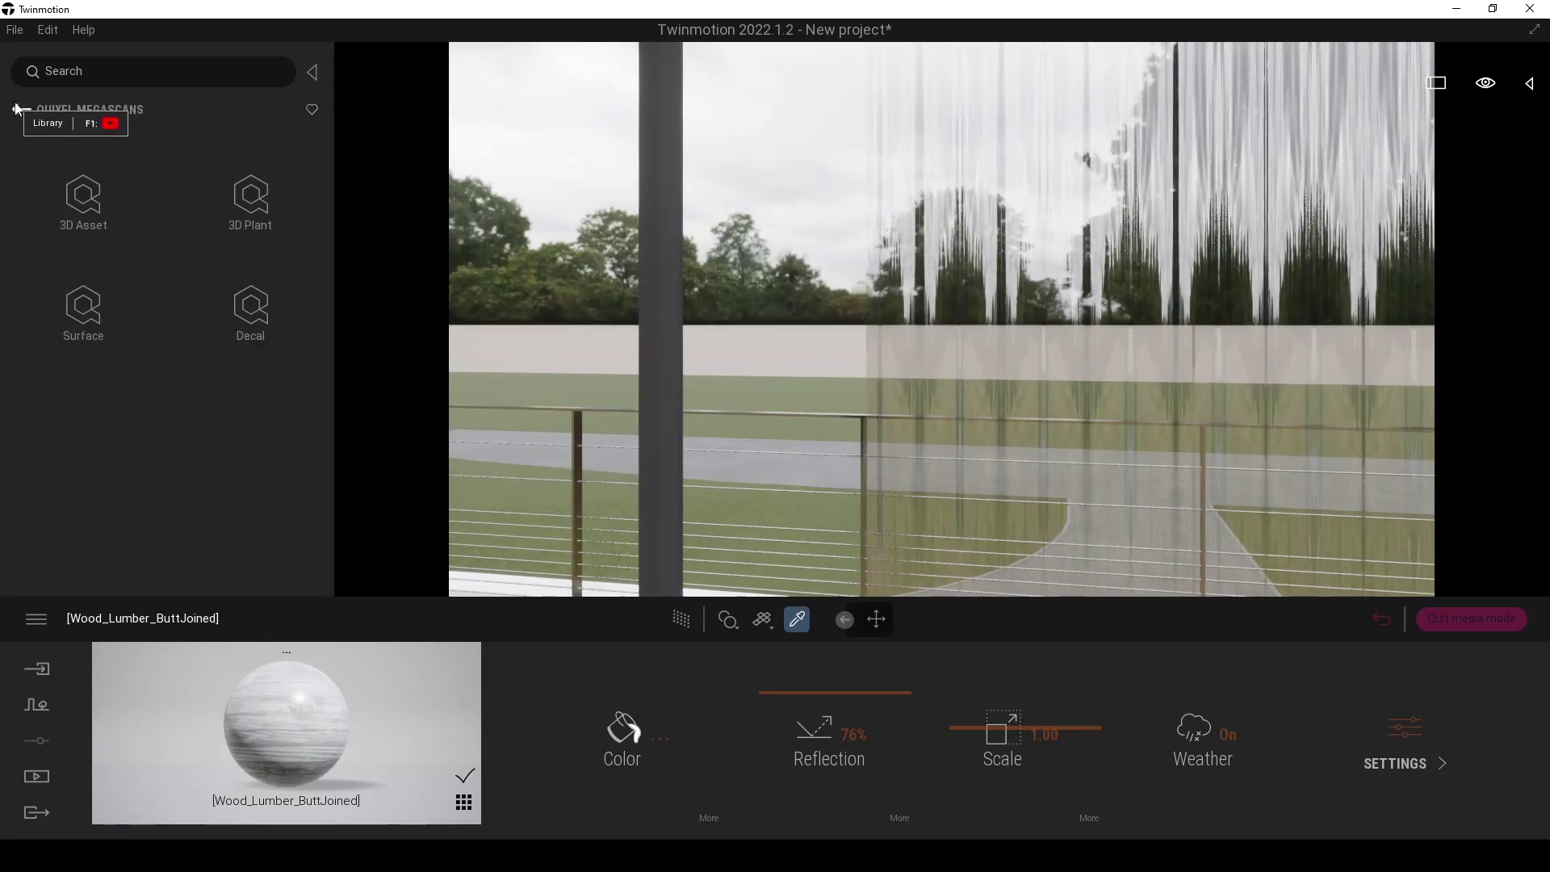
left_click(18, 110)
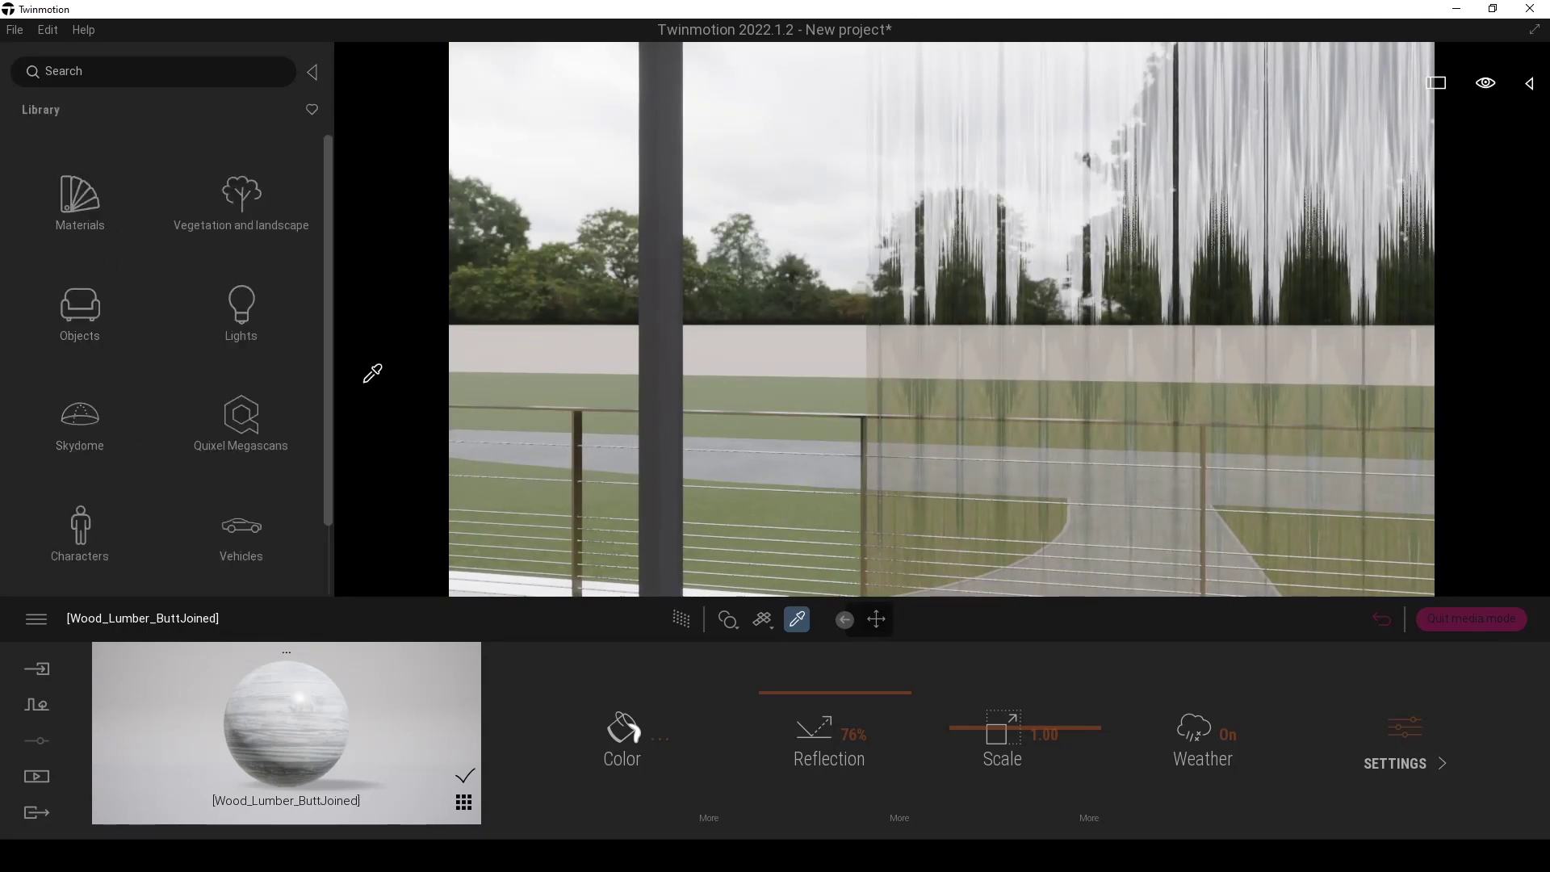
left_click(80, 198)
scroll(198, 387, "down", 3)
scroll(179, 386, "down", 5)
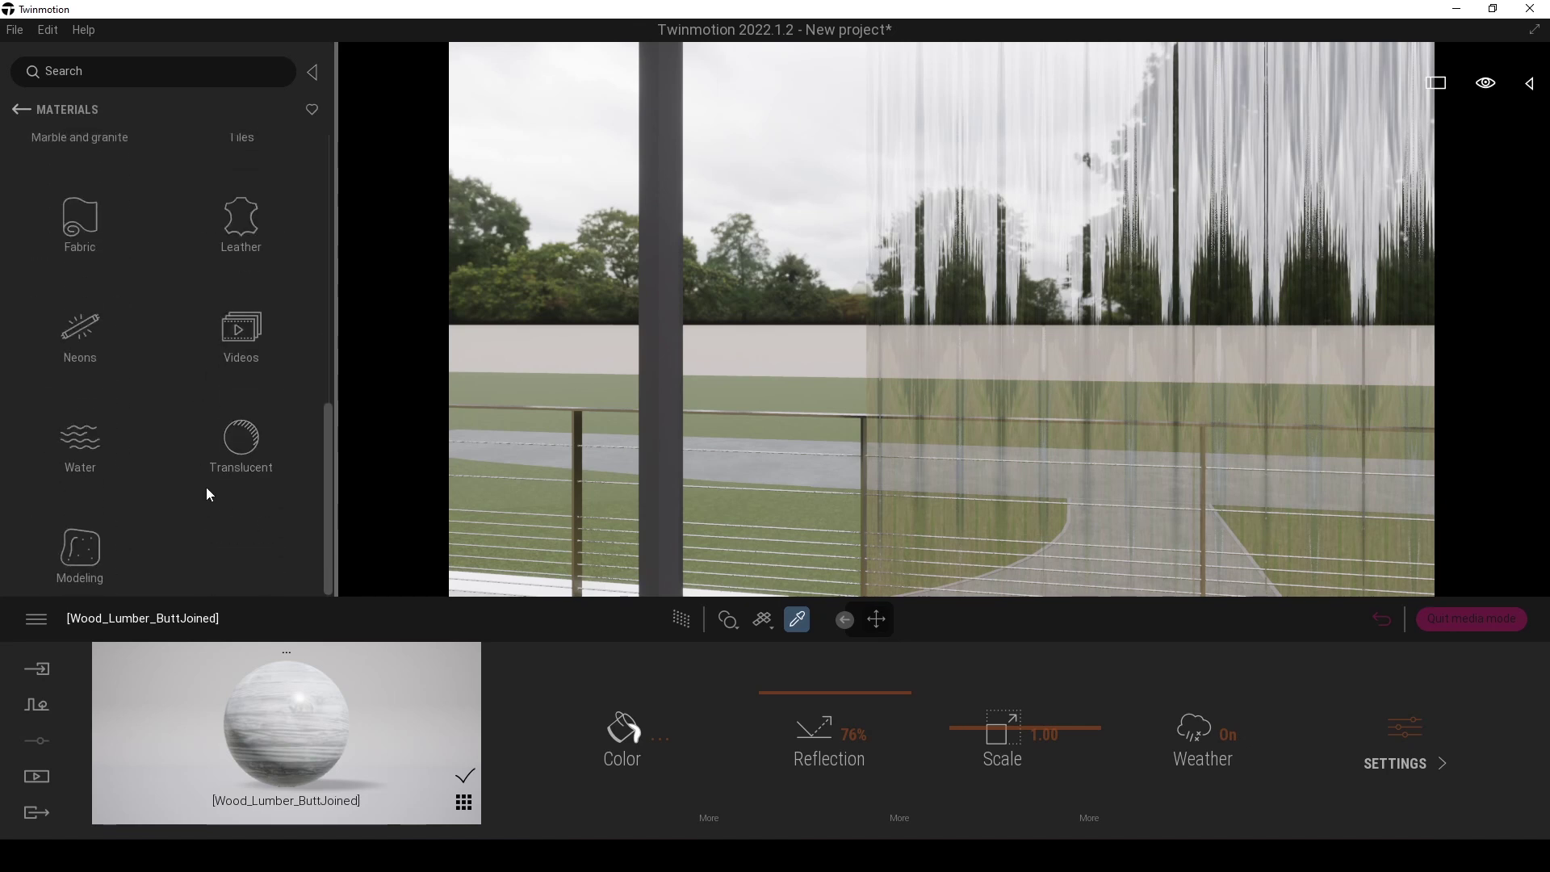
left_click(236, 456)
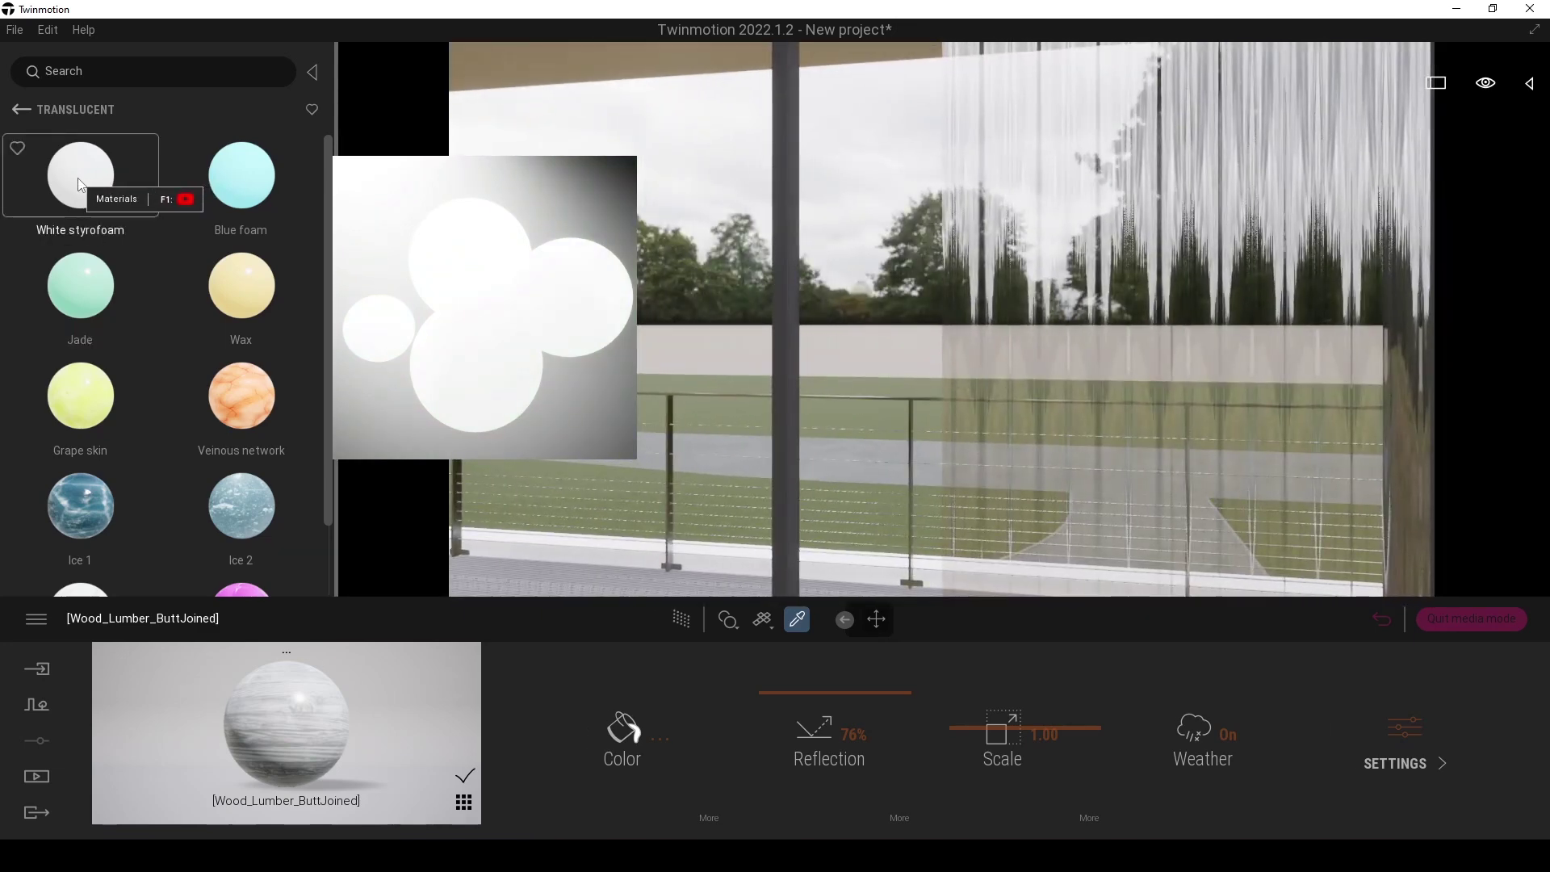
left_click_drag(80, 184, 976, 353)
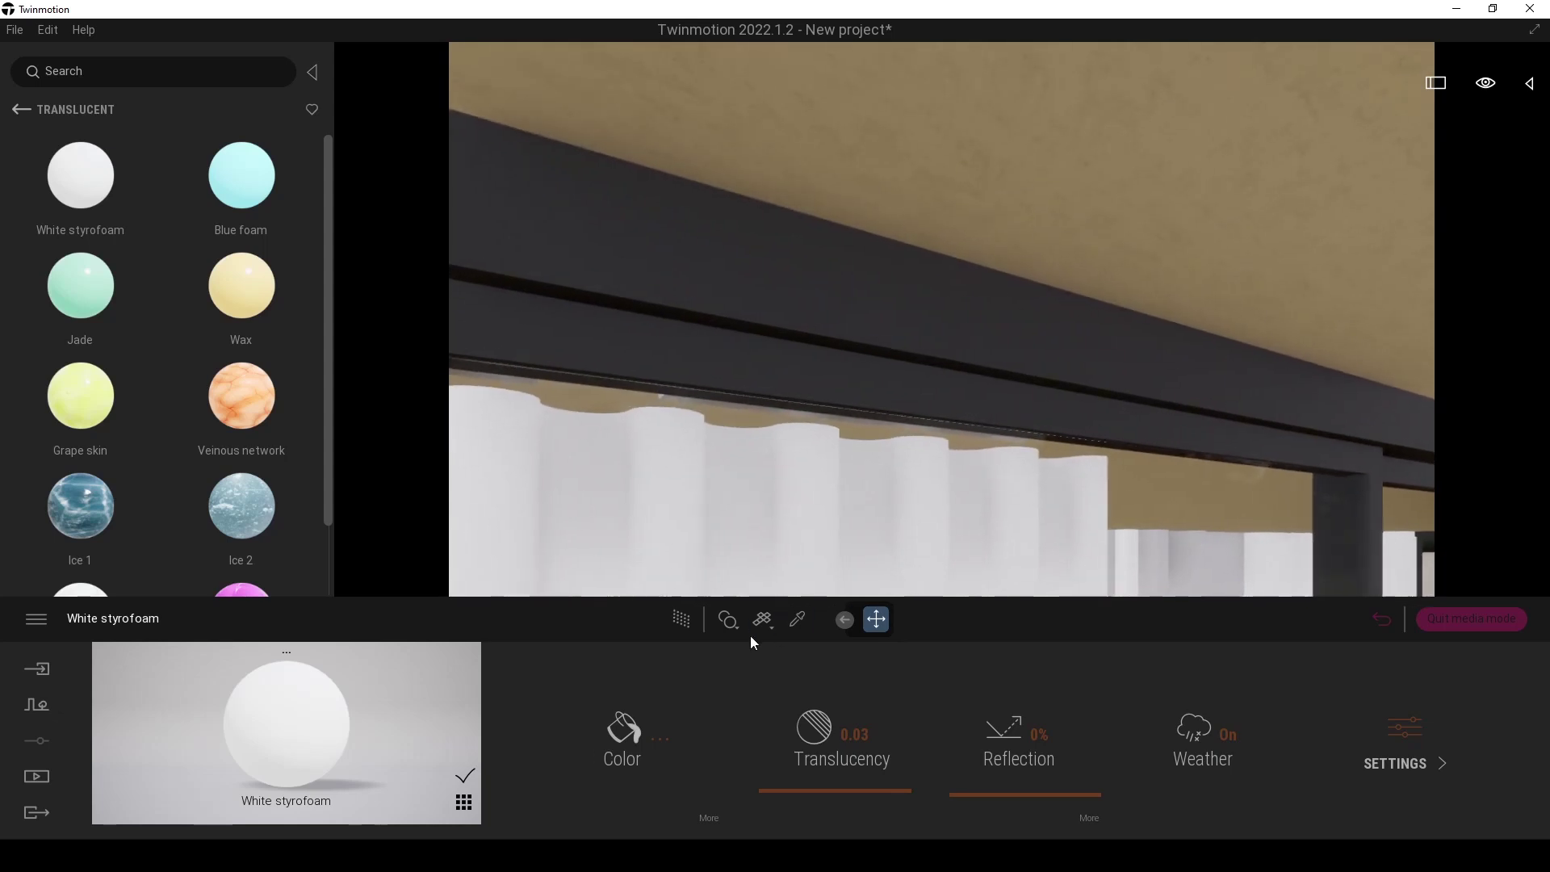
- Sample the dark window frames' Color_007 material and set its reflection to 62%
left_click(827, 293)
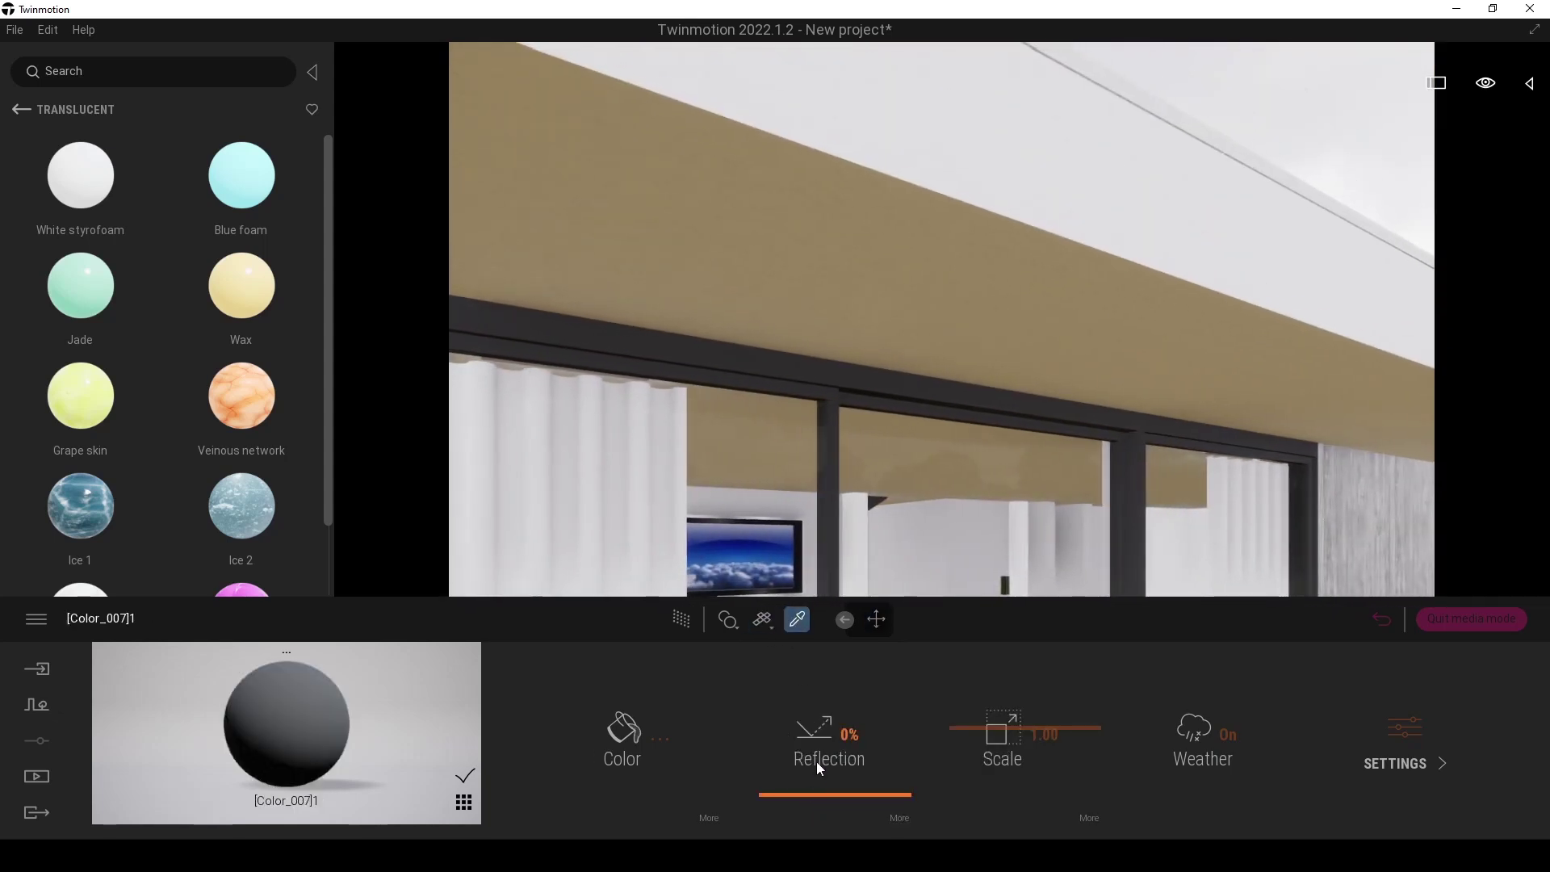
left_click_drag(802, 797, 812, 705)
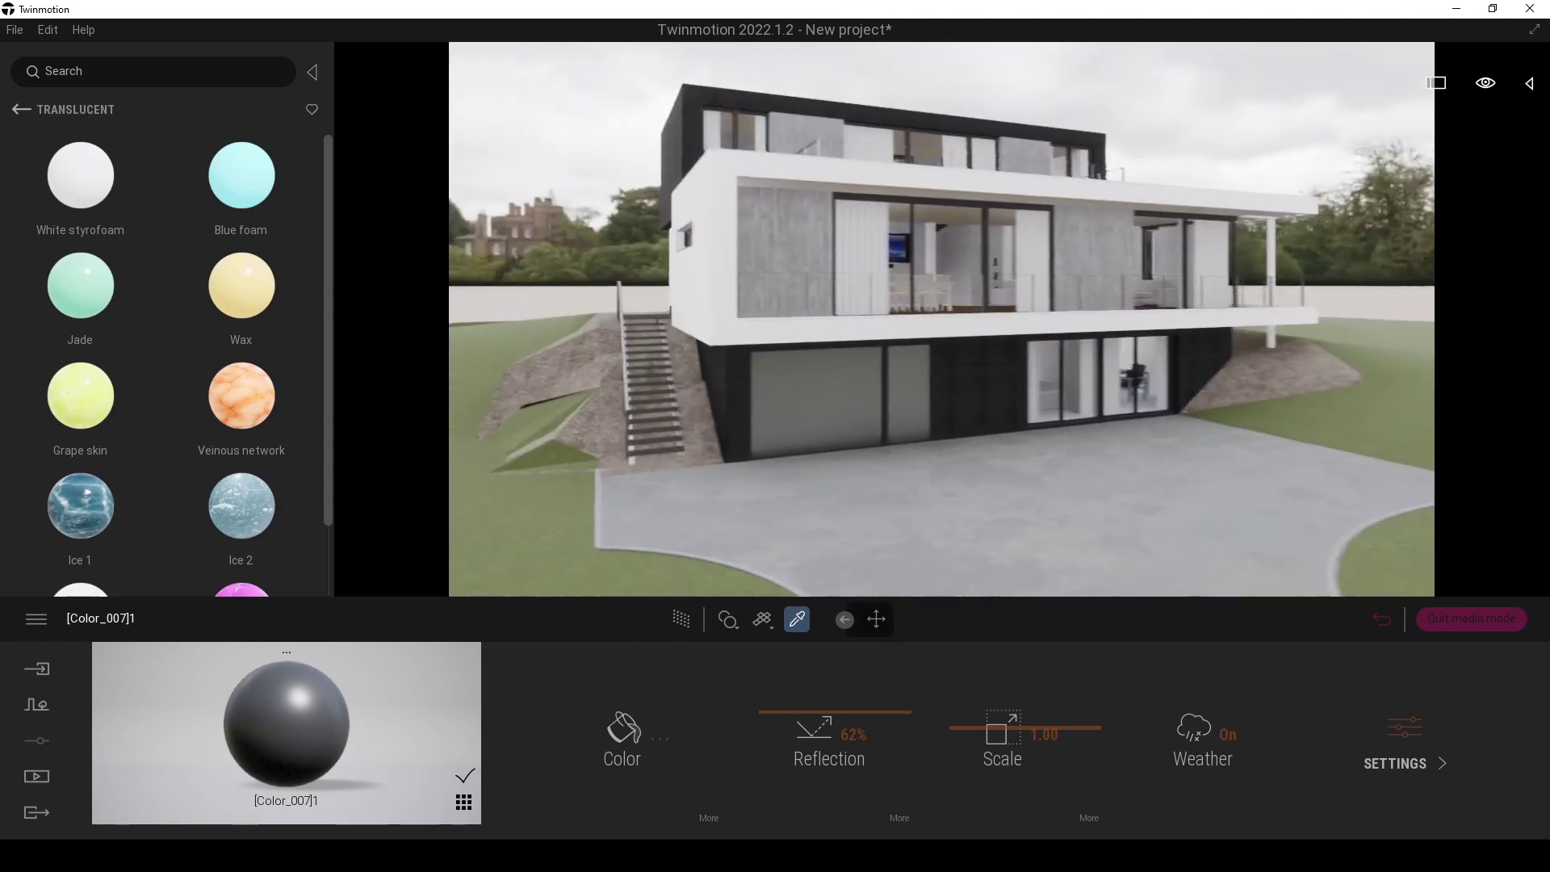
- Sample the garage door's Brushed Steel material, lower its reflection to 23% and darken its colour to grey 909090
left_click(766, 411)
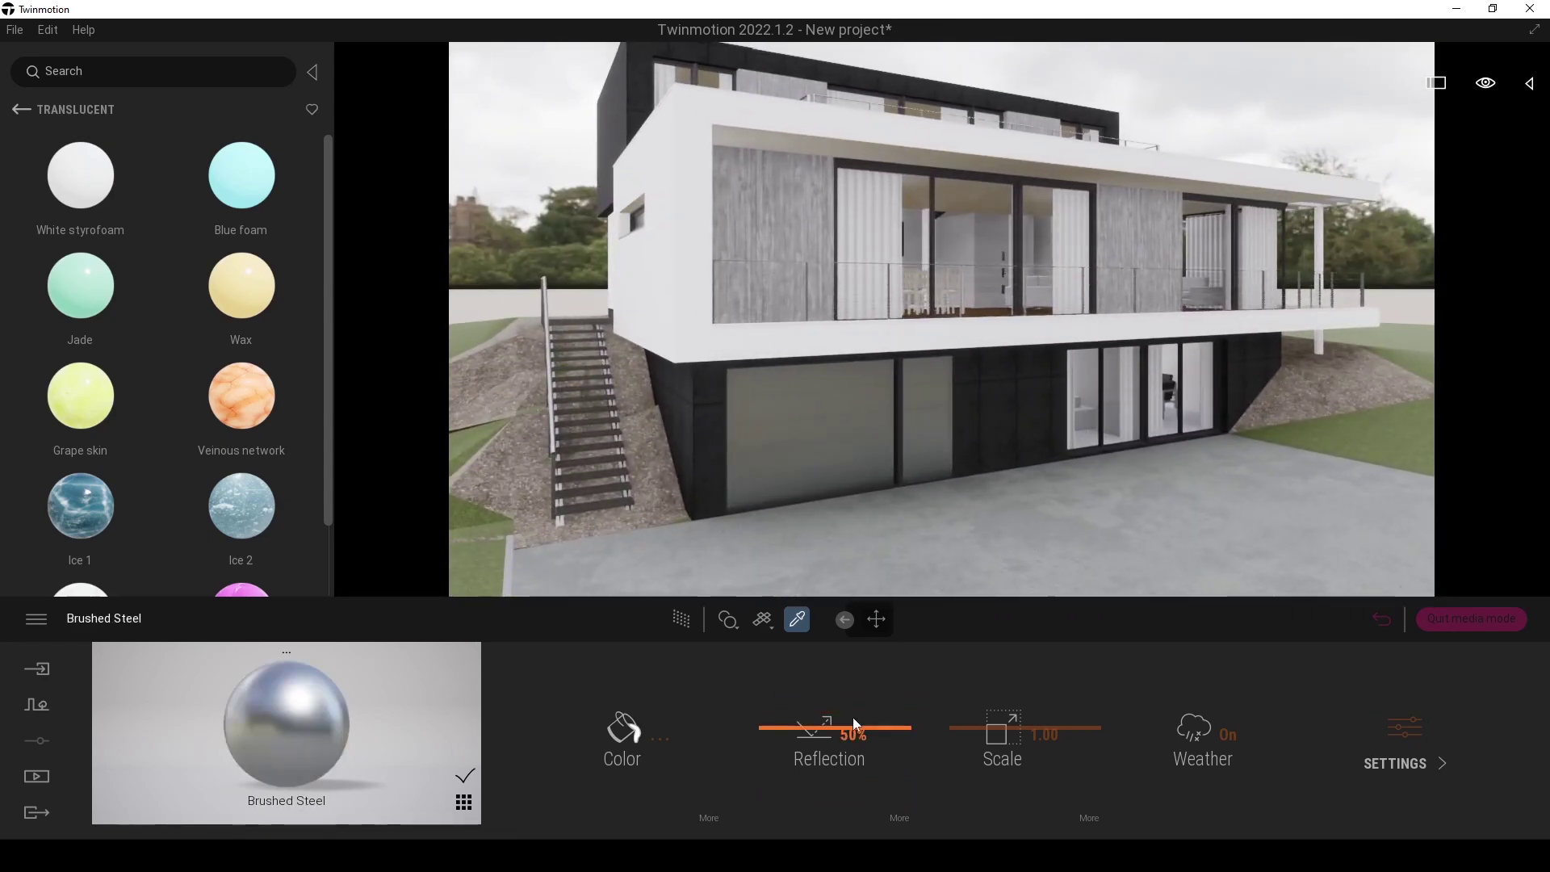
left_click_drag(779, 732, 762, 773)
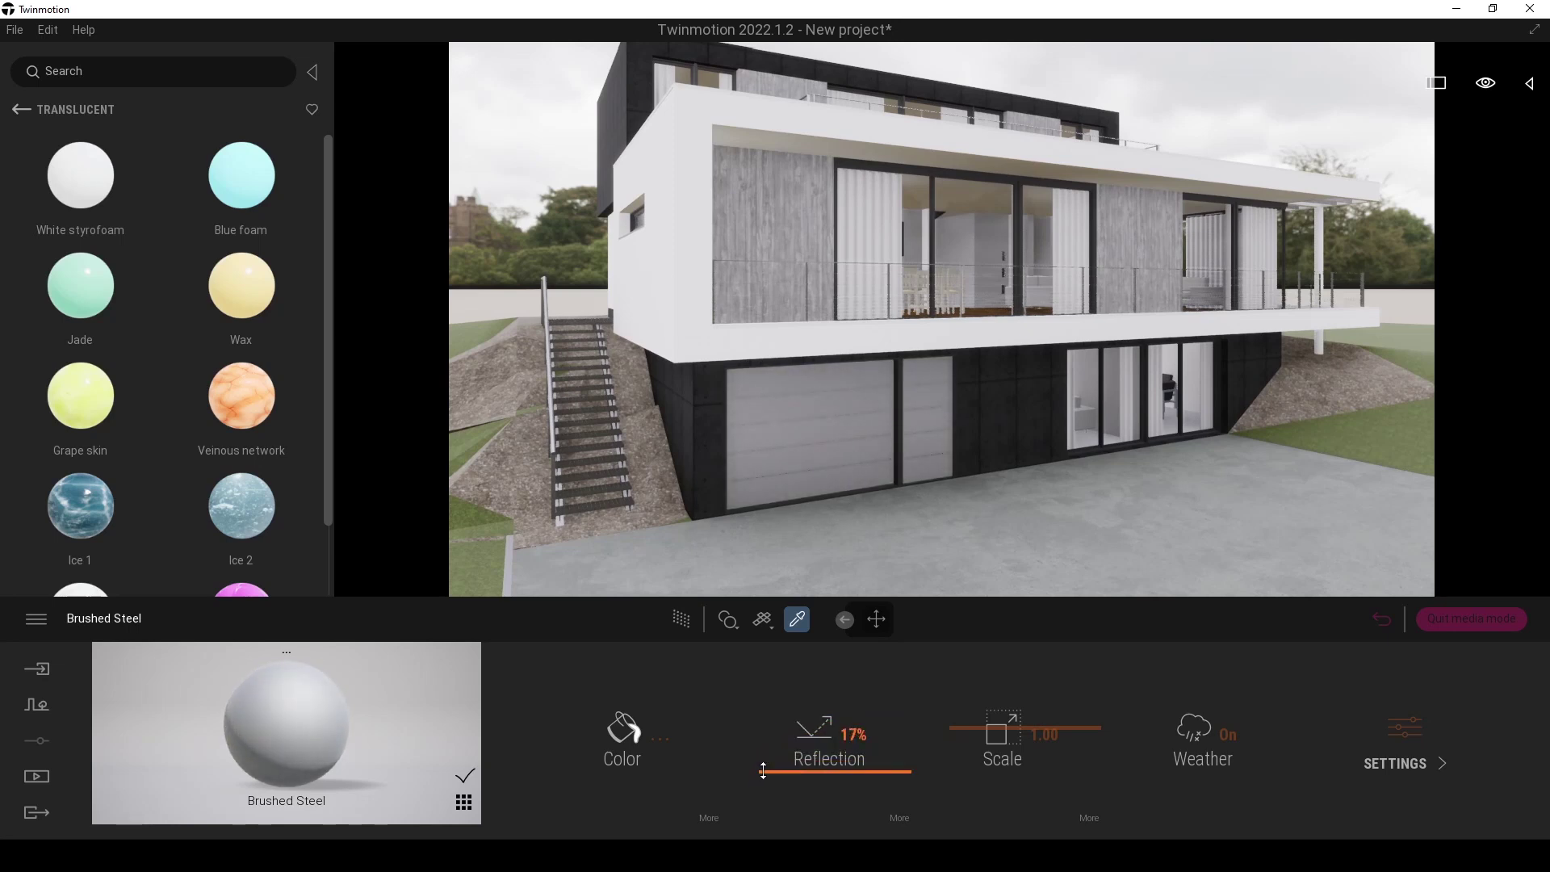
left_click(699, 813)
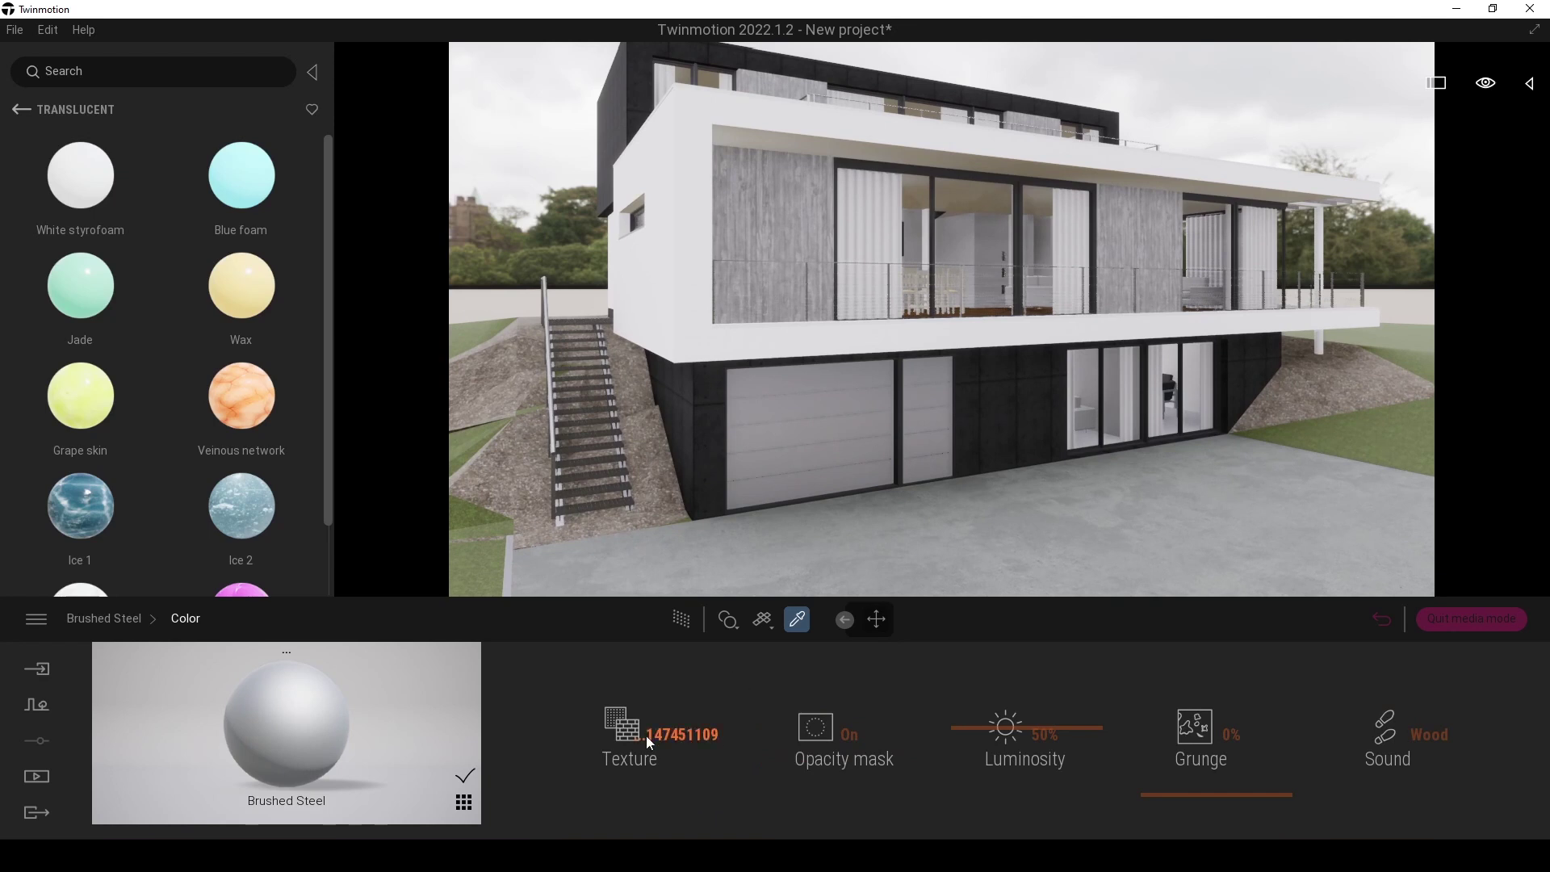
left_click(107, 617)
left_click(623, 739)
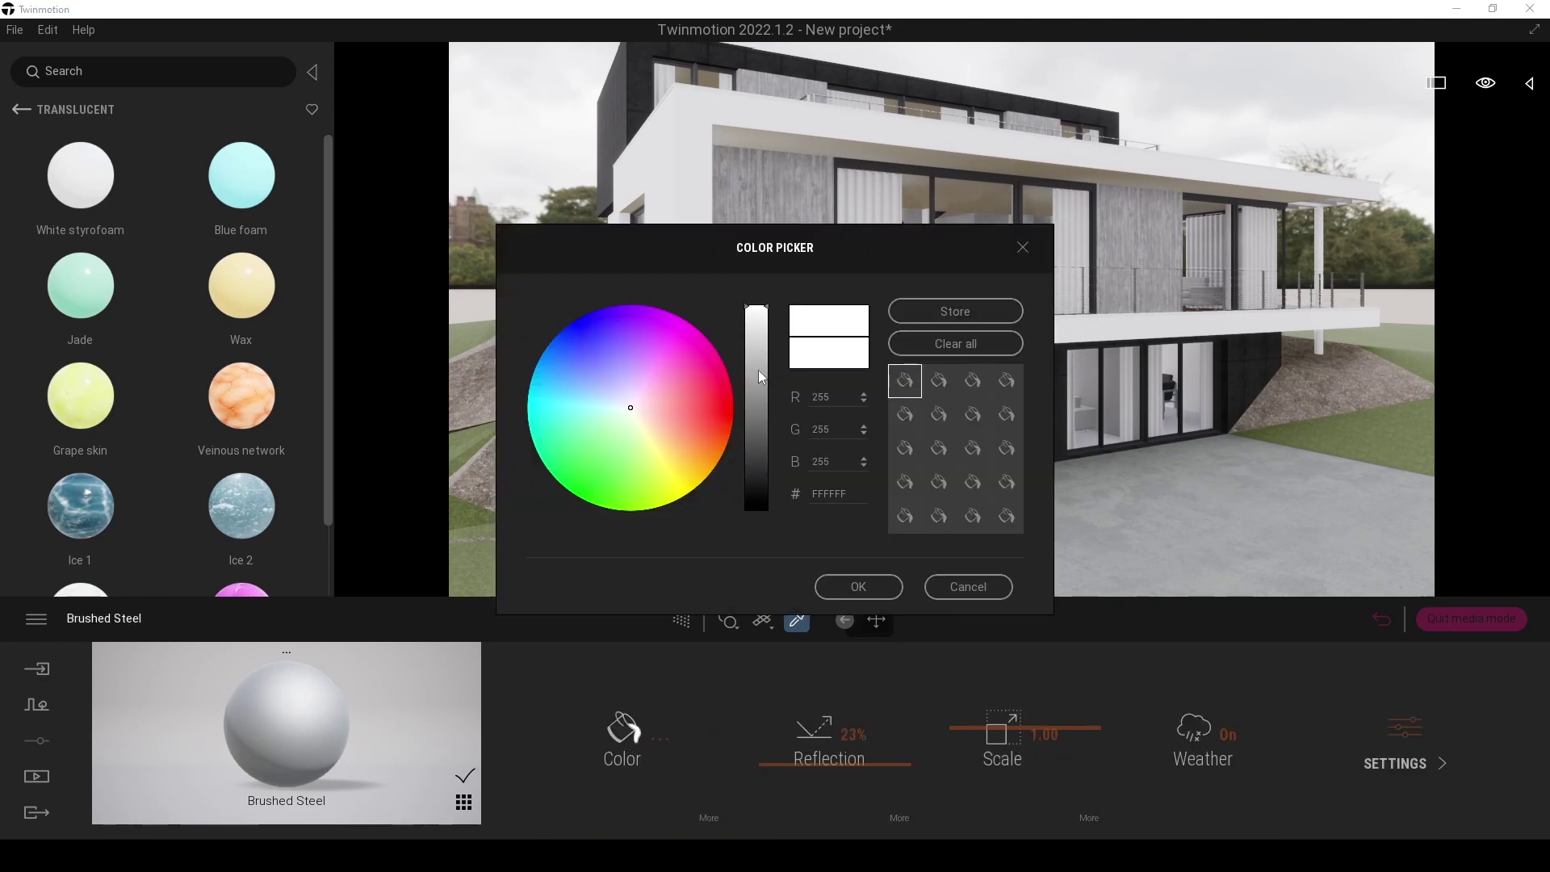
left_click_drag(753, 254, 224, 273)
left_click_drag(250, 331, 253, 415)
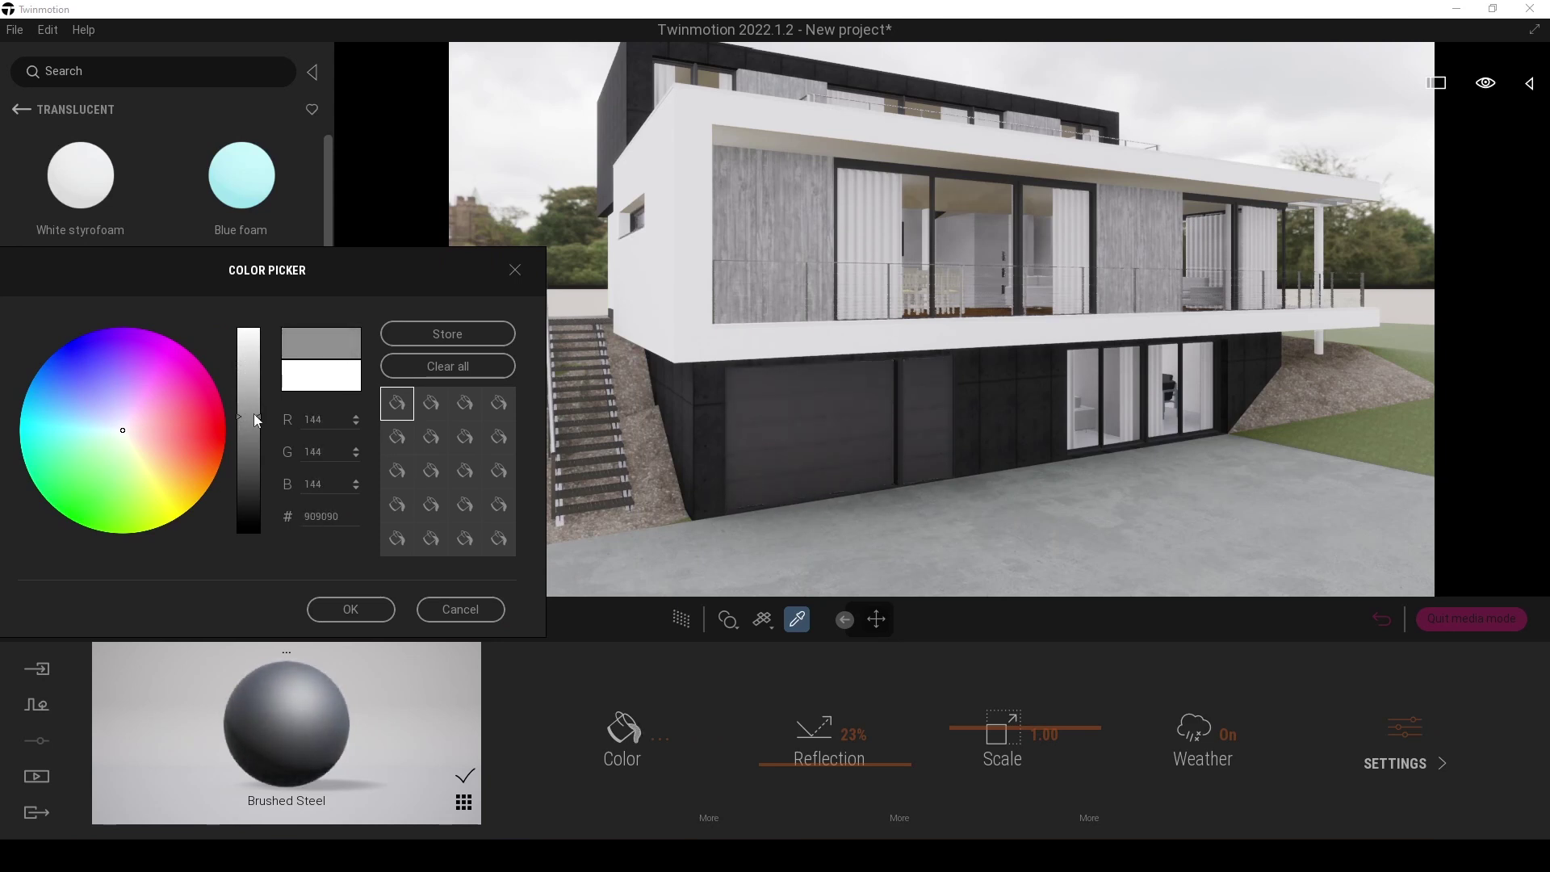
left_click(360, 610)
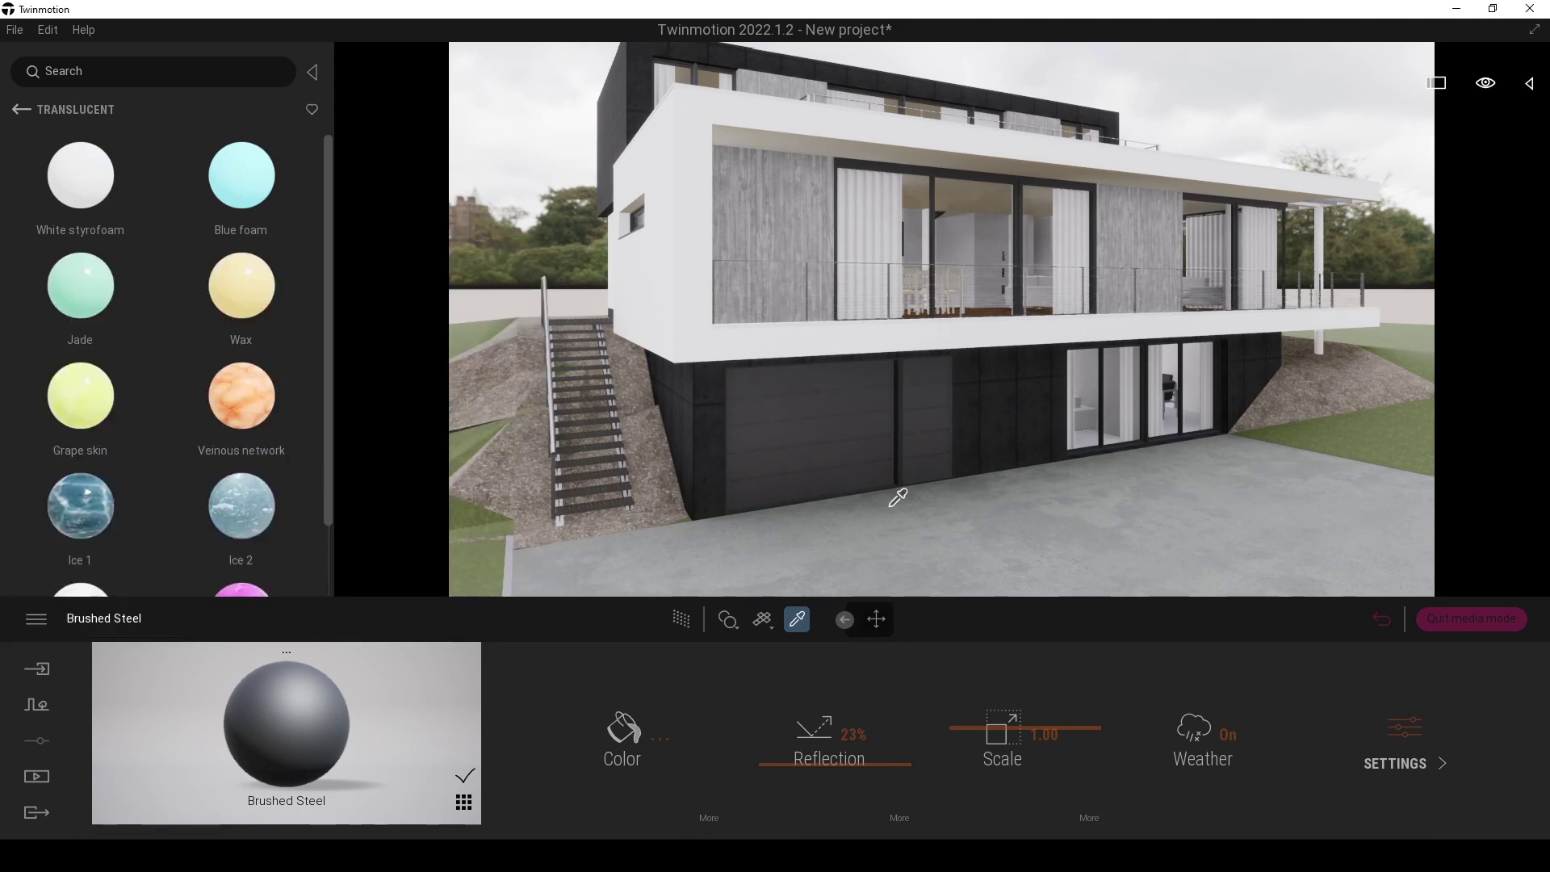
key("Escape")
- Leave media mode and open vegetation painting from the context tools
right_click_drag(940, 459, 1128, 463)
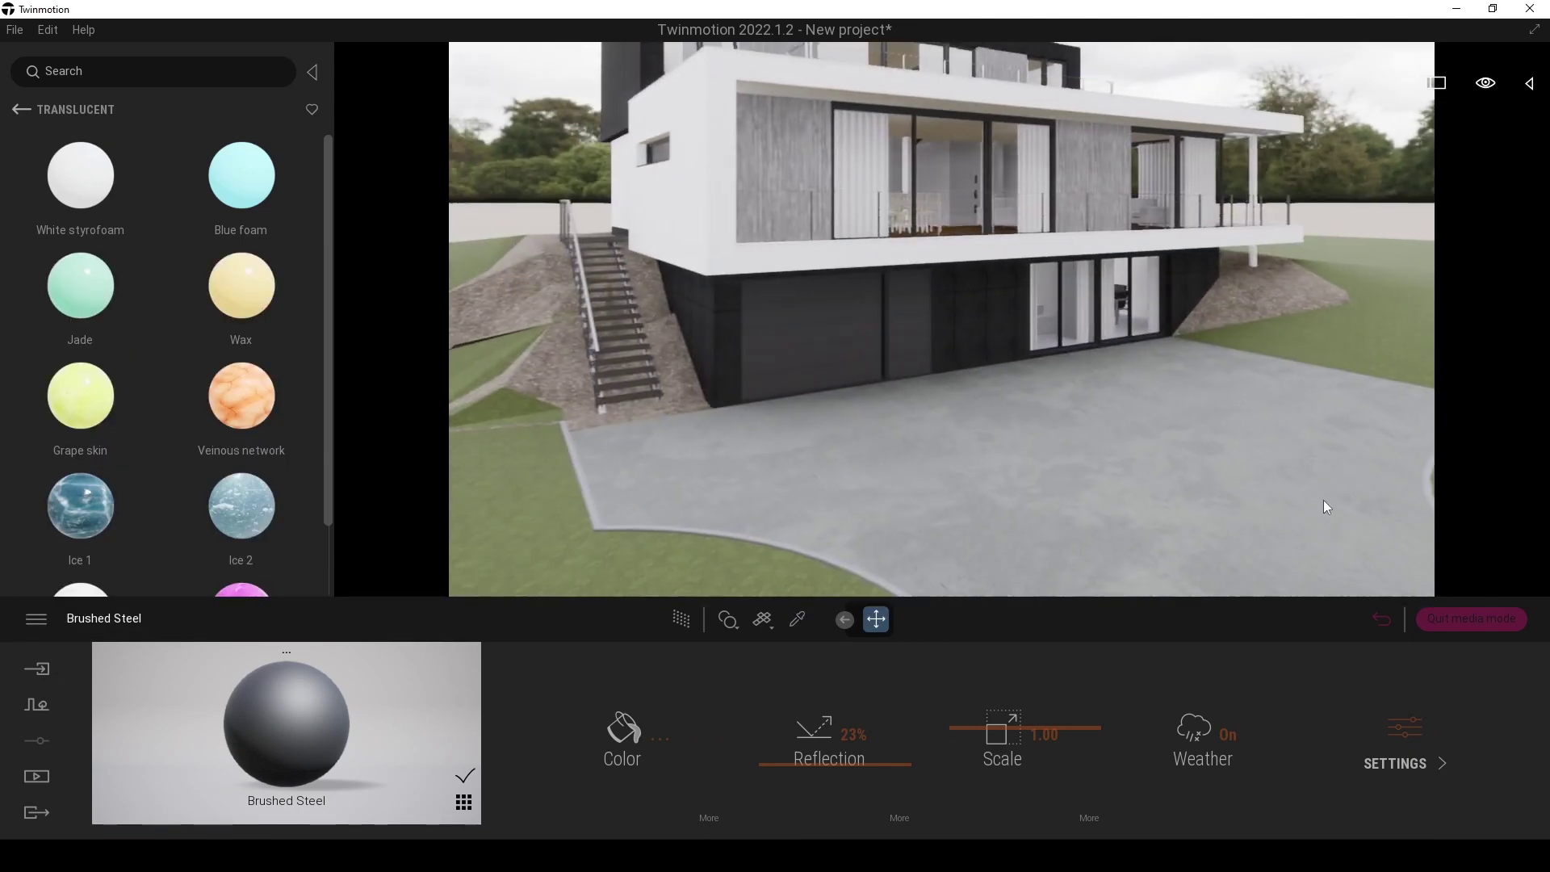
left_click(1498, 624)
left_click_drag(1171, 369, 467, 184)
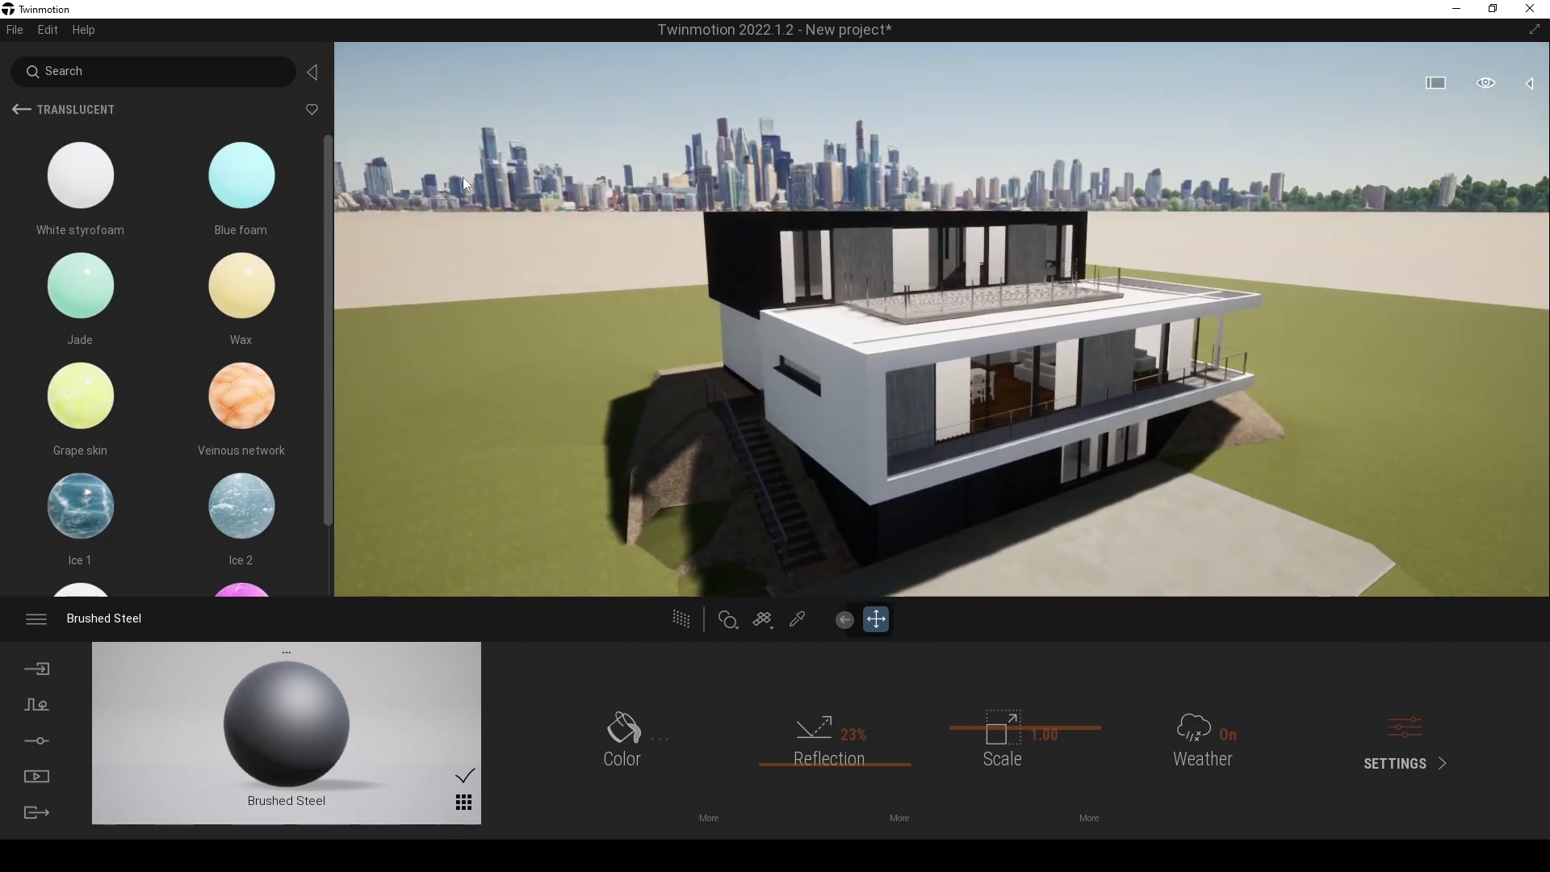
left_click(19, 111)
left_click(20, 111)
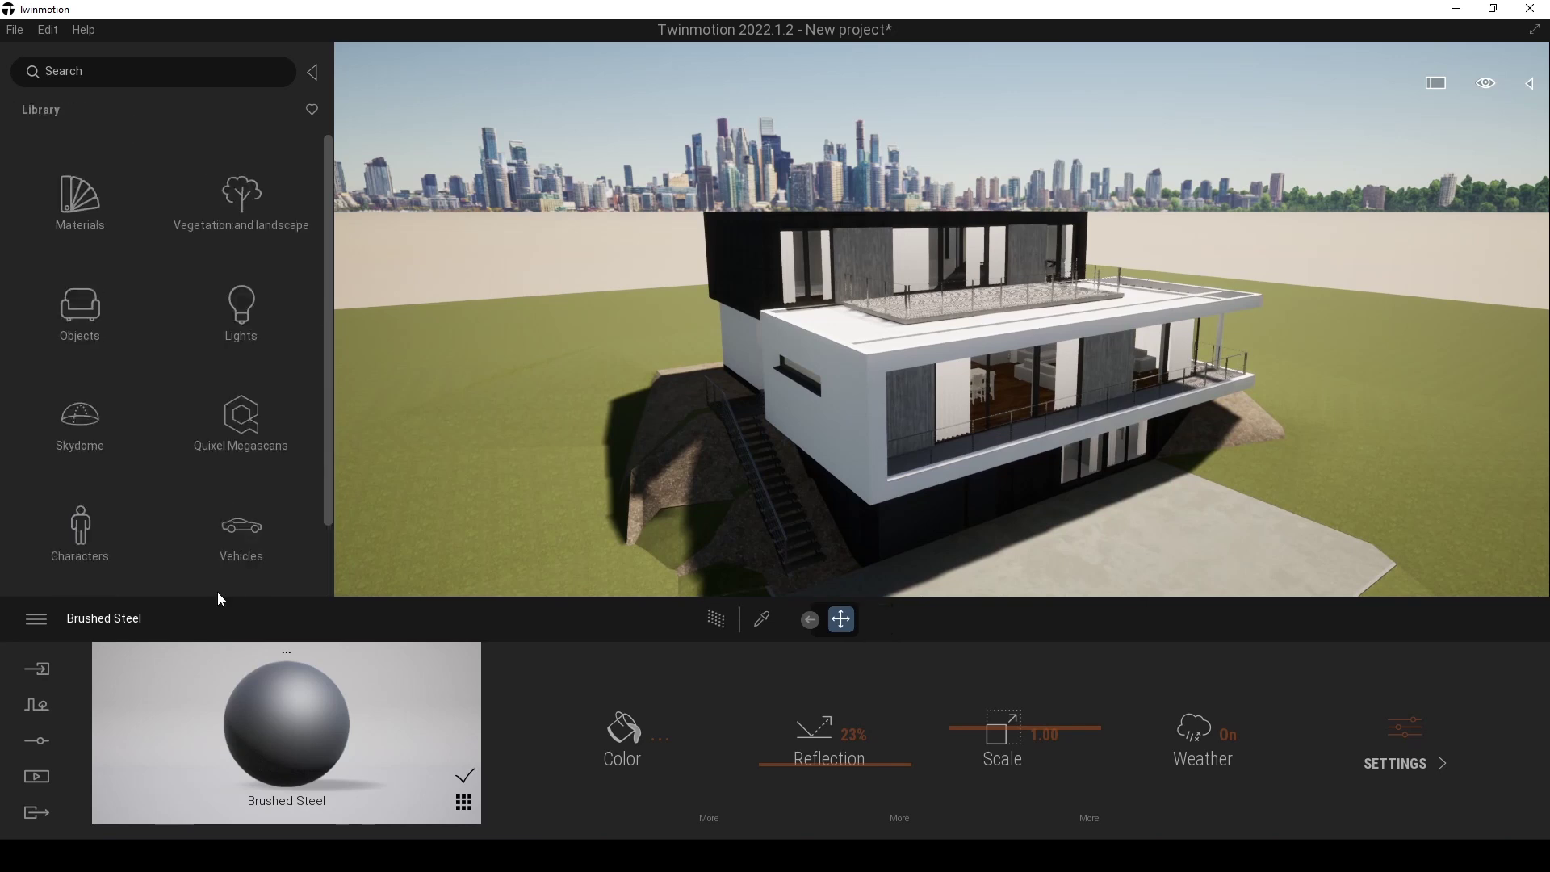
left_click(38, 743)
left_click(38, 724)
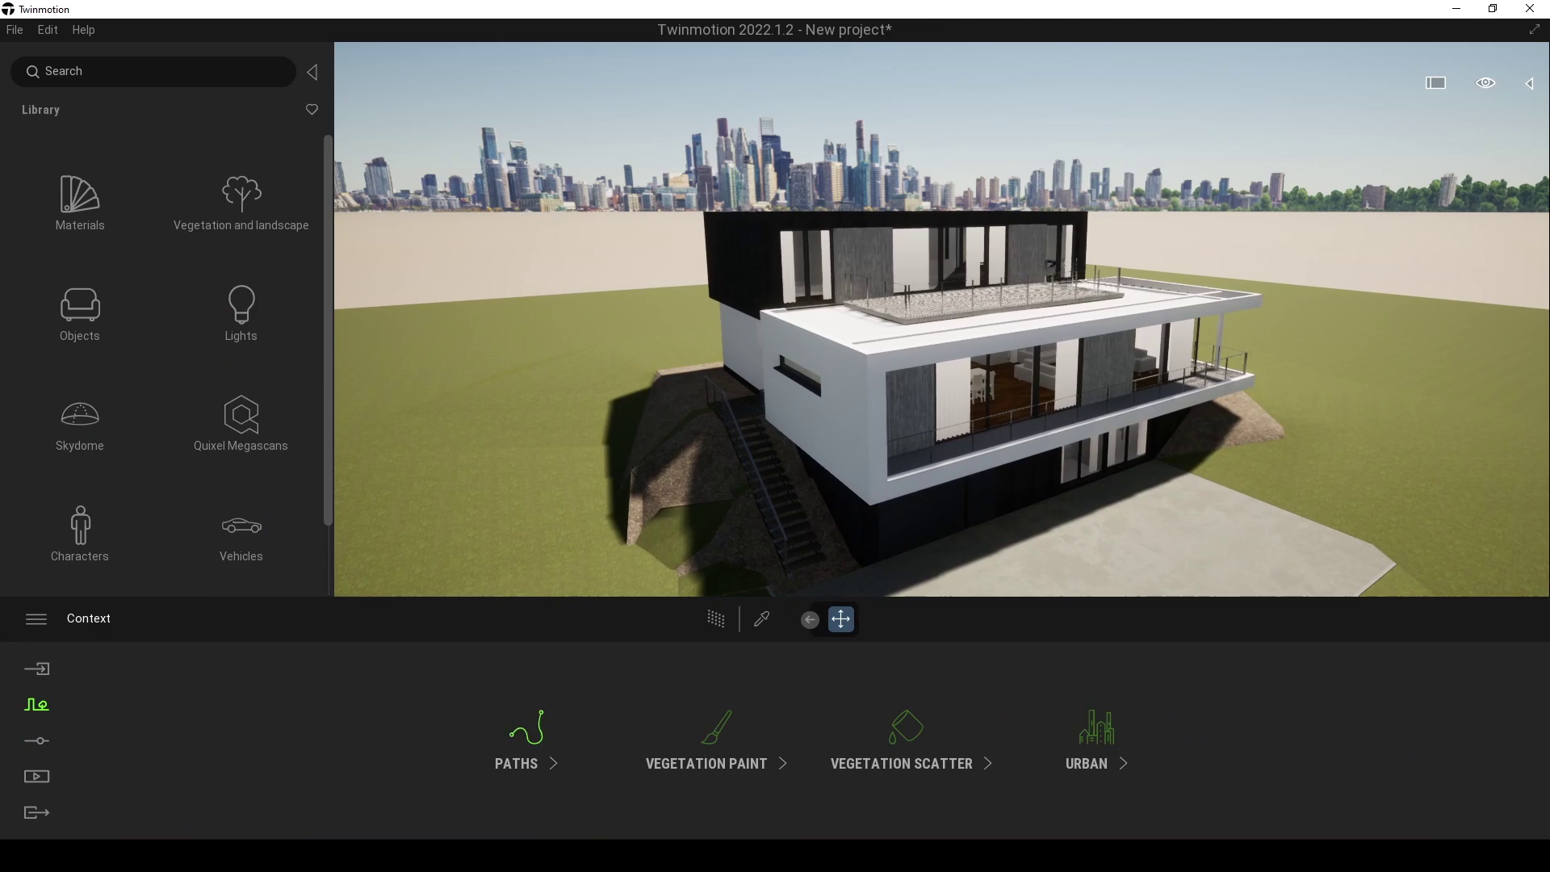
left_click(715, 751)
- Add Colorado Spruce, Norway Spruce and Austrian Pine from the tree library to the vegetation paint palette
left_click_drag(328, 153, 329, 460)
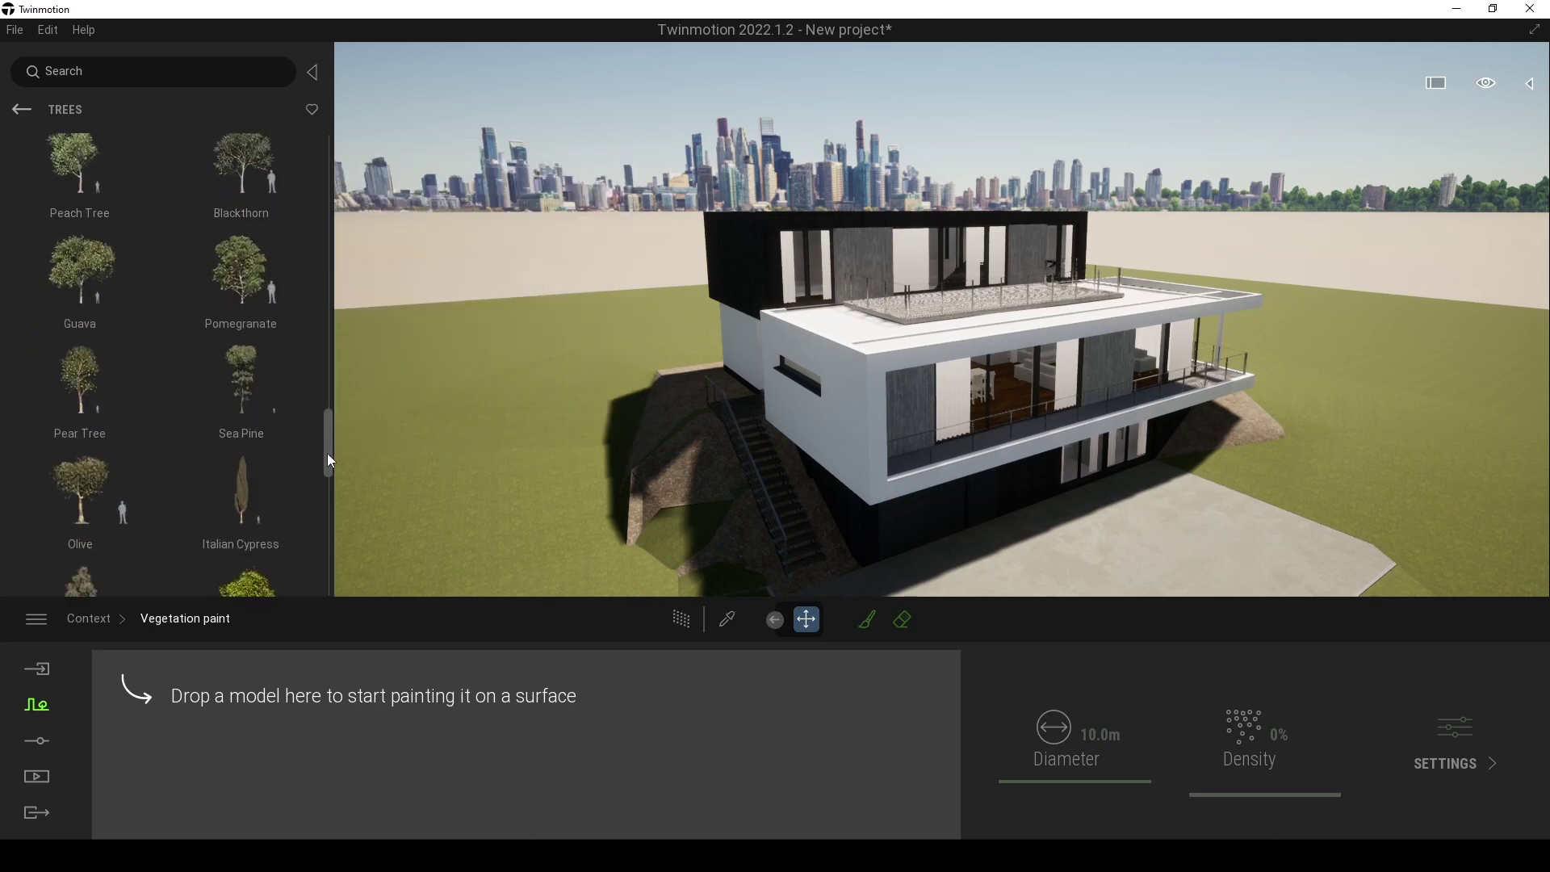
scroll(172, 362, "up", 5)
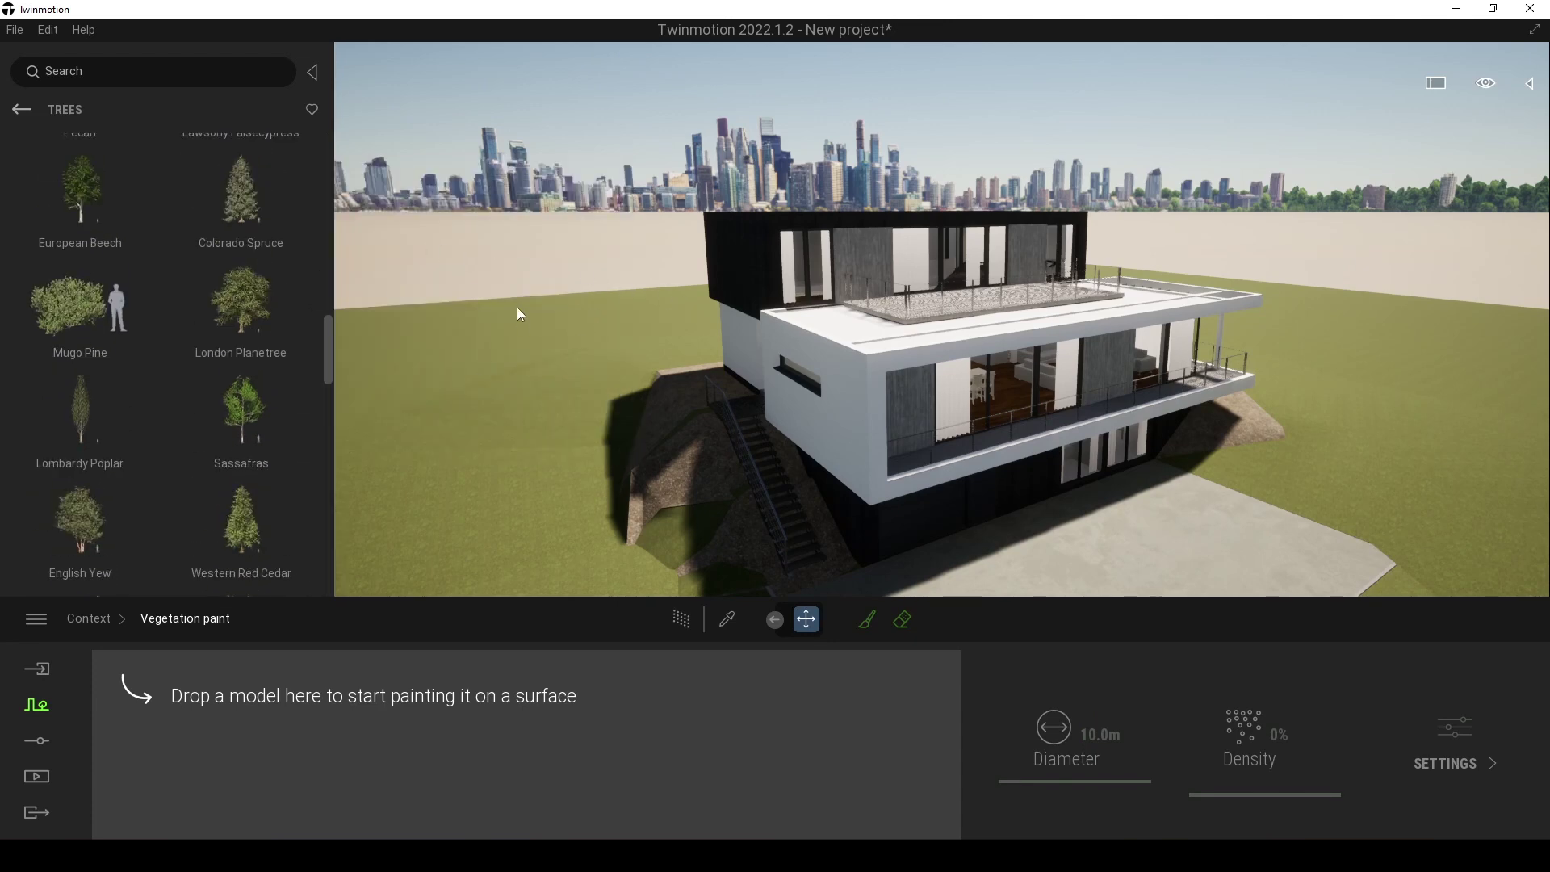
scroll(202, 304, "up", 3)
mouse_move(220, 327)
left_mouse_down()
mouse_move(274, 696)
mouse_move(252, 670)
left_mouse_up()
scroll(203, 423, "up", 10)
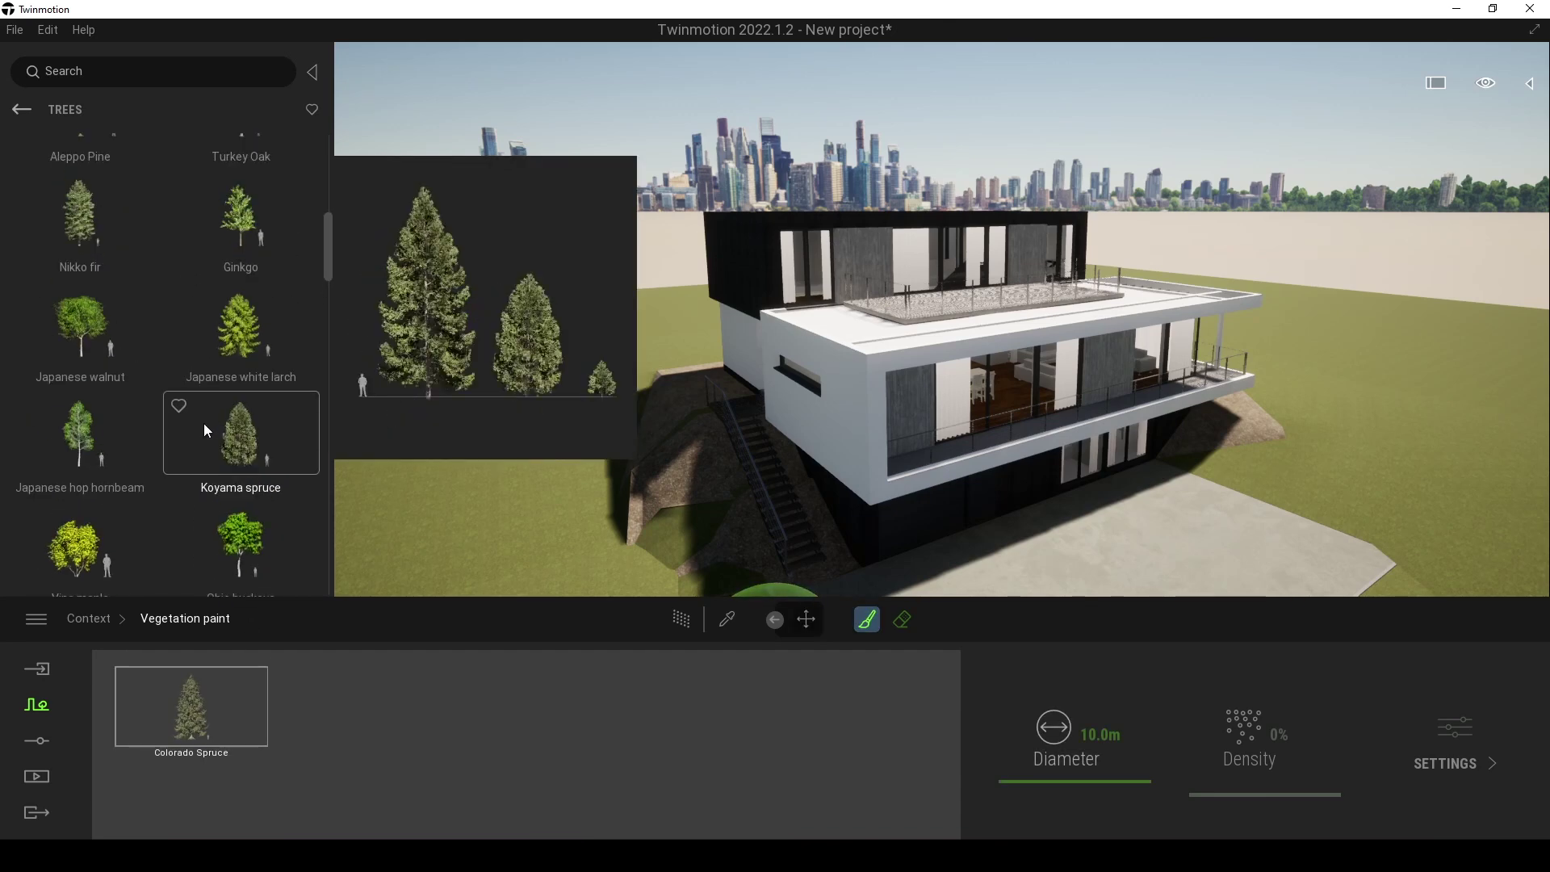
left_click_drag(229, 386, 379, 732)
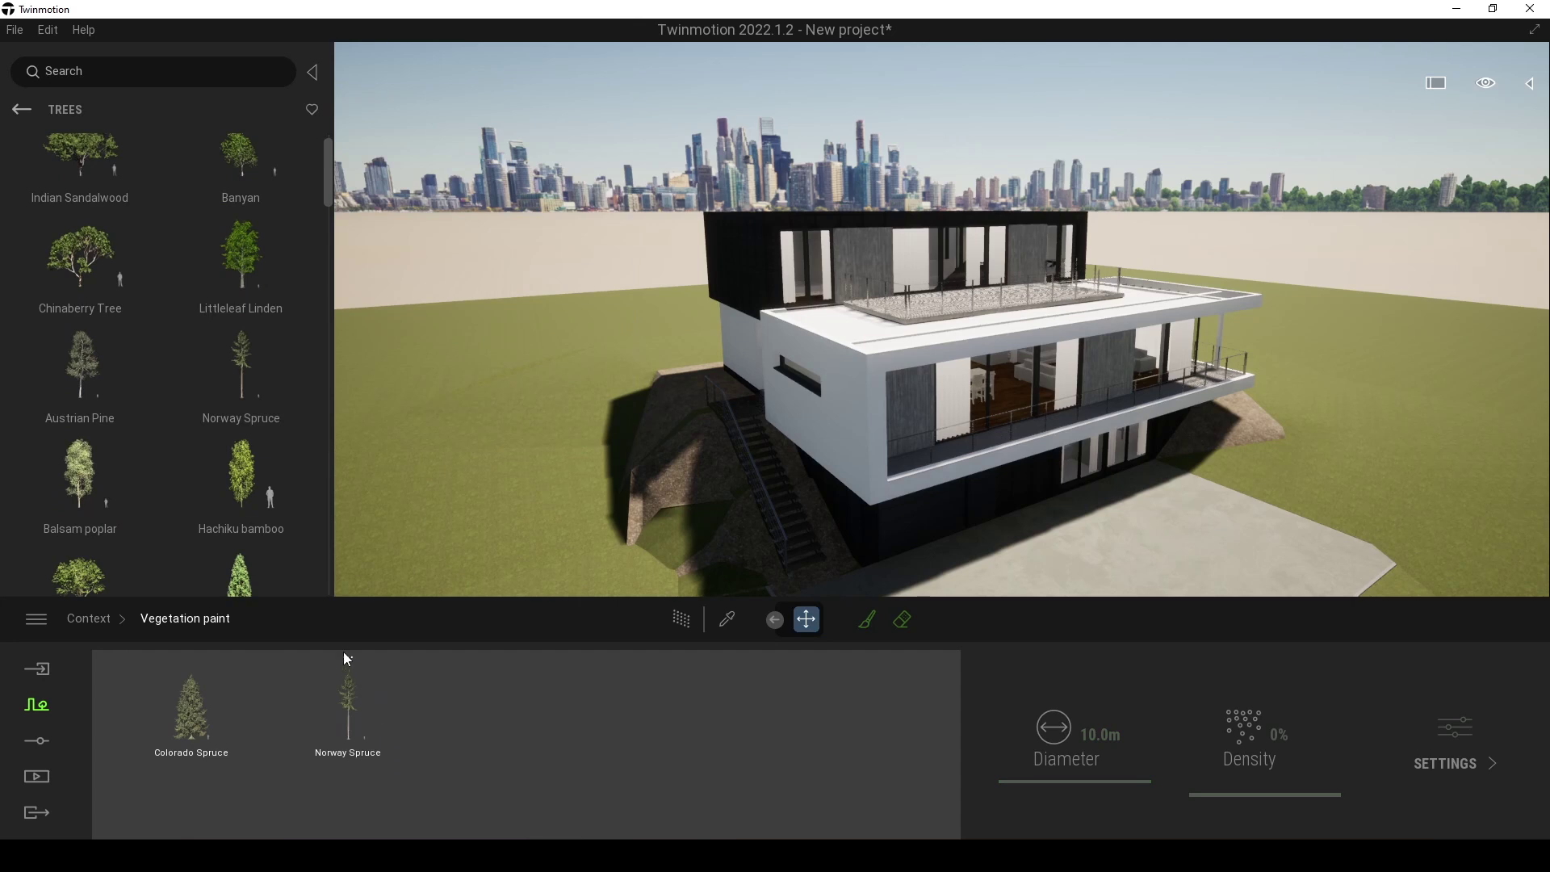
mouse_move(81, 367)
left_mouse_down()
mouse_move(466, 783)
mouse_move(503, 767)
left_mouse_up()
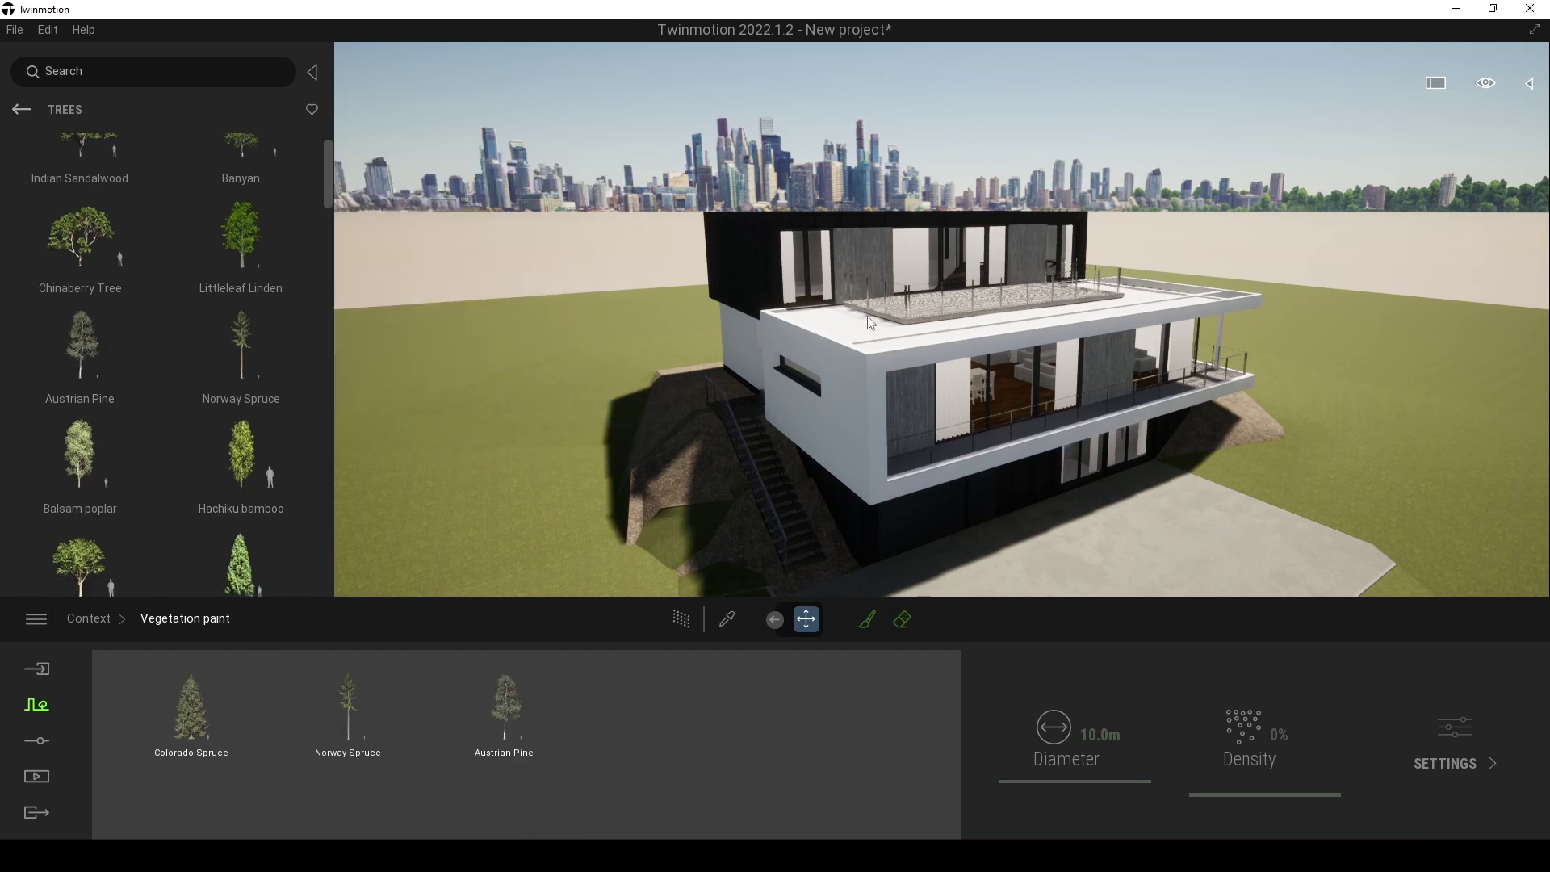
scroll(943, 286, "down", 1)
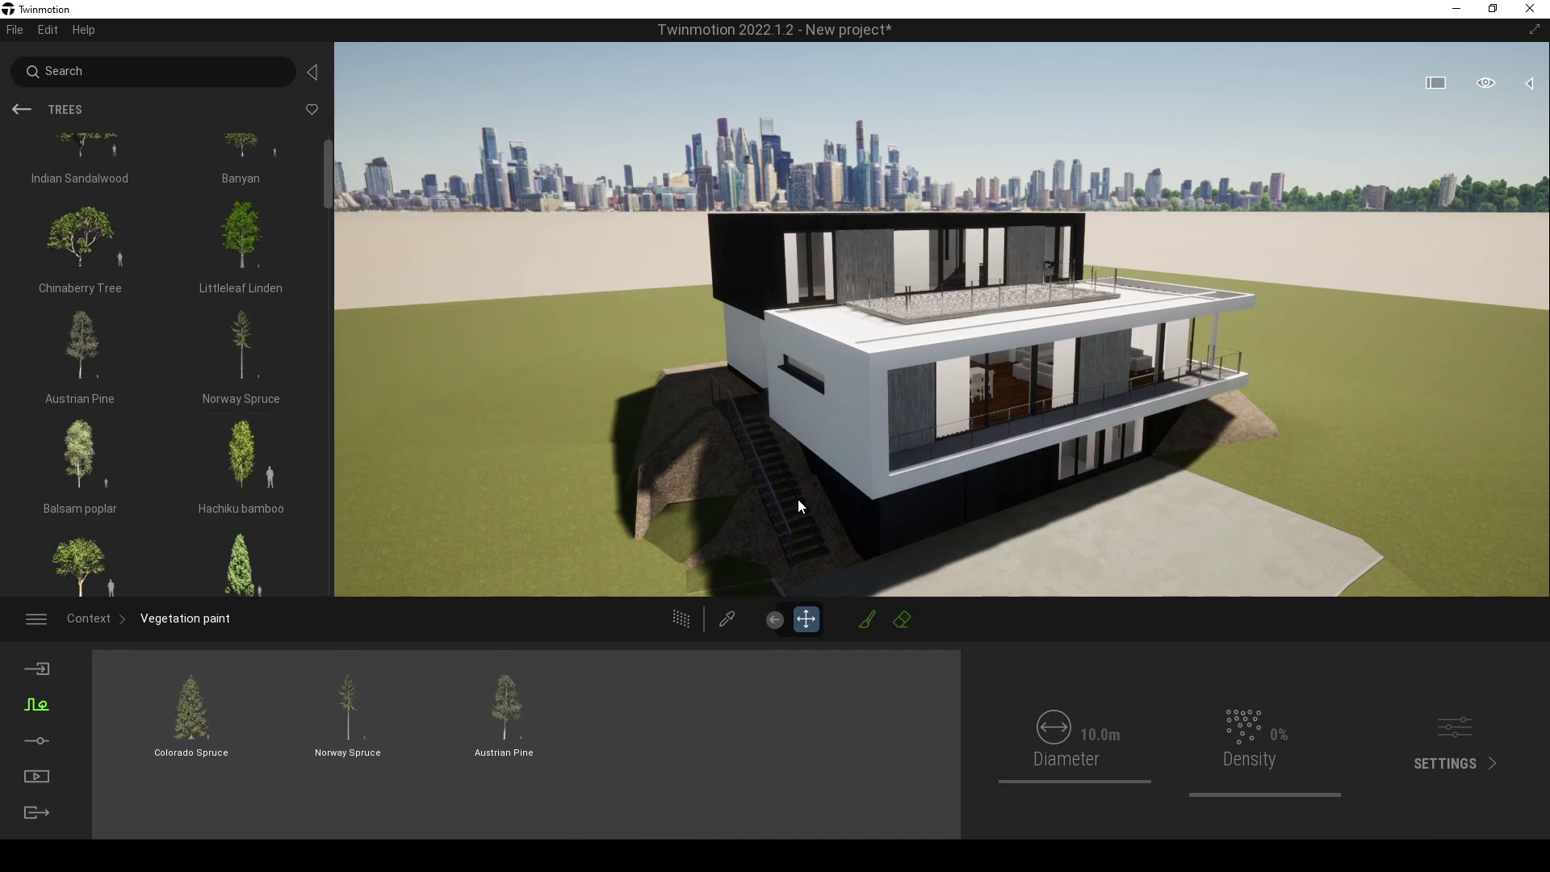
- Select all three conifer species and paint them with a 10 m brush onto the lawn beside and behind the villa
left_click(537, 709)
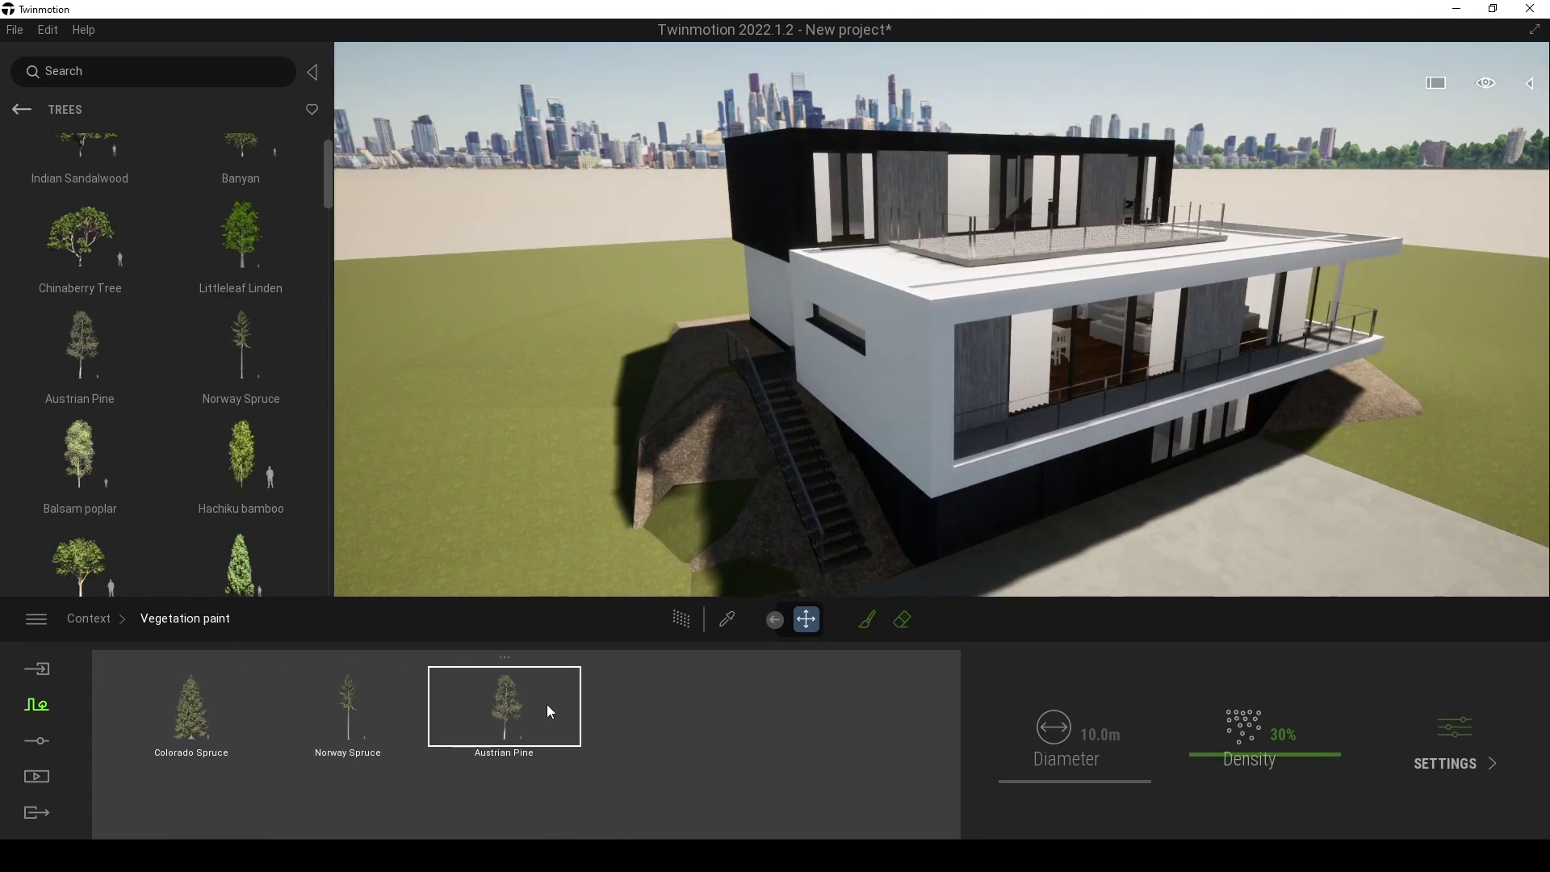
left_click(343, 710, "ctrl")
left_click(180, 700, "ctrl")
scroll(610, 470, "down", 5)
right_click_drag(611, 454, 828, 434)
scroll(829, 434, "up", 5)
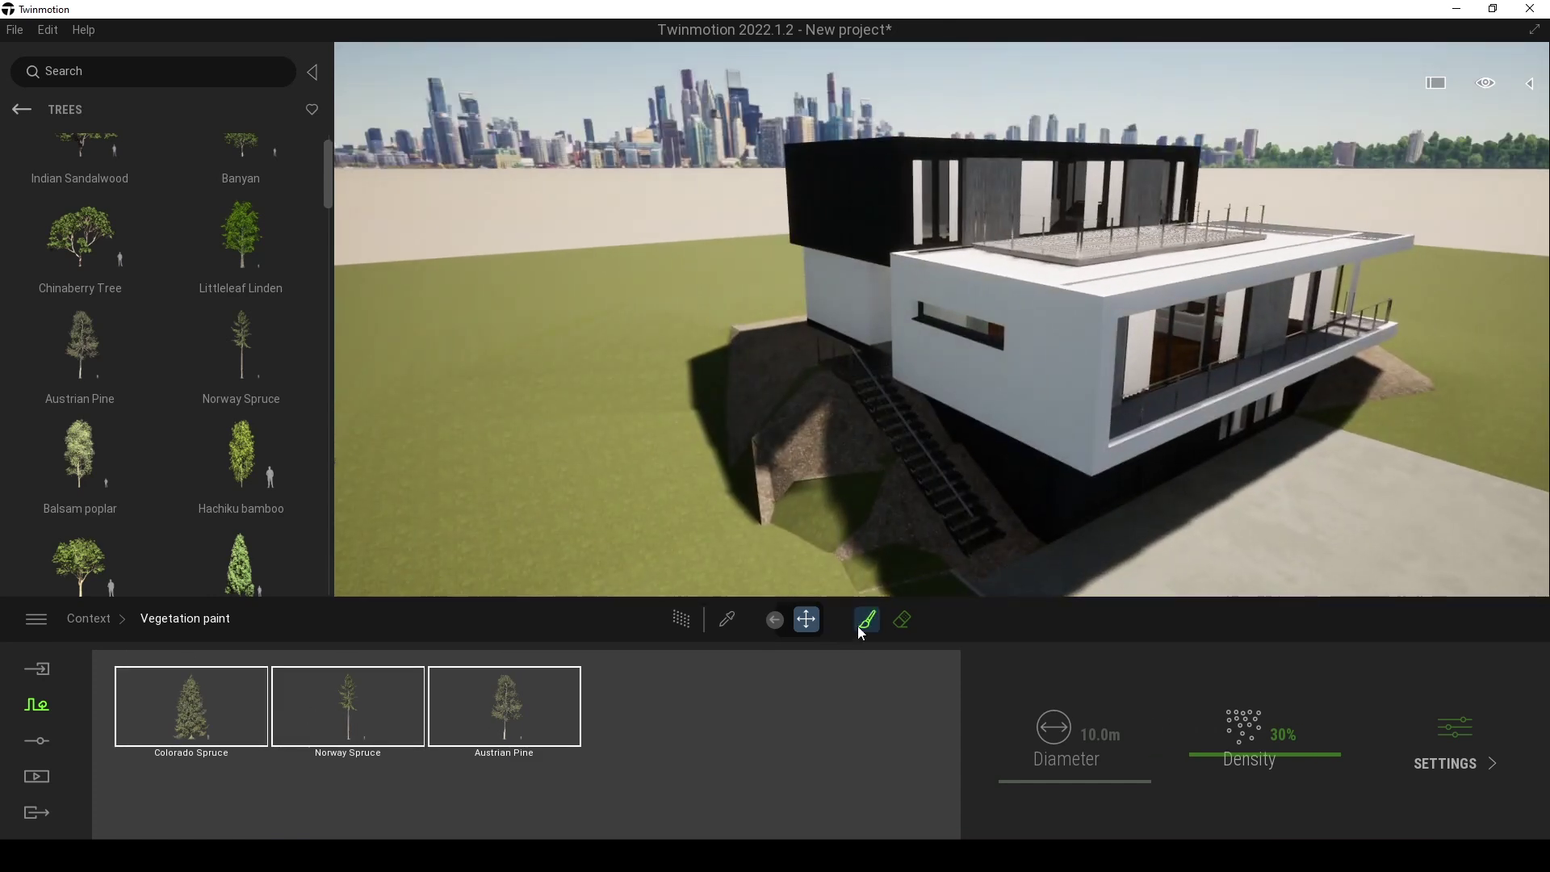
left_click(864, 626)
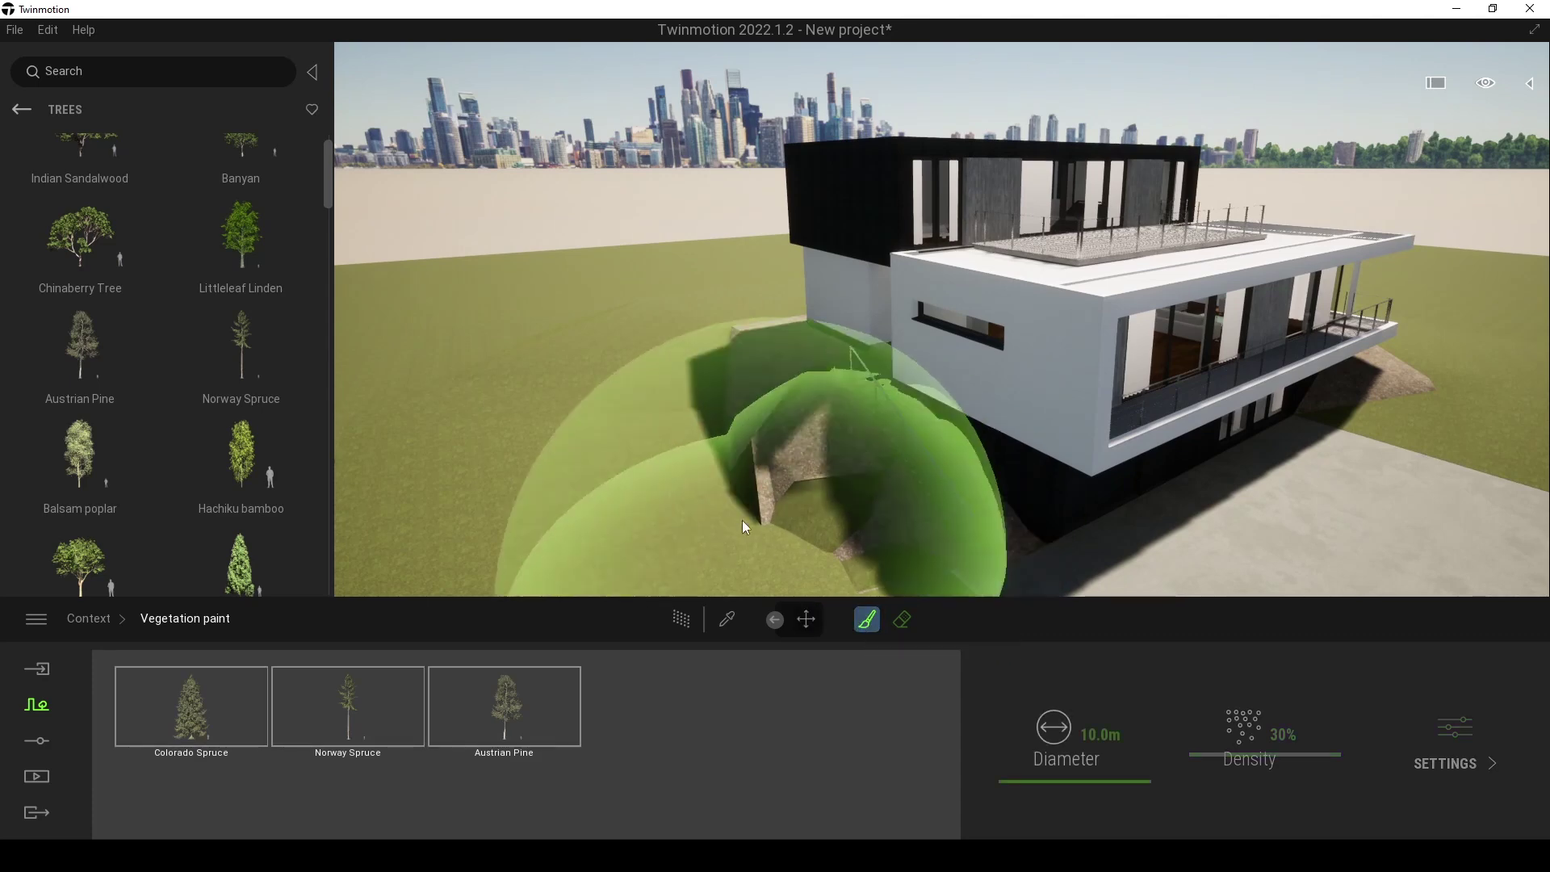
scroll(744, 523, "down", 5)
mouse_move(757, 461)
right_mouse_down()
mouse_move(787, 442)
mouse_move(778, 466)
mouse_move(859, 383)
right_mouse_up()
mouse_move(836, 443)
left_mouse_down()
mouse_move(774, 498)
mouse_move(903, 346)
mouse_move(846, 268)
left_mouse_up()
key("w")
right_click_drag(1042, 325, 1019, 283)
key("s")
mouse_move(949, 192)
left_mouse_down()
mouse_move(1038, 326)
mouse_move(1065, 134)
mouse_move(962, 193)
left_mouse_up()
right_click_drag(962, 193, 966, 234)
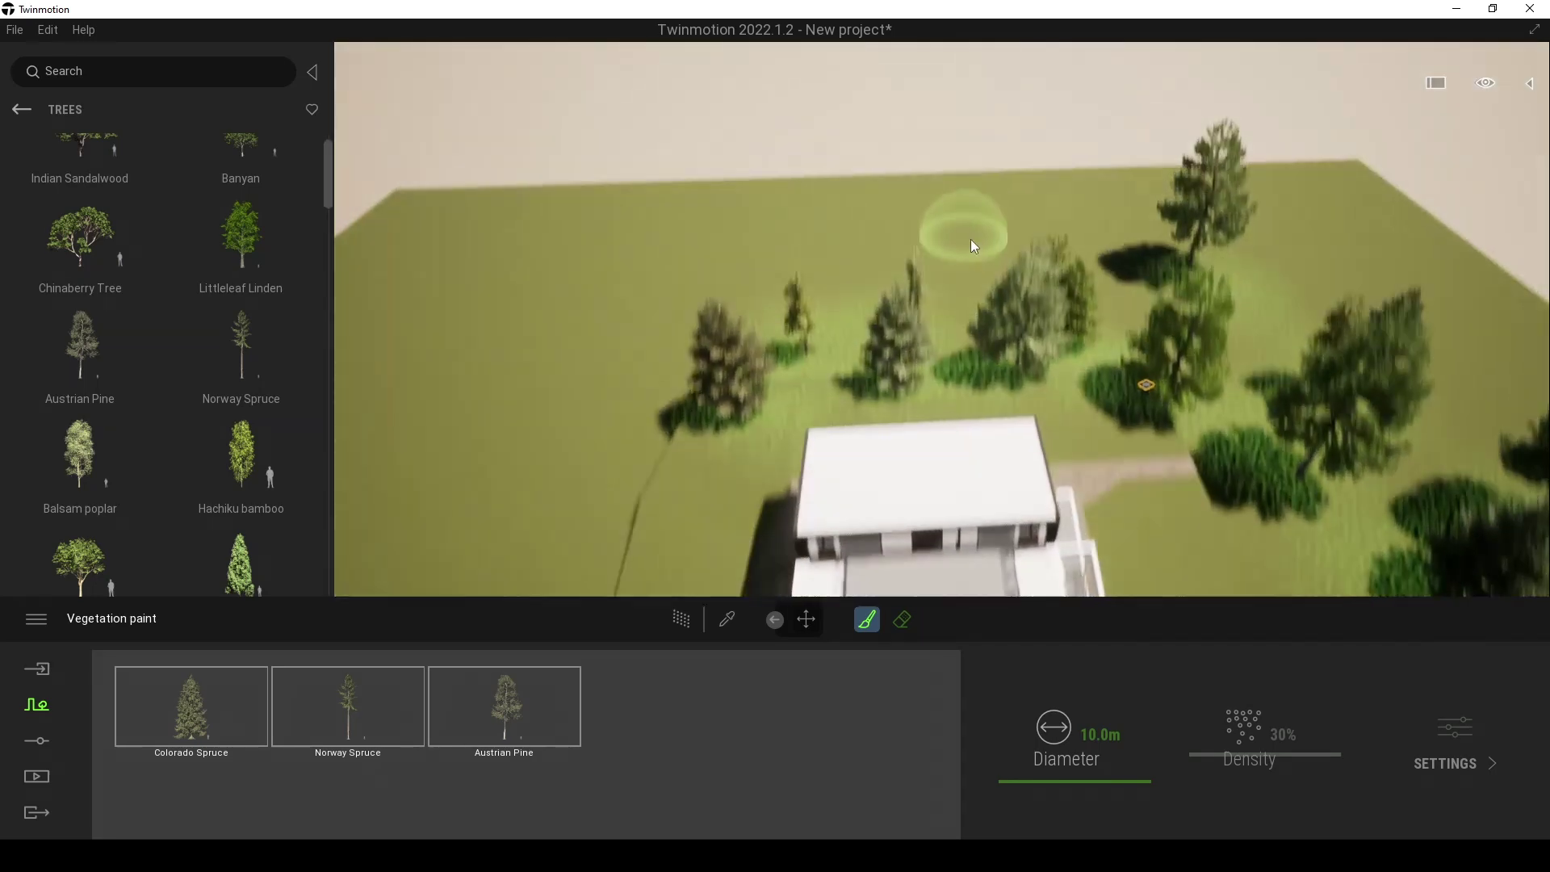
left_click_drag(1039, 350, 725, 384)
key("a")
key("s")
mouse_move(857, 348)
left_mouse_down()
mouse_move(833, 308)
mouse_move(870, 257)
mouse_move(883, 263)
left_mouse_up()
mouse_move(846, 413)
left_mouse_down()
mouse_move(748, 364)
mouse_move(640, 404)
mouse_move(595, 322)
left_mouse_up()
scroll(689, 365, "up", 2)
key("w")
right_click_drag(689, 366, 840, 343)
right_click_drag(843, 179, 856, 202)
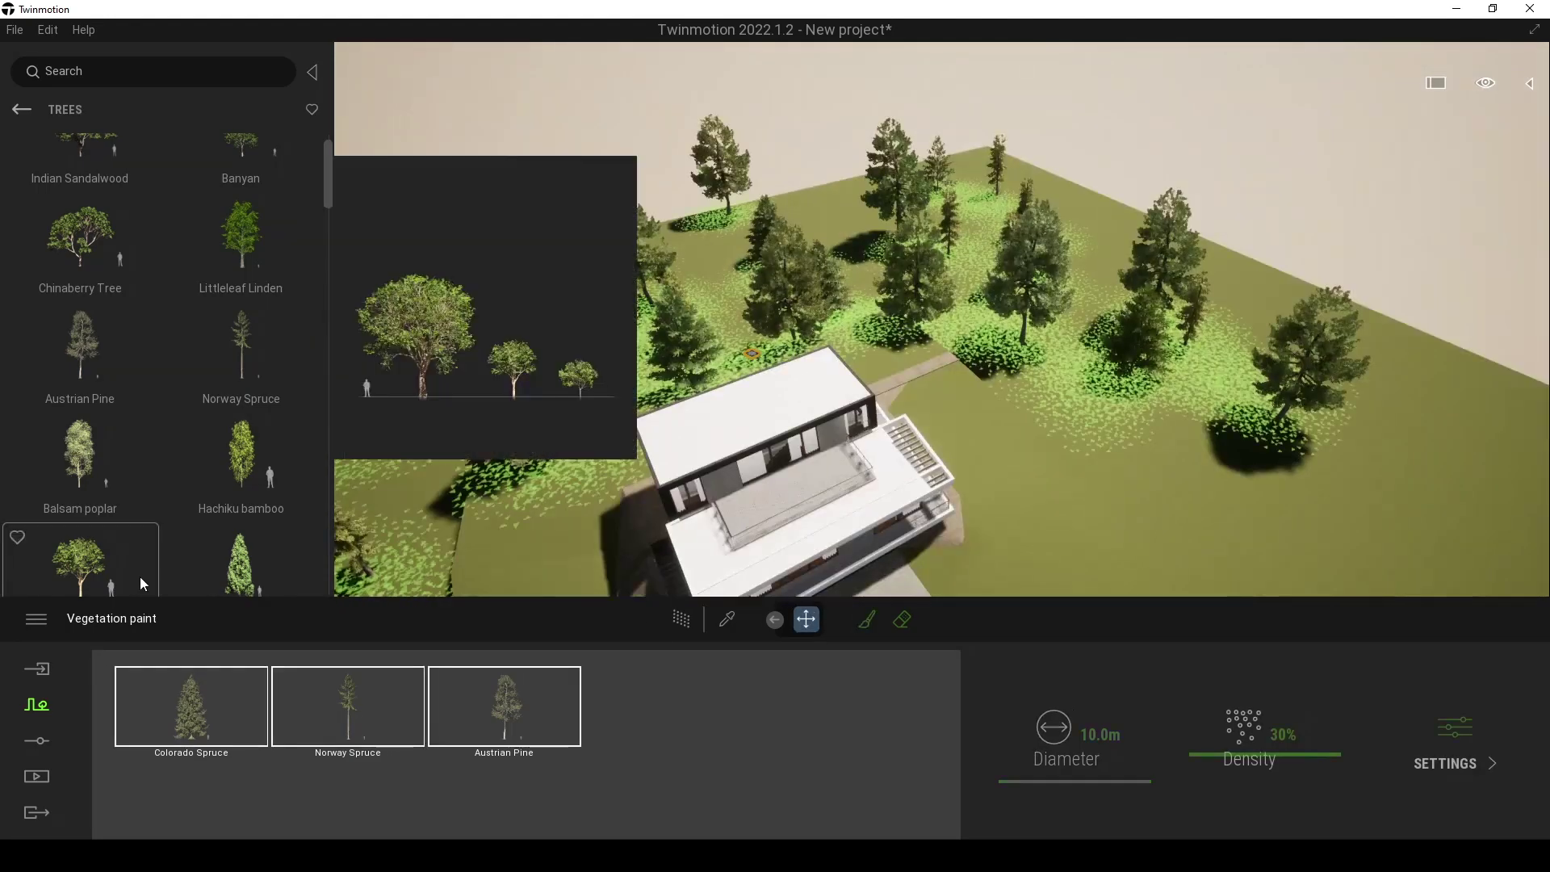
- Return to the saved Image1 view among the media images
left_click(48, 777)
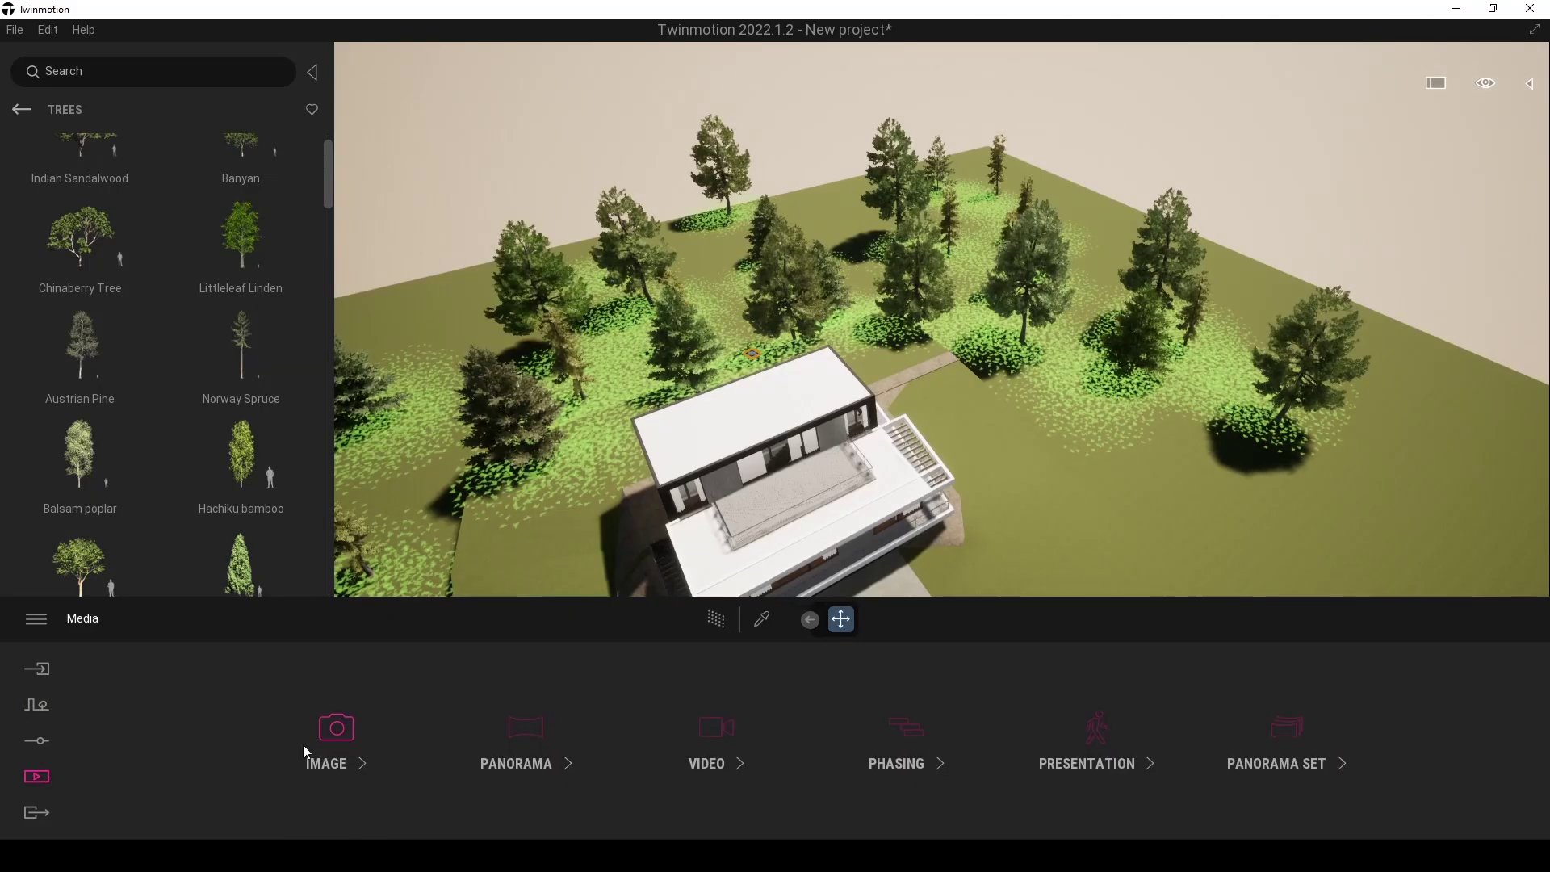
left_click(336, 729)
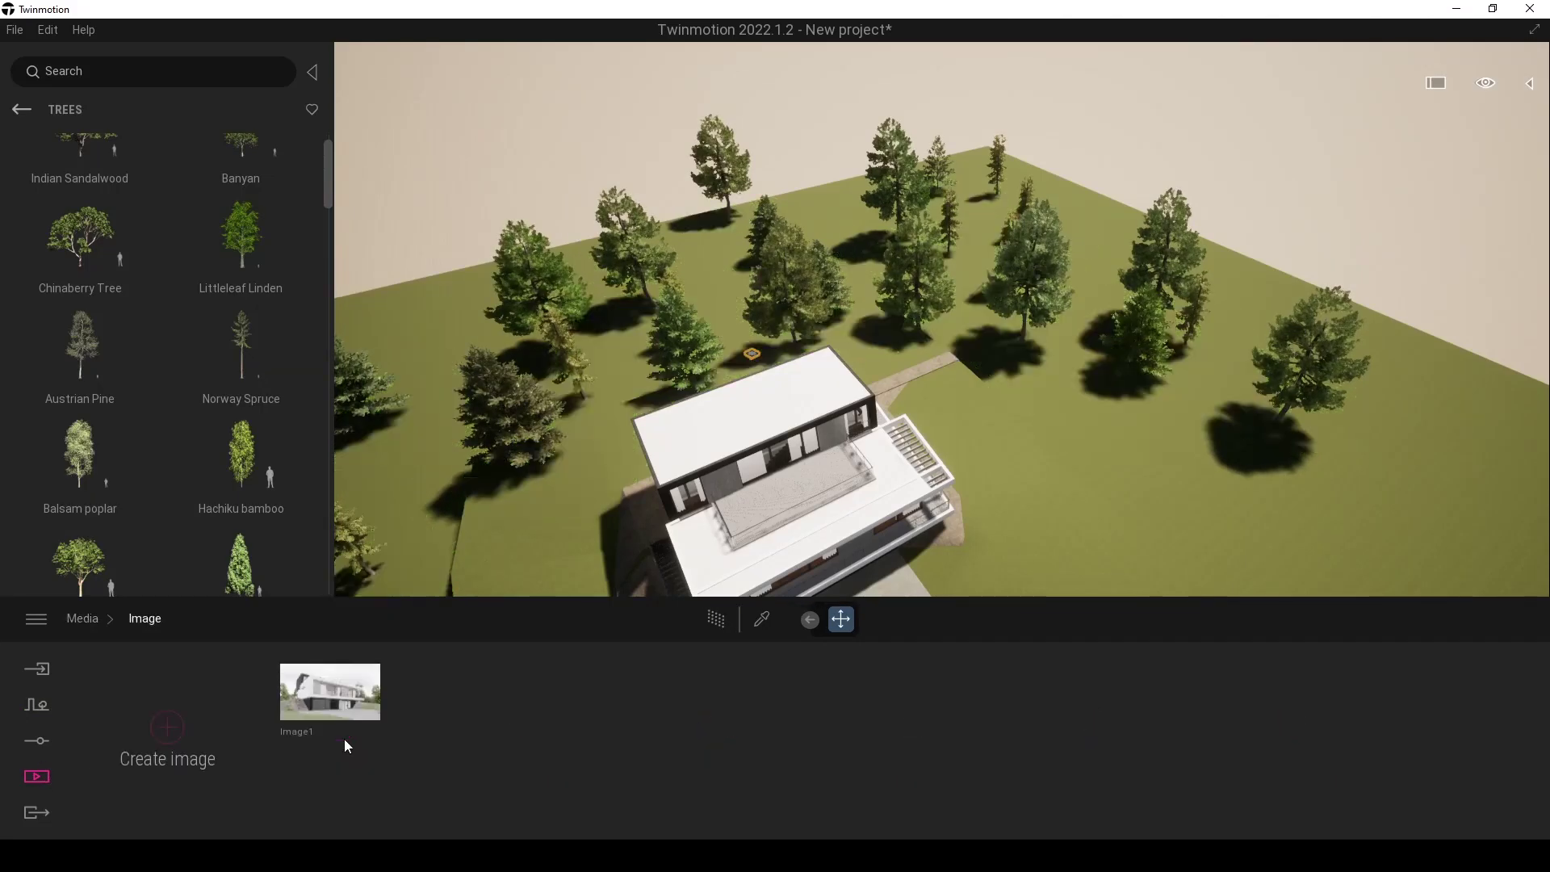
left_click(315, 683)
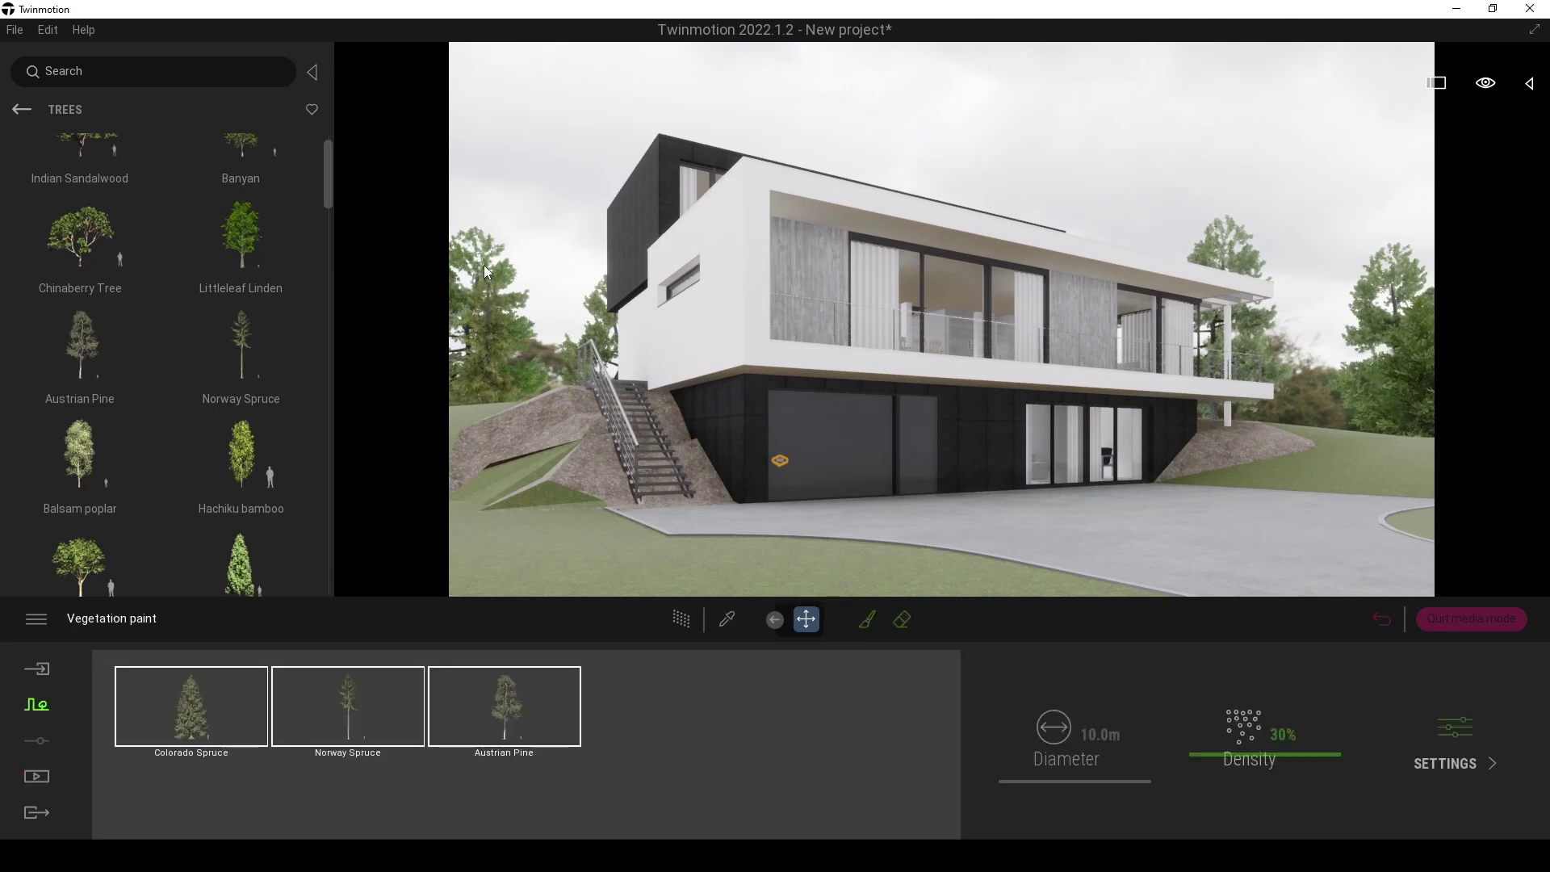
- Set the density of the three painted tree species to 82% and enlarge the trees in the vegetation settings
left_click_drag(1222, 760, 1243, 687)
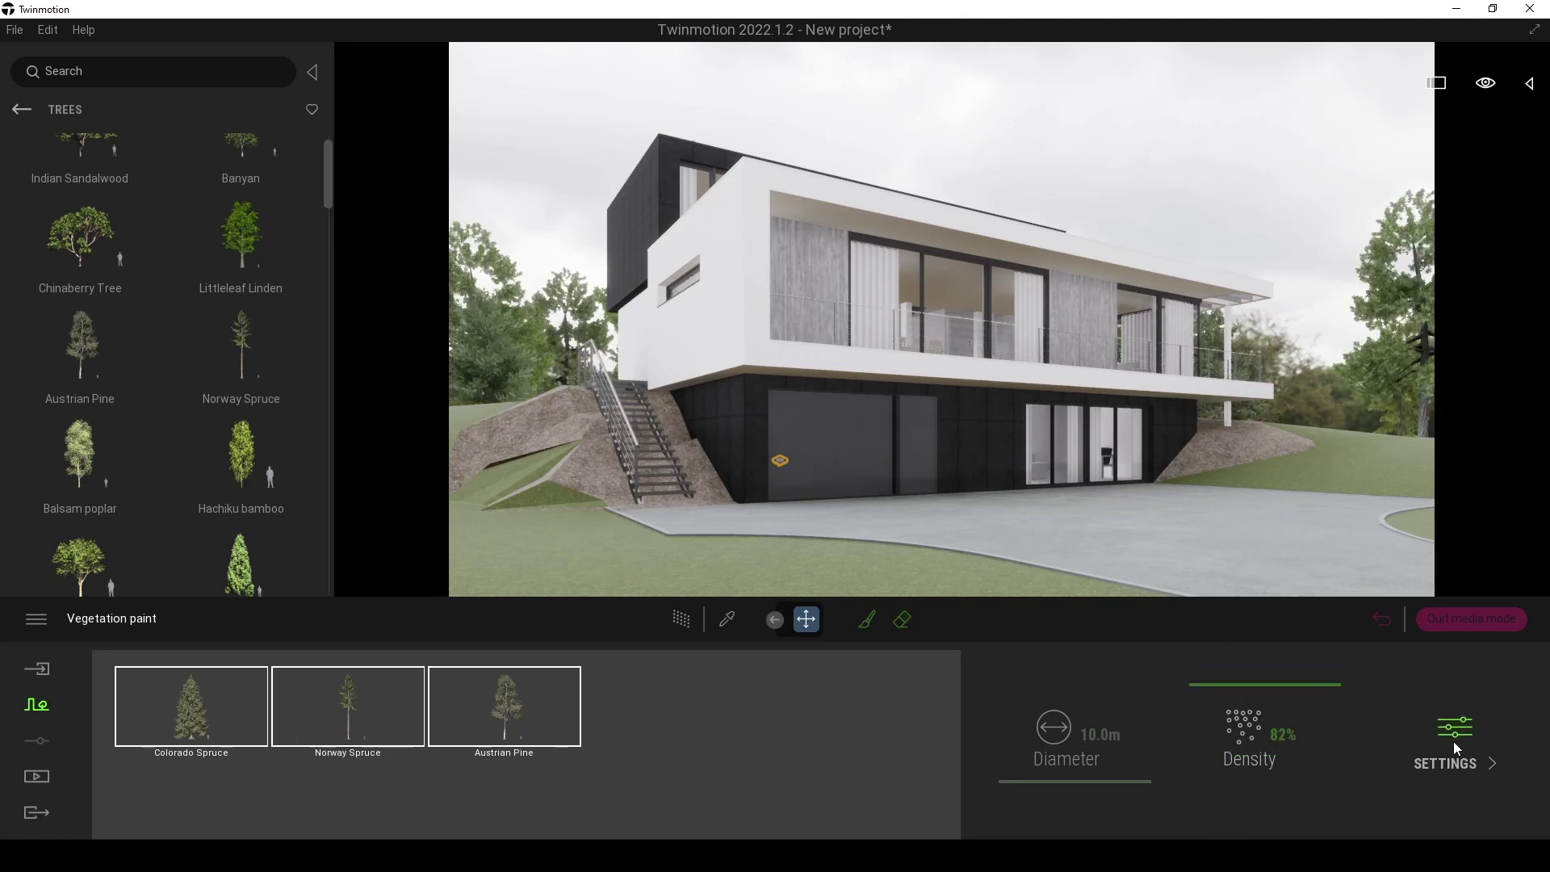
left_click(1454, 743)
left_click_drag(284, 729, 297, 698)
key("Escape")
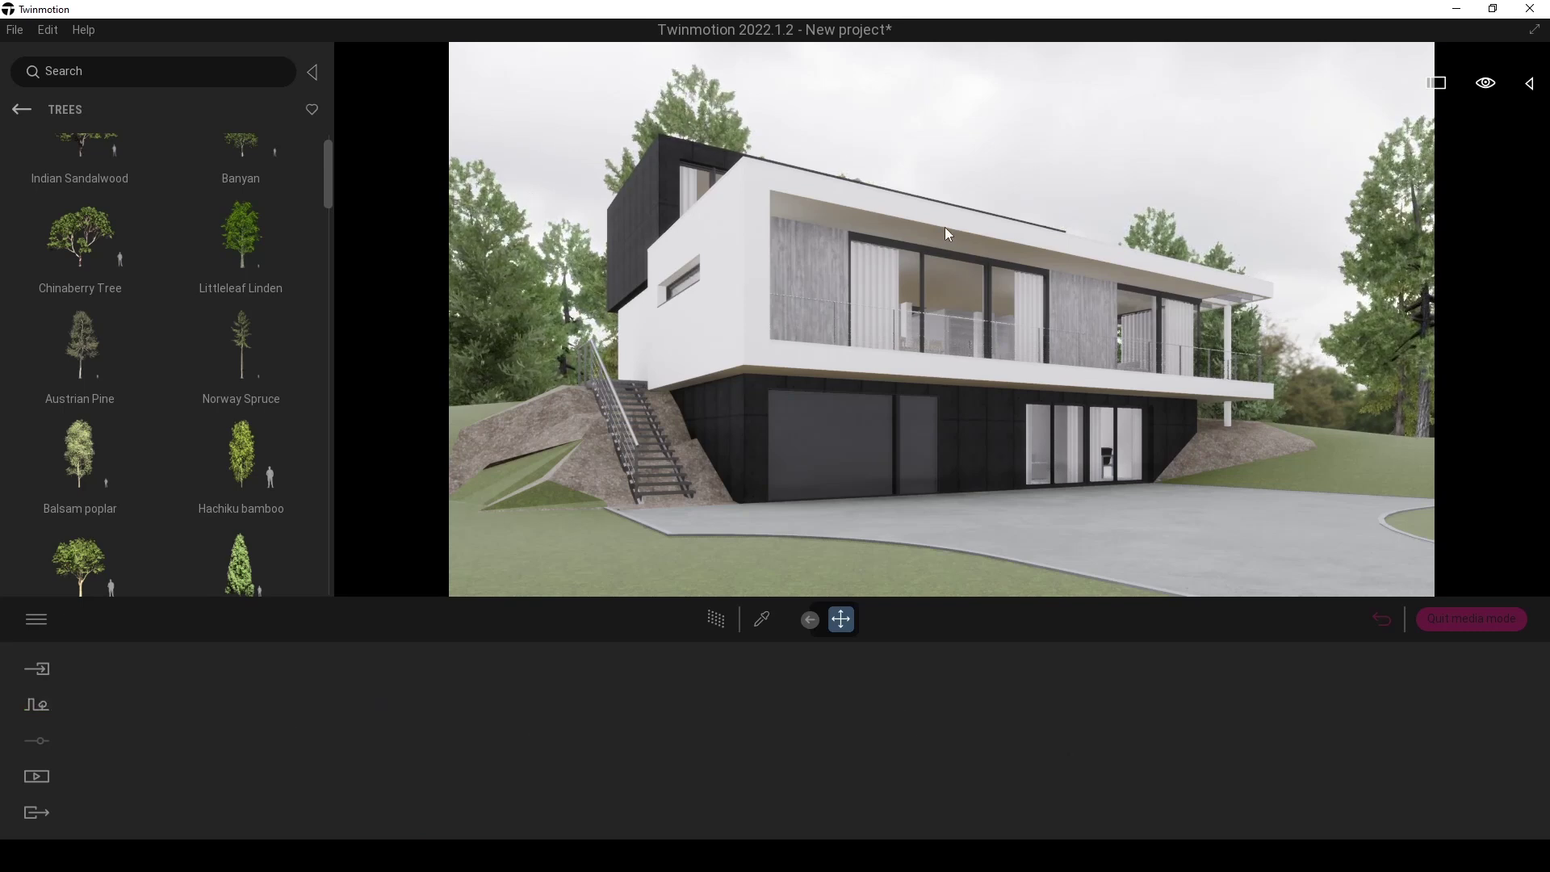
- Sample the driveway's Concrete Road material and apply it to the driveway's edging
left_click(761, 620)
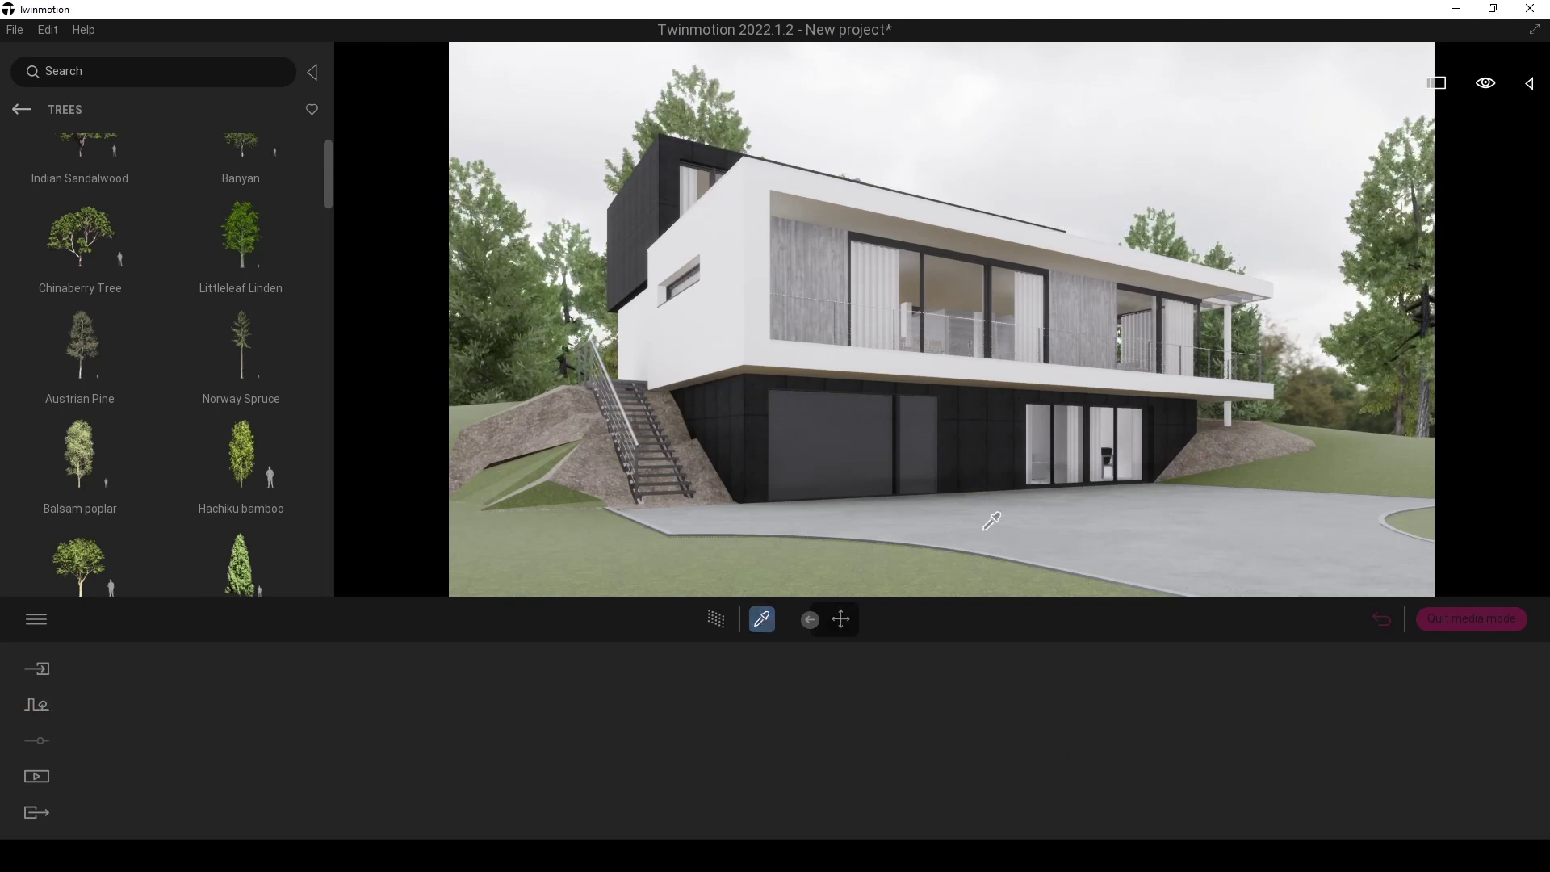
left_click(1010, 532)
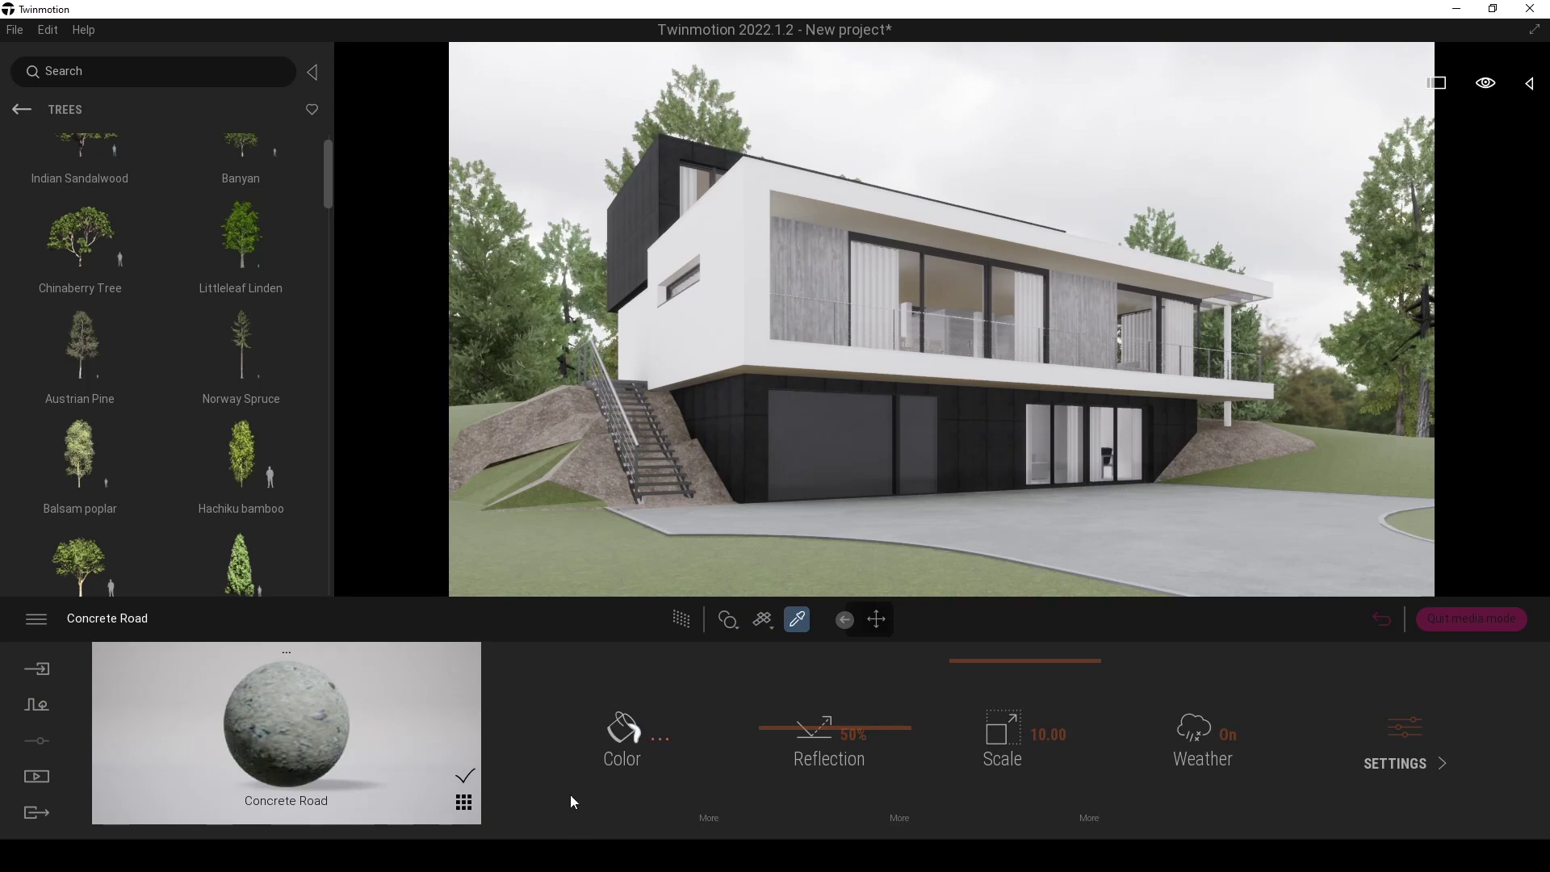
left_click_drag(395, 807, 1121, 584)
left_click(613, 728)
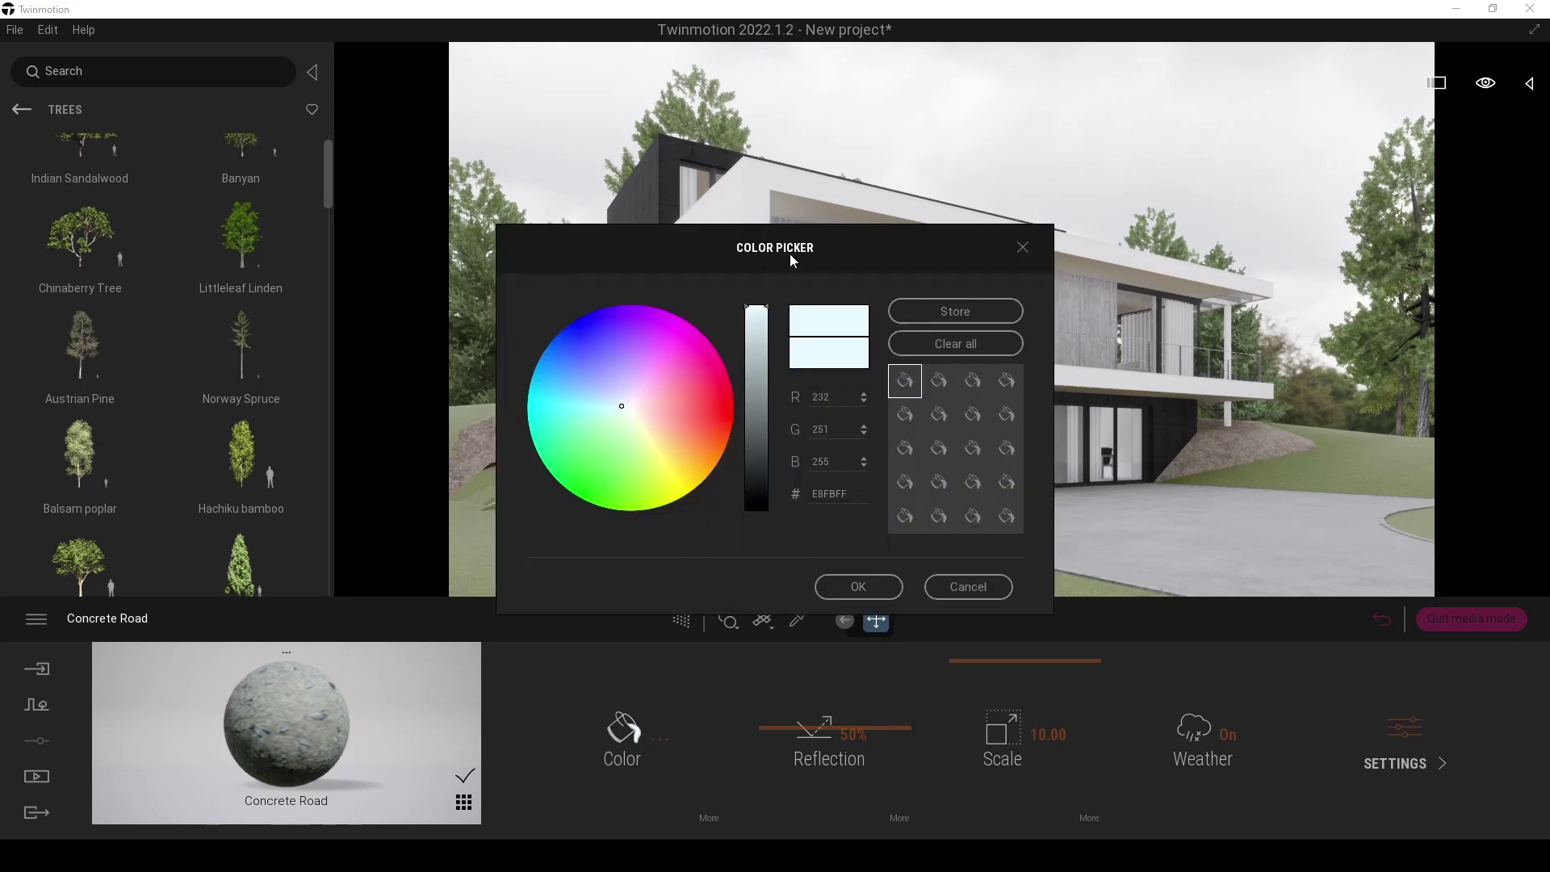
left_click_drag(789, 255, 367, 294)
left_click_drag(323, 352, 244, 405)
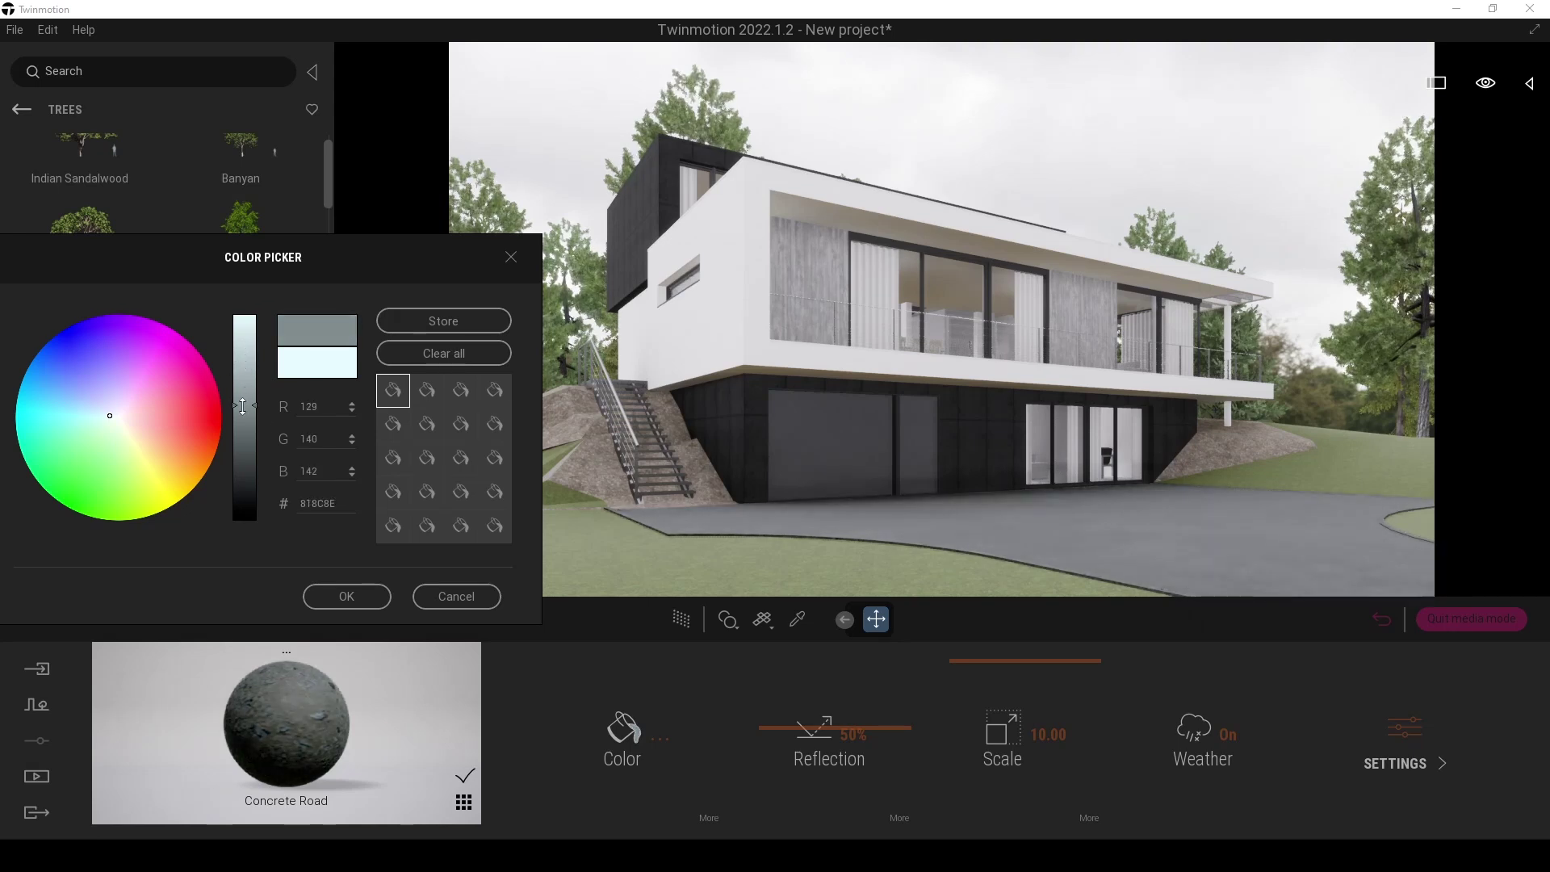
left_click(453, 599)
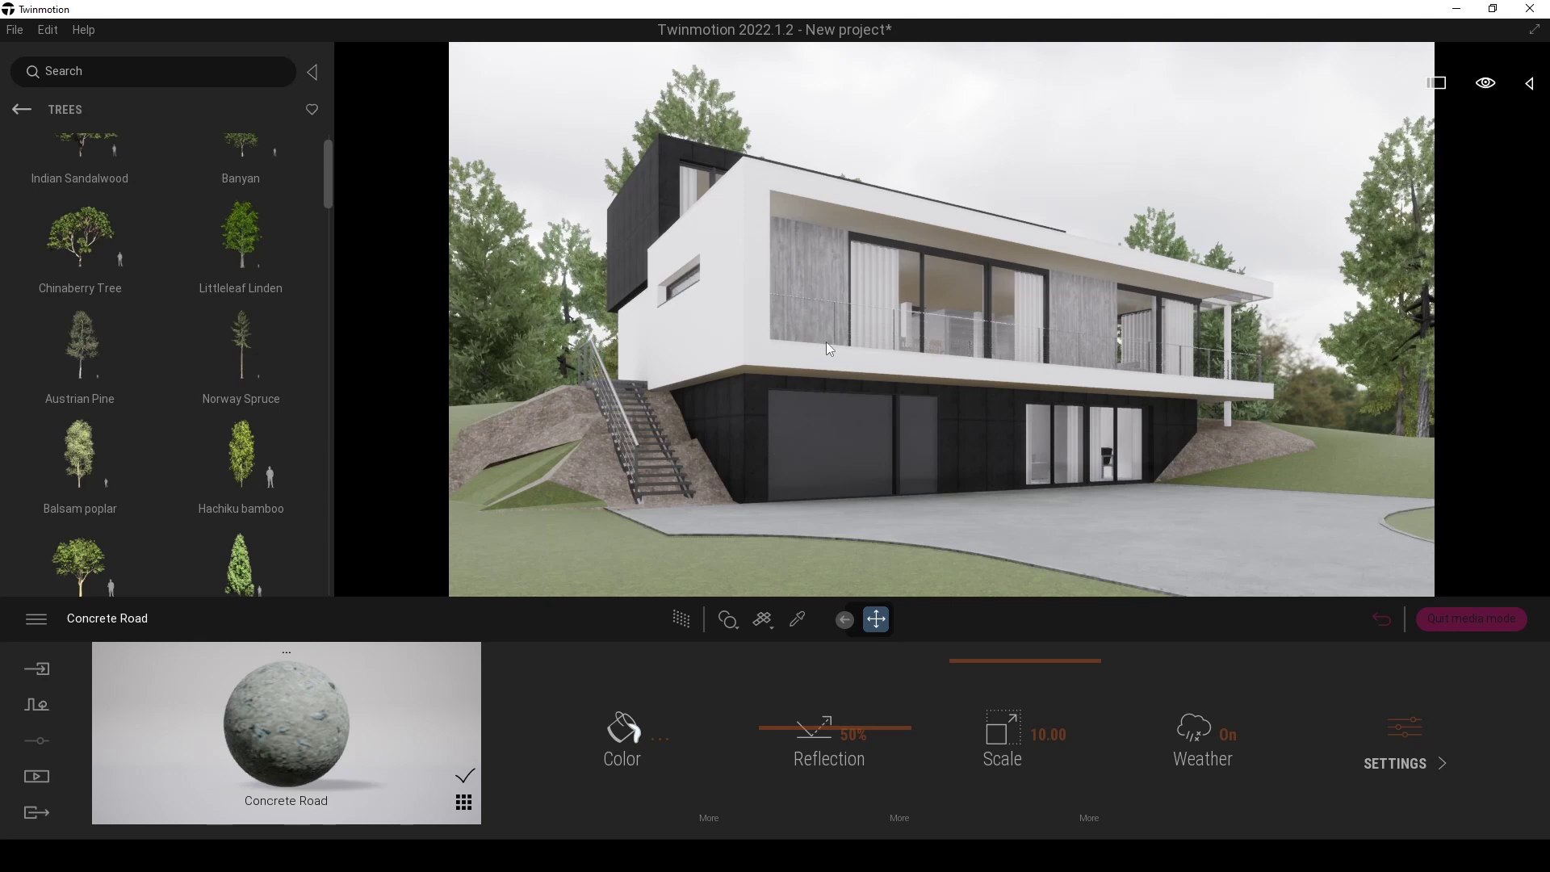
- Duplicate the Concrete Road material from the scene's material list and apply the copy to the driveway's edging
left_click(463, 803)
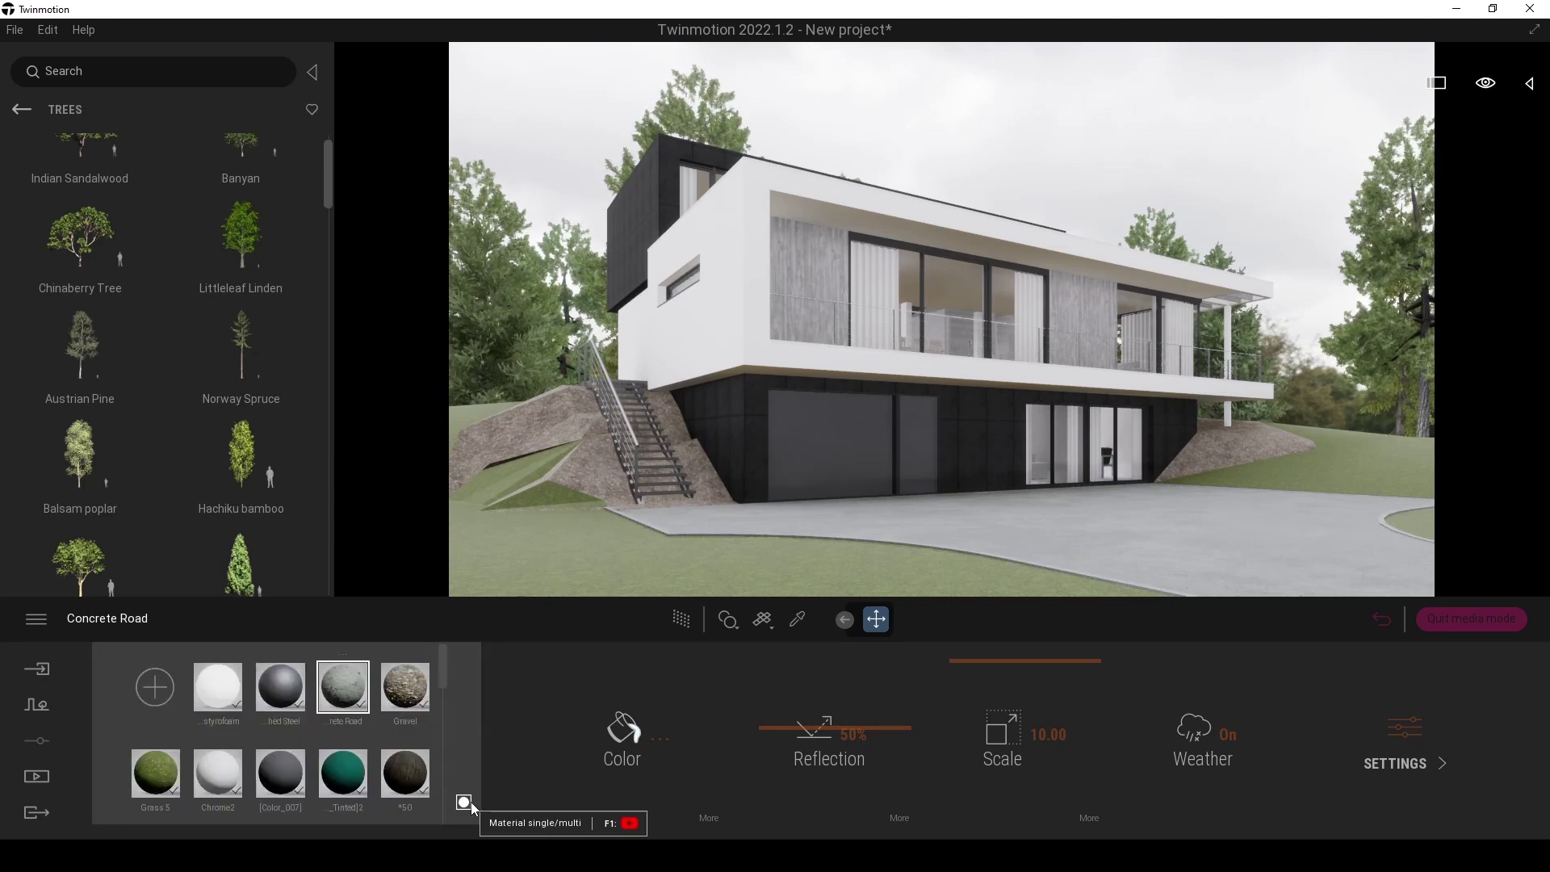
right_click(343, 682)
left_click(320, 567)
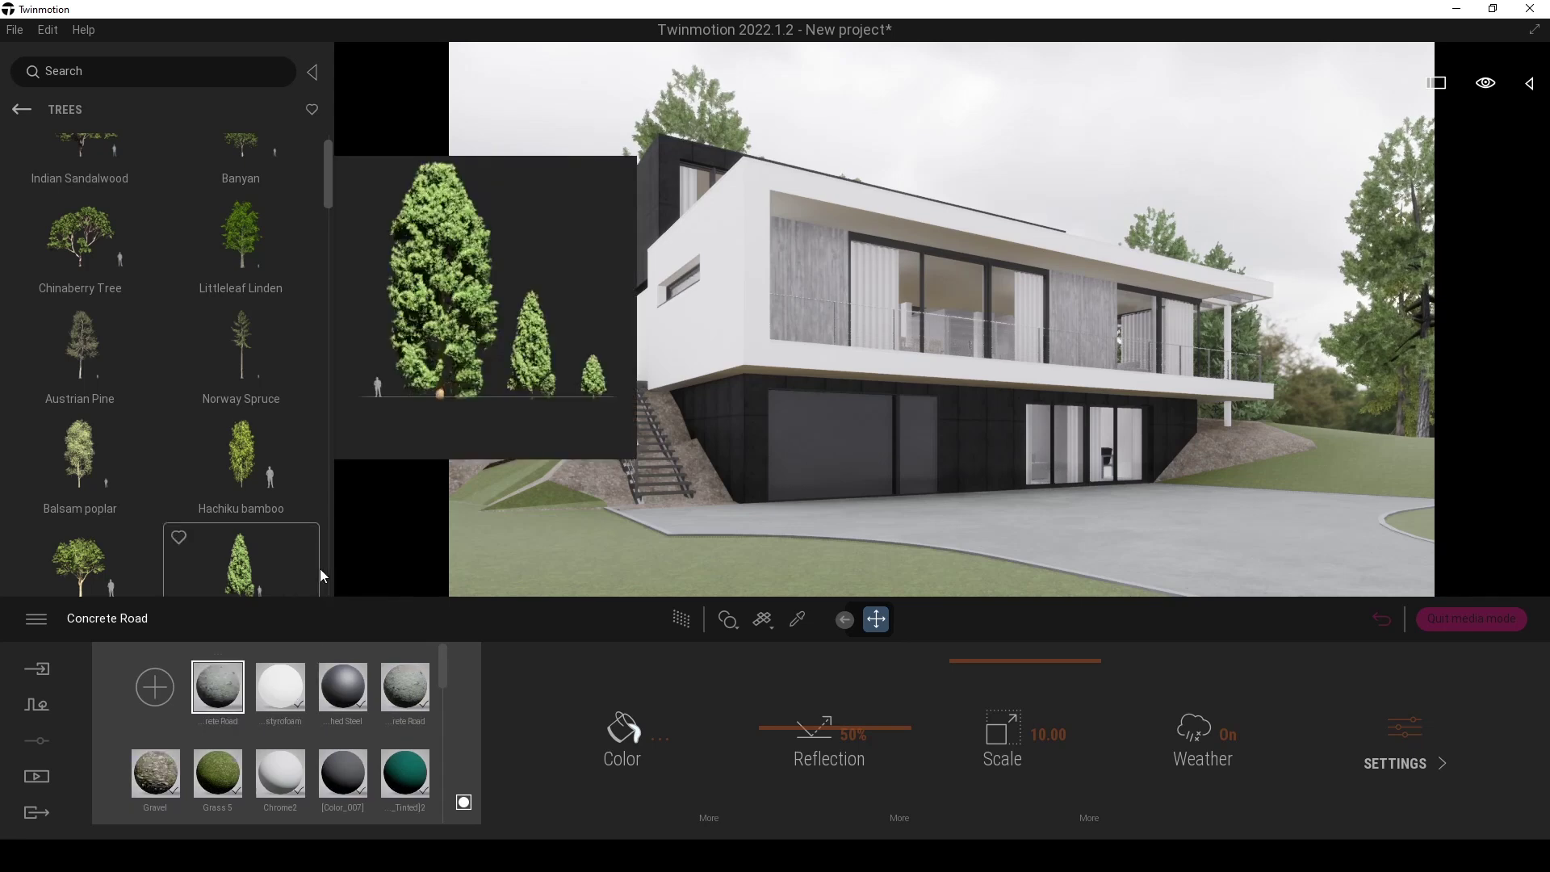
left_click_drag(208, 692, 1030, 565)
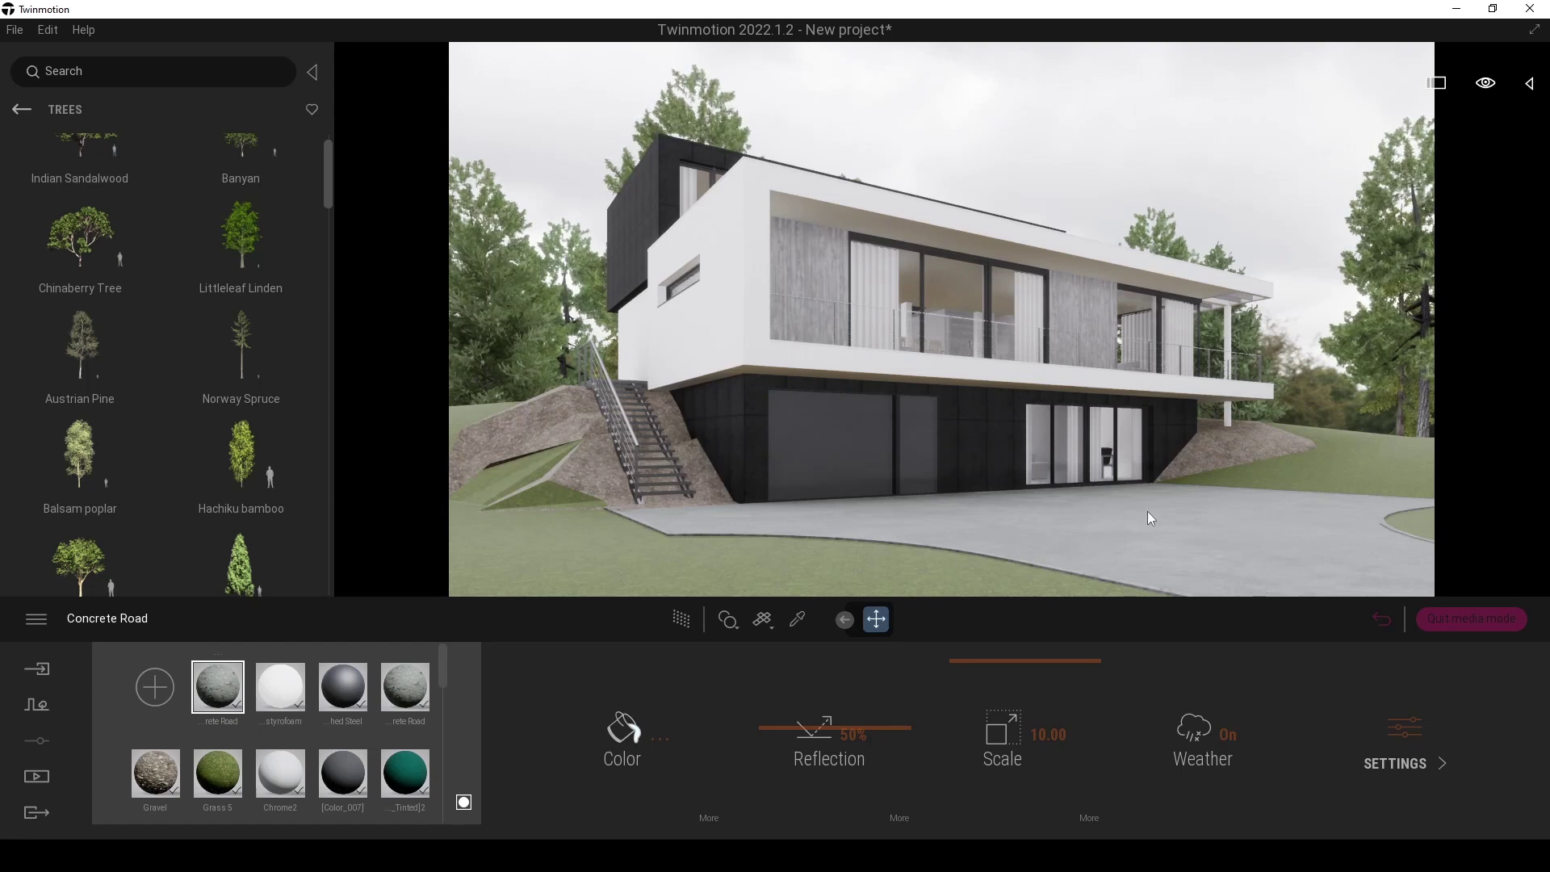
- Darken the driveway edging's copied Concrete Road material to the gray colour A2B0B3
left_click(623, 733)
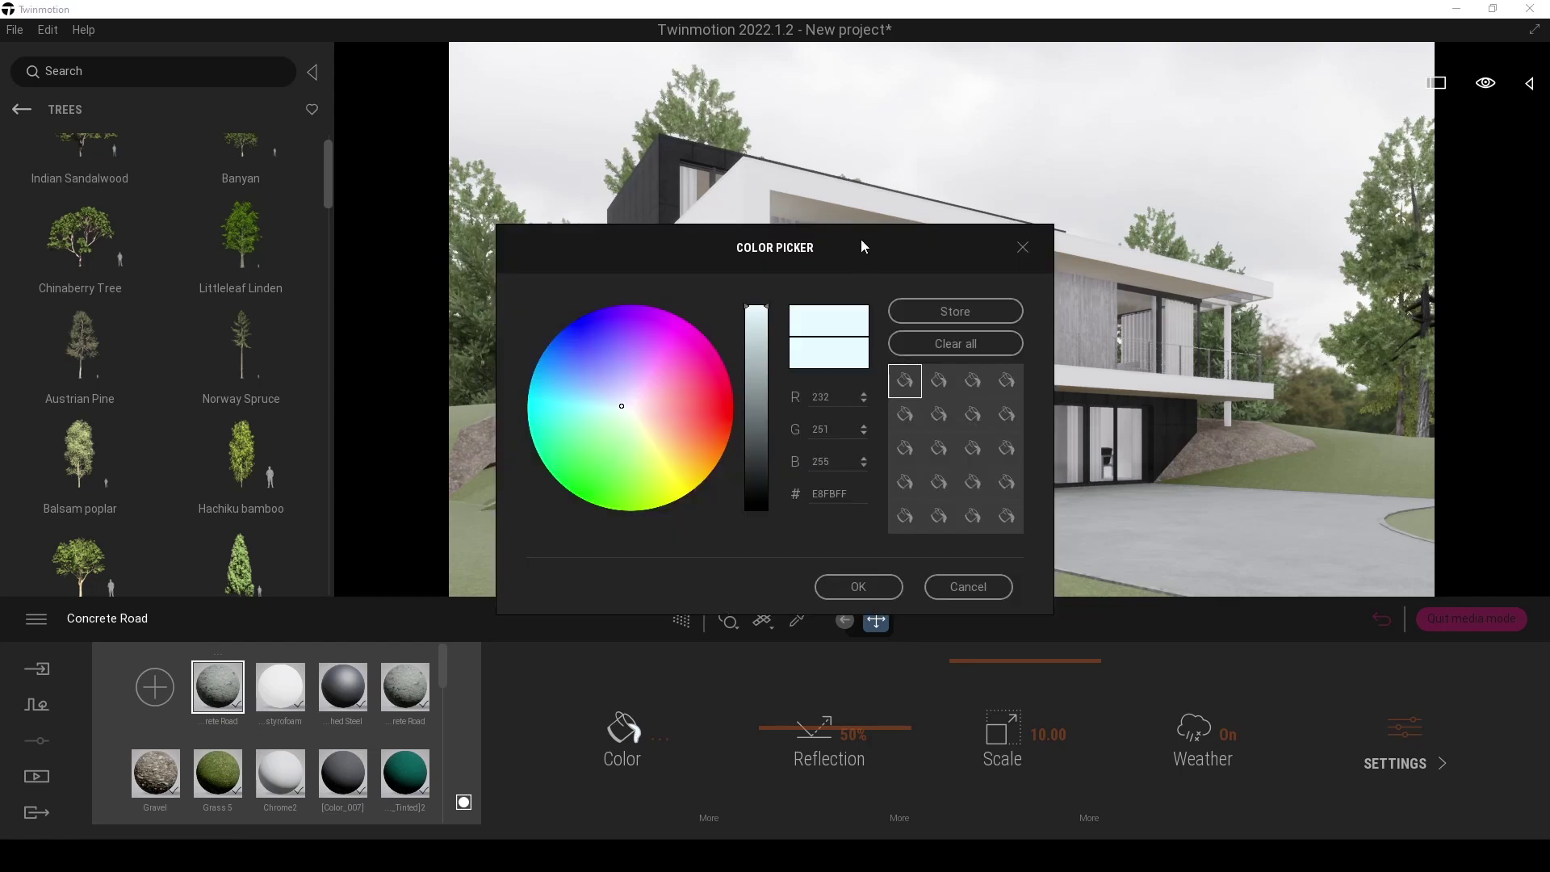
left_click_drag(861, 246, 443, 255)
mouse_move(350, 369)
left_mouse_down()
mouse_move(353, 402)
mouse_move(356, 364)
left_mouse_up()
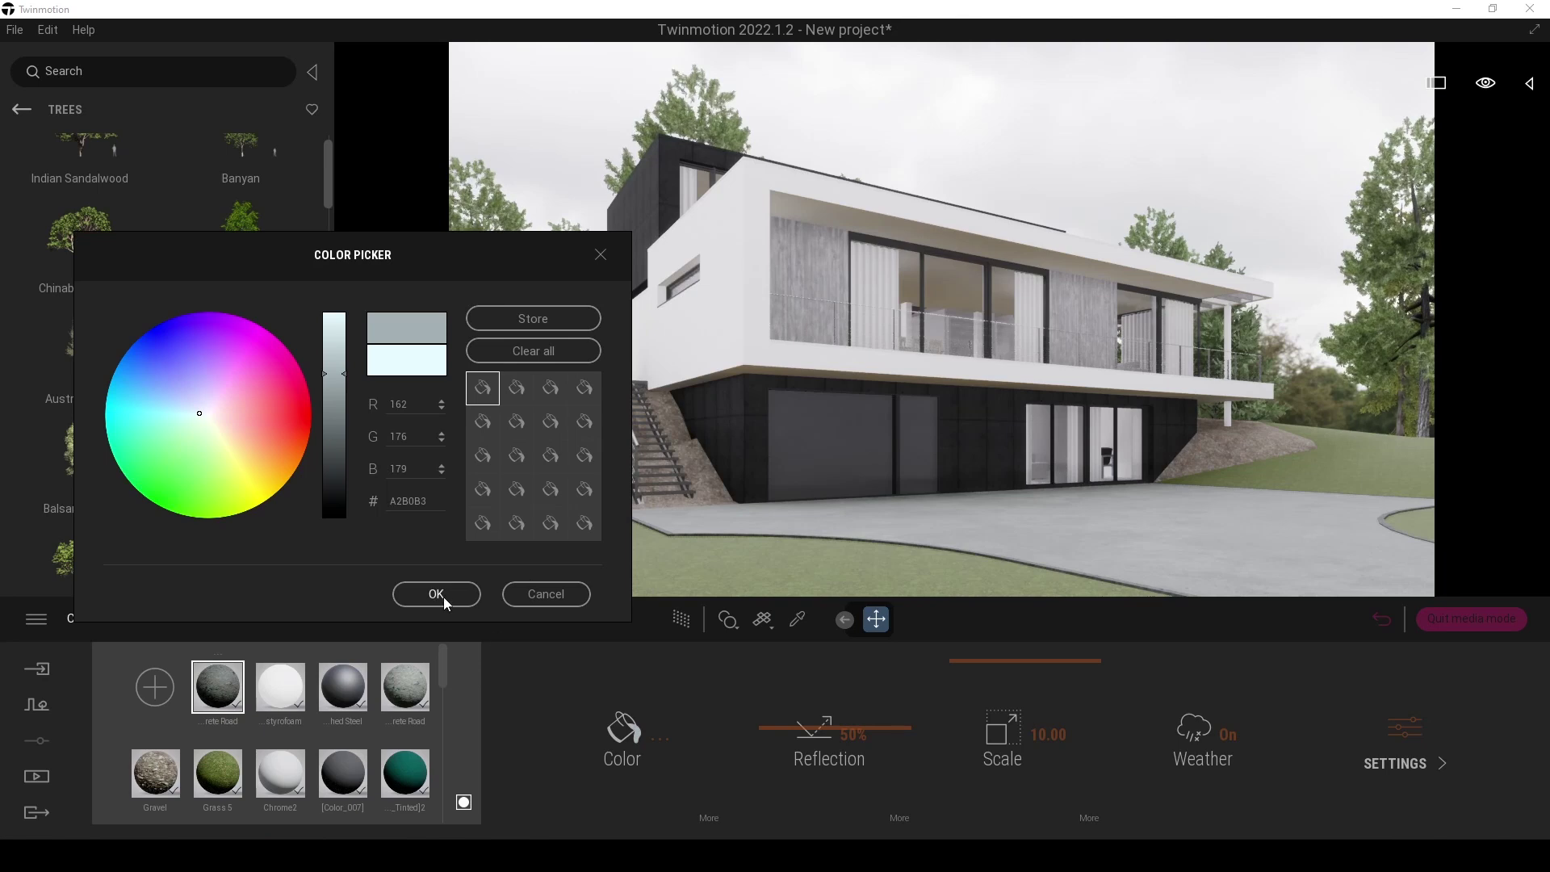
left_click(436, 593)
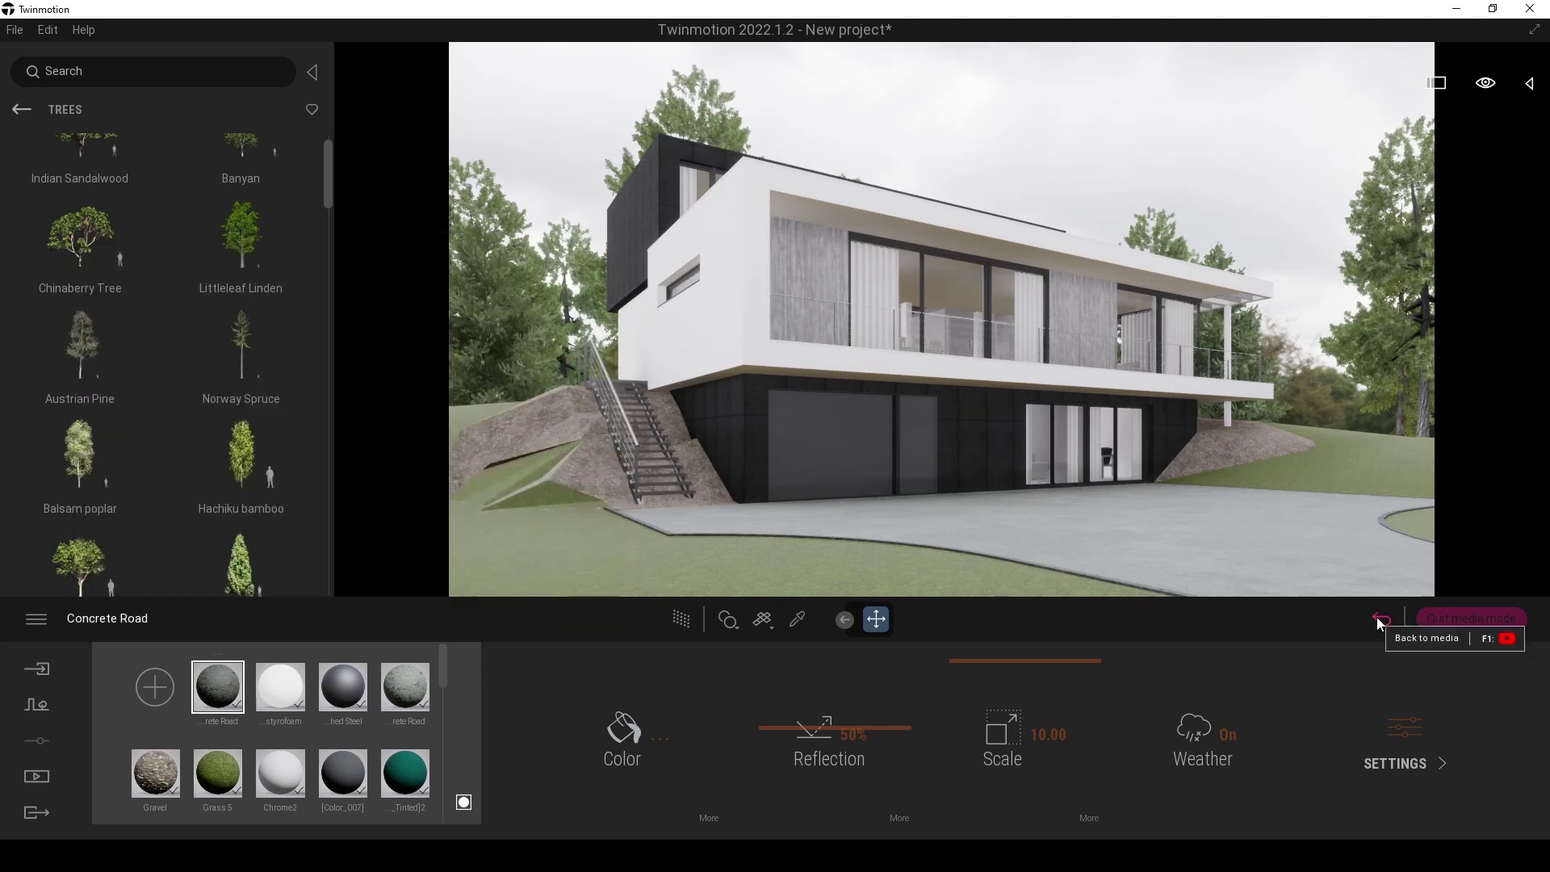
- Leave media mode and bring up the context tools with the lawn beside the villa in view
left_click(1462, 625)
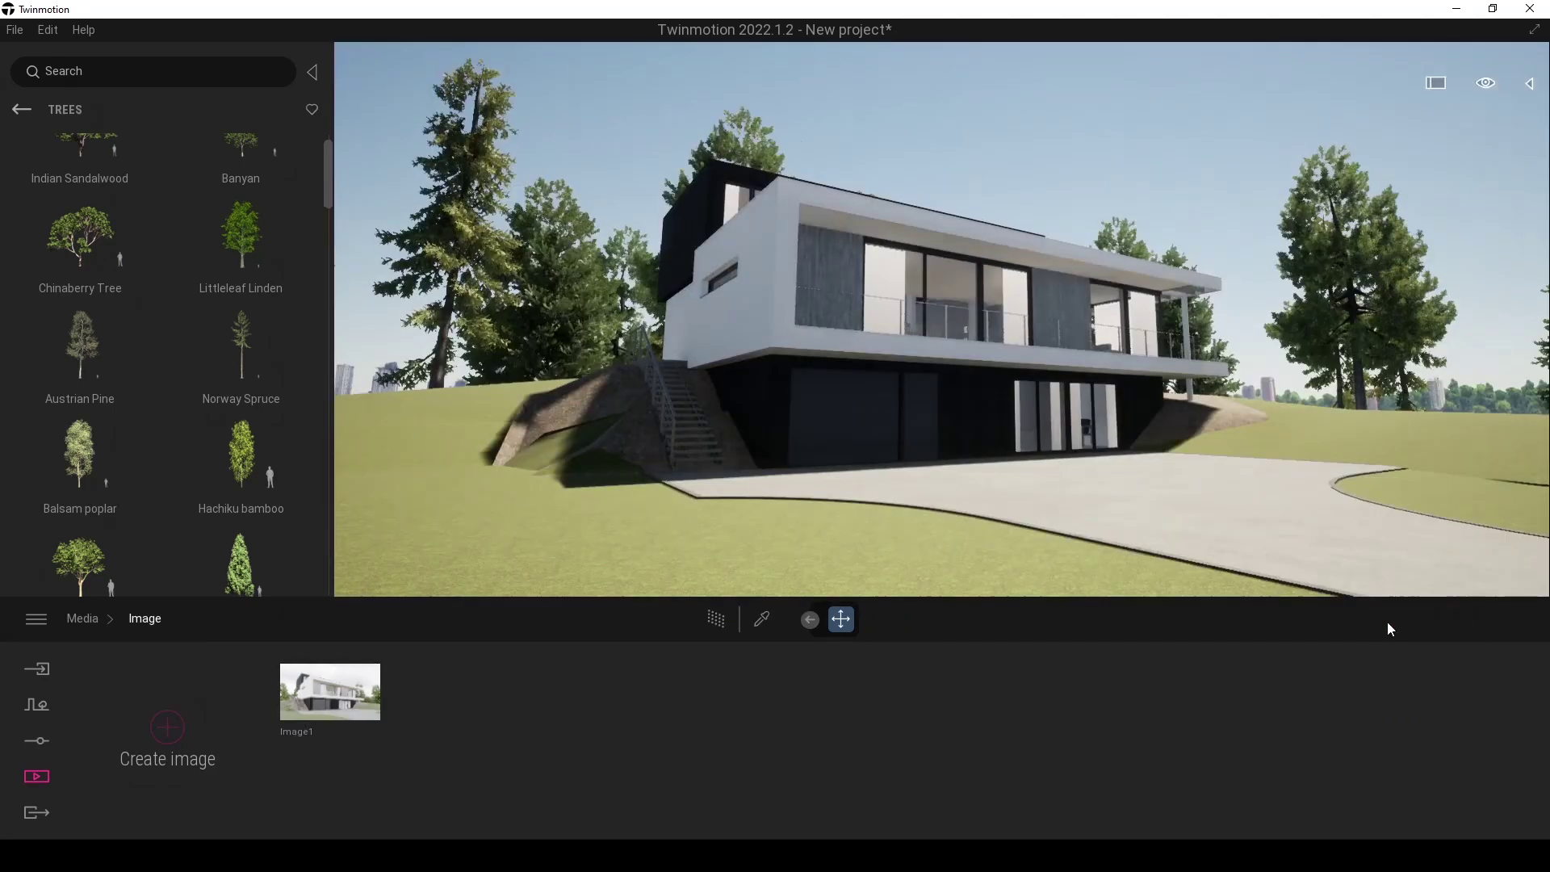
left_click(32, 715)
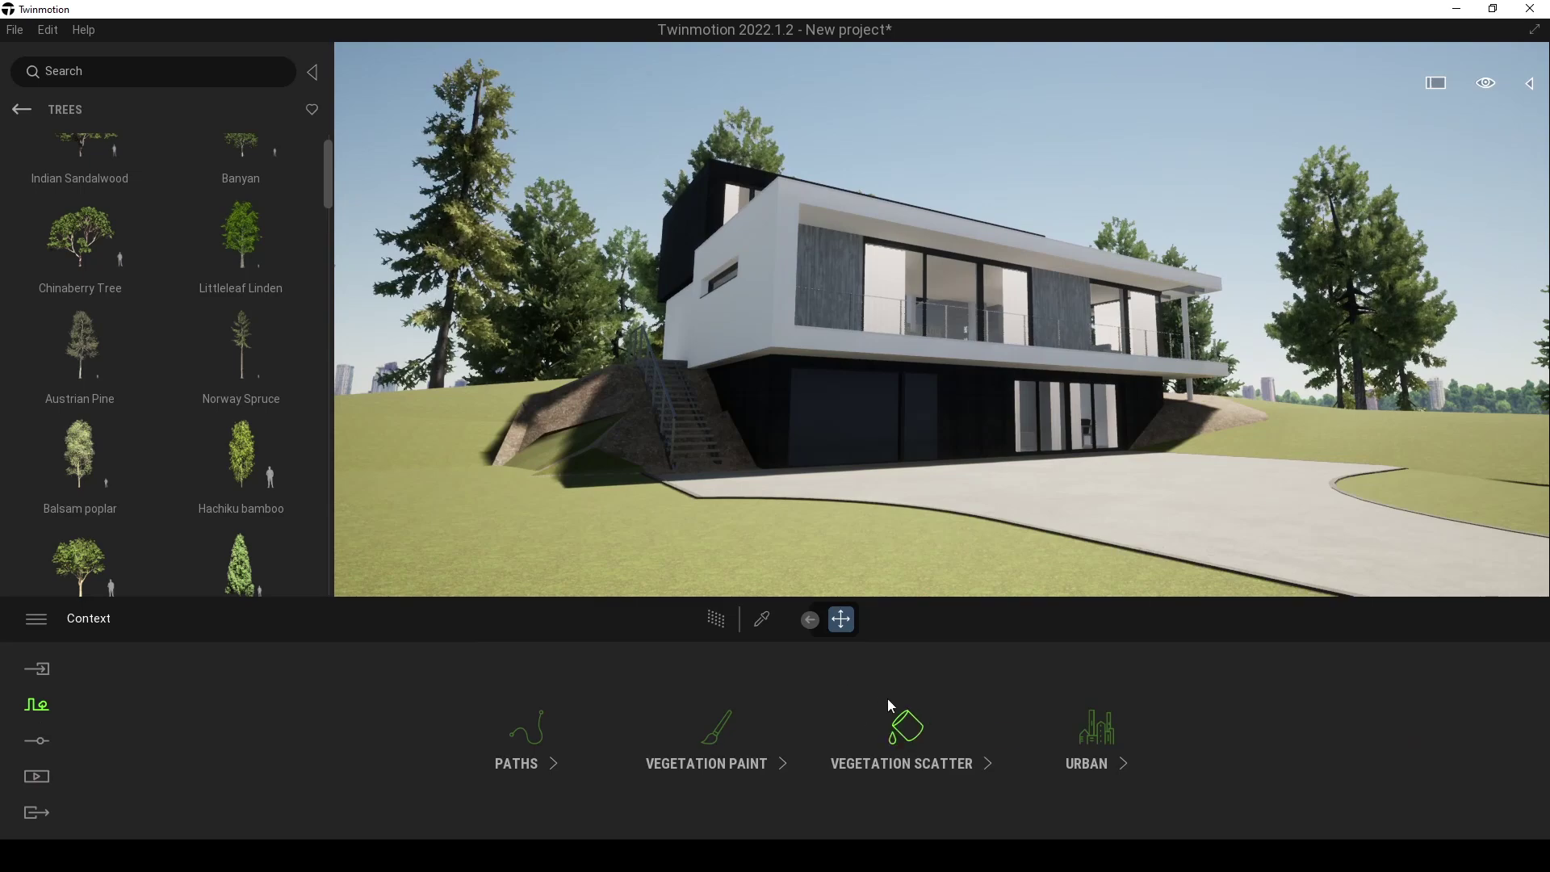
key("a")
key("e")
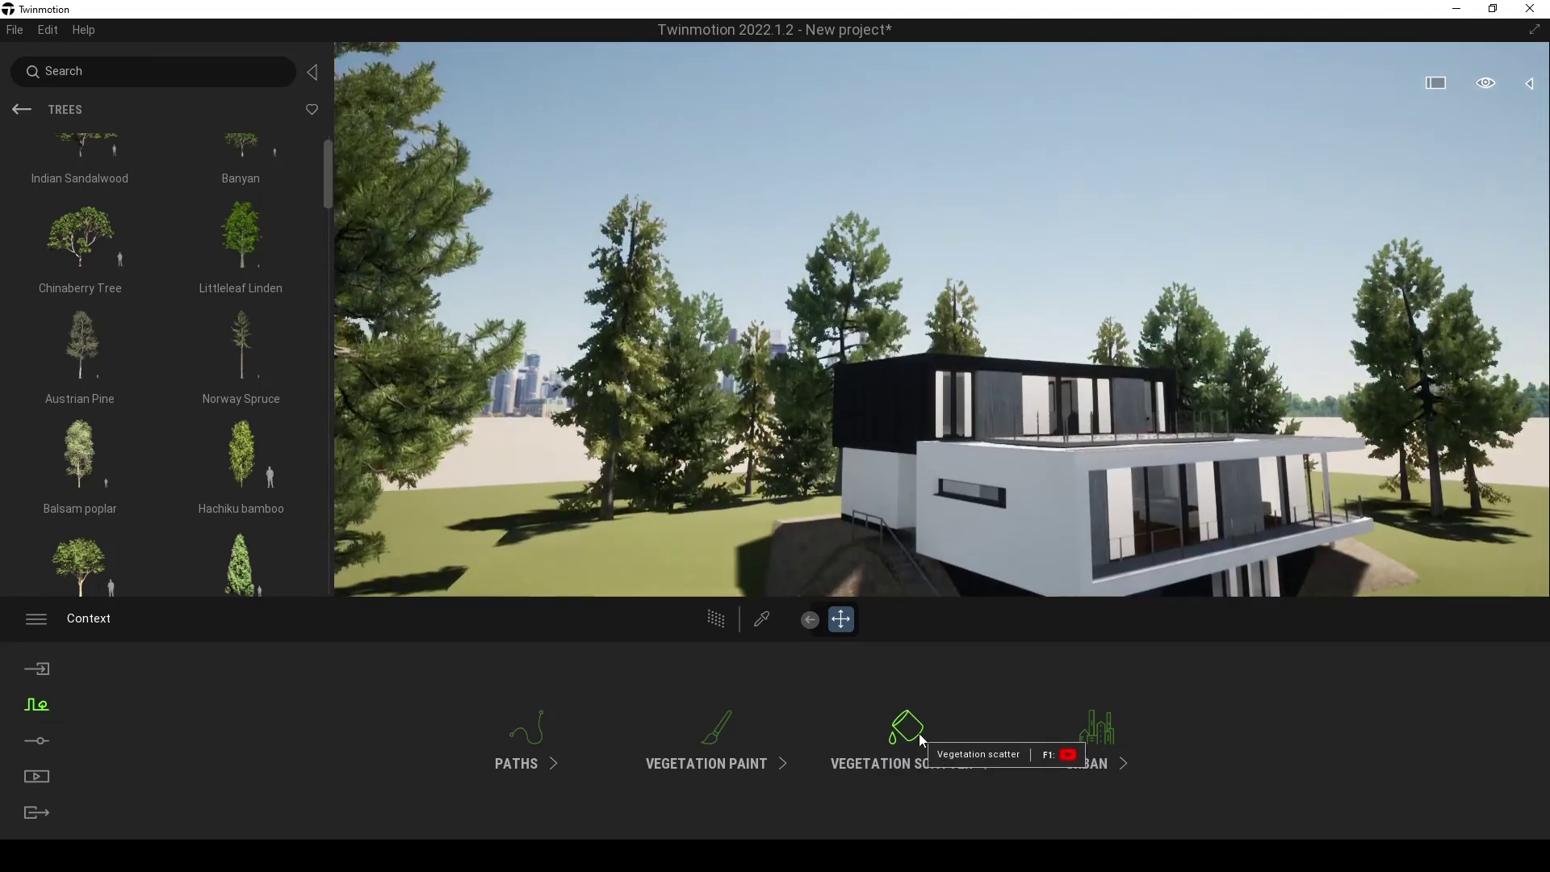
left_click(919, 733)
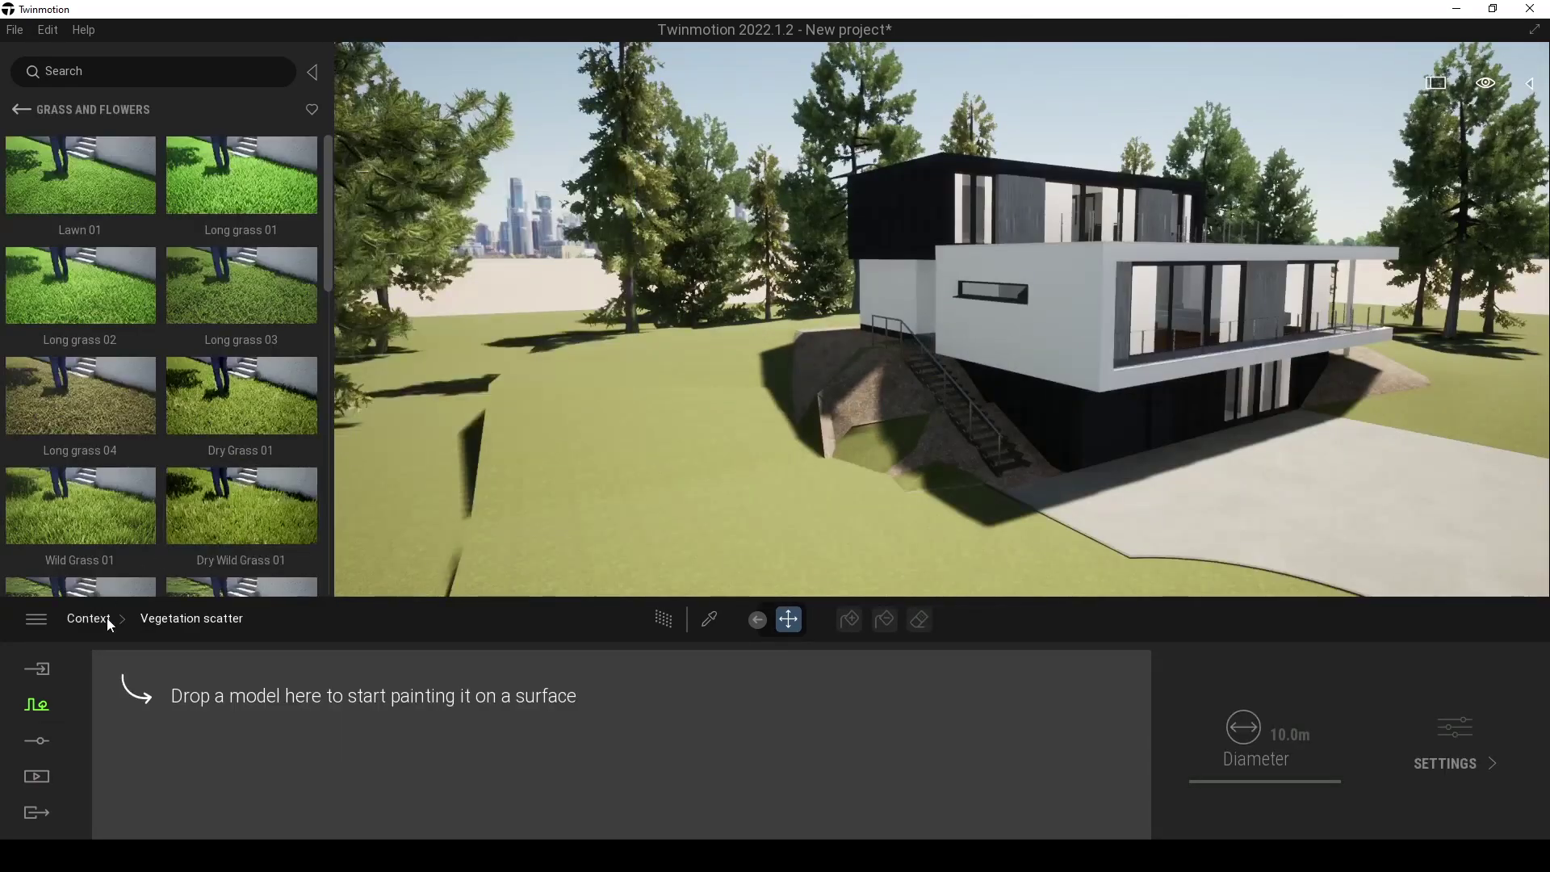
left_click(107, 620)
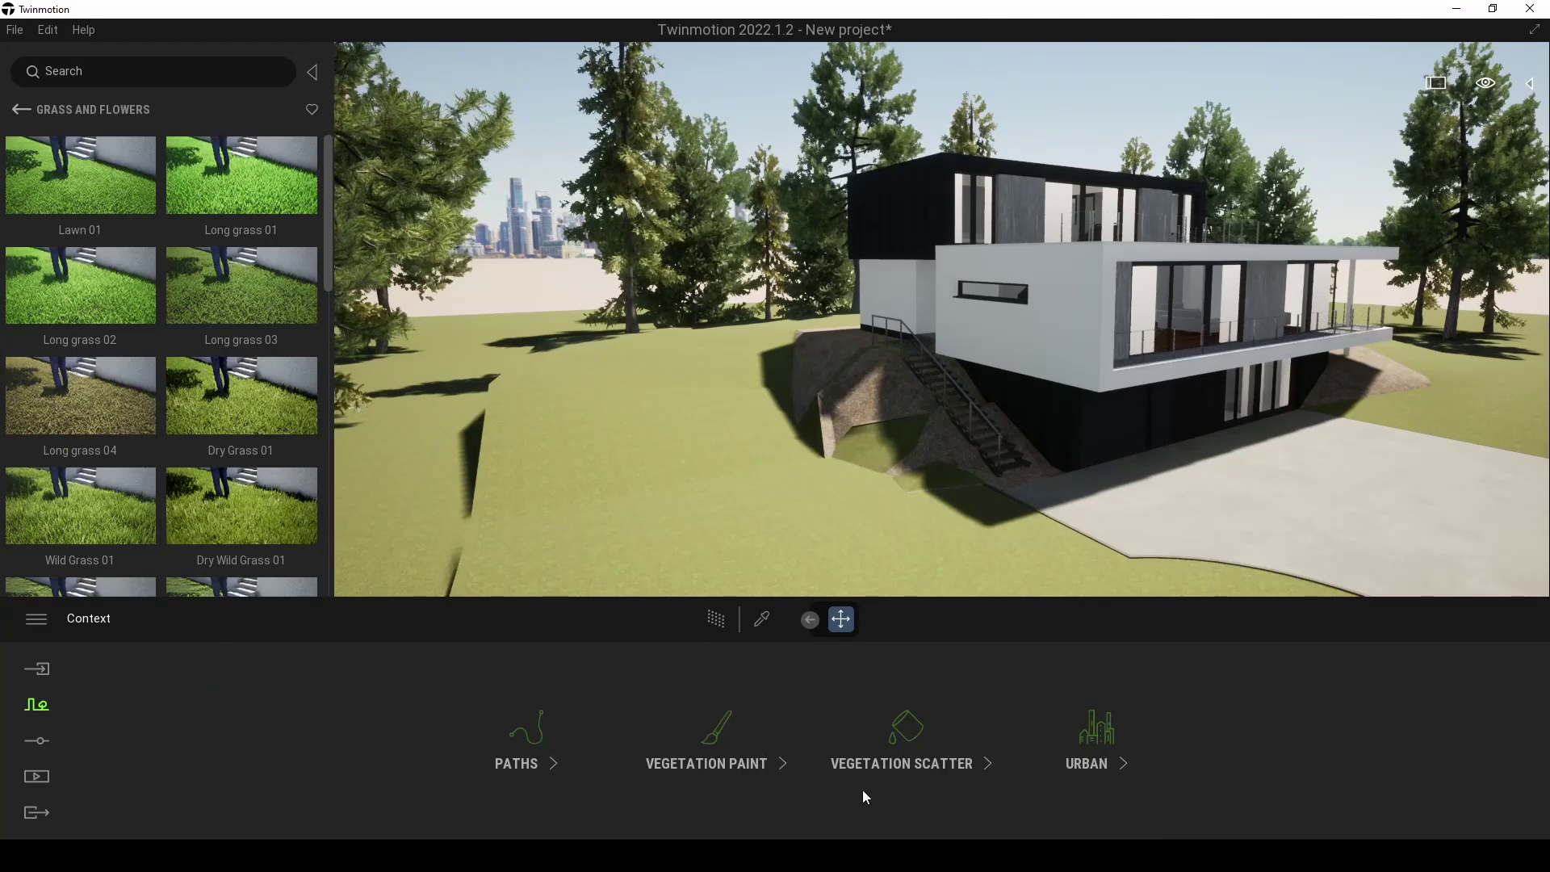
key("s")
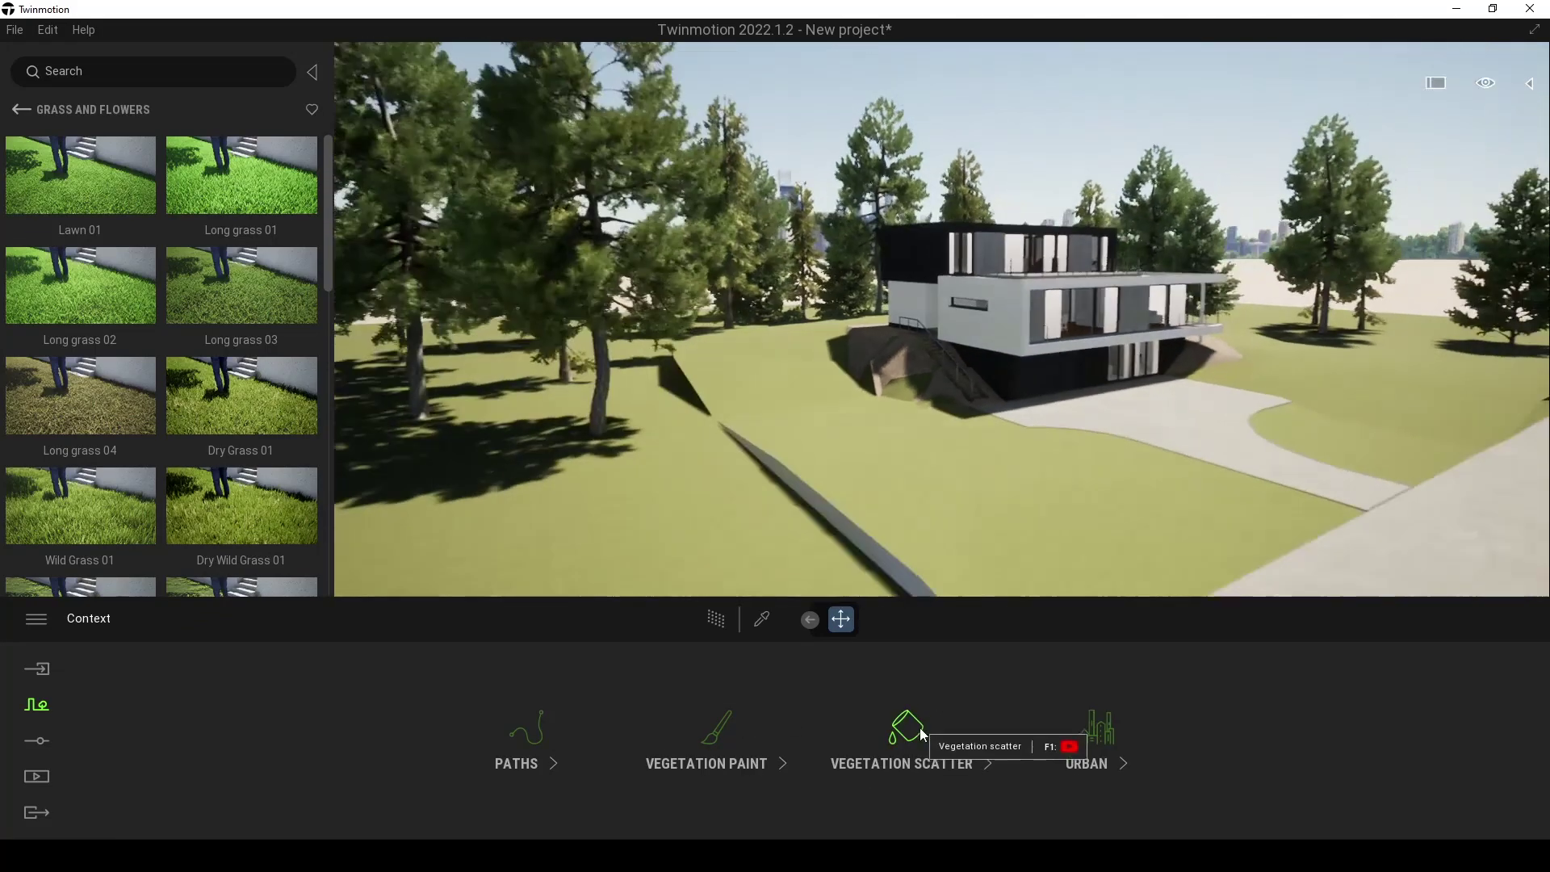
key("w")
left_click(910, 733)
key("s")
right_click_drag(742, 447, 460, 363)
key("w")
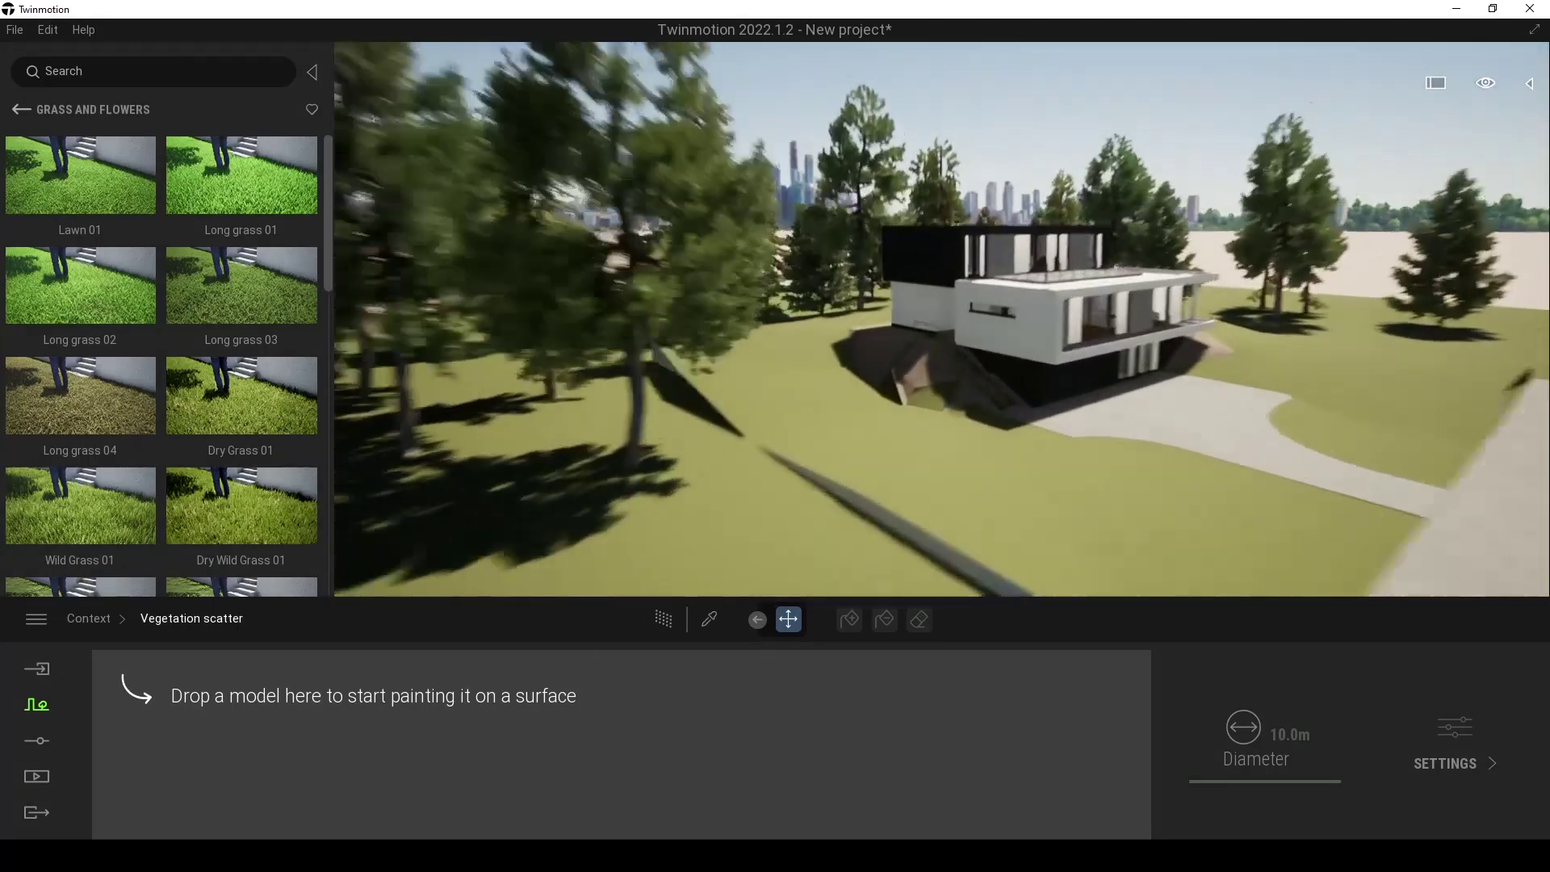
key("w")
key("w")
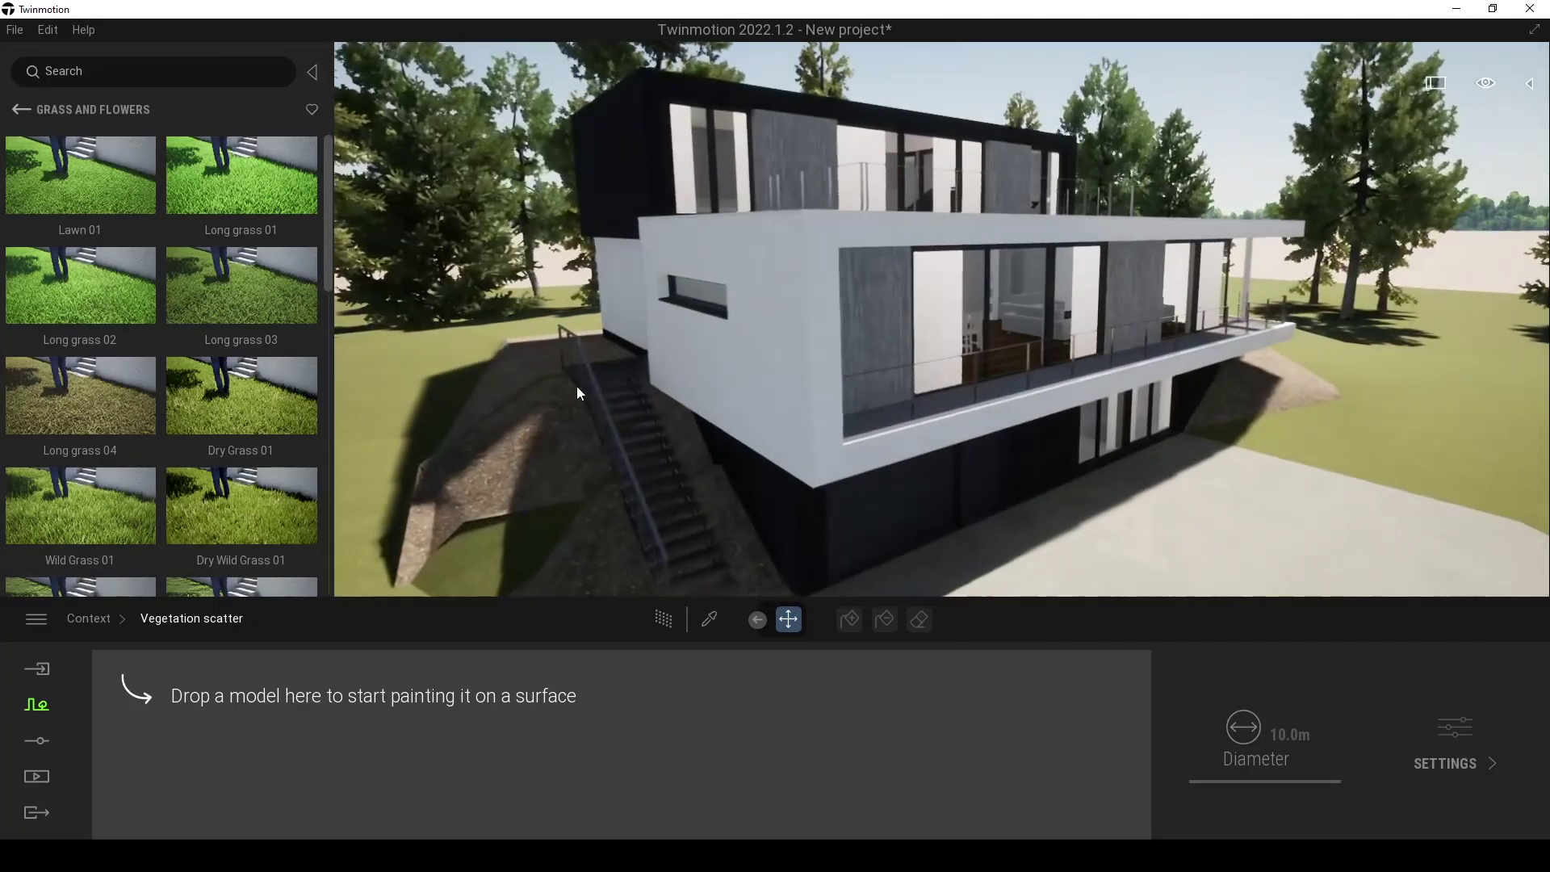
key("s")
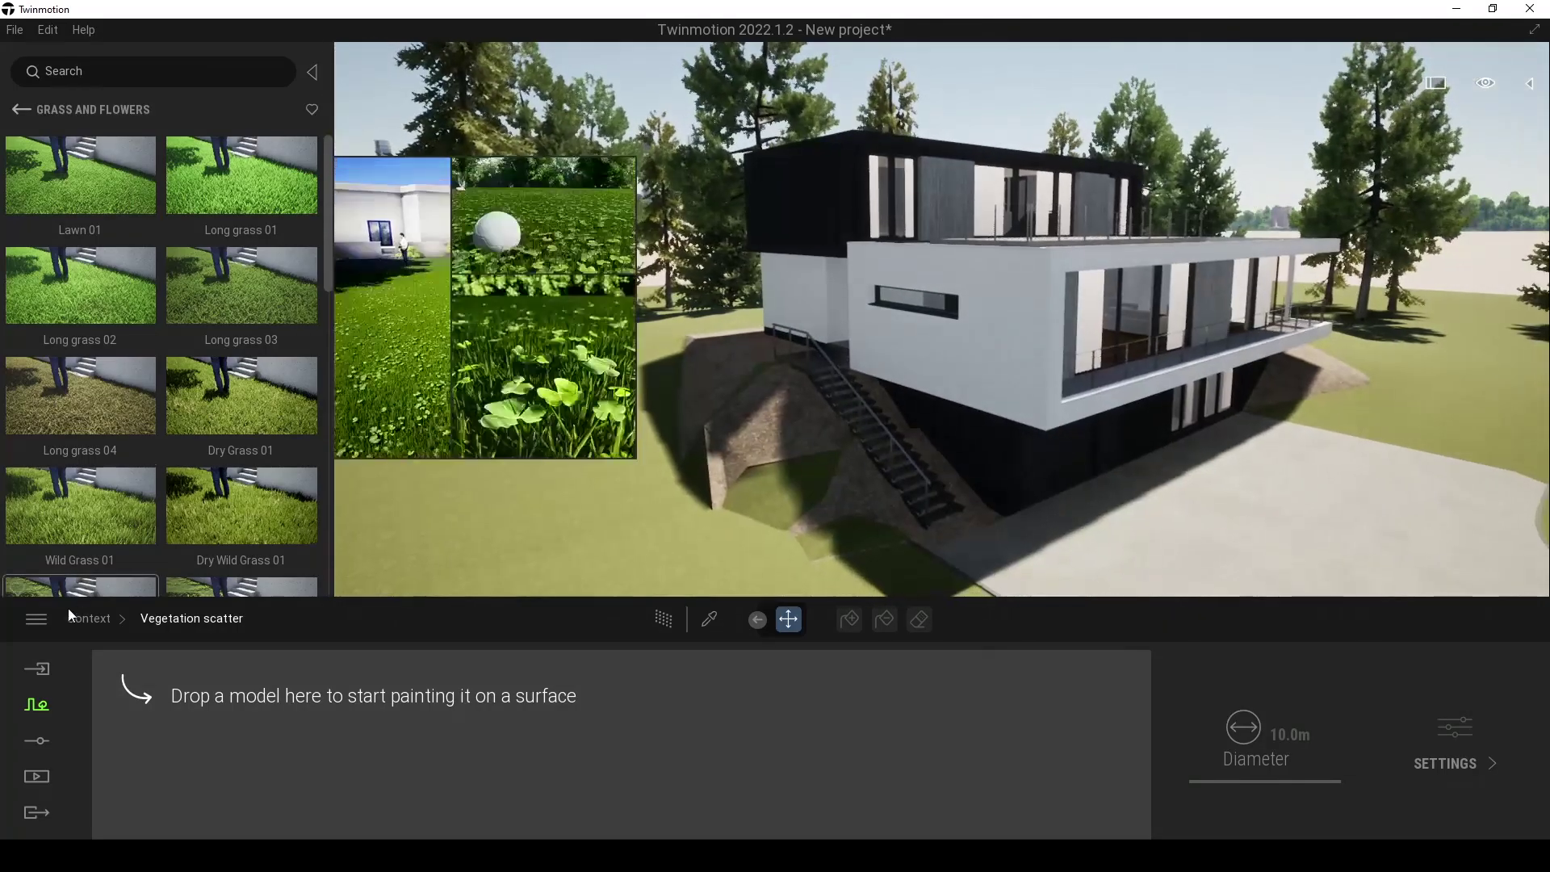
left_click(81, 618)
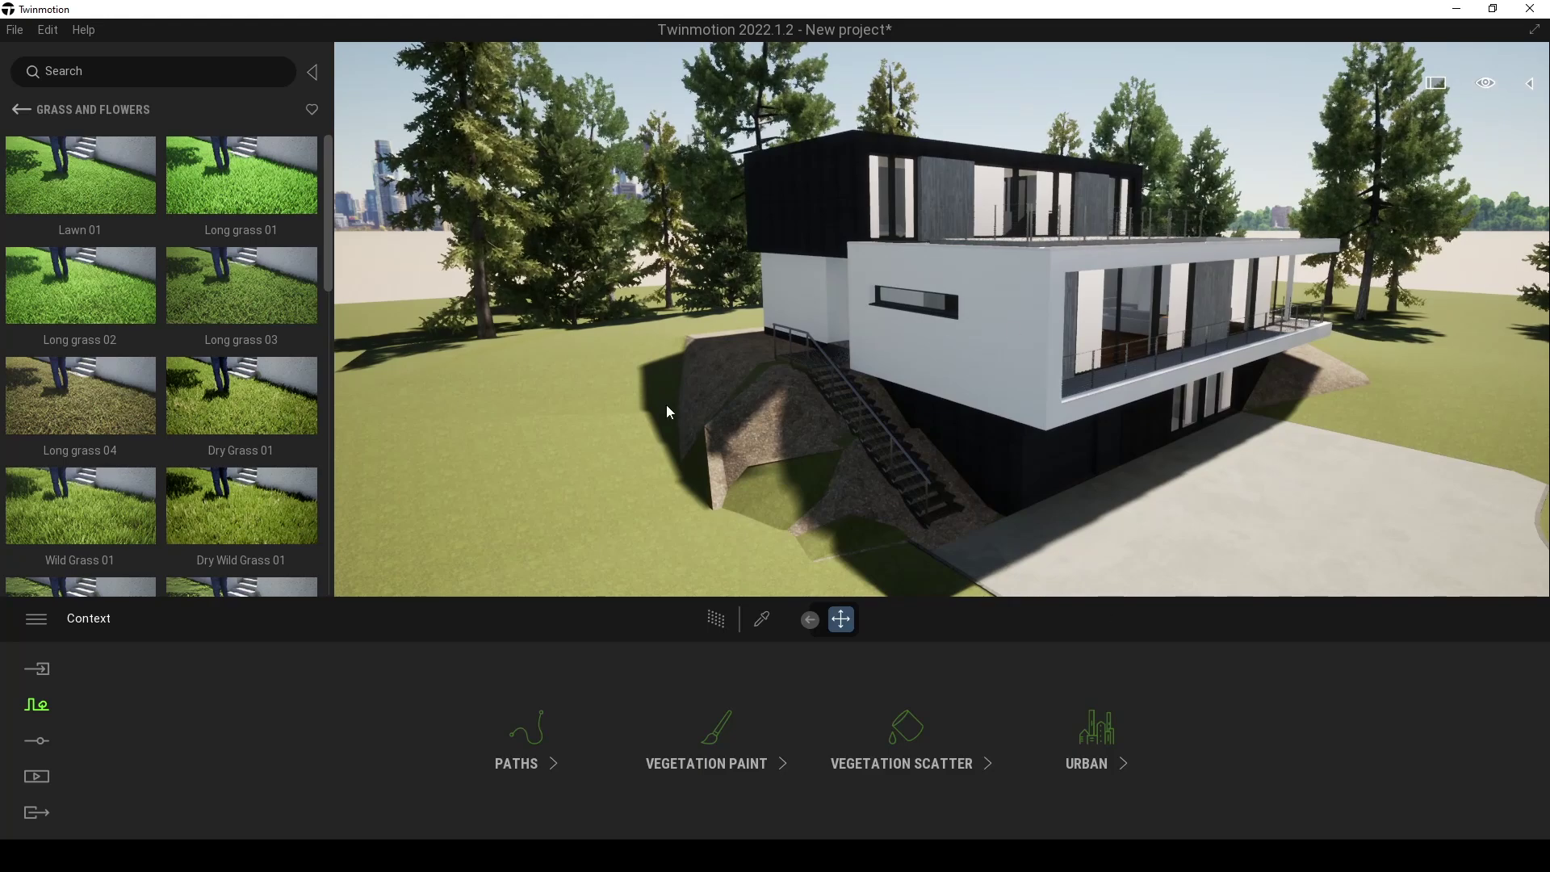
- Start vegetation painting and add four Lawn 01 entries from Grass and flowers to the paint palette
key("a")
scroll(730, 255, "up", 3)
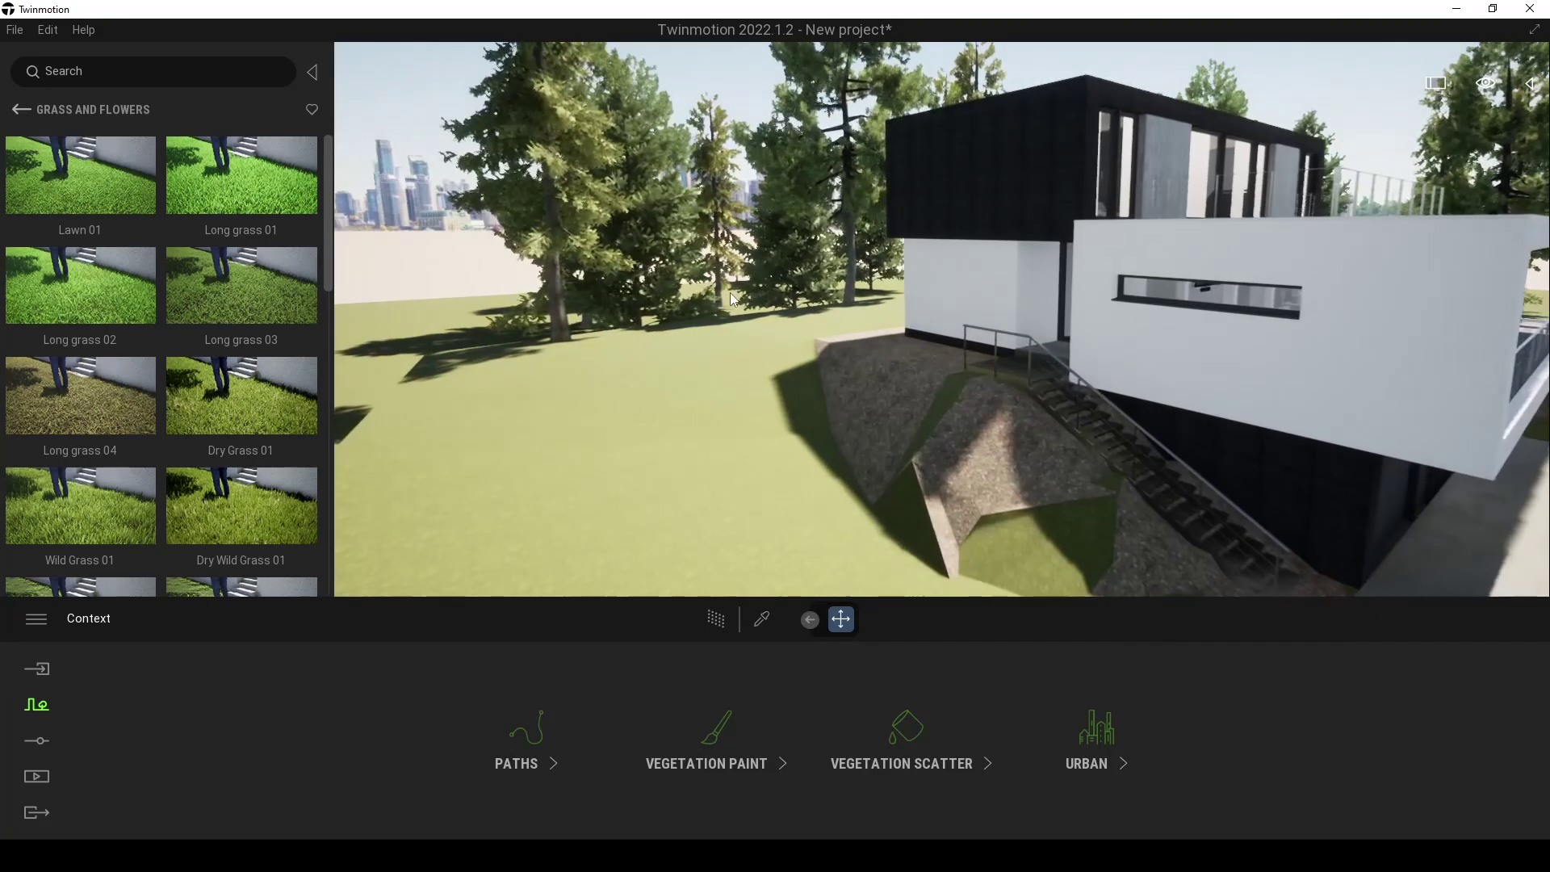
left_click(719, 737)
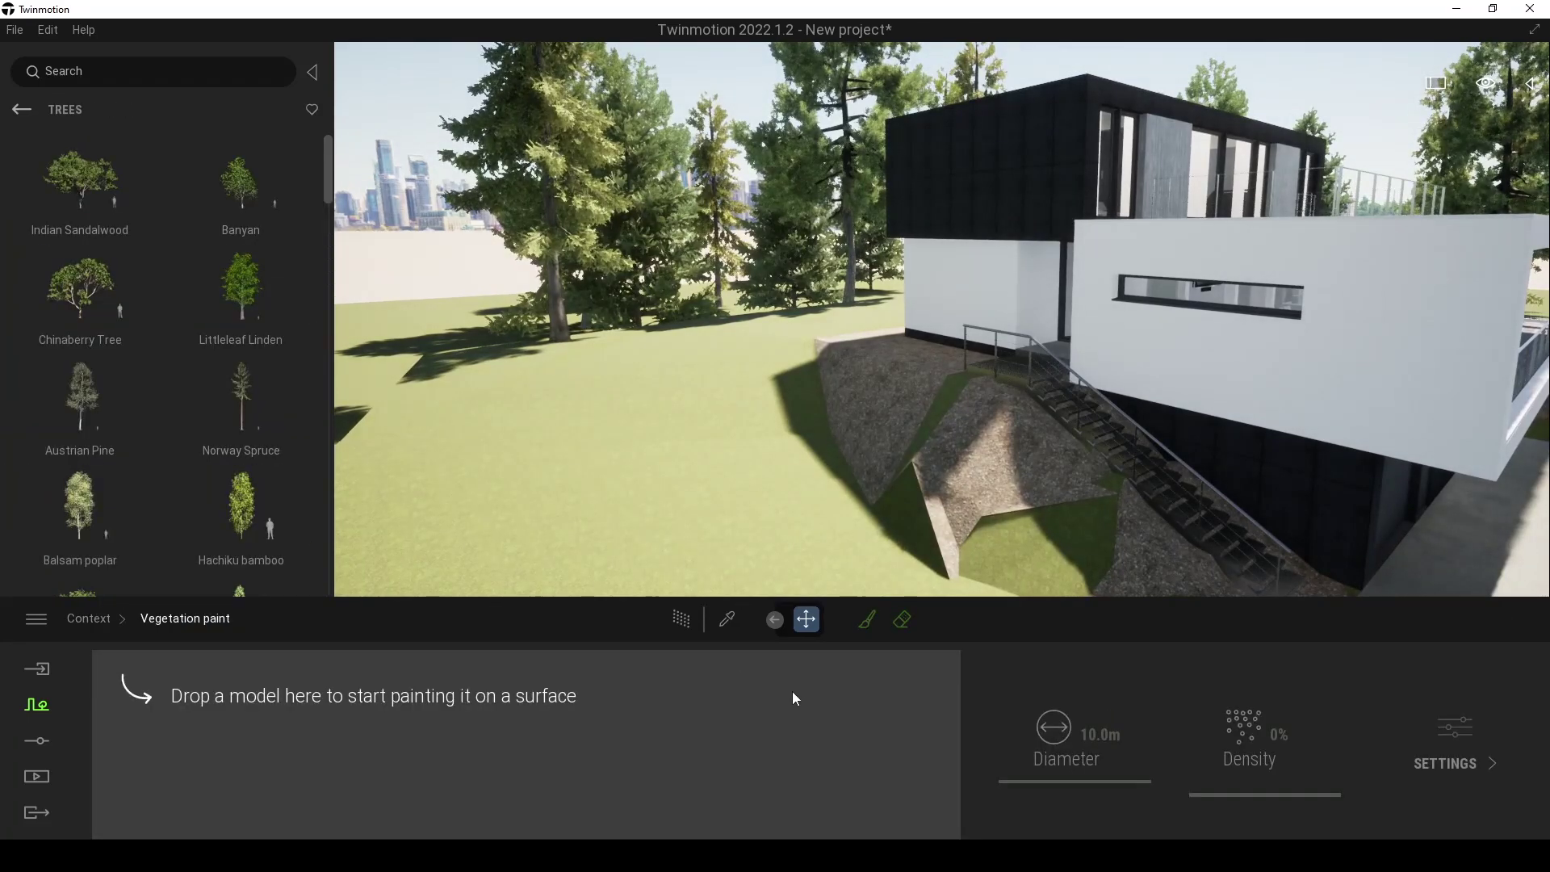
left_click(22, 111)
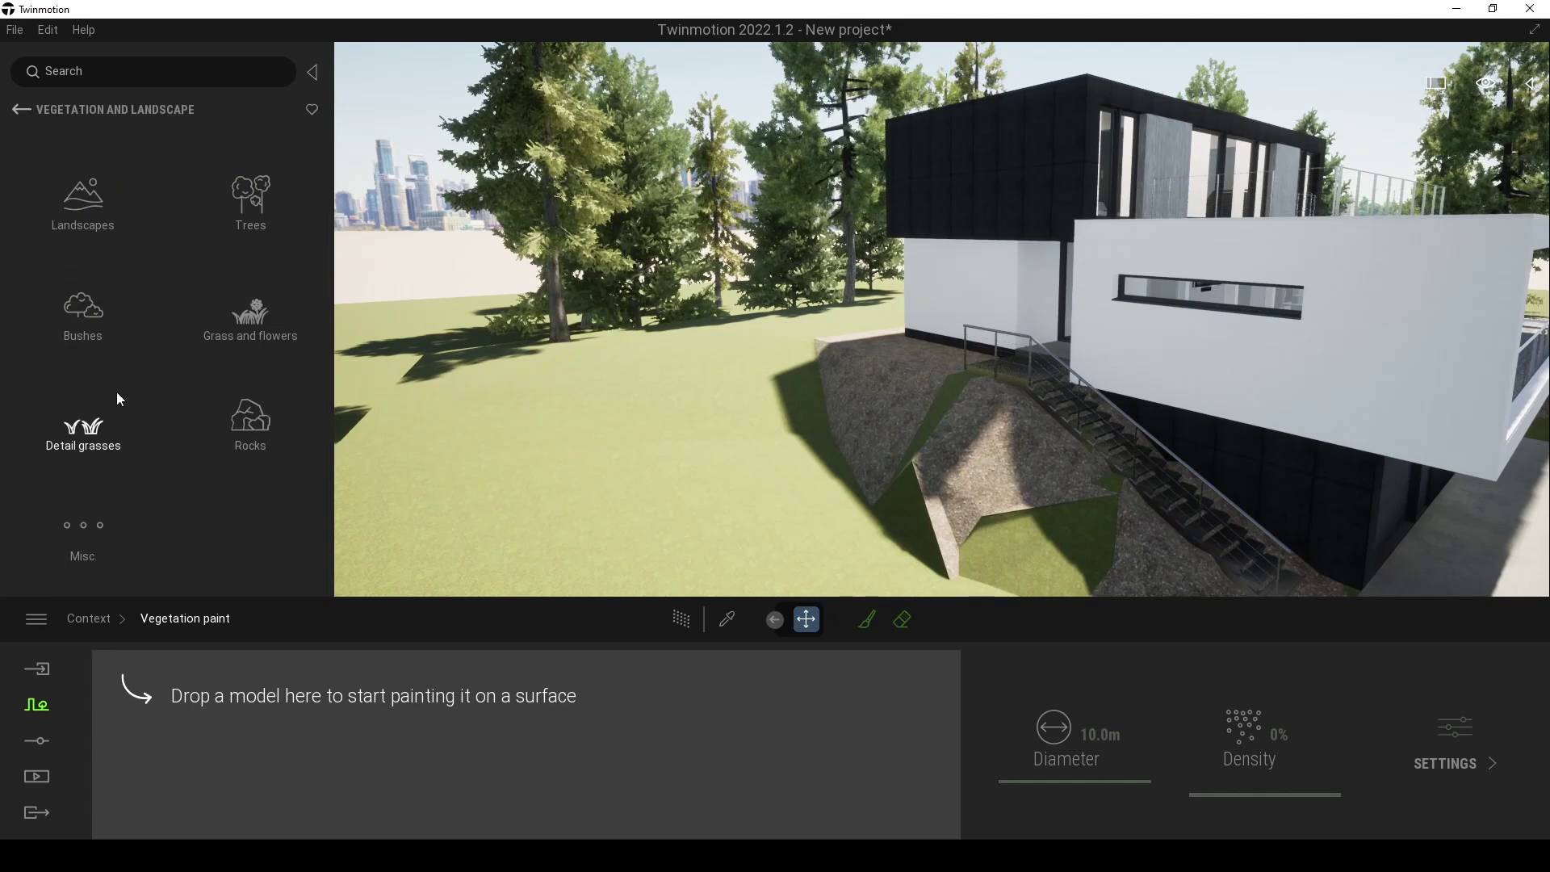
left_click(258, 307)
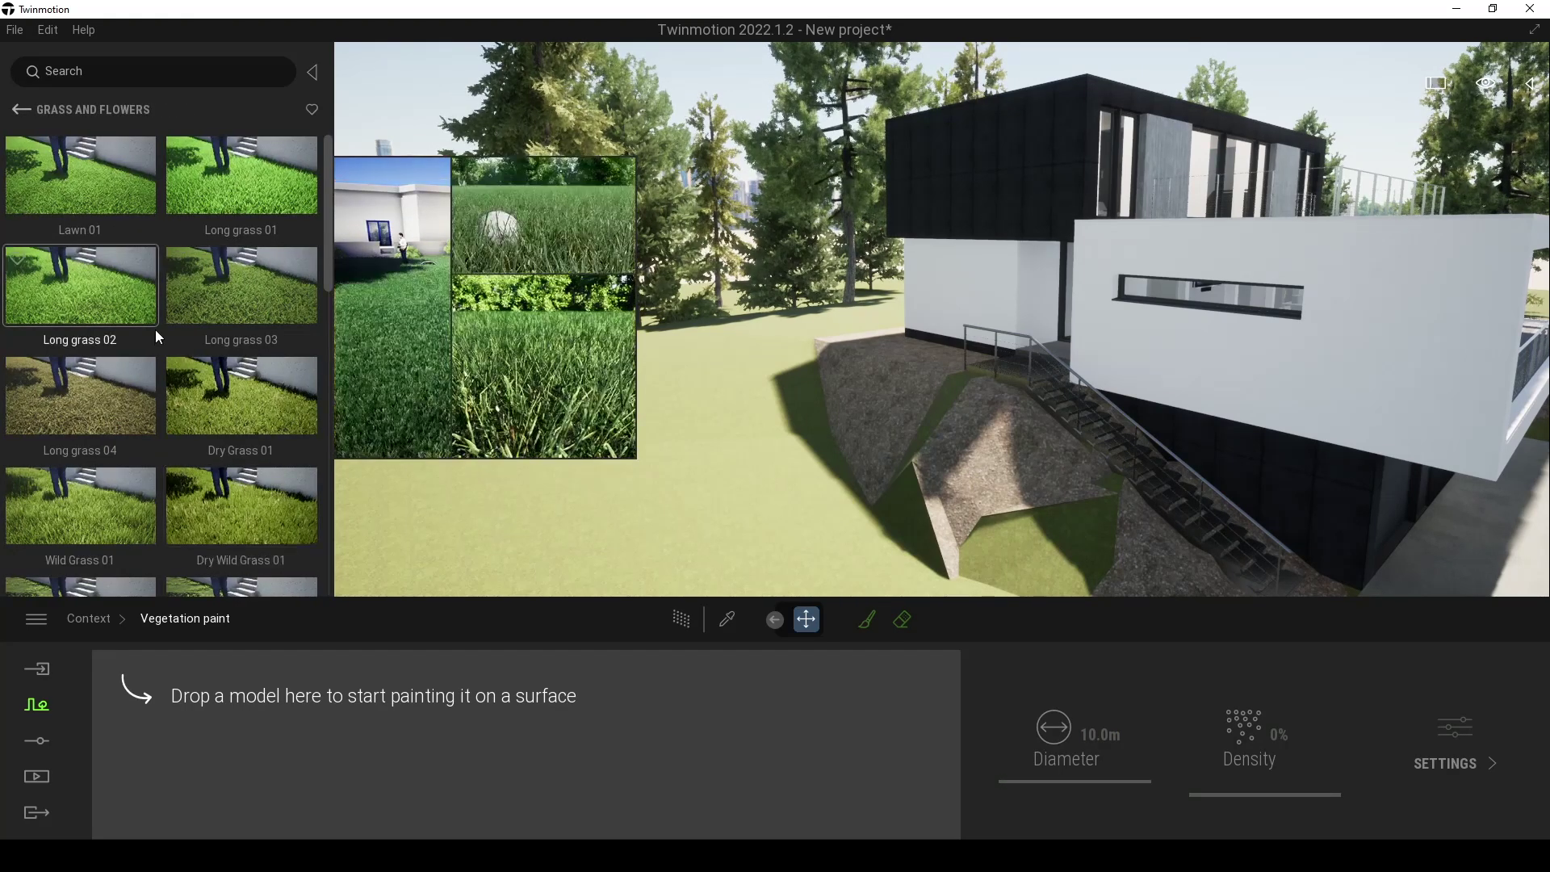
mouse_move(26, 180)
left_mouse_down()
mouse_move(142, 188)
mouse_move(192, 776)
left_mouse_up()
left_click_drag(80, 151, 788, 677)
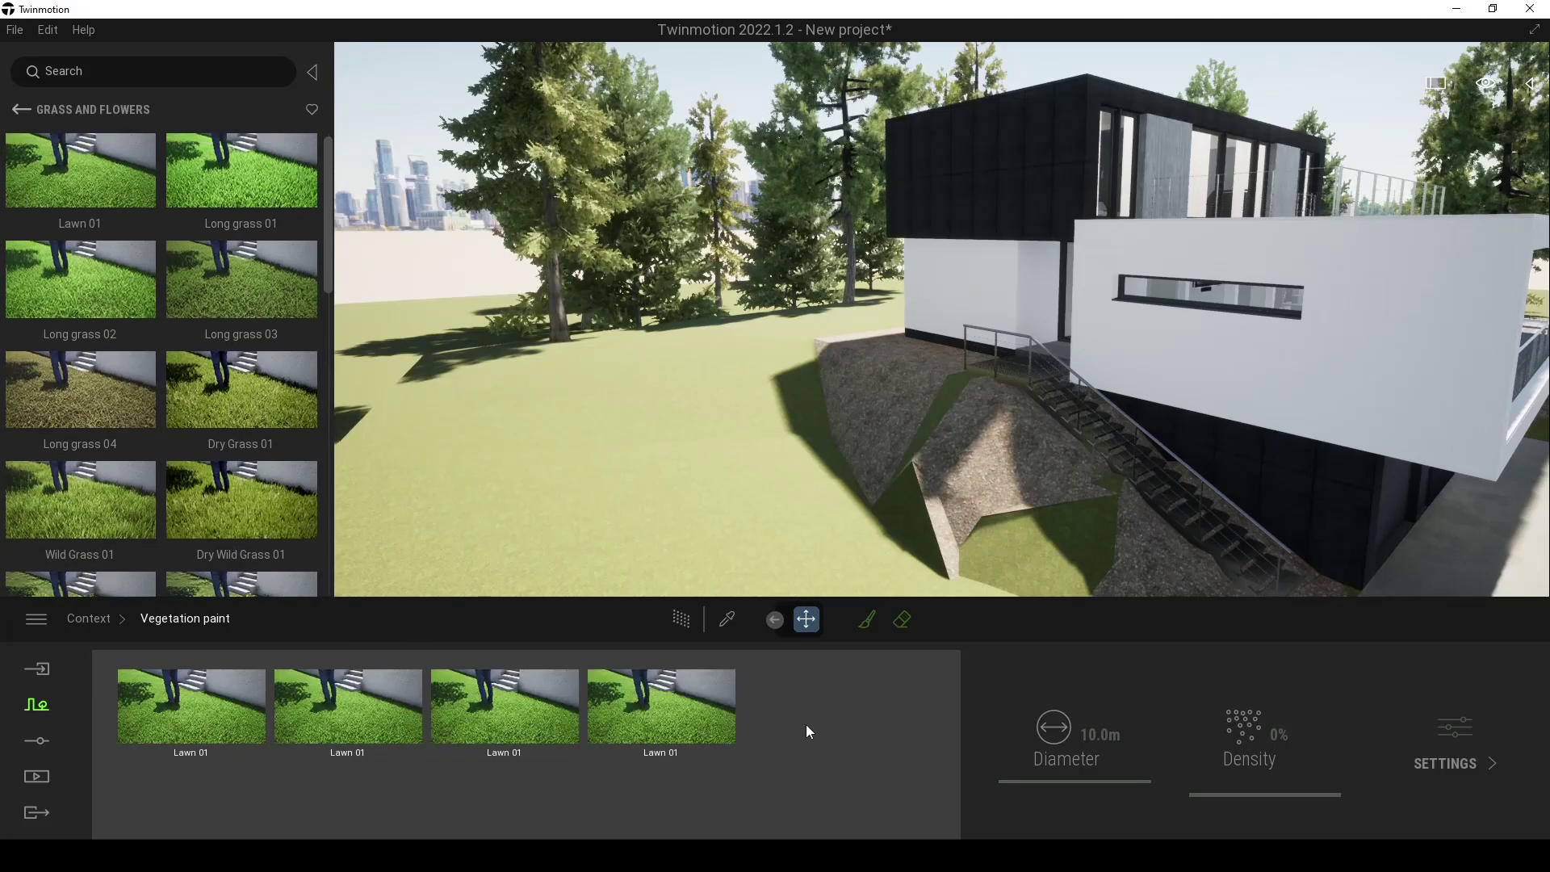
- Select all four Lawn 01 entries for painting and set the brush diameter to 5 m
left_click(707, 696)
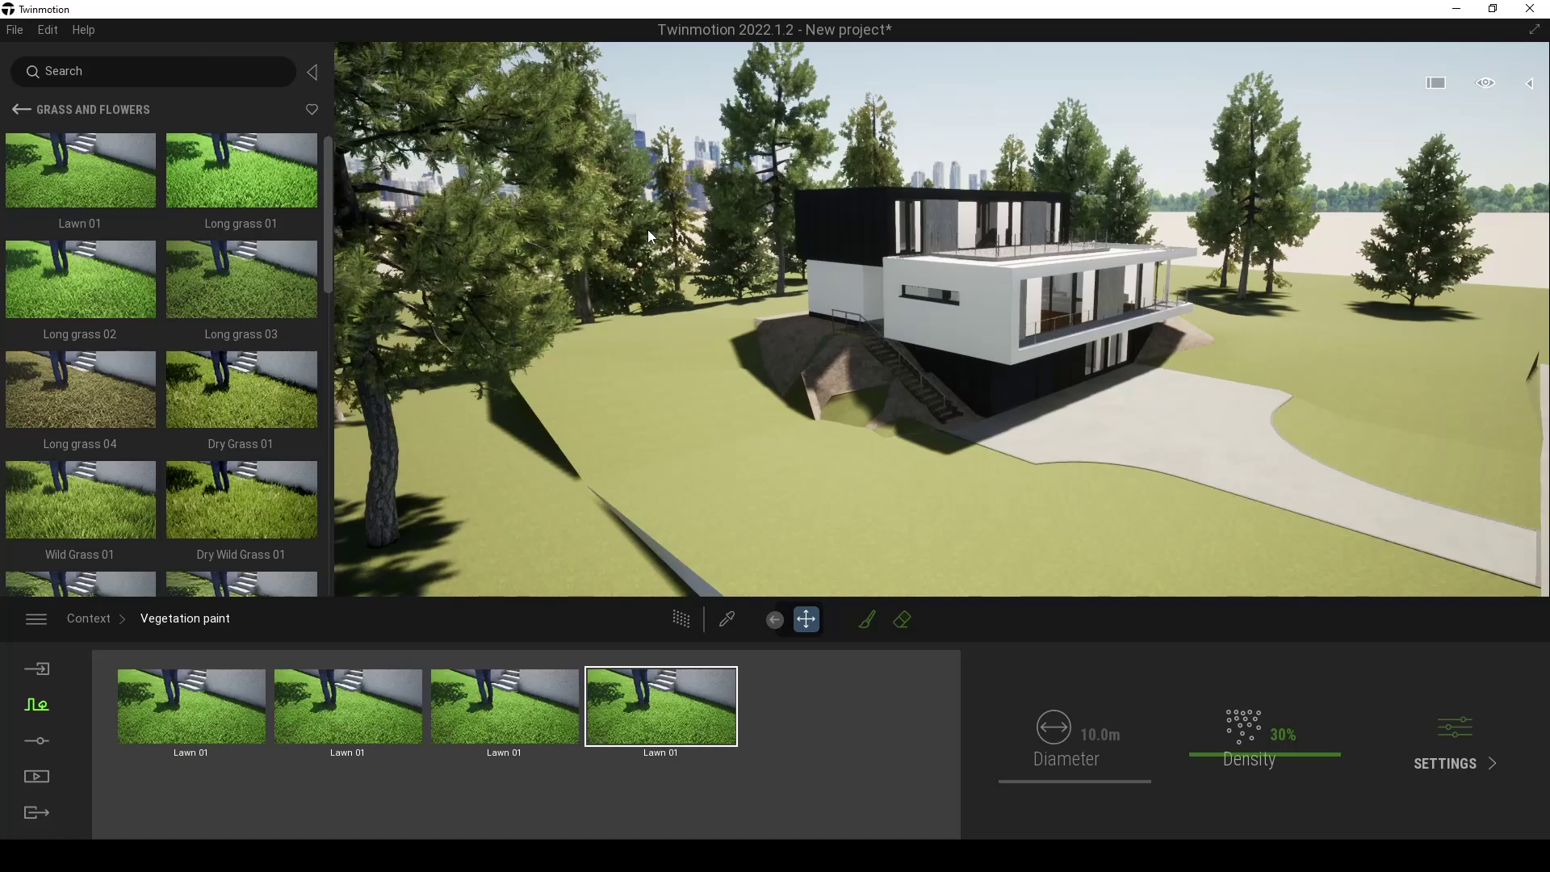
scroll(648, 229, "up", 4)
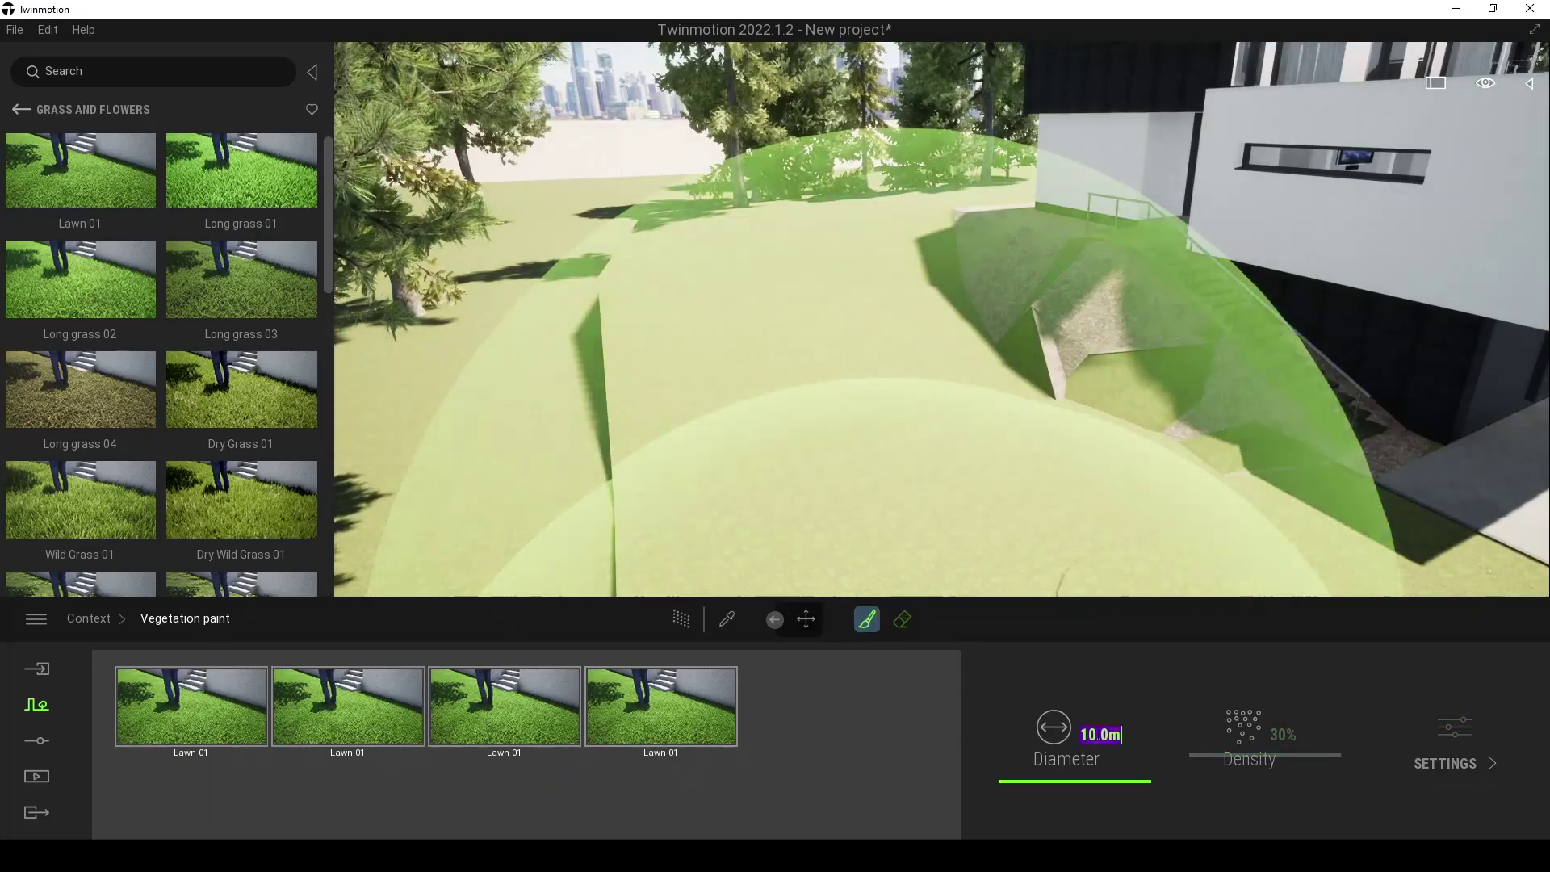
type("5")
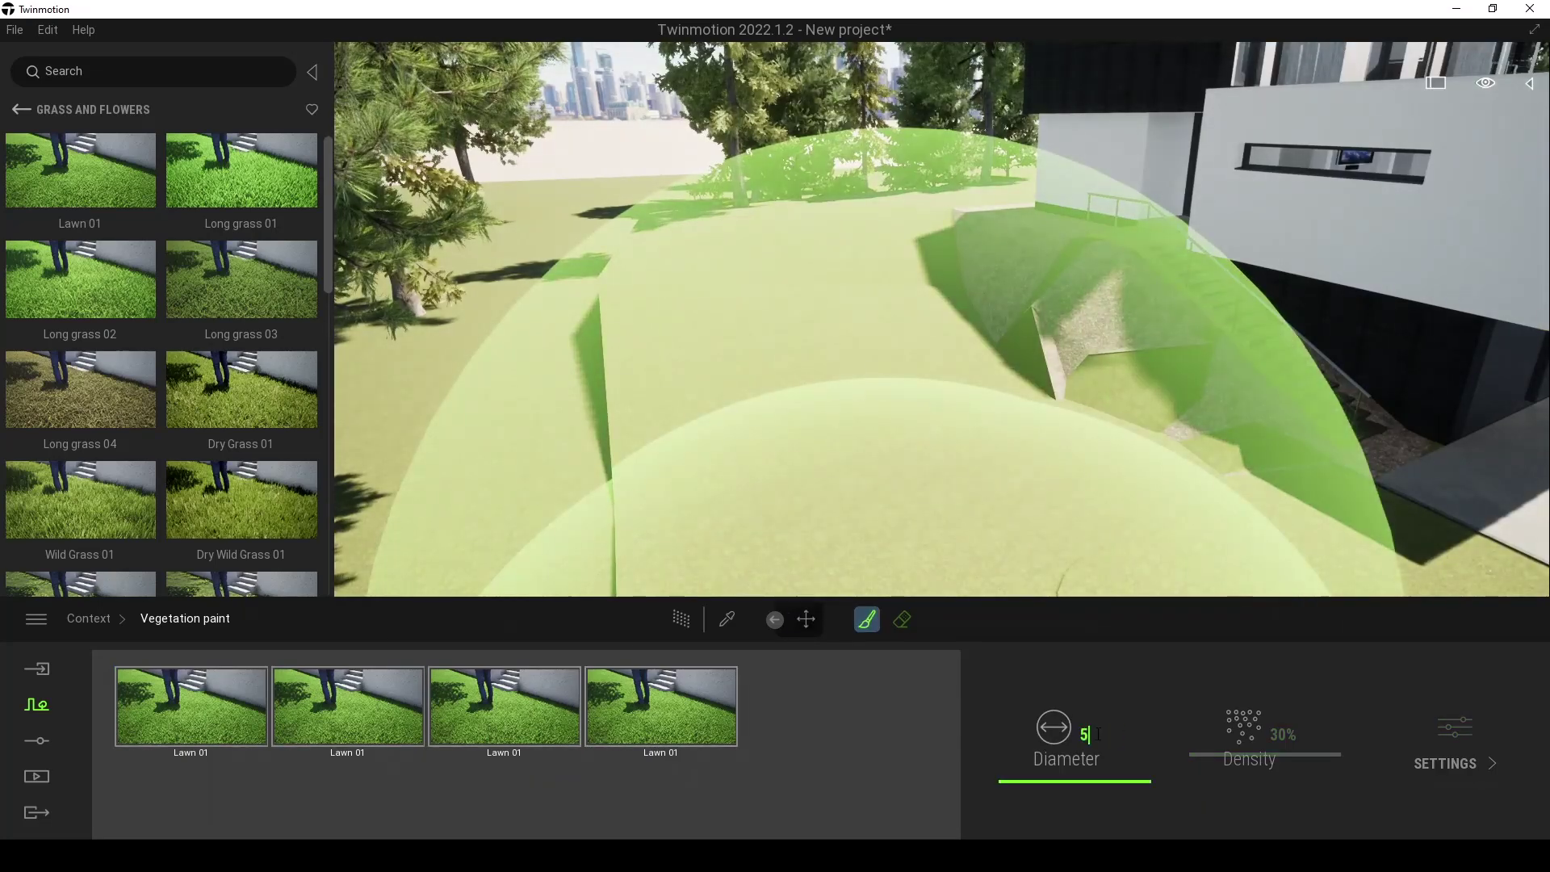
key("Return")
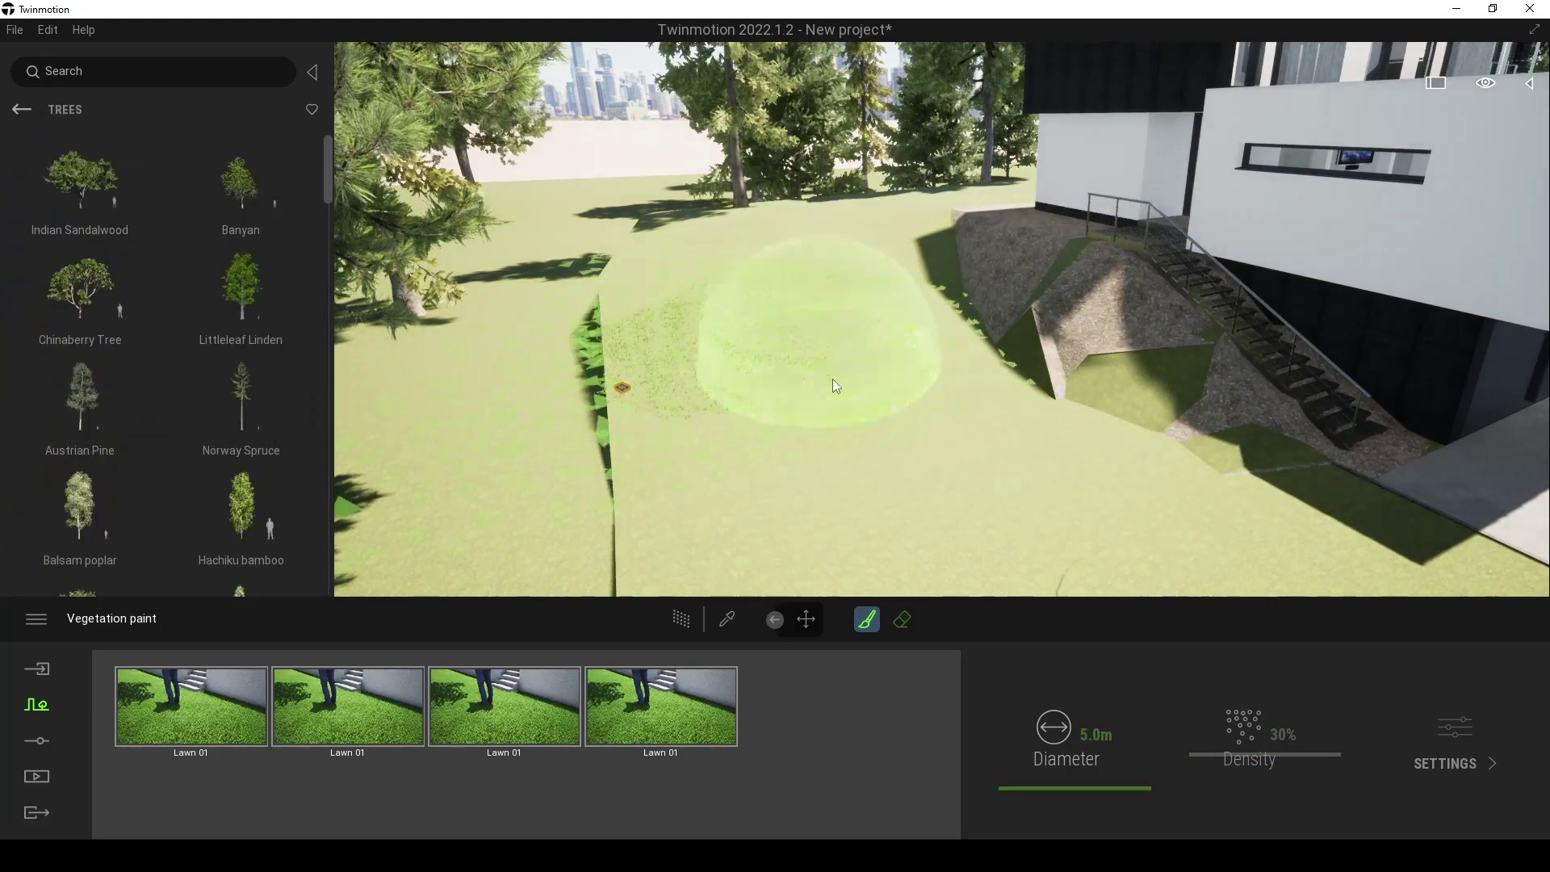
- Paint Lawn 01 grass over the ground beside the villa's gravel slope and stairs
scroll(826, 365, "up", 5)
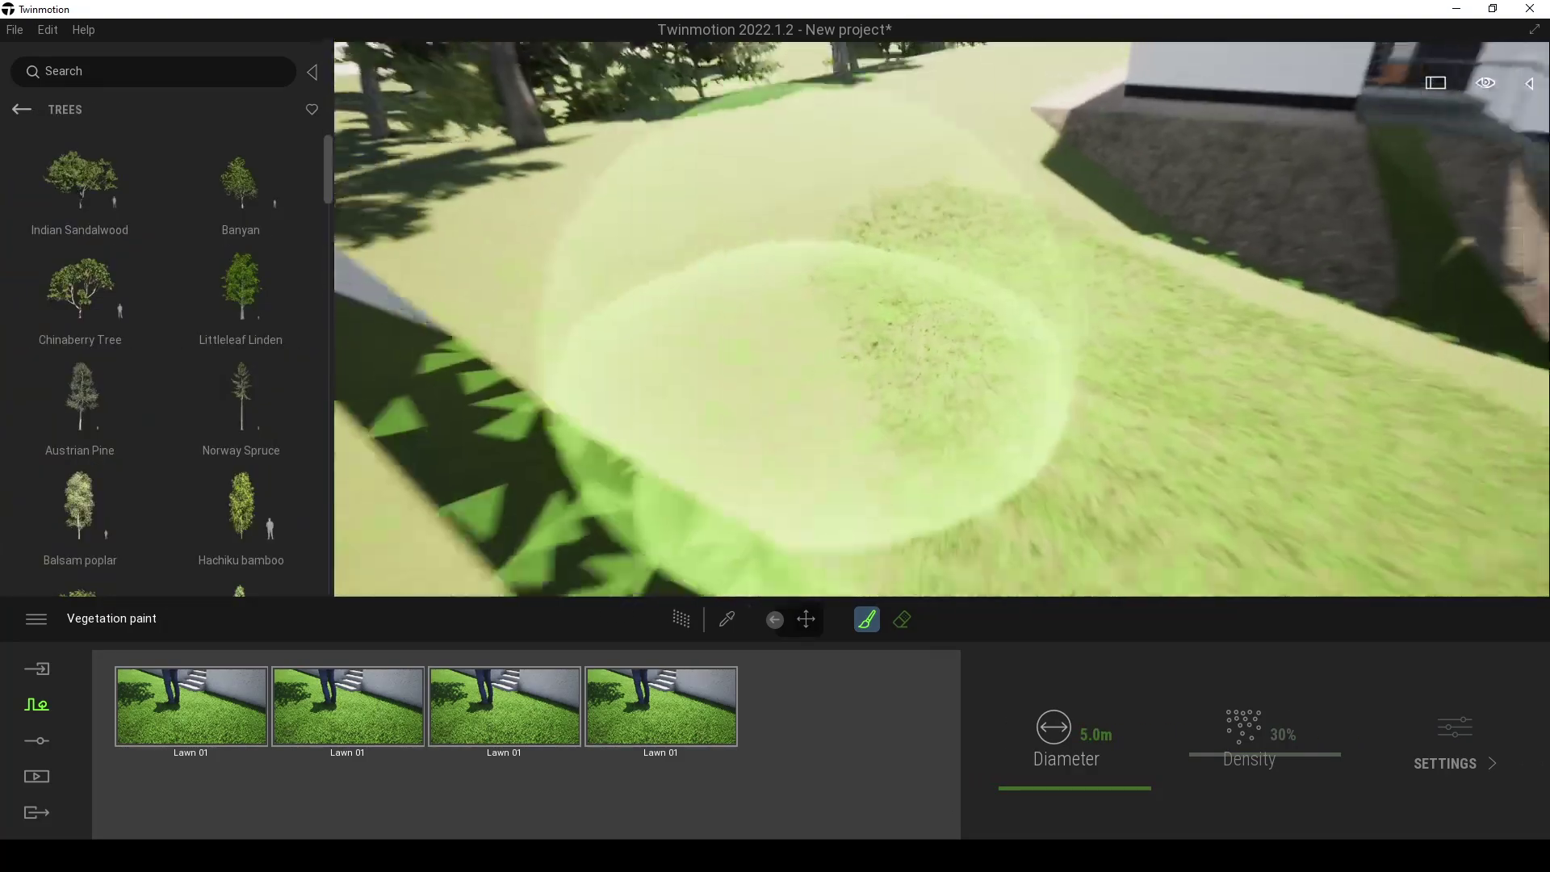
right_click_drag(817, 347, 831, 325)
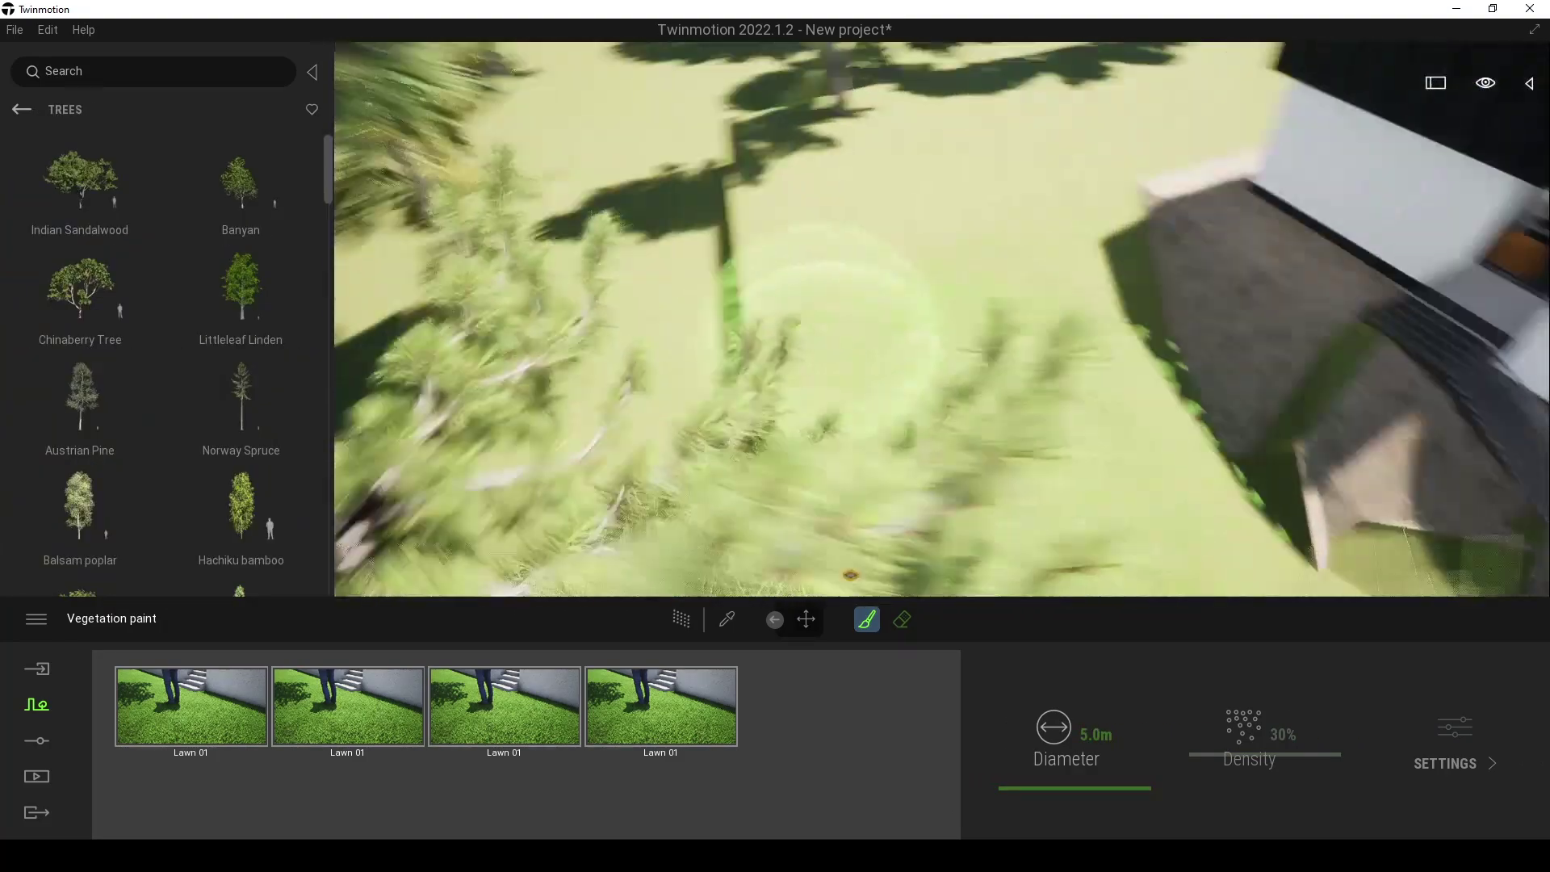
mouse_move(822, 260)
left_mouse_down()
mouse_move(805, 197)
mouse_move(975, 138)
left_mouse_up()
right_click_drag(975, 143, 865, 165)
scroll(791, 173, "down", 4)
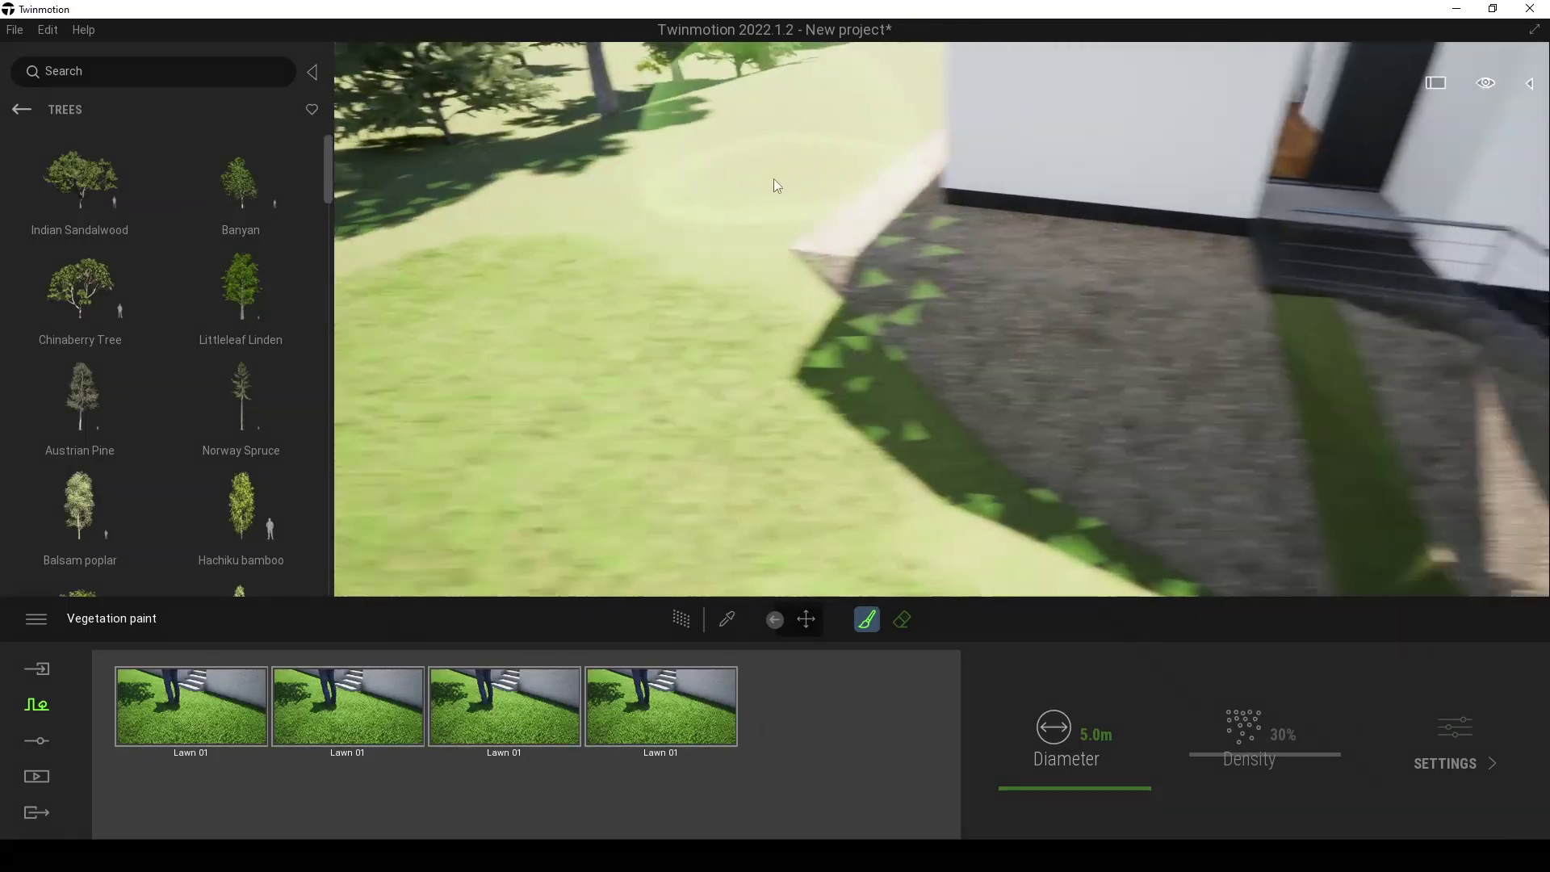
scroll(965, 239, "up", 4)
scroll(836, 259, "down", 4)
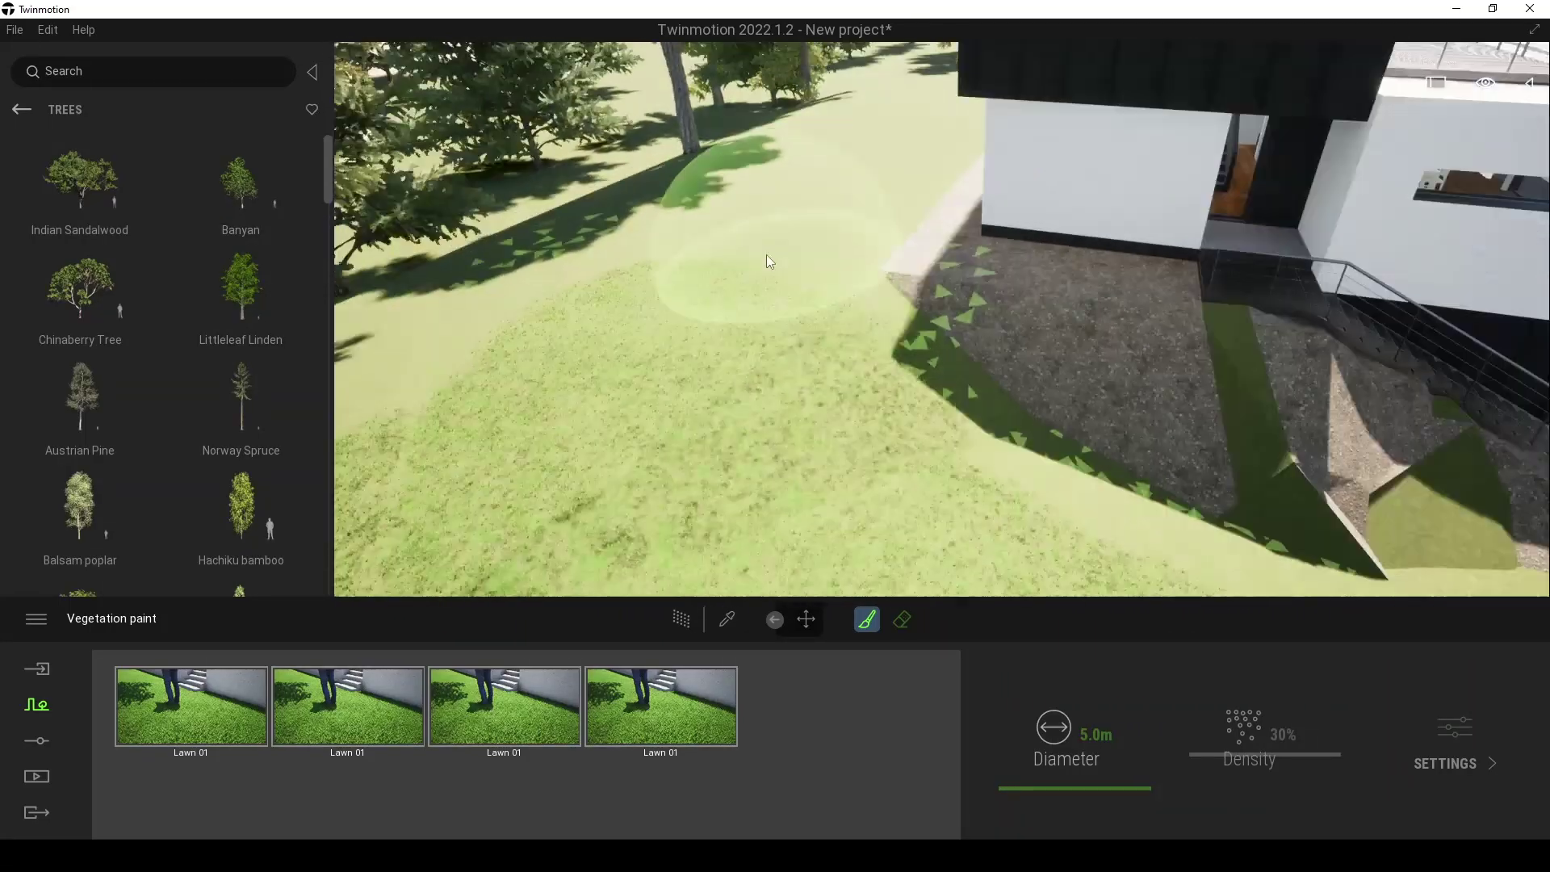
scroll(817, 249, "up", 2)
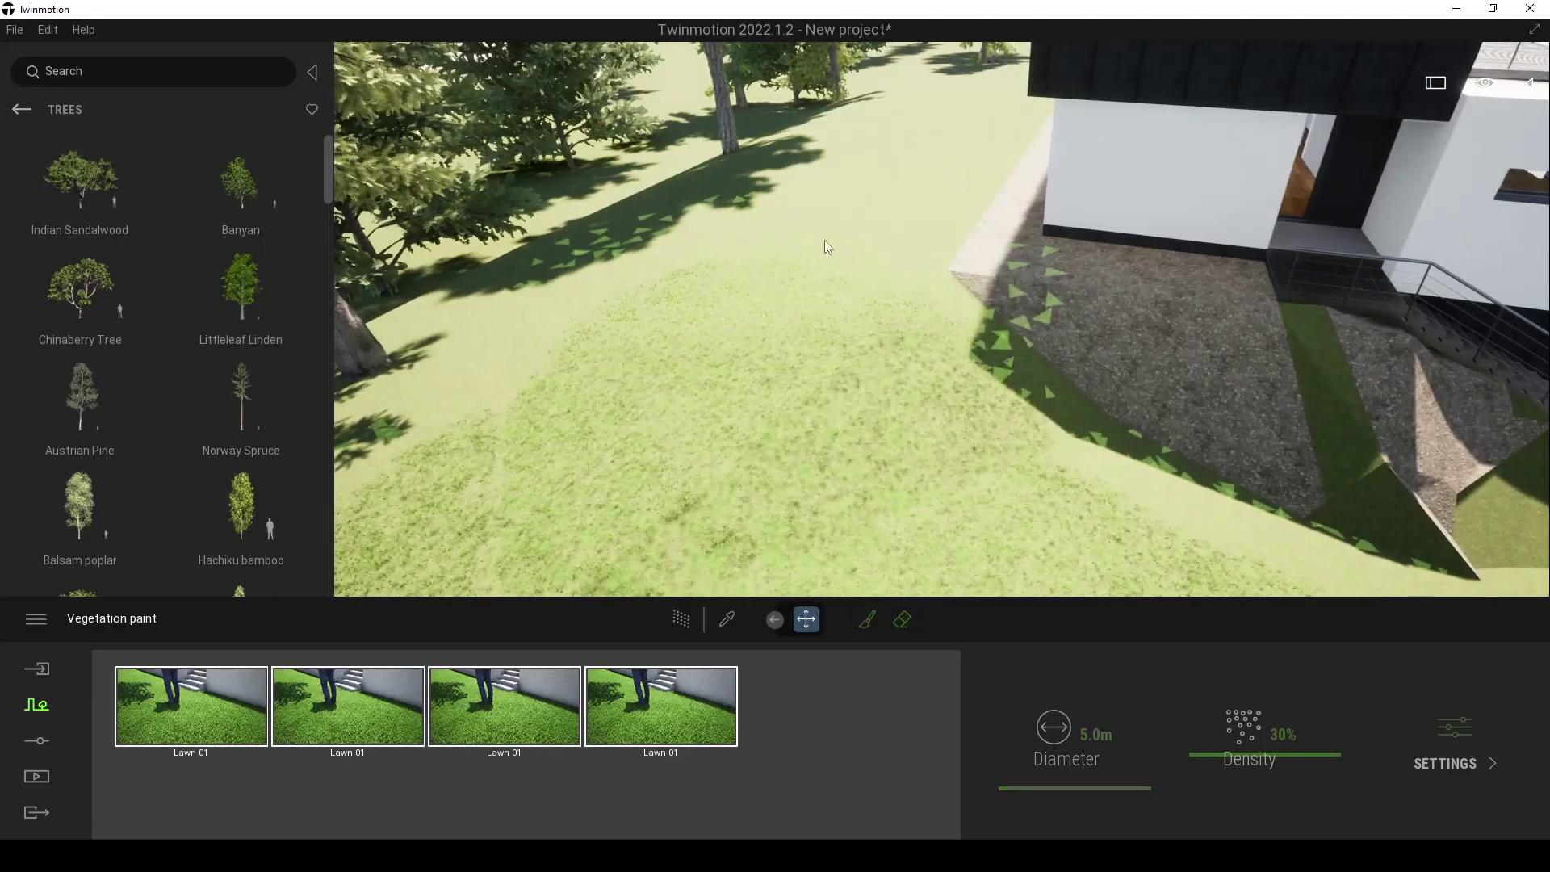
key("Escape")
- Select the lawn terrain object [Vegetation_Grass1]2 and isolate it in the scene
middle_click_drag(738, 154, 629, 157, "shift")
scroll(720, 237, "down", 4)
scroll(880, 386, "up", 3)
middle_click_drag(880, 385, 981, 391, "shift")
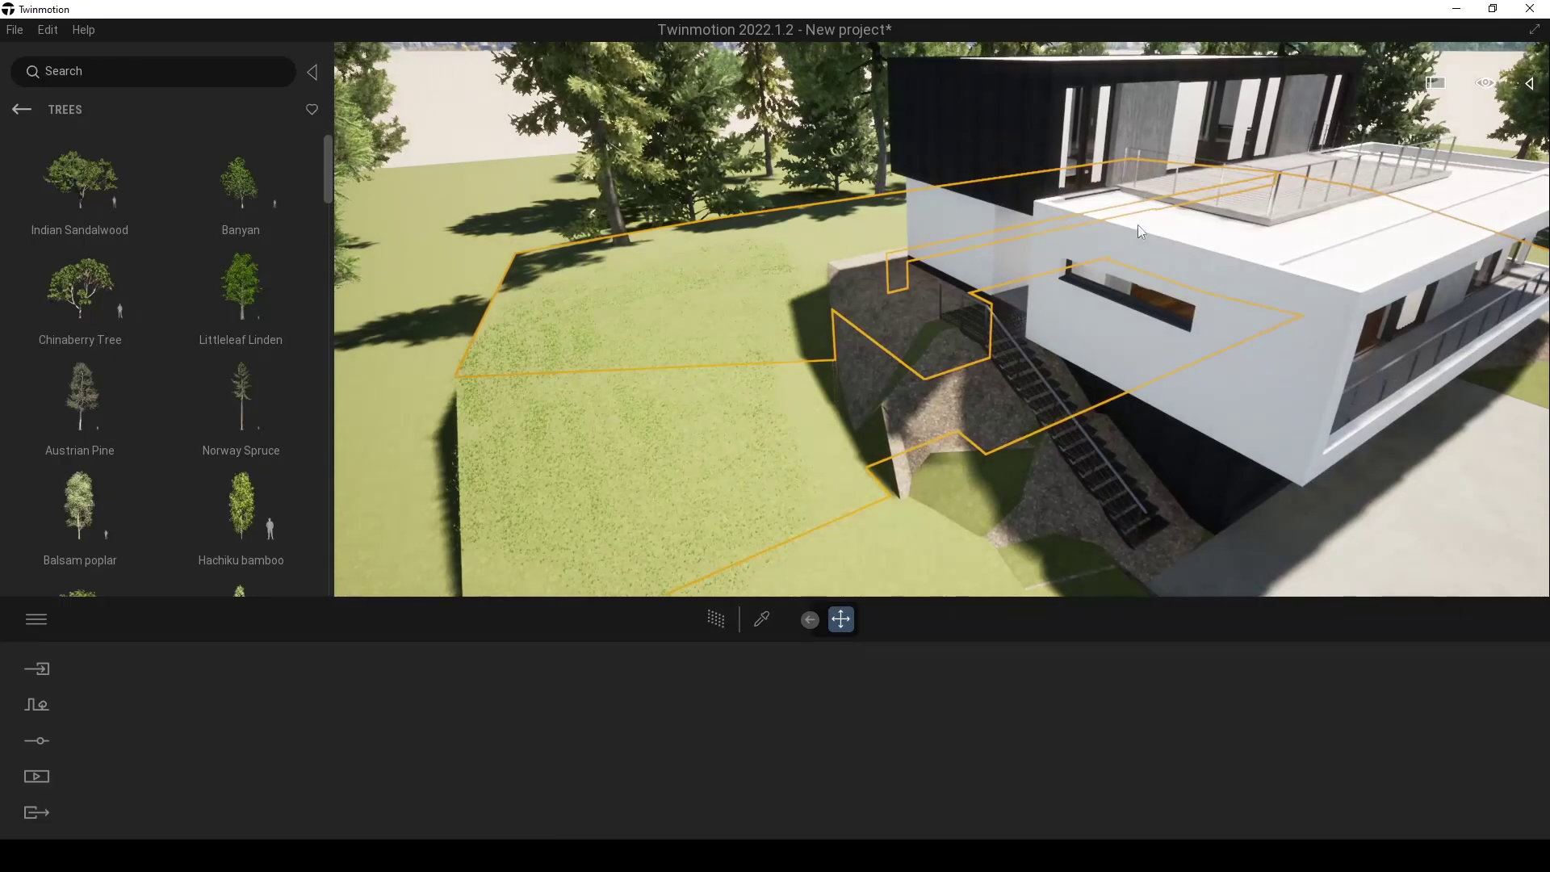
left_click(1529, 84)
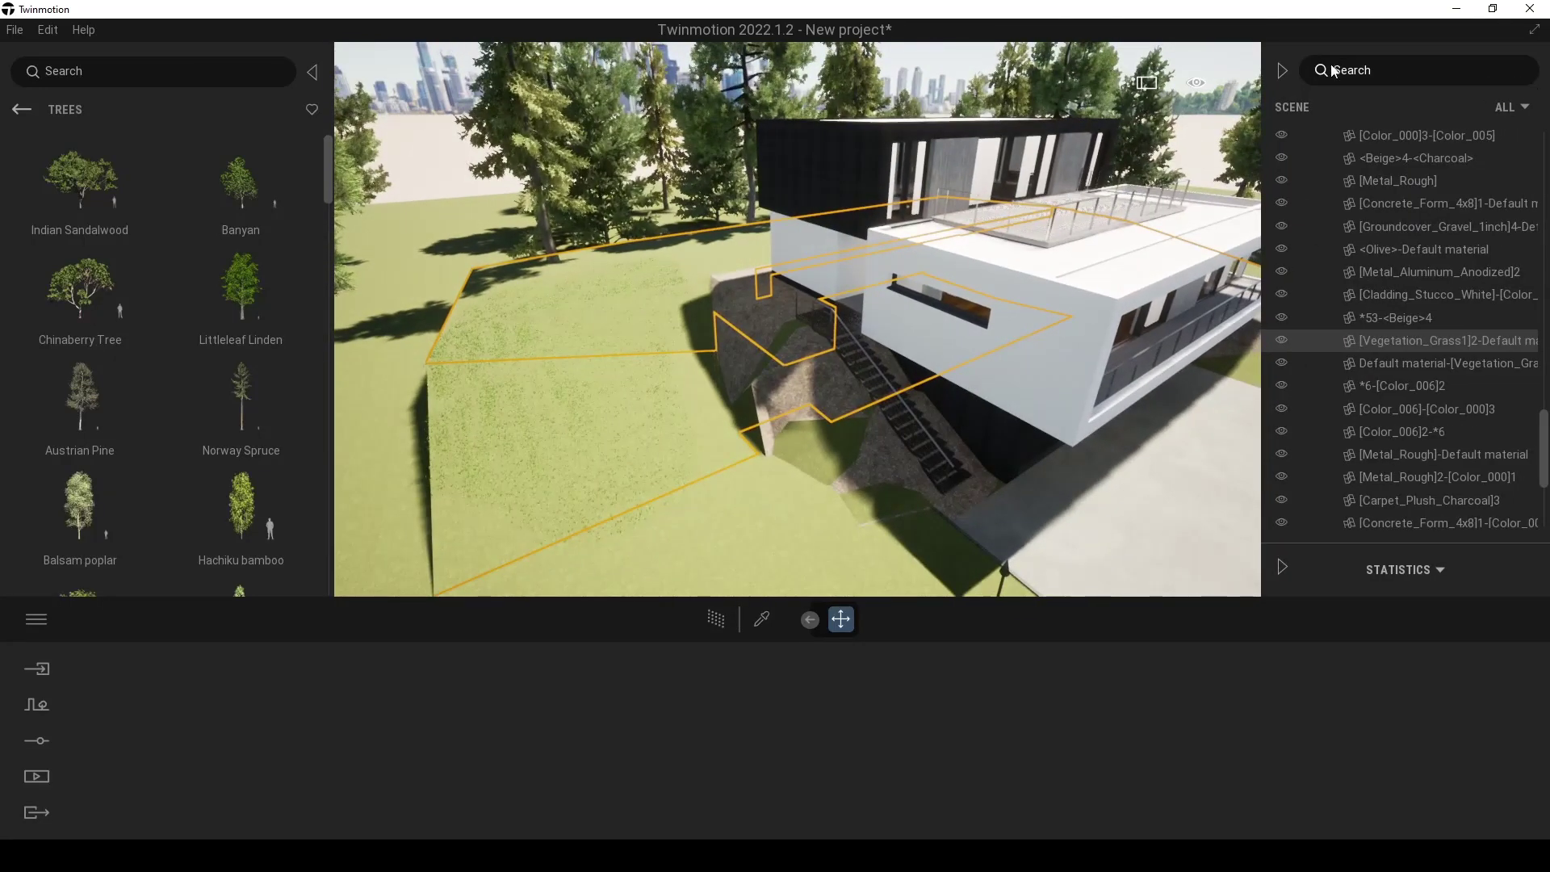
right_click(1433, 340)
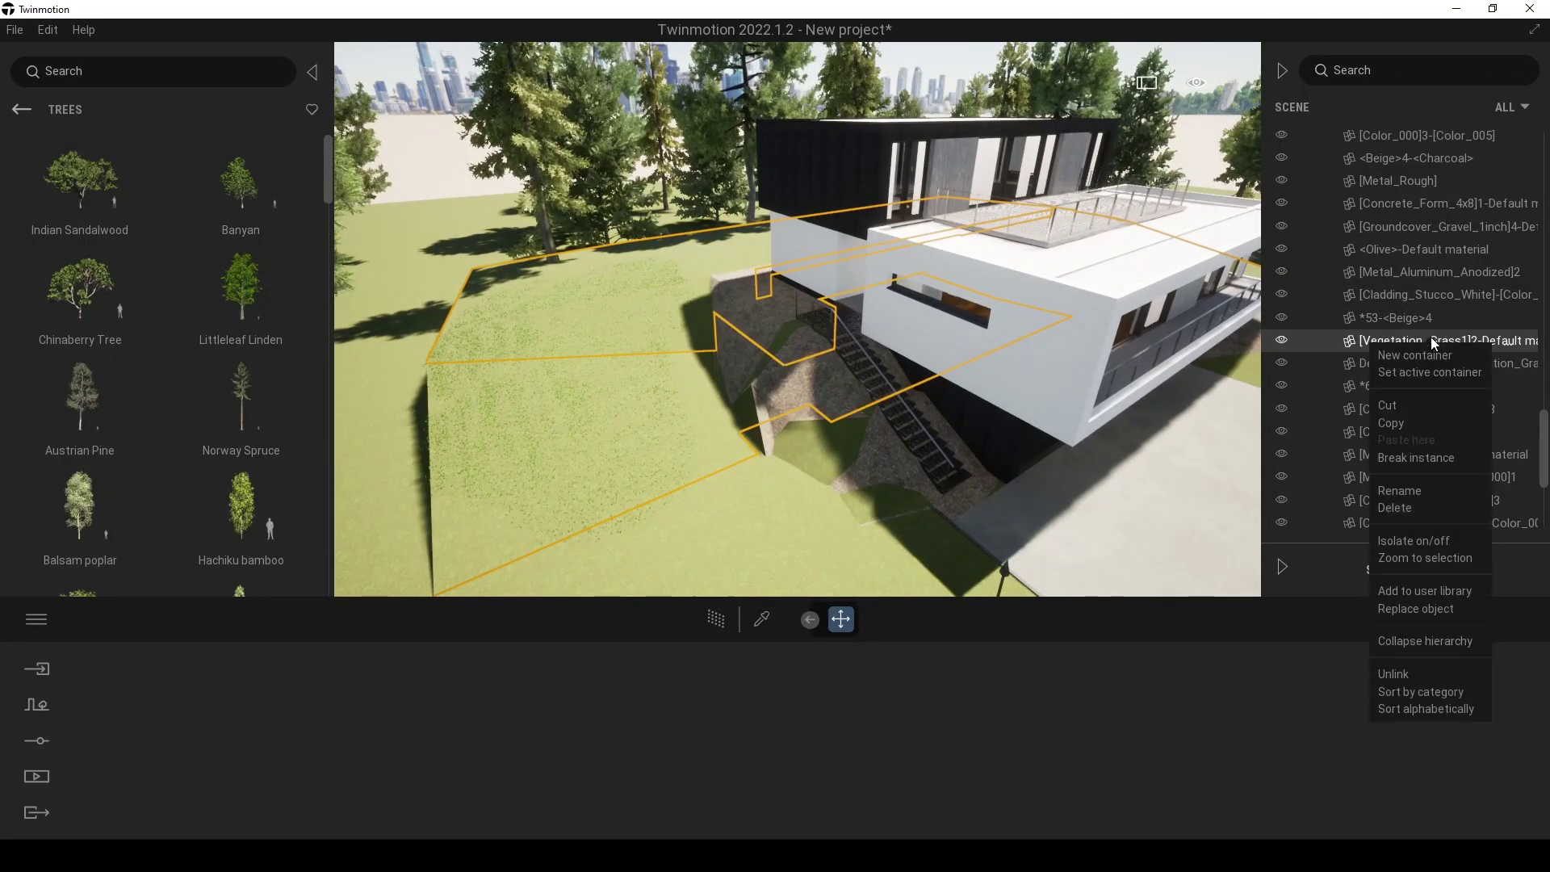
scroll(1510, 344, "up", 5)
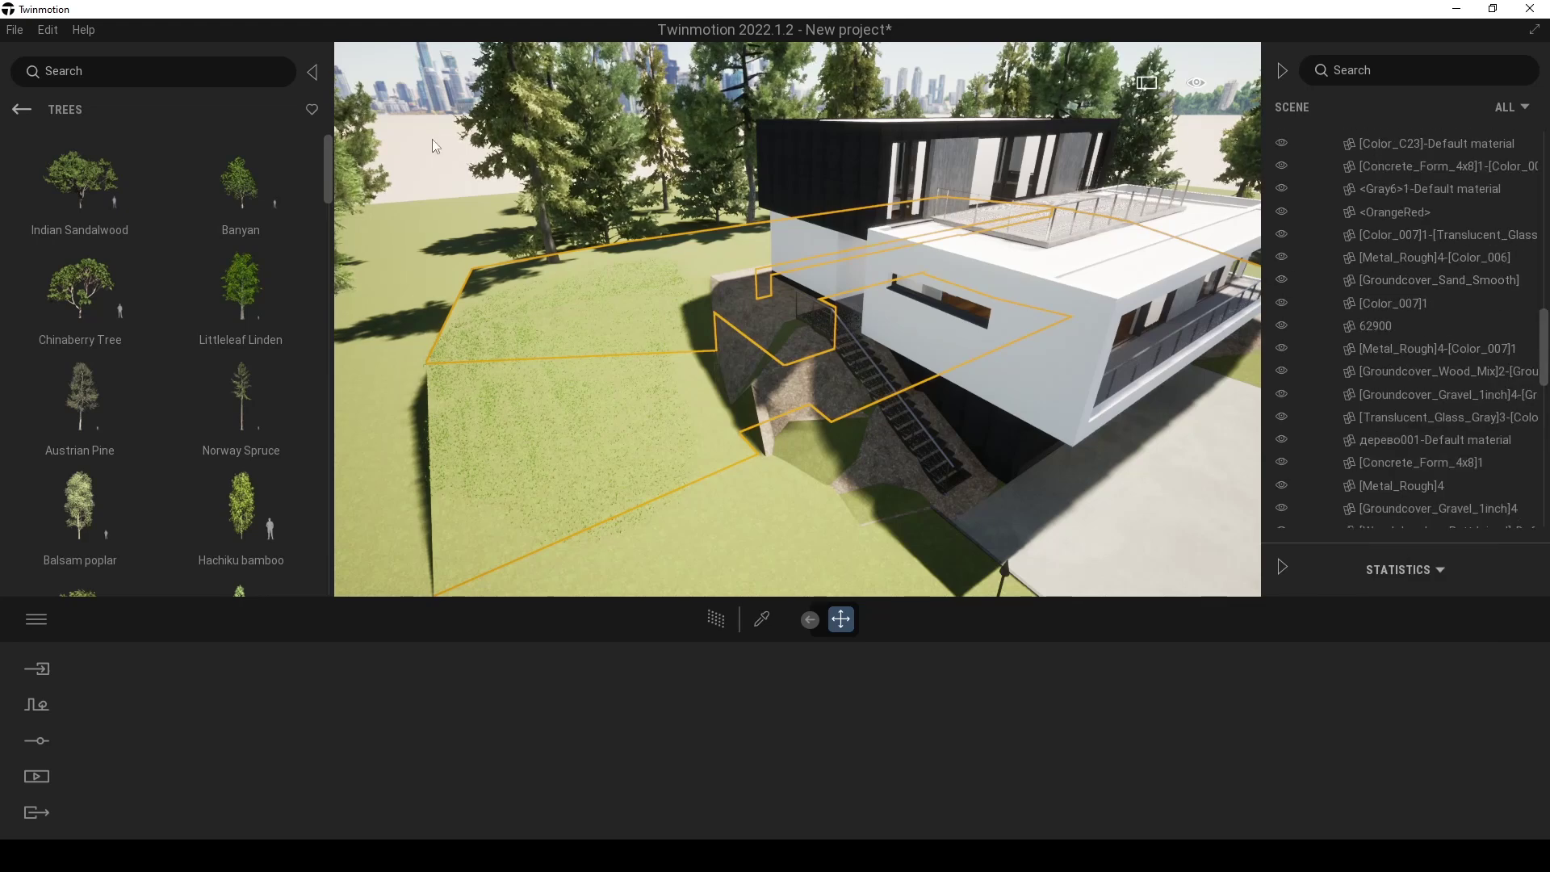
left_click(695, 254)
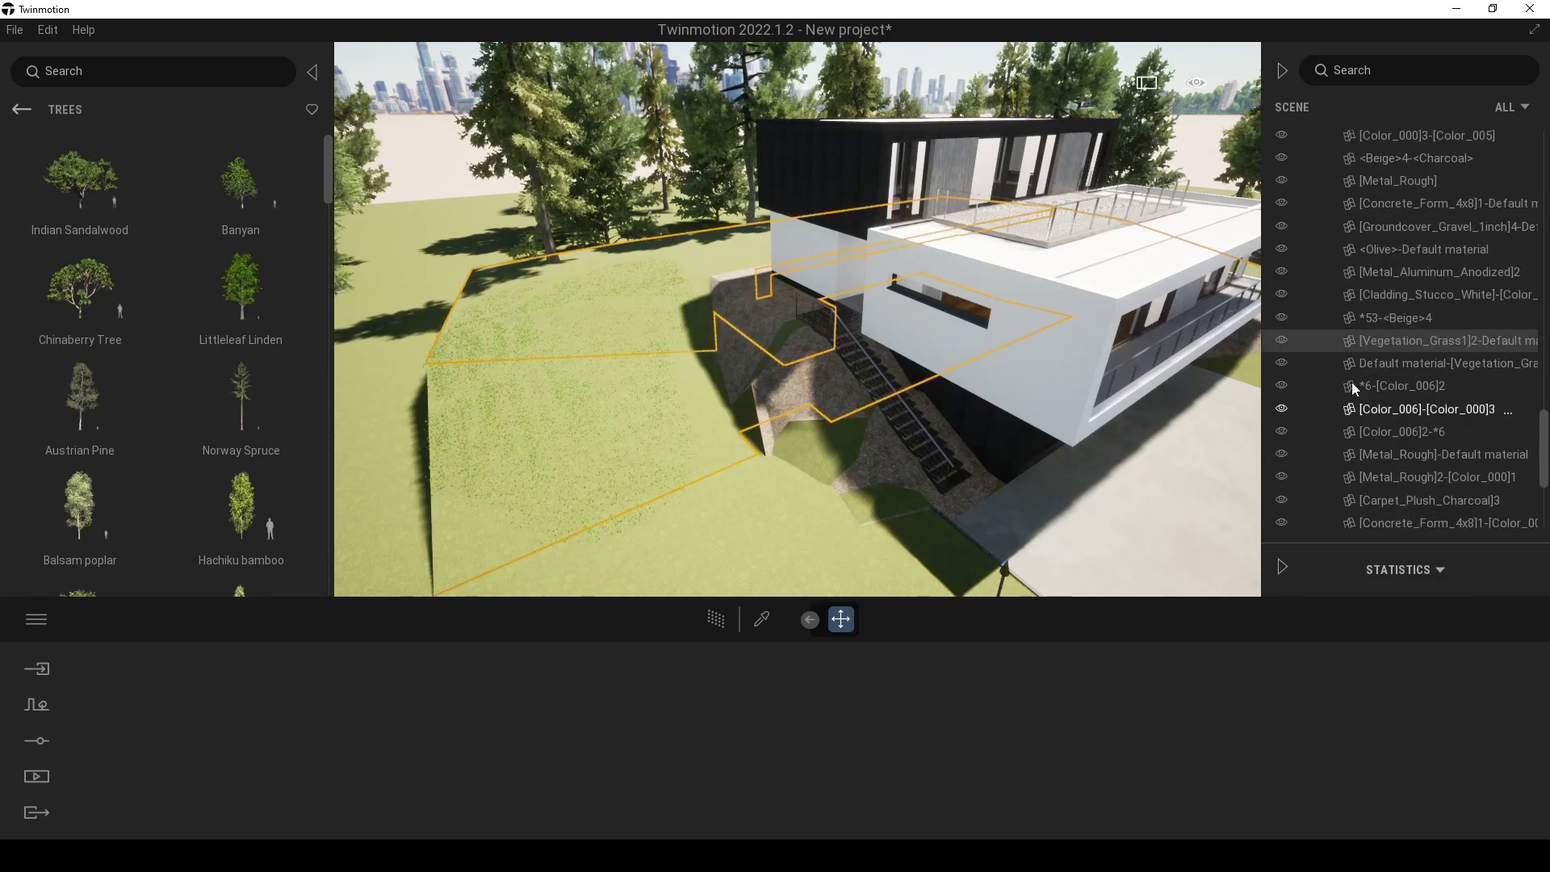
right_click(1380, 340)
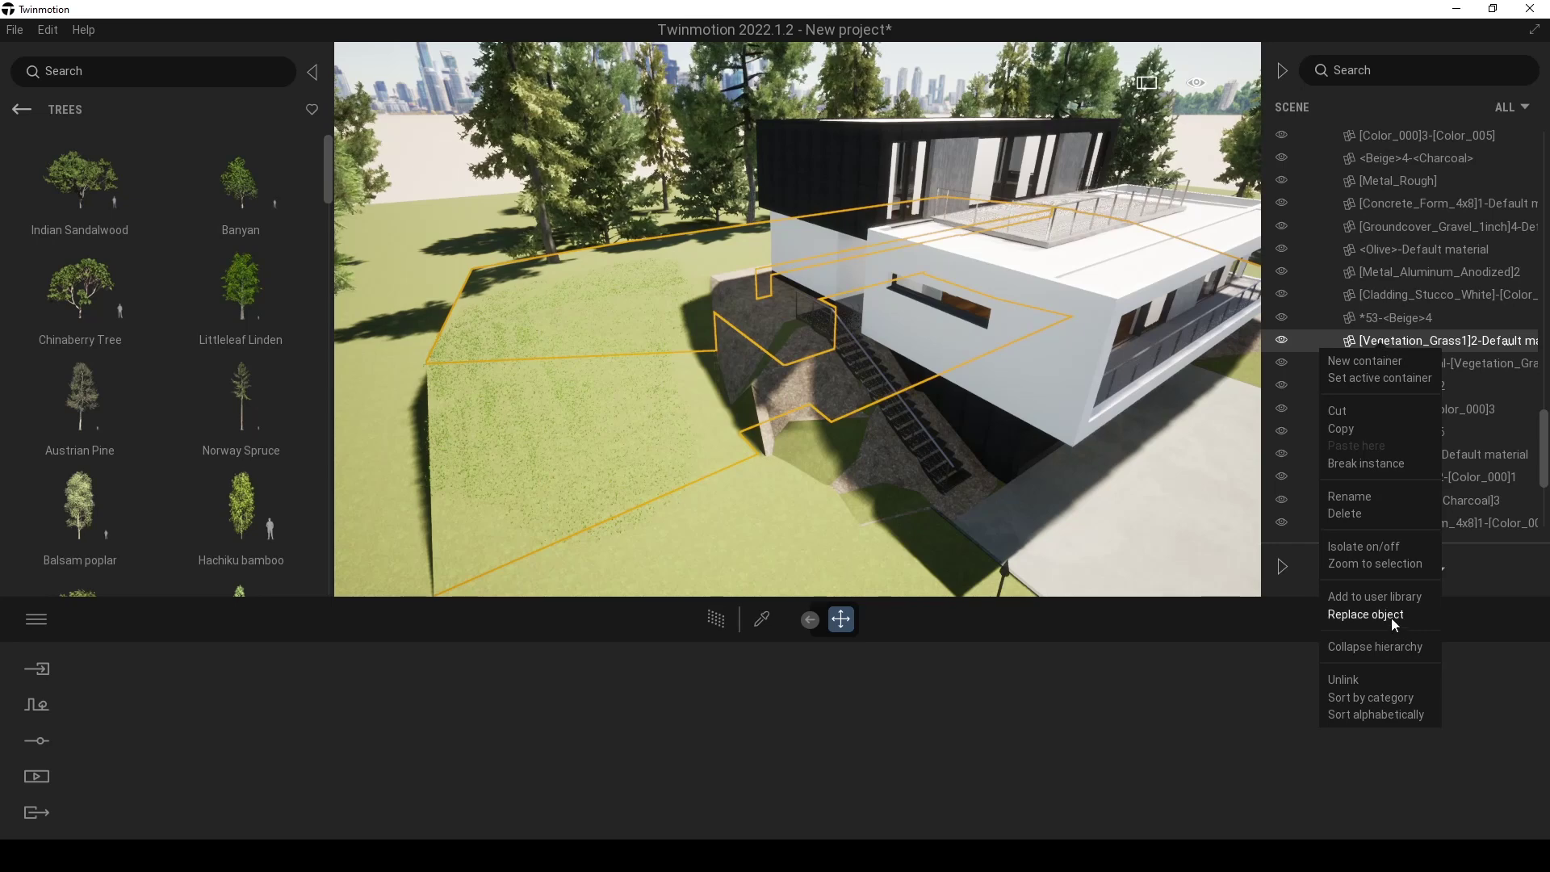
left_click(1366, 549)
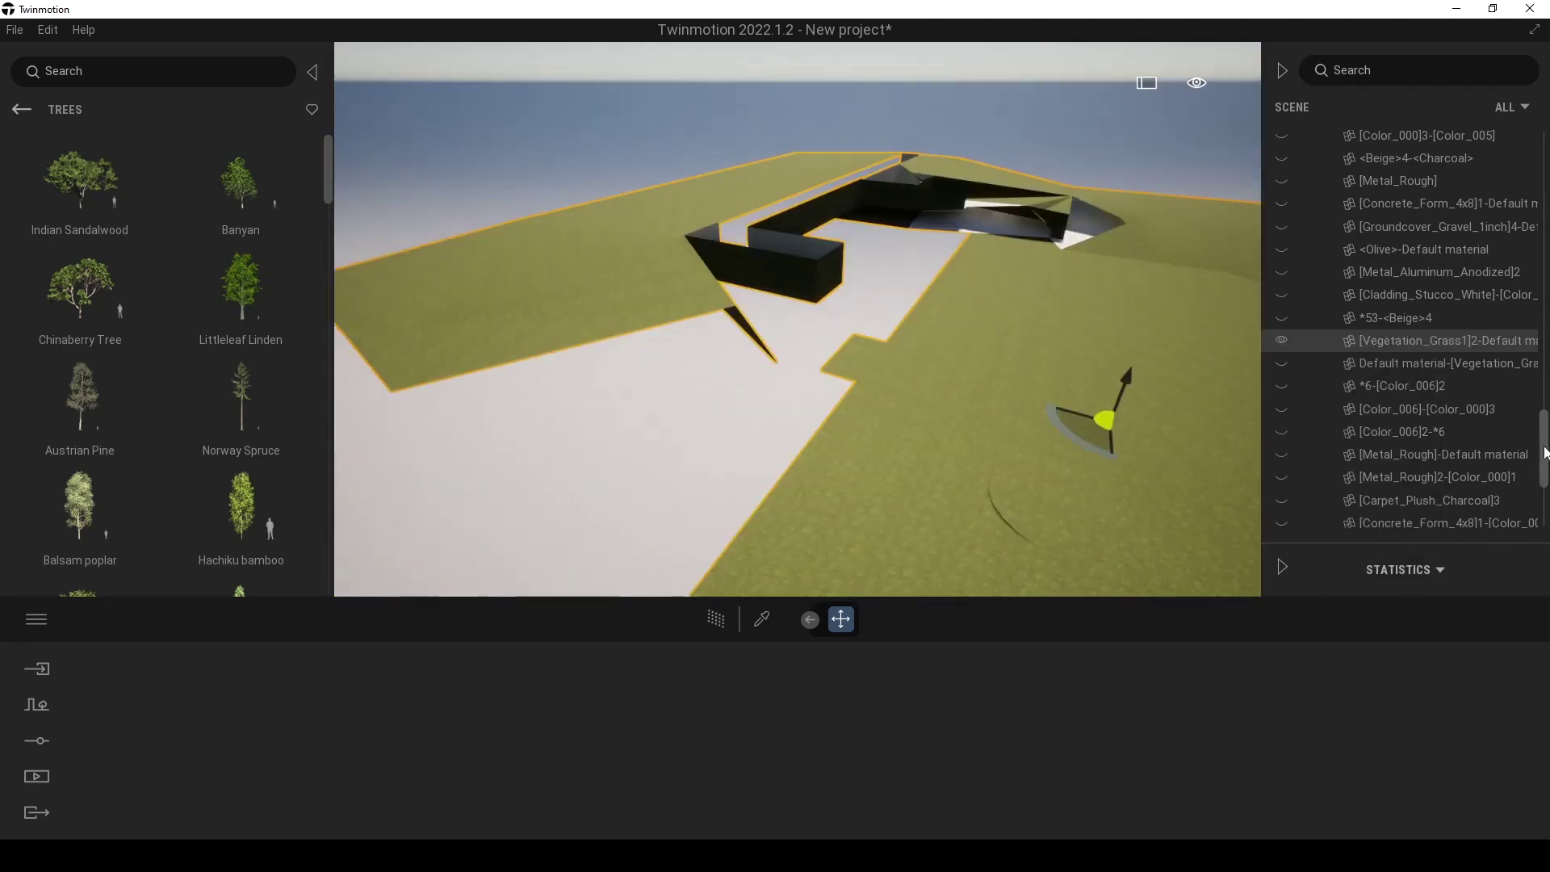
scroll(1543, 453, "down", 5)
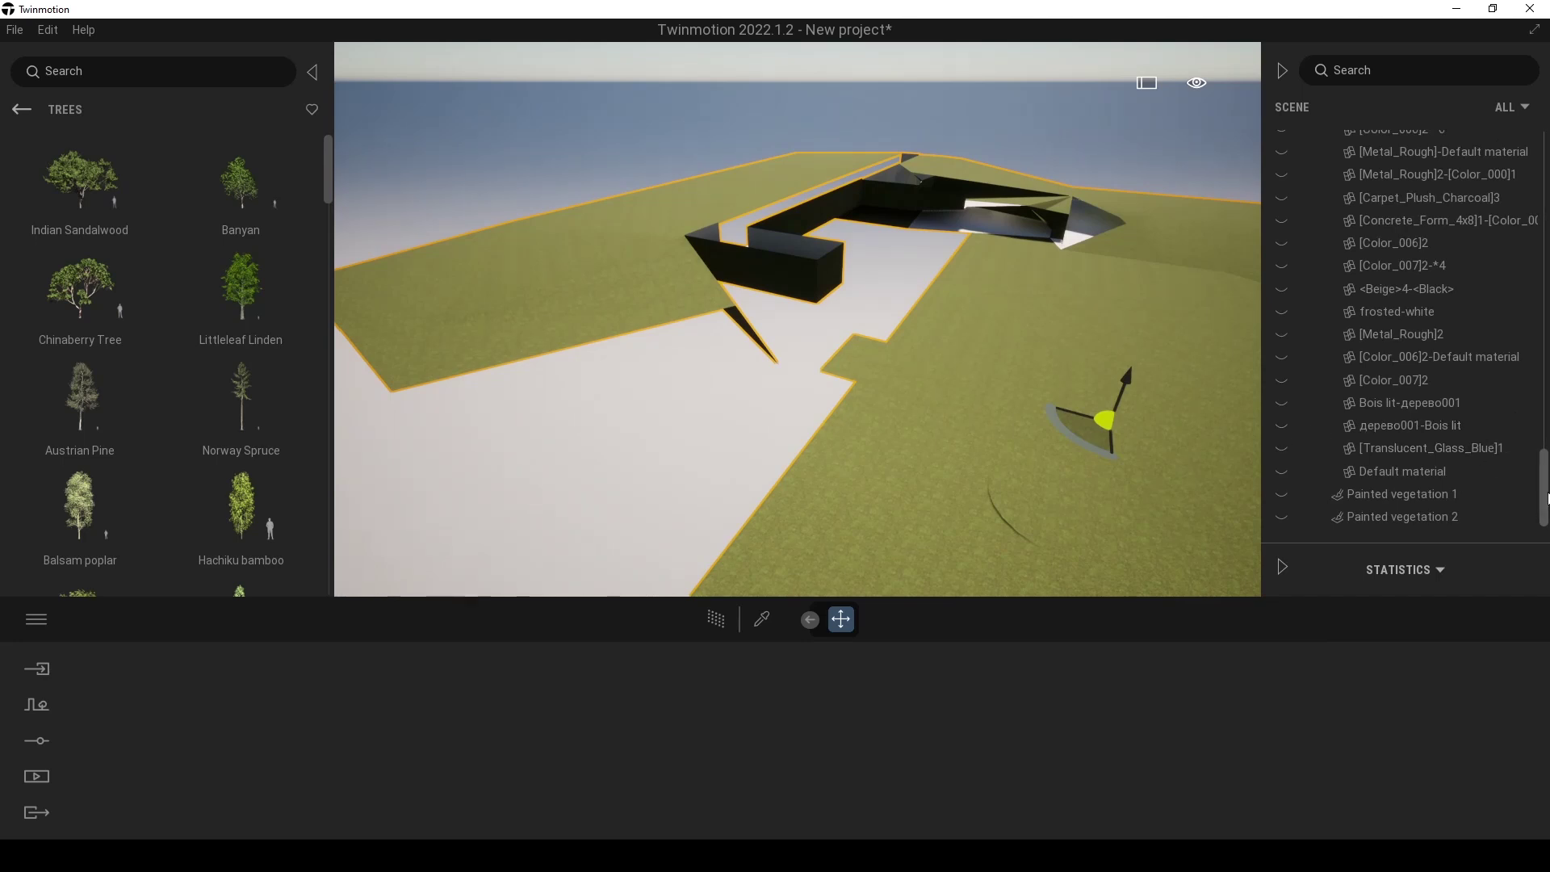
- Show Painted vegetation 2 with the isolated lawn terrain, select it and activate its vegetation paint brush
left_click(1281, 517)
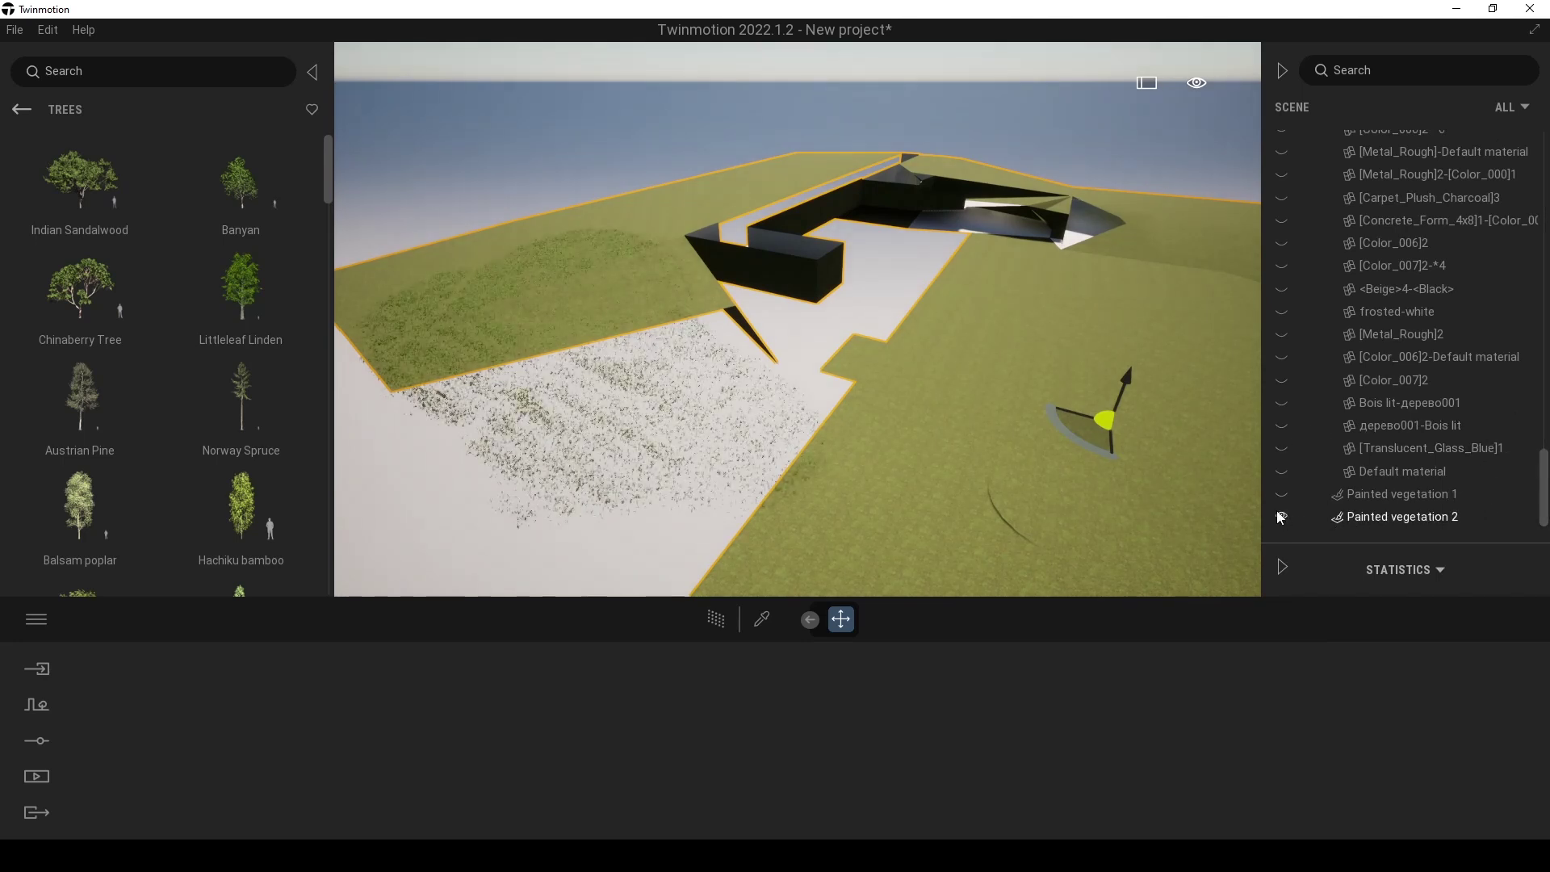
left_click(1275, 495)
double_click(1356, 518)
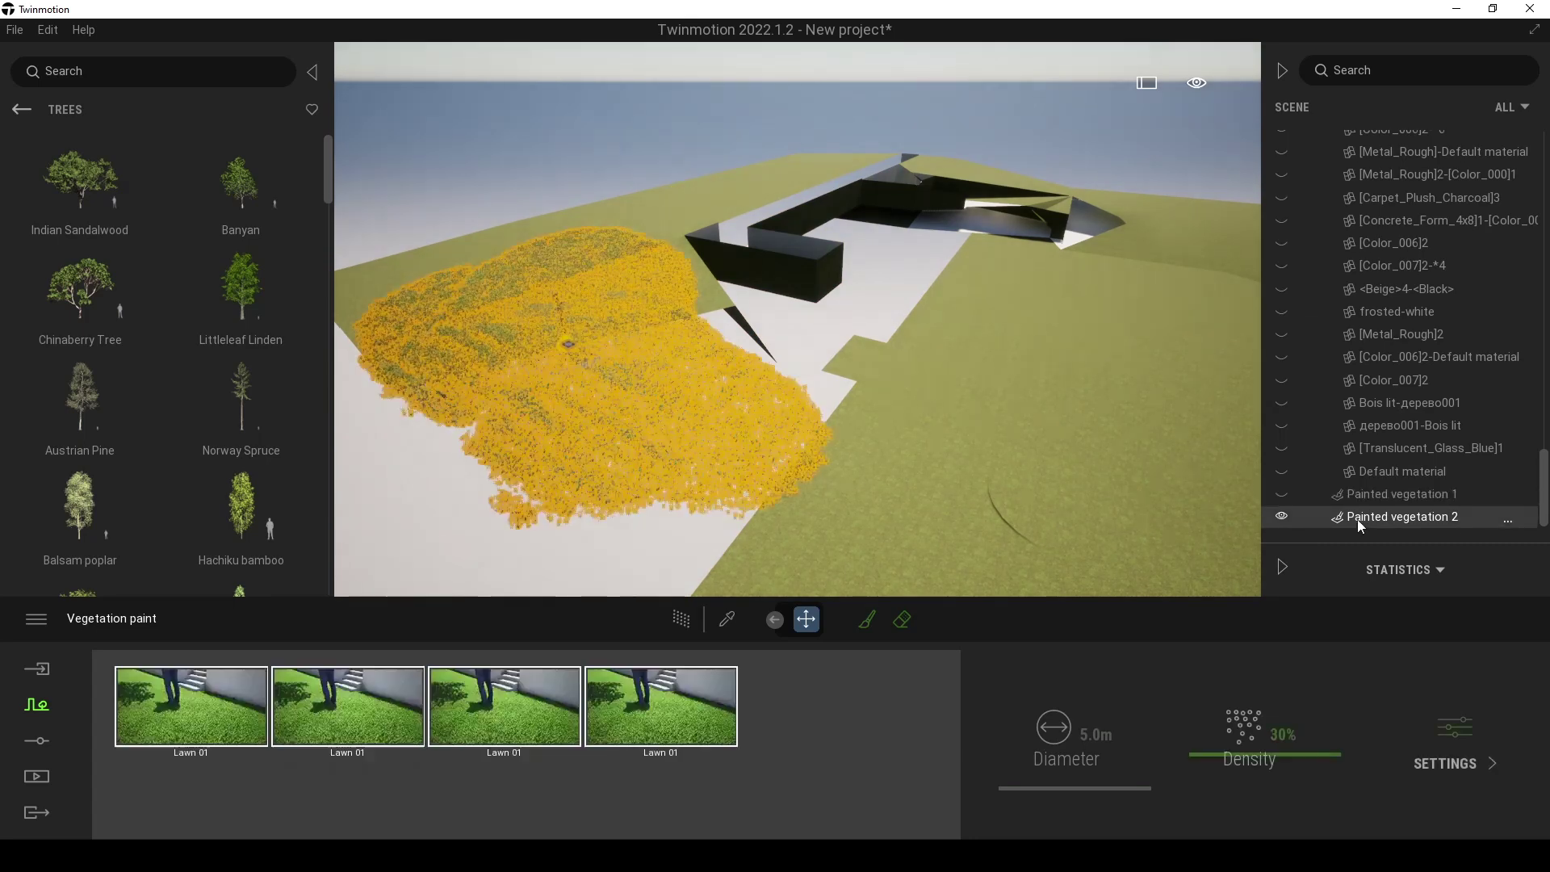
left_click(867, 619)
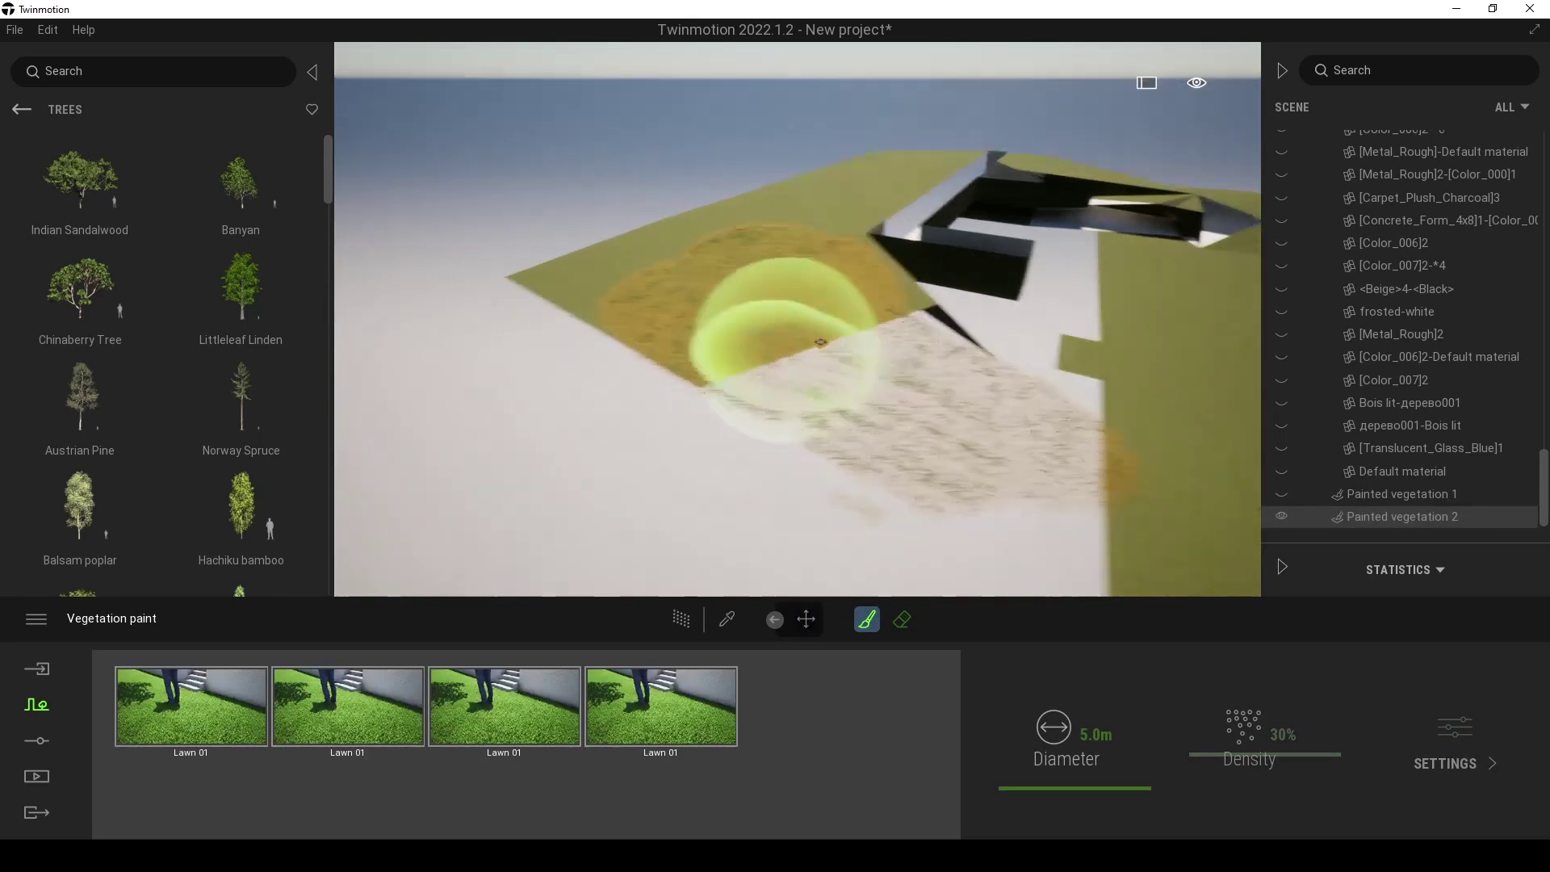
- Paint Lawn 01 grass with the 5 m brush over the remaining lawn terrain on both sides of the driveway
left_click_drag(855, 358, 973, 283)
mouse_move(973, 282)
right_mouse_down()
mouse_move(848, 242)
mouse_move(771, 246)
right_mouse_up()
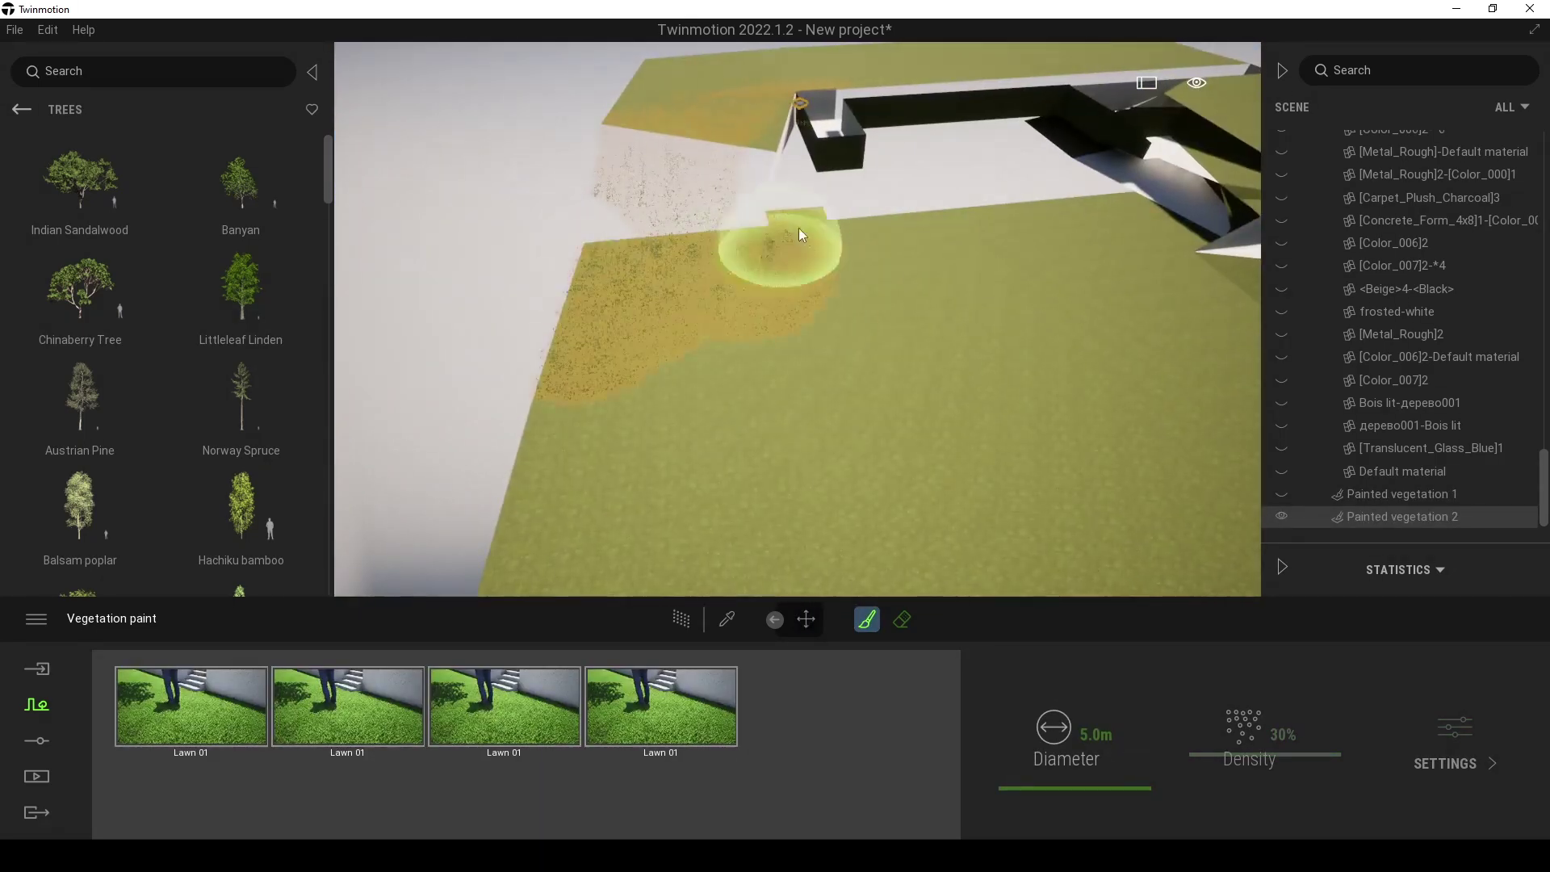
left_click_drag(772, 246, 646, 387)
right_click_drag(646, 388, 849, 279)
scroll(849, 279, "down", 5)
scroll(795, 177, "up", 4)
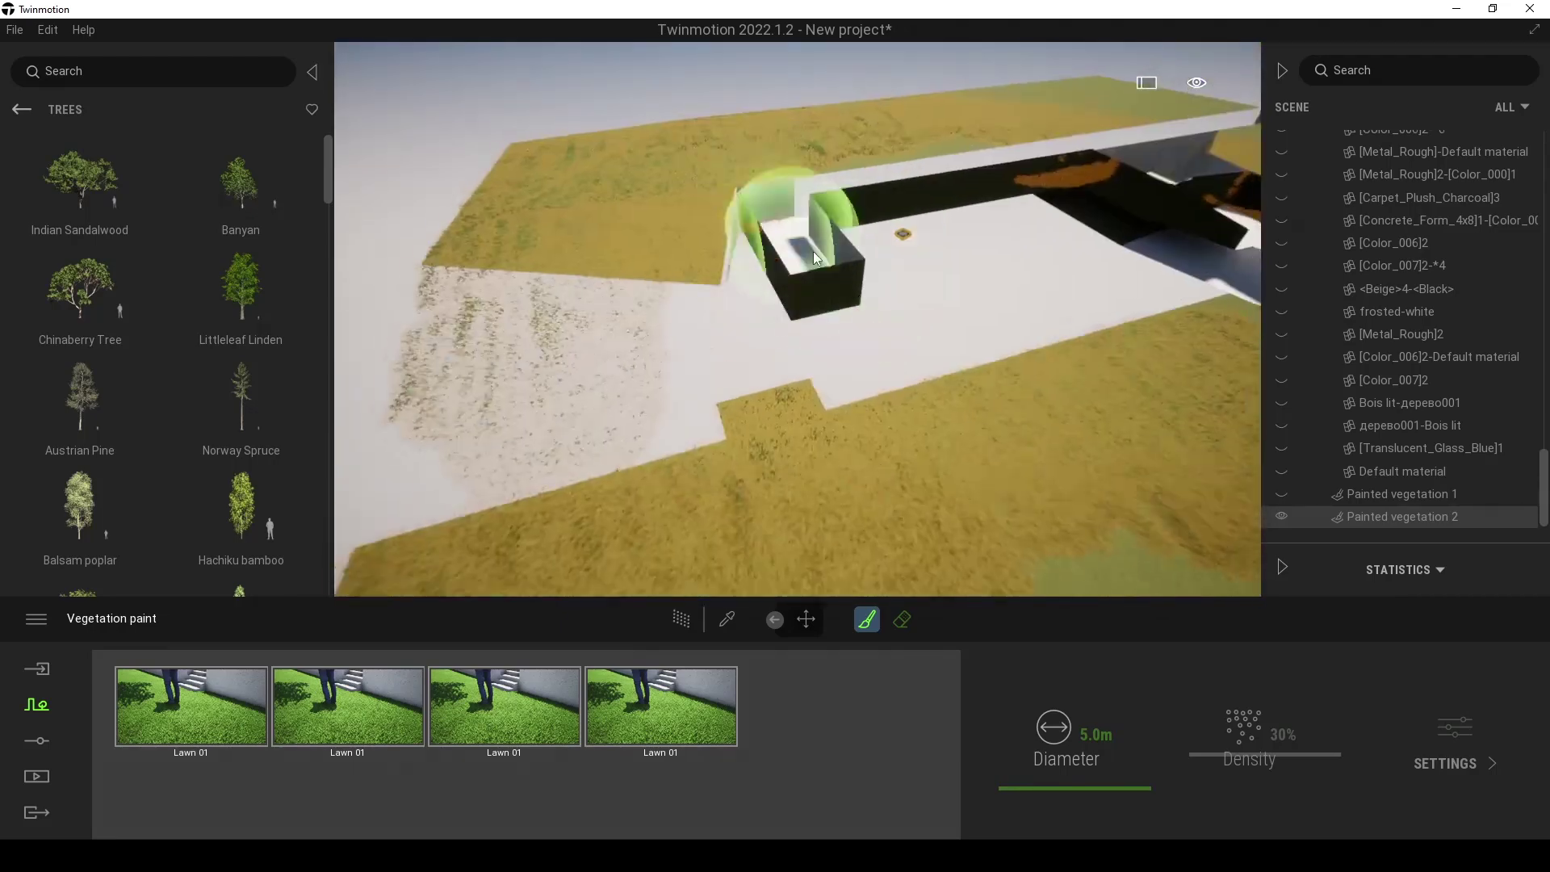
- Turn isolation off for Painted vegetation 2 to bring back the full villa scene, and deselect the grass
left_click(1381, 519)
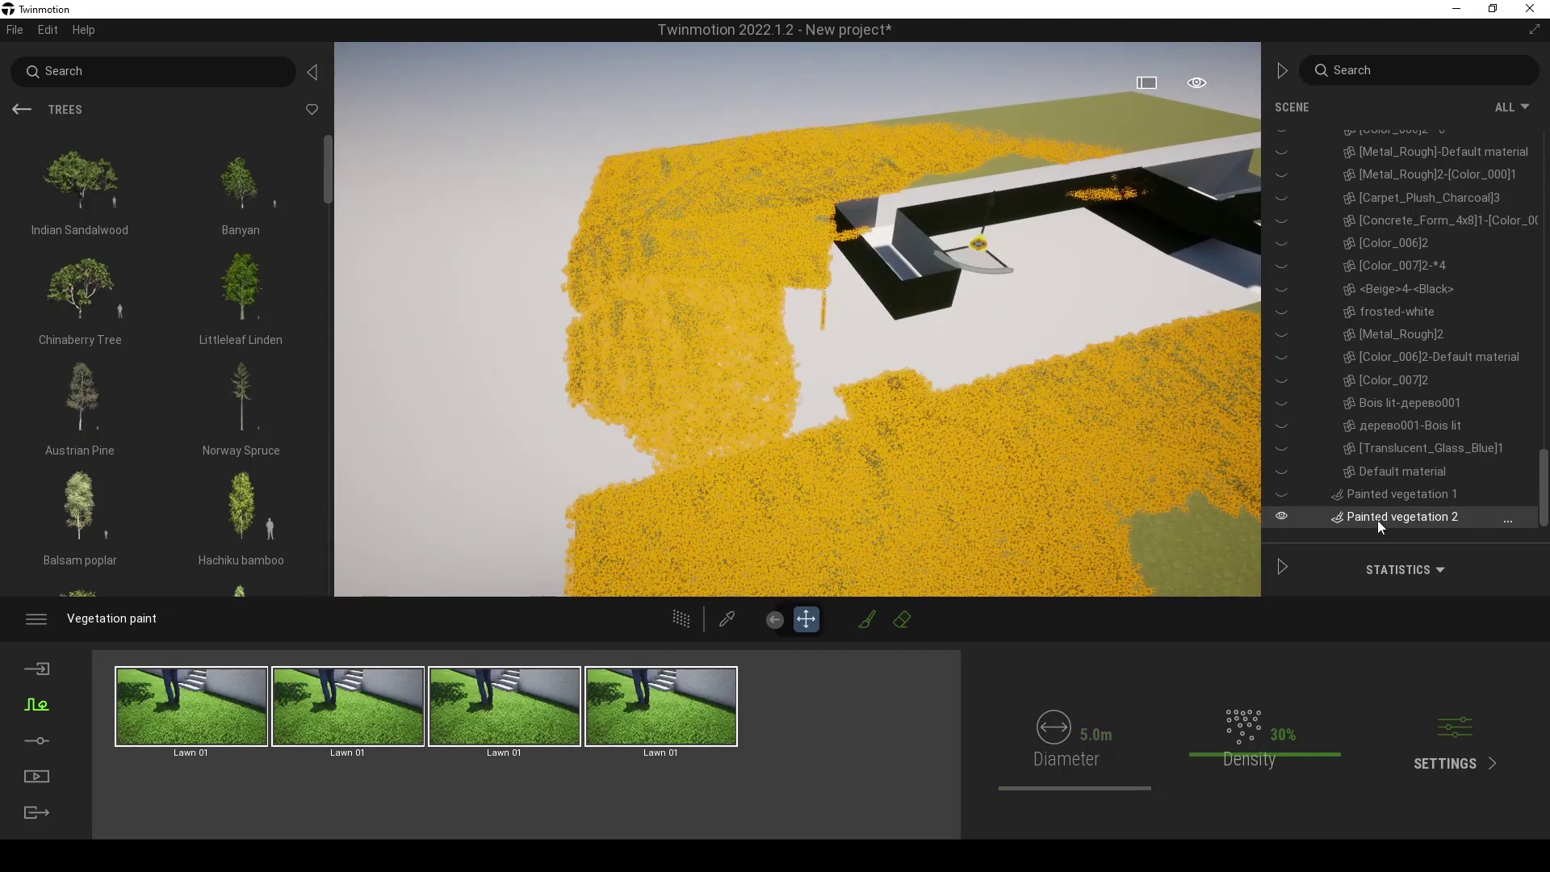
right_click(1375, 521)
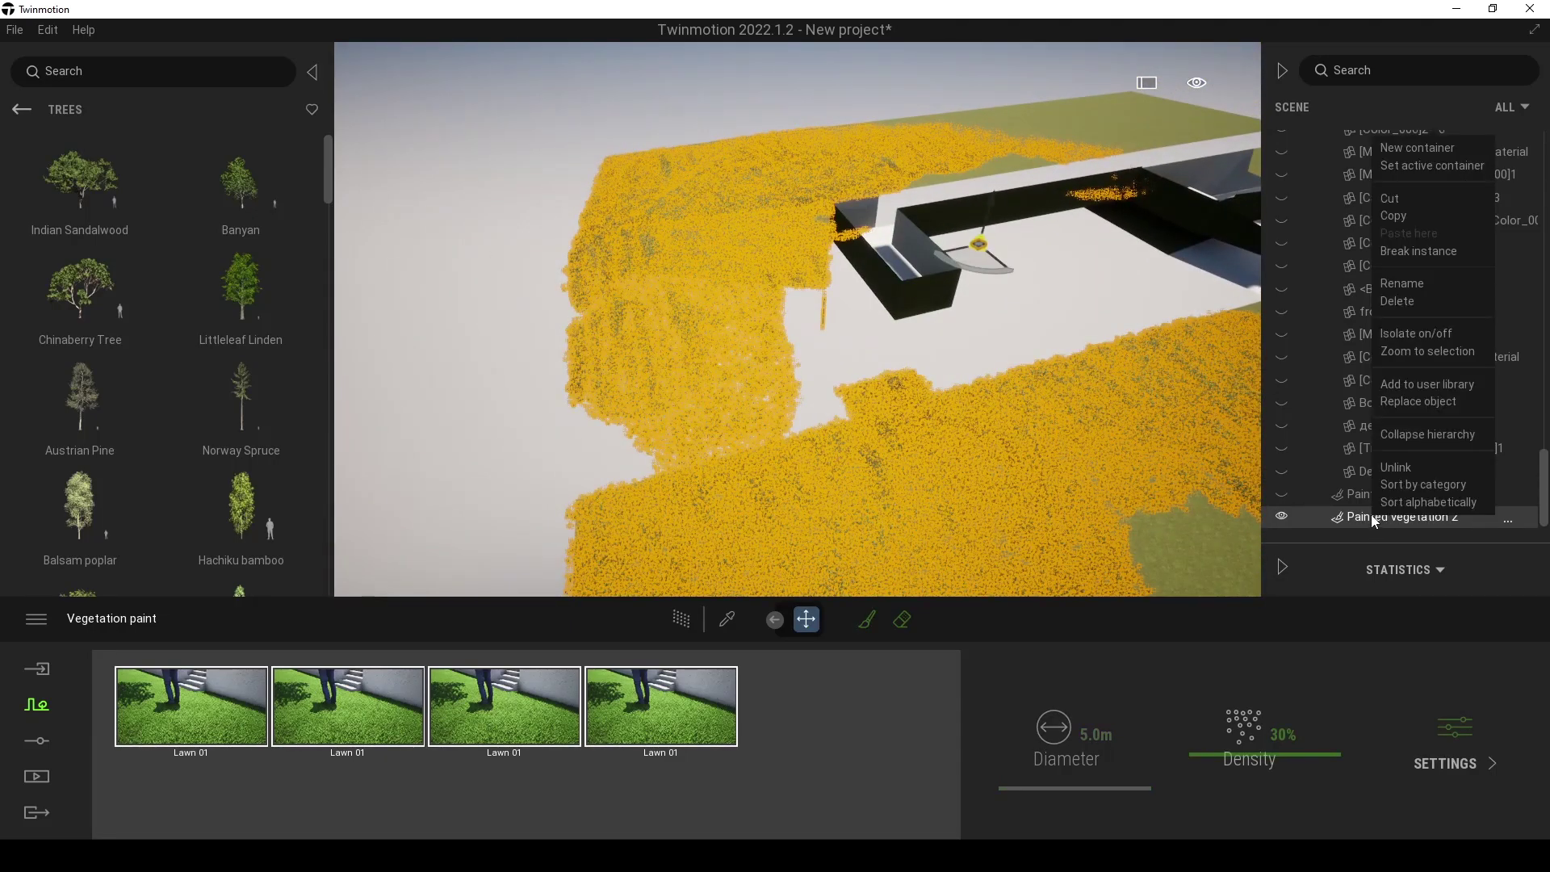
left_click(1444, 334)
right_click_drag(546, 108, 559, 172)
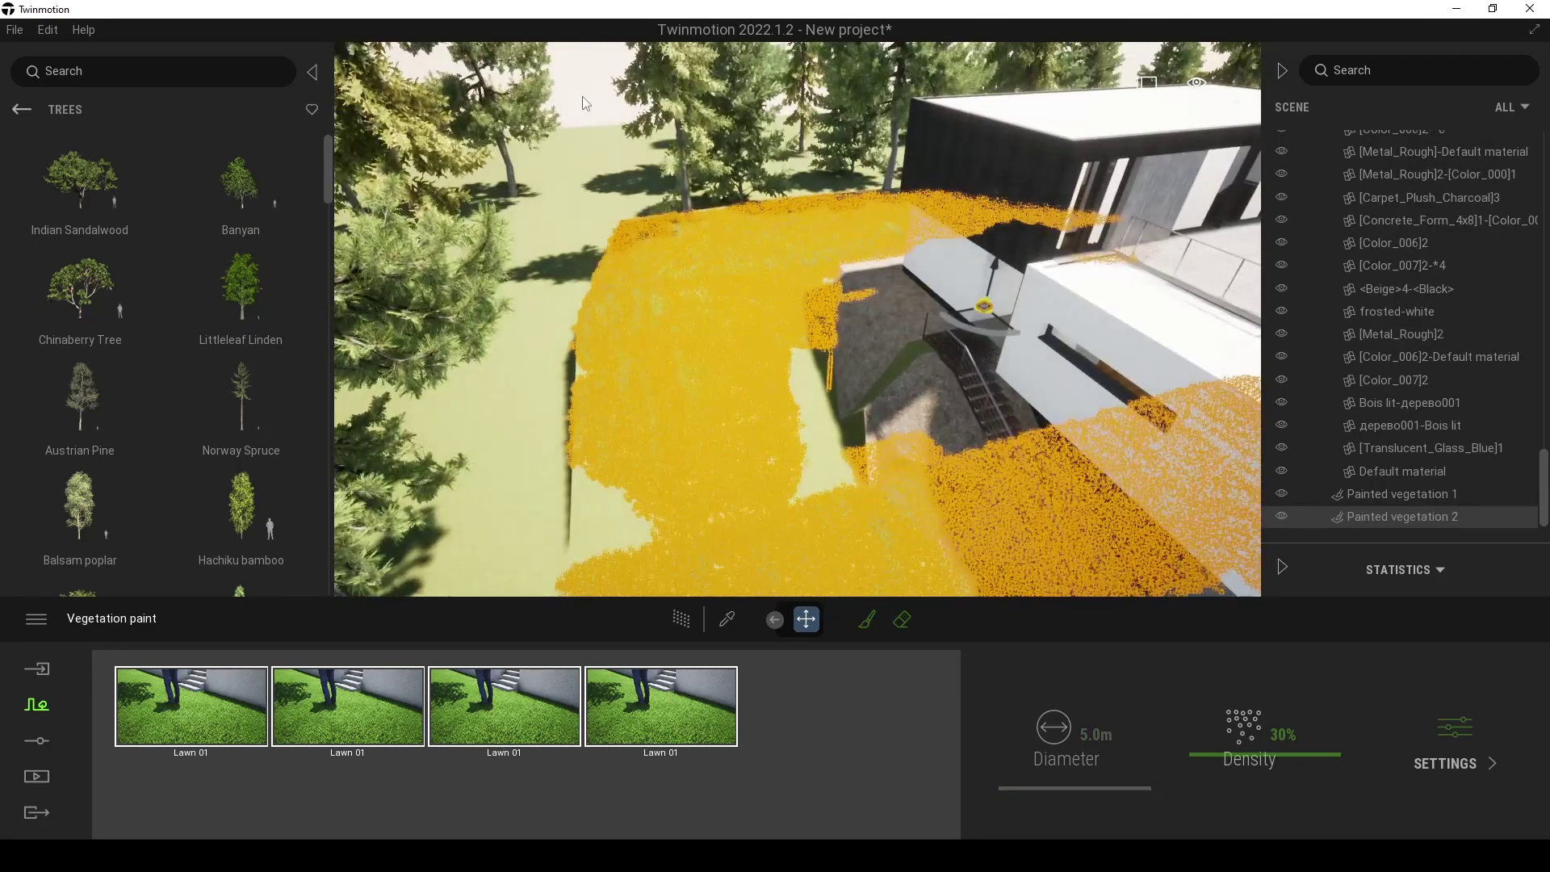
left_click(725, 425)
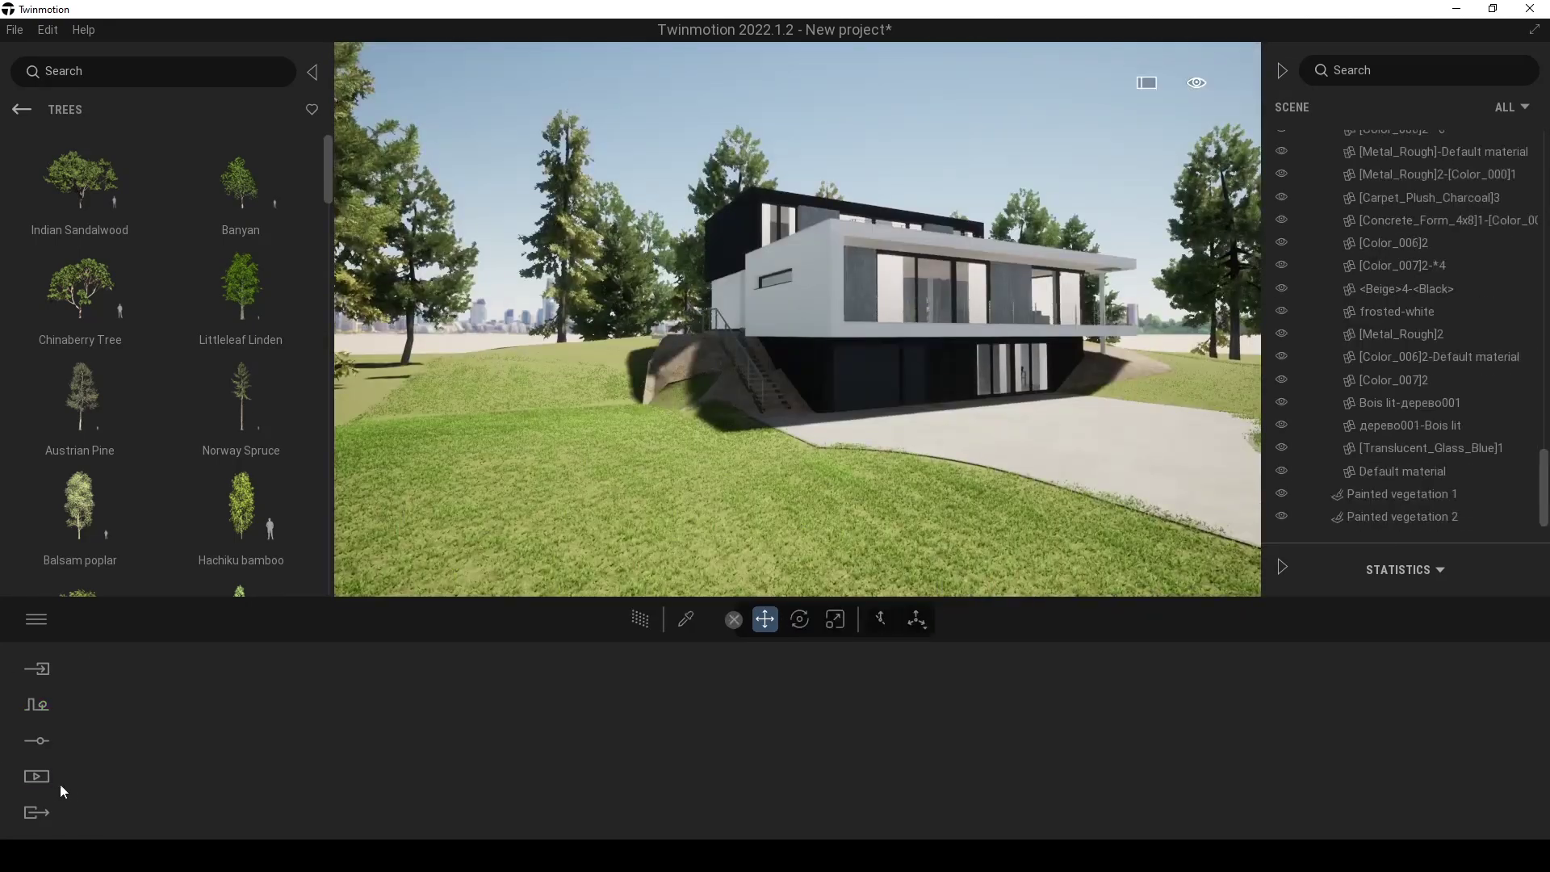
- Open the still image media and return to the framed view of the villa in Image1
left_click(37, 776)
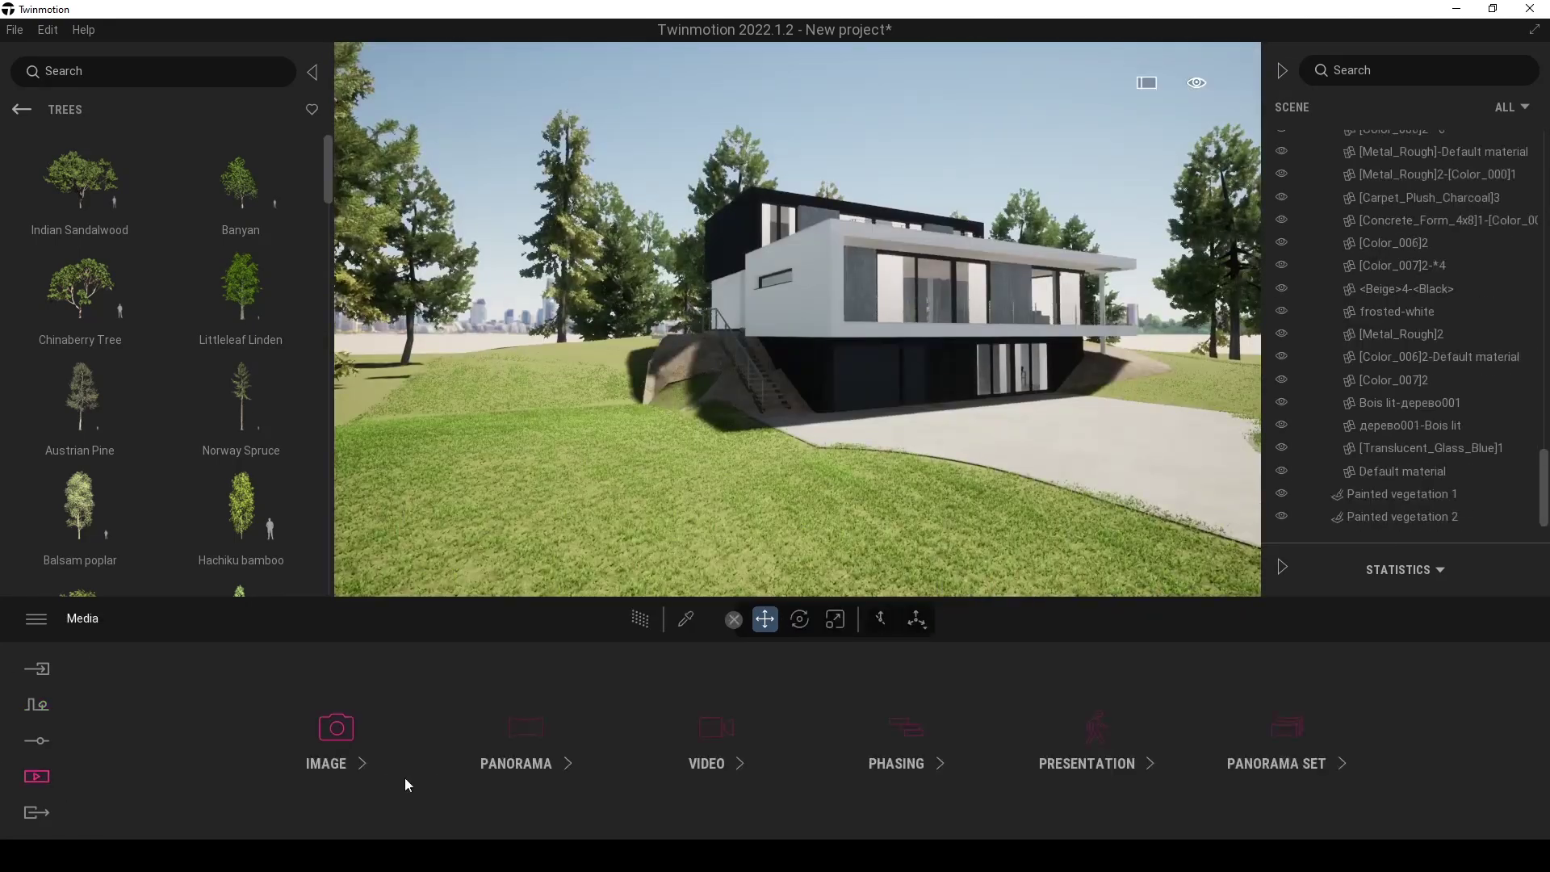
left_click(335, 731)
scroll(627, 526, "down", 2)
scroll(675, 497, "up", 2)
right_click_drag(731, 483, 768, 444)
- Switch Painted vegetation 2 to the vegetation eraser and set its diameter to 1 m
left_click(1409, 521)
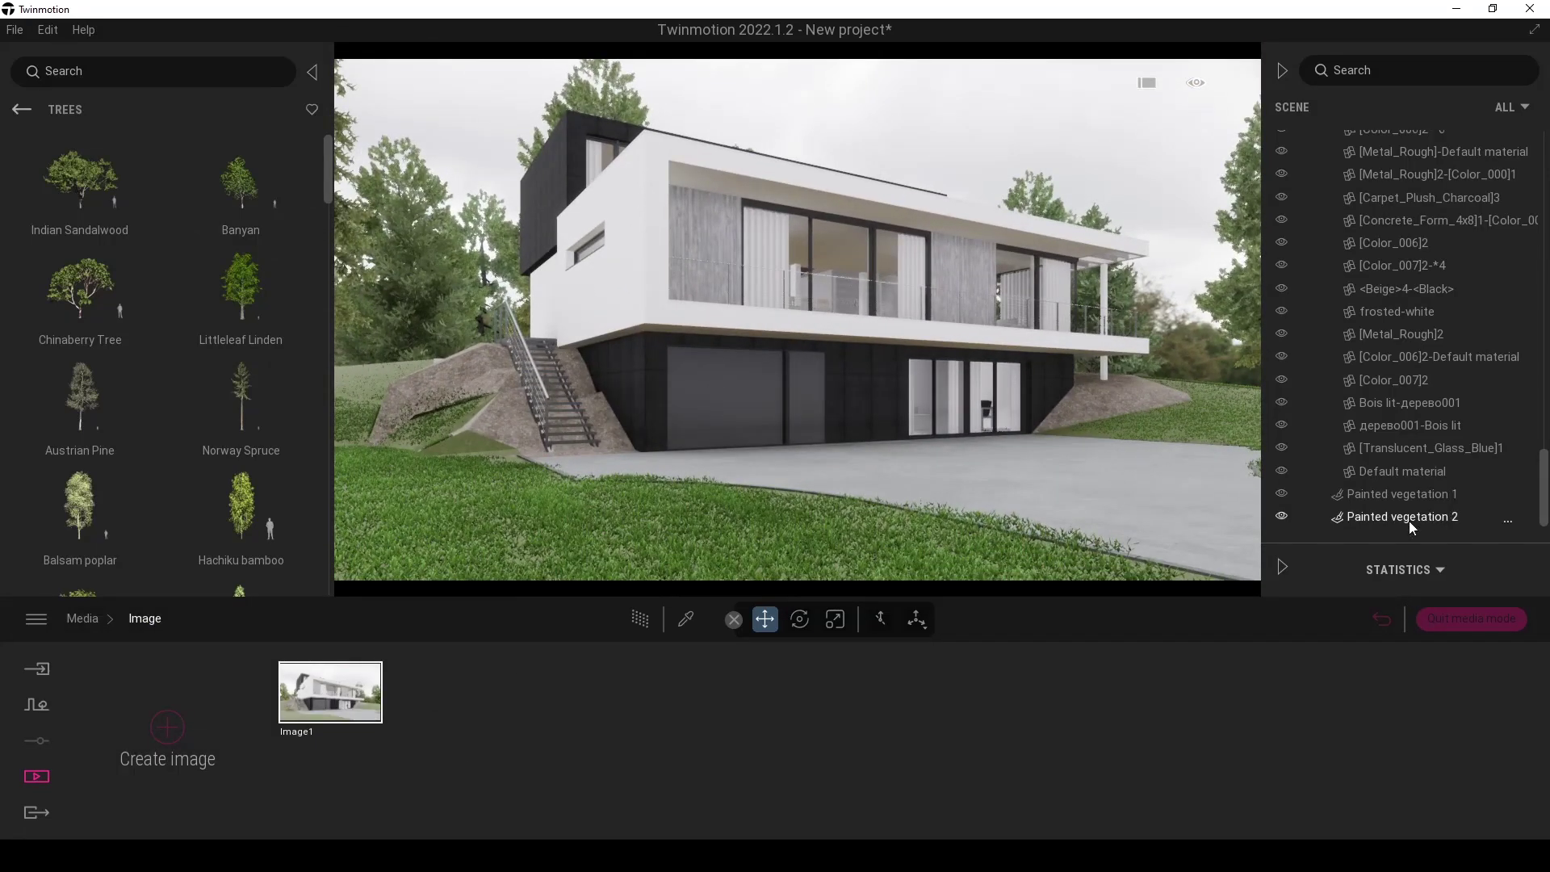
left_click(942, 620)
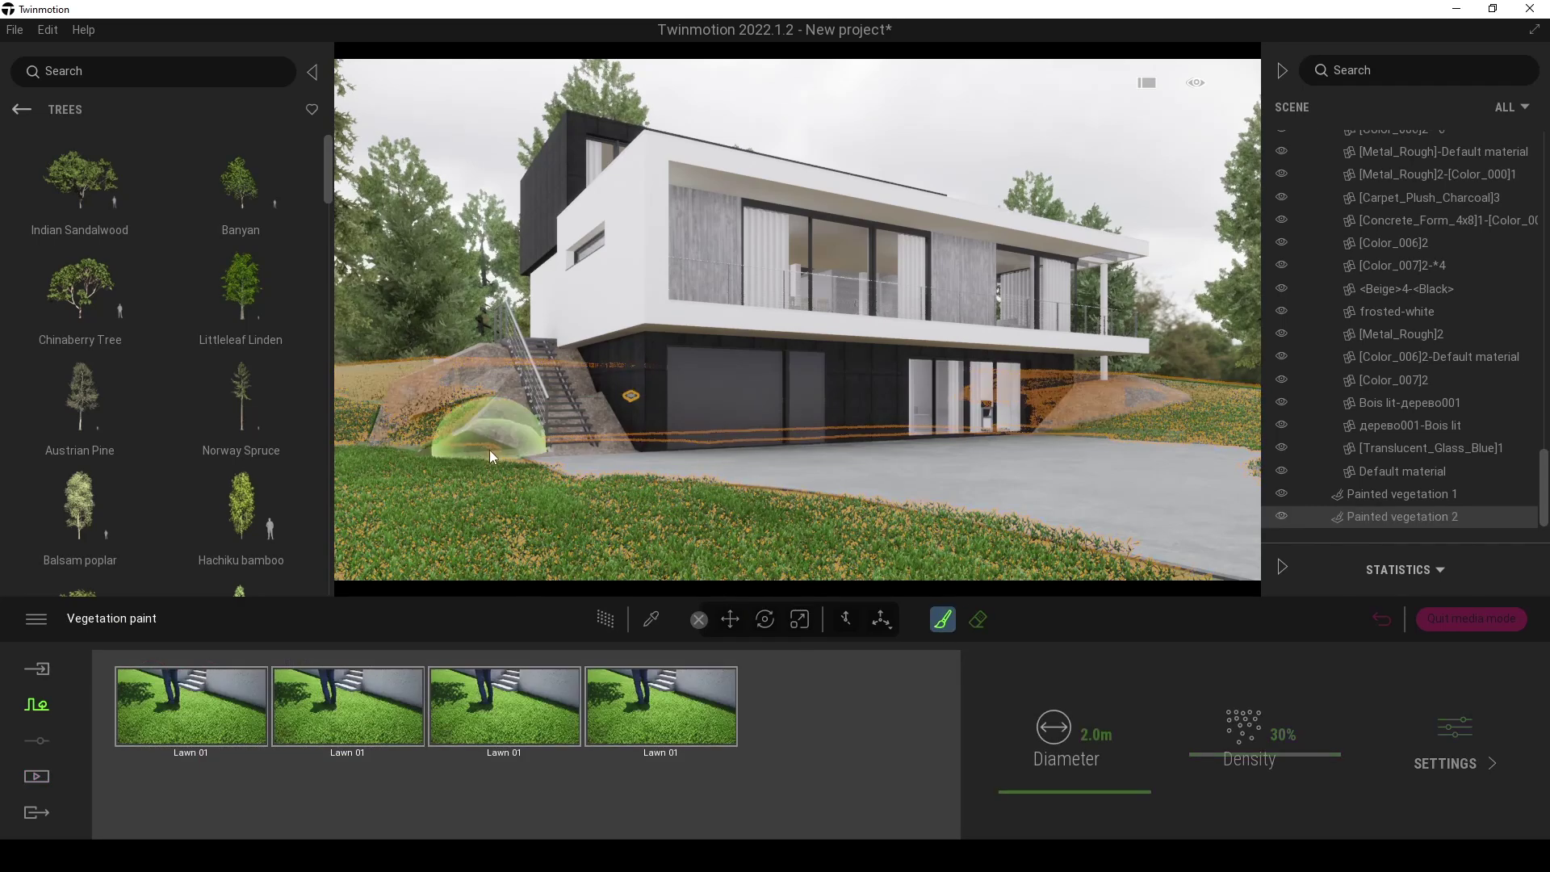
left_click(978, 619)
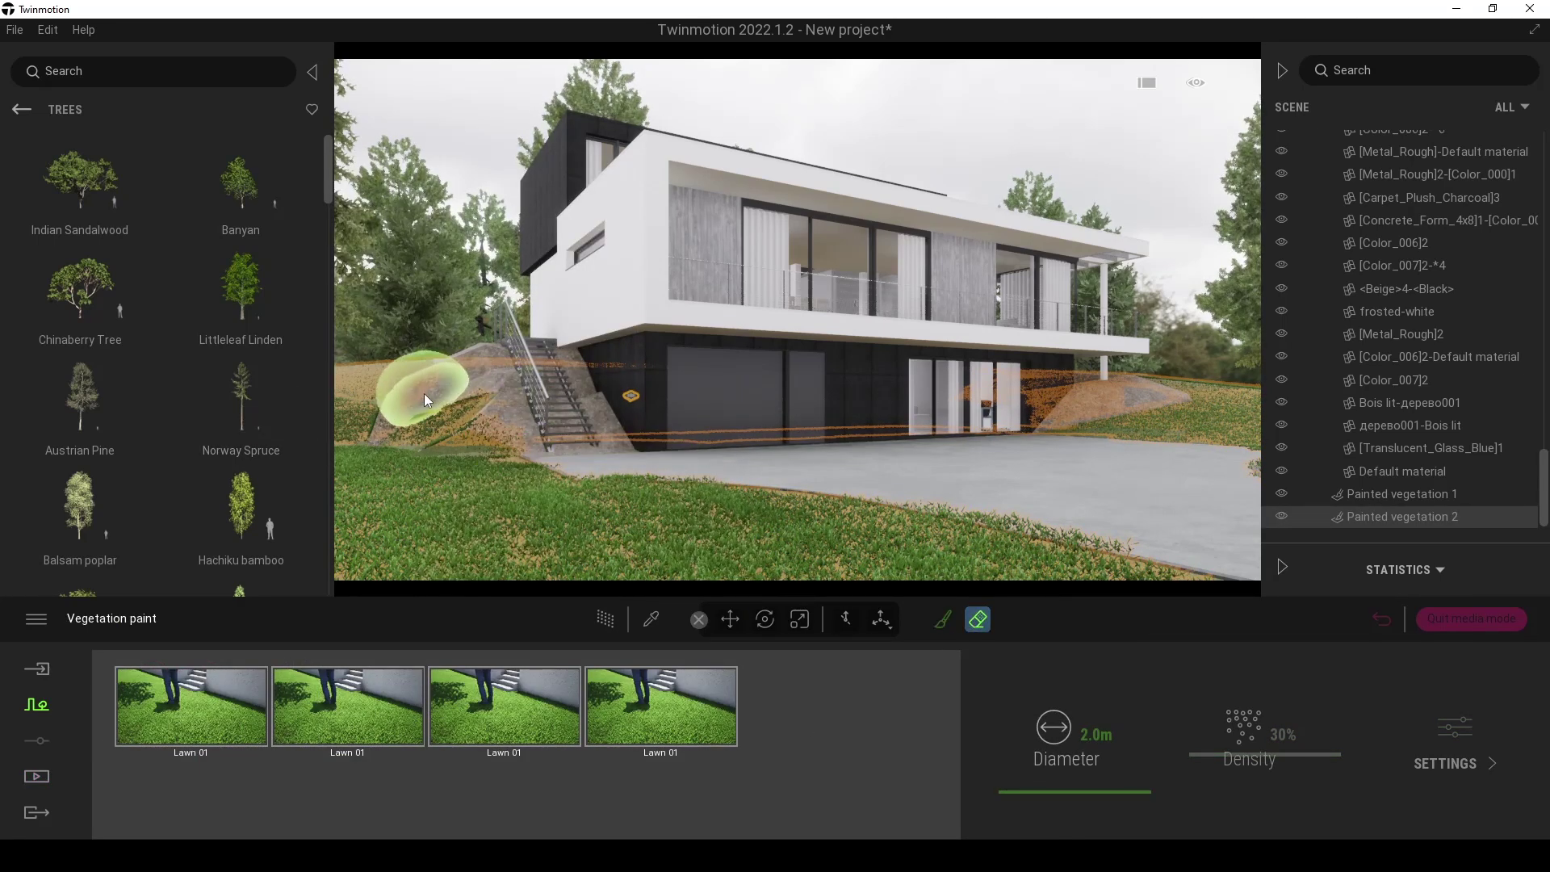
left_click(1095, 734)
type("1")
key("Return")
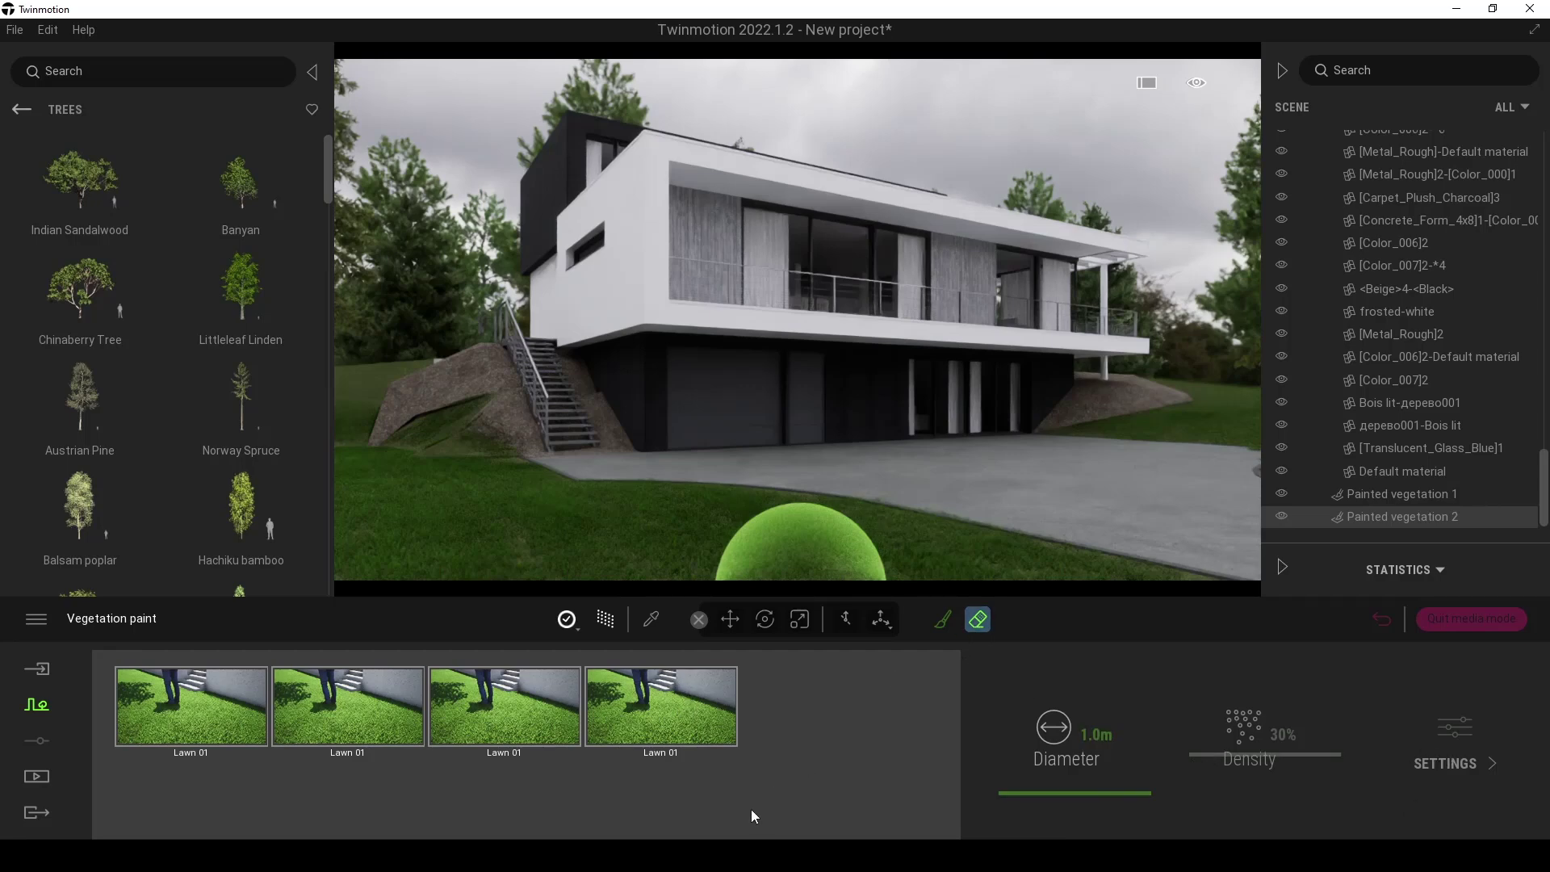
- Tint the first three Lawn 01 palette entries together with a pale pink color around FFC9C9
left_click(663, 718)
left_click(214, 694)
left_click(364, 704, "ctrl")
left_click(506, 716, "ctrl")
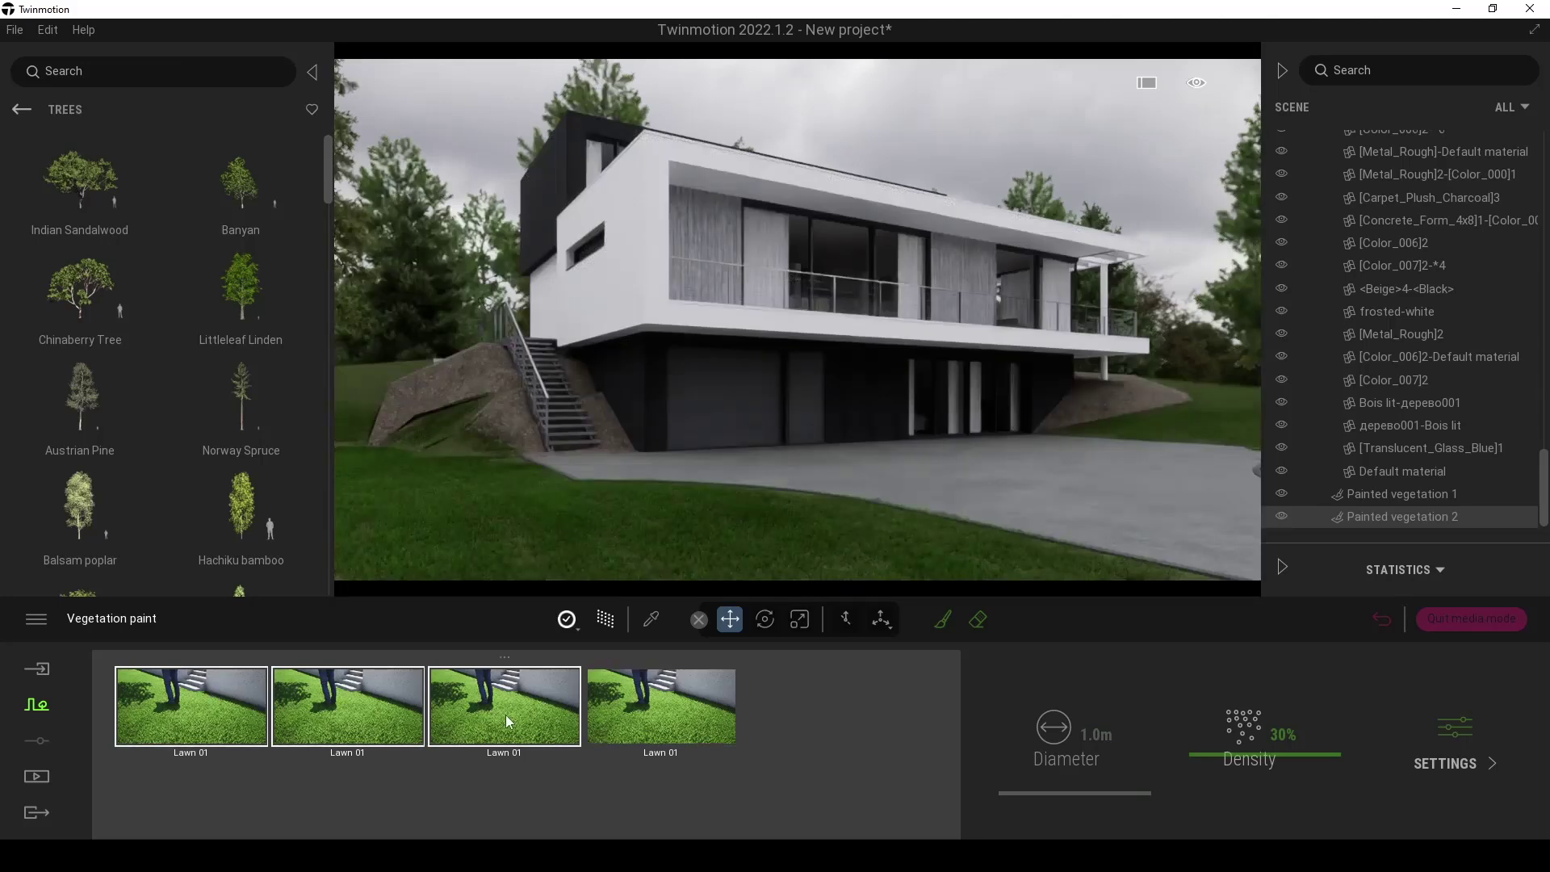
left_click(1446, 747)
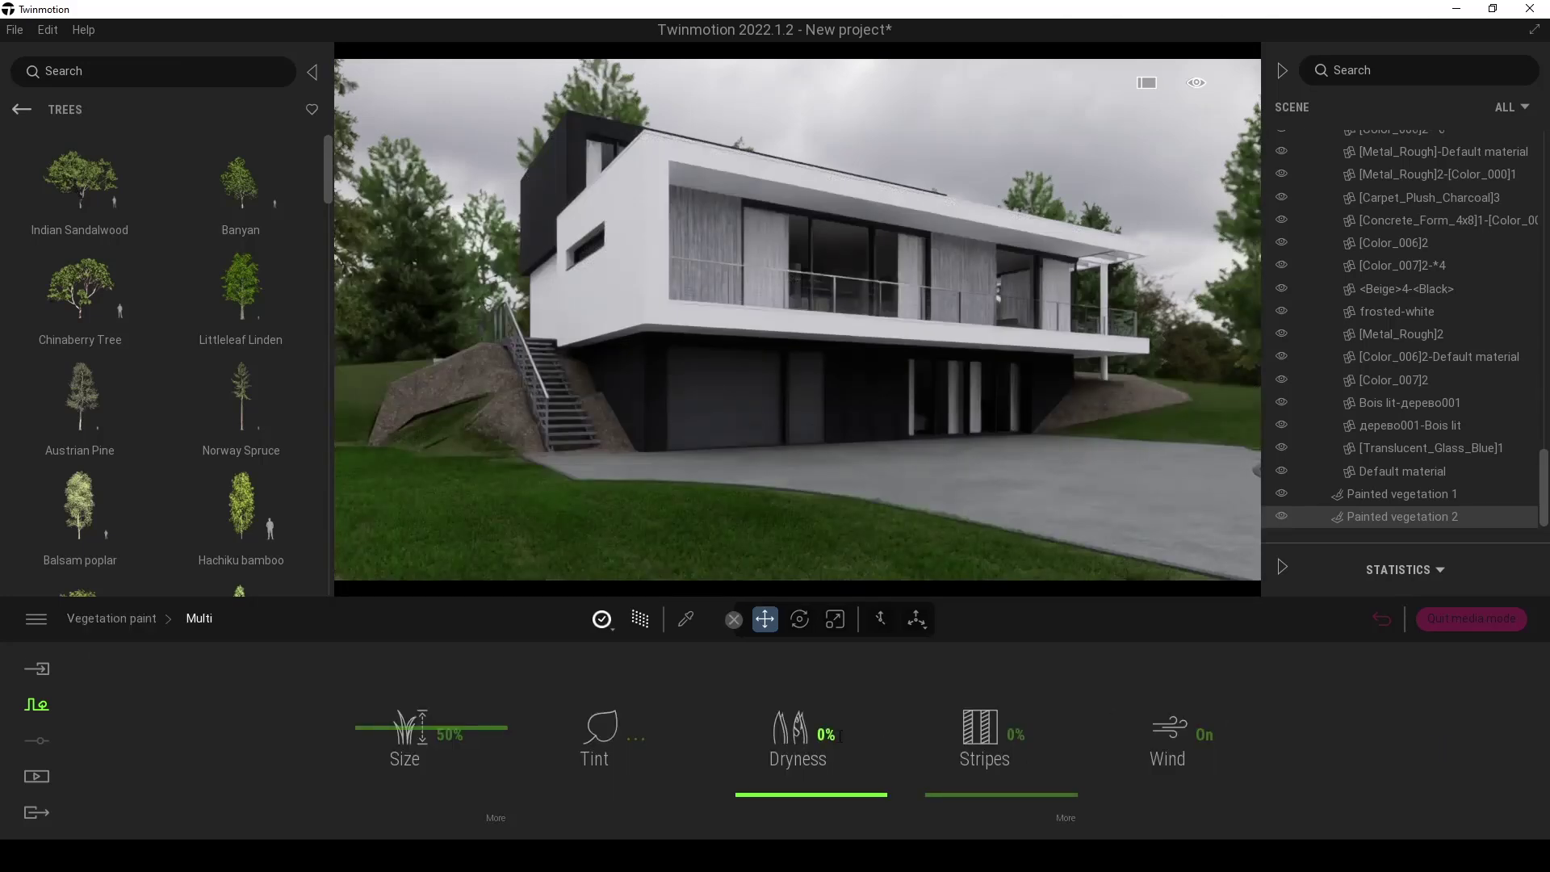
left_click(612, 725)
left_click_drag(735, 253, 92, 359)
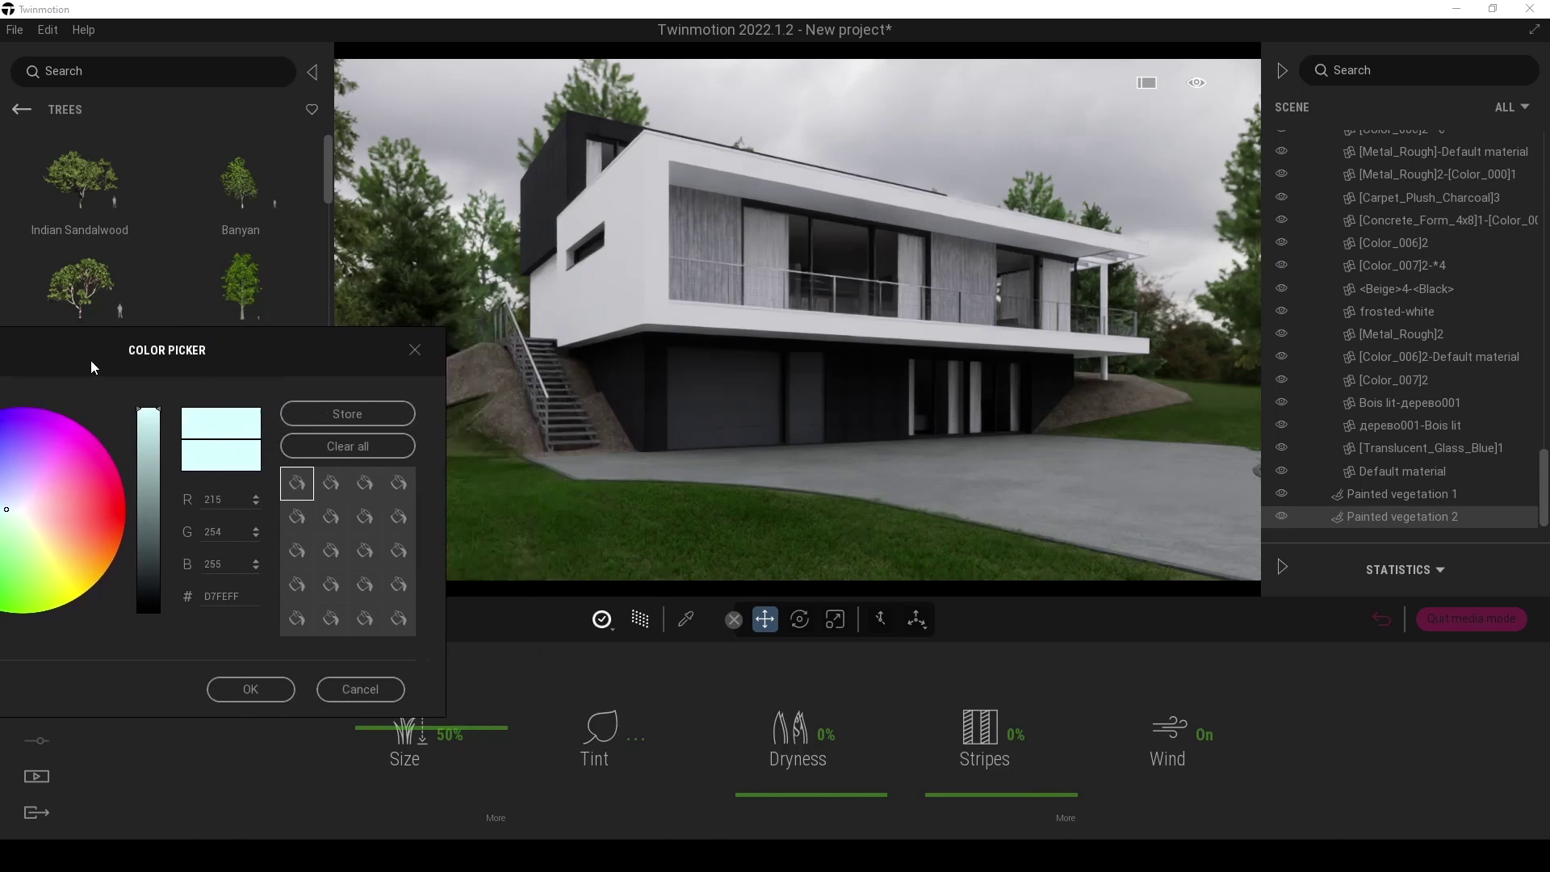
left_click_drag(22, 511, 52, 522)
left_click_drag(105, 353, 369, 100)
left_click_drag(317, 267, 315, 271)
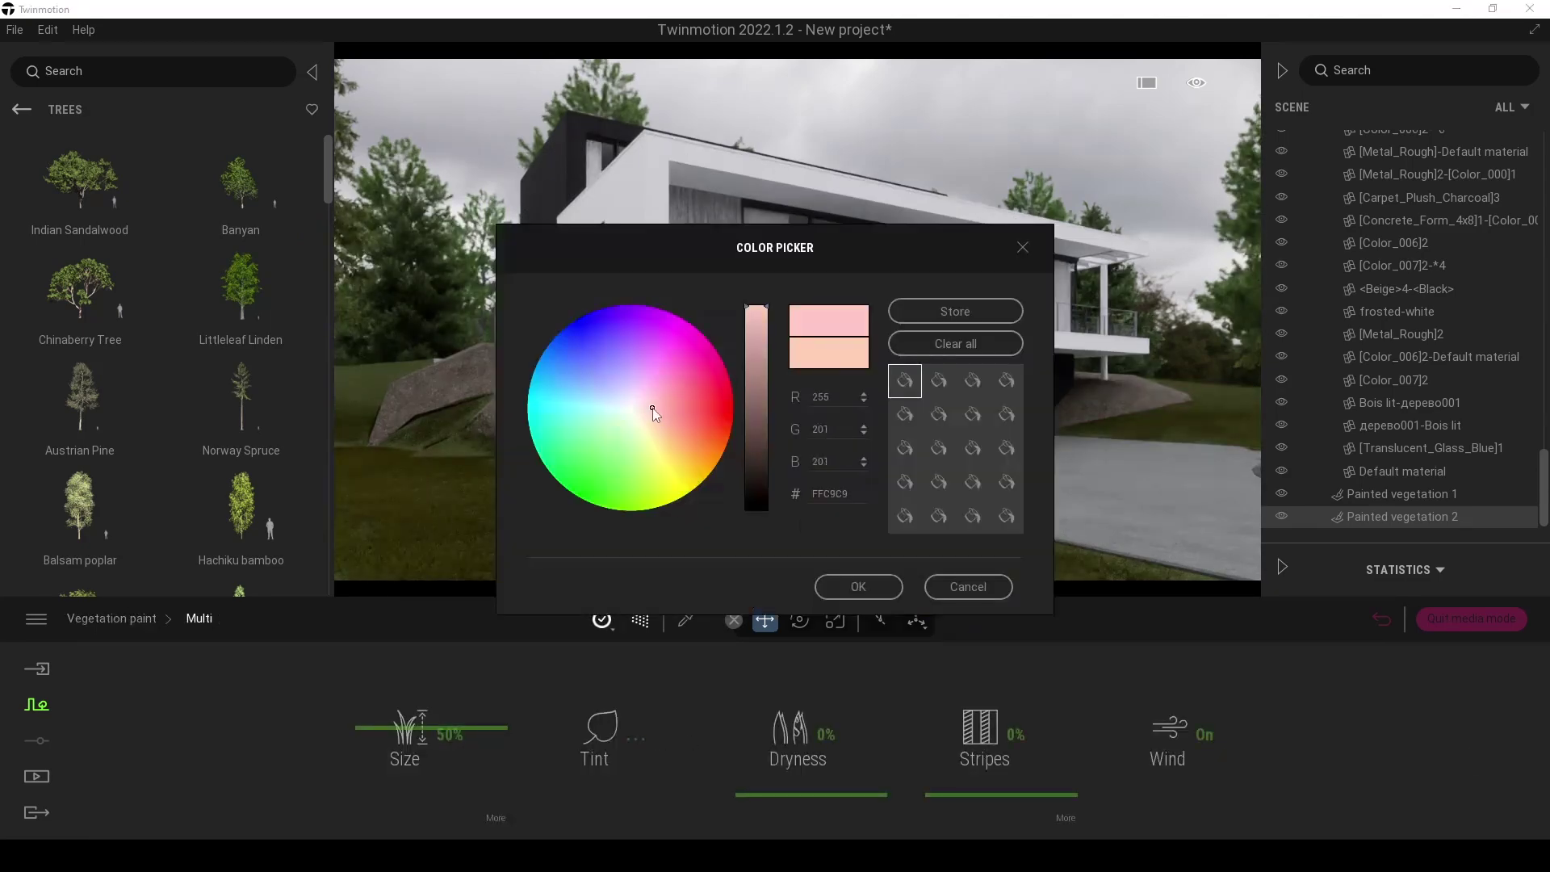
left_click(858, 586)
- Pick the driveway's Concrete Road material and set its reflection to 77%
left_click(685, 619)
left_click(1074, 492)
left_click_drag(781, 728, 786, 692)
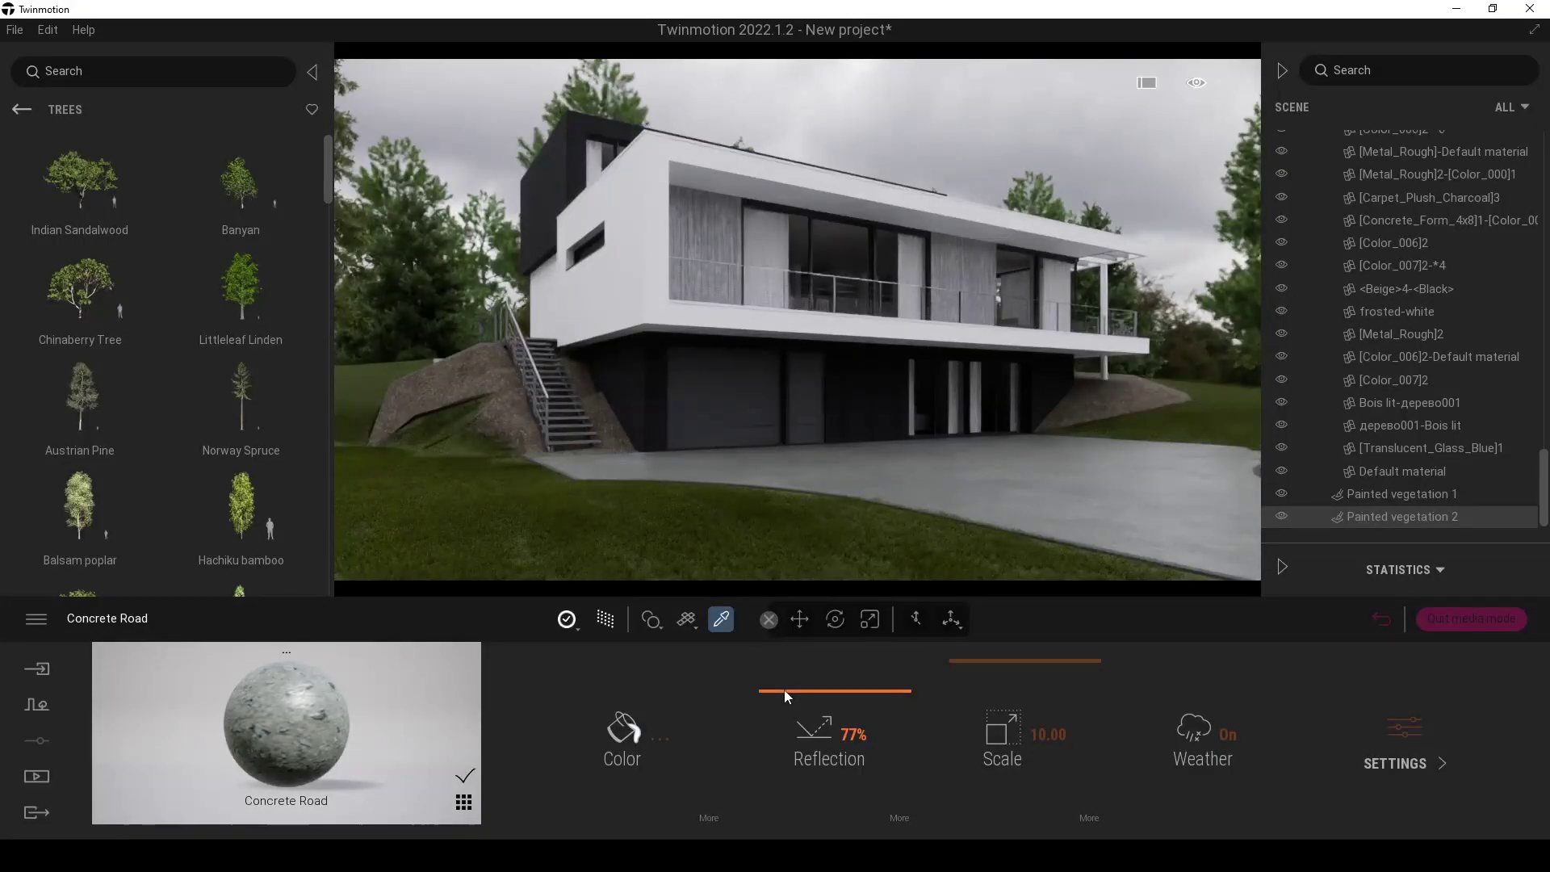
- Set the reflection of the [Cladding_Stucco_White] facade material to 71% and its grunge to 33%
left_click(615, 304)
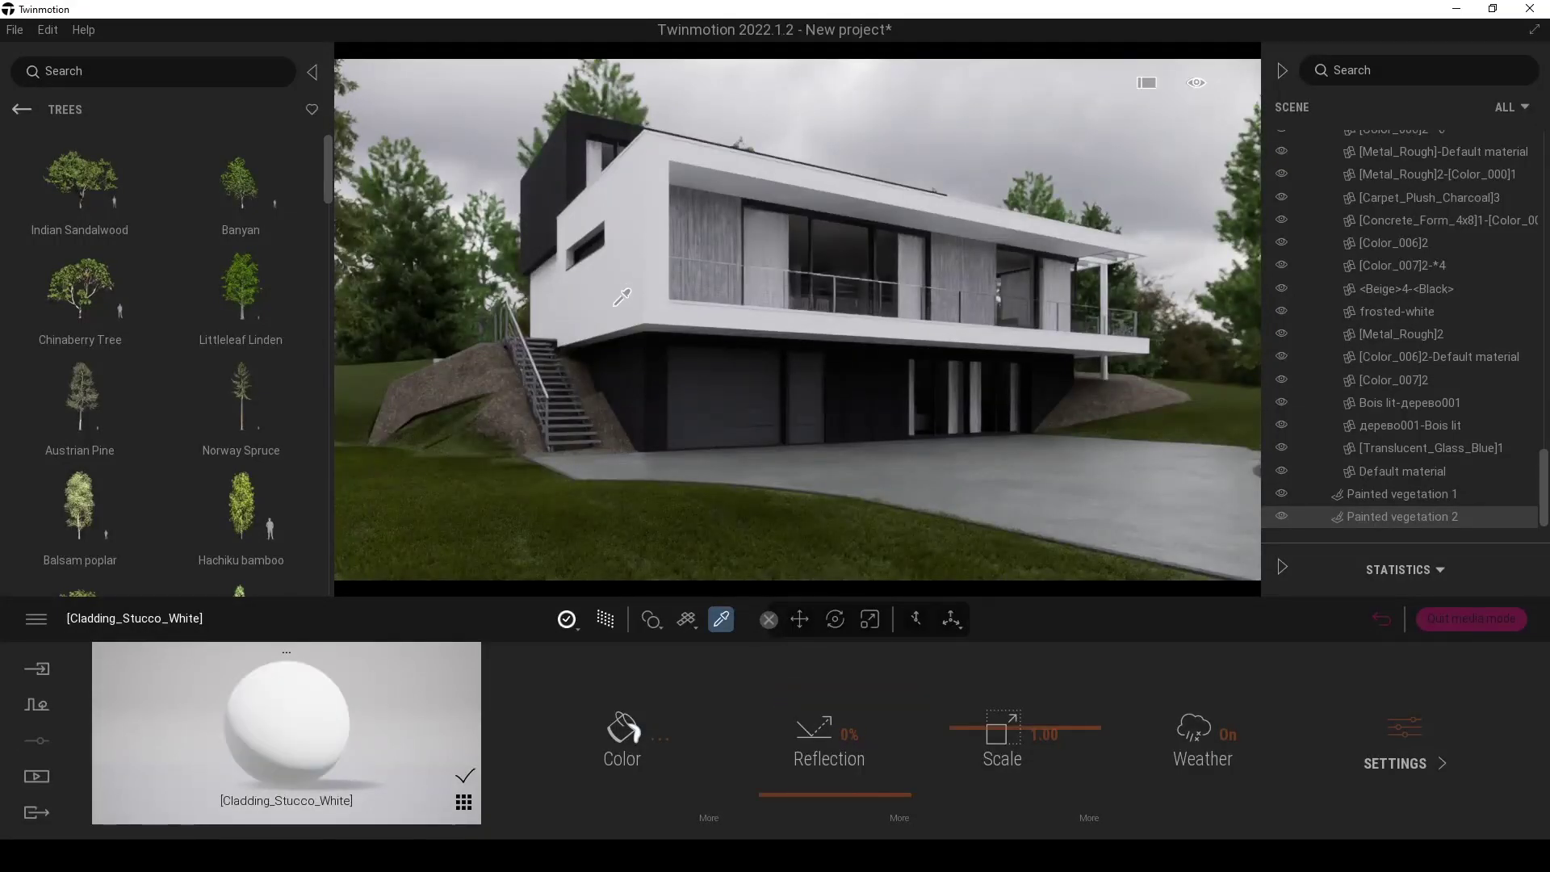
left_click_drag(783, 794, 788, 699)
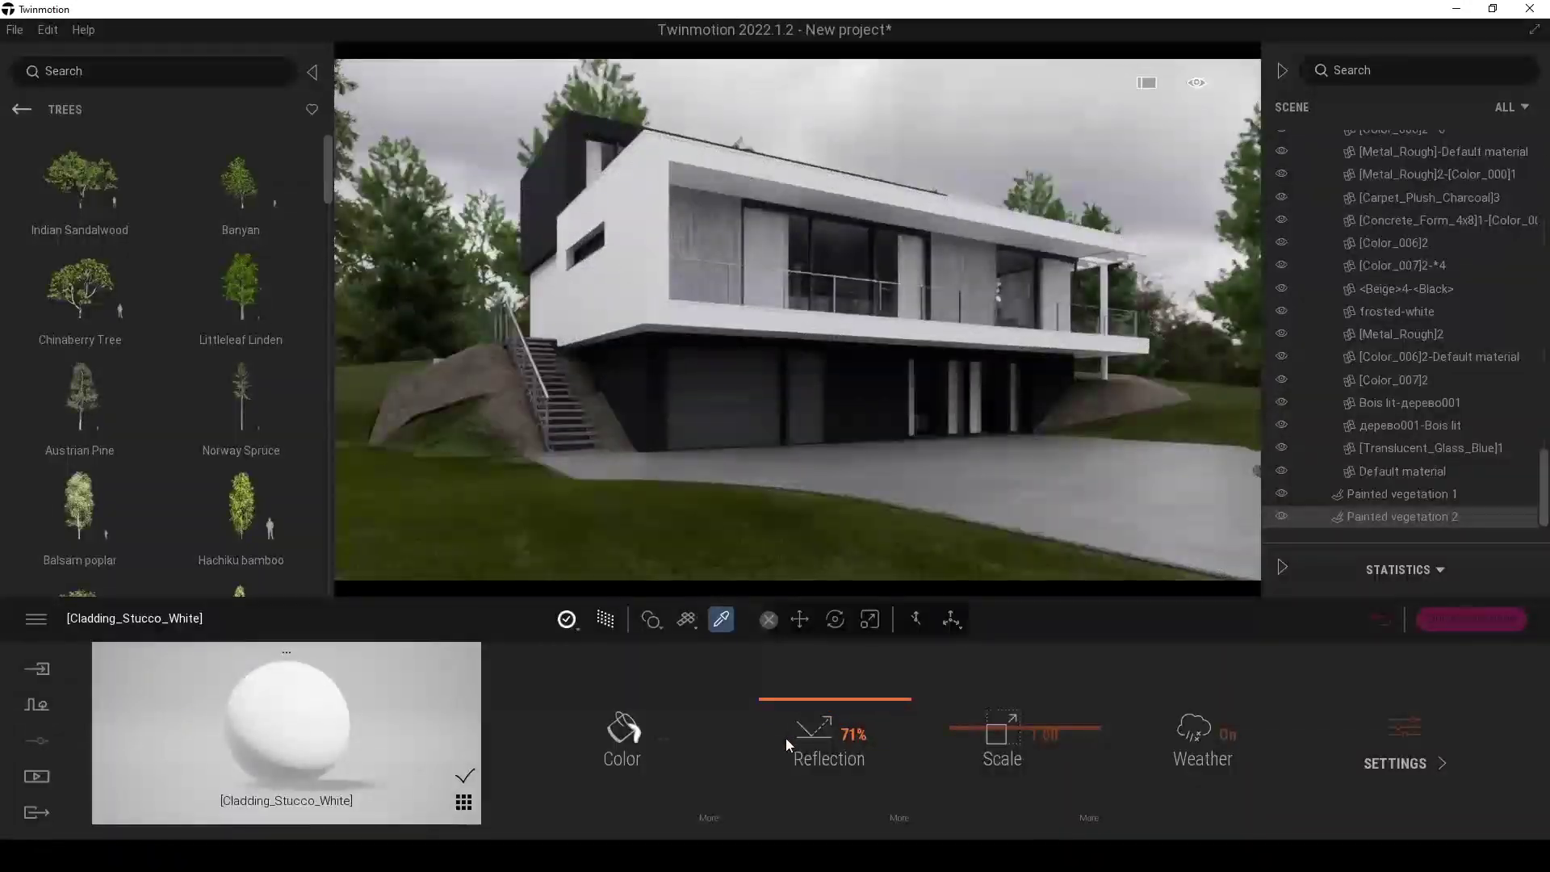
left_click(709, 819)
left_click_drag(1194, 796, 1181, 761)
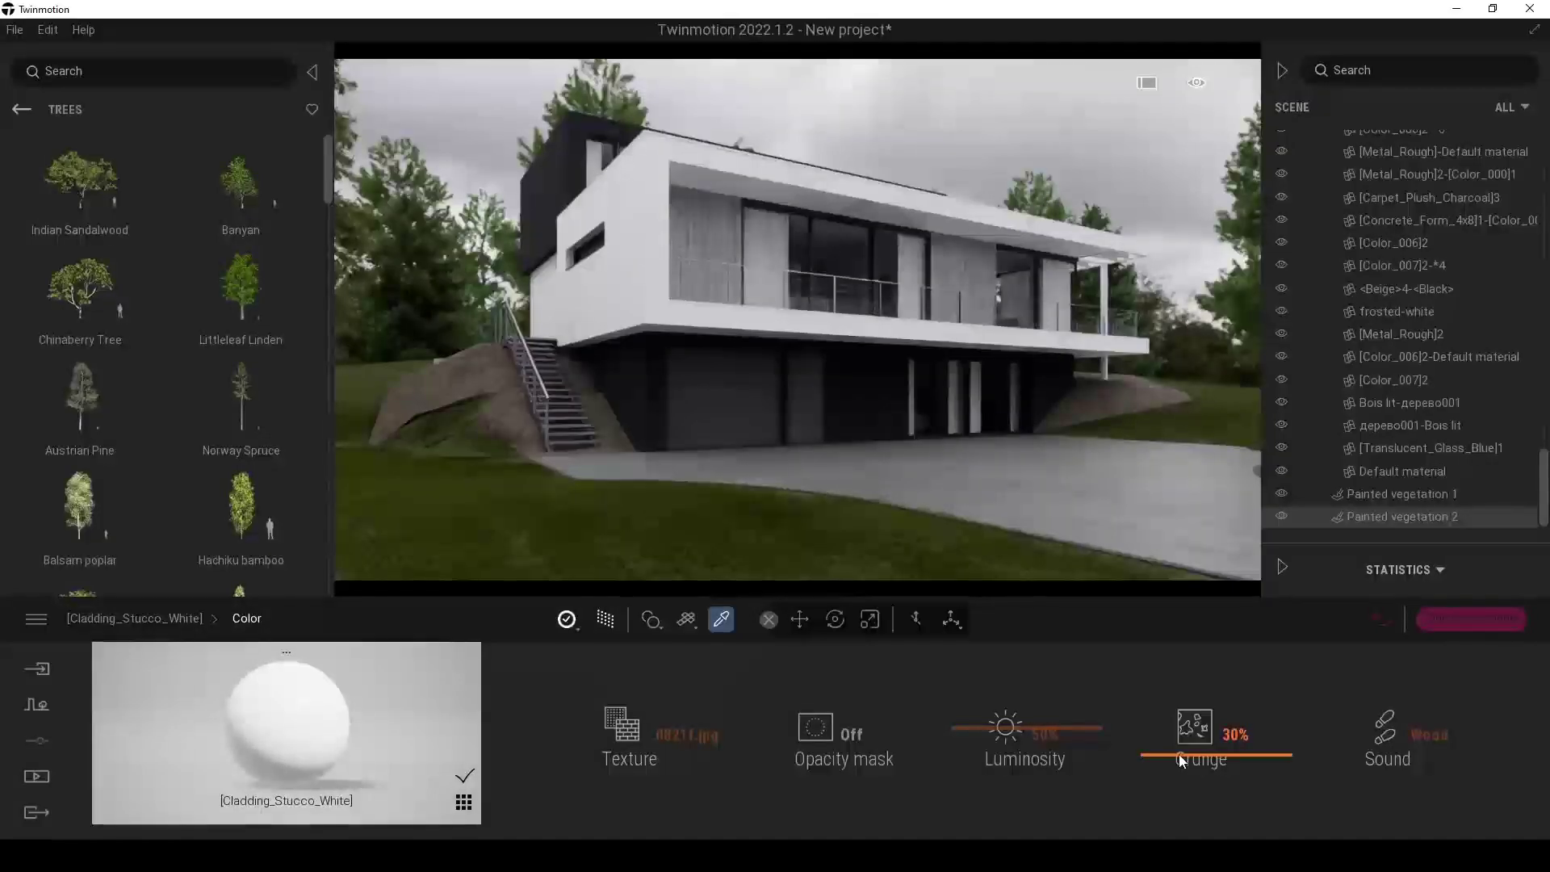
left_click_drag(1179, 754, 1179, 751)
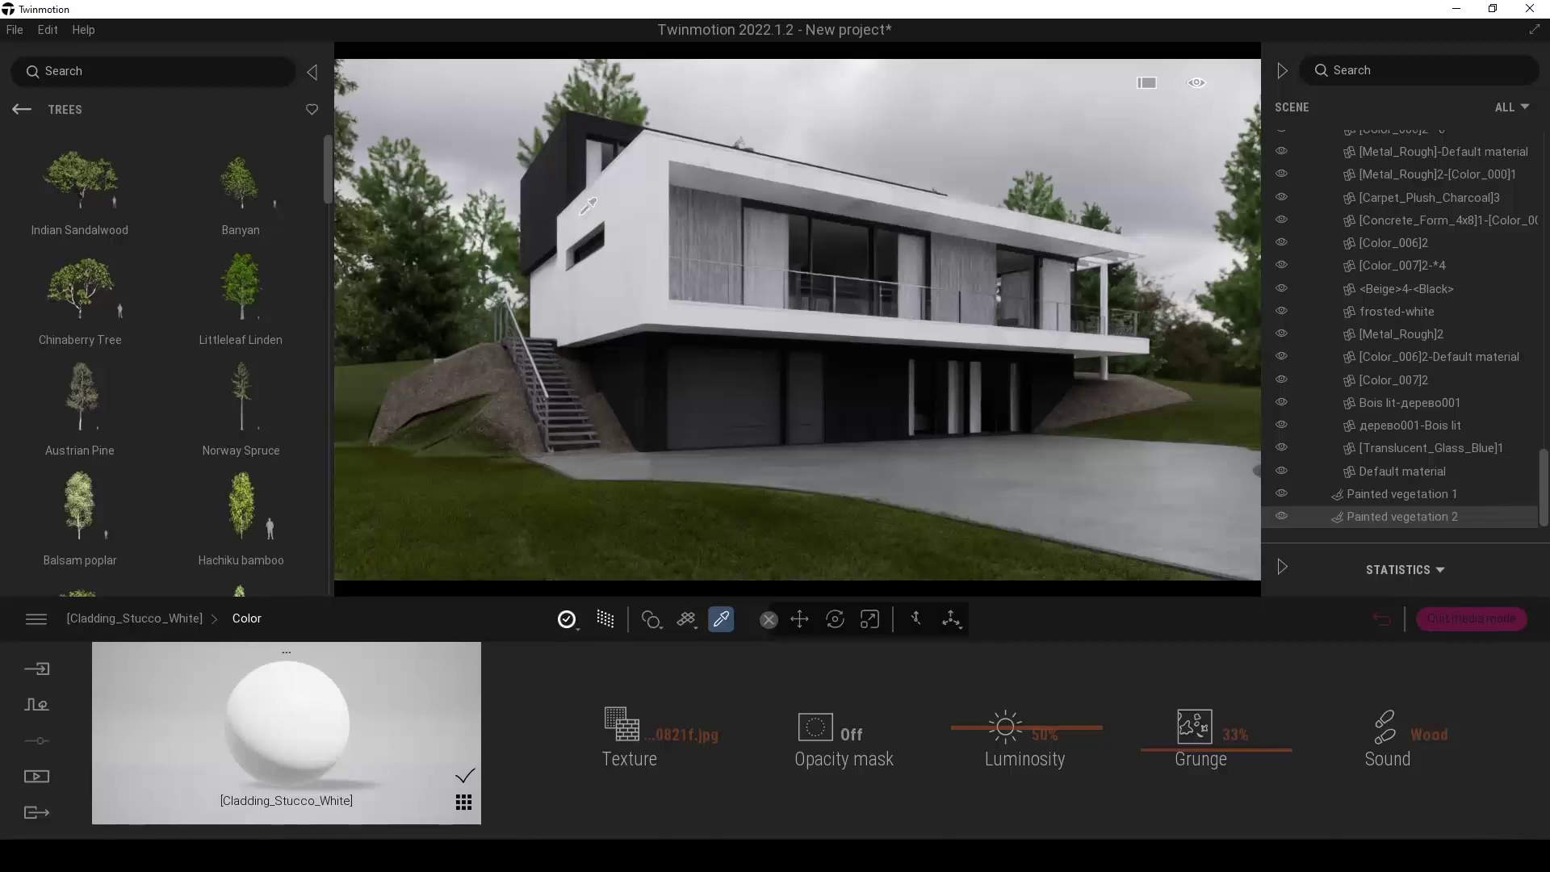
- Replace the villa's dark [Concrete_Form_4x8]1 wall material with the Concrete Facade slab surface from Quixel Megascans
left_click(557, 192)
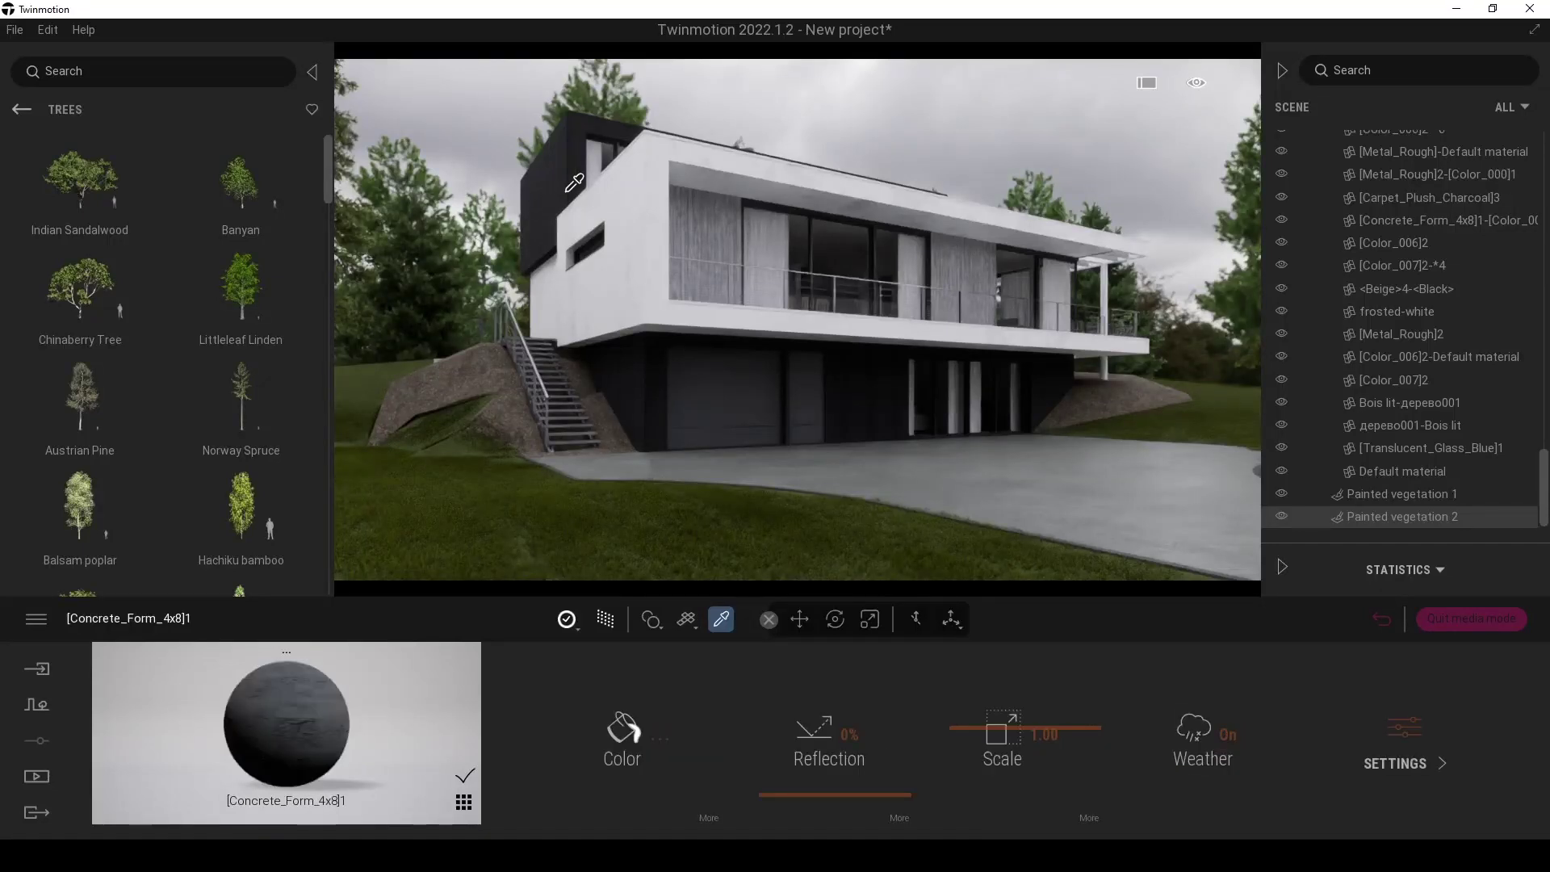
left_click(21, 109)
left_click(242, 432)
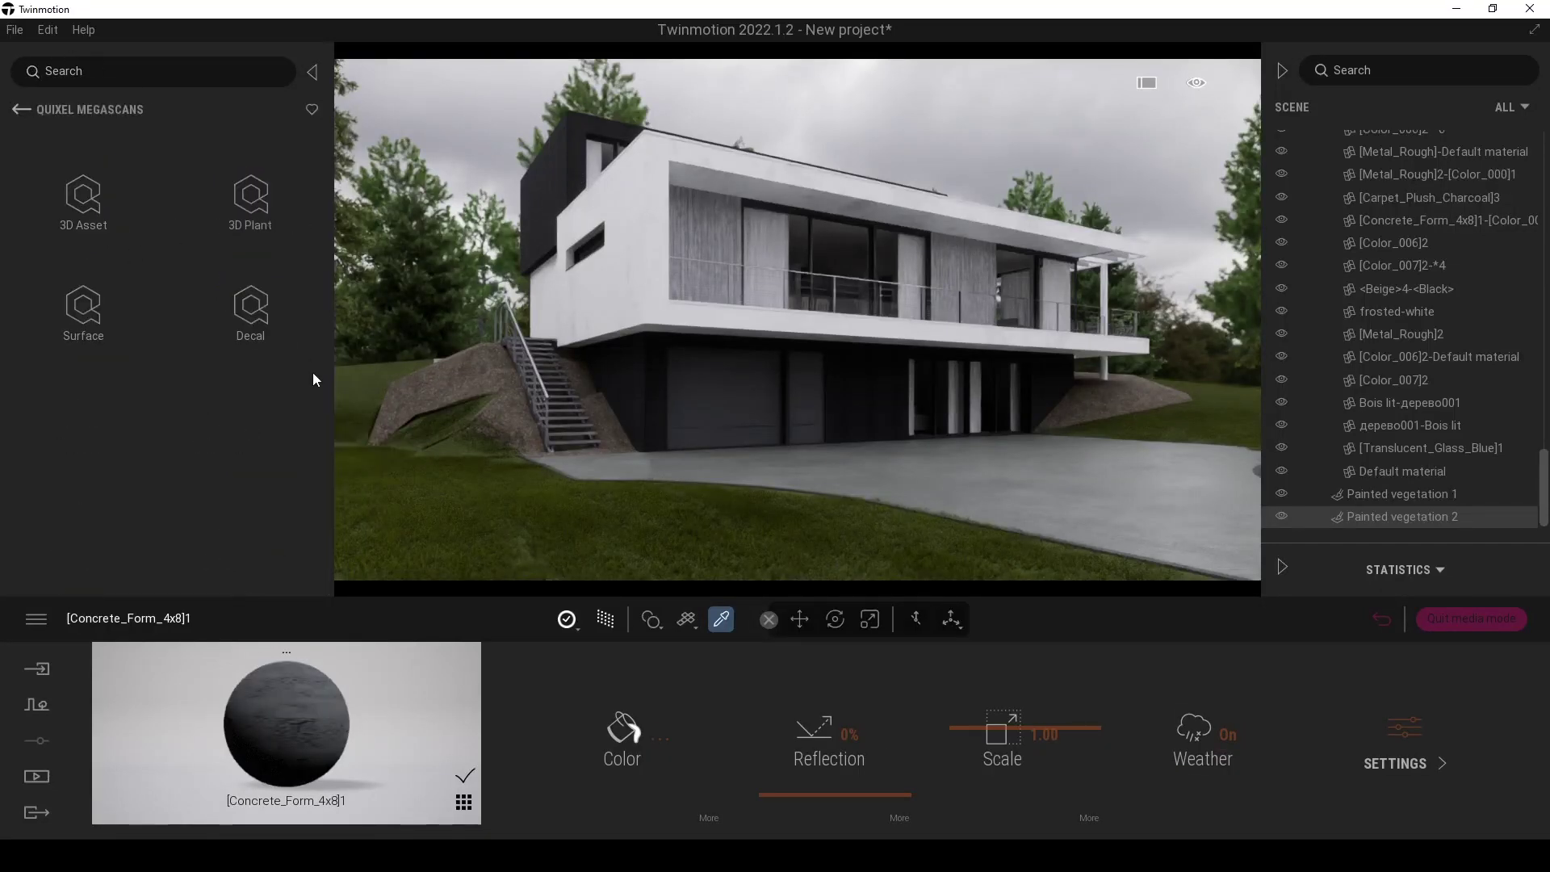
left_click(83, 307)
left_click(242, 424)
left_click(251, 420)
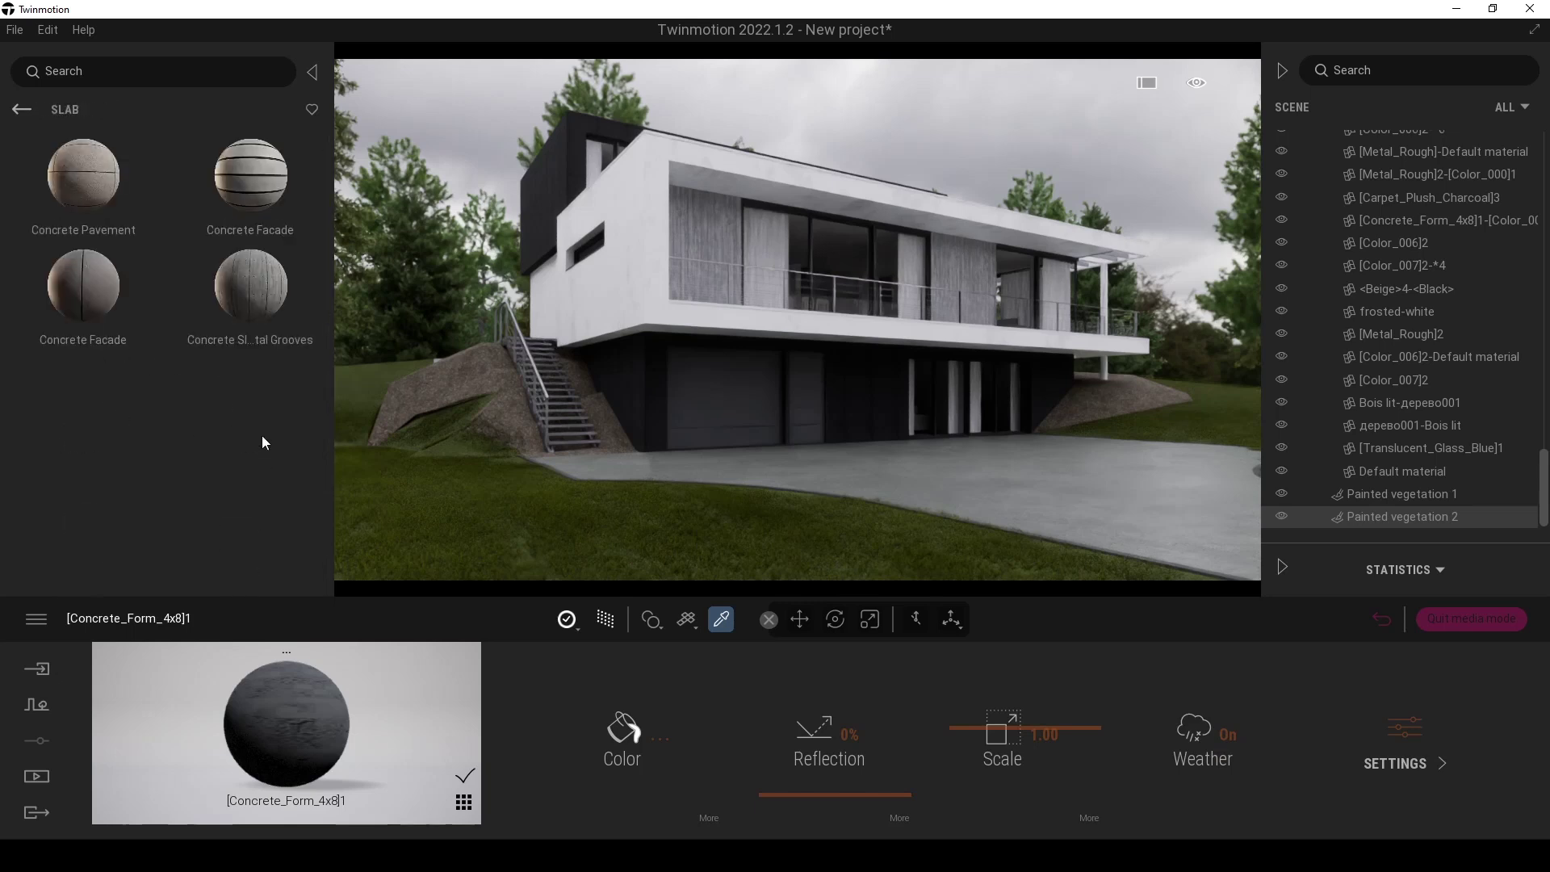
left_click(74, 291)
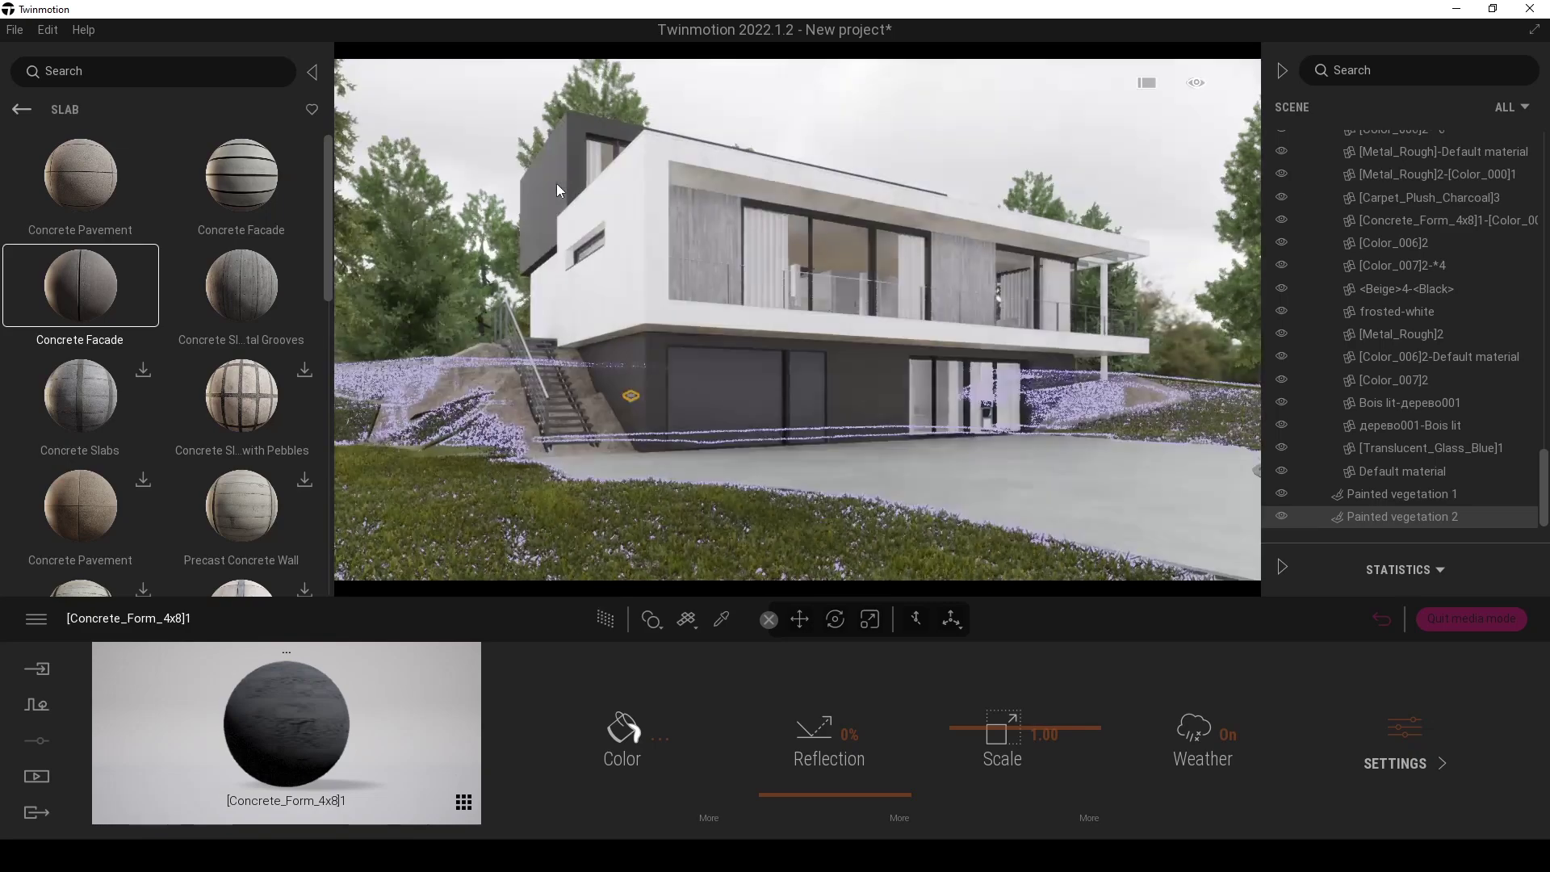
left_click(556, 183)
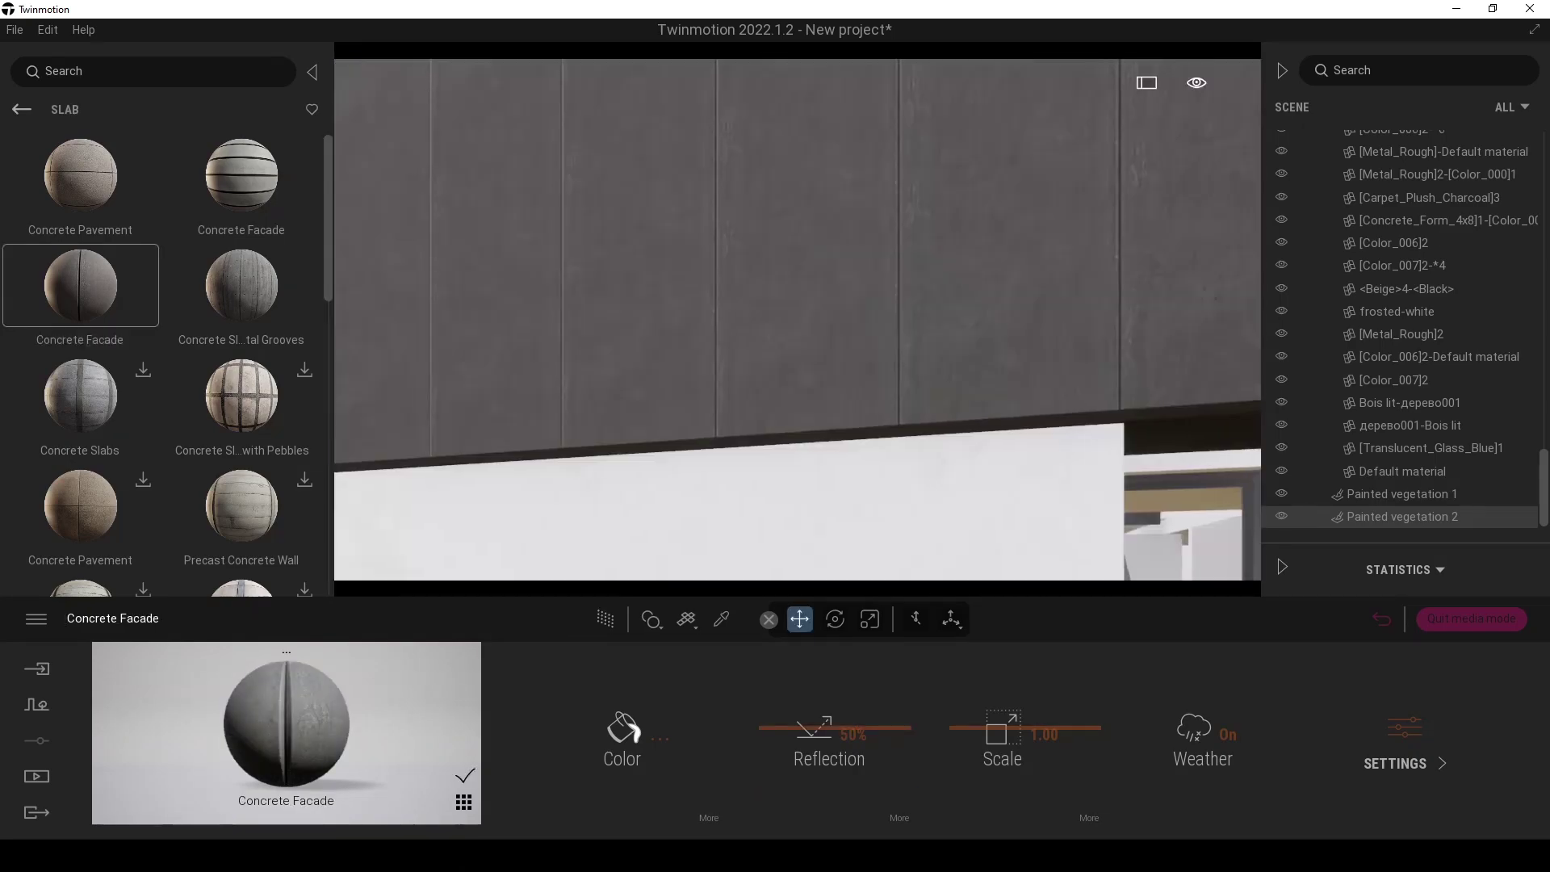
- Darken the color of the Concrete Facade material on the villa's walls to near black
scroll(679, 456, "down", 5)
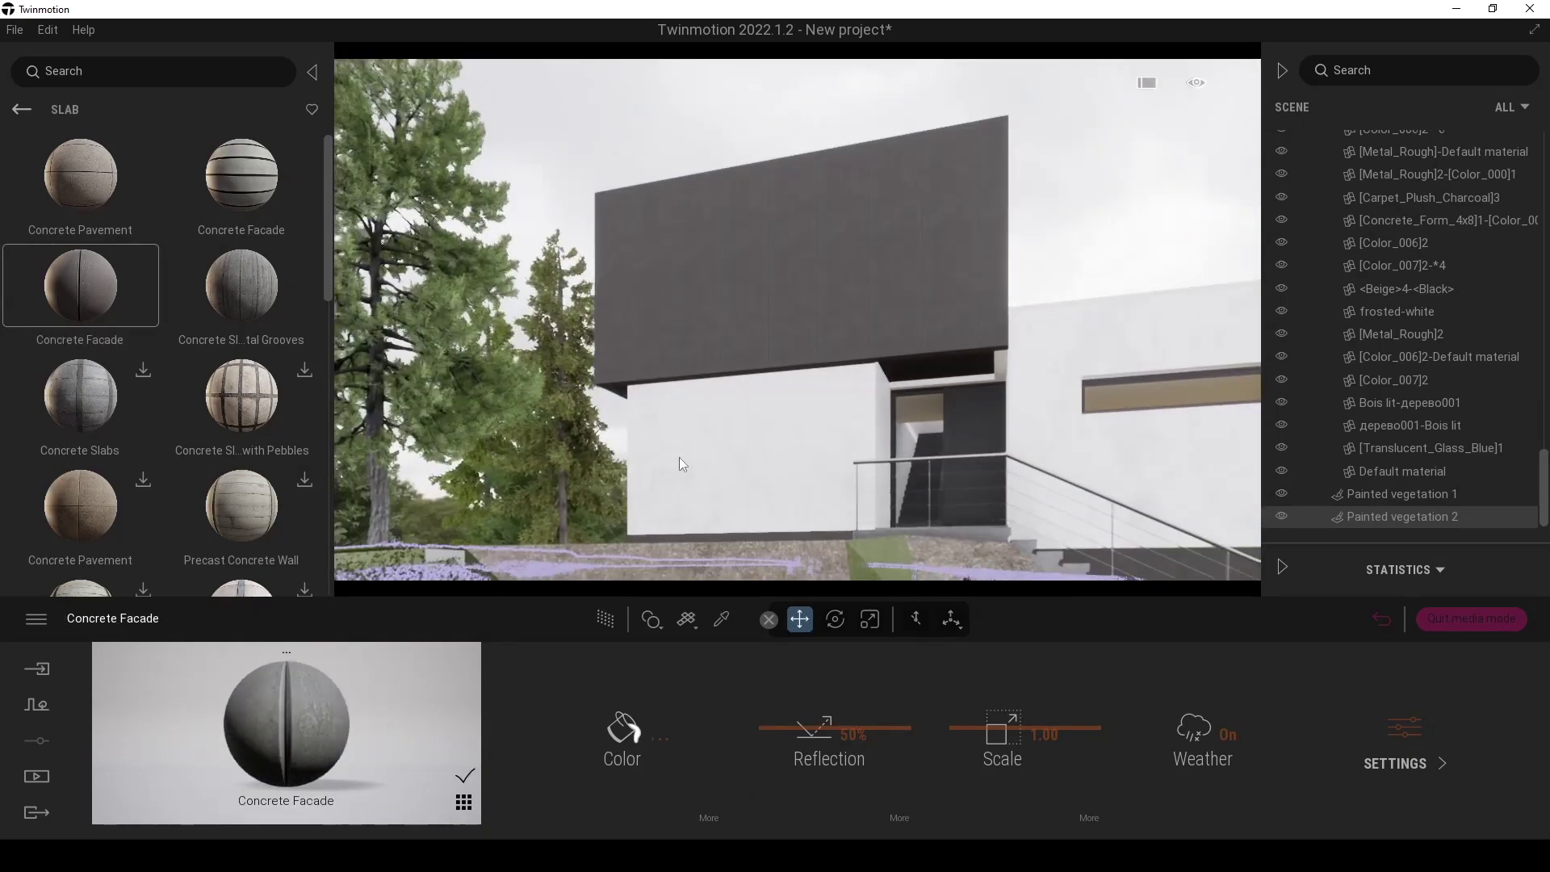
scroll(782, 491, "up", 4)
middle_click_drag(782, 491, 841, 453, "shift")
scroll(841, 453, "up", 3)
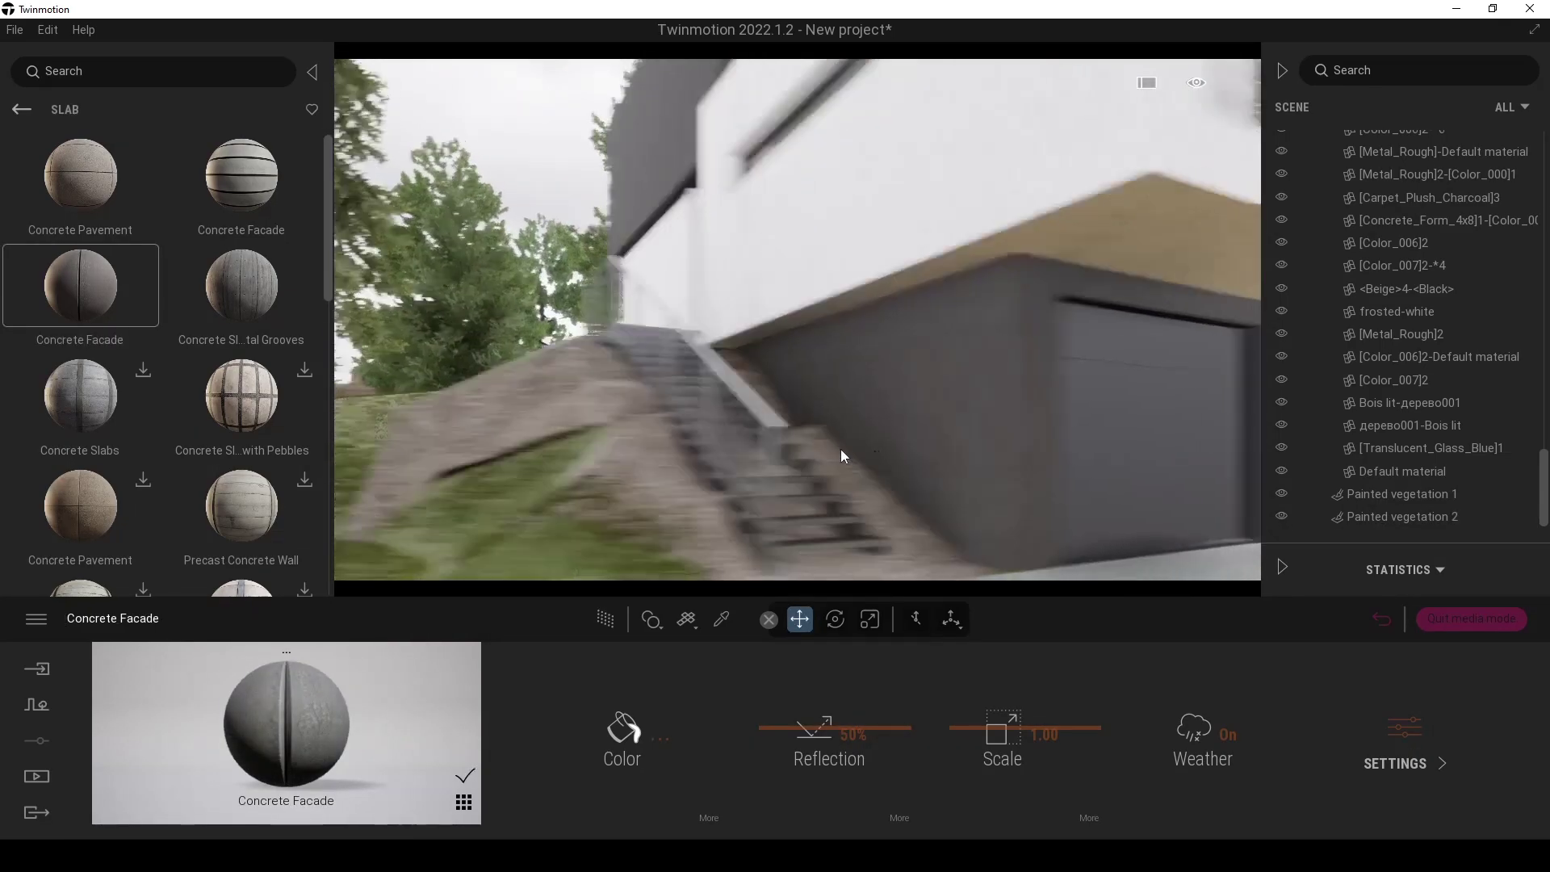
left_click(632, 740)
left_click_drag(726, 252, 295, 252)
left_click_drag(324, 323, 326, 406)
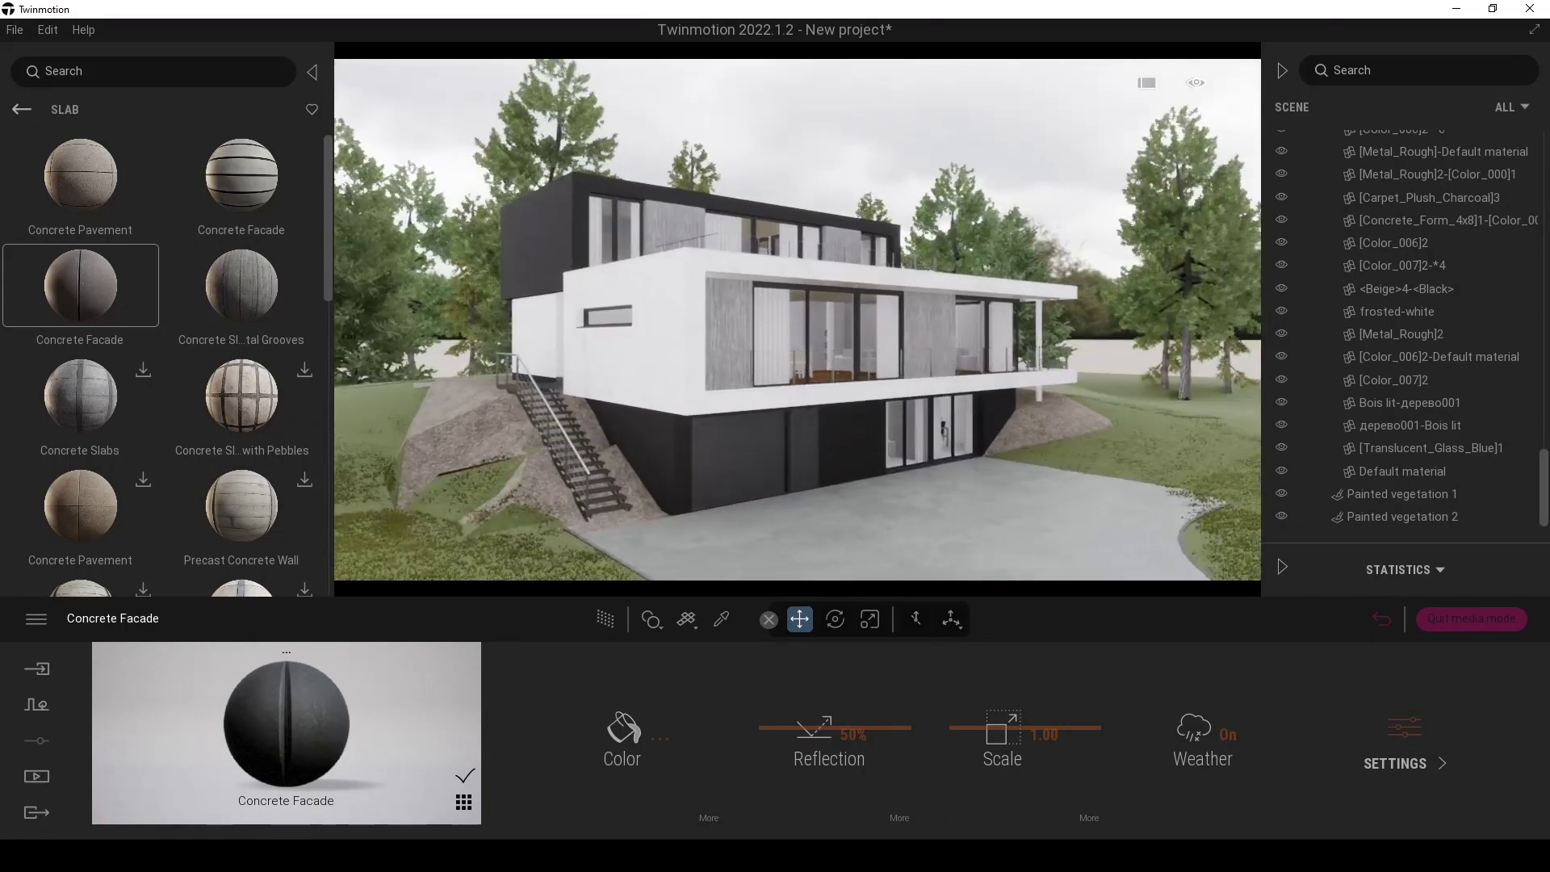
- Place a white Break 01 car on the driveway in front of the villa and turn on the path tracer
left_click(21, 109)
left_click_drag(327, 329, 318, 356)
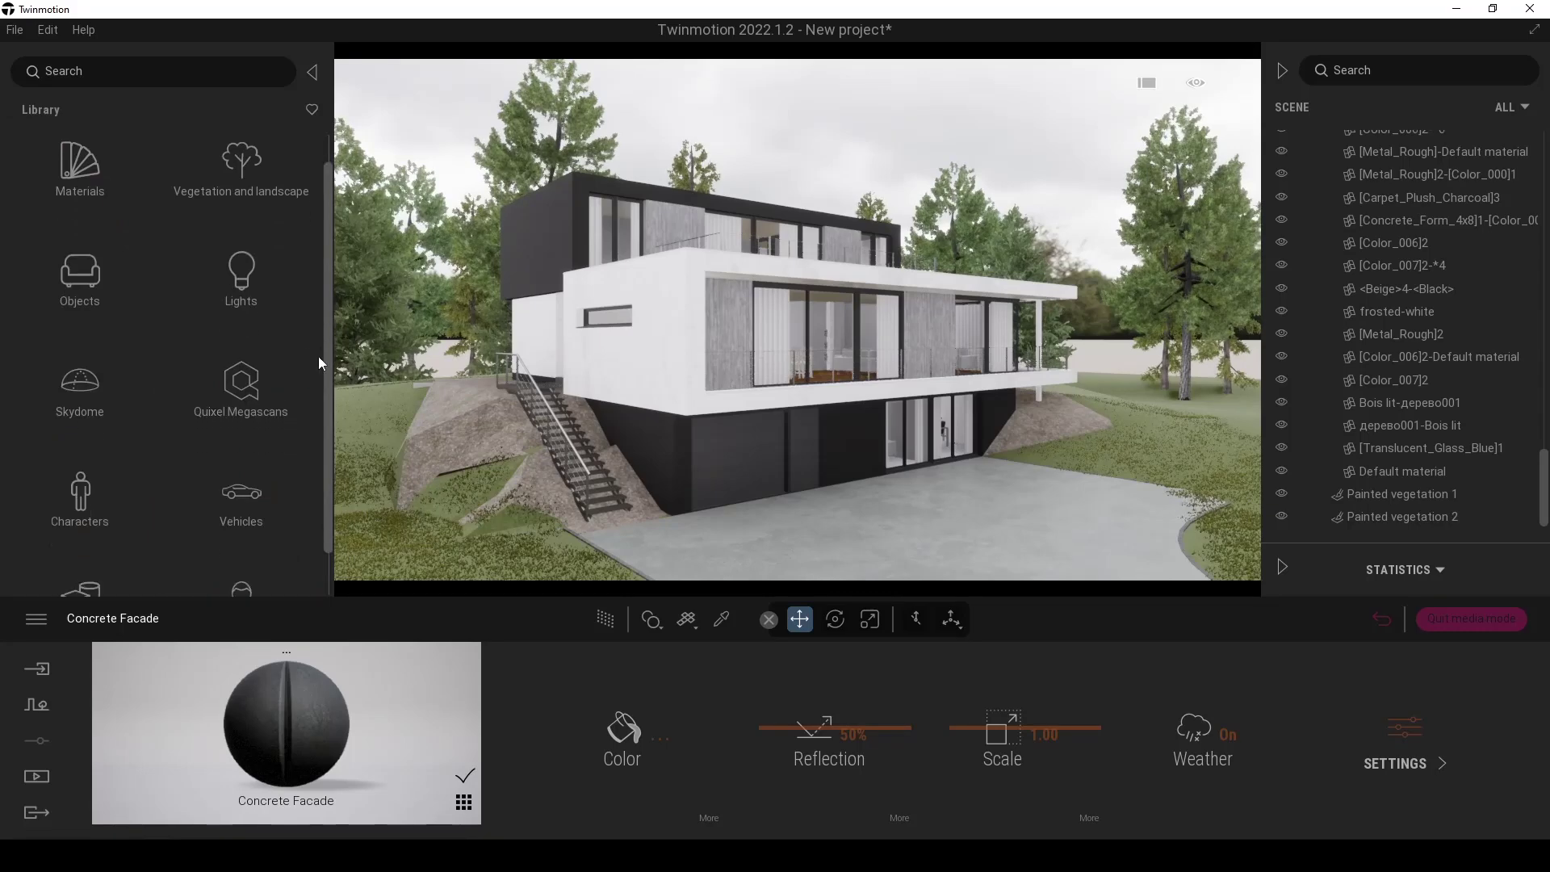
left_click(231, 508)
left_click(83, 200)
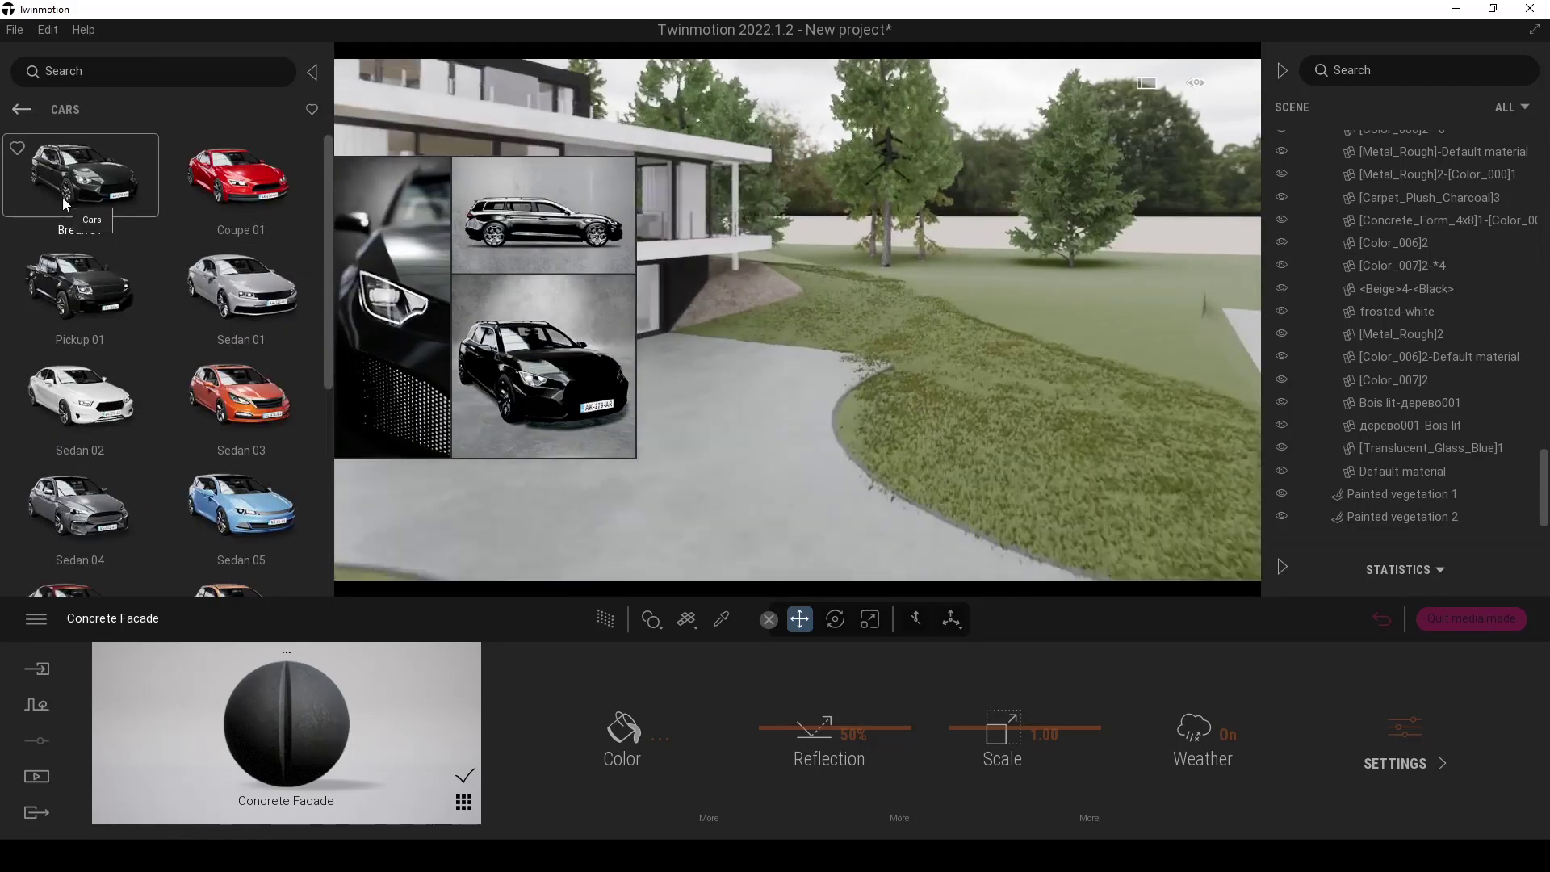
left_click_drag(749, 587, 1048, 478)
mouse_move(945, 502)
left_mouse_down()
mouse_move(880, 467)
mouse_move(924, 495)
left_mouse_up()
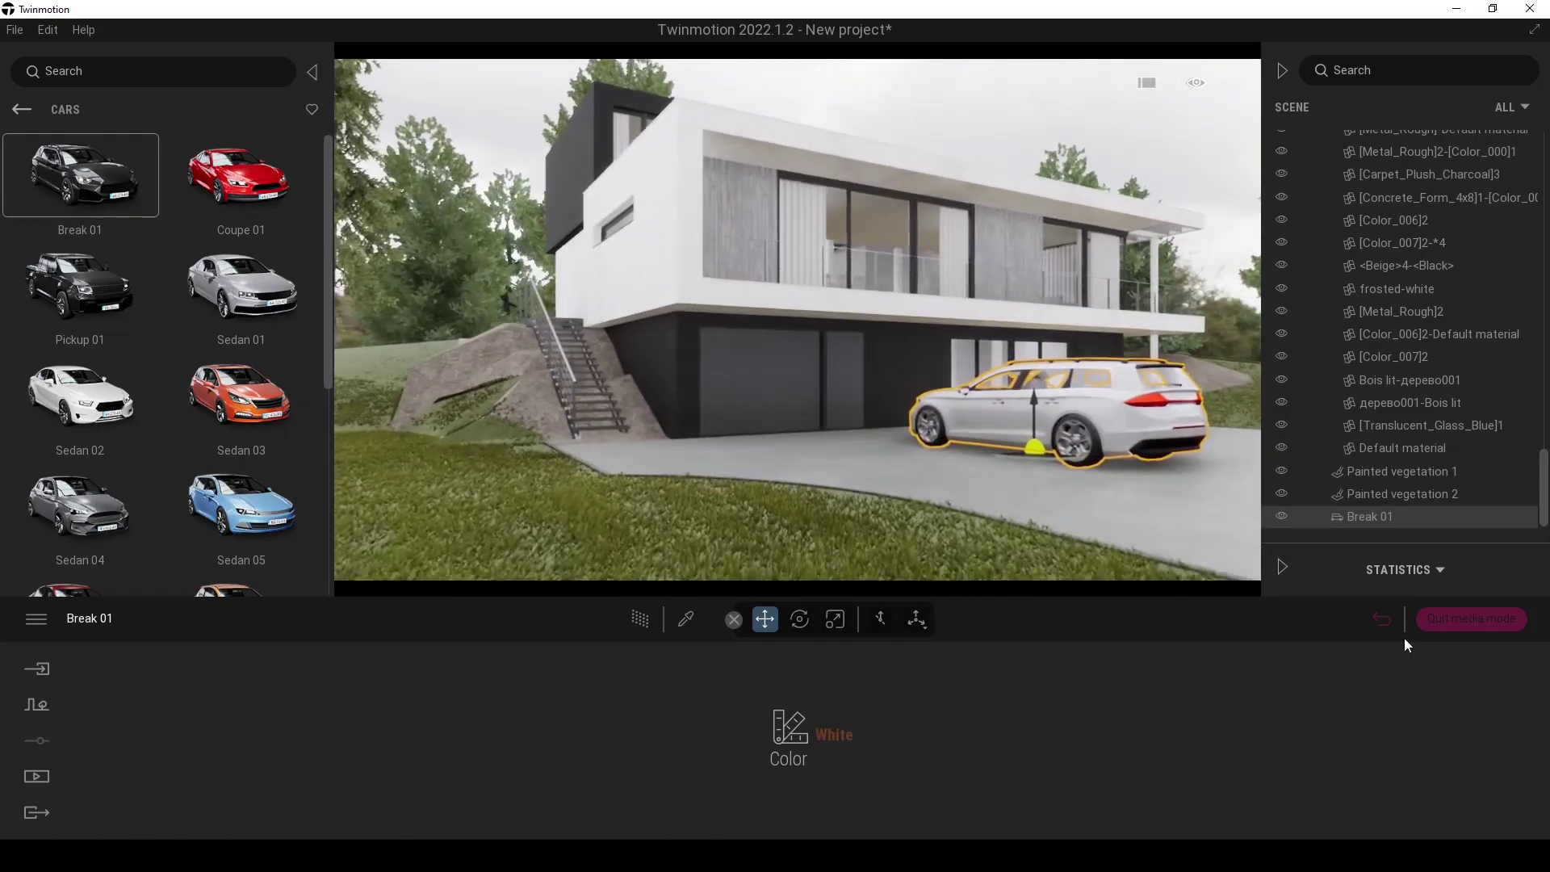
left_click(644, 620)
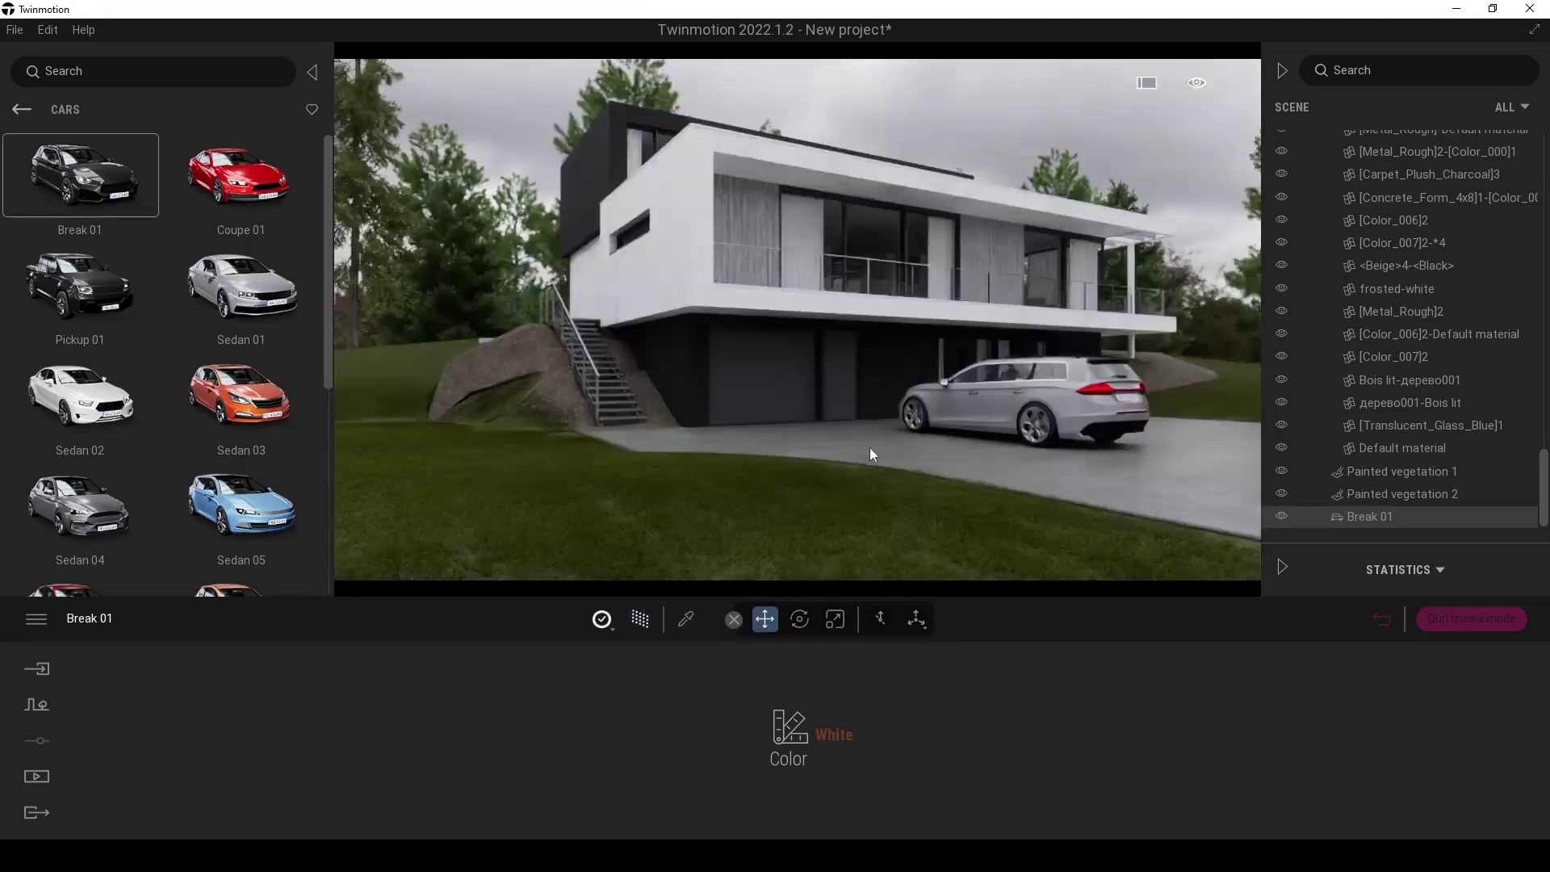
- Try a Coupe 01 car beside the Break 01 car in front of the villa
mouse_move(228, 172)
left_mouse_down()
mouse_move(1042, 582)
mouse_move(915, 370)
left_mouse_up()
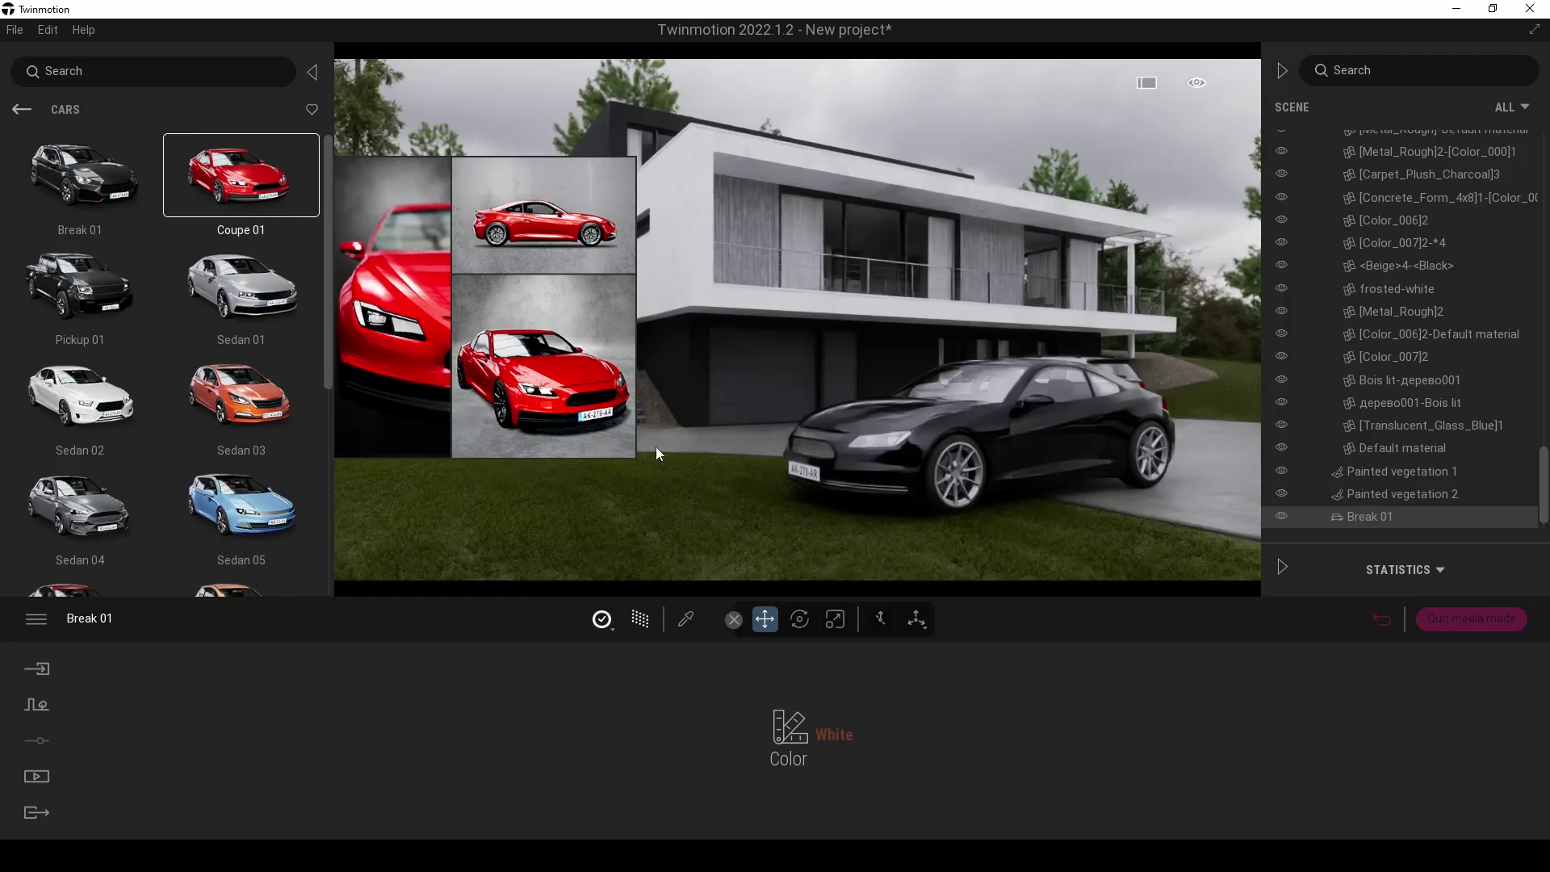
left_click(948, 434)
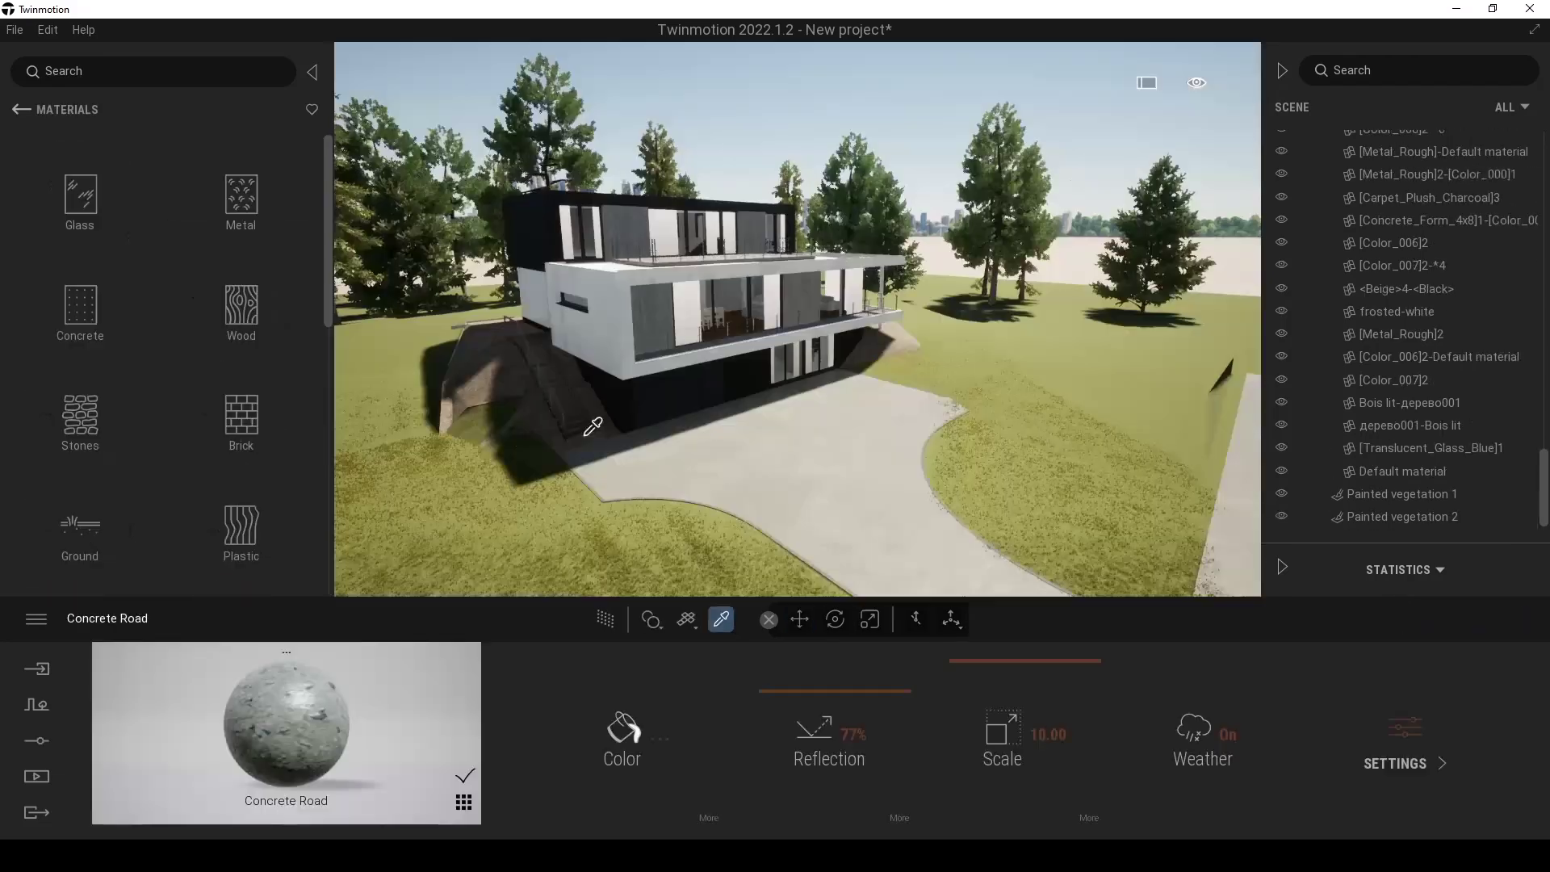
- Place the Car1 model from the user library on the driveway in front of the villa
scroll(572, 452, "down", 3)
scroll(704, 401, "up", 5)
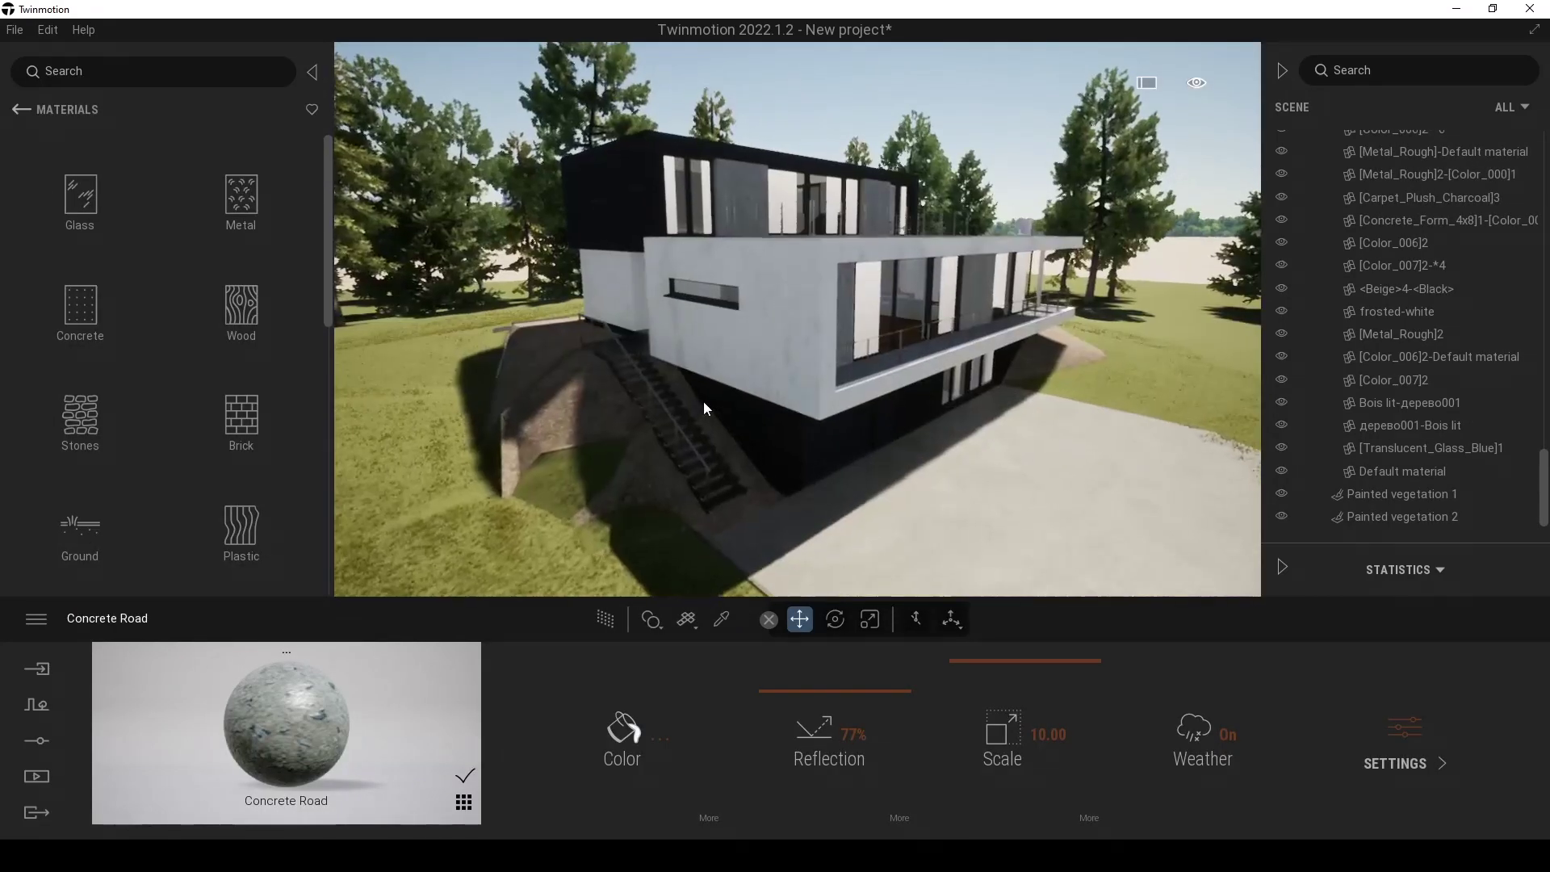
scroll(741, 407, "down", 3)
left_click_drag(326, 200, 346, 368)
left_click(22, 109)
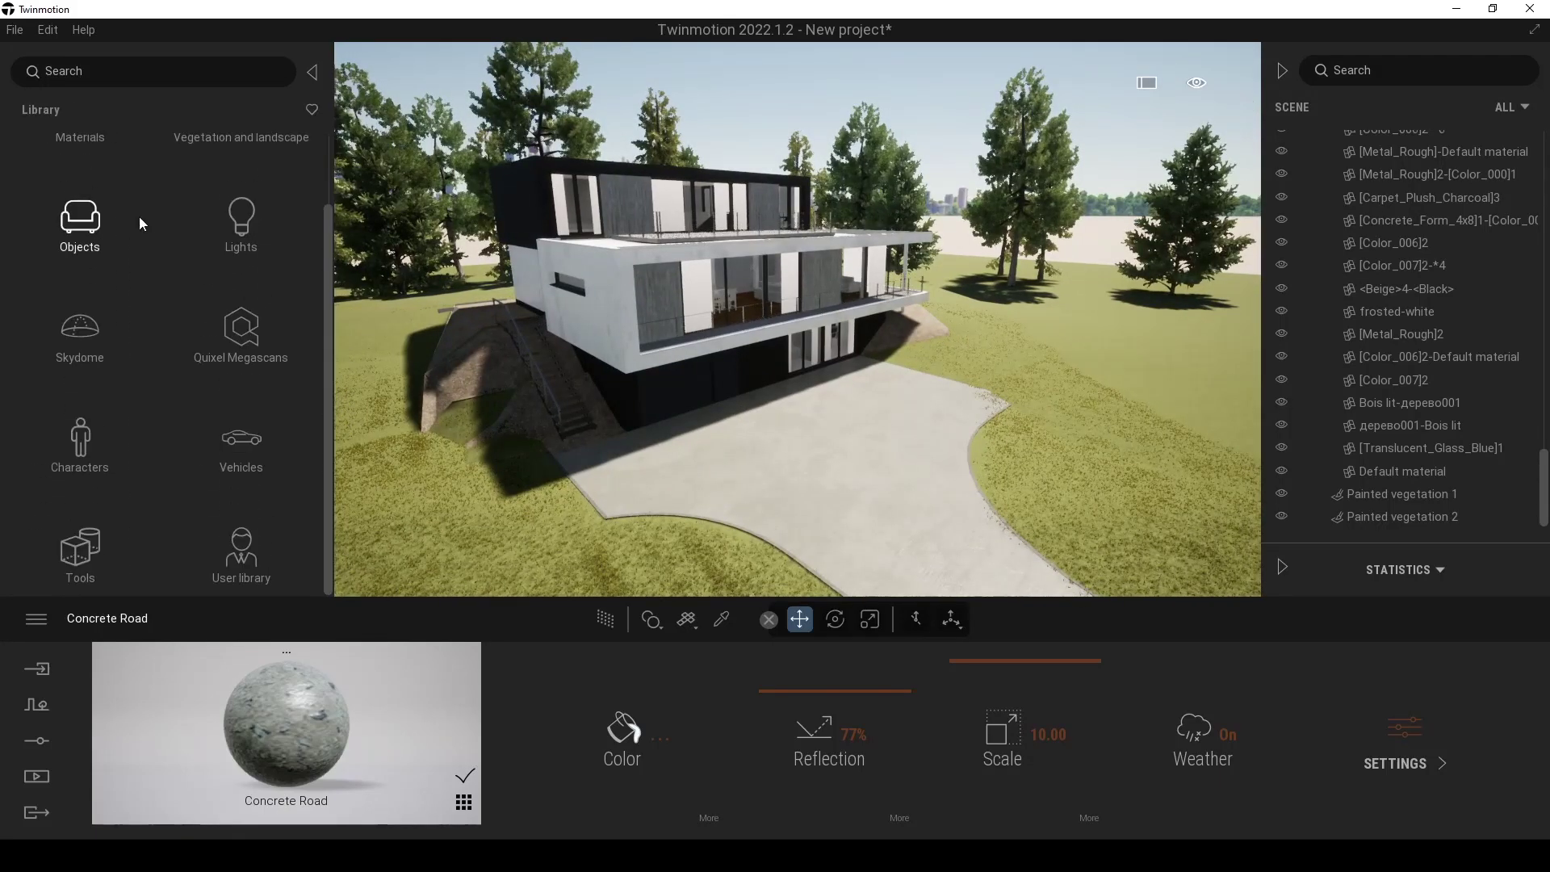
left_click(246, 544)
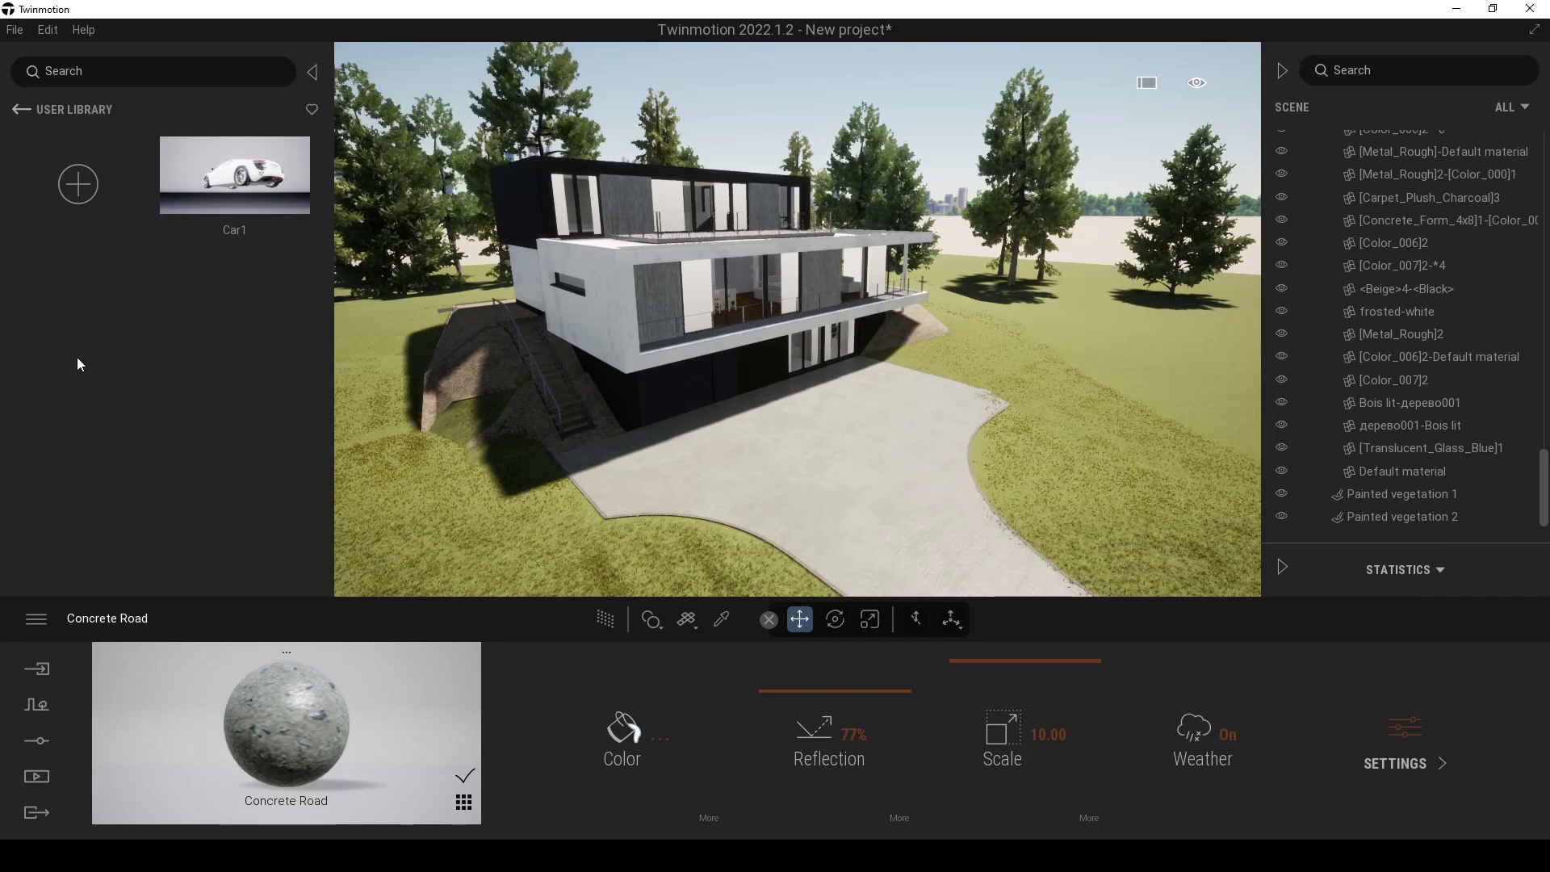
key("s")
key("w")
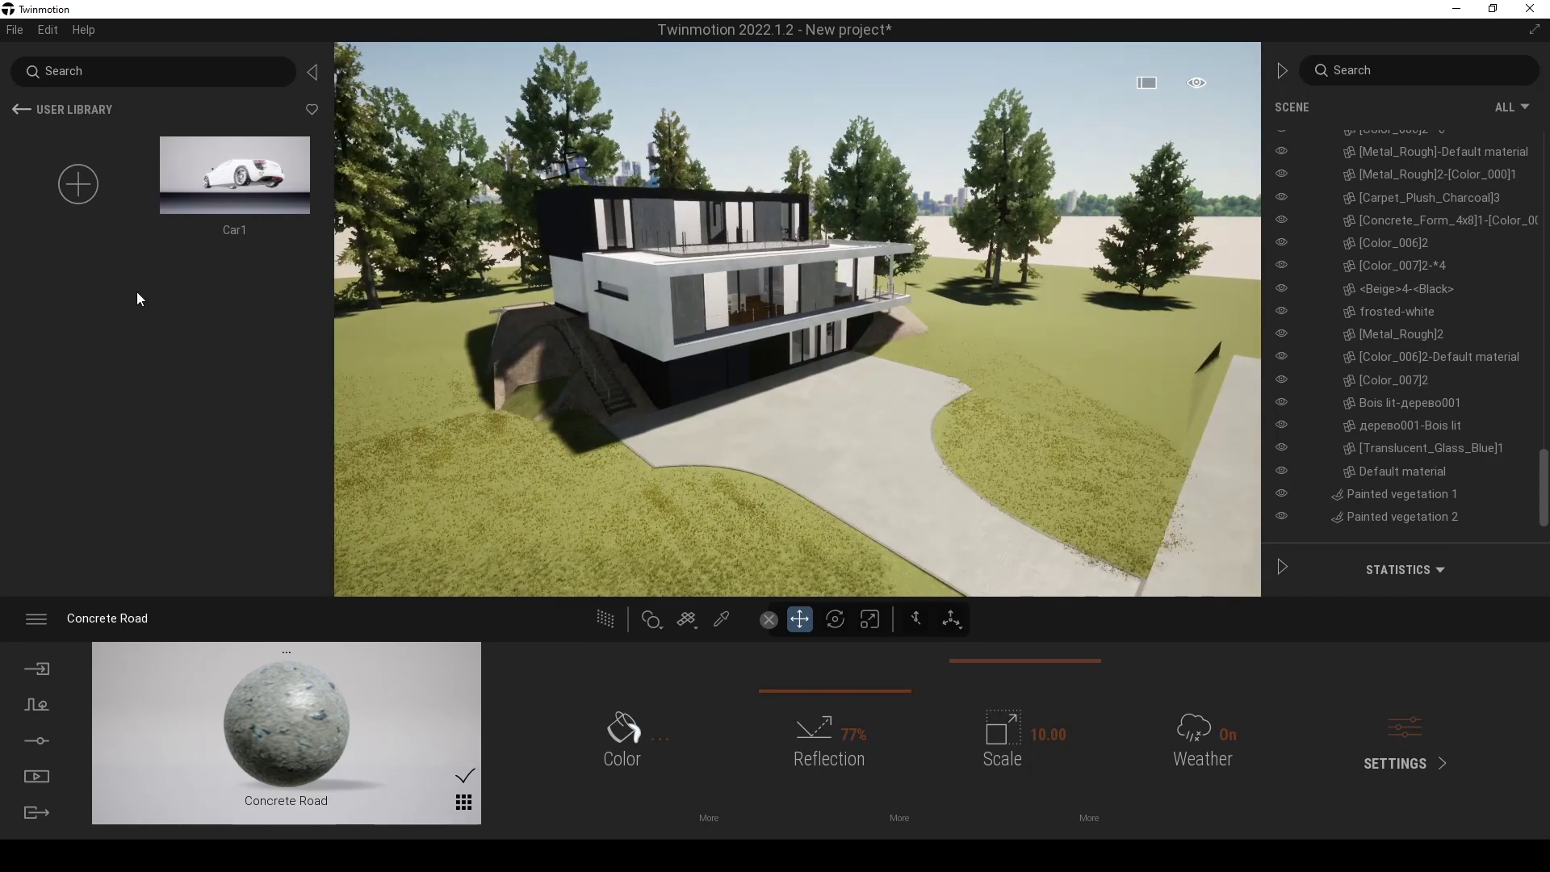
left_click_drag(225, 168, 699, 414)
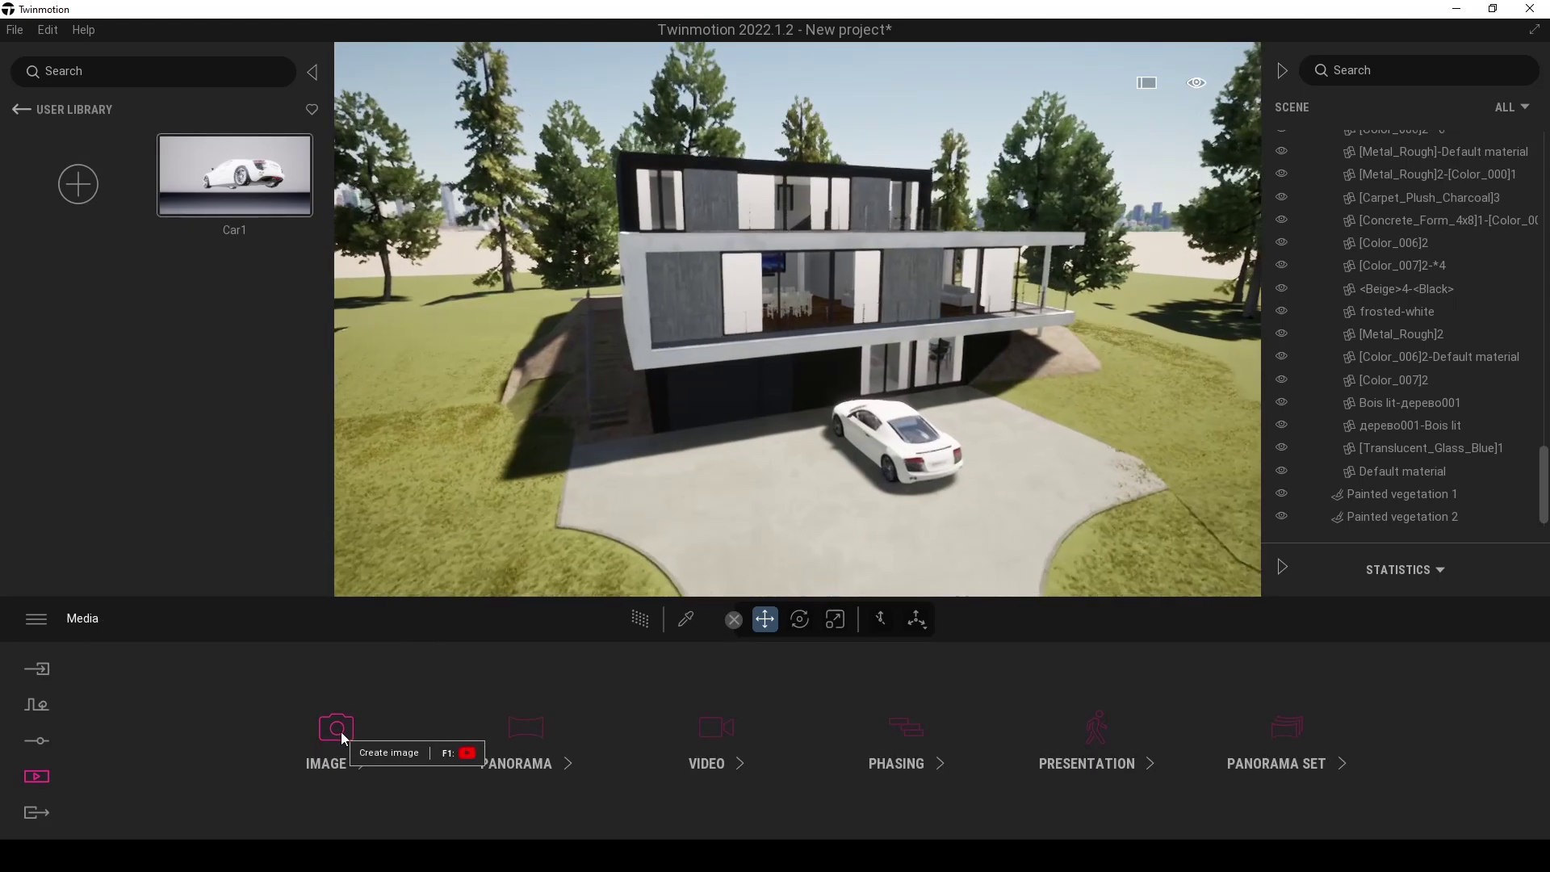
- Move Car1 to the driveway's far edge beside the ground-floor entrance, using the Image1 view to check the composition
left_click(341, 731)
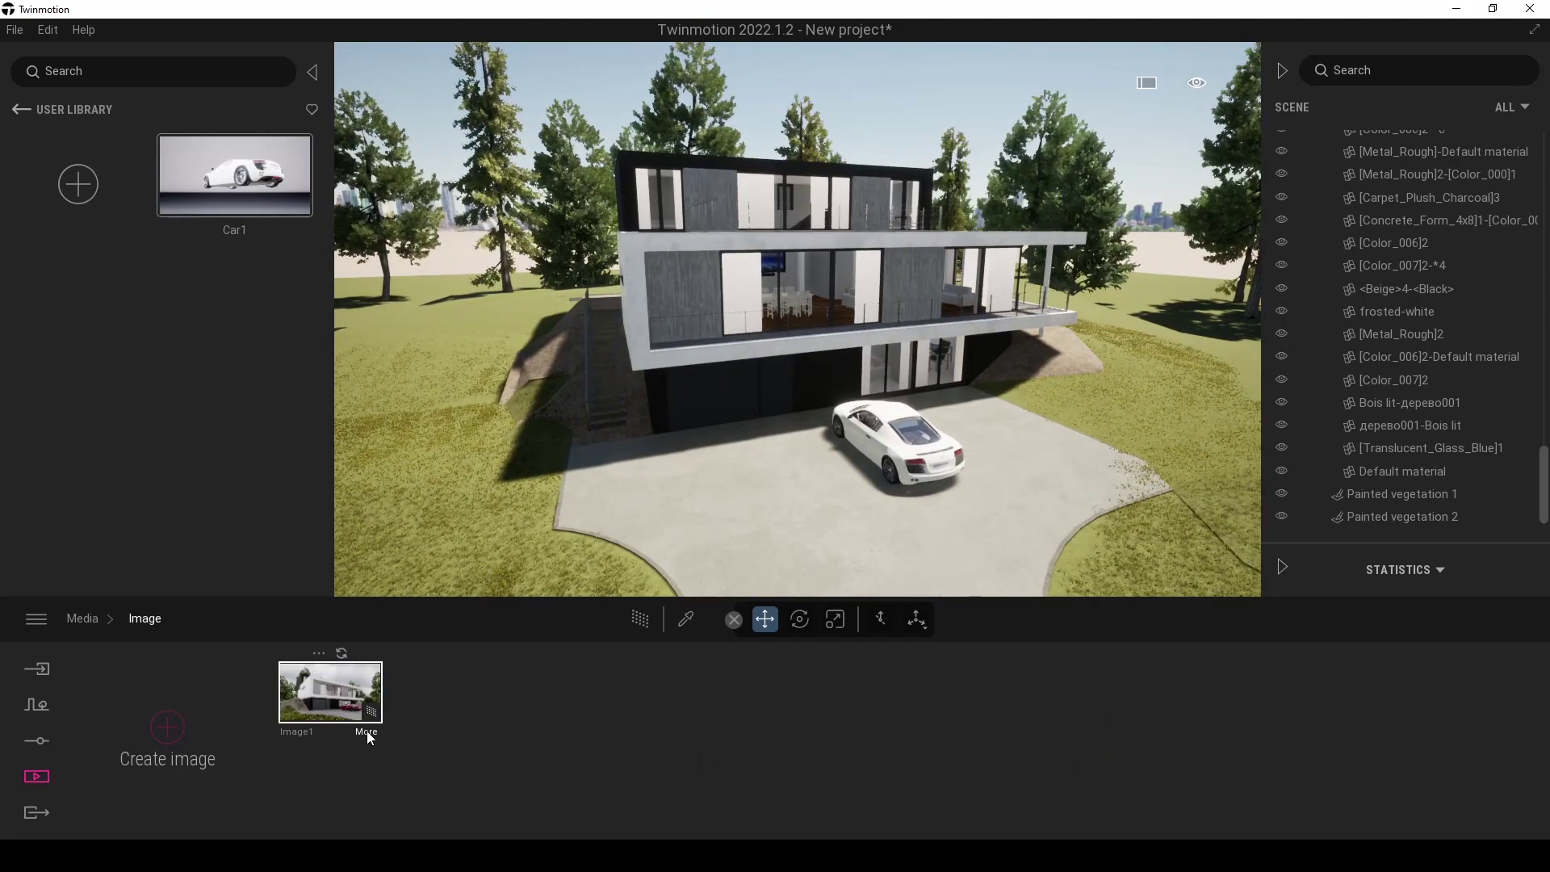
left_click(353, 715)
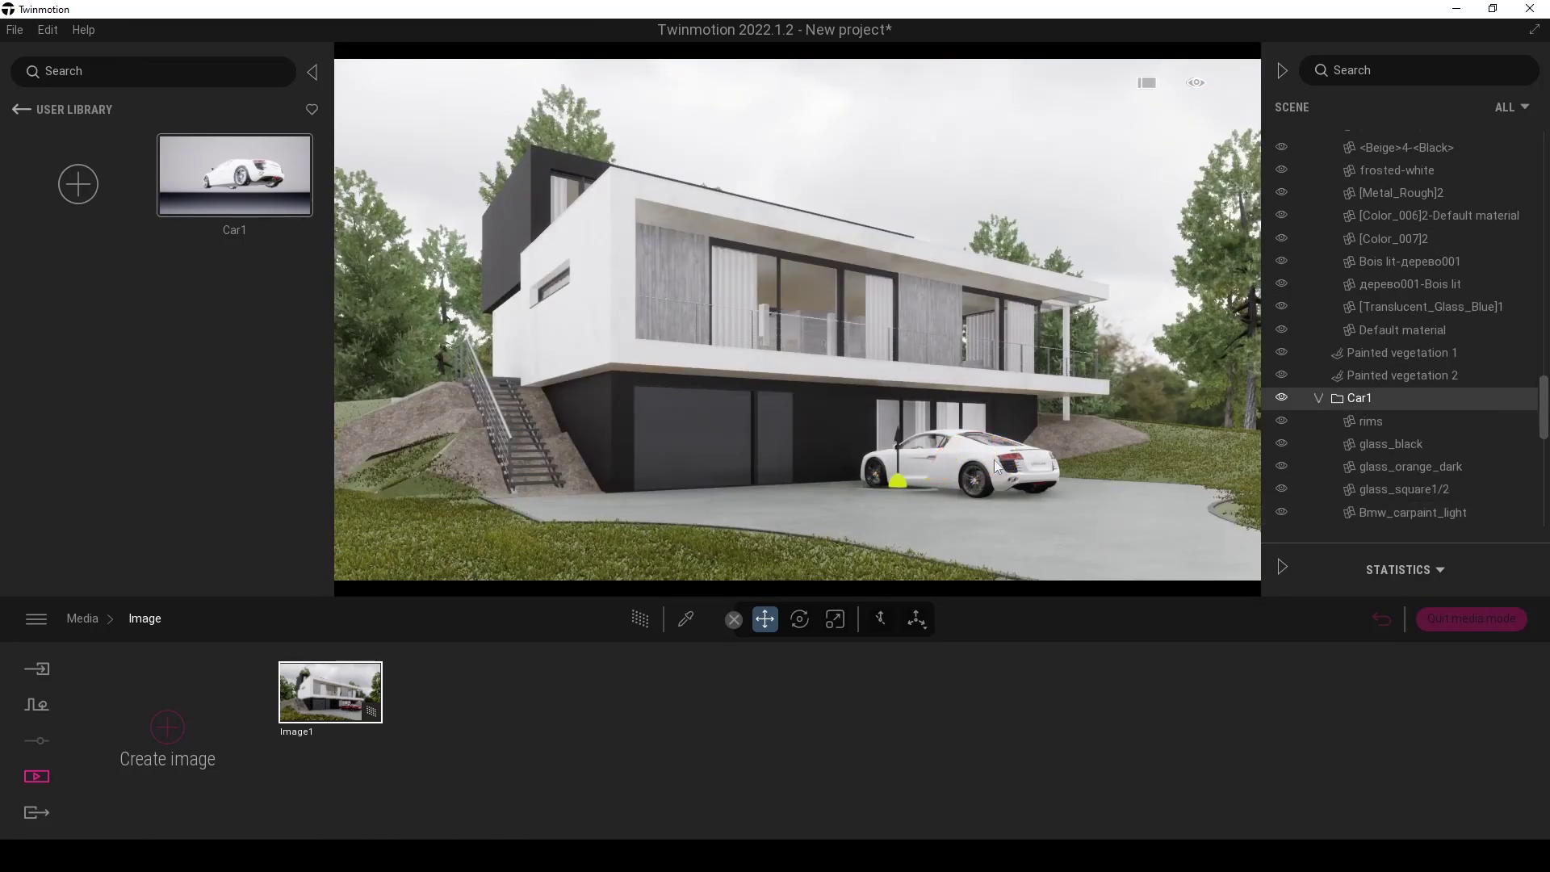
left_click_drag(898, 489, 780, 501)
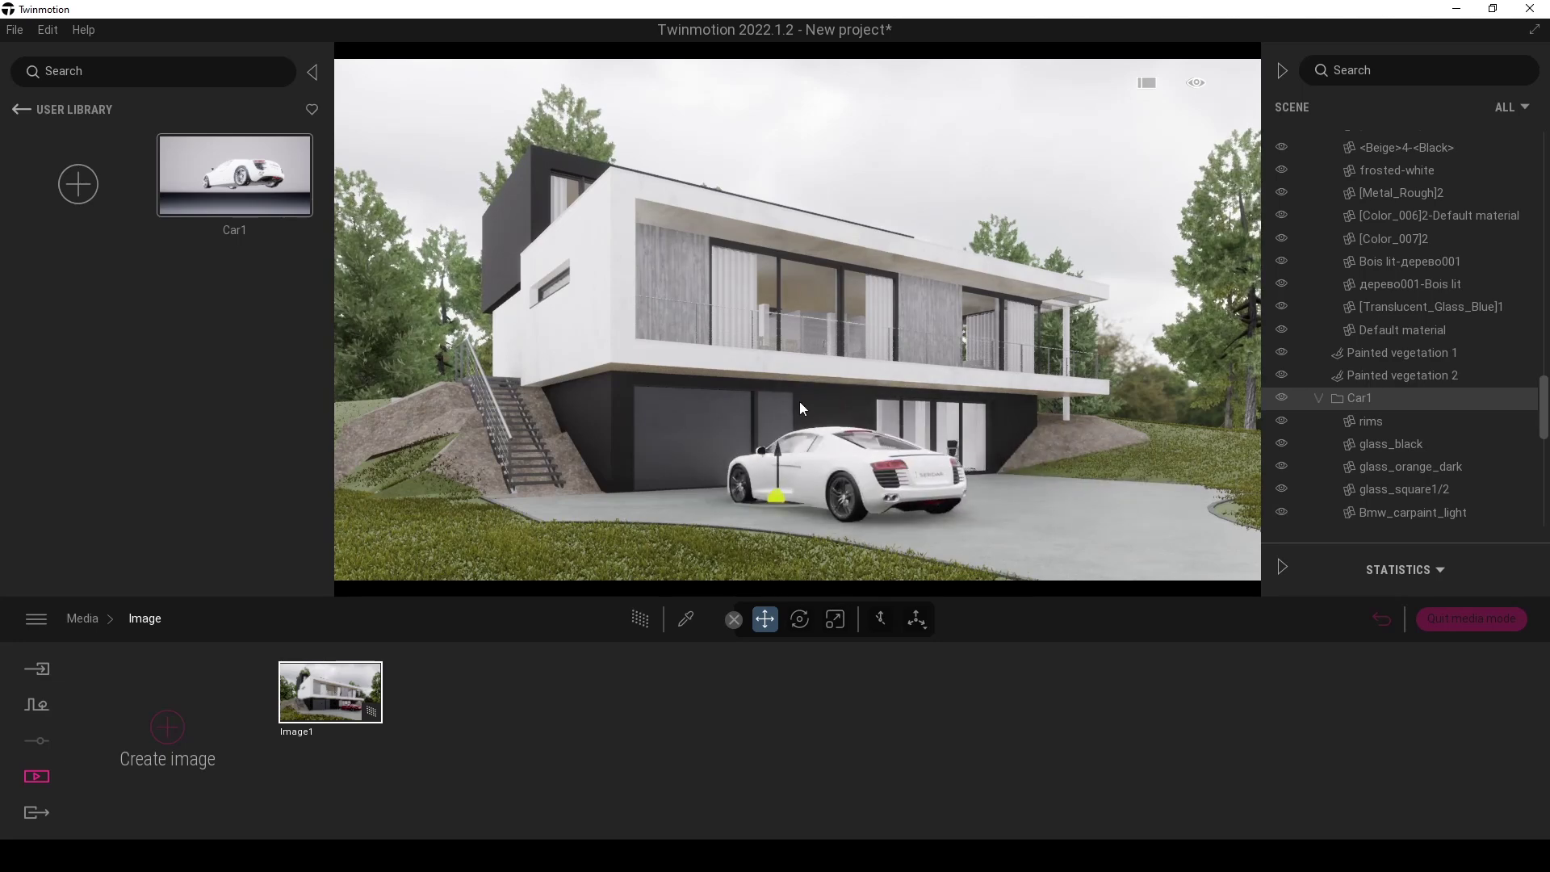
middle_click_drag(773, 504, 907, 382, "shift")
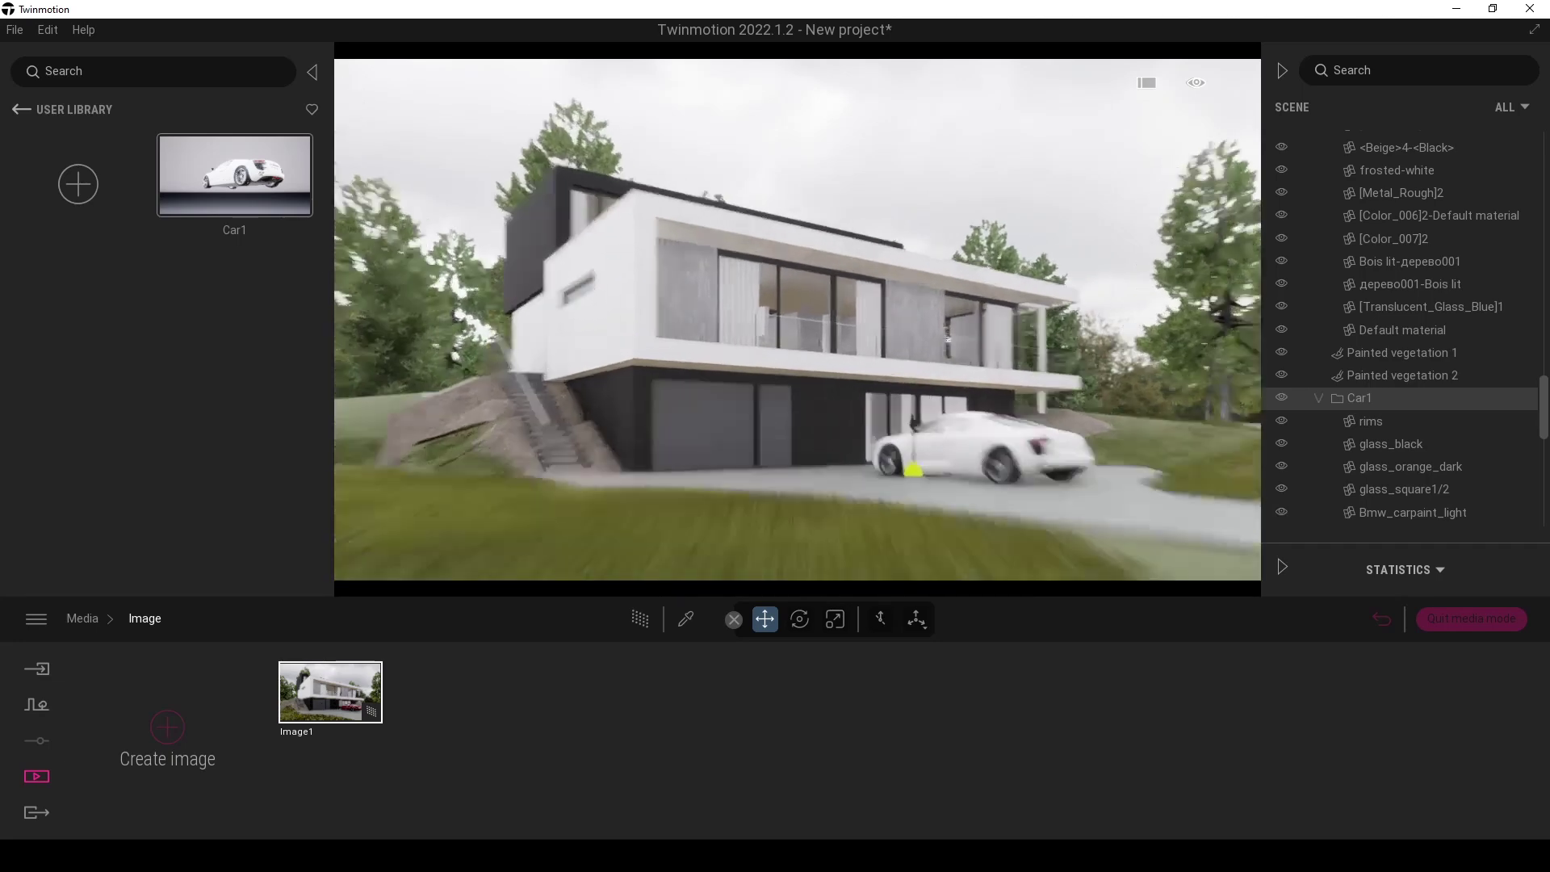
scroll(907, 382, "up", 3)
scroll(907, 382, "down", 3)
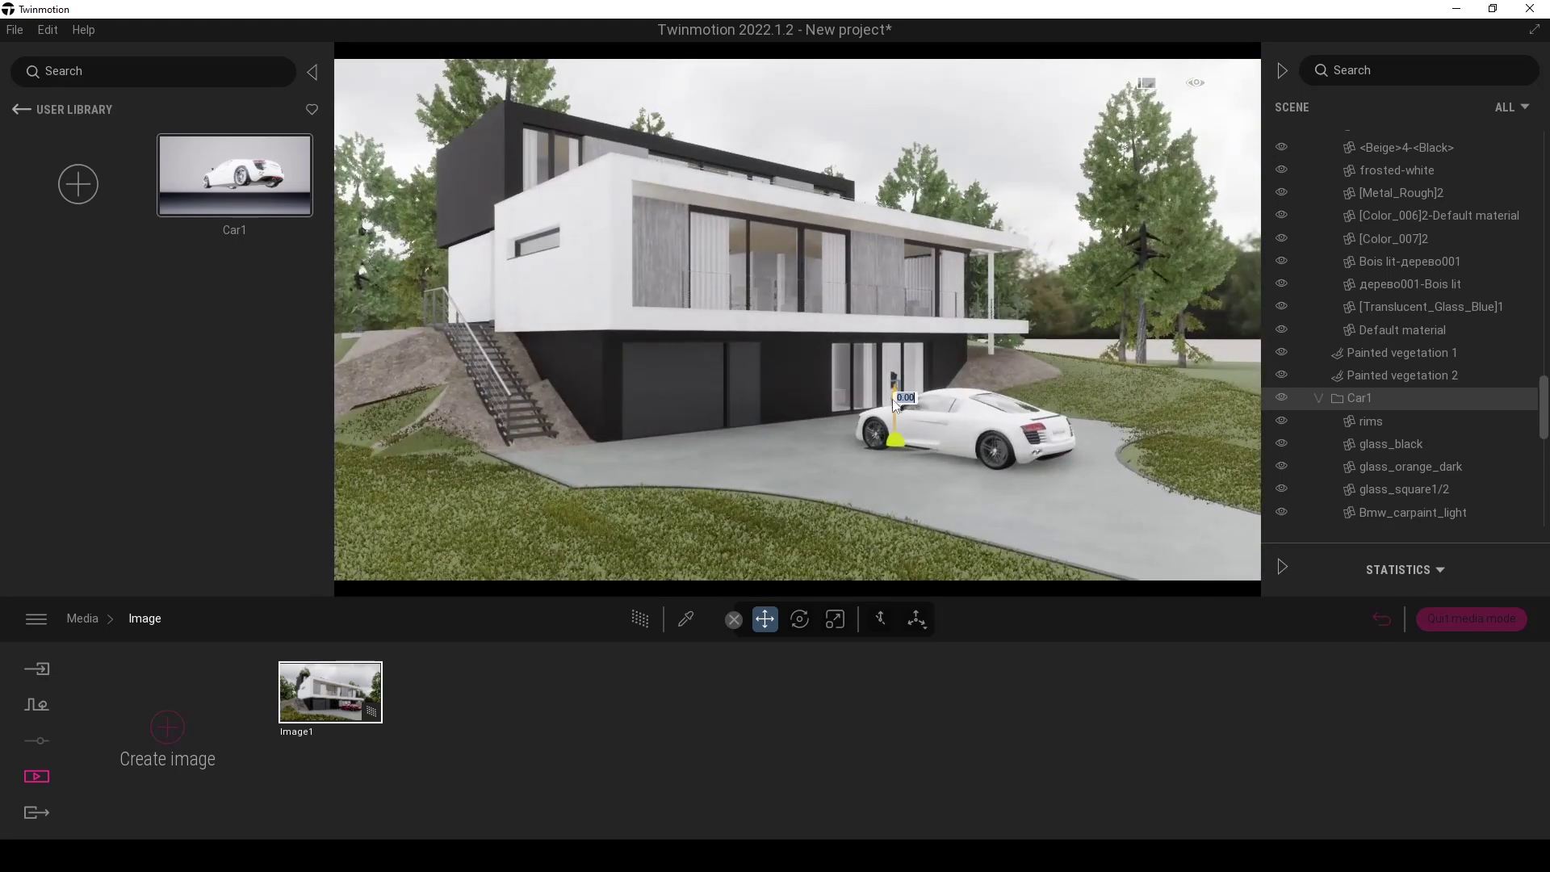
scroll(904, 412, "up", 3)
middle_click_drag(904, 412, 774, 448, "shift")
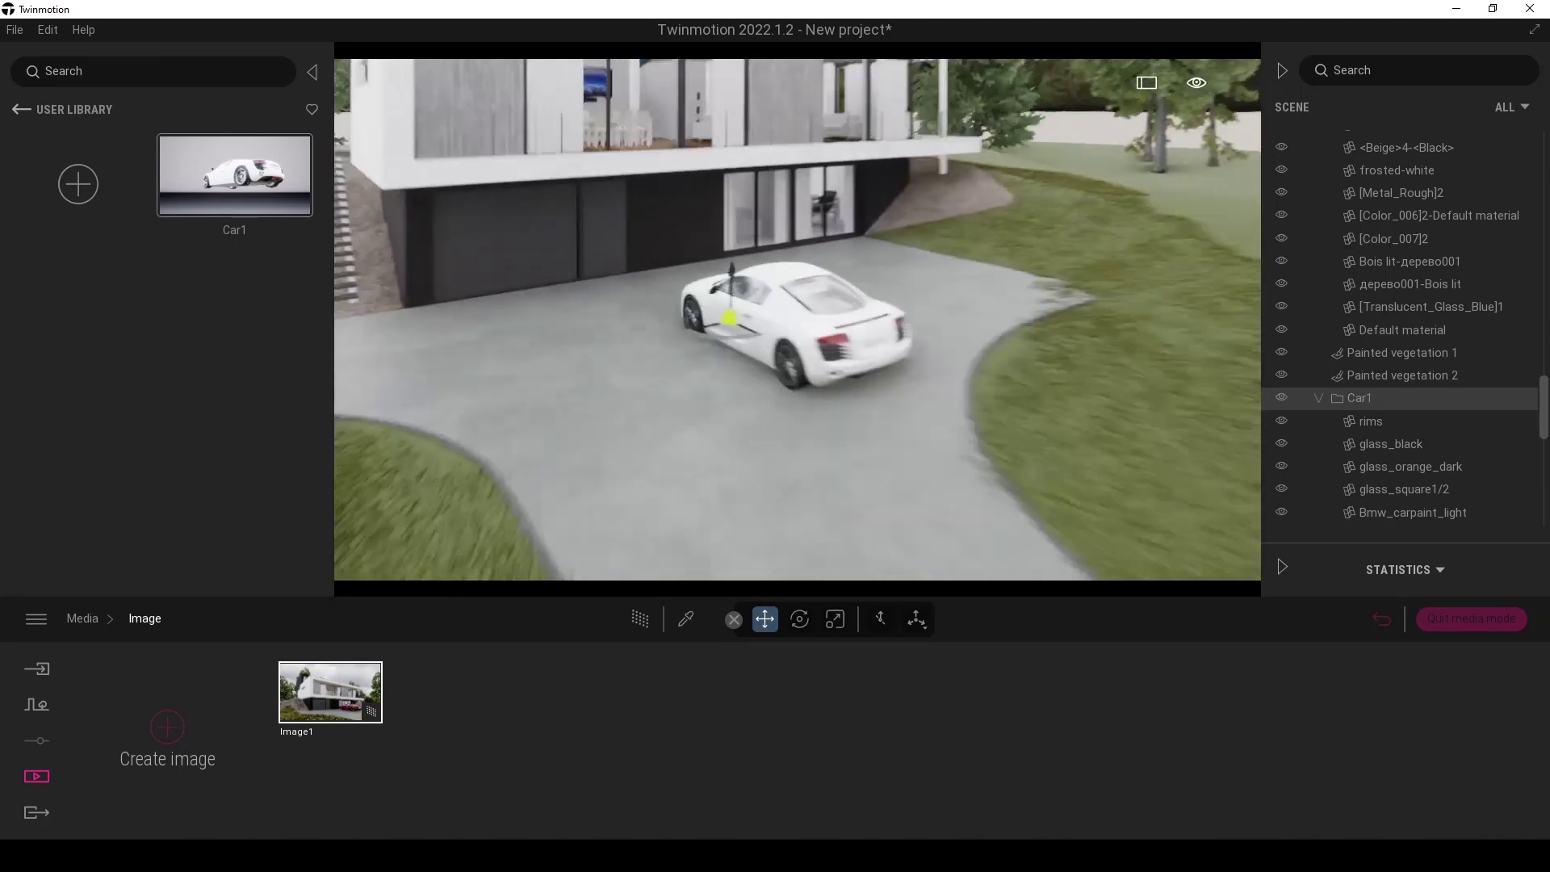
left_click_drag(773, 449, 904, 333)
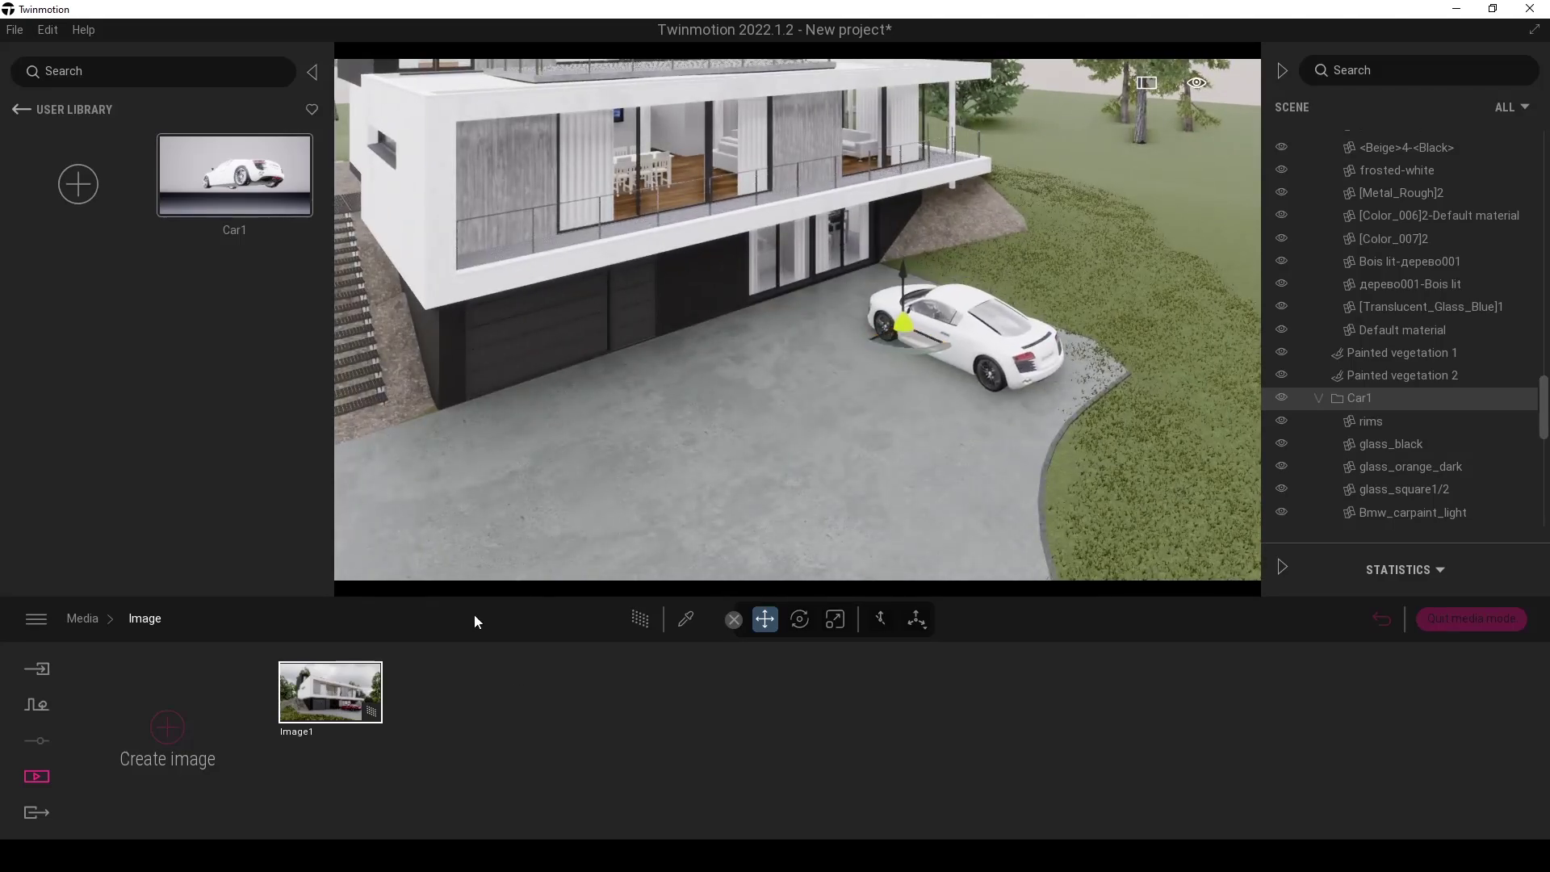
left_click(323, 696)
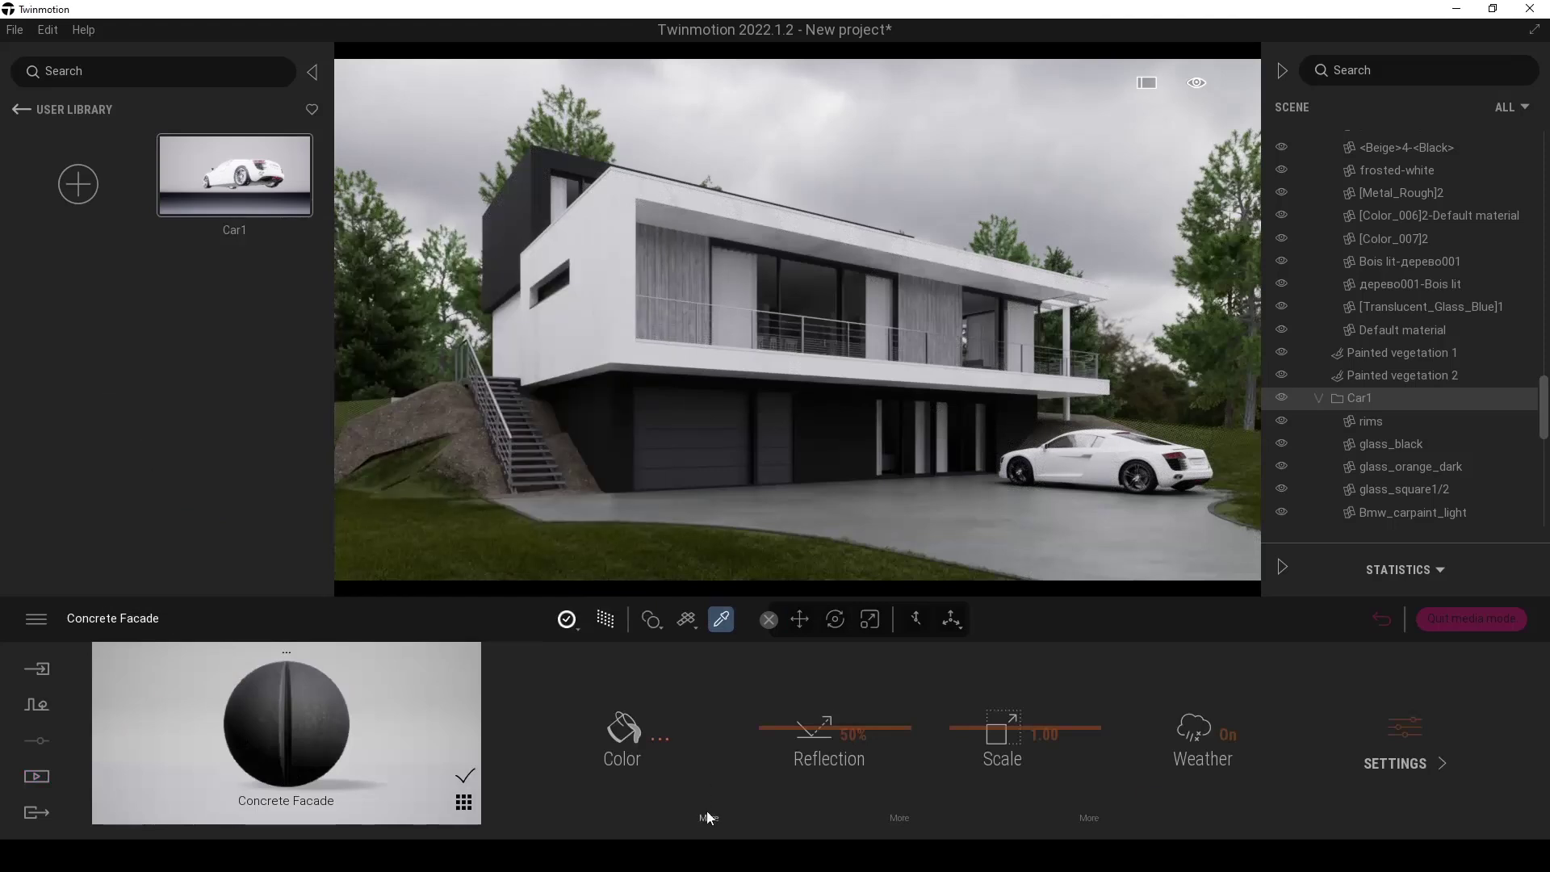
- Set the luminosity of the Concrete Facade wall material to 83%
left_click(702, 810)
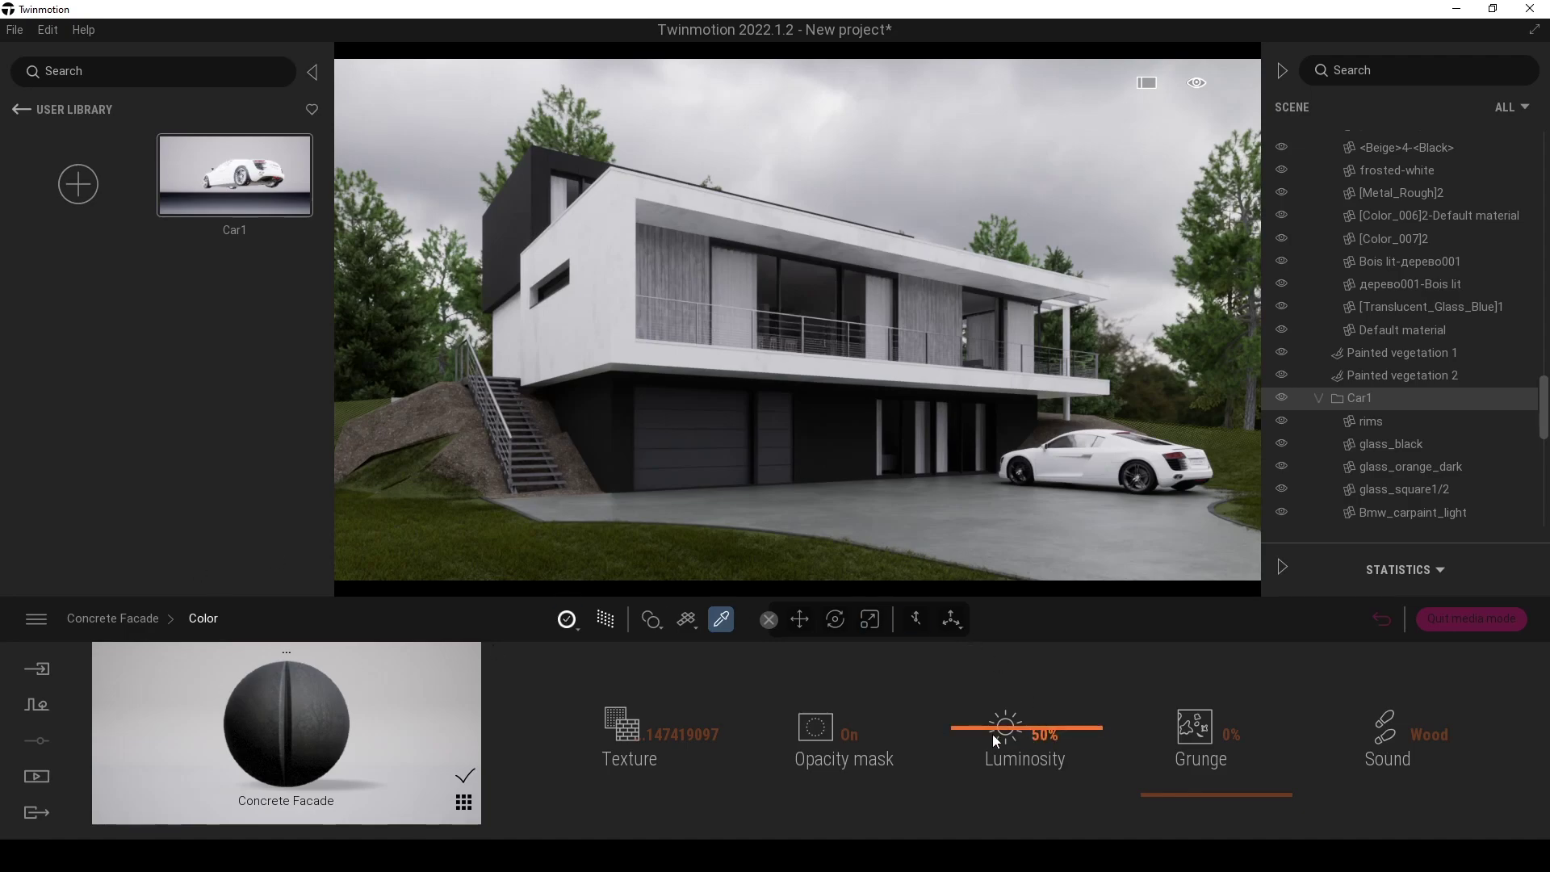
left_click_drag(967, 733, 985, 685)
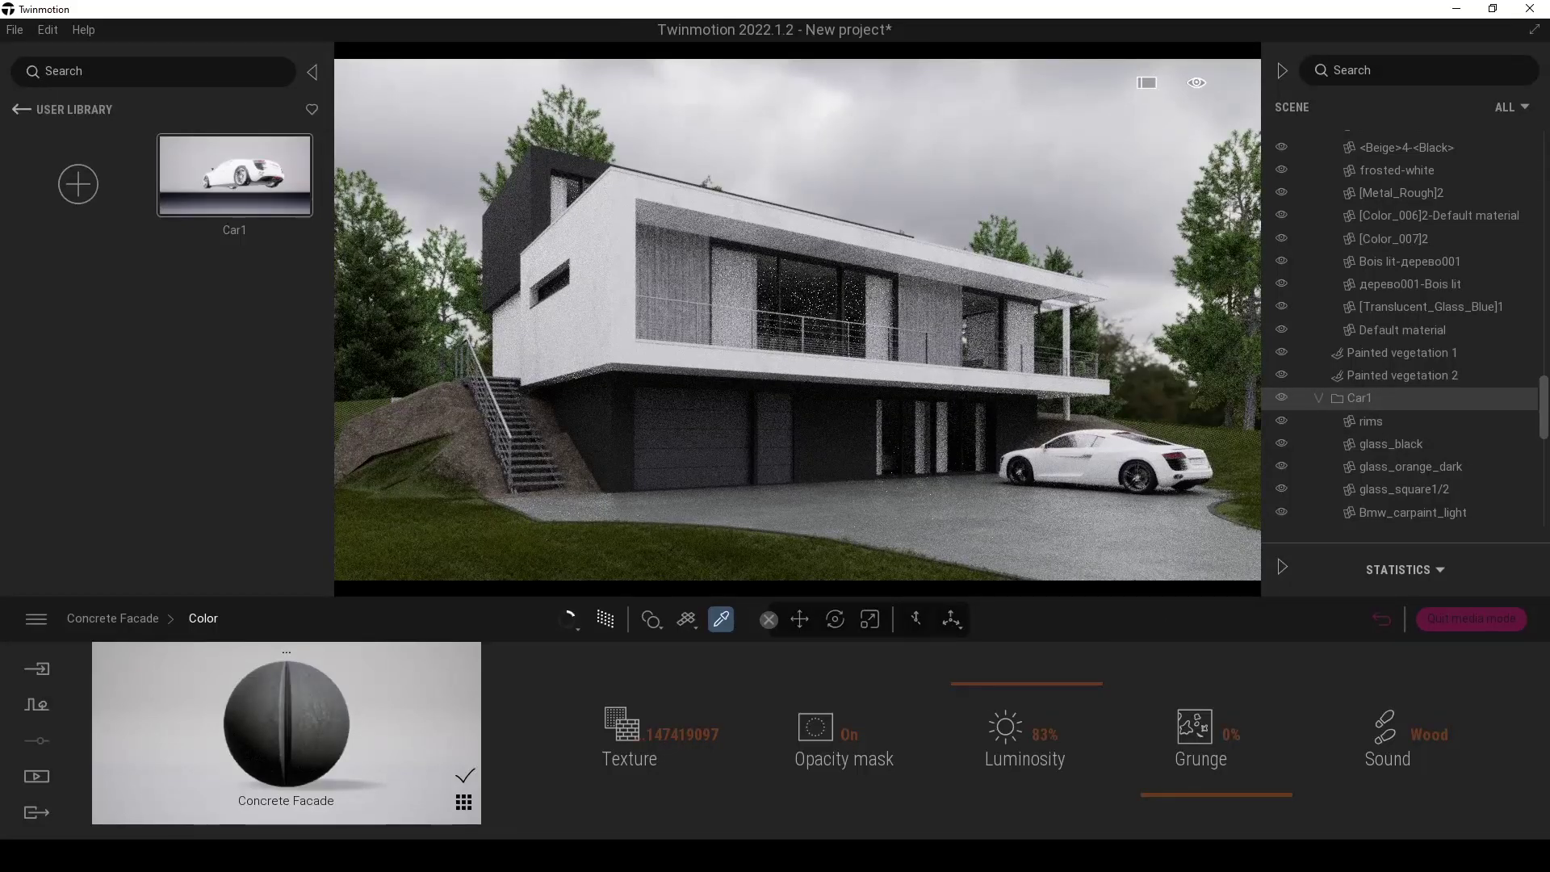
left_click(121, 619)
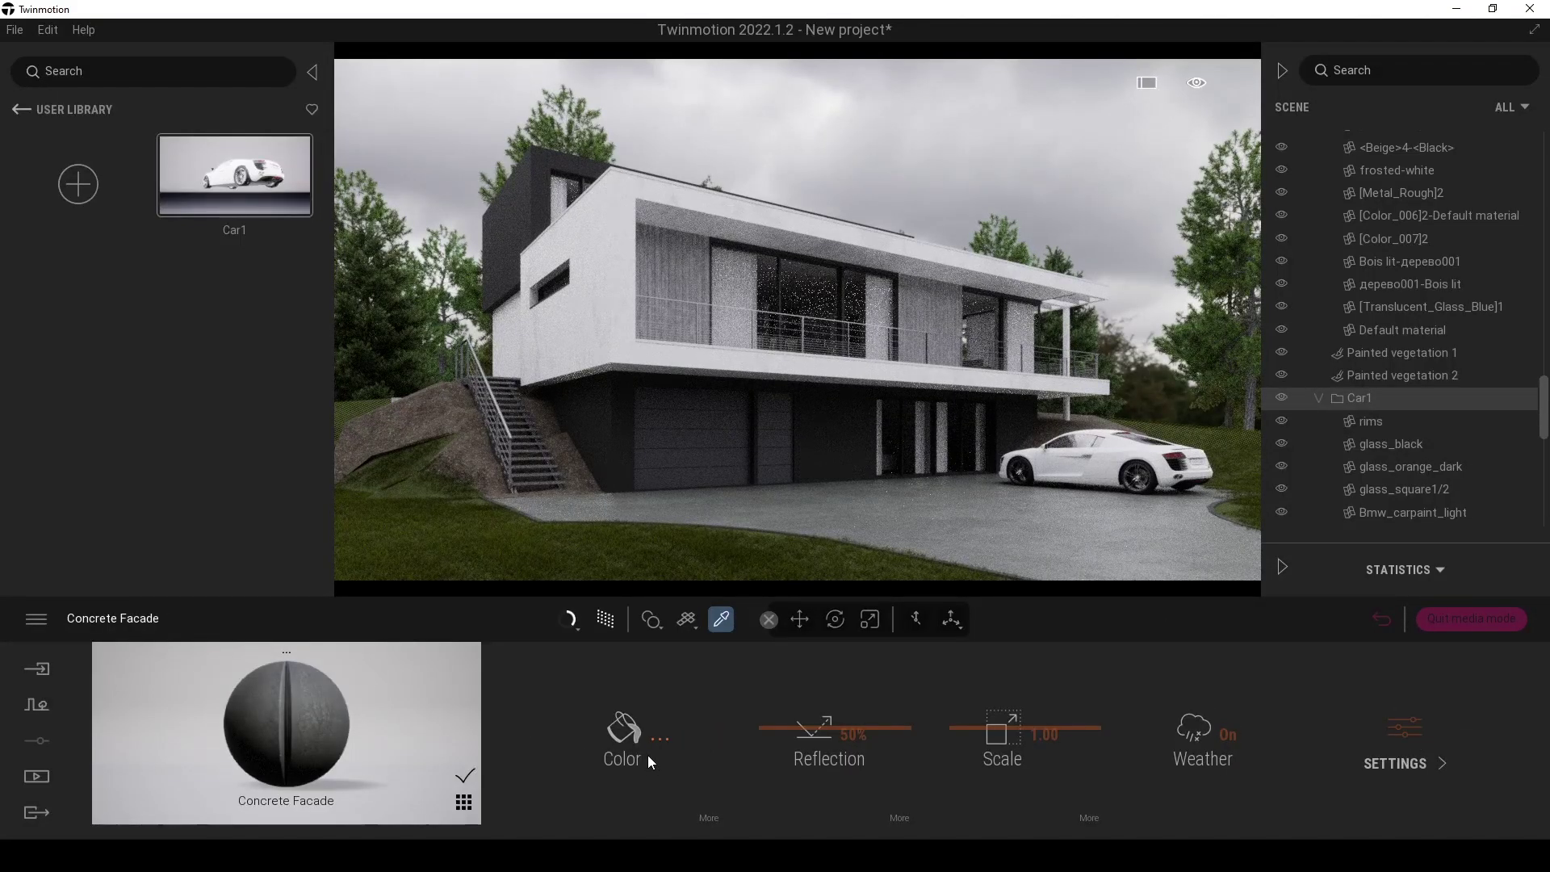
- Lighten the Concrete Facade material's color to a mid grey and set its reflection to 65%
left_click(647, 754)
left_click_drag(754, 476, 351, 514)
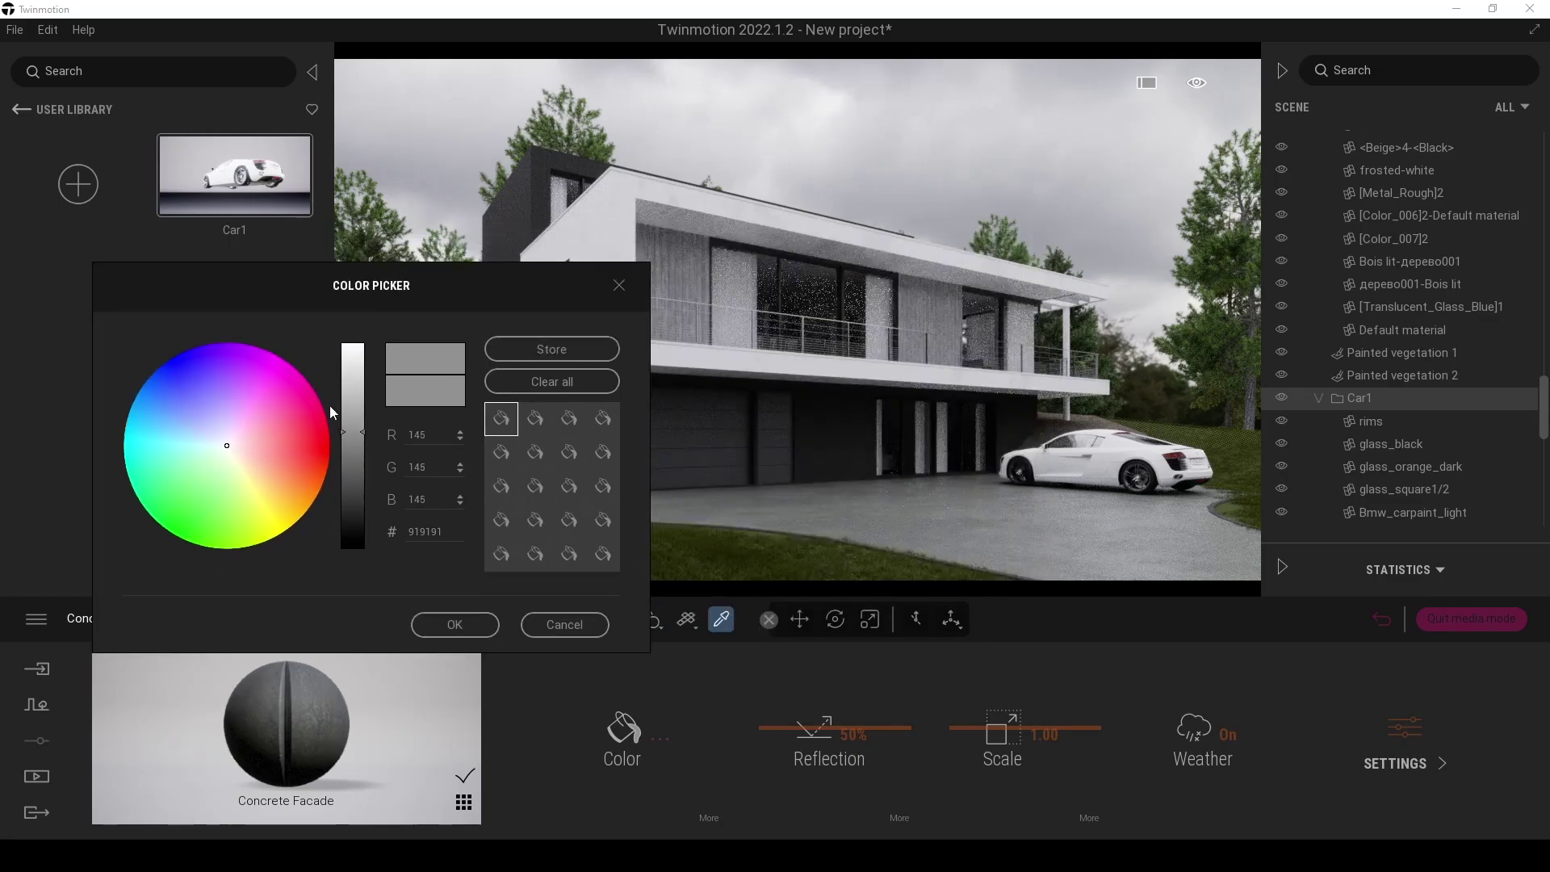
left_click(352, 428)
left_click(455, 625)
left_click_drag(781, 727, 781, 709)
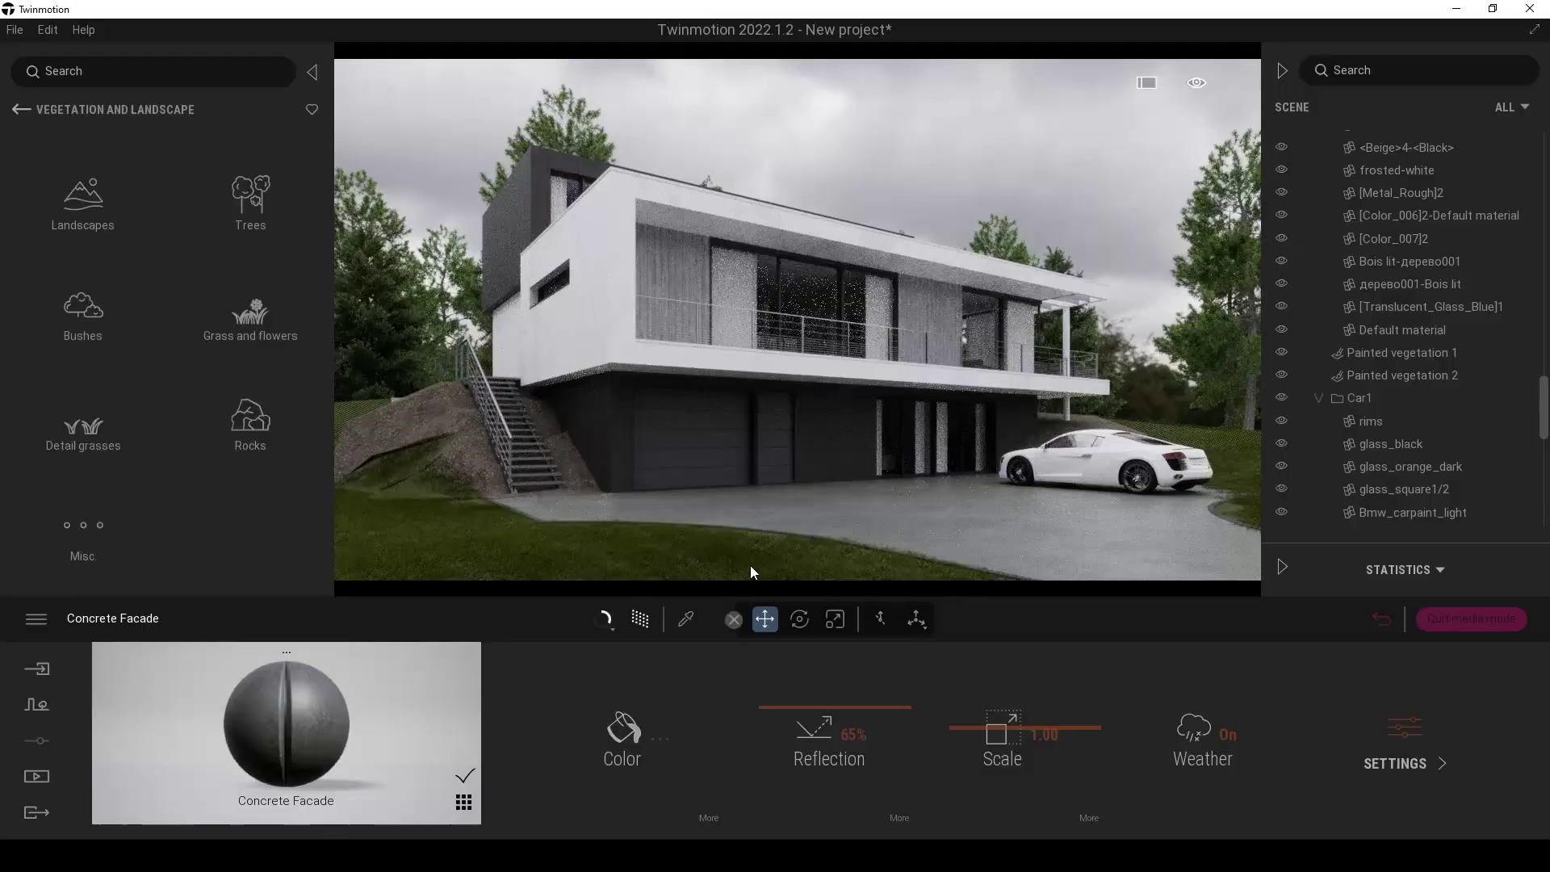
- Place Bush base 2 shrubs around the earth mound beside the outdoor stairs
mouse_move(720, 525)
left_mouse_down()
mouse_move(647, 463)
mouse_move(686, 444)
left_mouse_up()
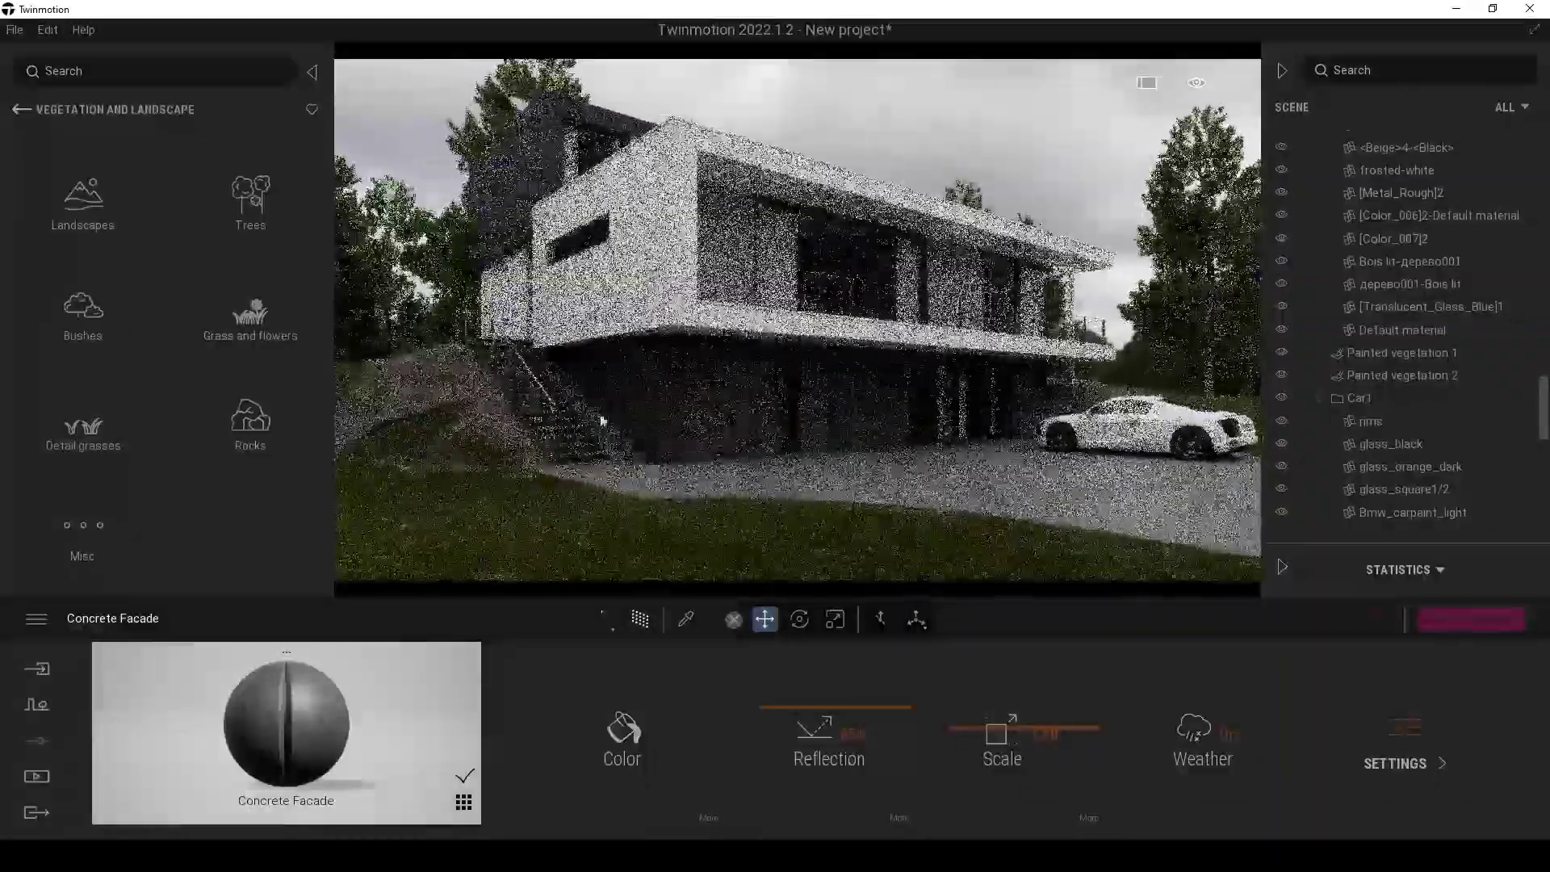
left_click(82, 313)
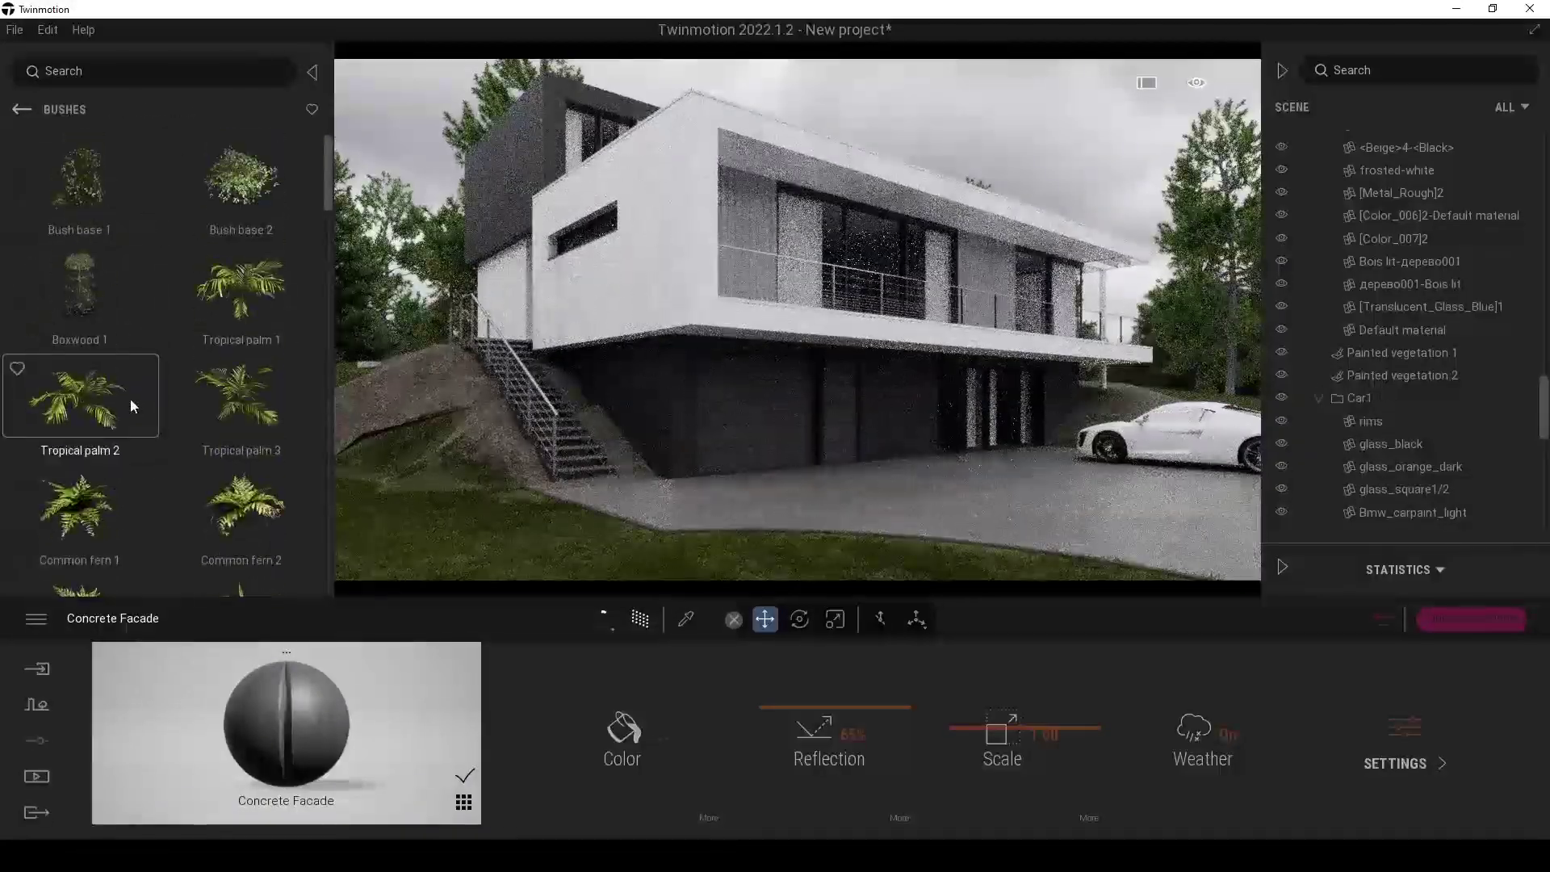
scroll(303, 171, "down", 4)
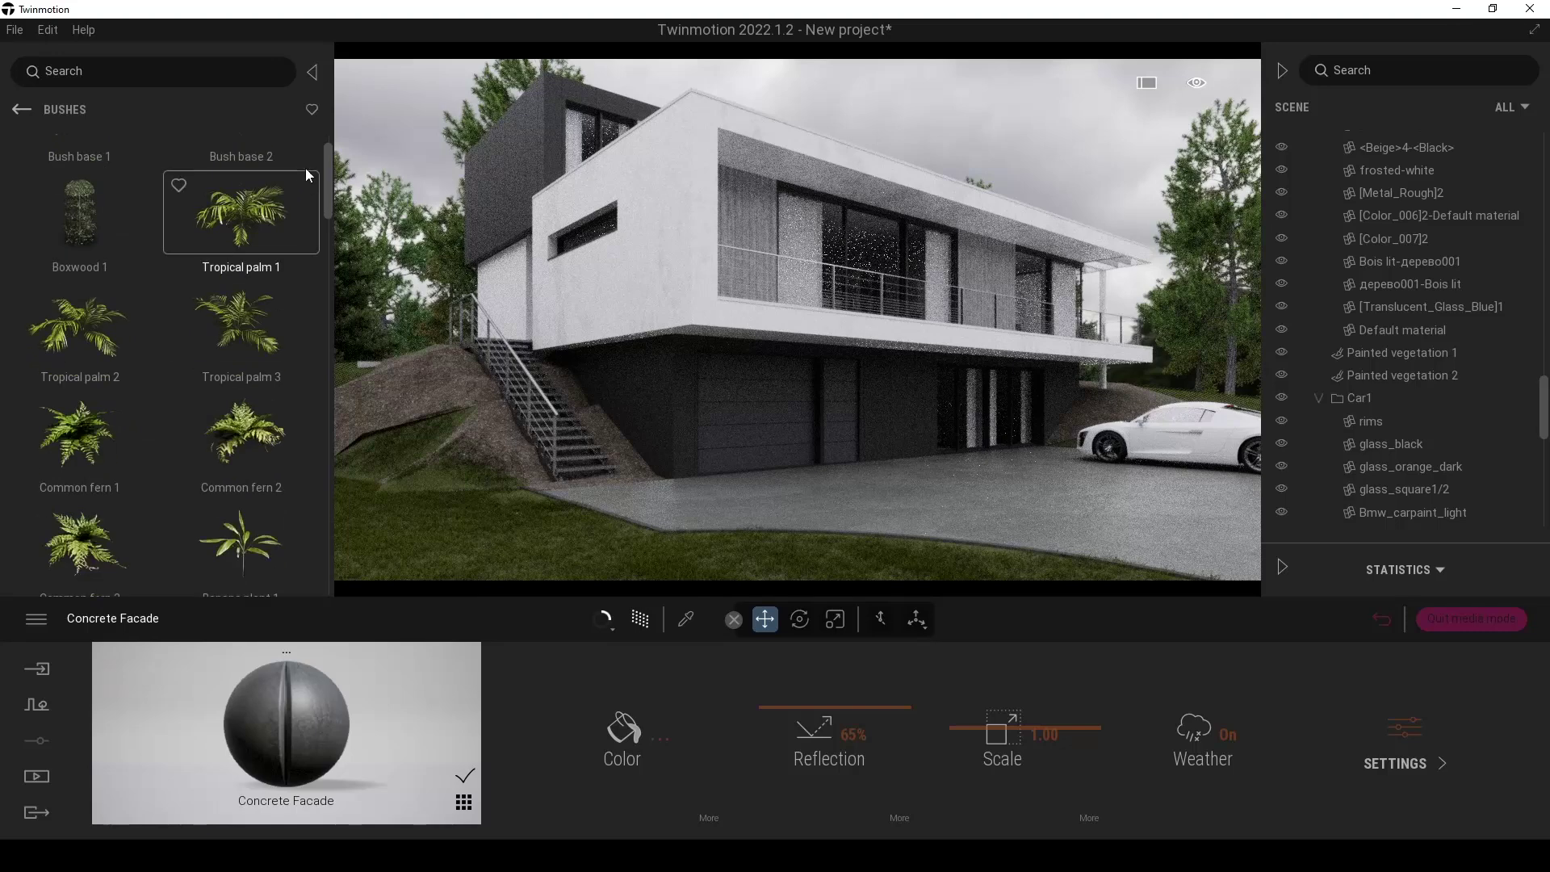
left_click_drag(327, 209, 322, 123)
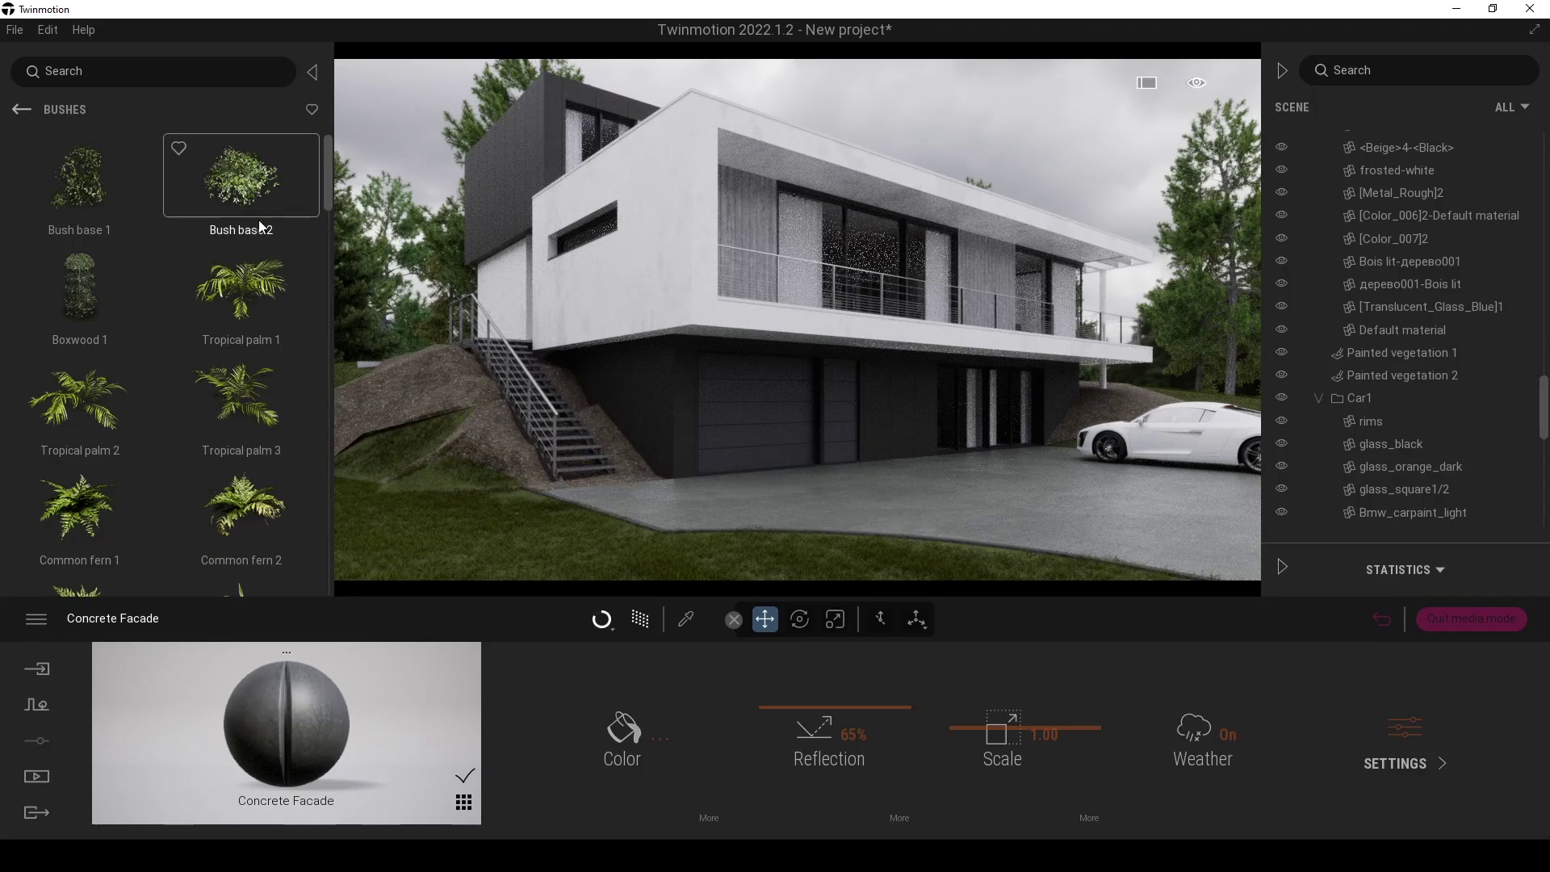
left_click_drag(260, 184, 685, 492)
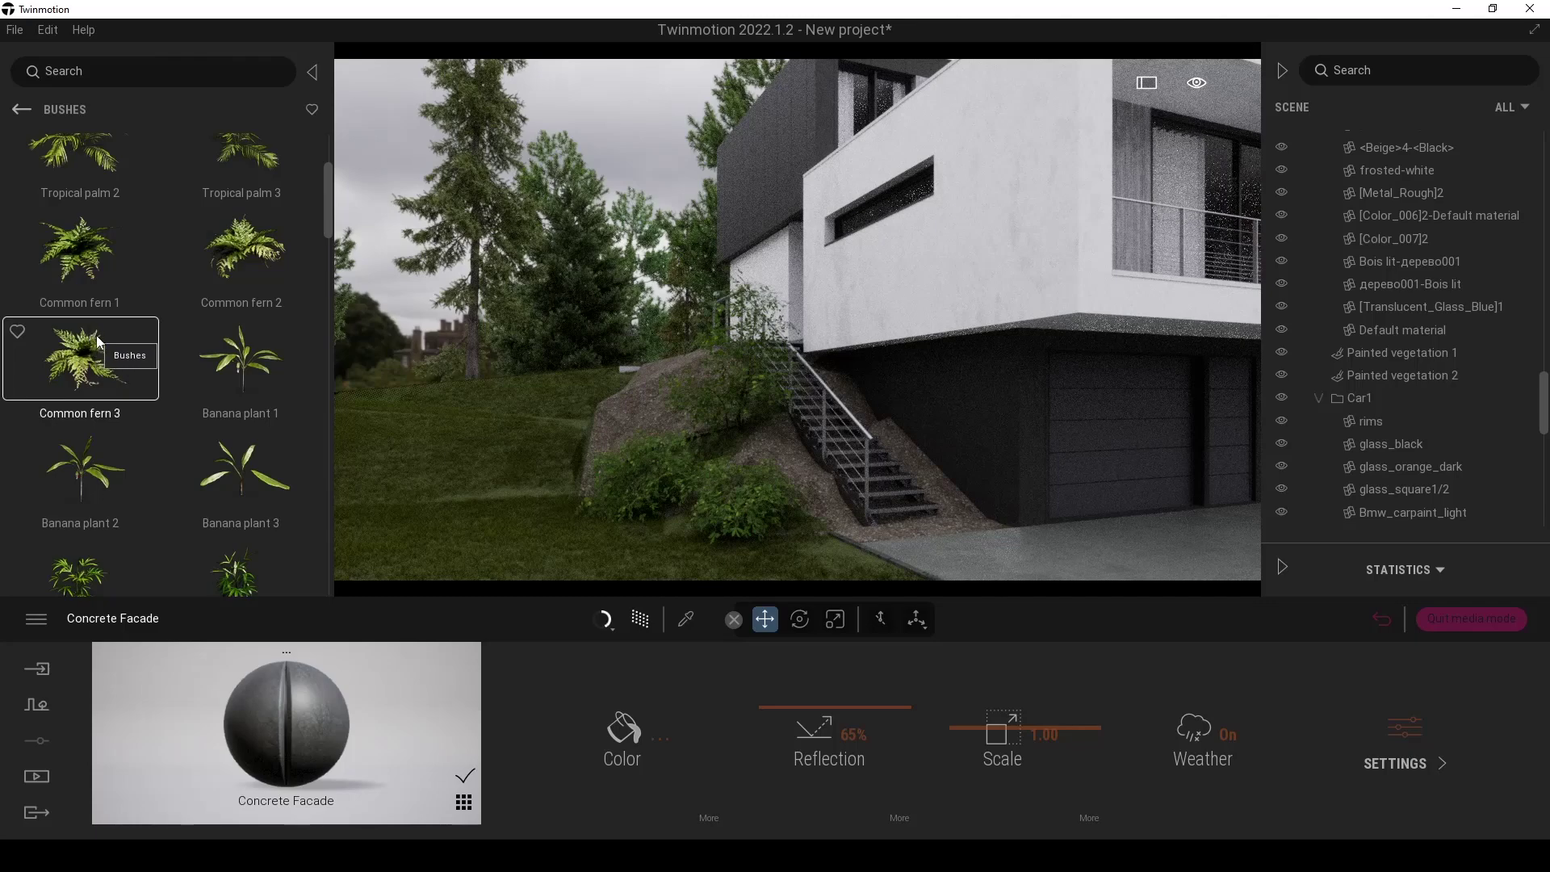
- Plant Common fern 3 among the bushes beside the outdoor stairs and turn the path tracer back on
left_click_drag(95, 336, 695, 521)
left_click(695, 522)
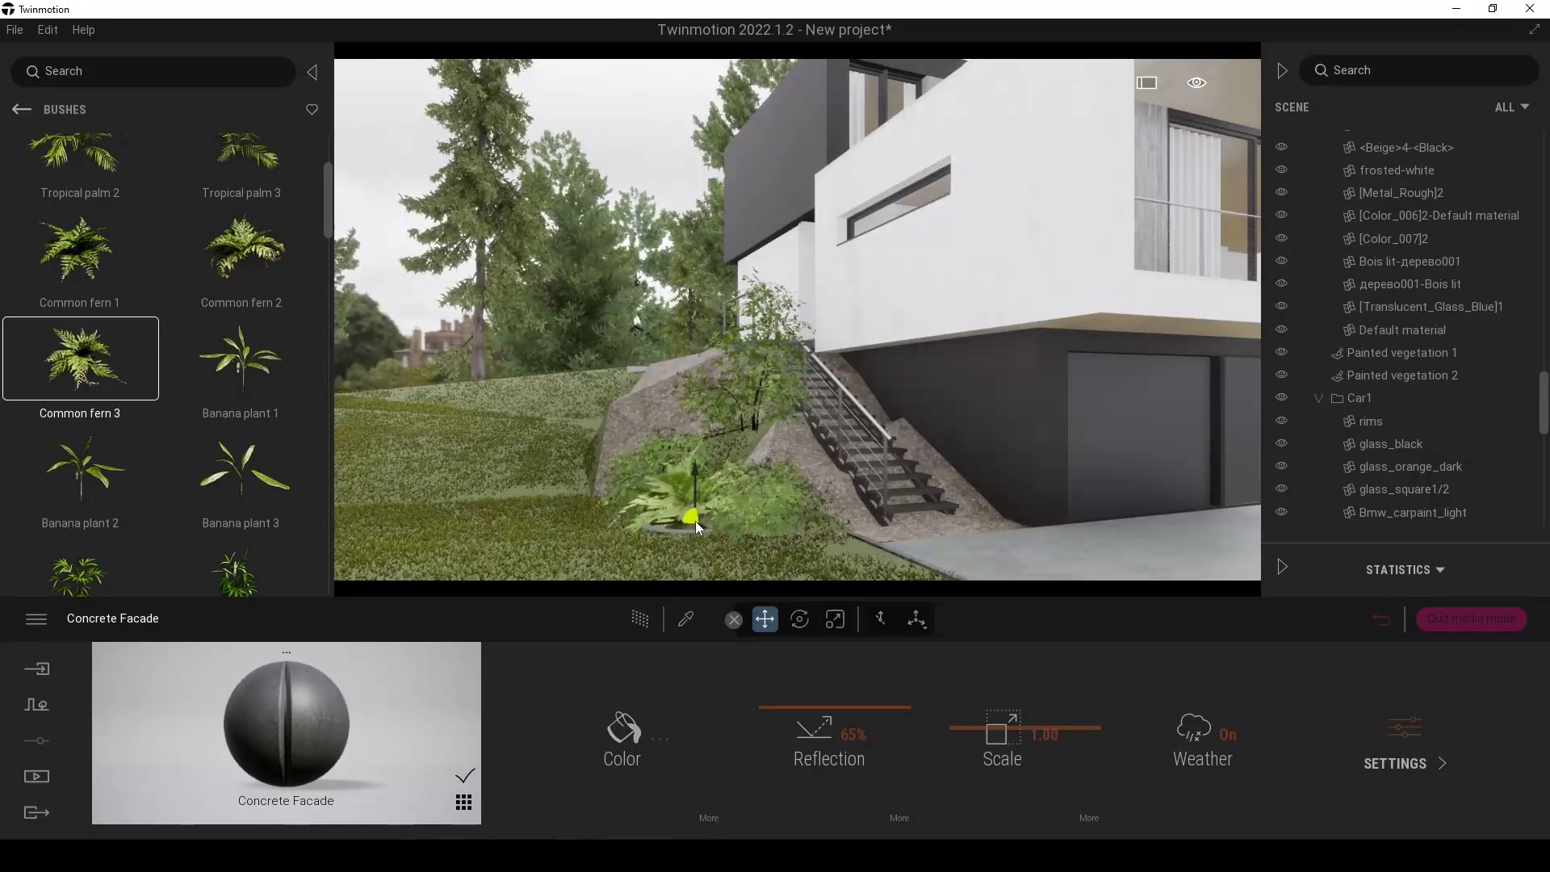
key("Escape")
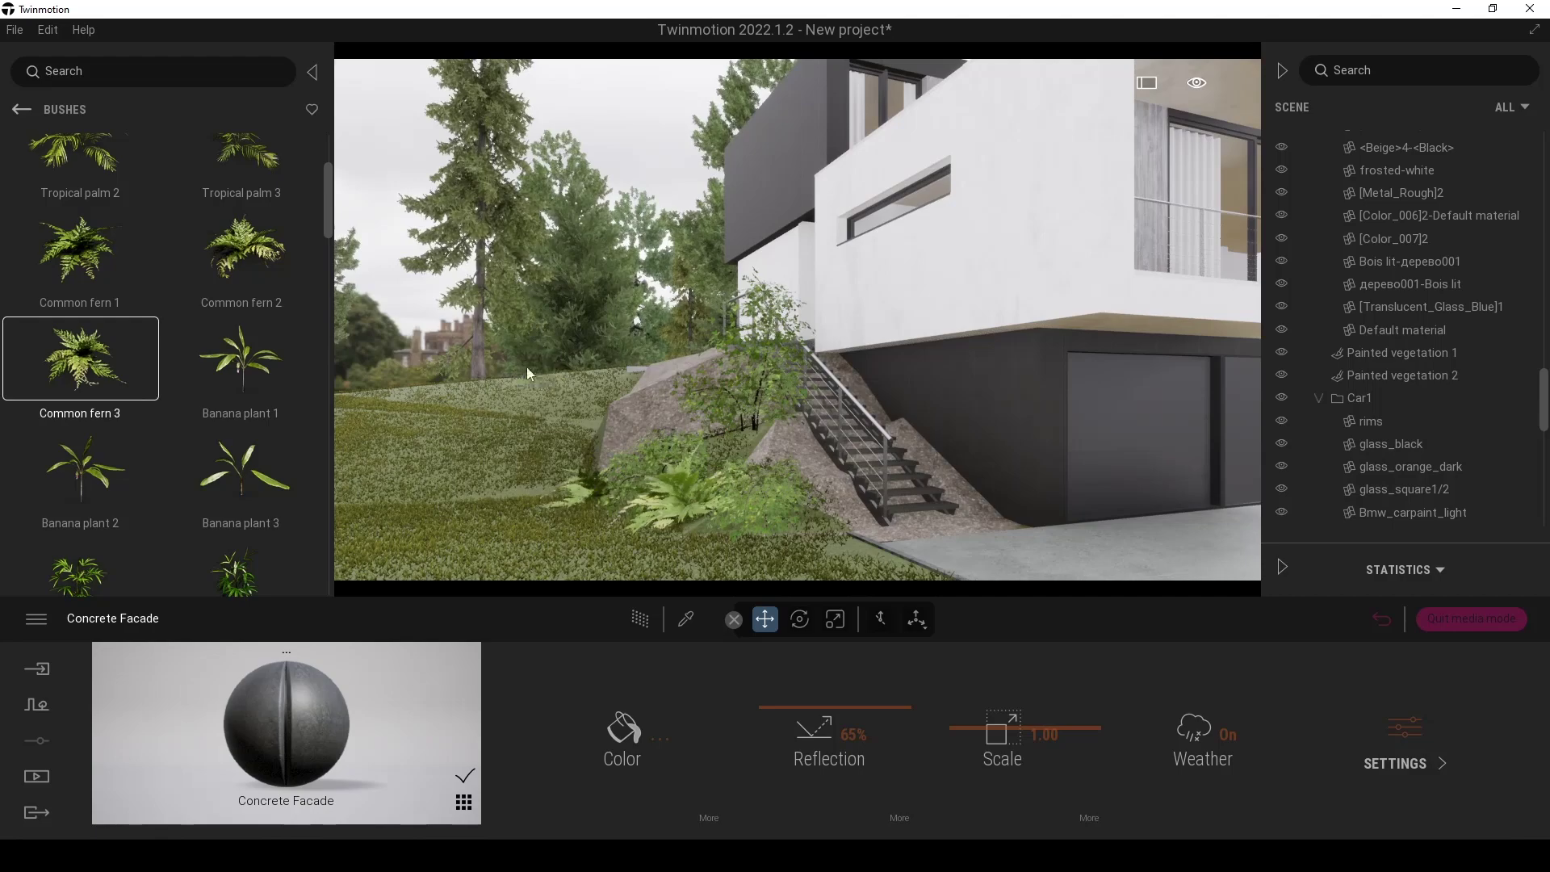
key("r")
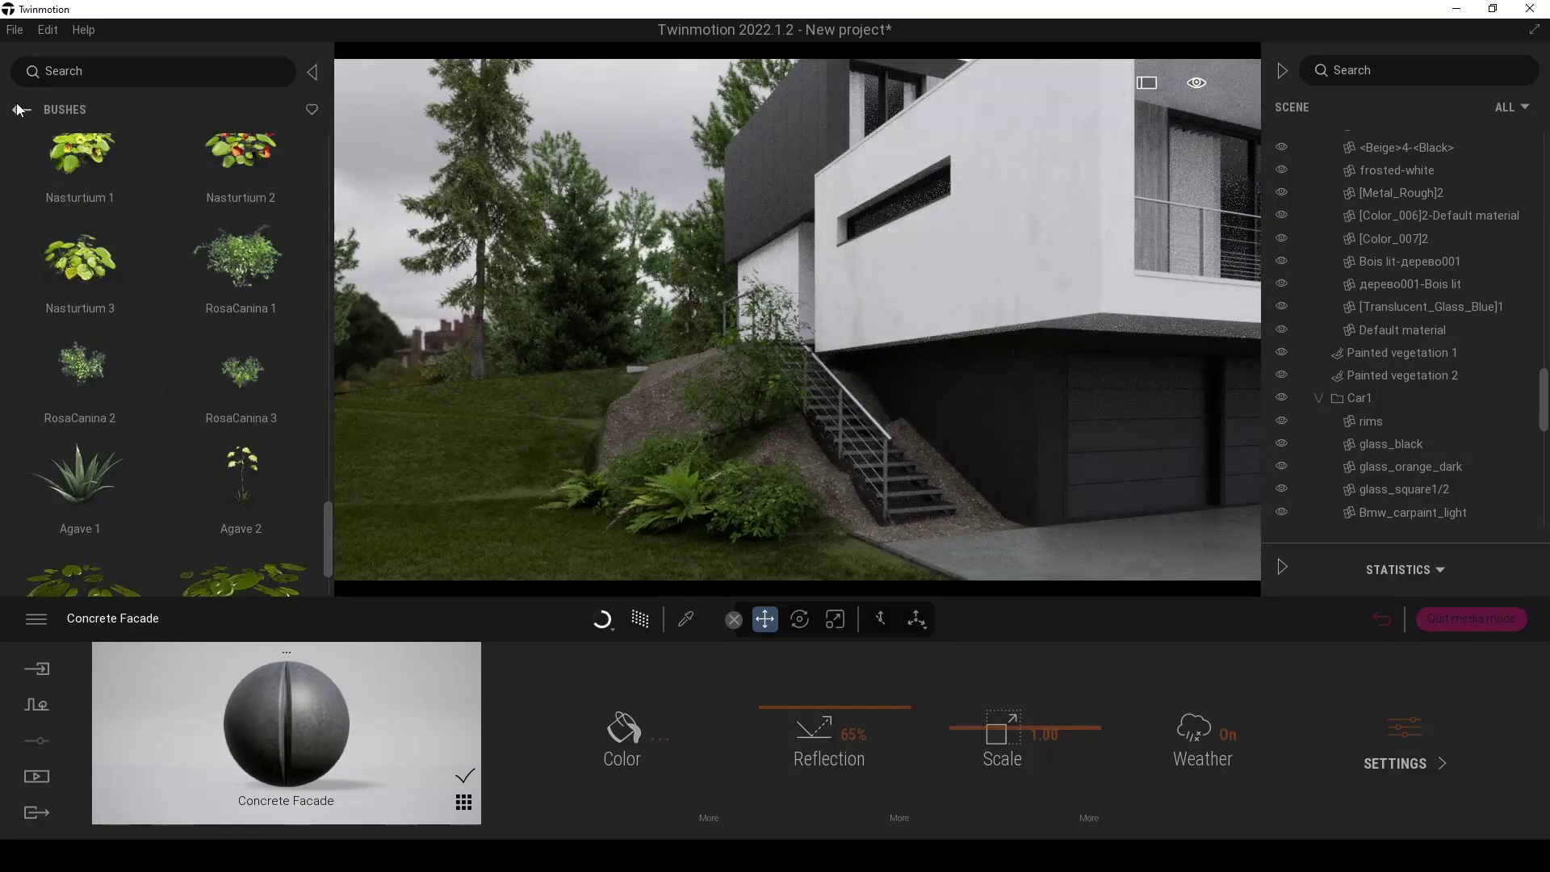
- Place Rock 4 beside the ferns and Rock 9 near the foot of the outdoor stairs
left_click(20, 110)
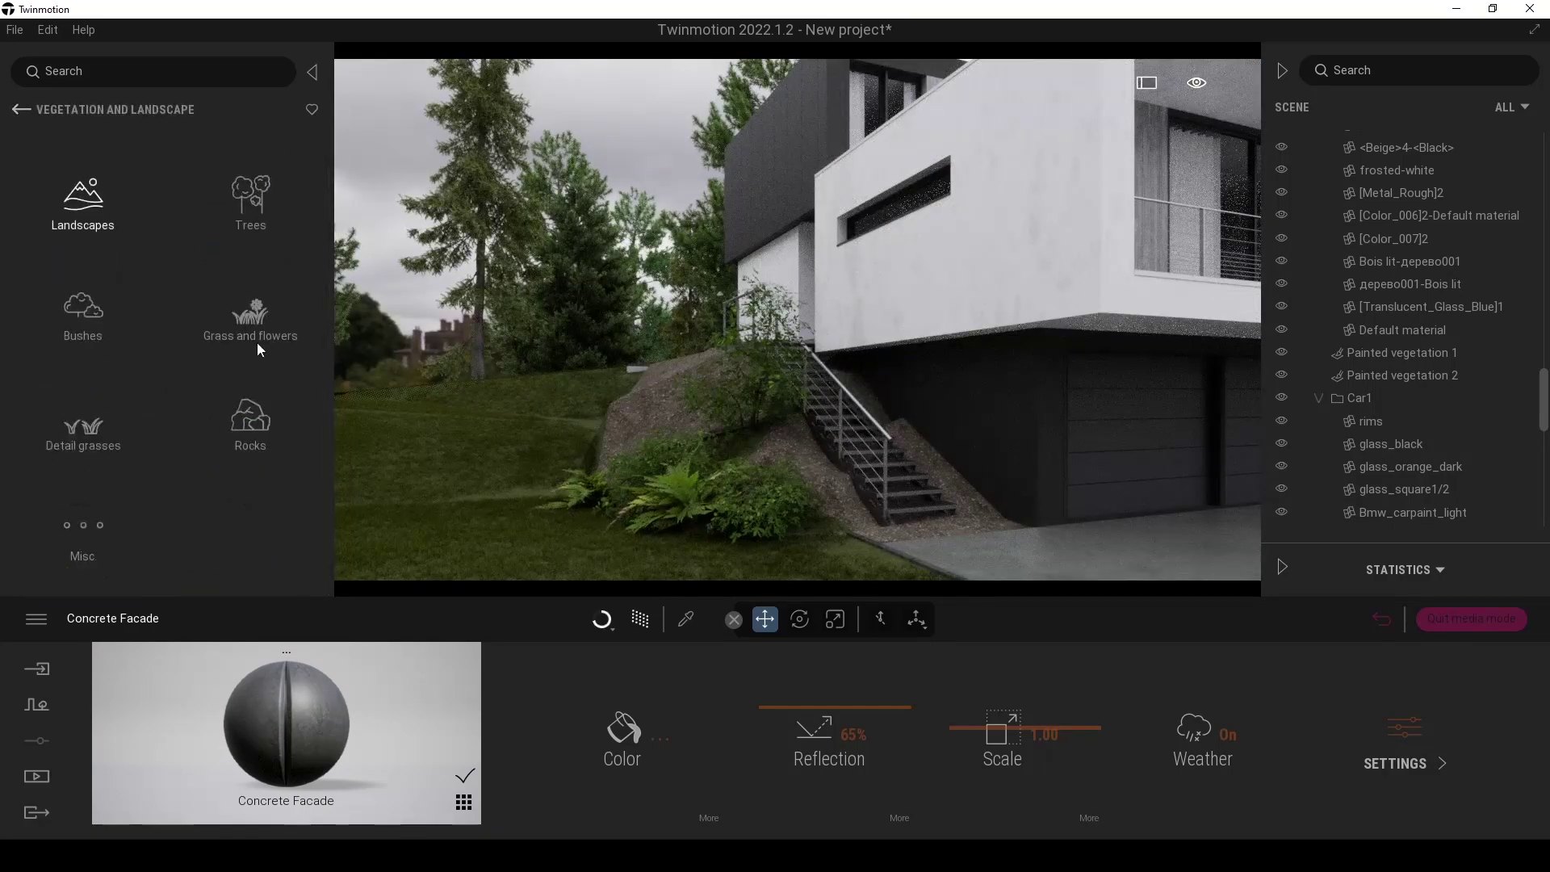
left_click(252, 428)
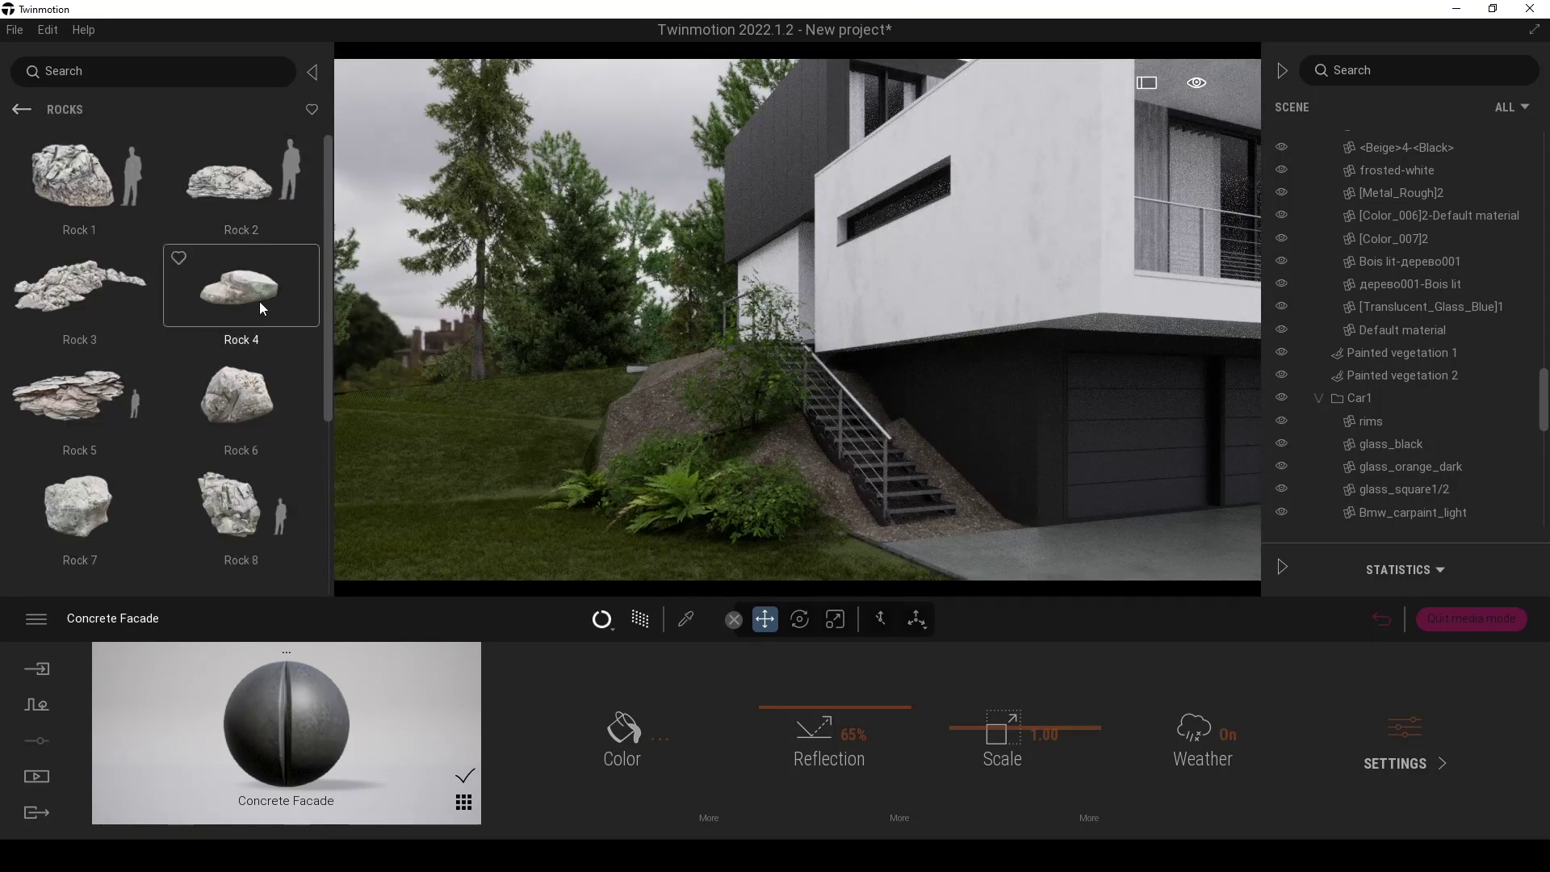
mouse_move(408, 417)
left_mouse_down()
mouse_move(521, 506)
mouse_move(595, 523)
mouse_move(618, 509)
left_mouse_up()
left_click_drag(328, 364, 330, 464)
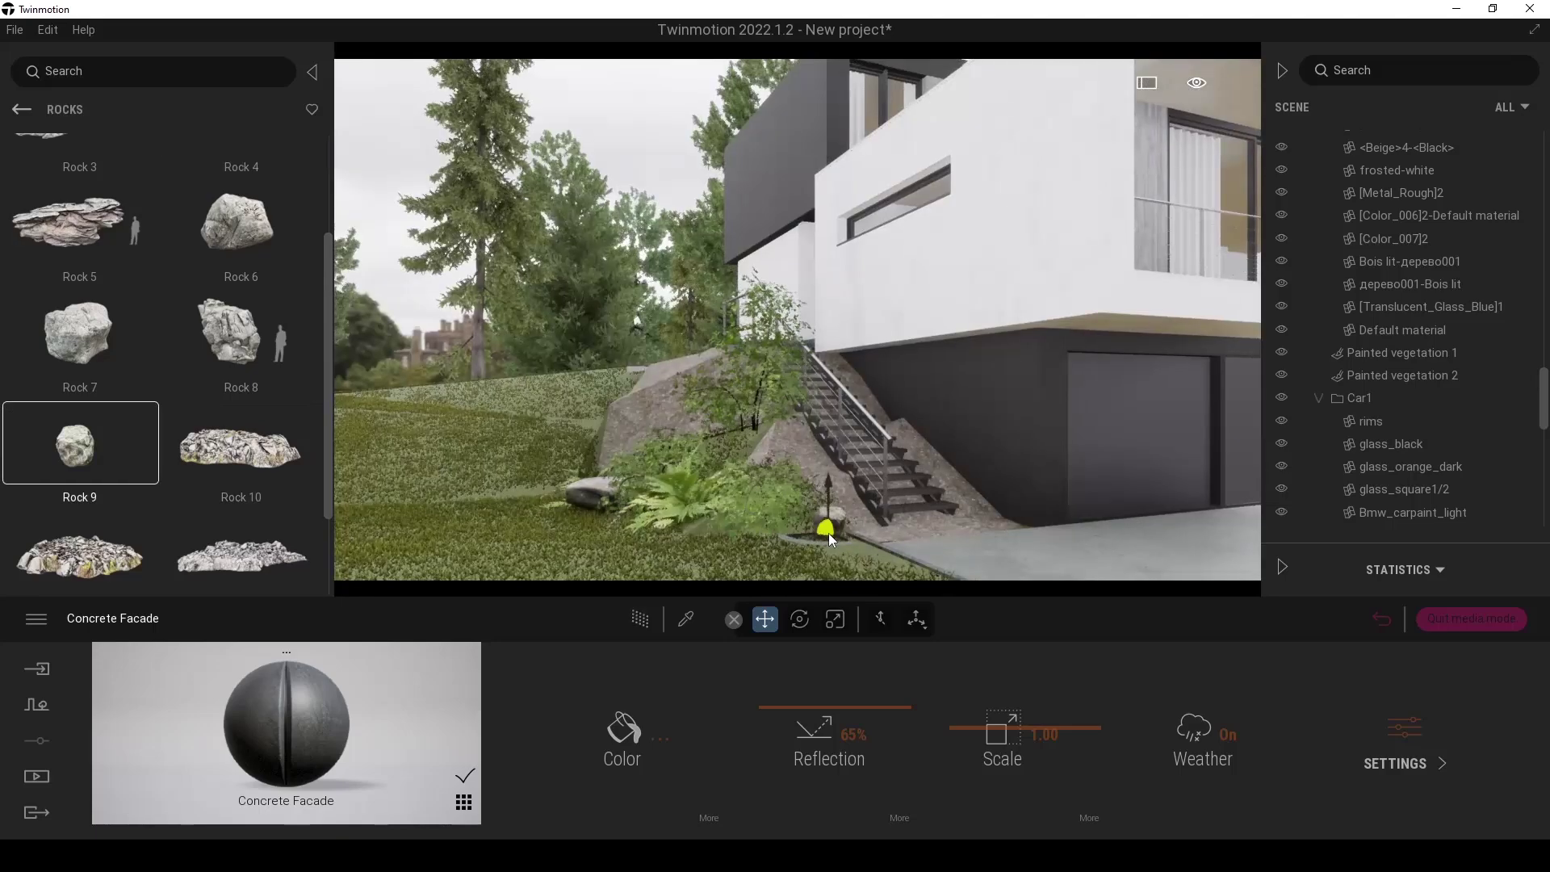
left_click(828, 533)
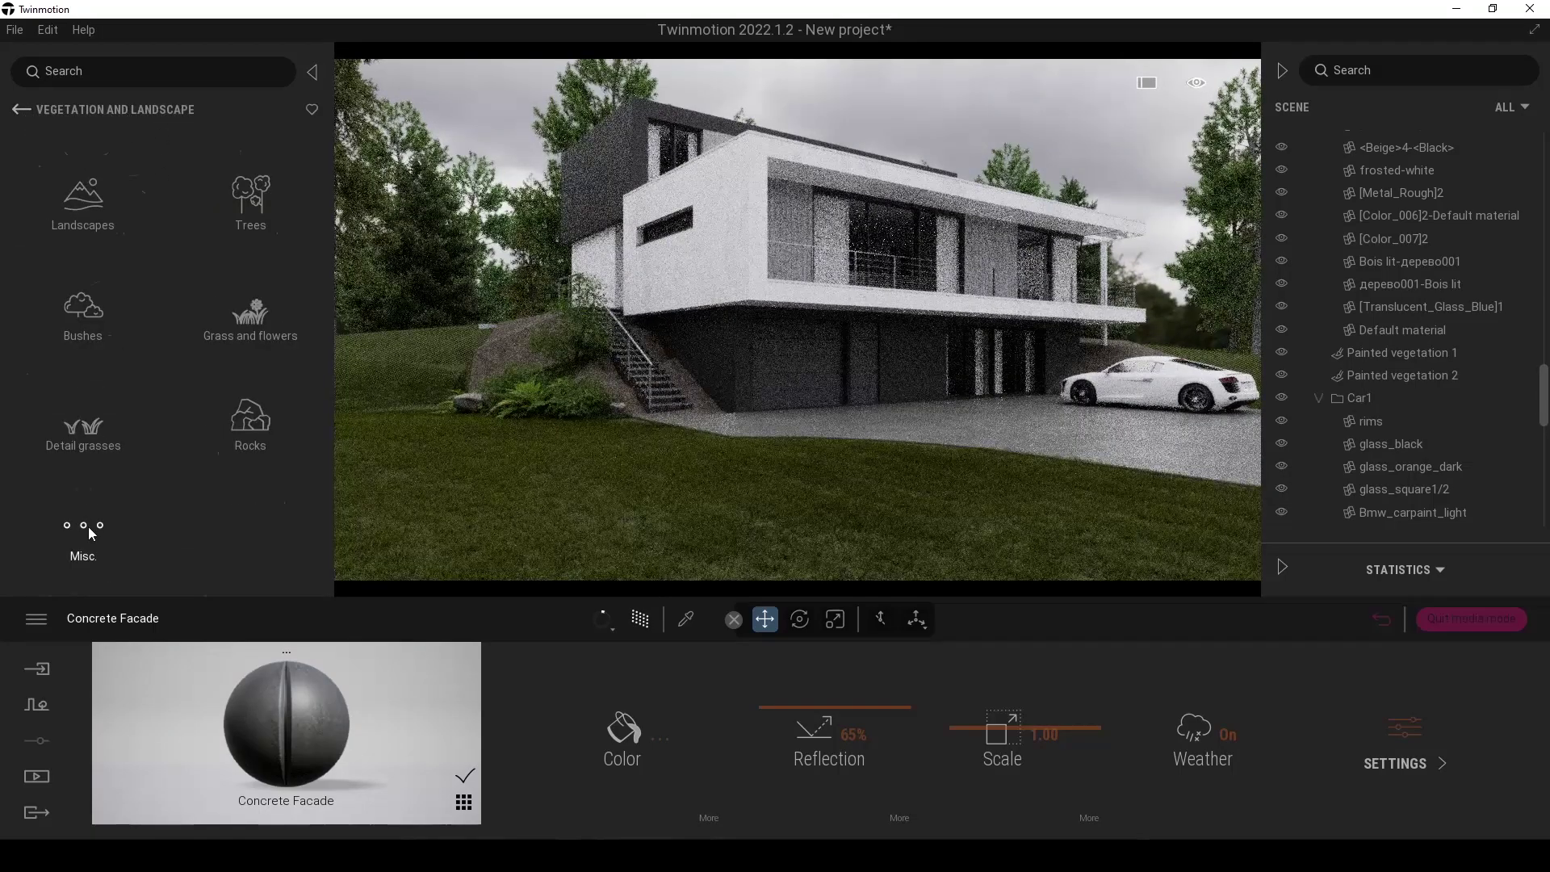
- Scatter DeadLeaves 1 and DeadLeaves 2 on the ground by the bushes and outdoor stairs
left_click(89, 526)
scroll(313, 322, "down", 3)
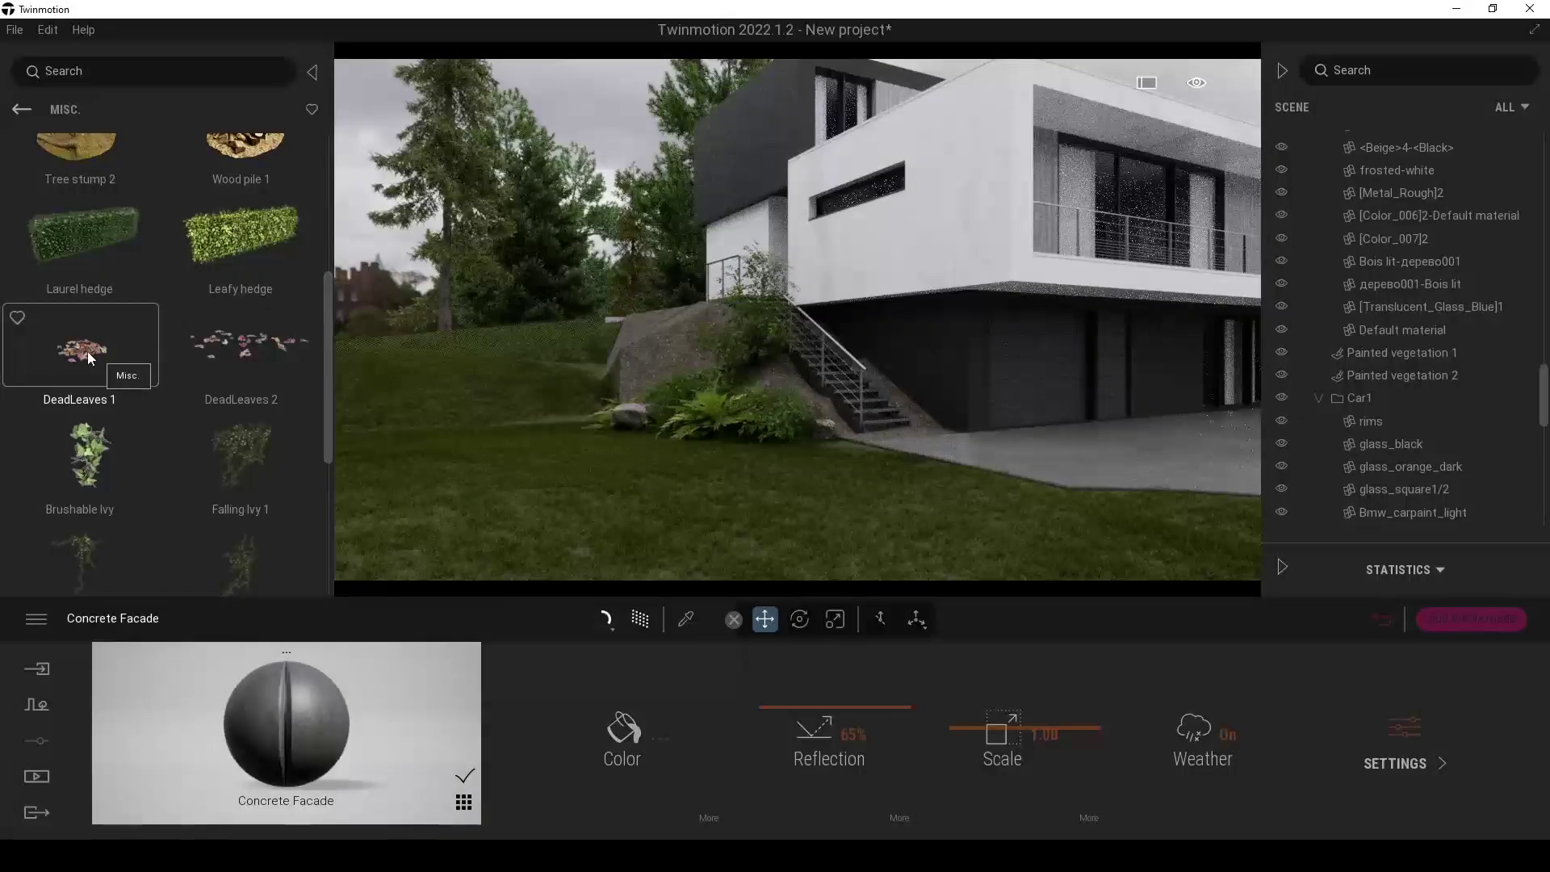
left_click_drag(77, 352, 788, 454)
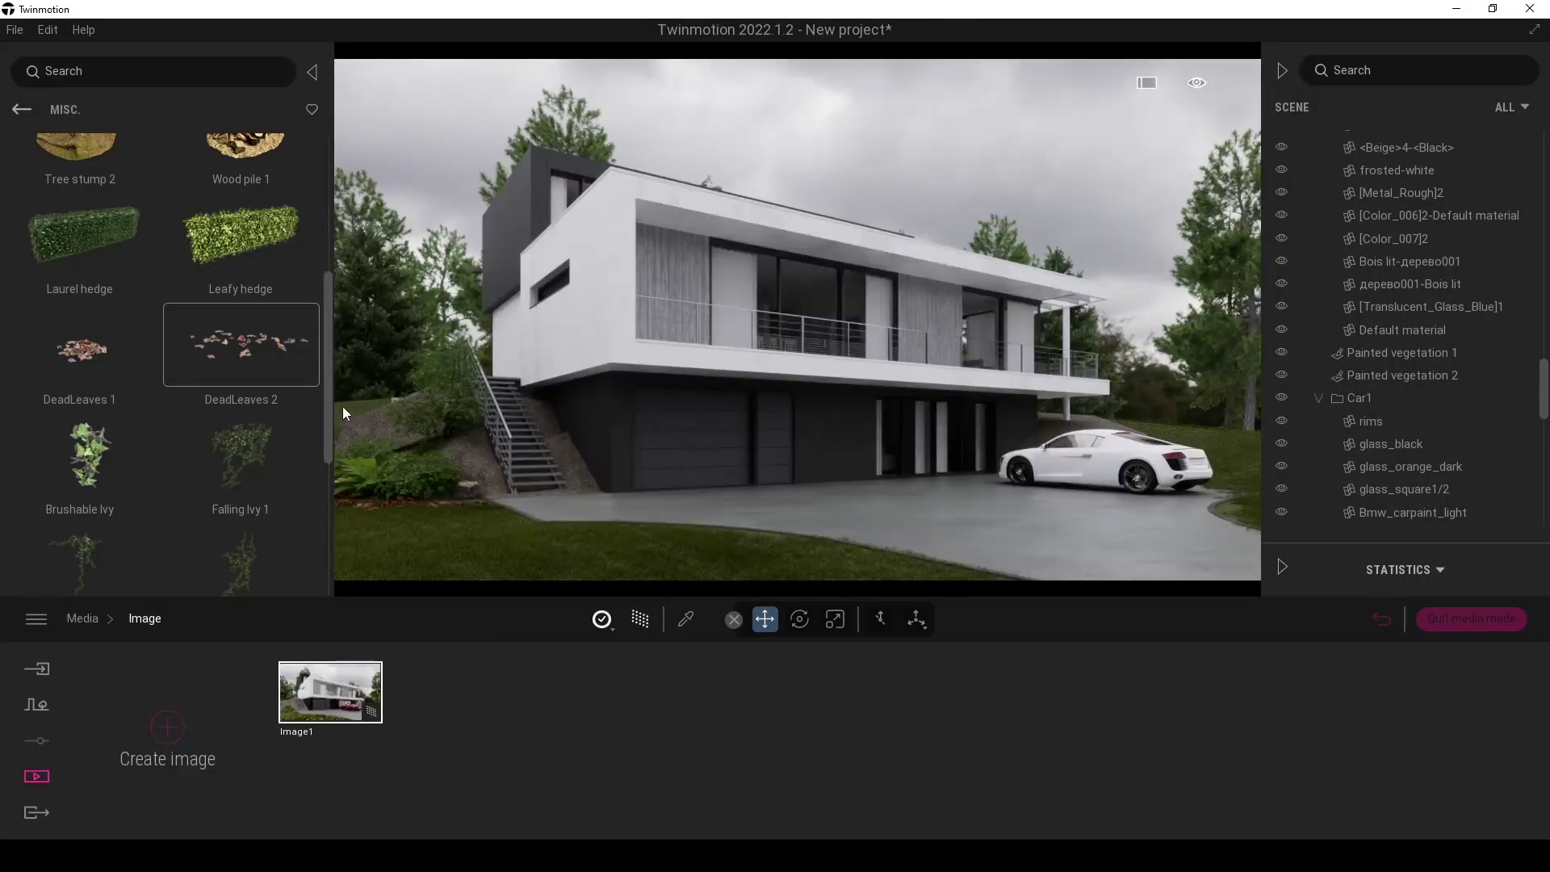
scroll(327, 379, "up", 5)
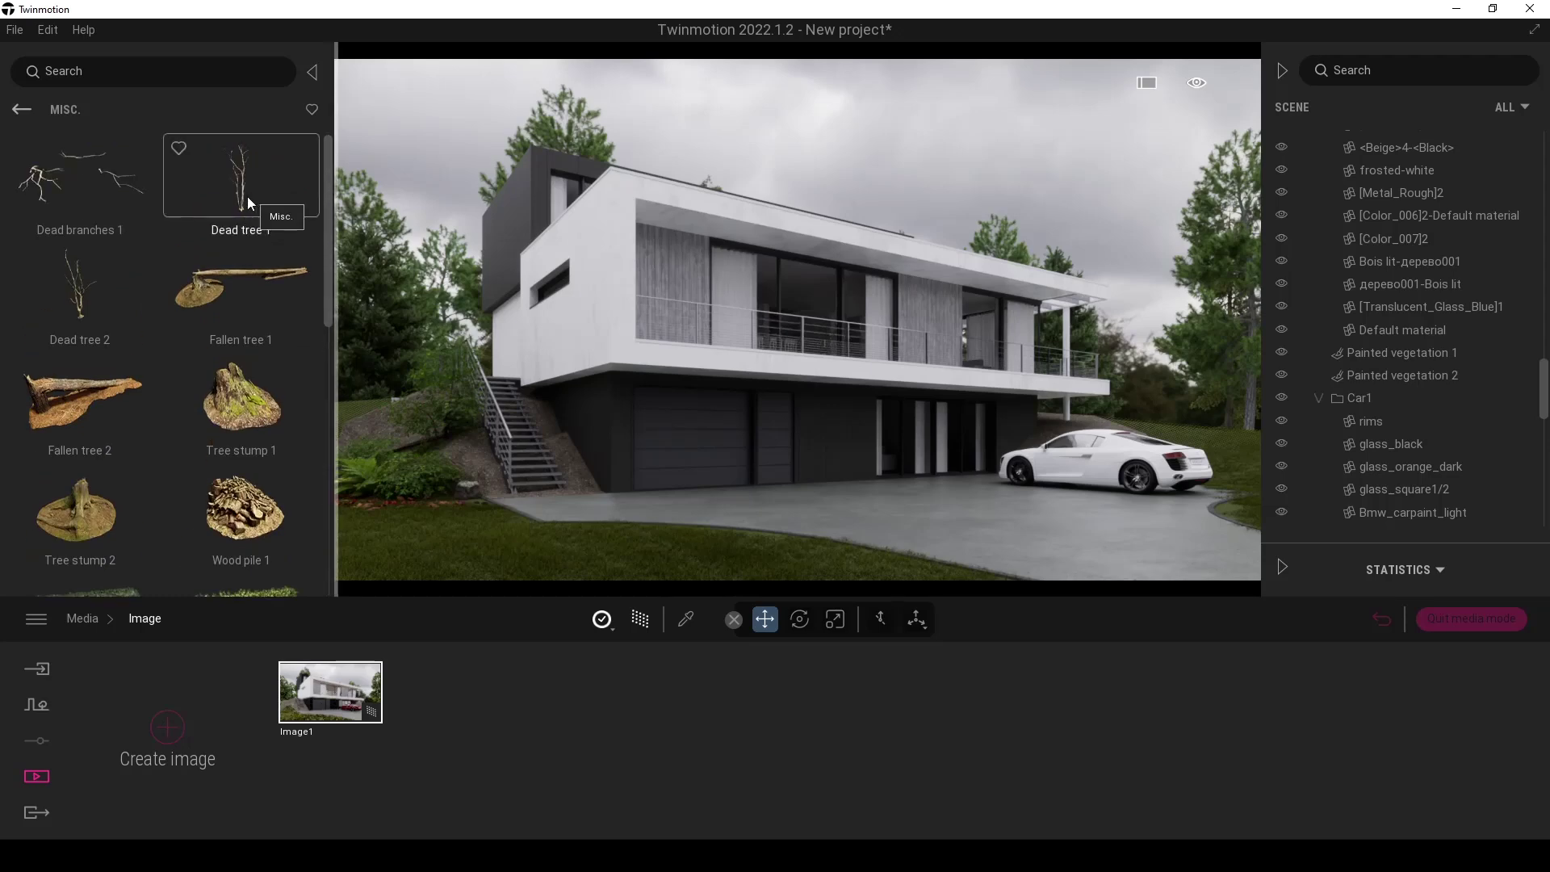
- Place Dead tree 1 on the earth mound by the outdoor stairs and Dead tree 2 among the trees behind the car
left_click_drag(244, 205, 356, 414)
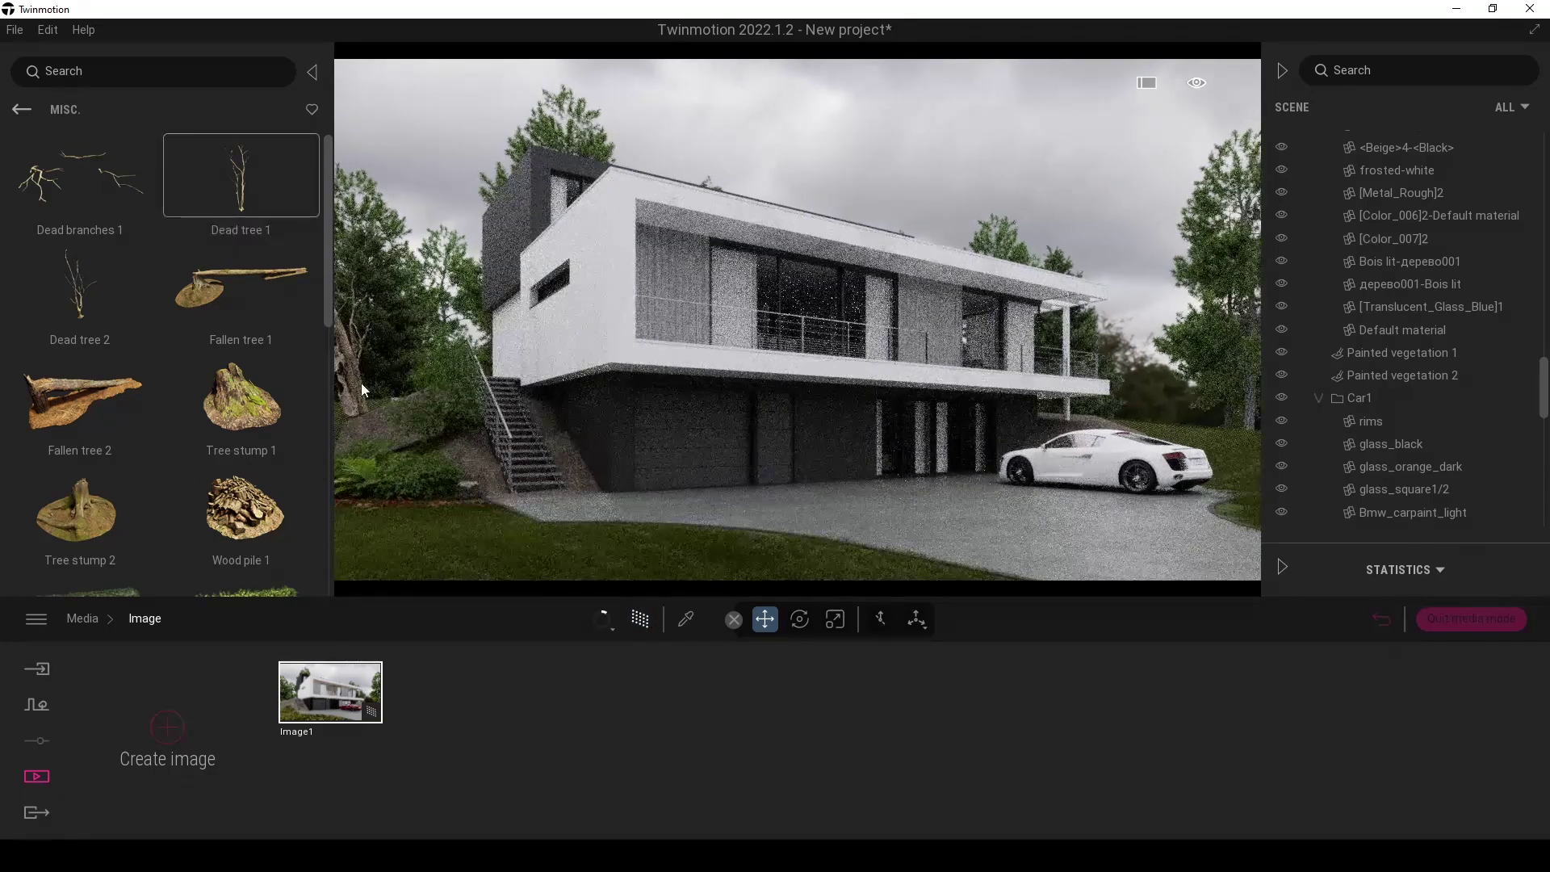
left_click(355, 395)
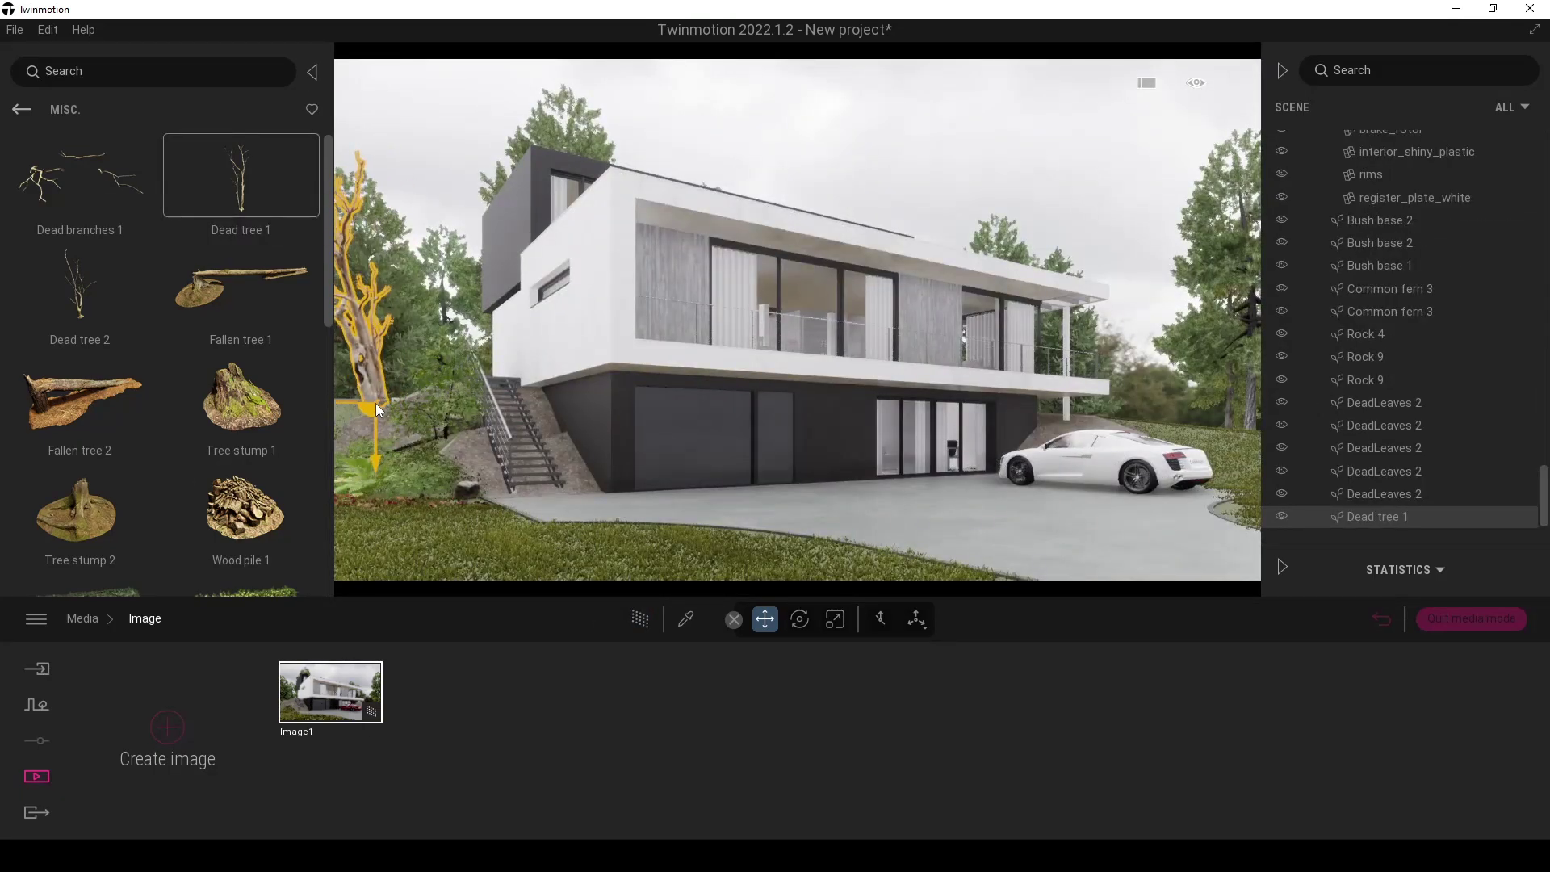
key("Escape")
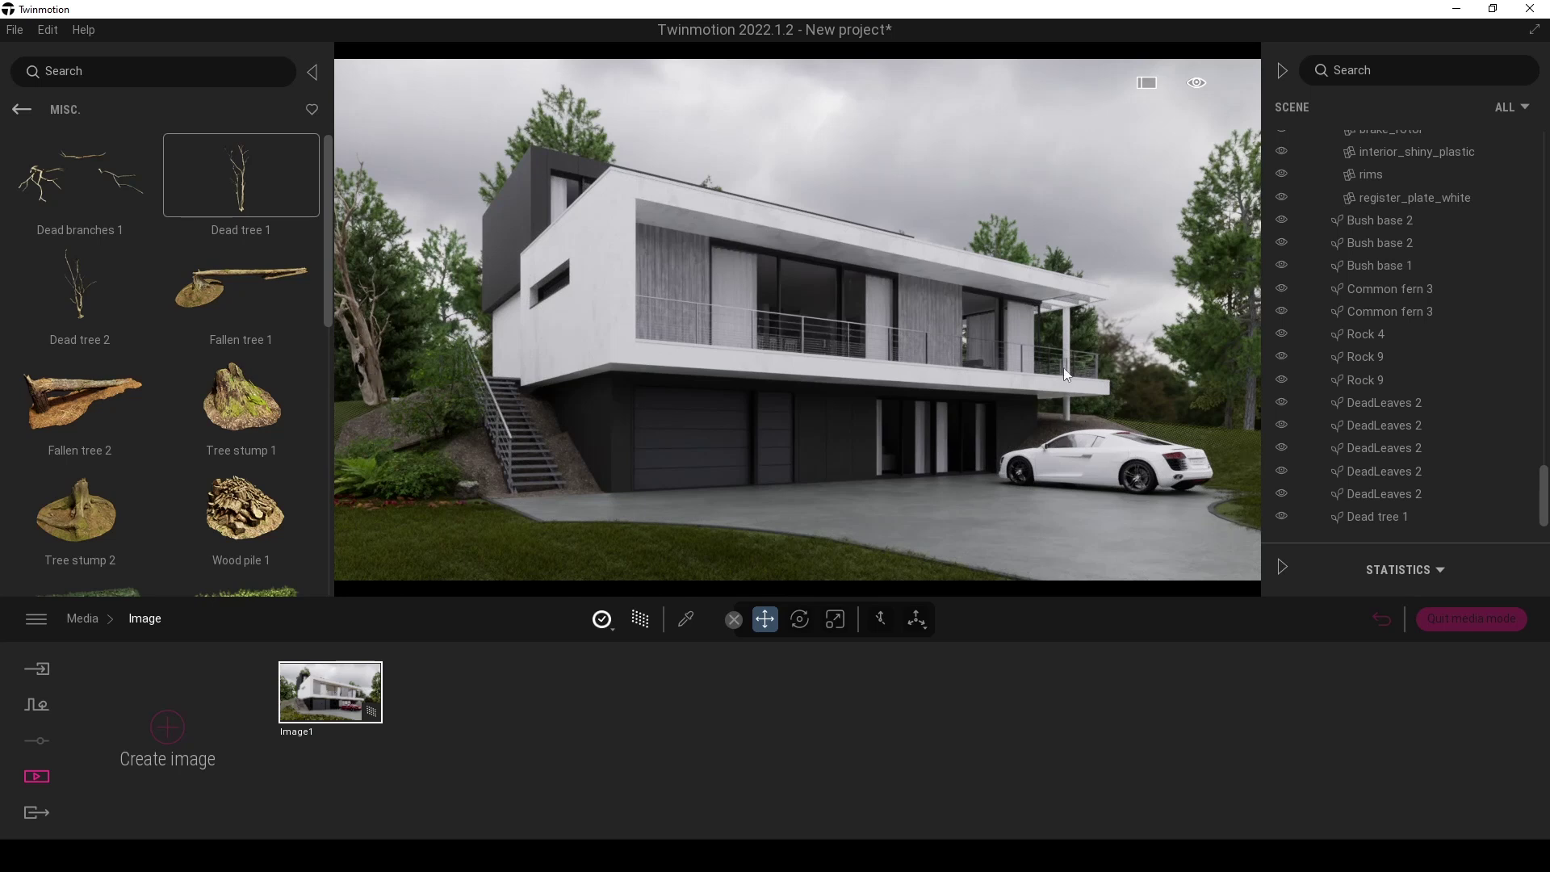
left_click(63, 305)
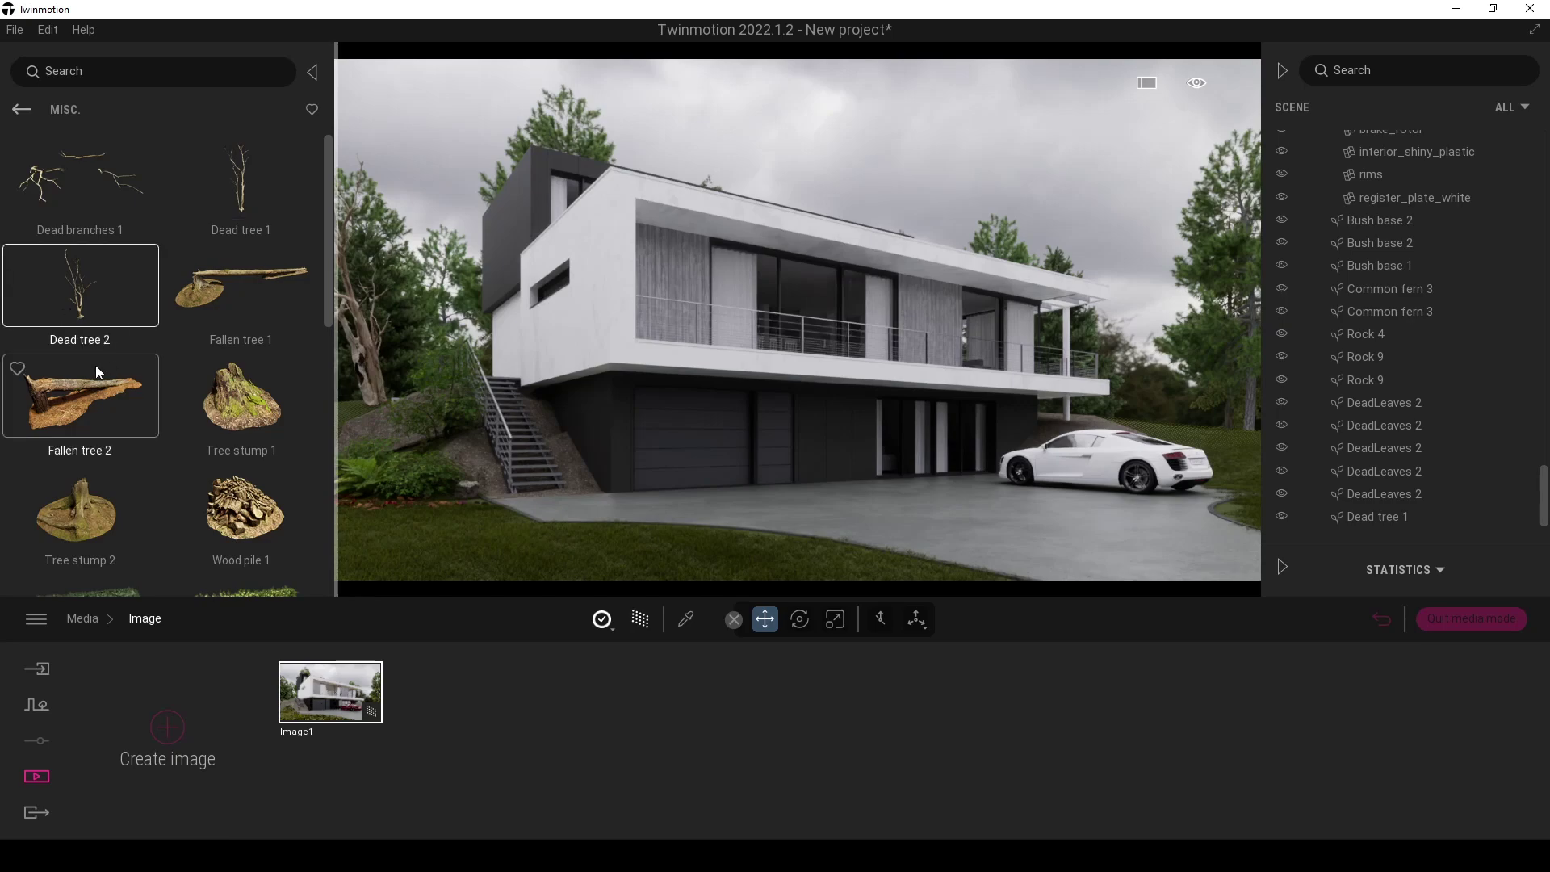
mouse_move(74, 326)
left_mouse_down()
mouse_move(1201, 516)
mouse_move(1103, 491)
left_mouse_up()
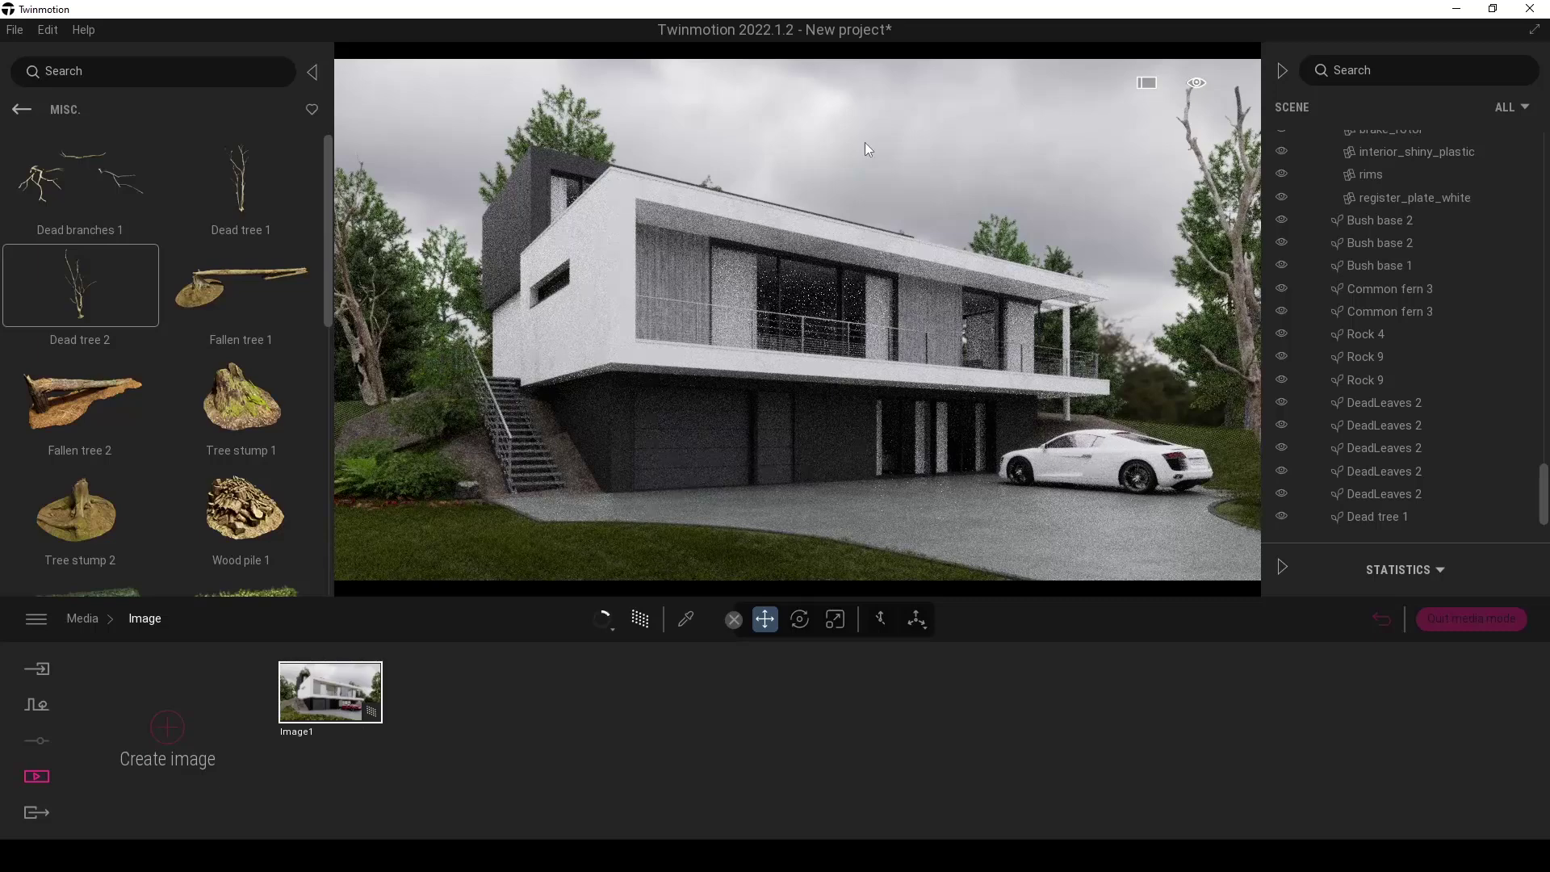
- Scale down Dead tree 1 on the earth mound and return to the move tool
left_click(359, 329)
left_click(835, 624)
left_click_drag(362, 349, 371, 414)
left_click(764, 619)
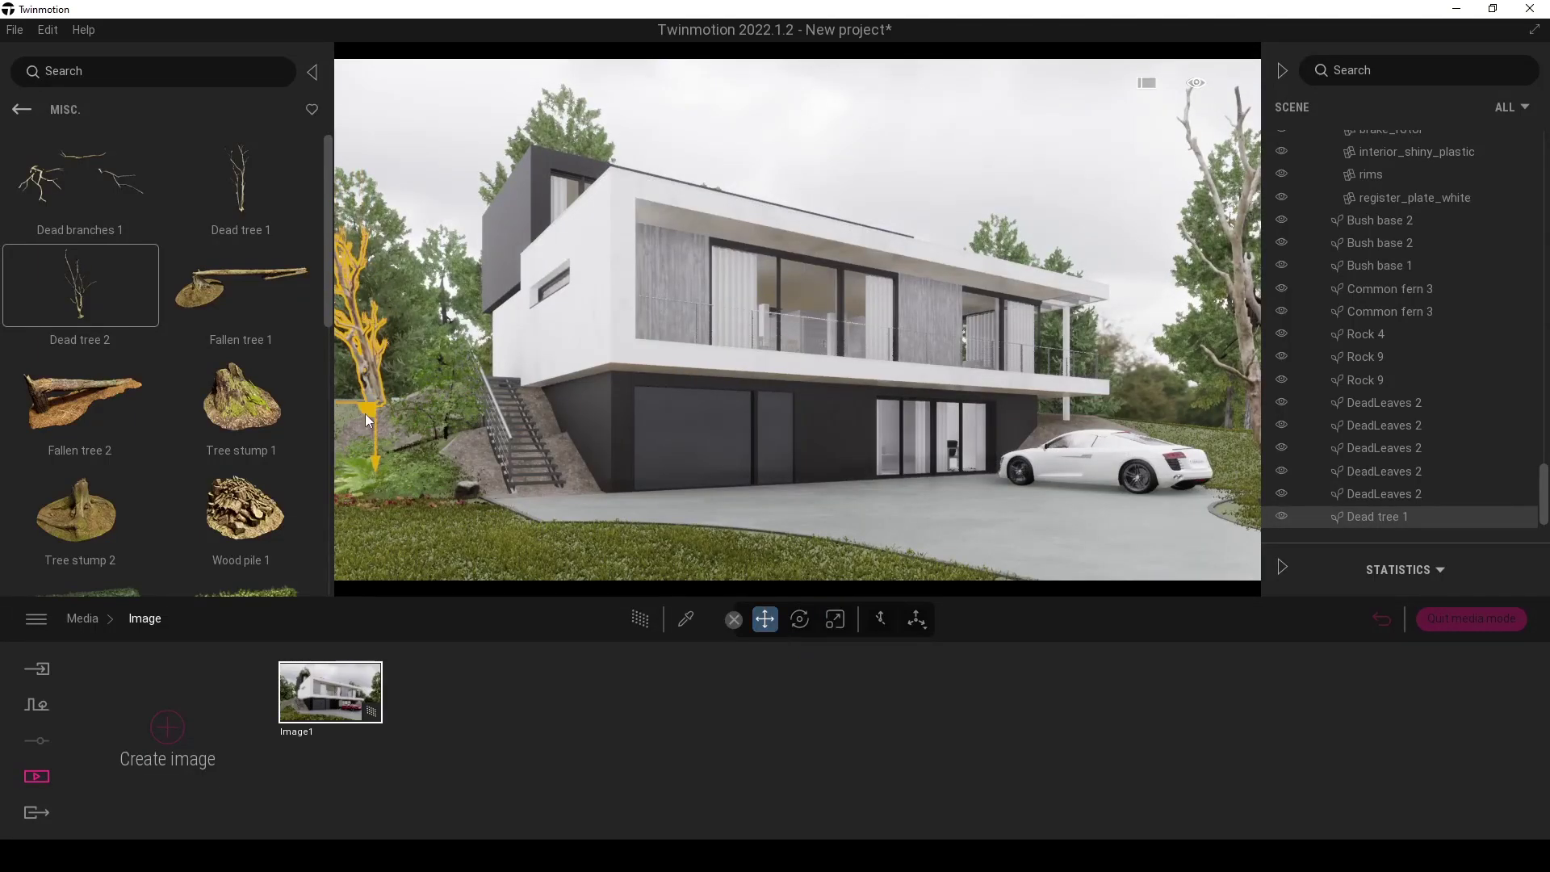
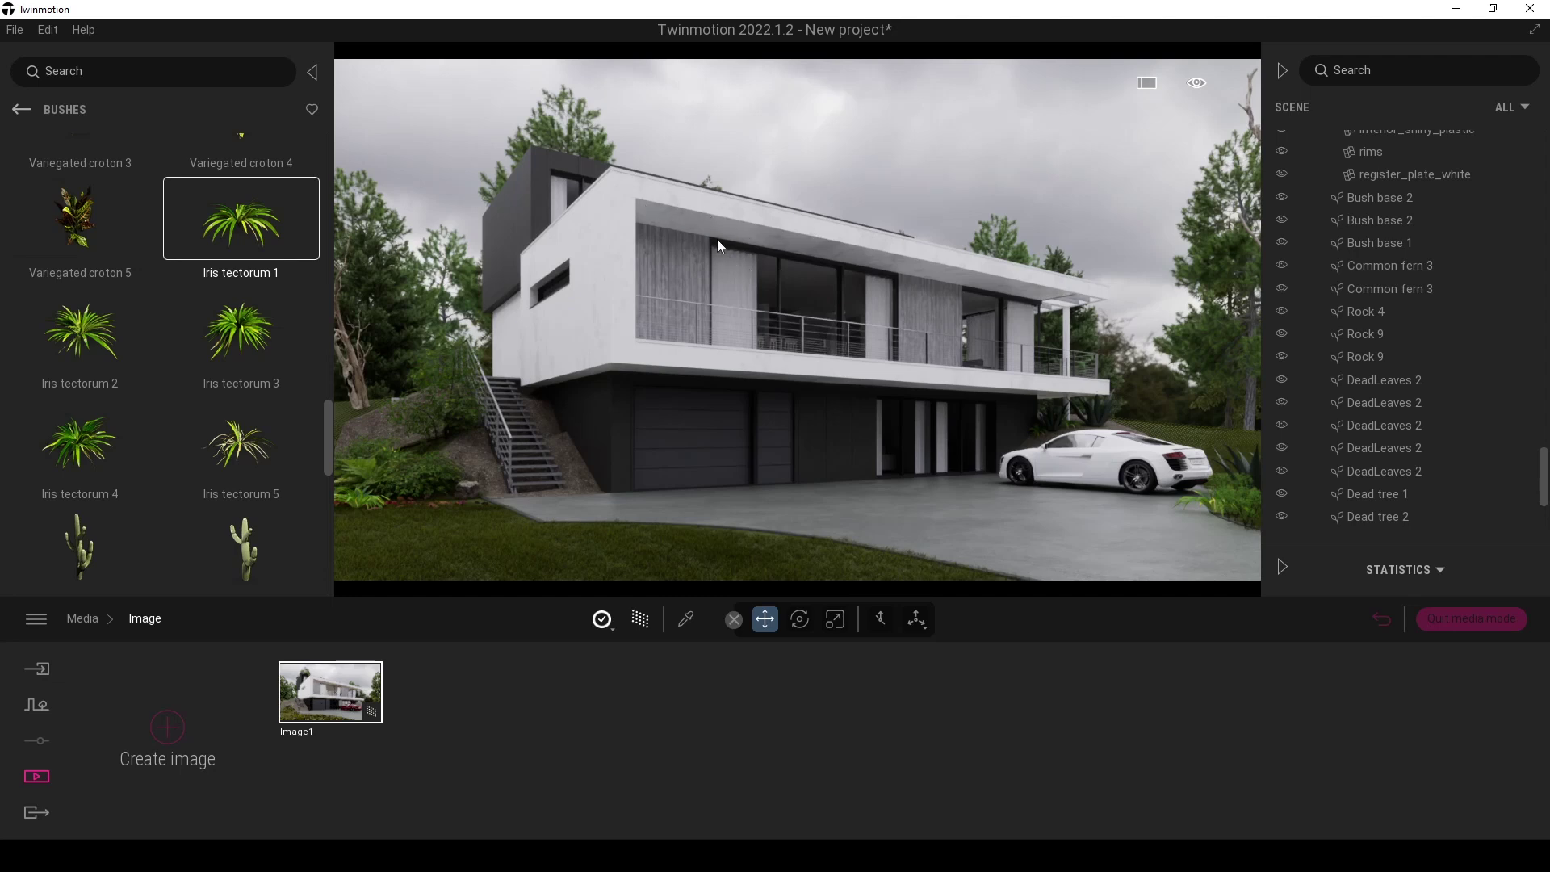
- Import the geometry file spot.skp with Collapse by material, Fix UVs/texture and automatic unit conversion
left_click(33, 707)
left_click(29, 671)
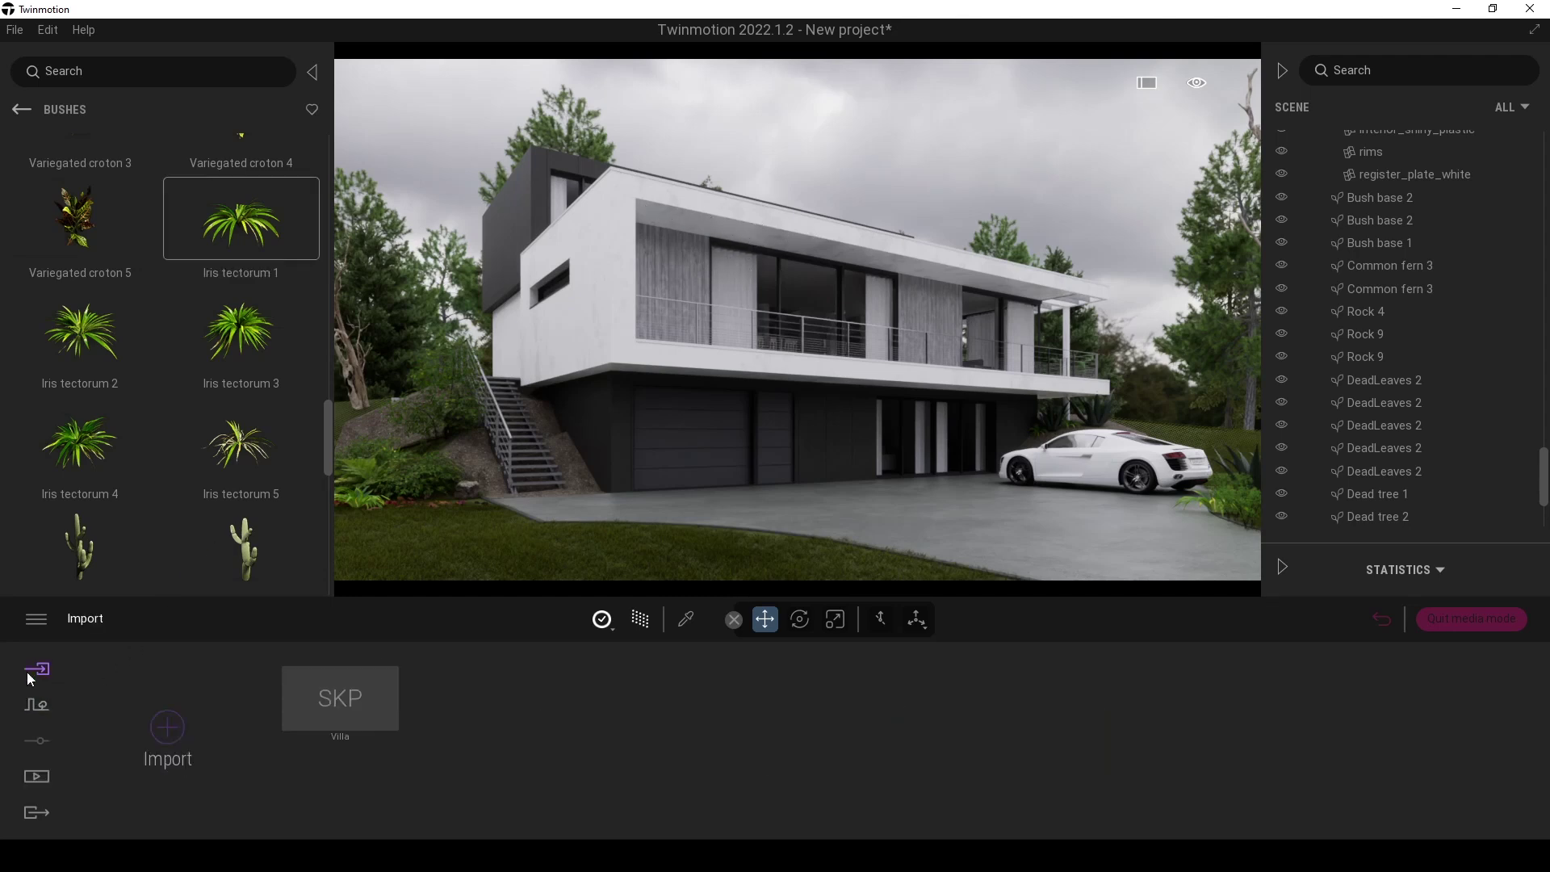
left_click(164, 731)
left_click(857, 403)
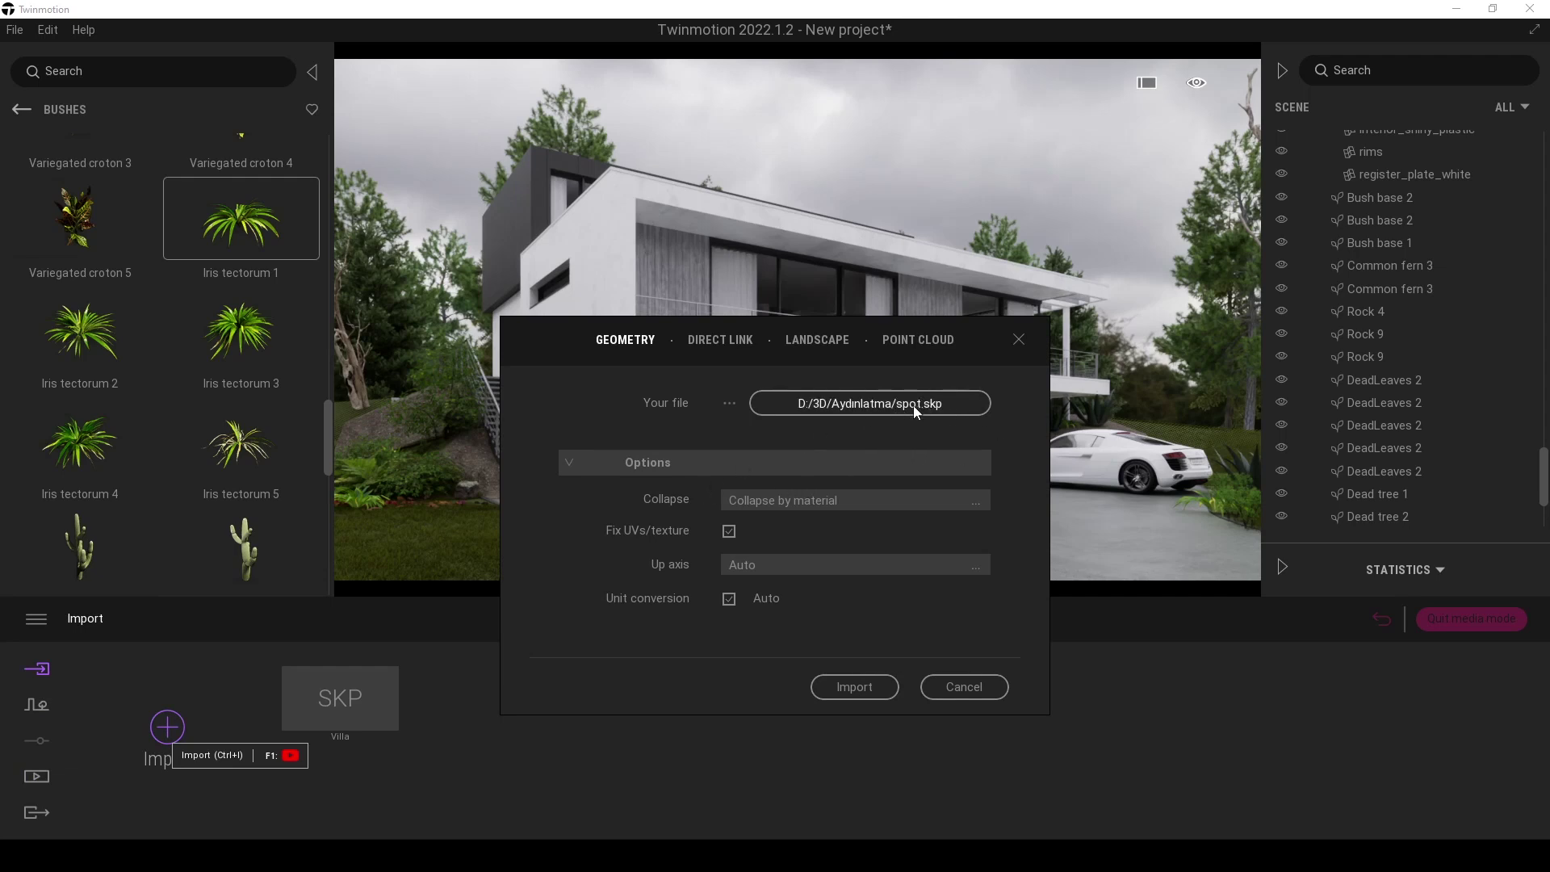
left_click(856, 691)
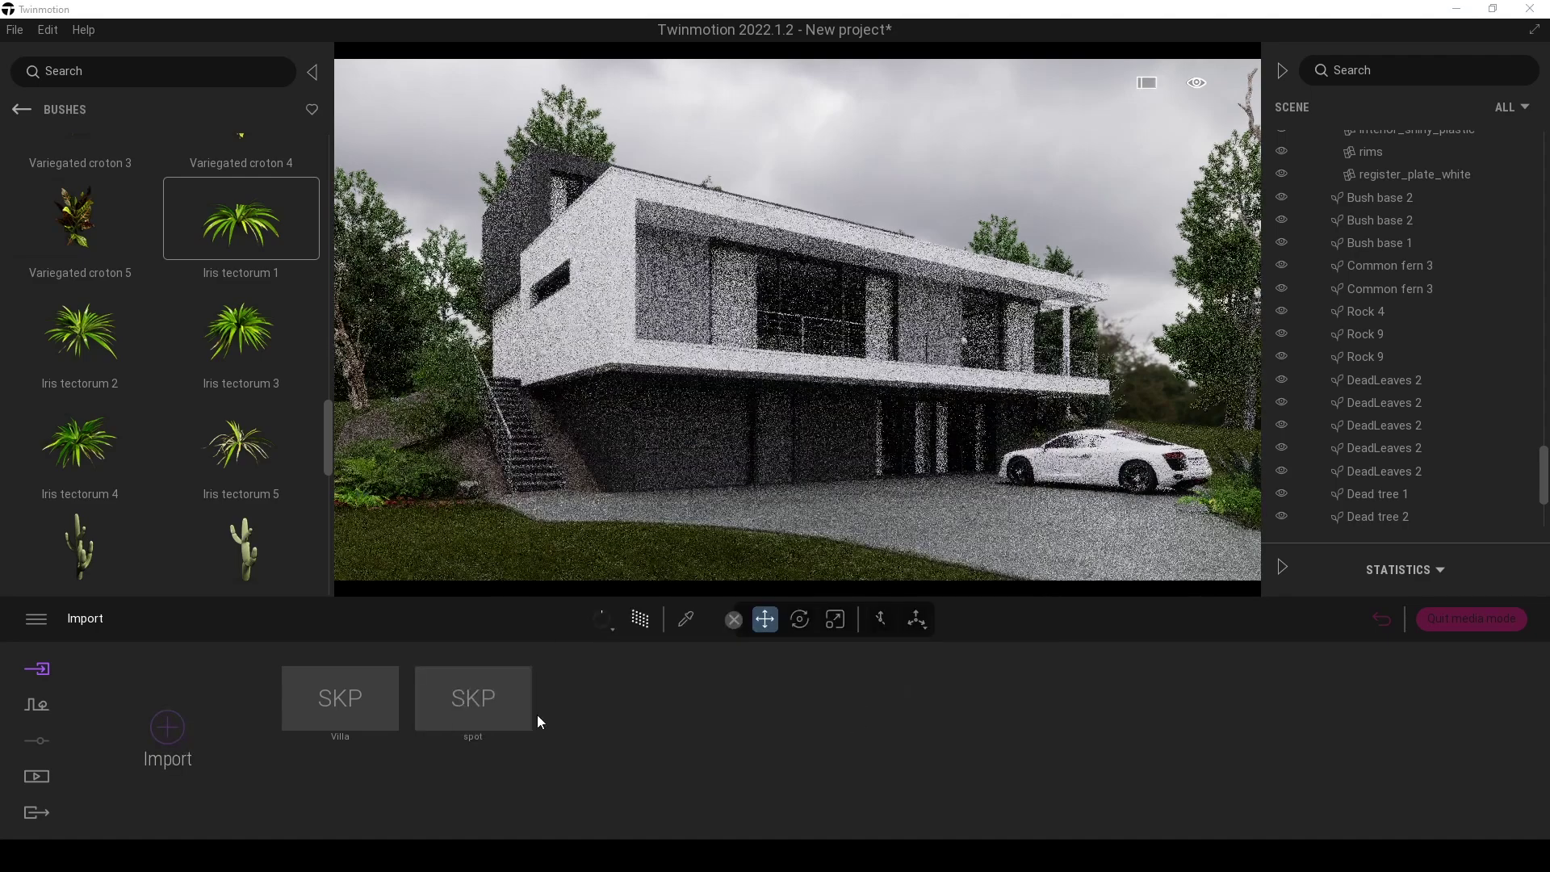
- Move the imported spot fixture across to the villa and raise it to just below the upper balcony ceiling
left_click(478, 714)
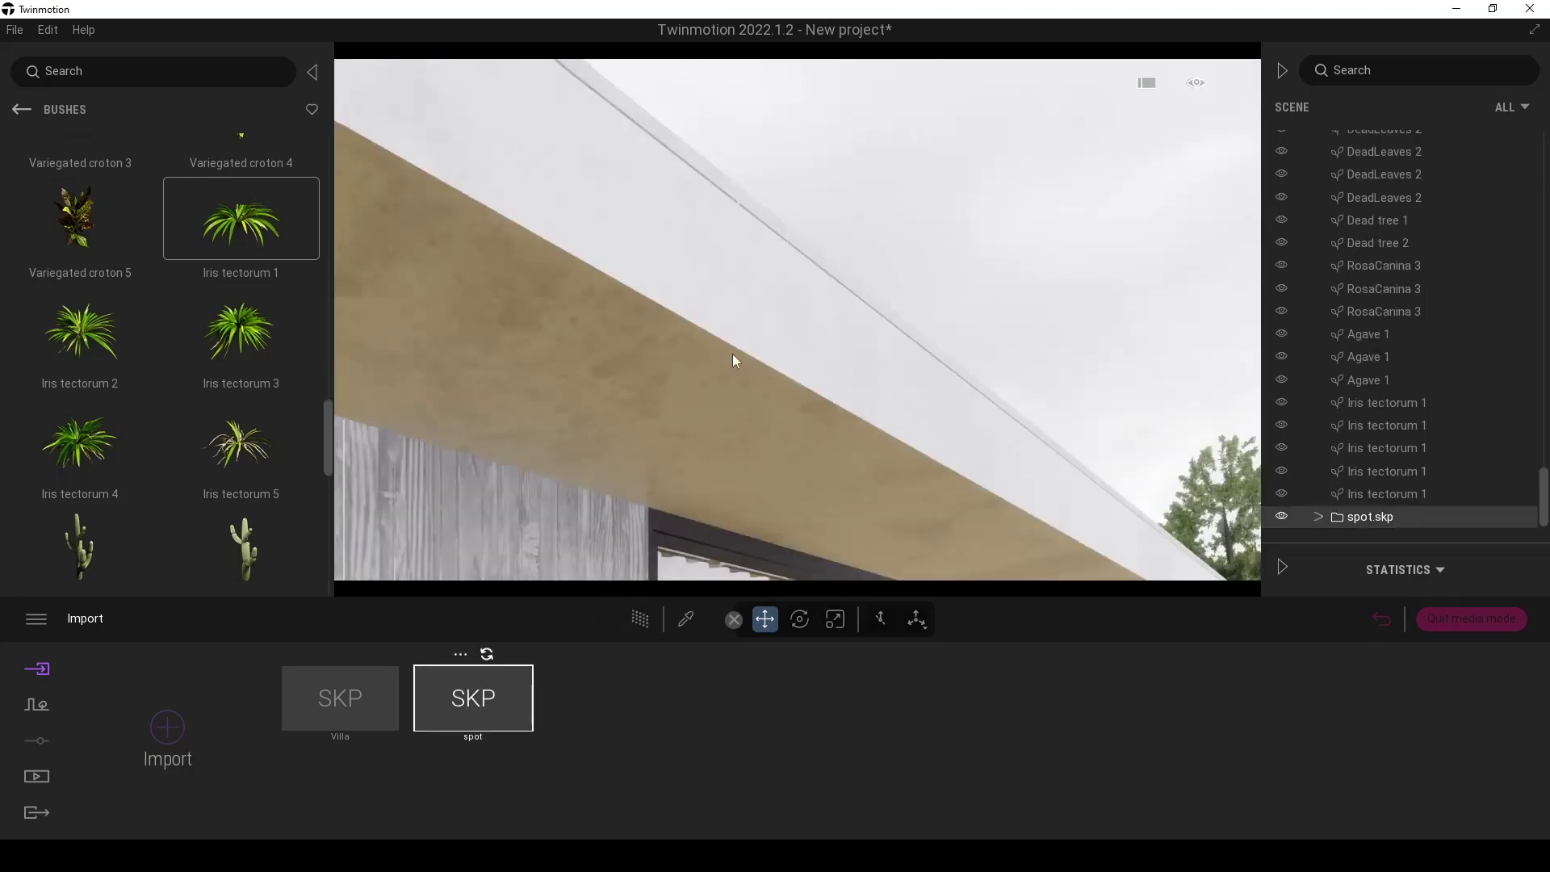
right_click_drag(734, 353, 733, 404)
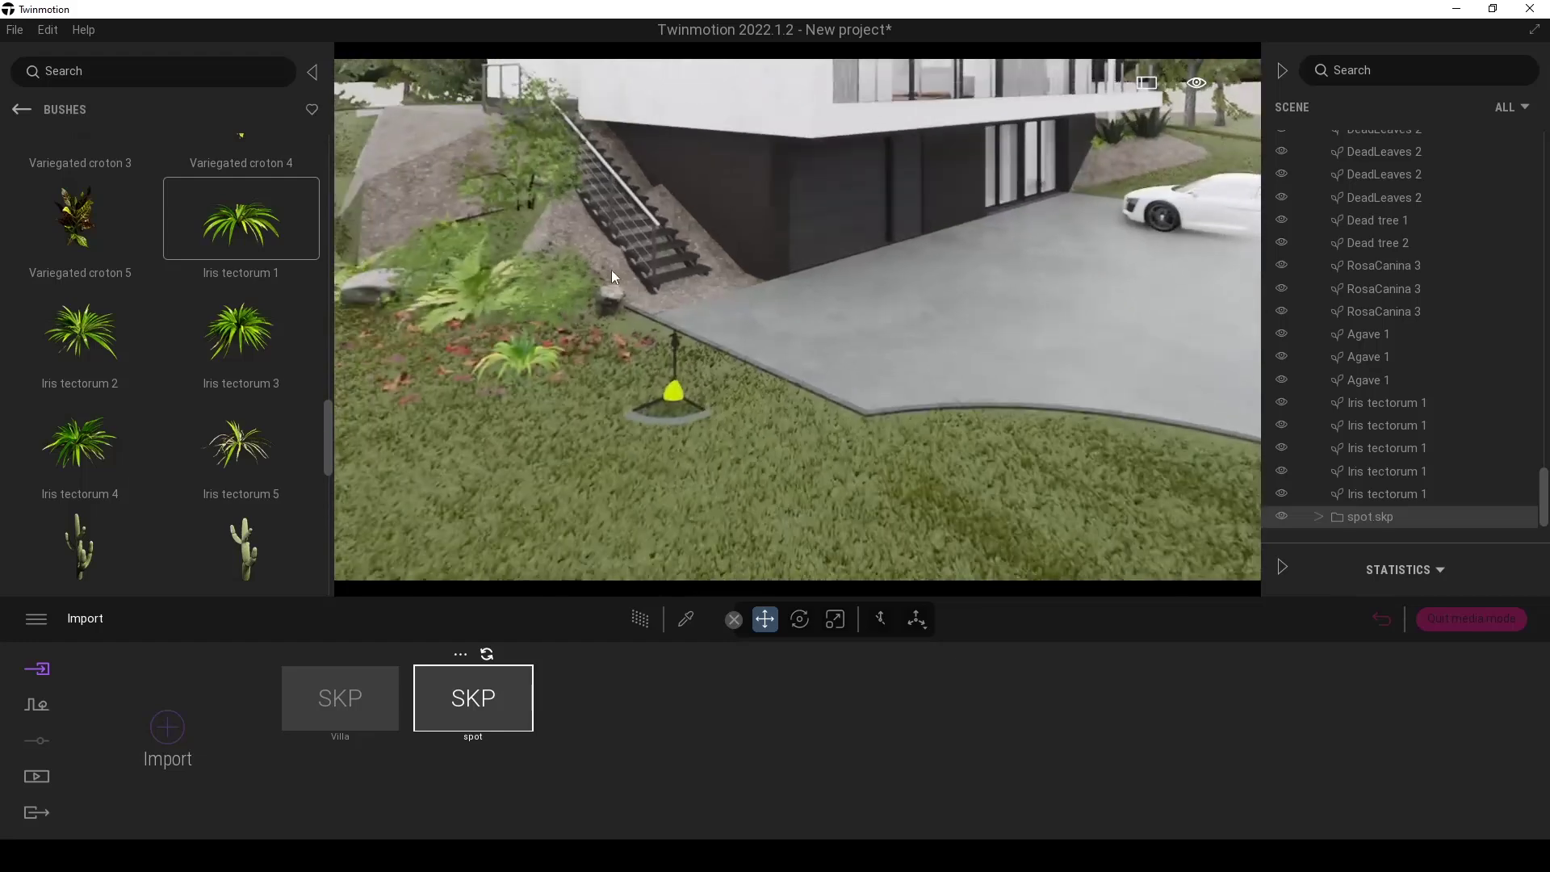
left_click_drag(855, 429, 996, 292)
right_click_drag(996, 291, 903, 419)
left_click_drag(862, 420, 862, 117)
right_click_drag(863, 117, 686, 396)
left_click_drag(711, 393, 711, 166)
right_click_drag(711, 165, 807, 275)
left_click_drag(823, 299, 822, 299)
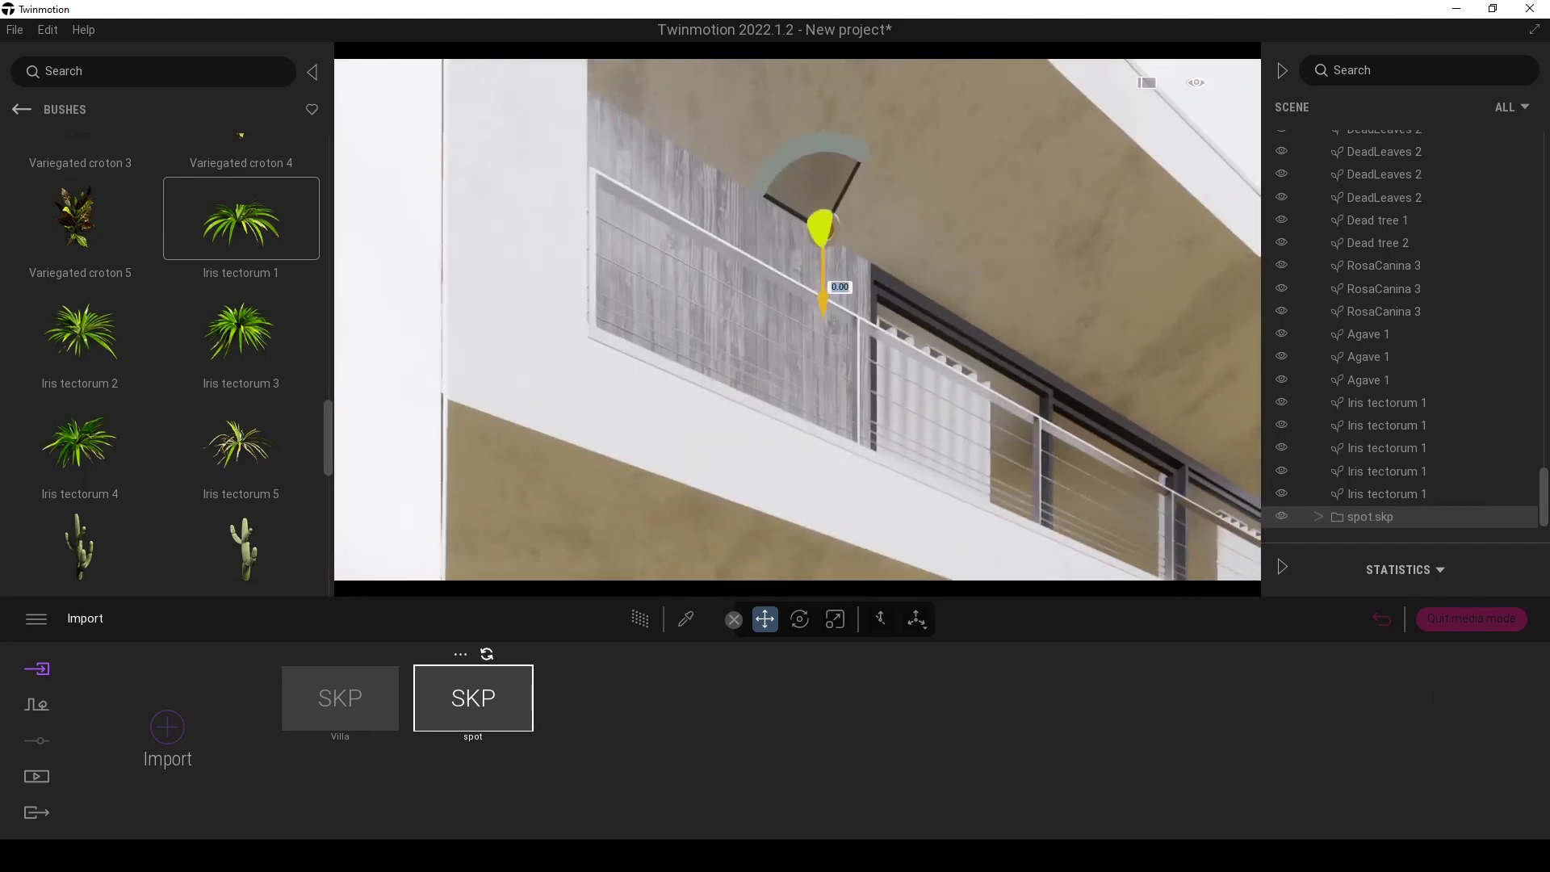
- Quit media mode and set the spot fixture against the balcony ceiling in front of the wood cladding
left_click(1503, 612)
right_click_drag(1002, 216, 768, 507)
left_click_drag(754, 497, 763, 297)
right_click_drag(854, 300, 721, 236)
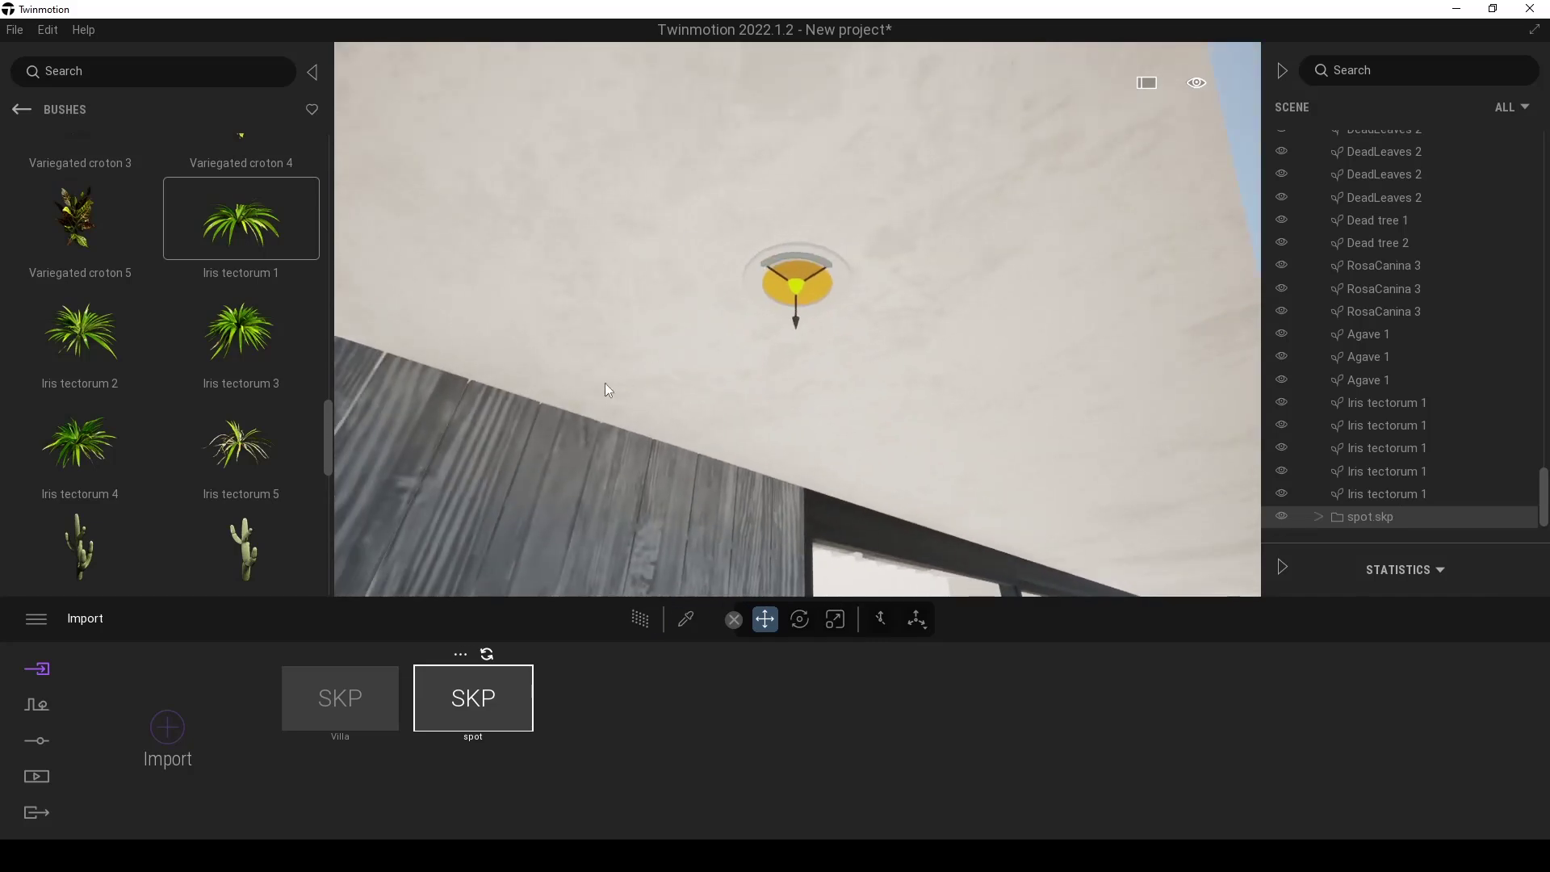
- Apply the Neon 02 material to the round lens of the spot fixture
left_click(21, 109)
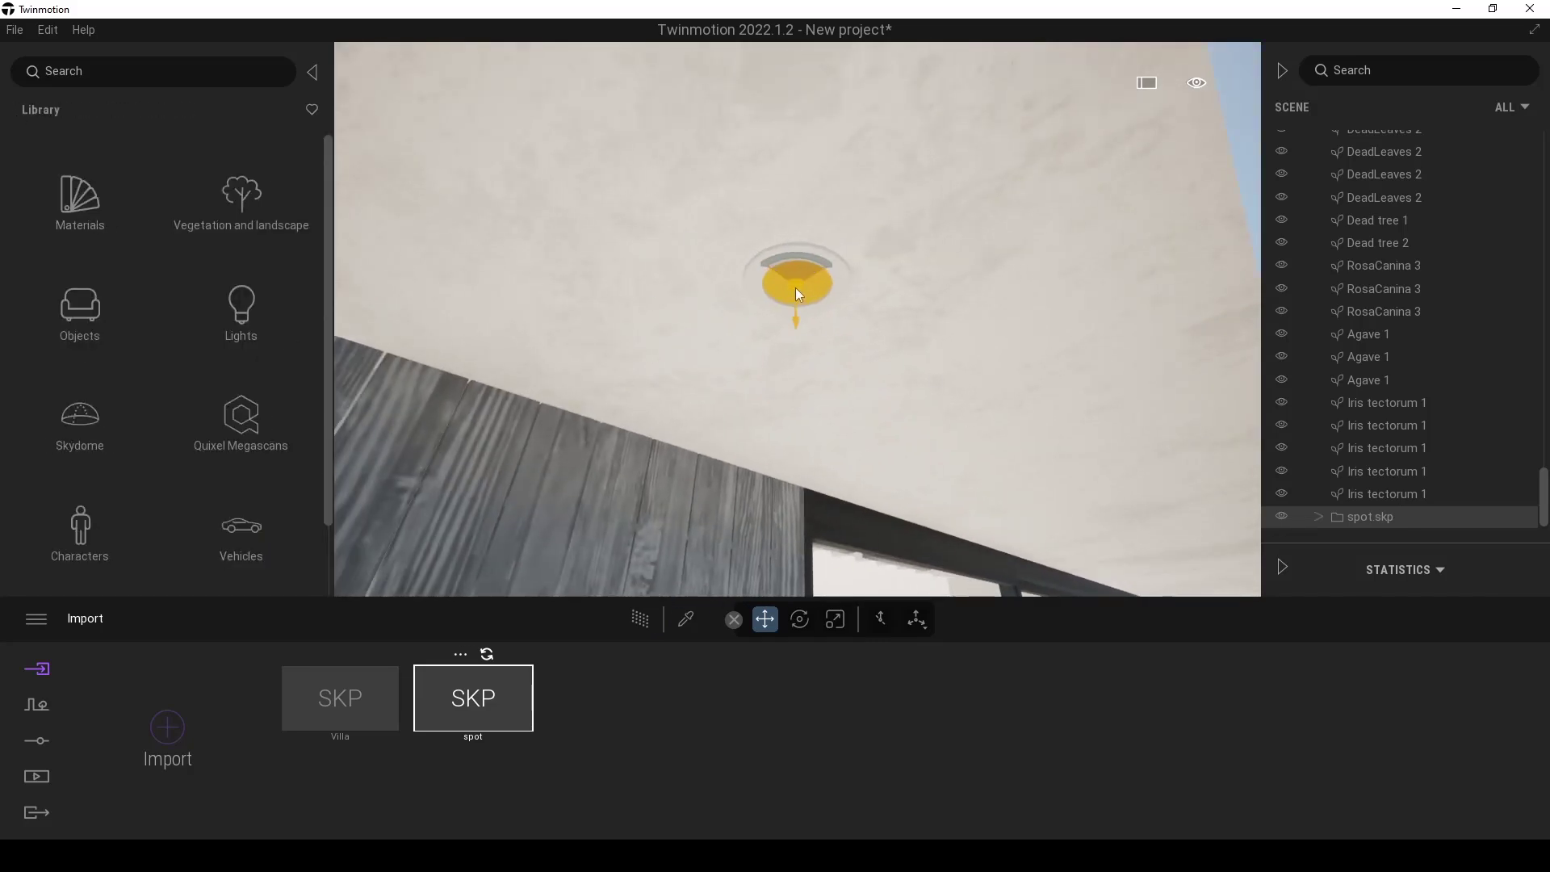
left_click_drag(327, 269, 314, 467)
scroll(313, 468, "up", 5)
left_click(114, 206)
left_click_drag(325, 194, 321, 404)
left_click(102, 464)
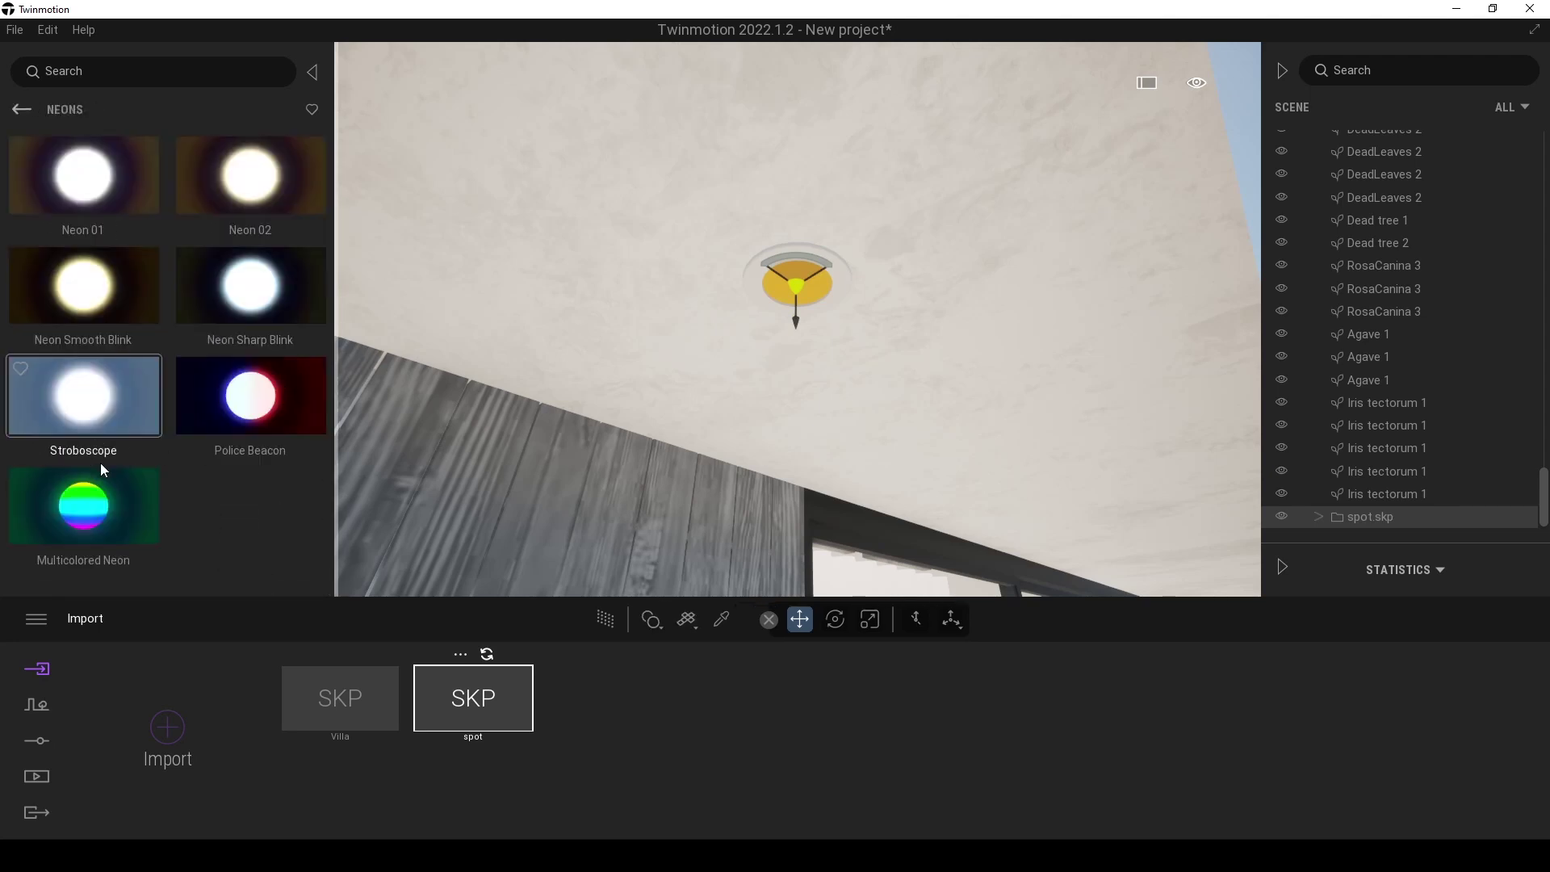
left_click_drag(245, 182, 795, 291)
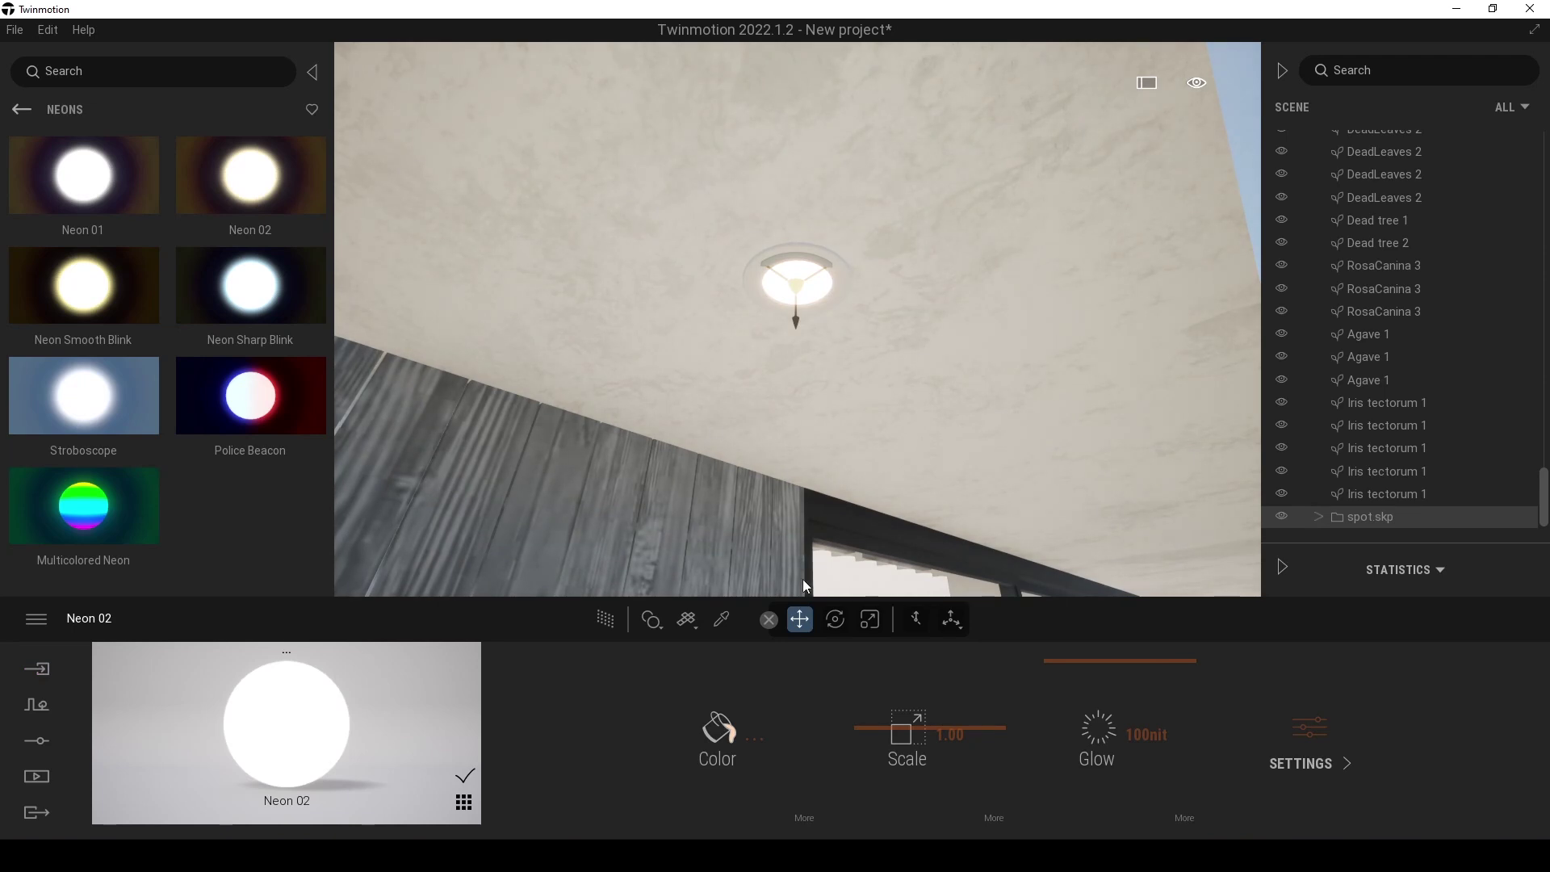
- Turn Metalness on for the fixture's Spot ring material and set its Reflection to 78%
left_click(721, 618)
left_click(790, 379)
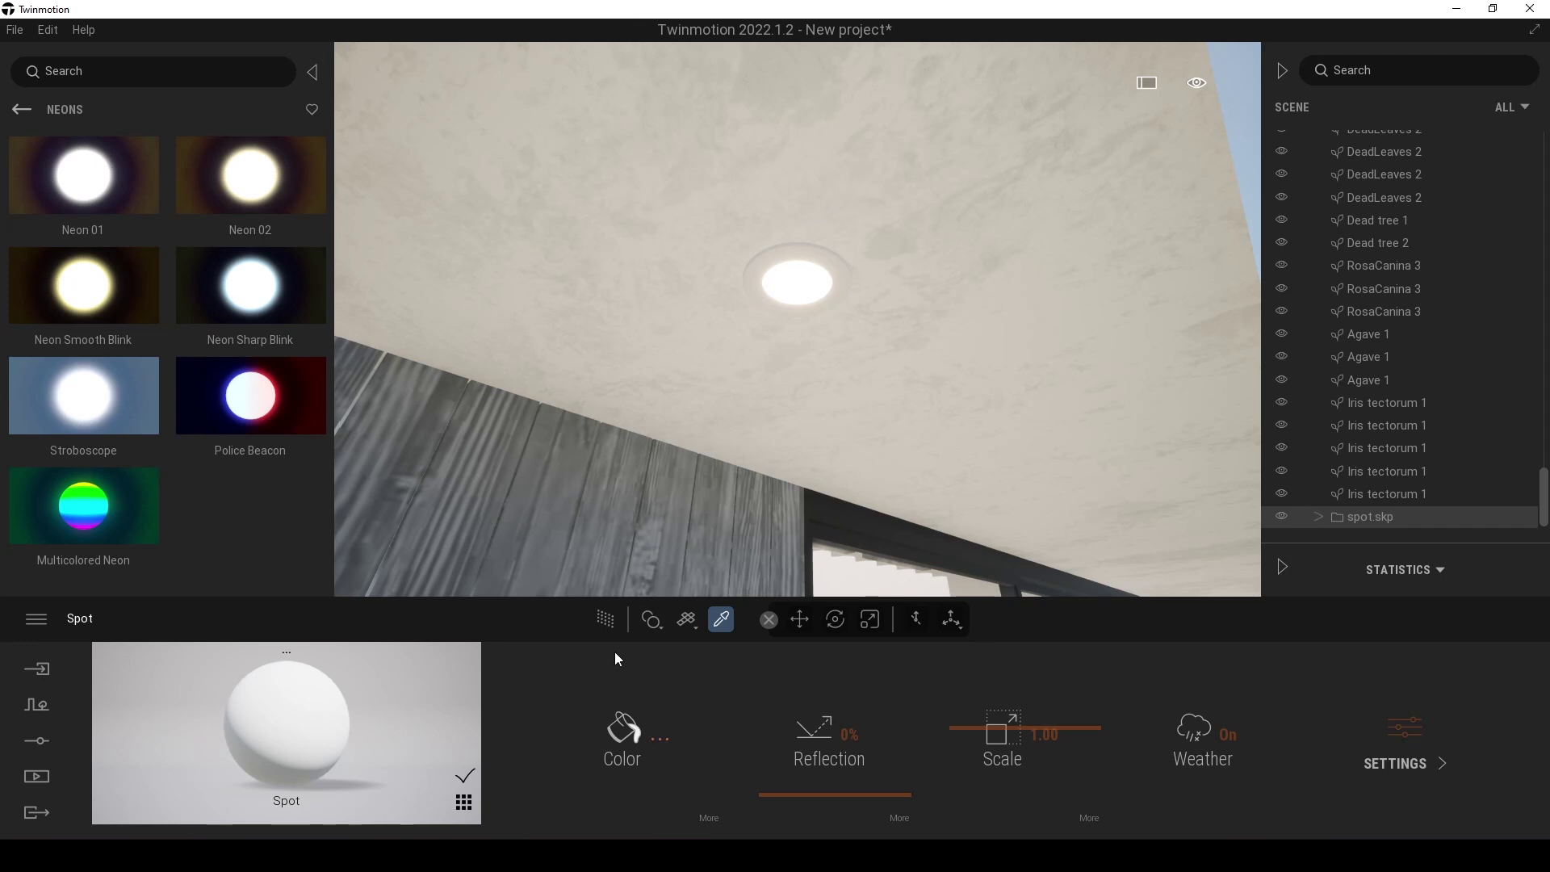
left_click(1406, 735)
left_click(1032, 741)
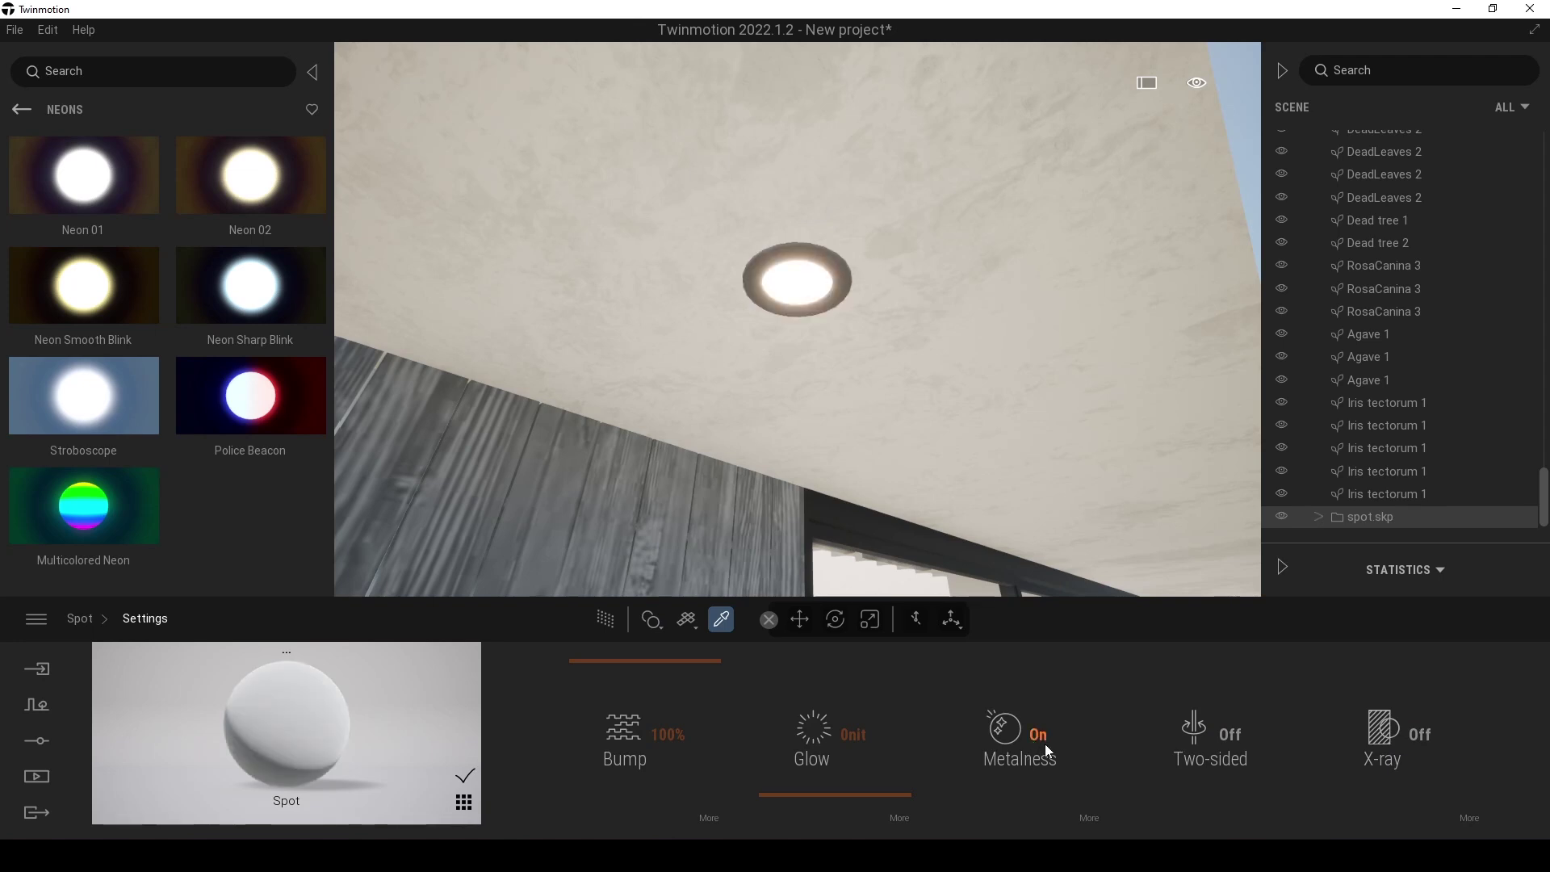
left_click(80, 619)
left_click_drag(789, 799, 816, 690)
- Examine the finished spot fixture in the balcony ceiling from farther away, with nothing selected
key("s")
mouse_move(875, 419)
right_mouse_down()
mouse_move(872, 533)
mouse_move(872, 422)
right_mouse_up()
key("s")
key("w")
key("Escape")
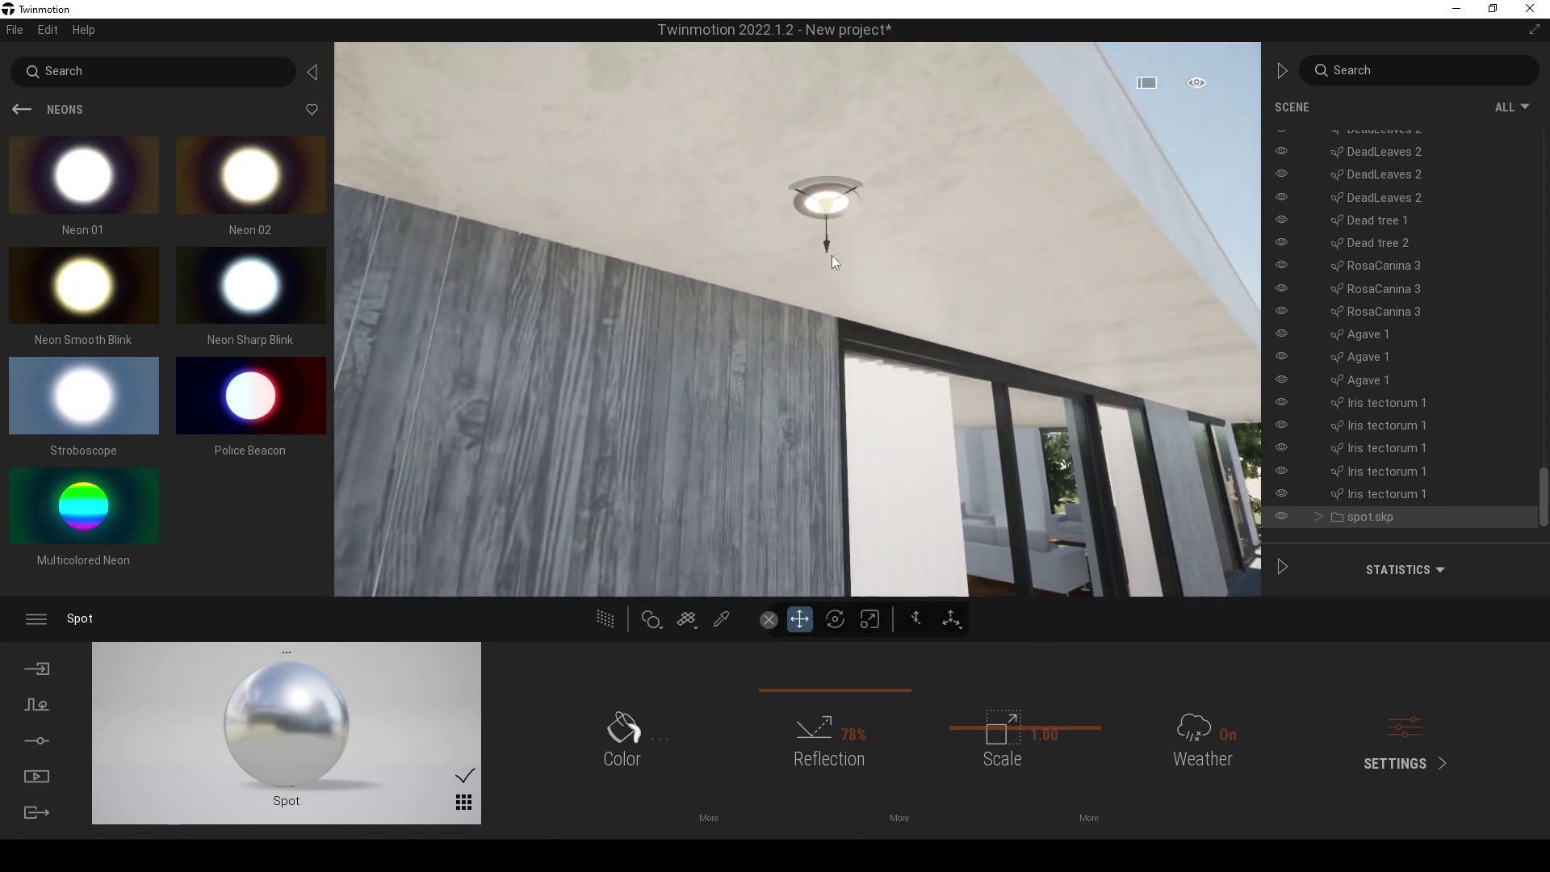
right_click_drag(868, 349, 906, 331)
key("s")
left_click(1097, 208)
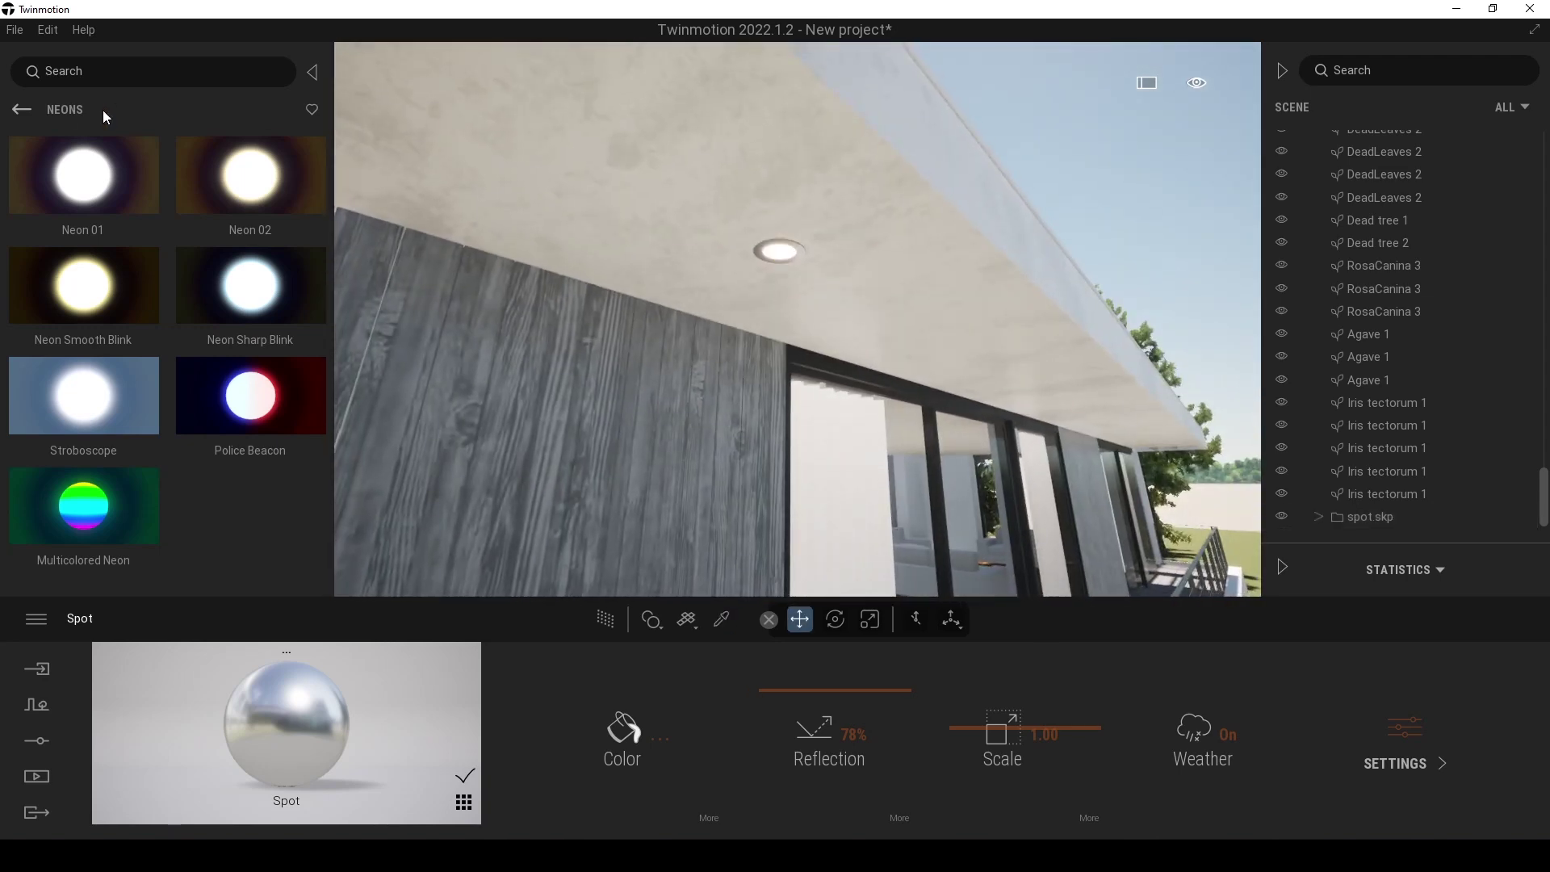
- Place an IES 04 light at the ceiling spot fixture and adjust its height to sit just below the lens
left_click(22, 111)
left_click(22, 111)
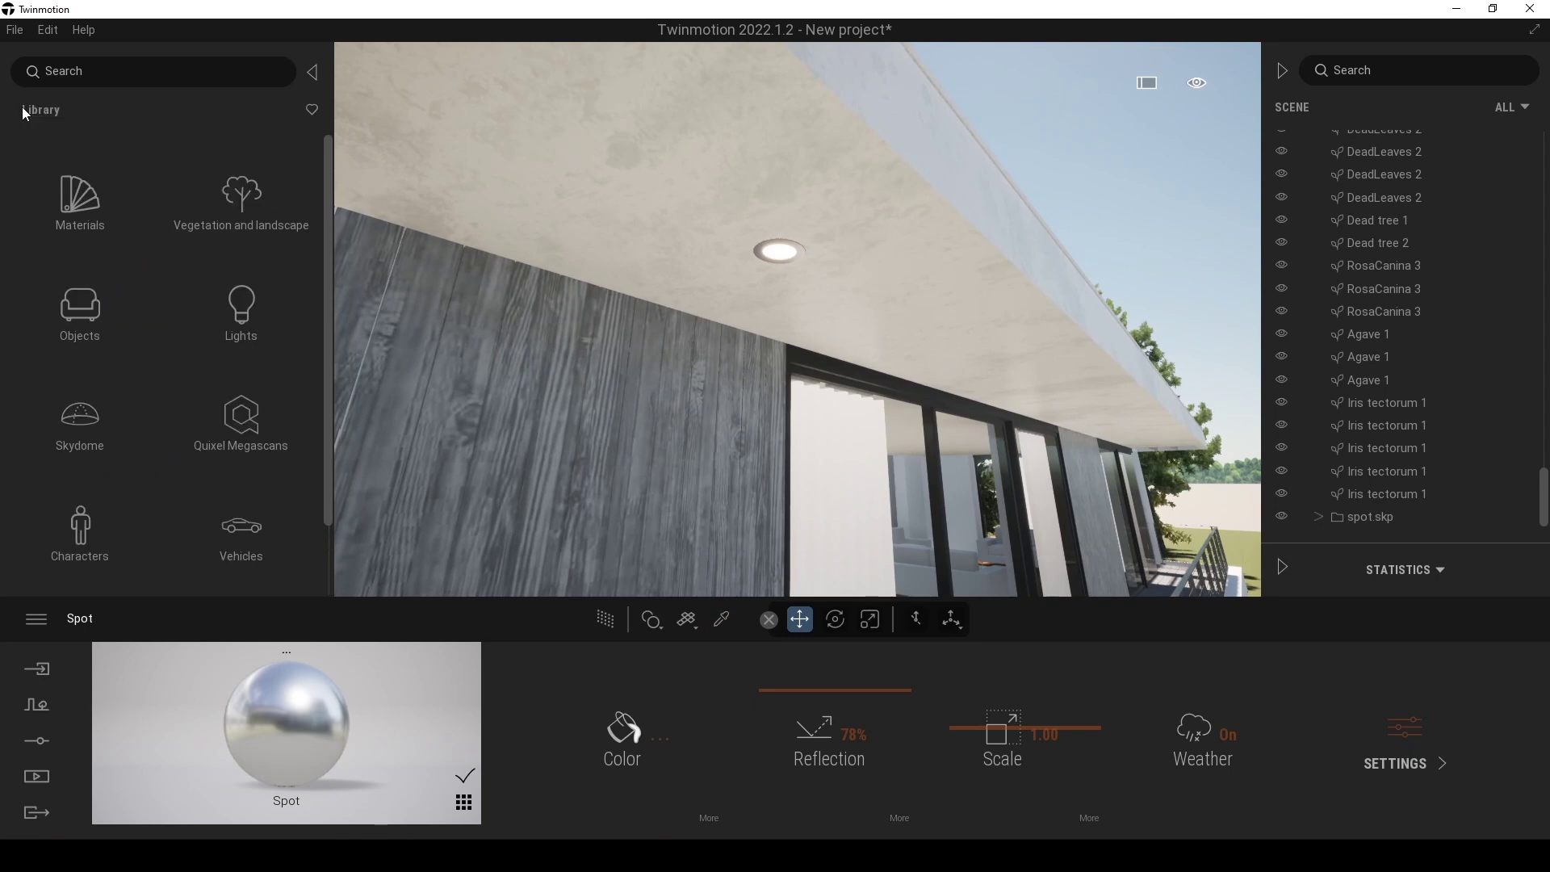
left_click(242, 314)
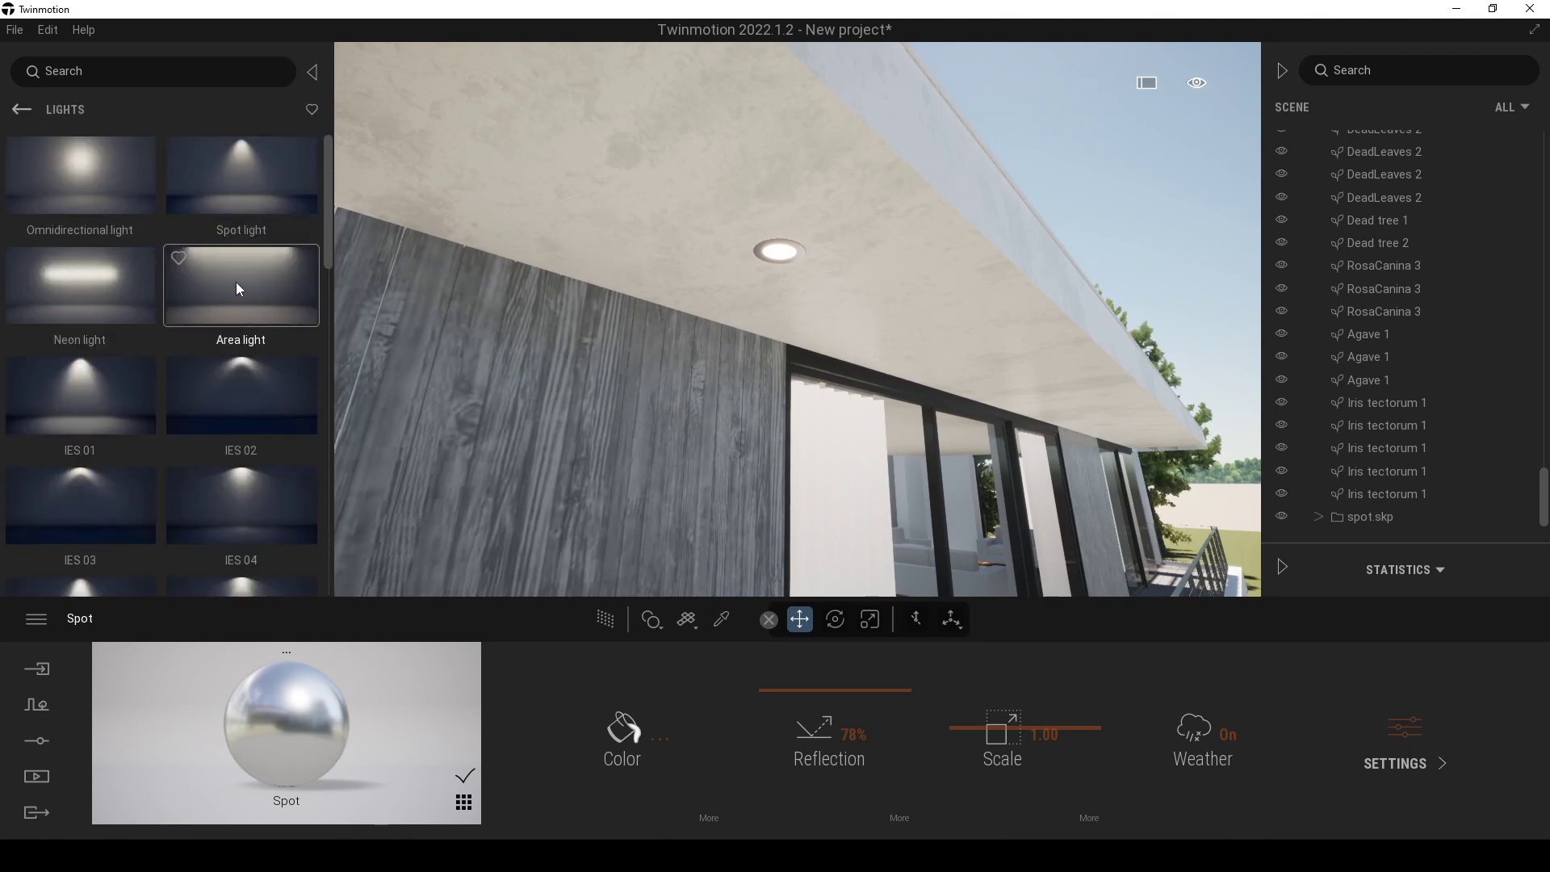
scroll(327, 234, "down", 3)
scroll(337, 269, "down", 5)
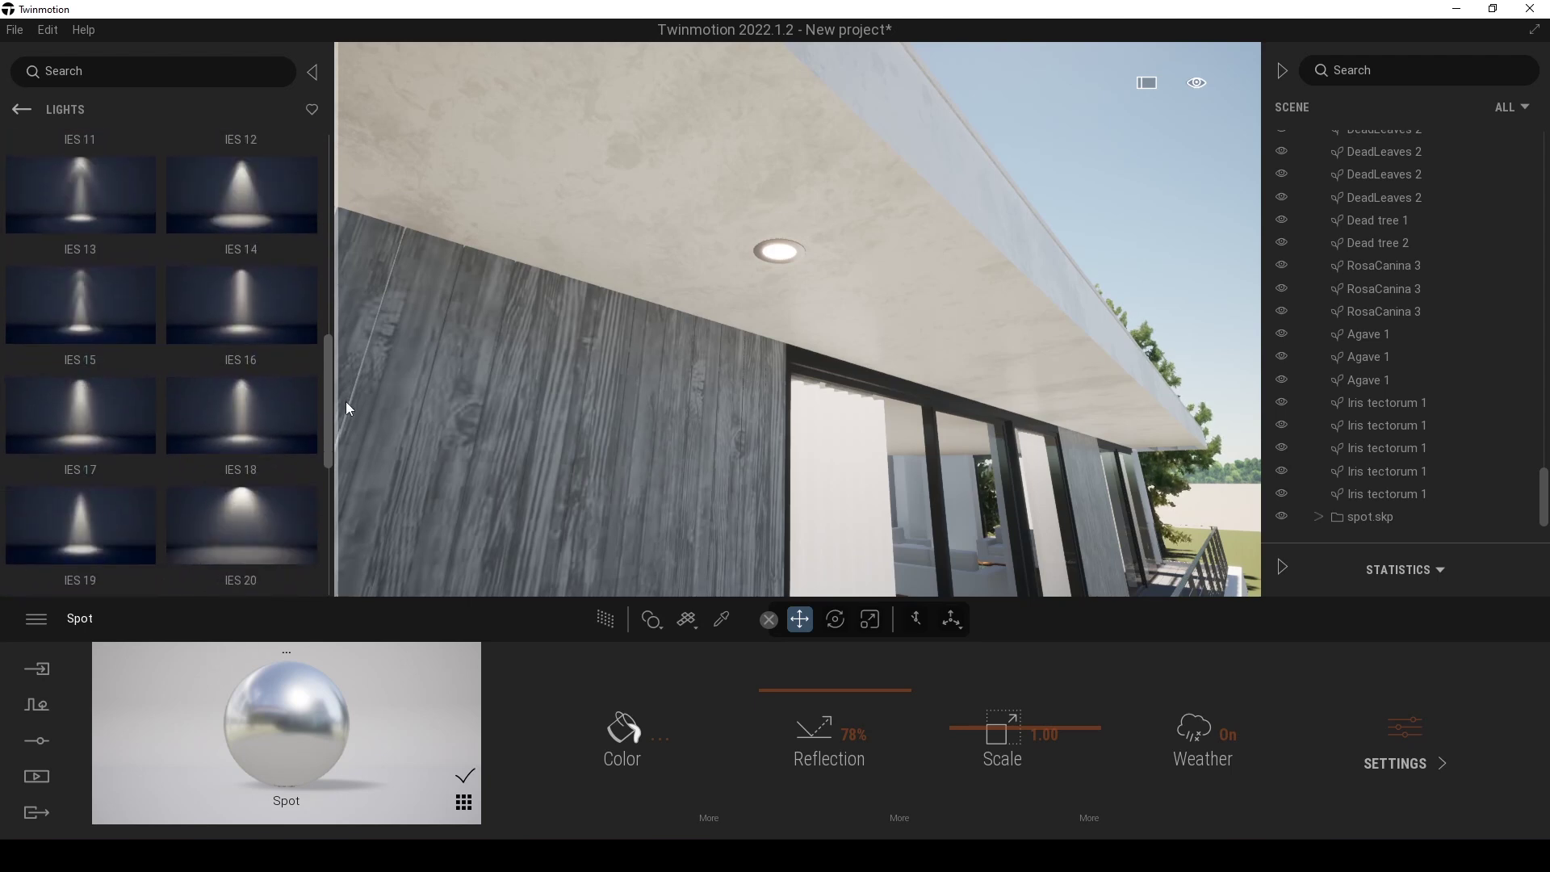
scroll(347, 406, "down", 4)
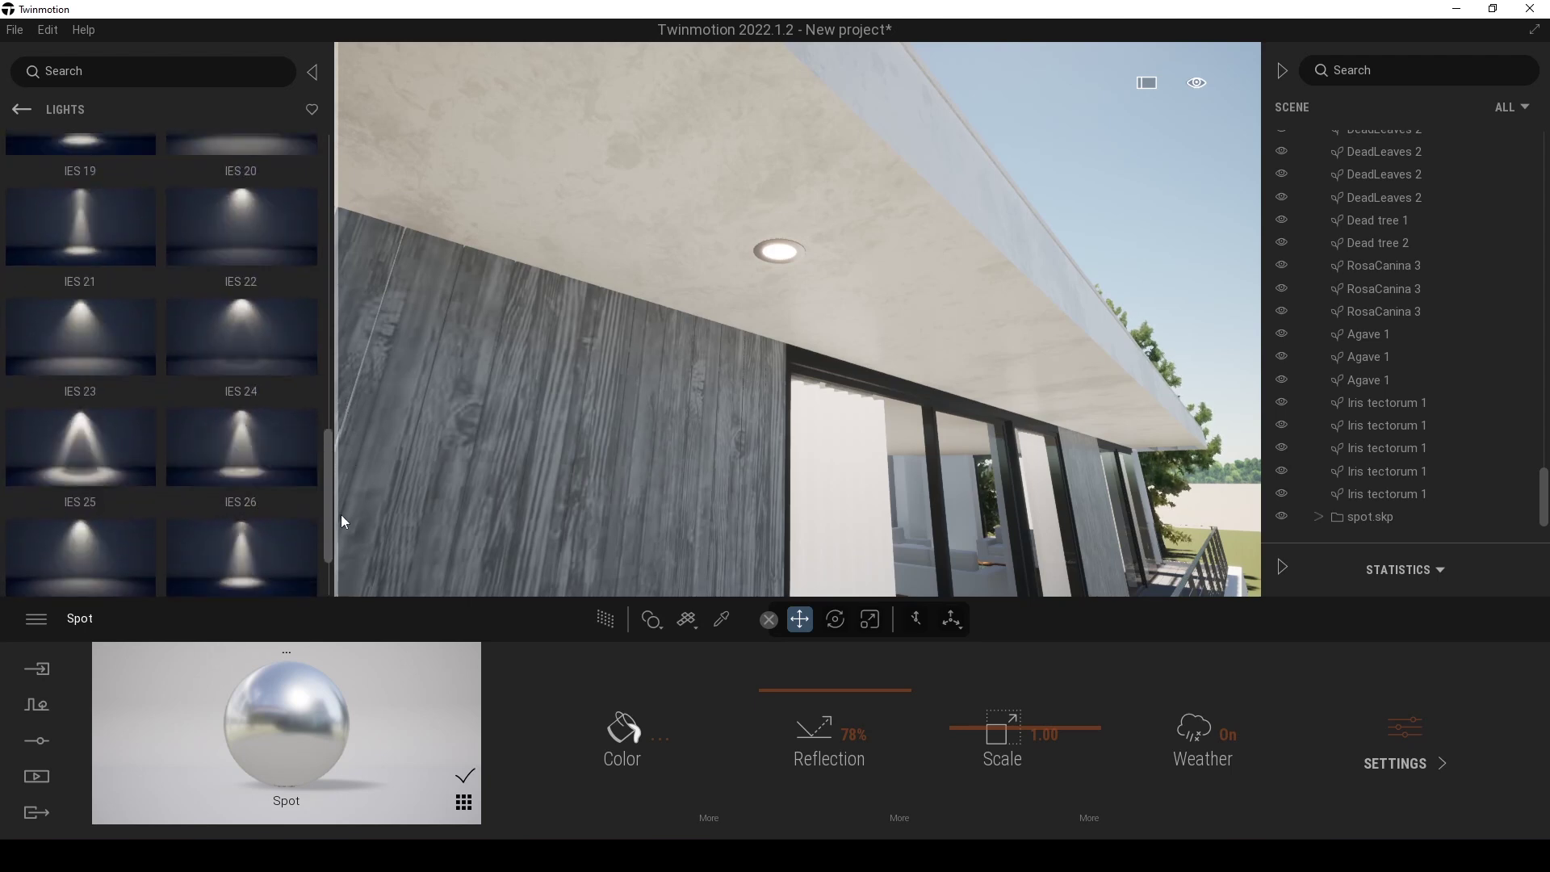
scroll(329, 485, "up", 4)
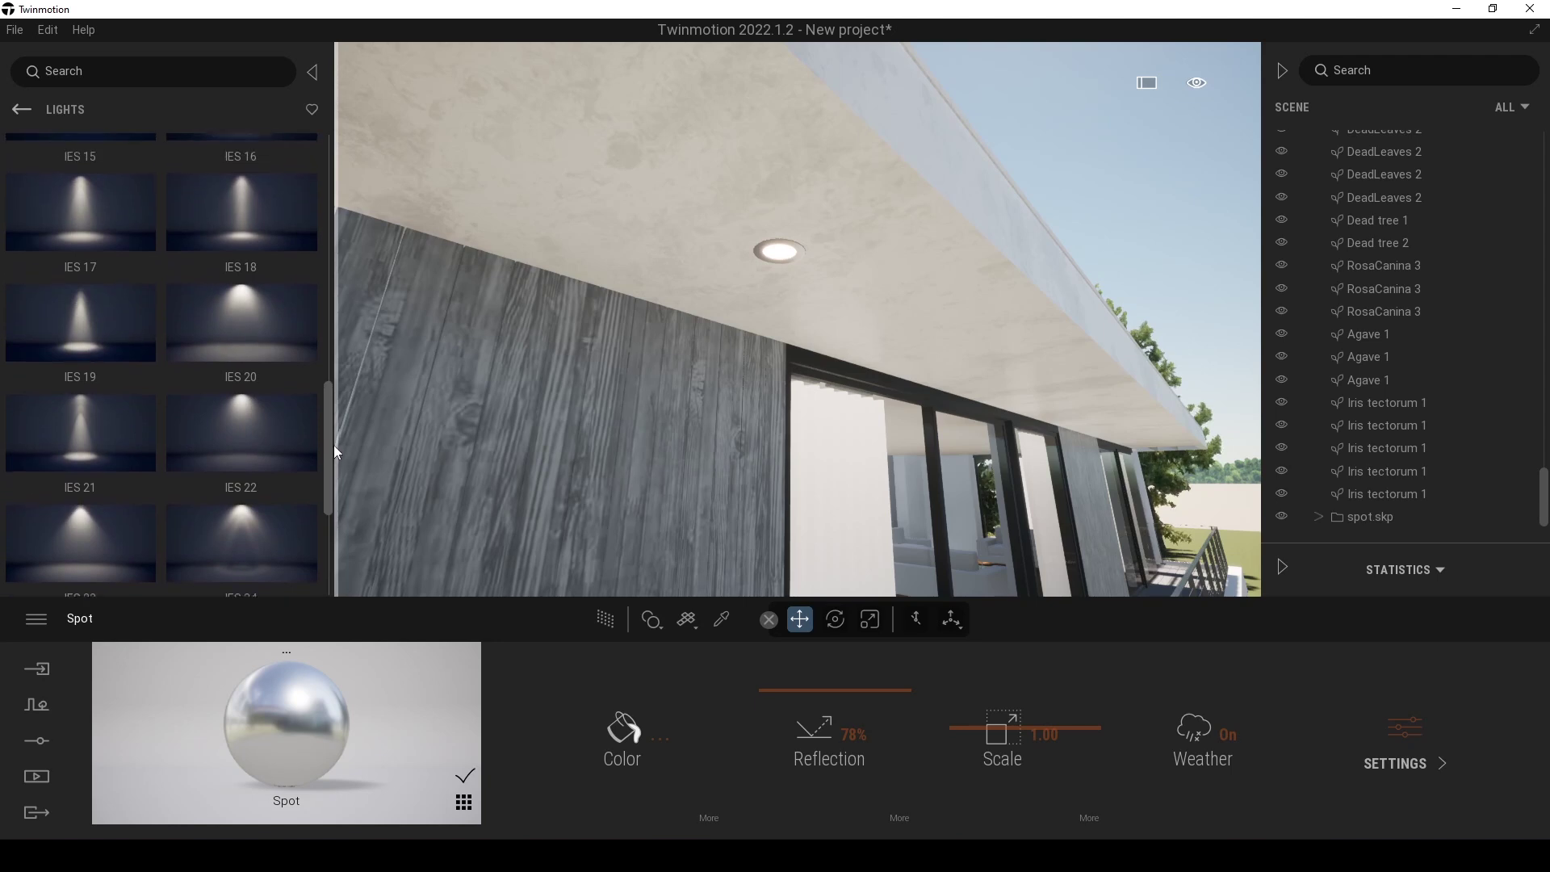
scroll(336, 440, "up", 10)
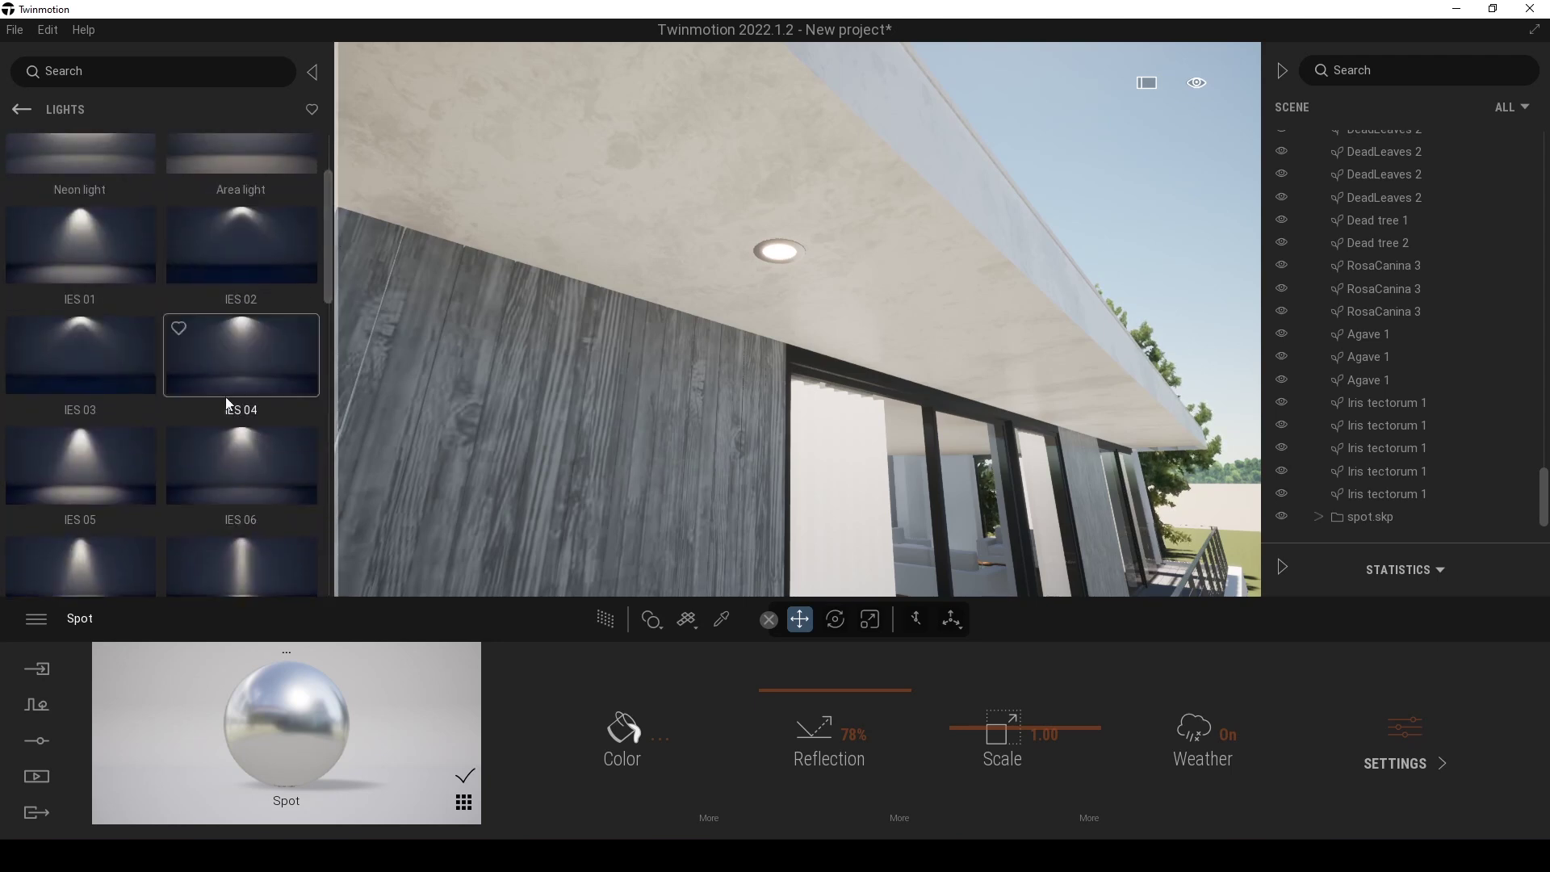
scroll(275, 420, "up", 2)
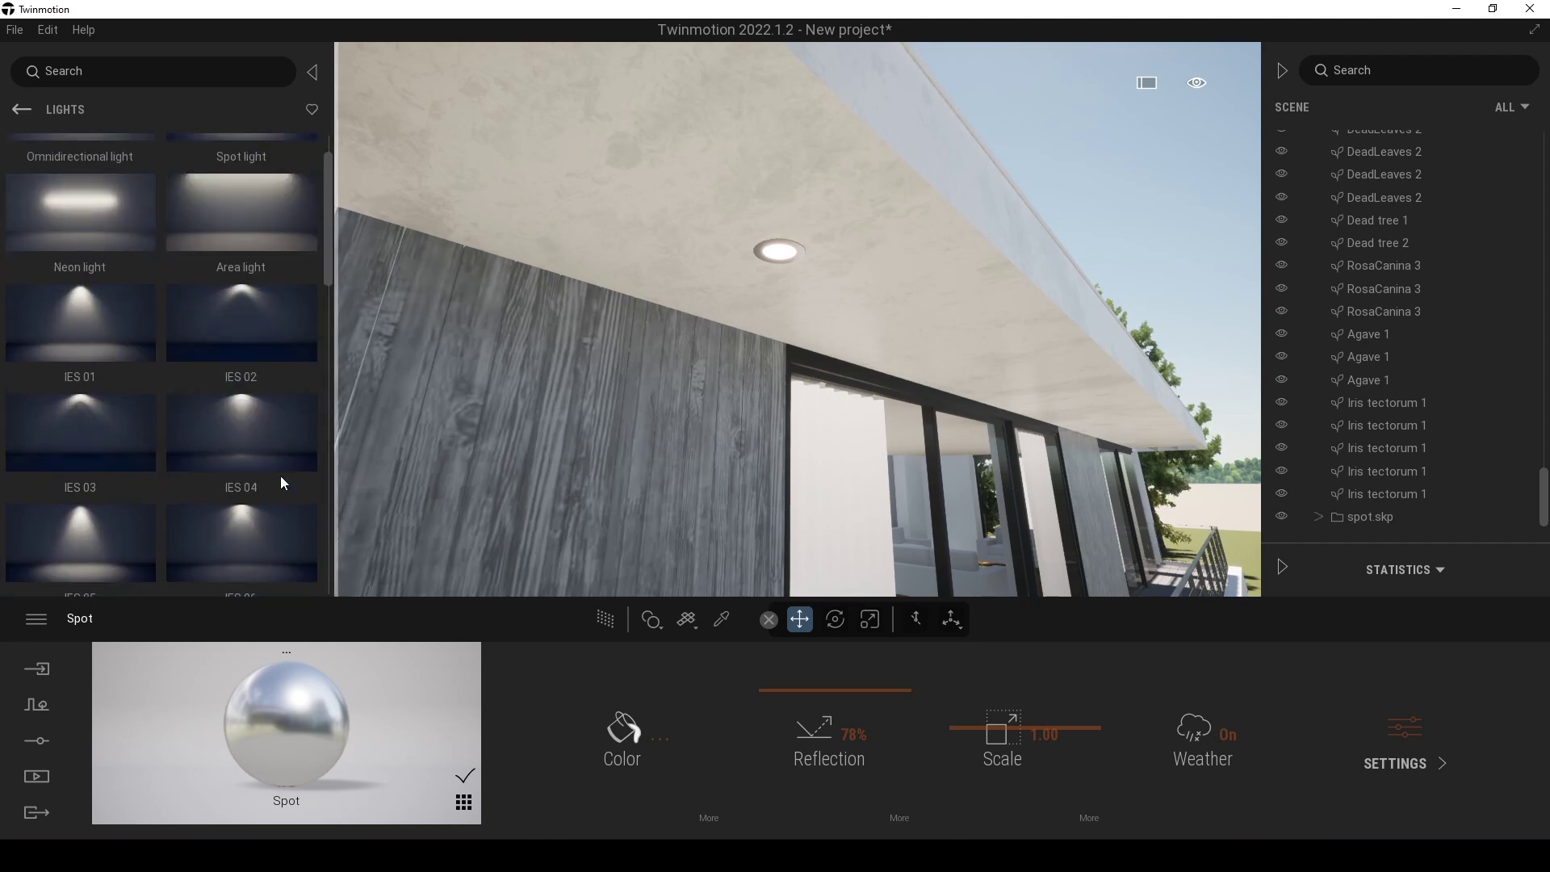
left_click_drag(287, 456, 780, 259)
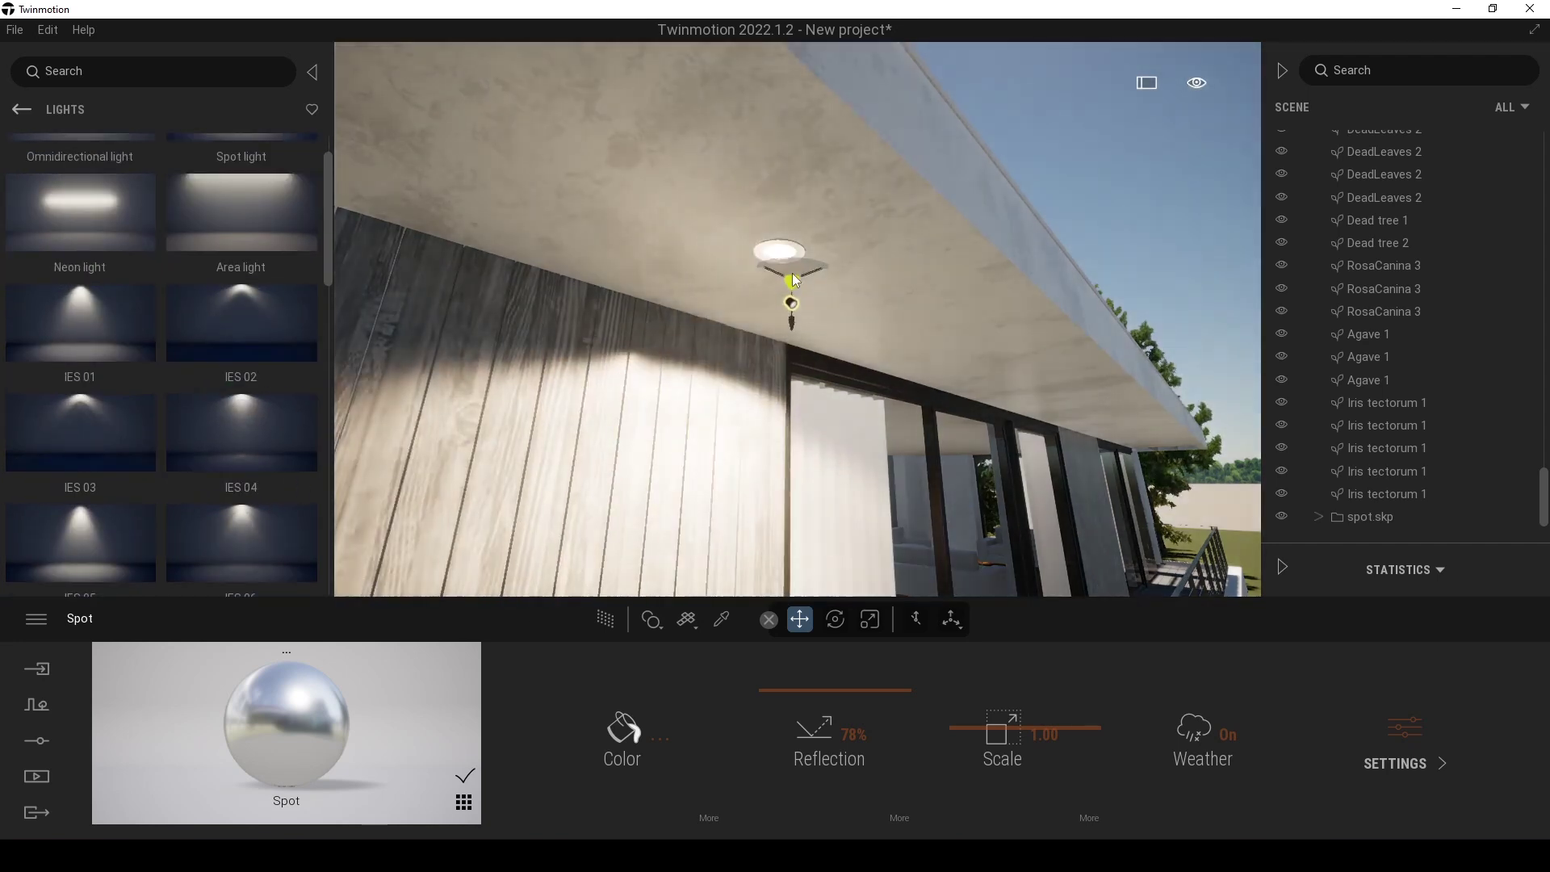
mouse_move(778, 318)
left_mouse_down()
mouse_move(782, 337)
mouse_move(779, 301)
left_mouse_up()
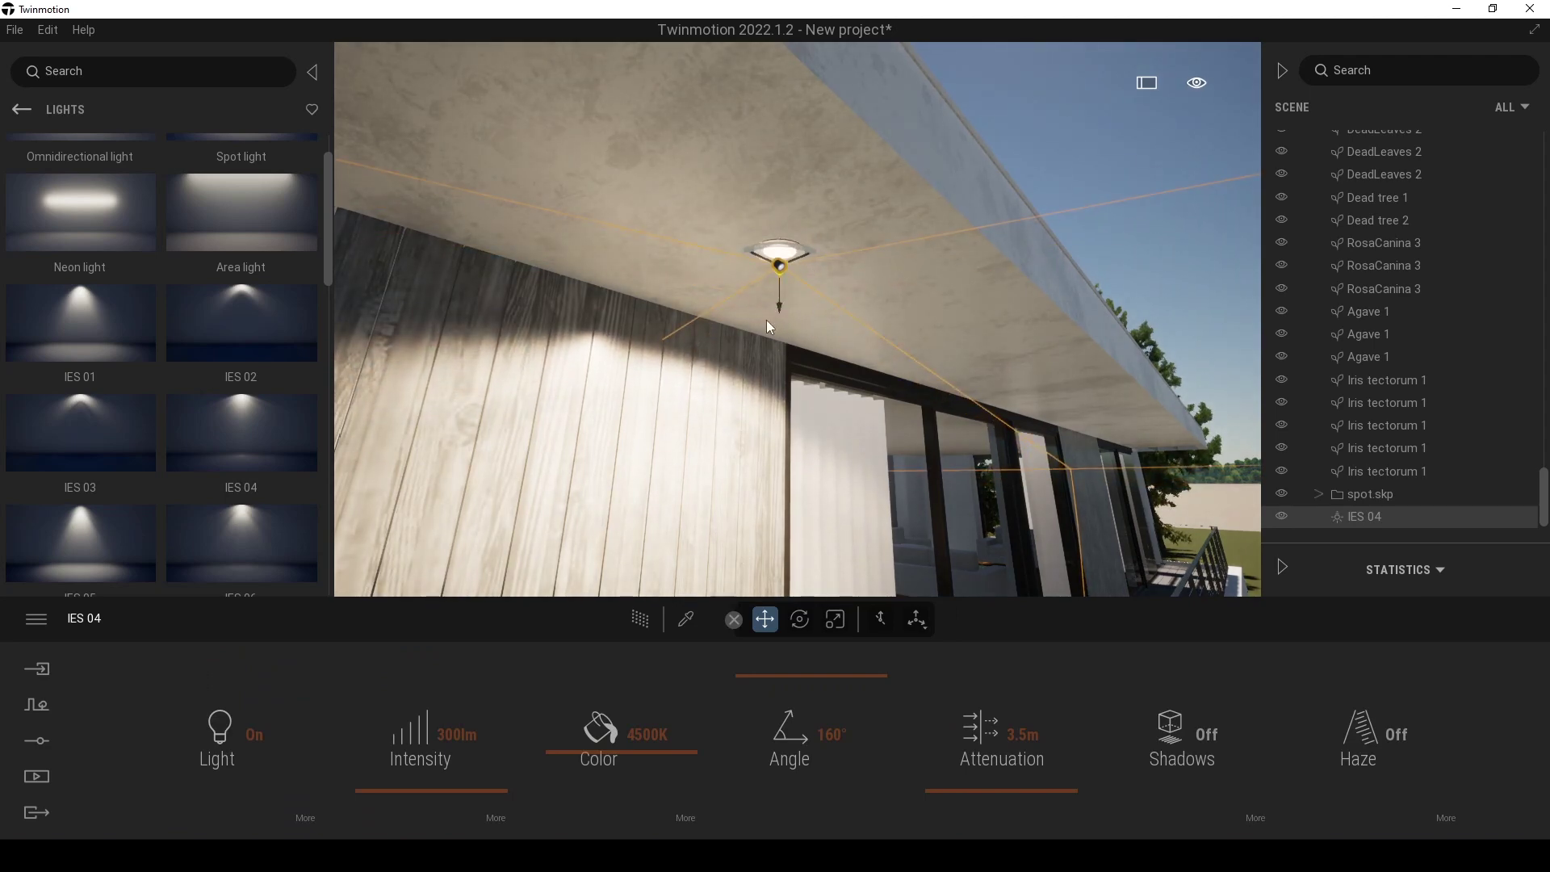
- Set the IES 04 light to a 103° angle, 27 lm intensity and 3352K color, with Shadows on
scroll(778, 300, "up", 3)
right_click_drag(778, 301, 614, 331)
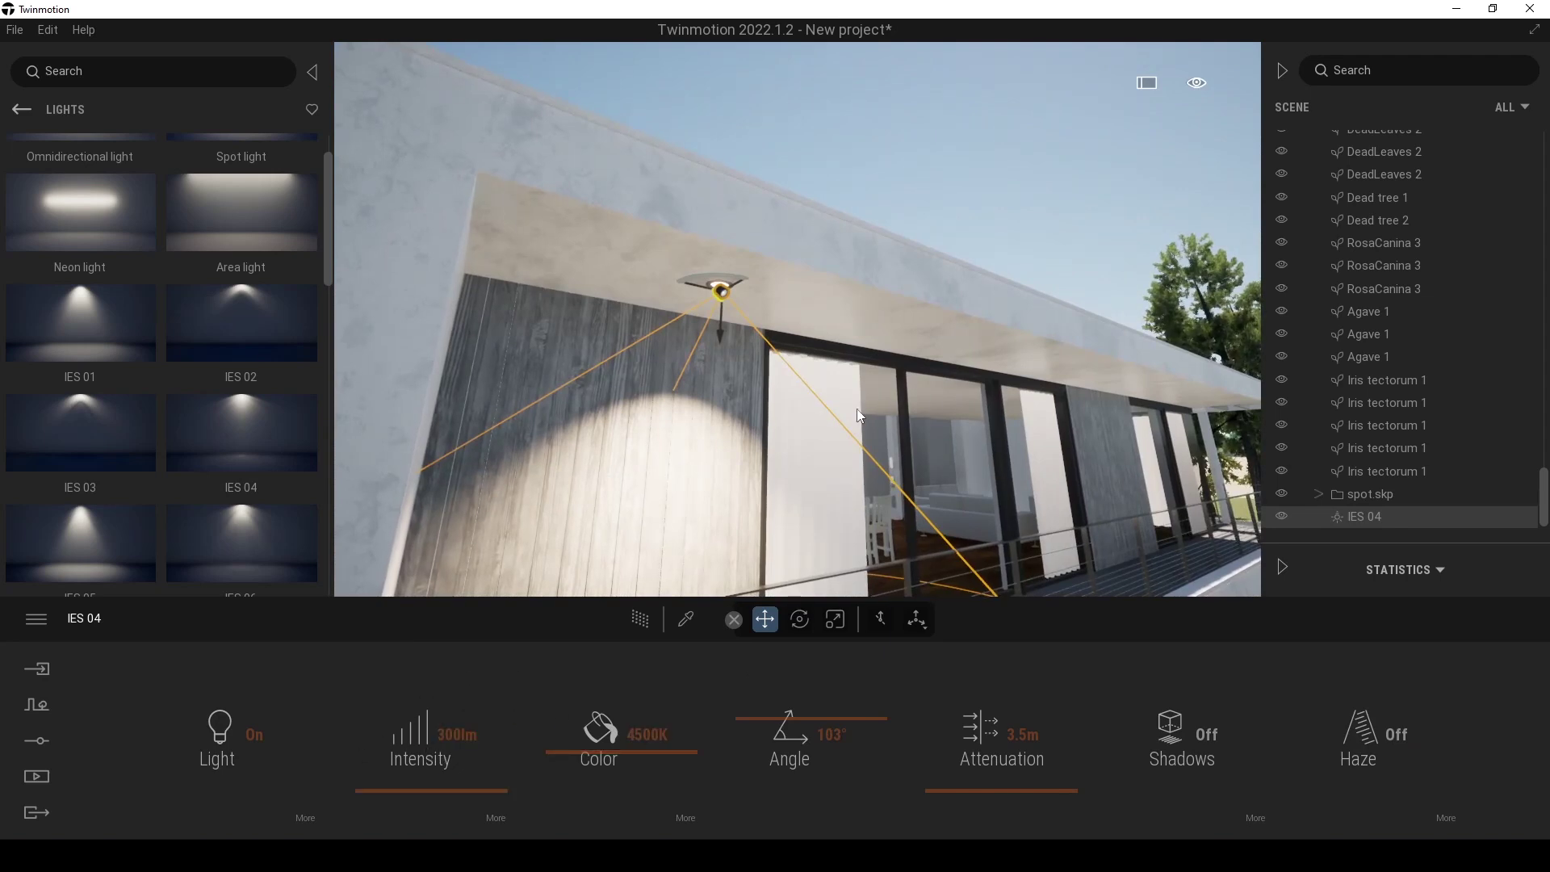
right_click_drag(856, 408, 869, 418)
left_click_drag(583, 725, 568, 759)
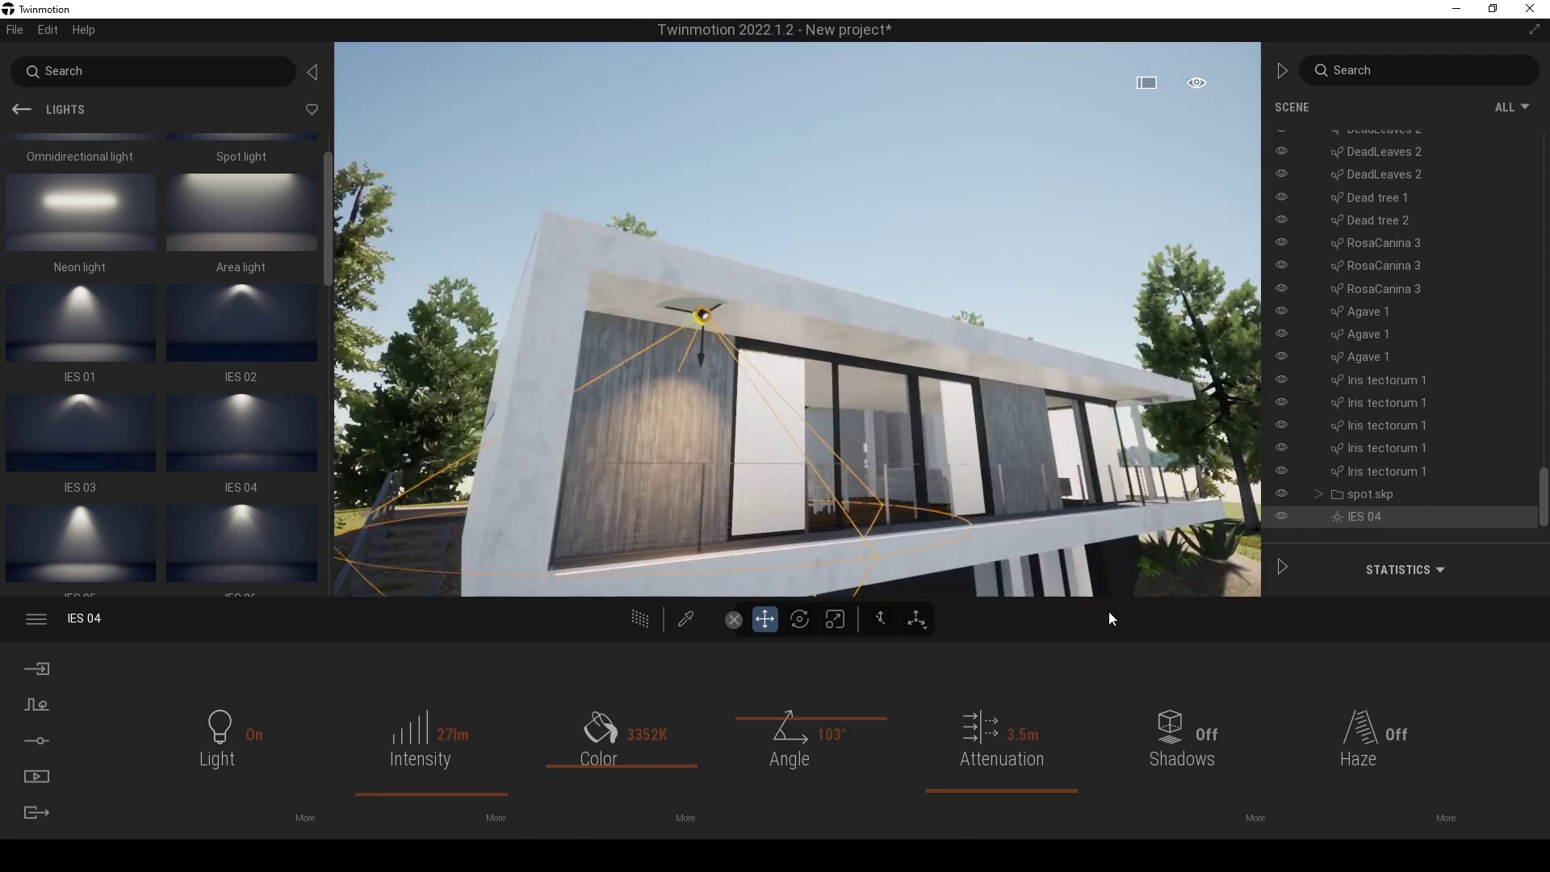
left_click(1207, 733)
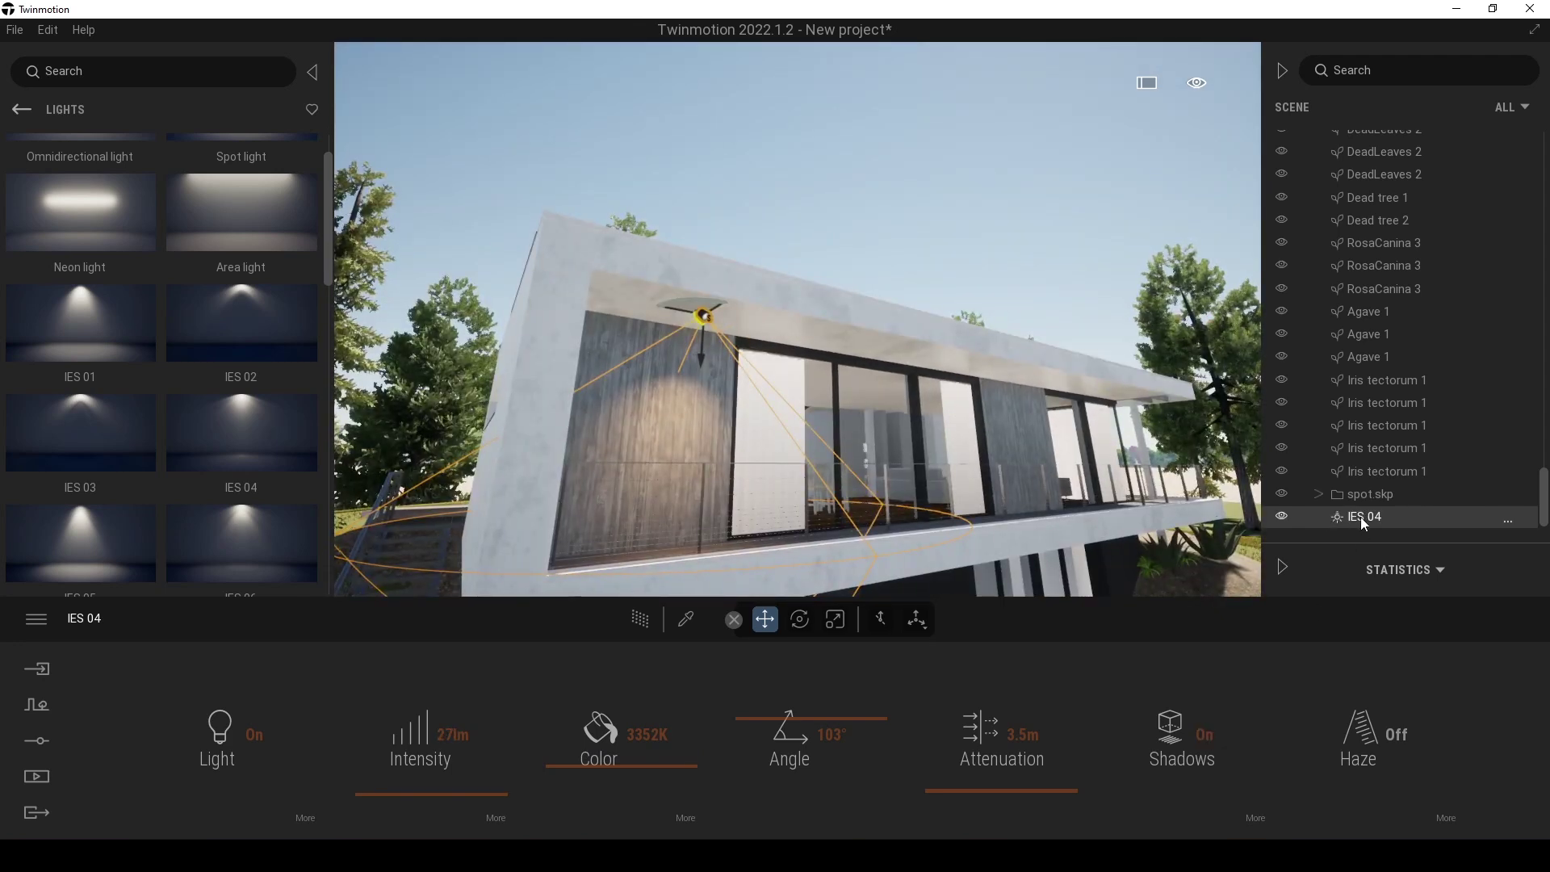
- Nest the IES 04 light in the spot.skp container in the scene graph and collapse that container
left_click_drag(1354, 515, 1376, 495)
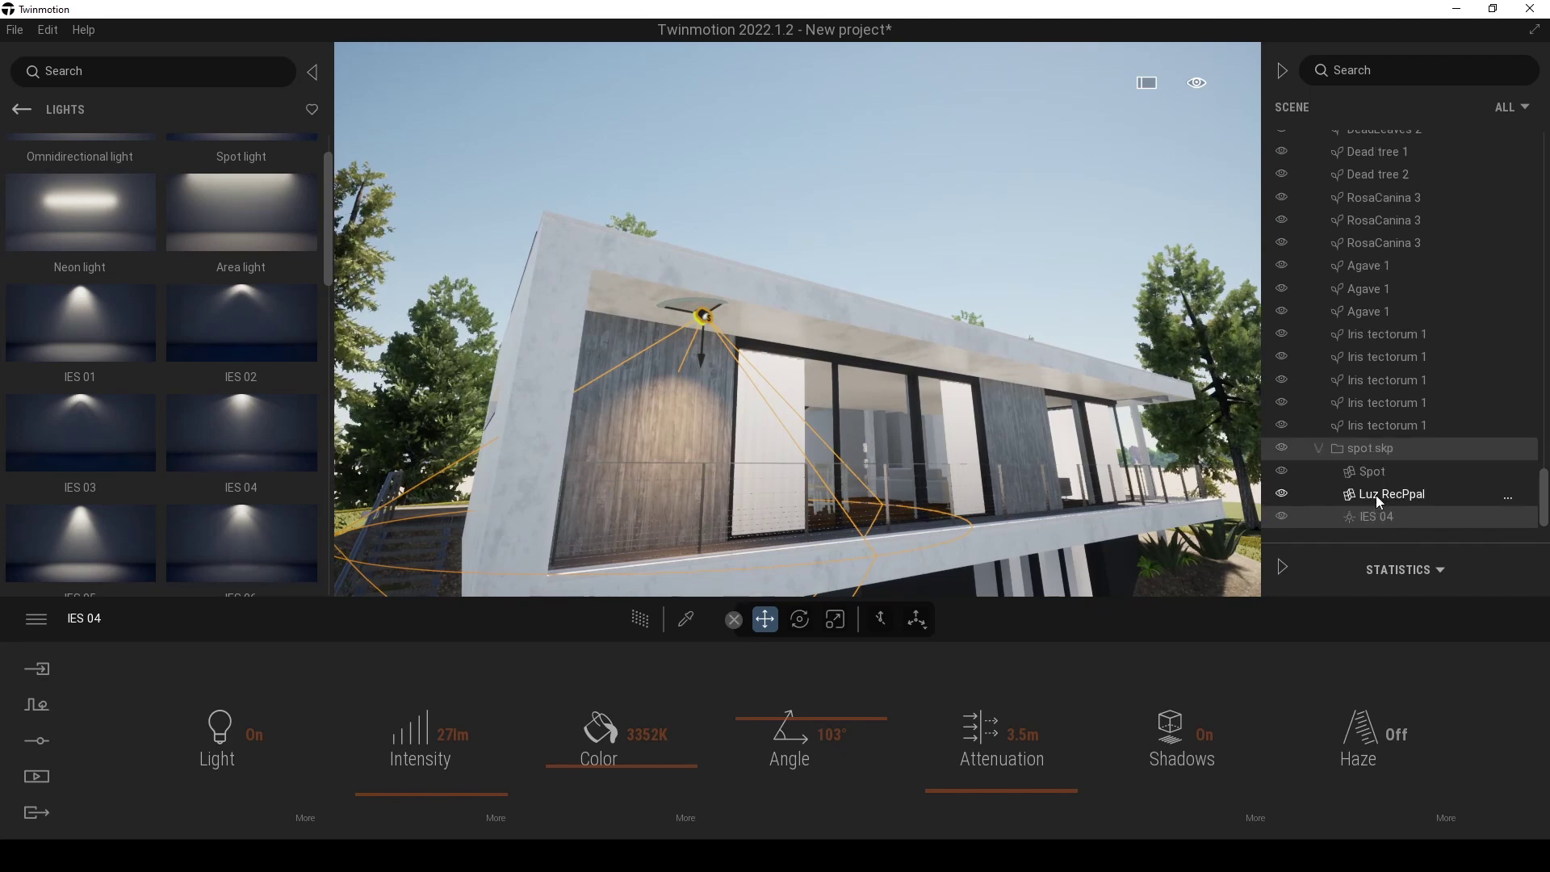
left_click(1318, 448)
right_click_drag(700, 331, 695, 323)
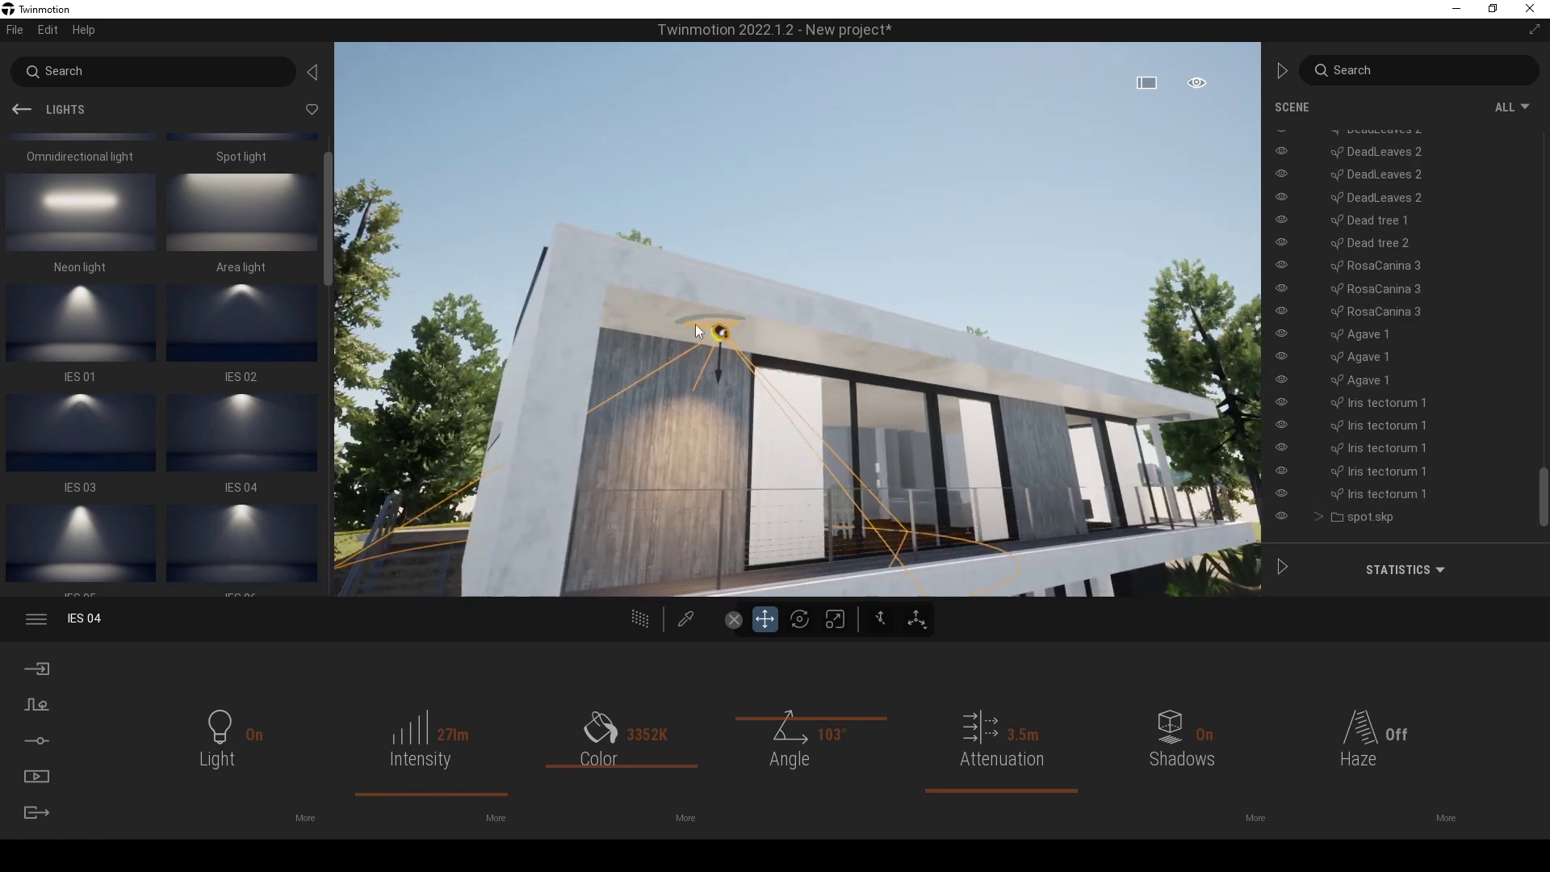
- Copy the lit spot.skp fixture along the balcony ceiling as six instances with 1.9 m spacing
left_click_drag(714, 330, 870, 355)
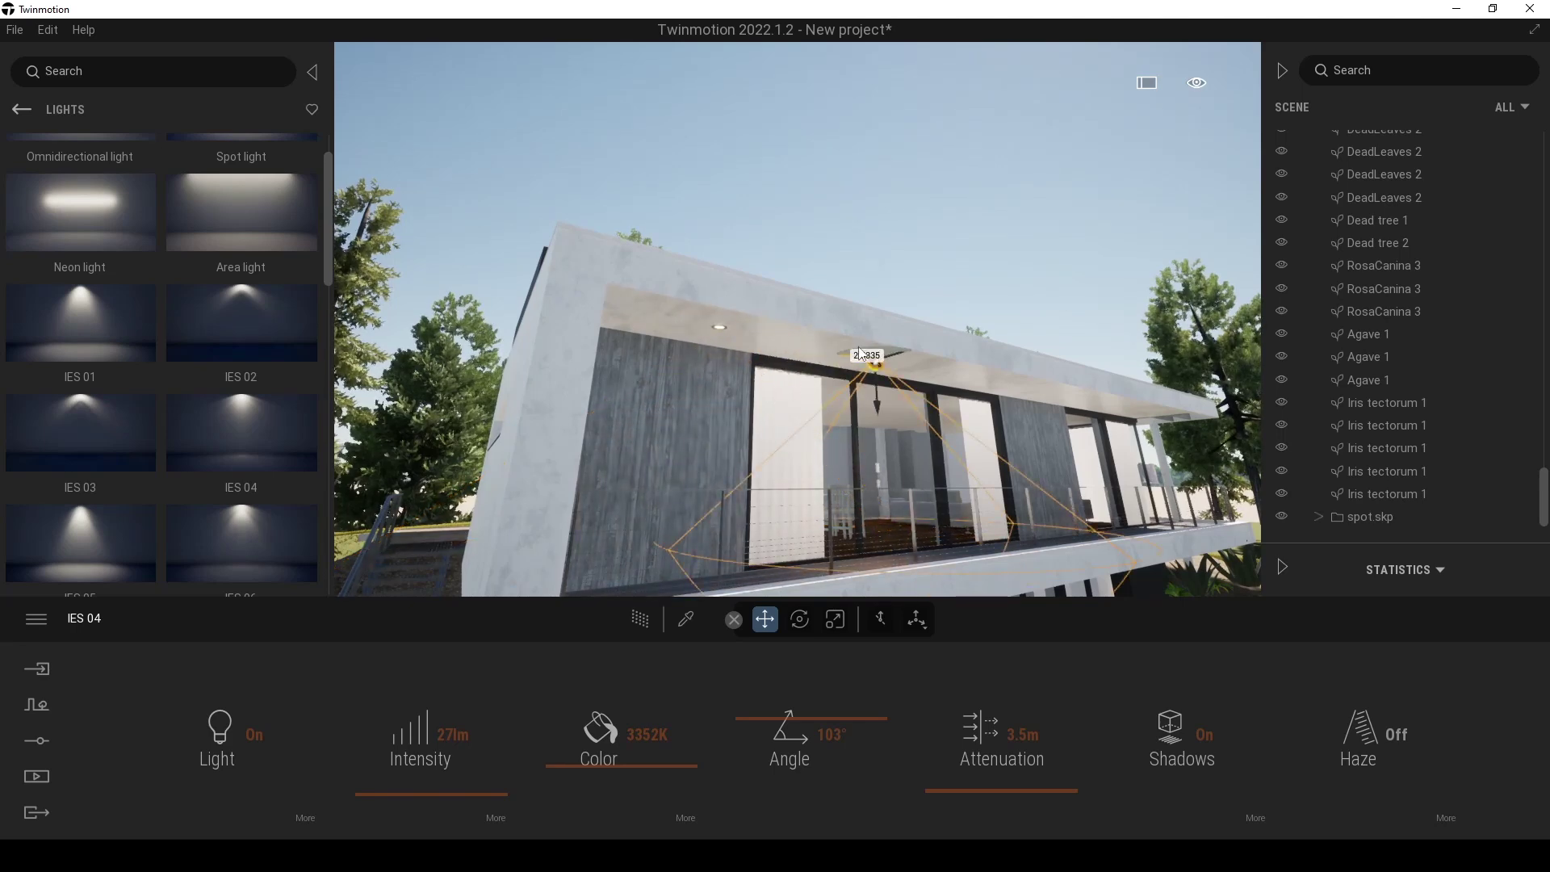
key("ctrl+z")
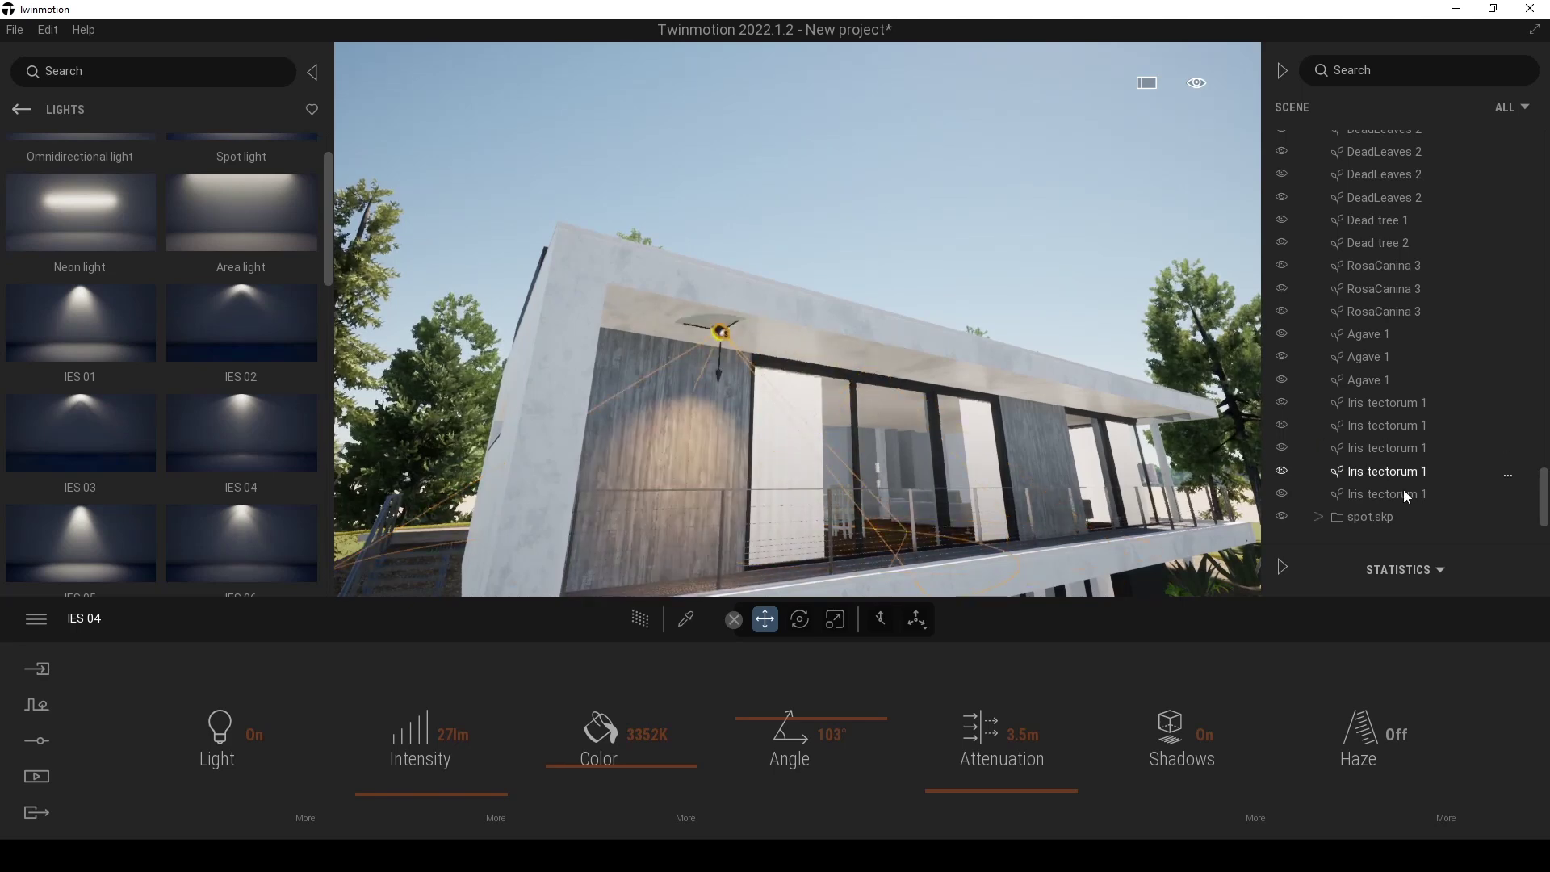
left_click(1375, 517)
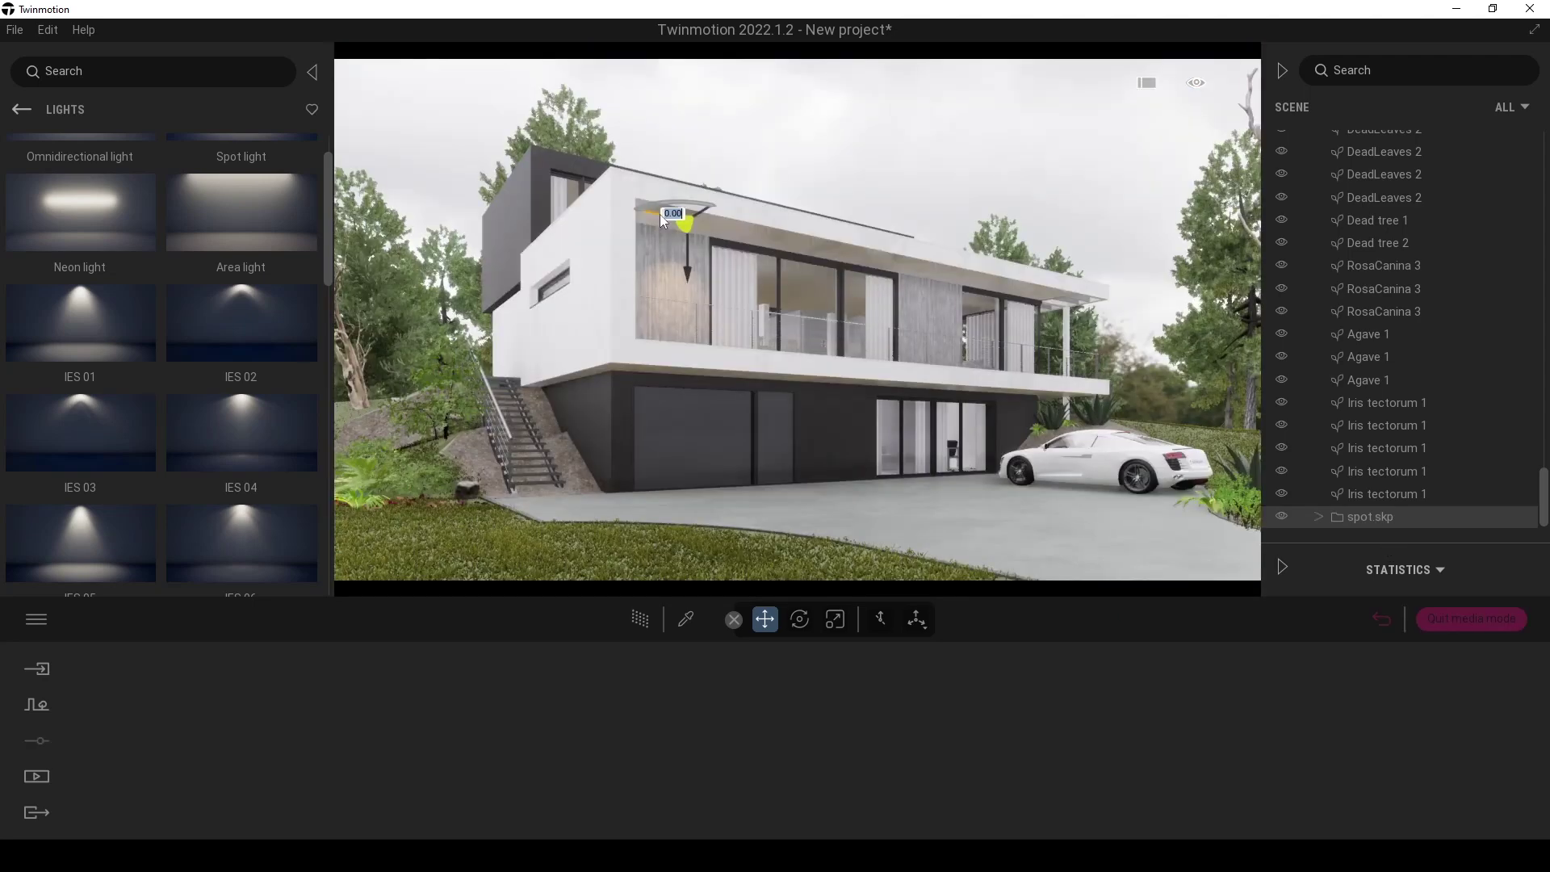
left_click_drag(660, 214, 437, 290)
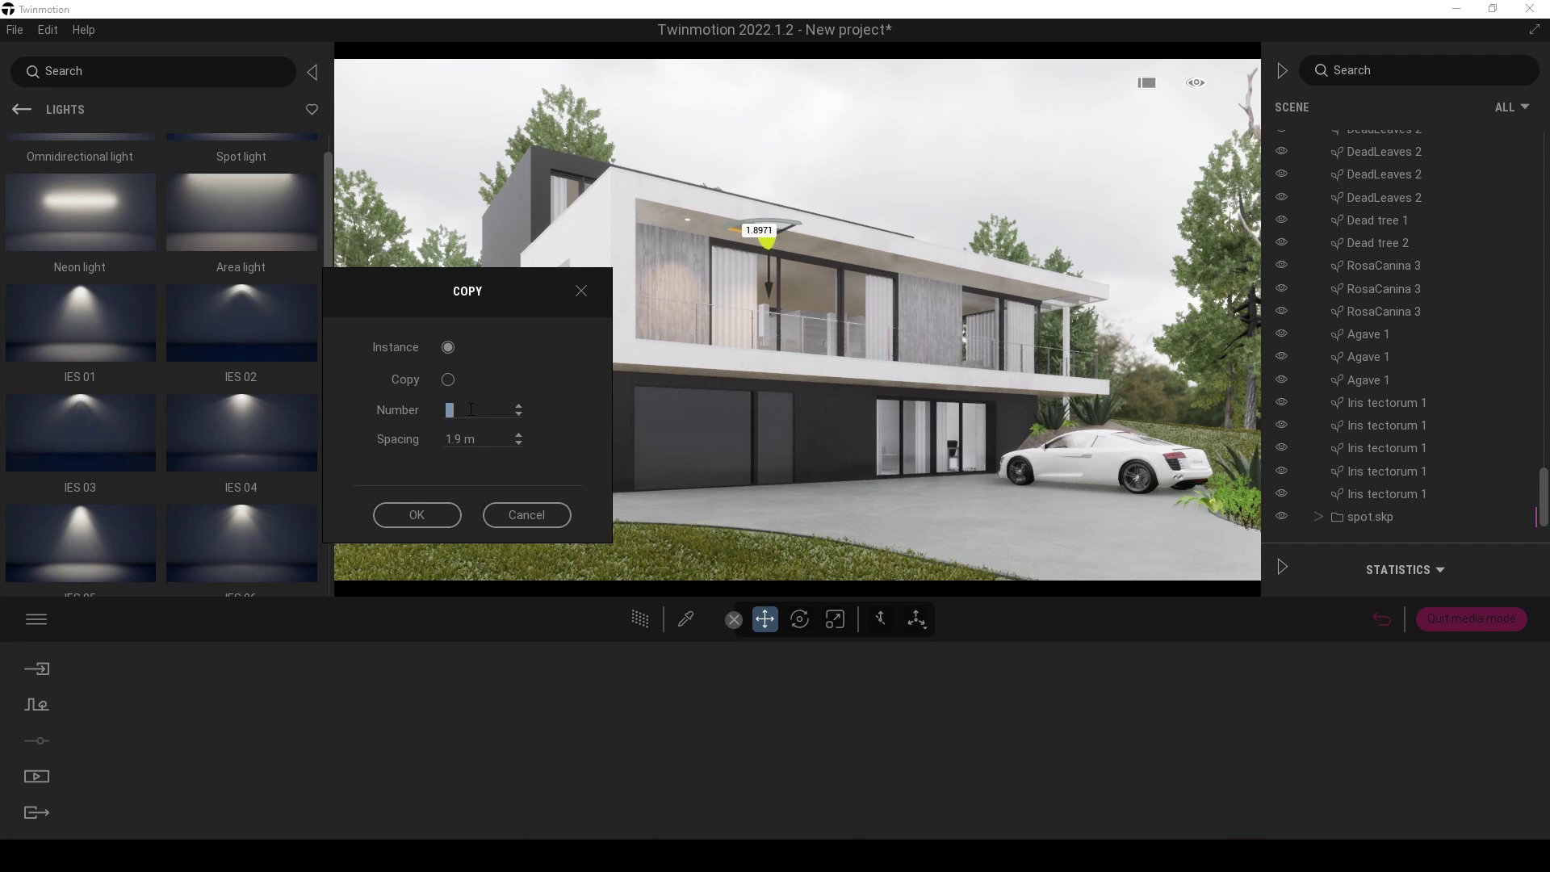
left_click(417, 514)
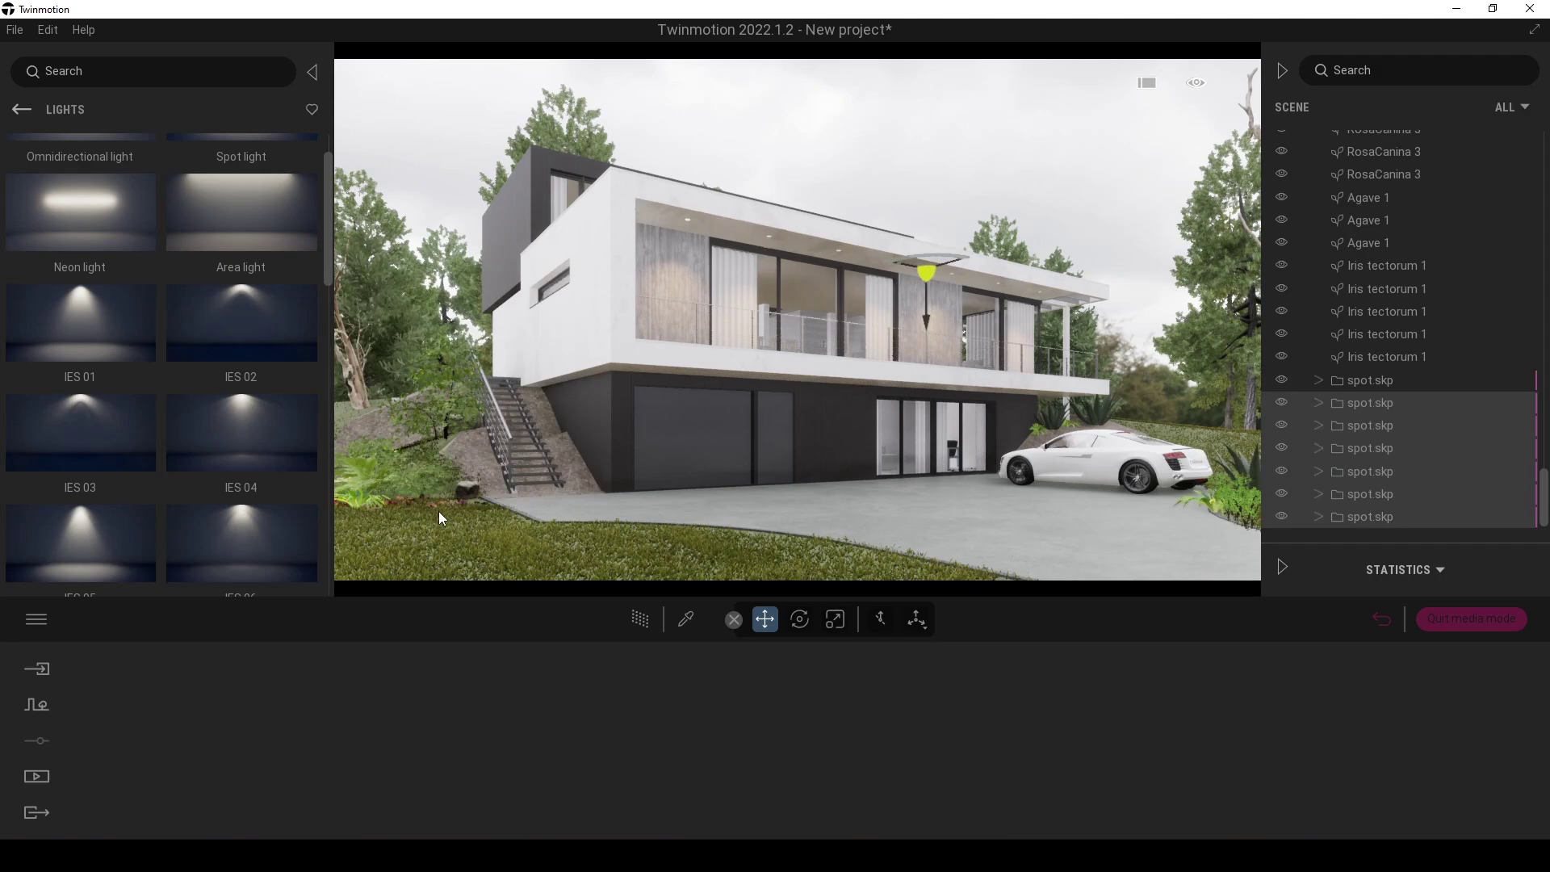
left_click(910, 160)
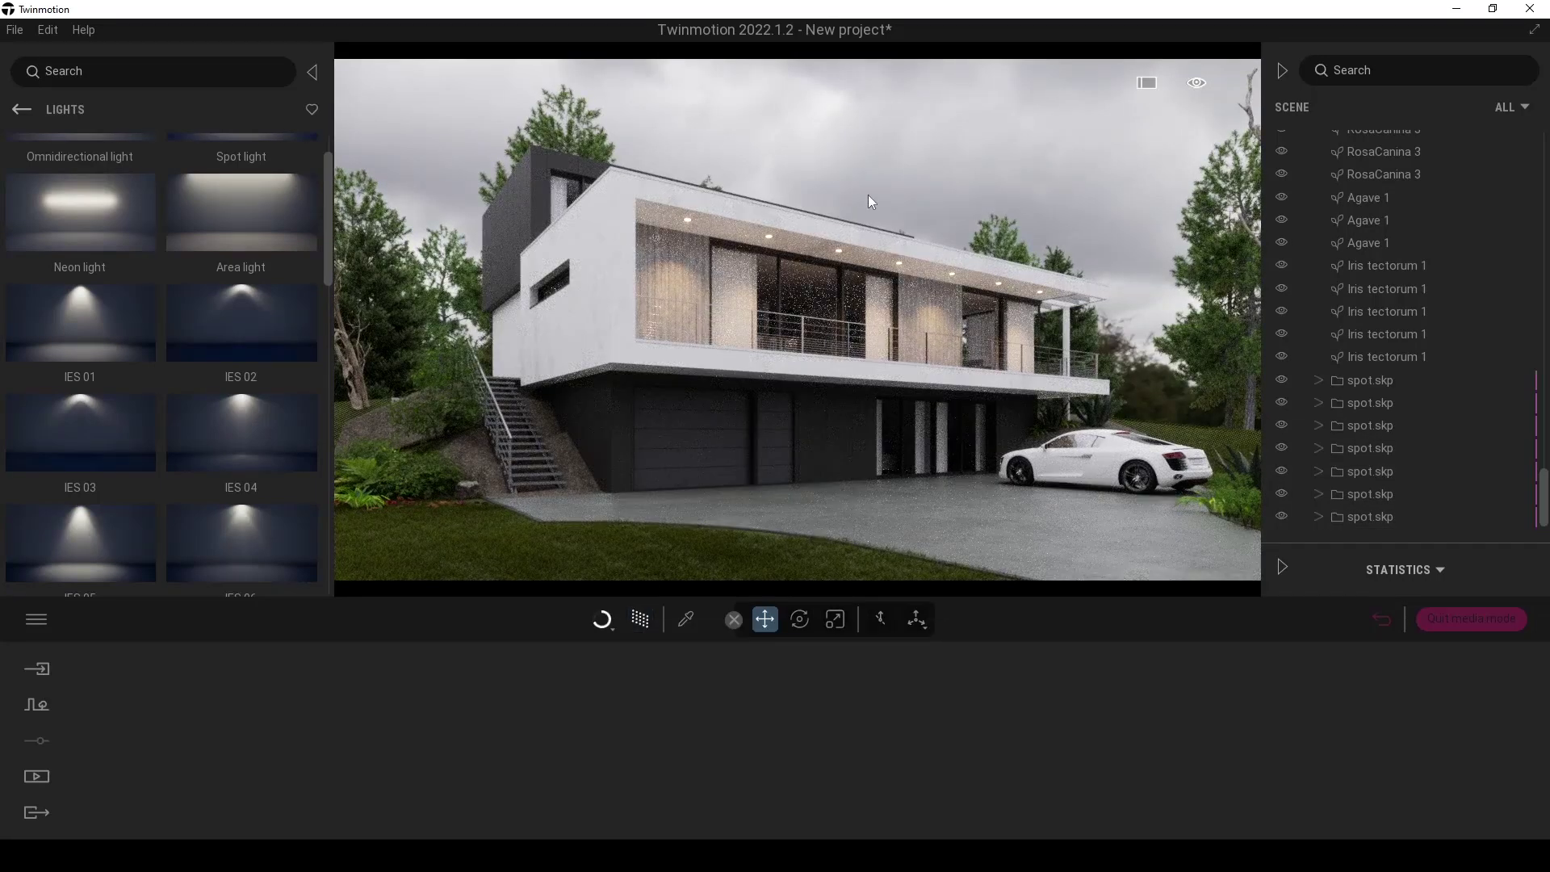
- Copy all seven spot.skp containers downward to beneath the balcony as one instance set with 2.95 m spacing
left_click(1372, 380)
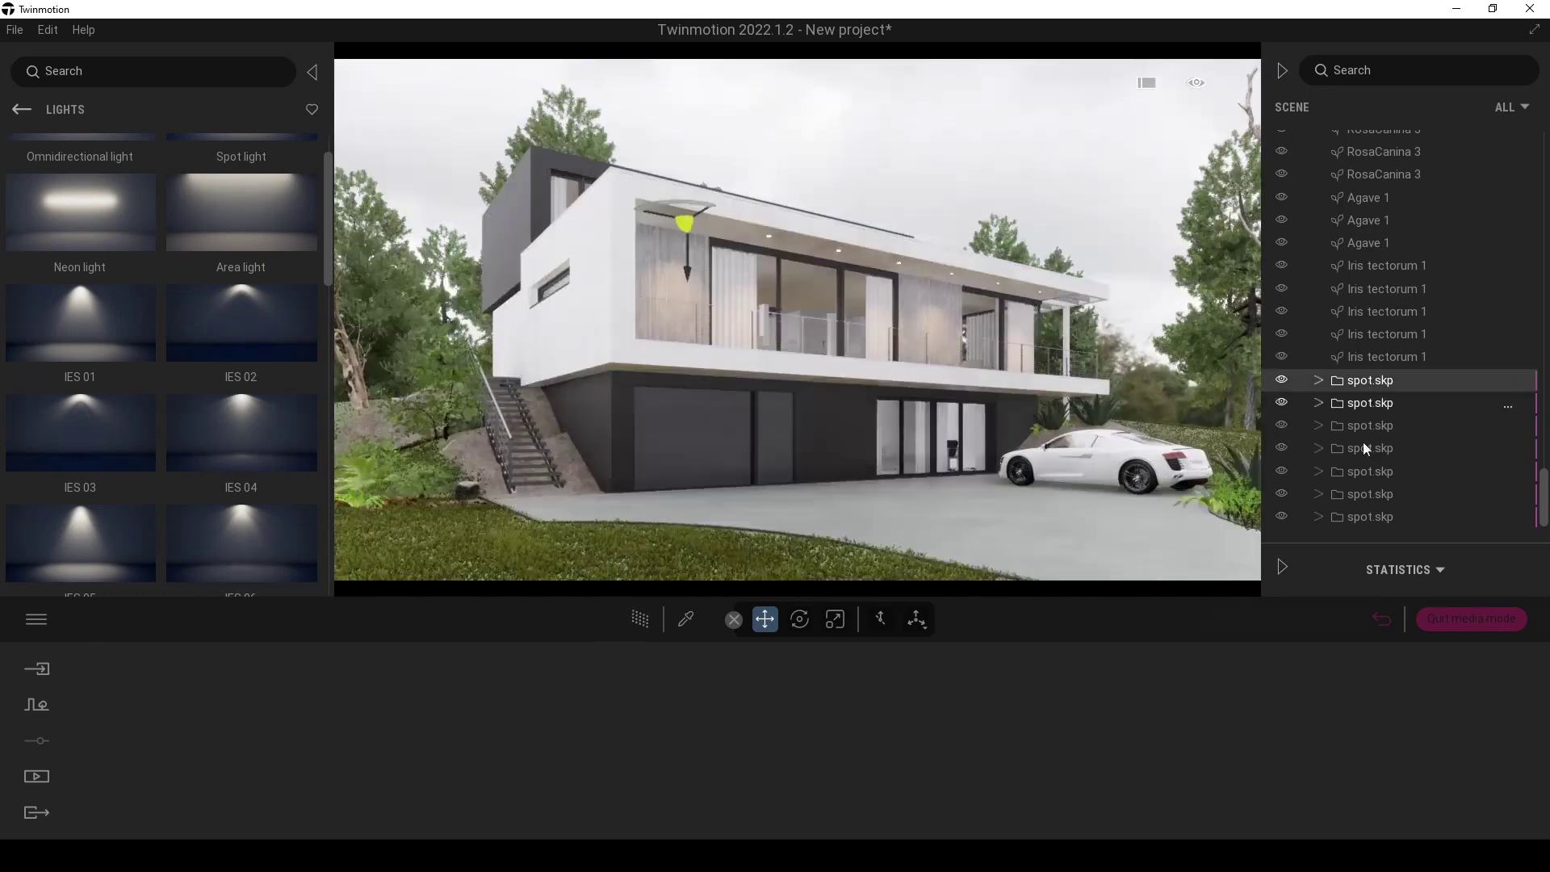
left_click(1370, 521, "shift")
left_click_drag(882, 303, 885, 431)
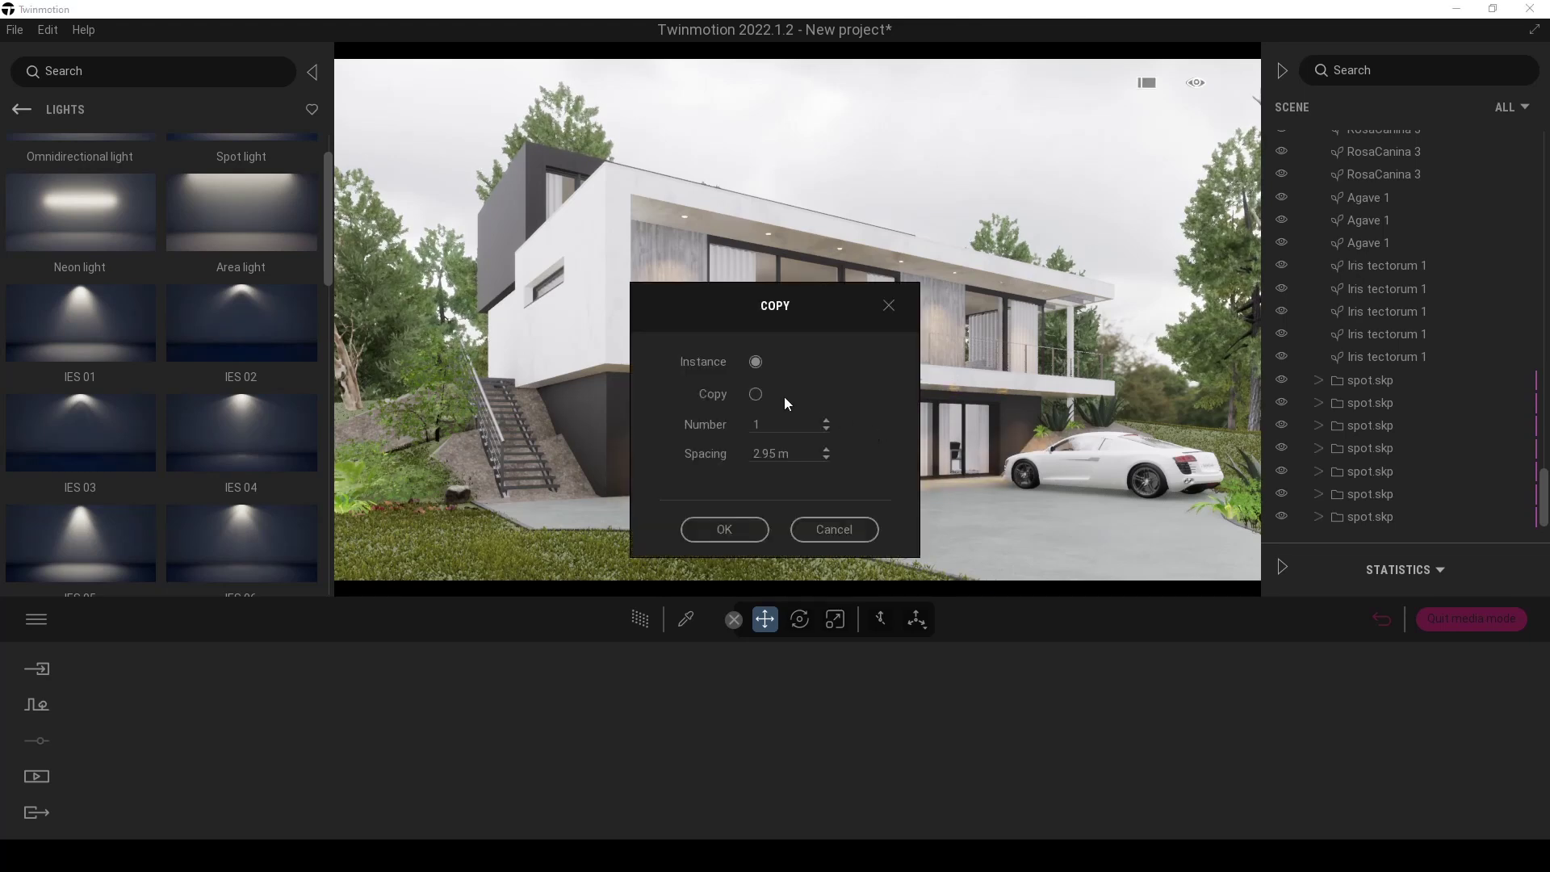
left_click(723, 529)
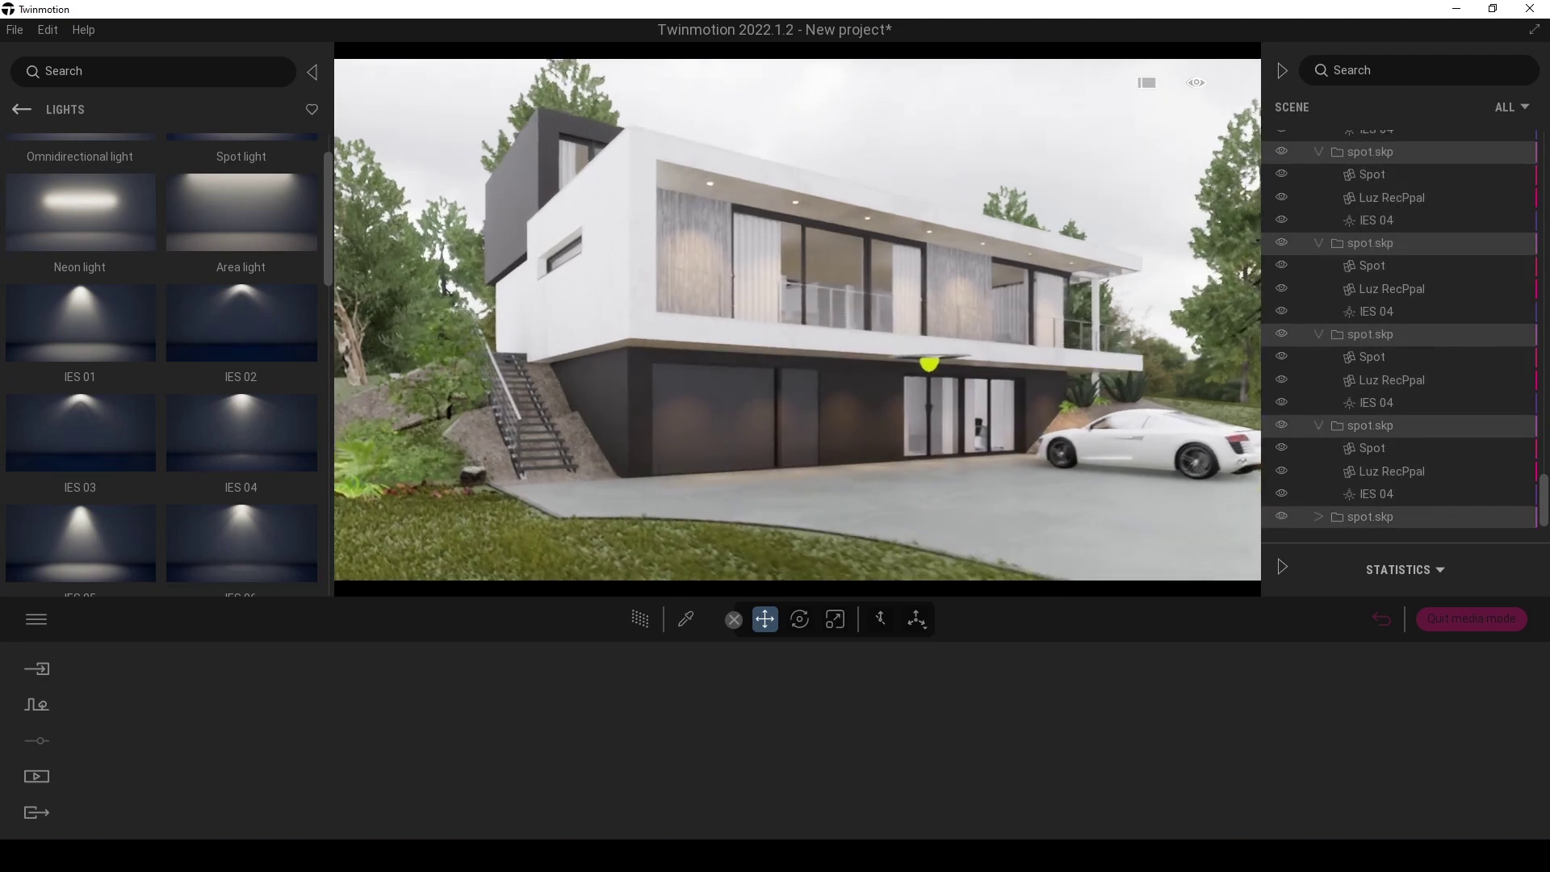
- Fine-tune the height of the copied spots so they sit against the underside of the balcony slab
key("w")
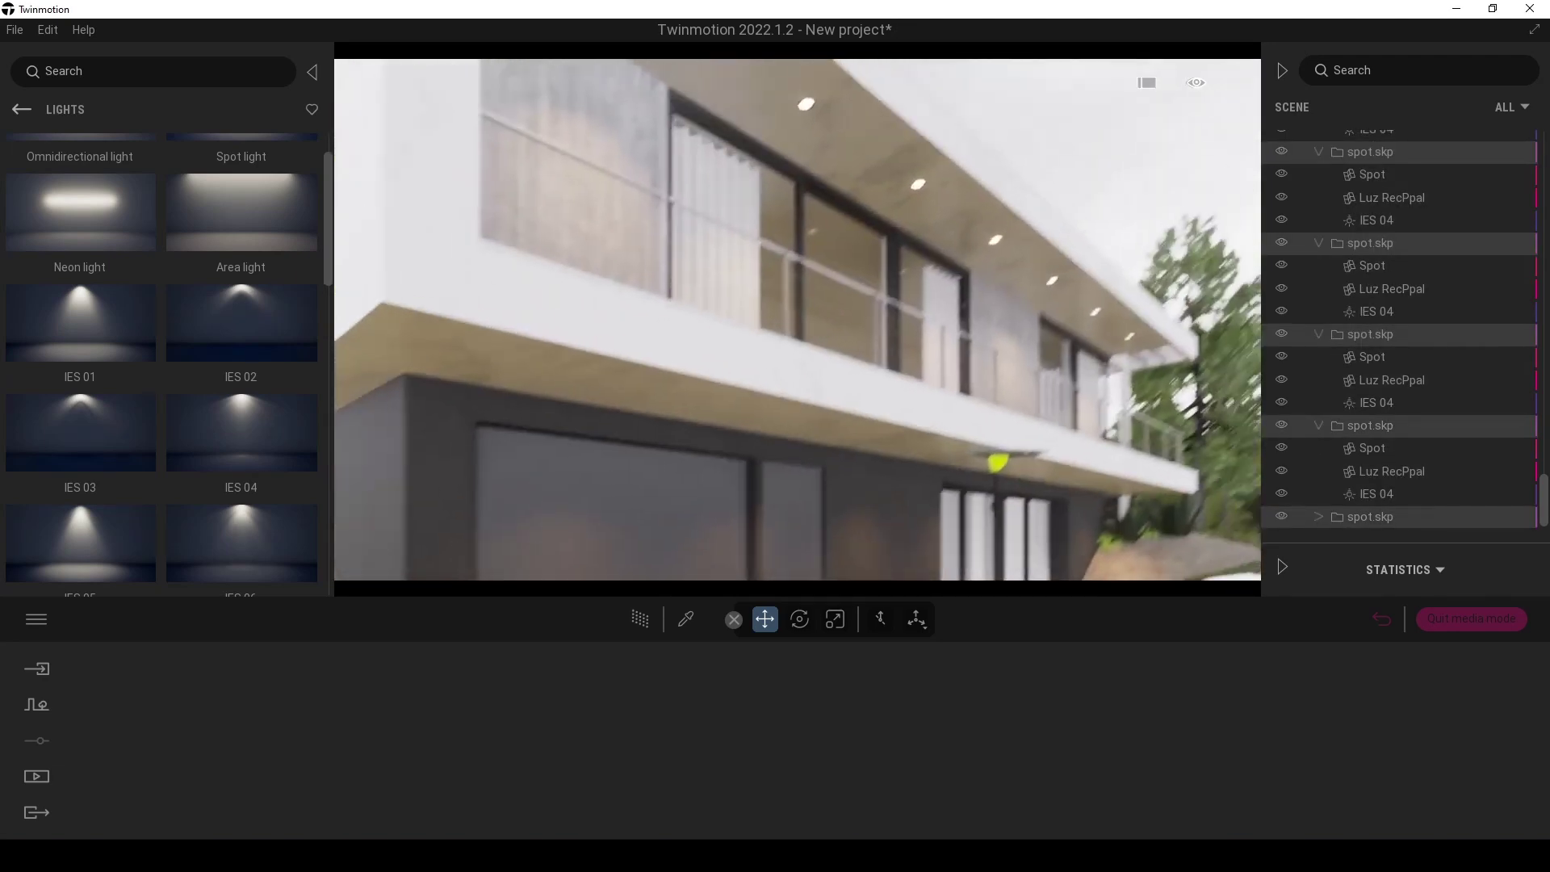
key("s")
key("s")
key("w")
left_click_drag(966, 488, 965, 482)
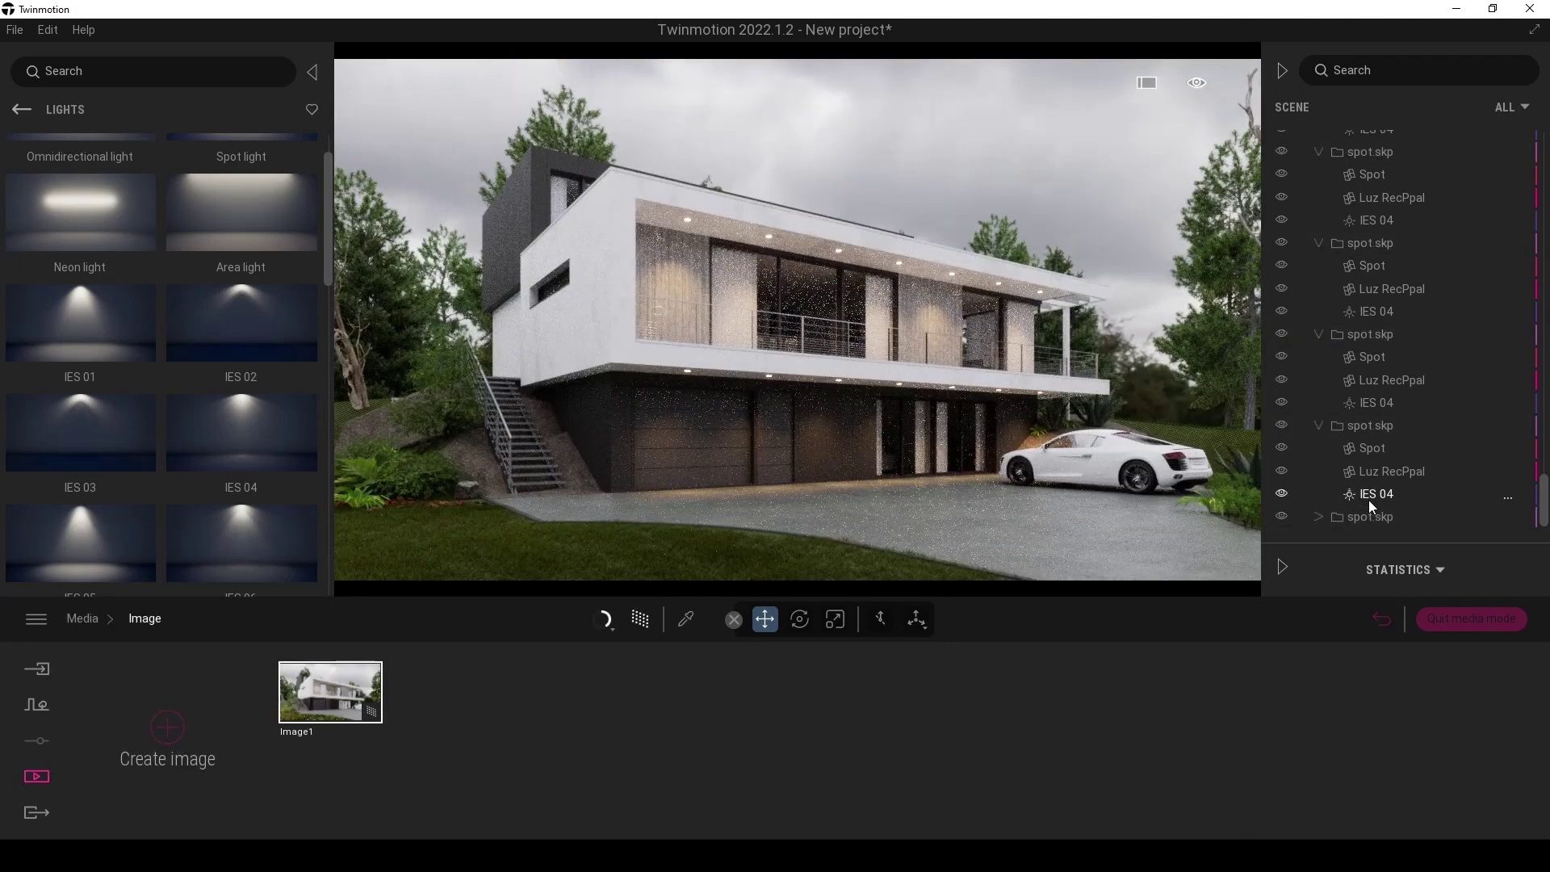
- Set the intensity of the last expanded IES 04 light below the balcony to 25 lm
left_click(1369, 497)
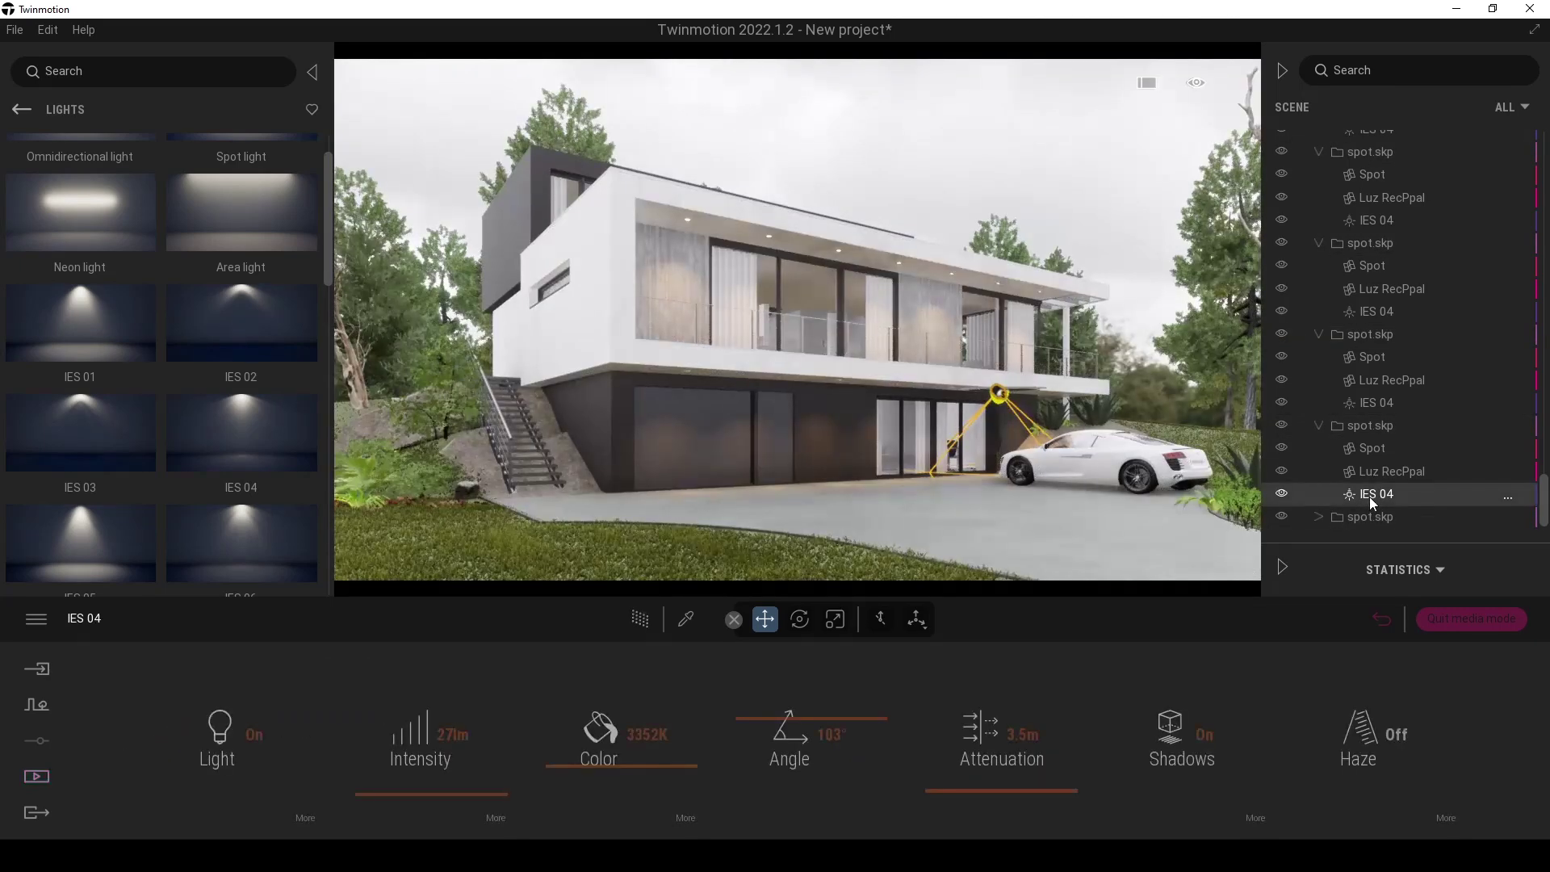
left_click_drag(371, 793, 402, 797)
left_click(455, 731)
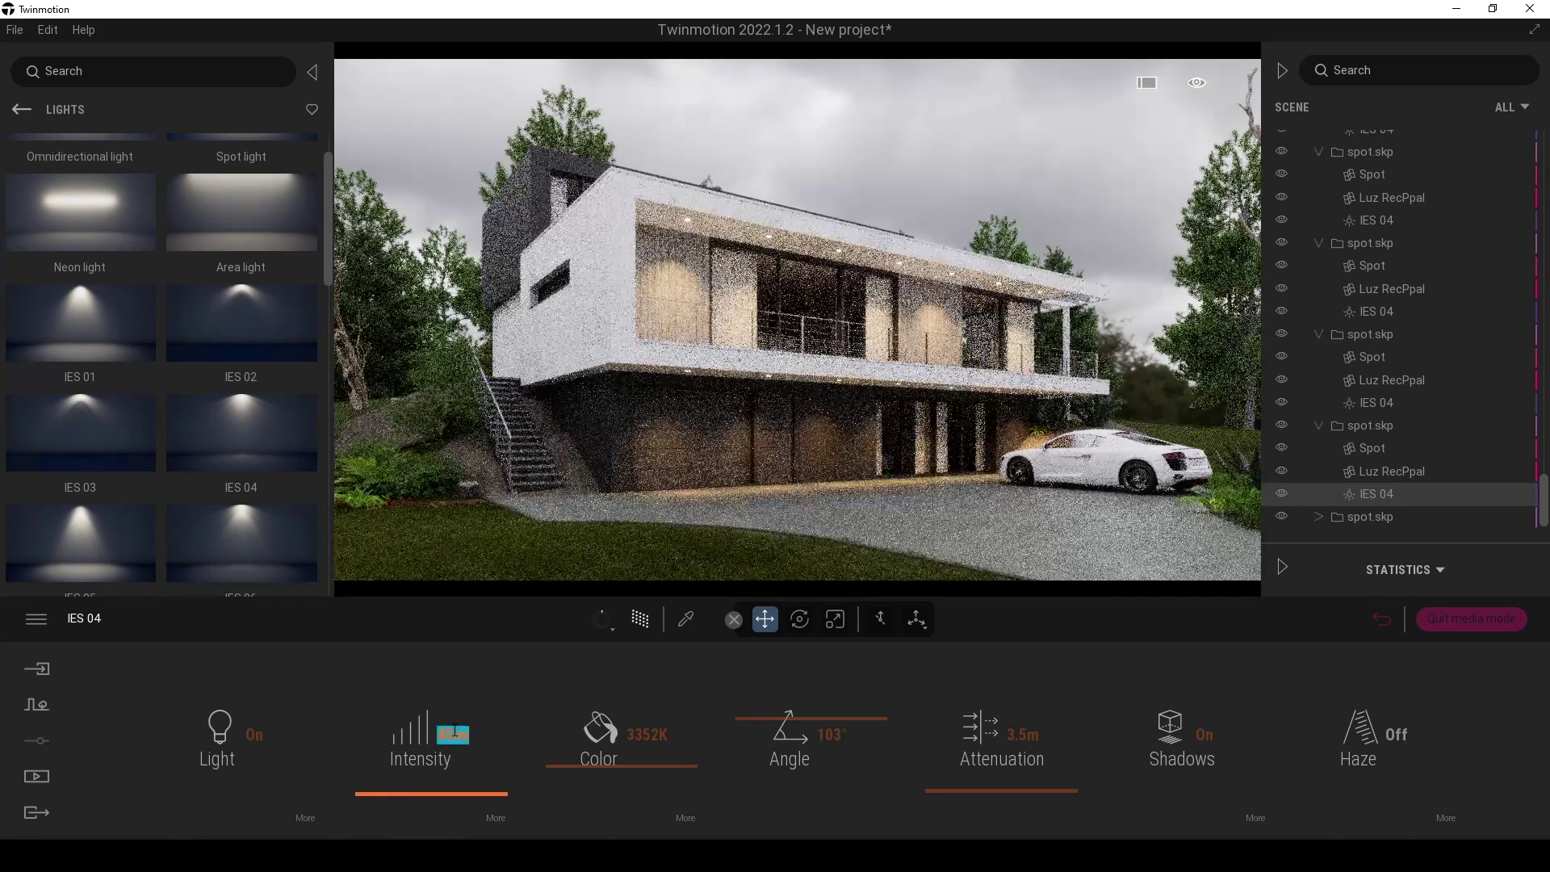
type("25")
key("Return")
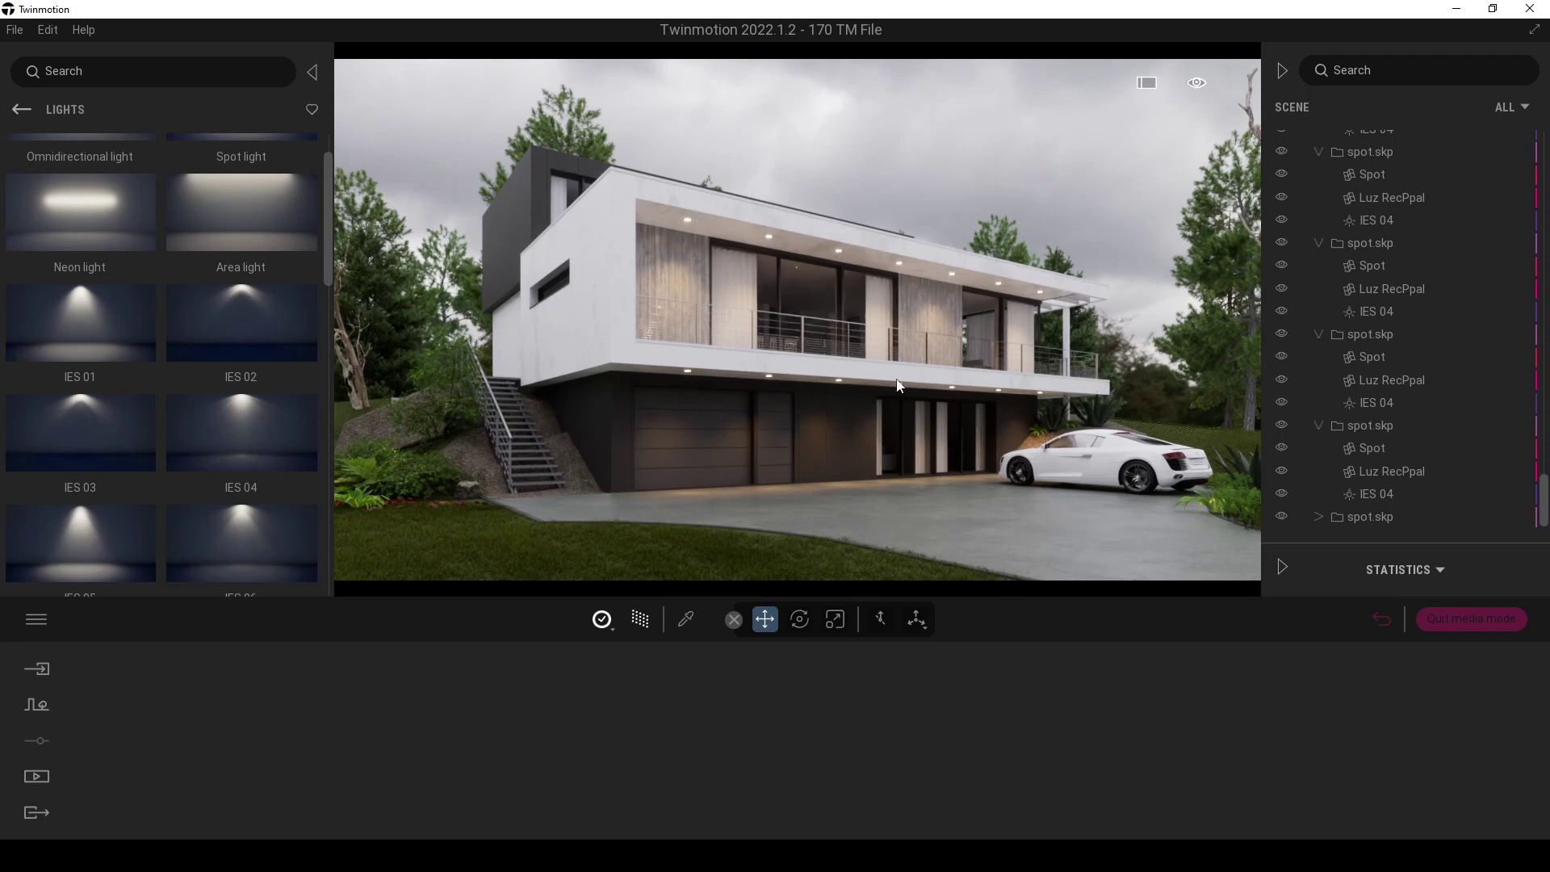
- Place an area light inside the upper-floor living space and select it in the scene graph
scroll(331, 217, "up", 1)
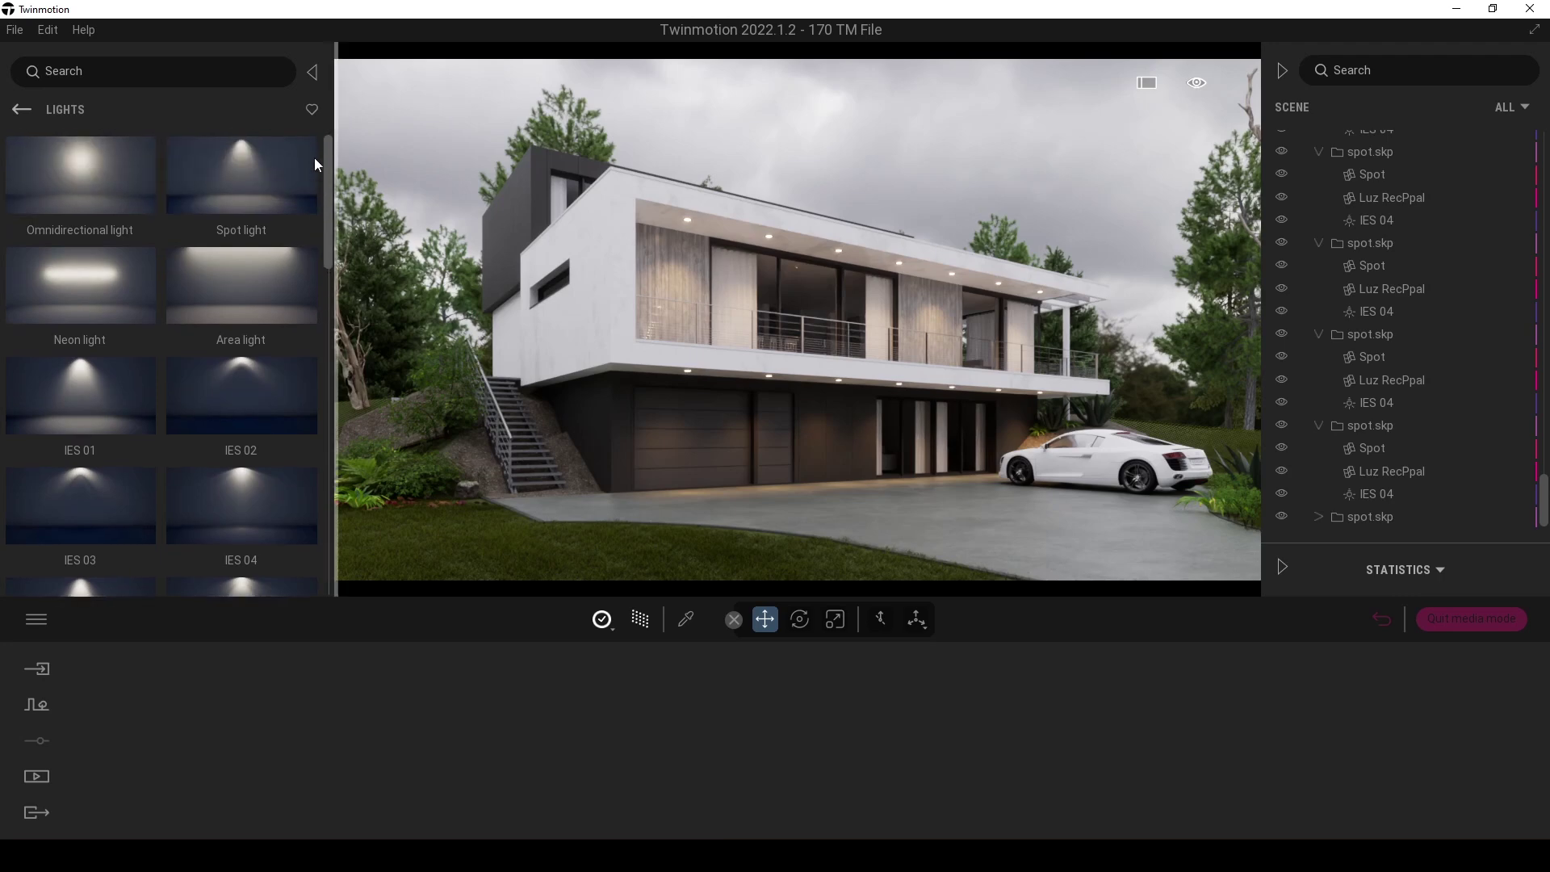
left_click_drag(197, 270, 804, 291)
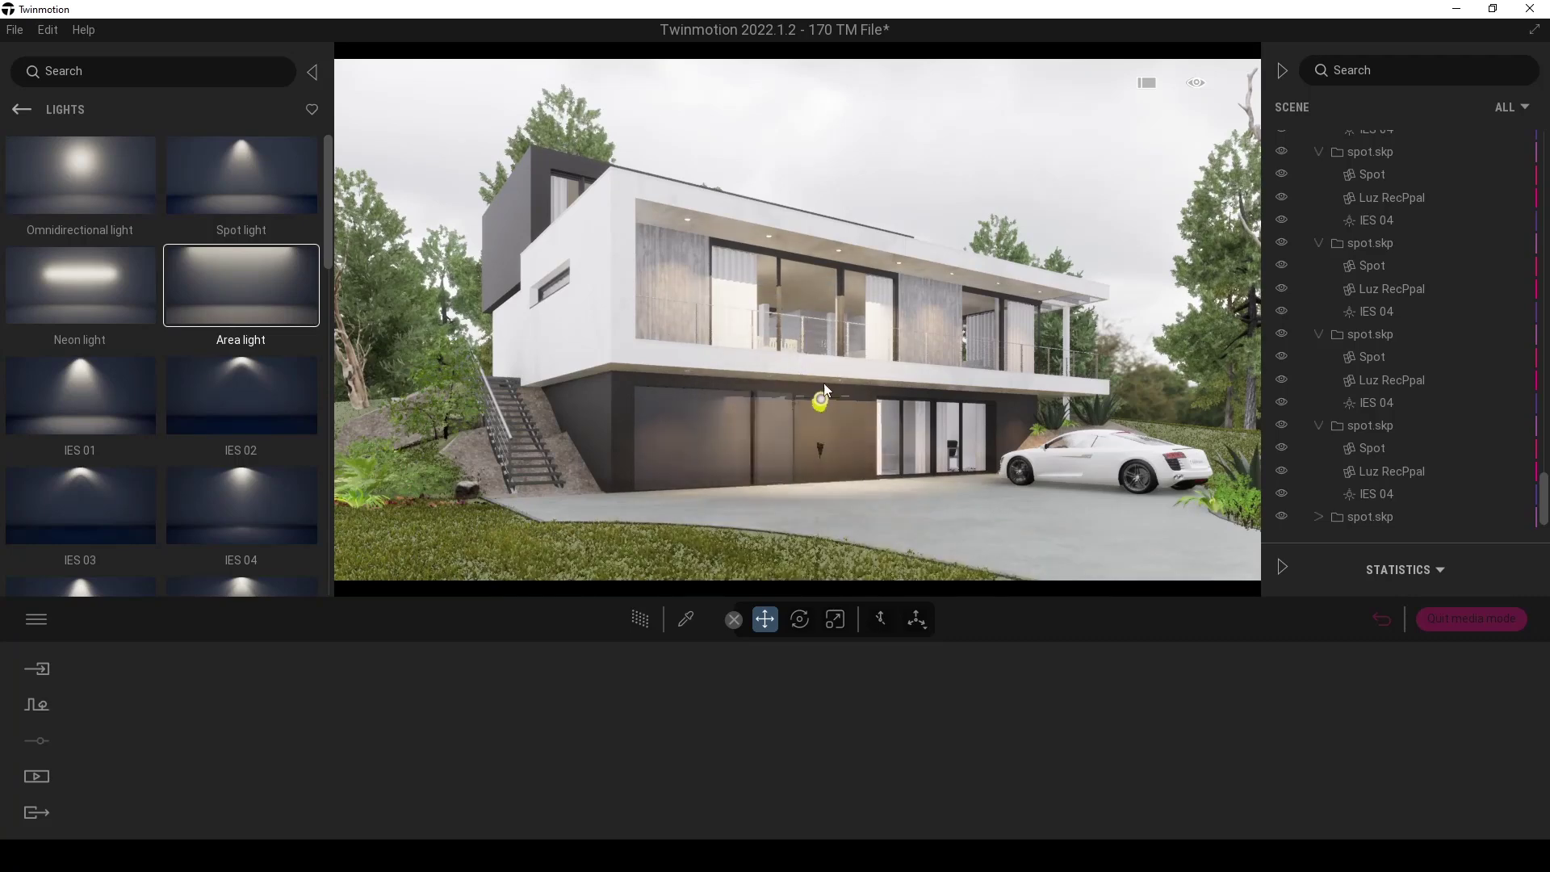
left_click(1379, 516)
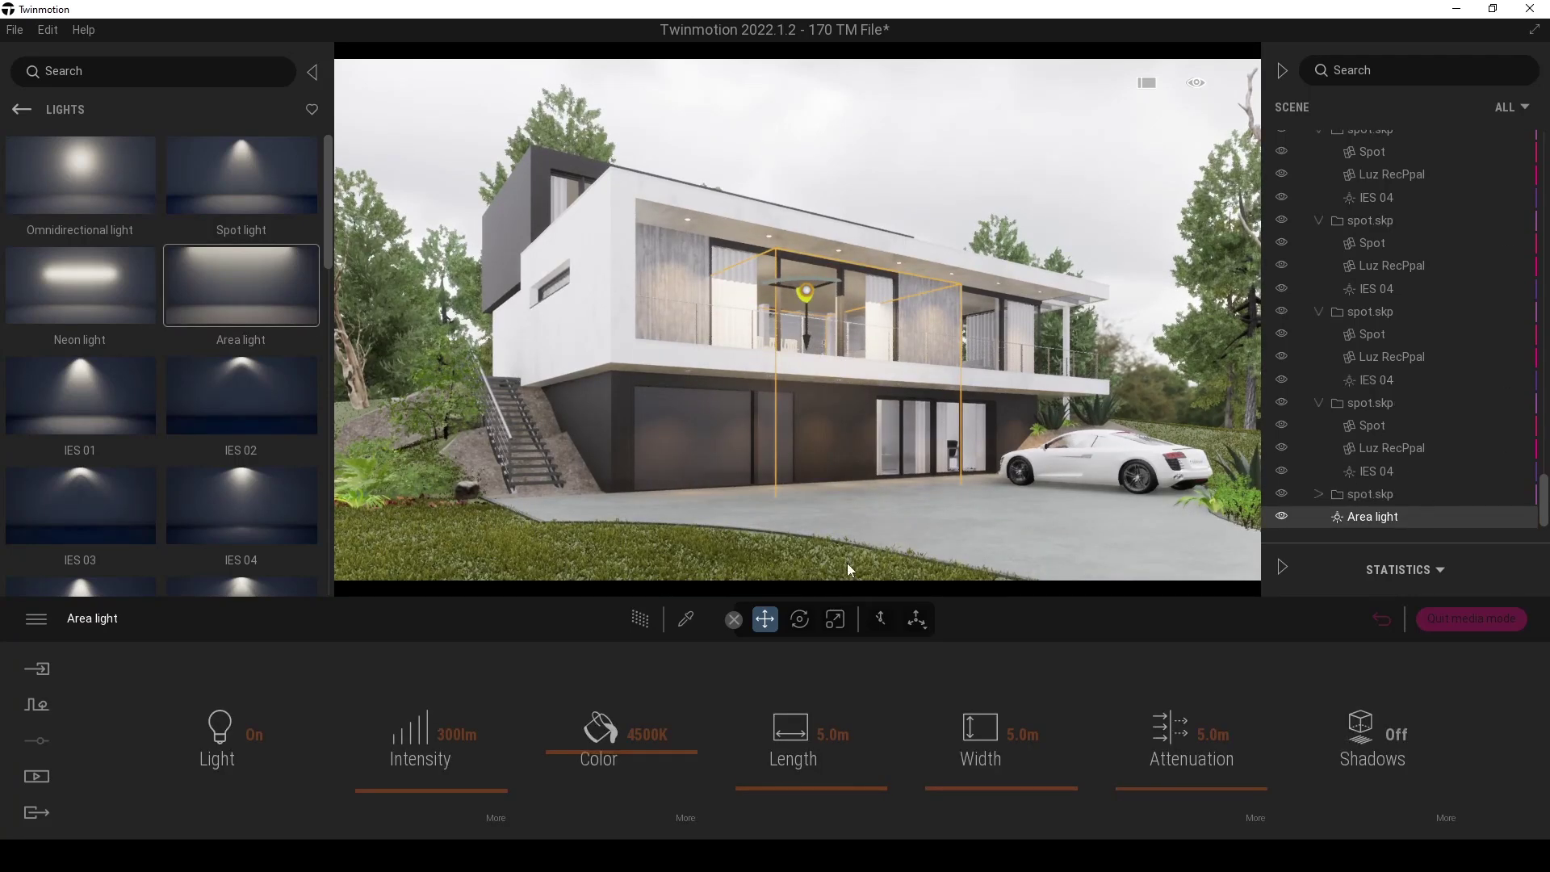
- Rotate the area light to line up with the villa's facade and turn its Shadows on
left_click(809, 621)
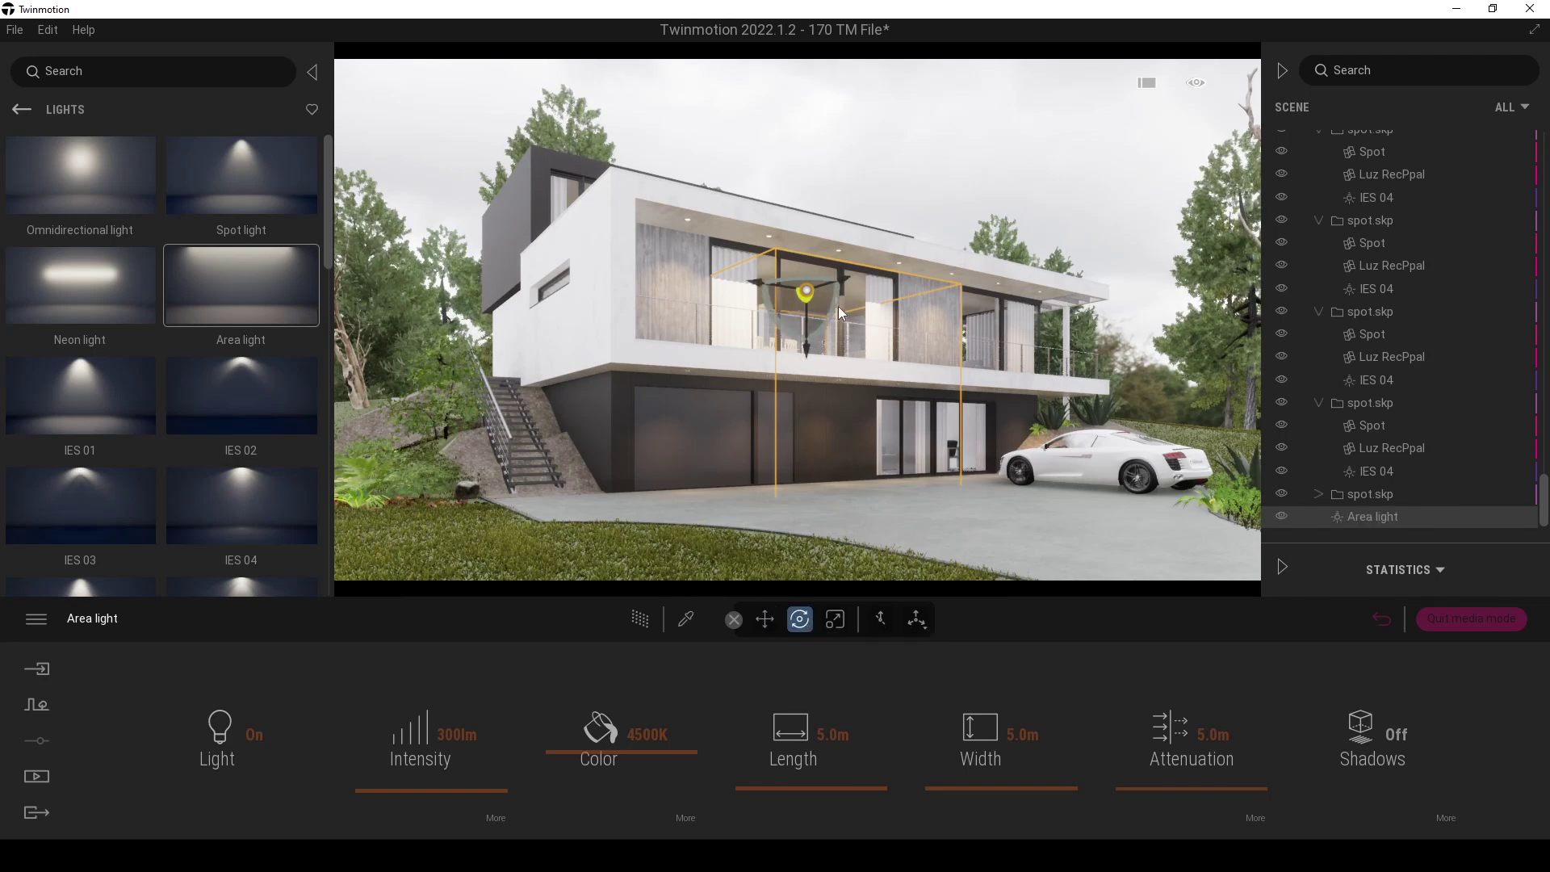
left_click_drag(840, 311, 817, 198)
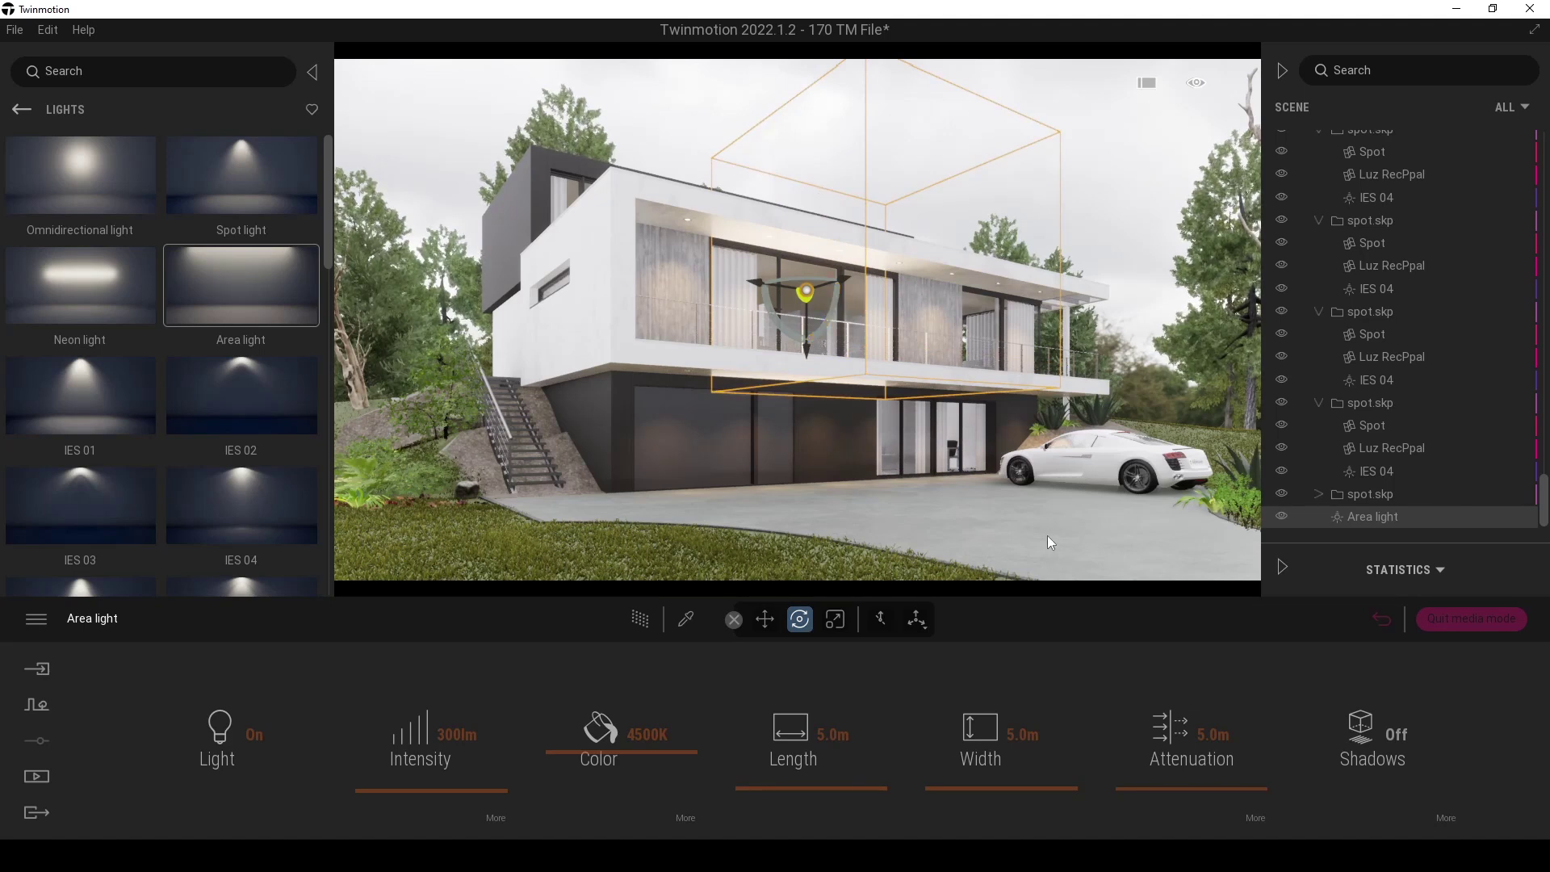
left_click(1404, 738)
left_click_drag(842, 279, 661, 315)
- Lengthen the area light to 13.6 m so it spans the upper-floor interior
left_click_drag(792, 793, 794, 780)
middle_click_drag(1033, 380, 817, 373, "shift")
mouse_move(835, 371)
left_mouse_down()
mouse_move(894, 382)
mouse_move(851, 378)
left_mouse_up()
key("d")
key("s")
key("w")
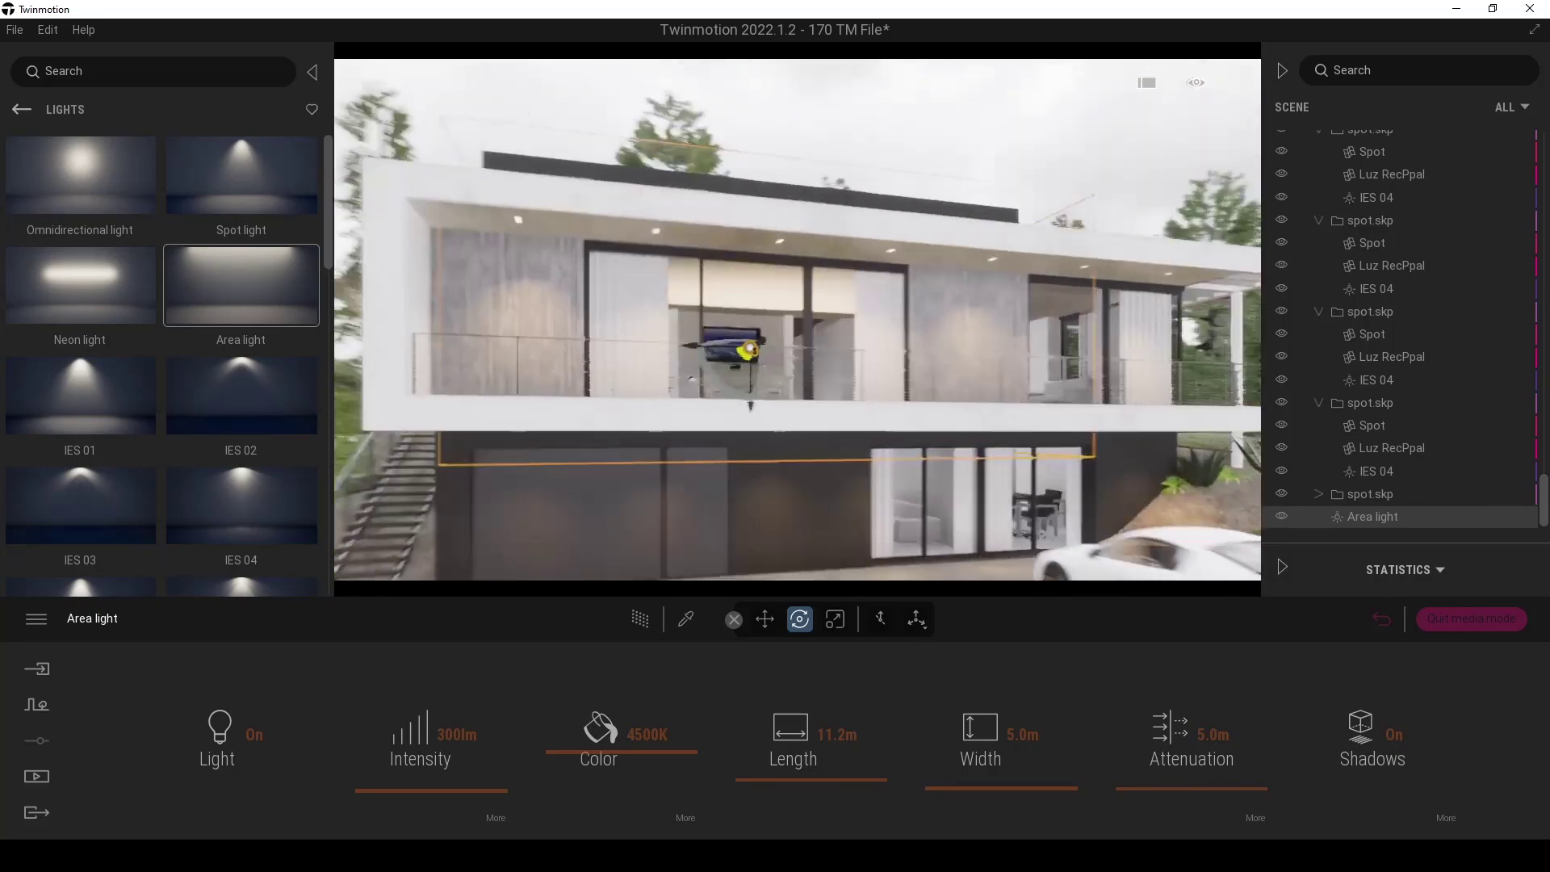
right_click_drag(953, 327, 791, 318)
key("s")
key("w")
key("s")
right_click_drag(903, 326, 816, 323)
key("s")
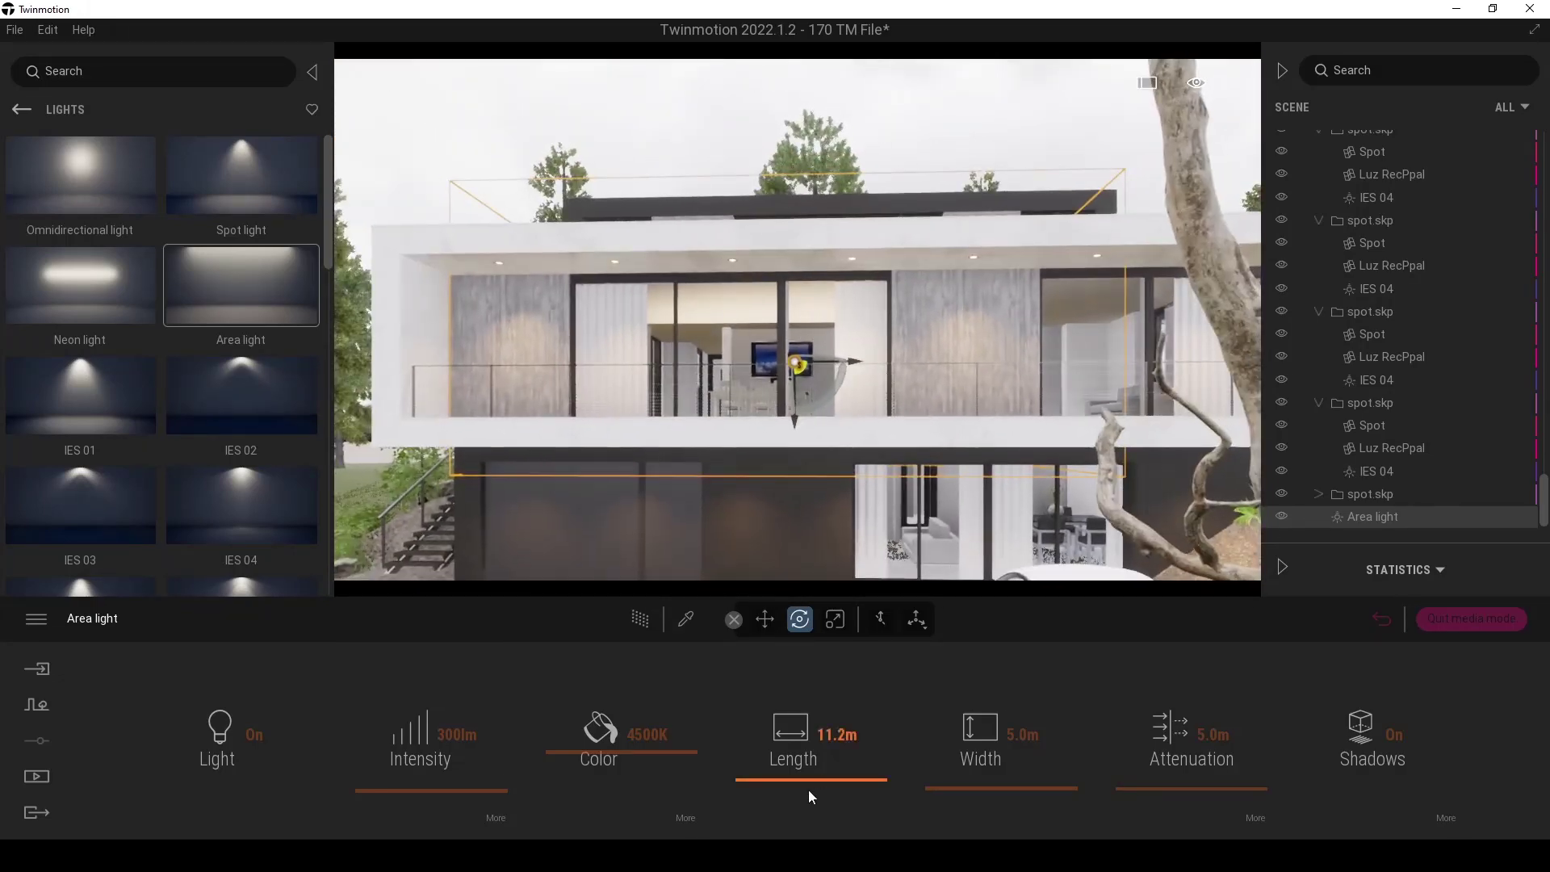
left_click_drag(796, 778, 796, 776)
- Fine-tune the area light's orientation and set its width to 2 m
key("s")
right_click_drag(821, 506, 777, 402)
left_click_drag(798, 394, 806, 386)
left_click_drag(993, 796, 903, 554)
scroll(820, 375, "up", 5)
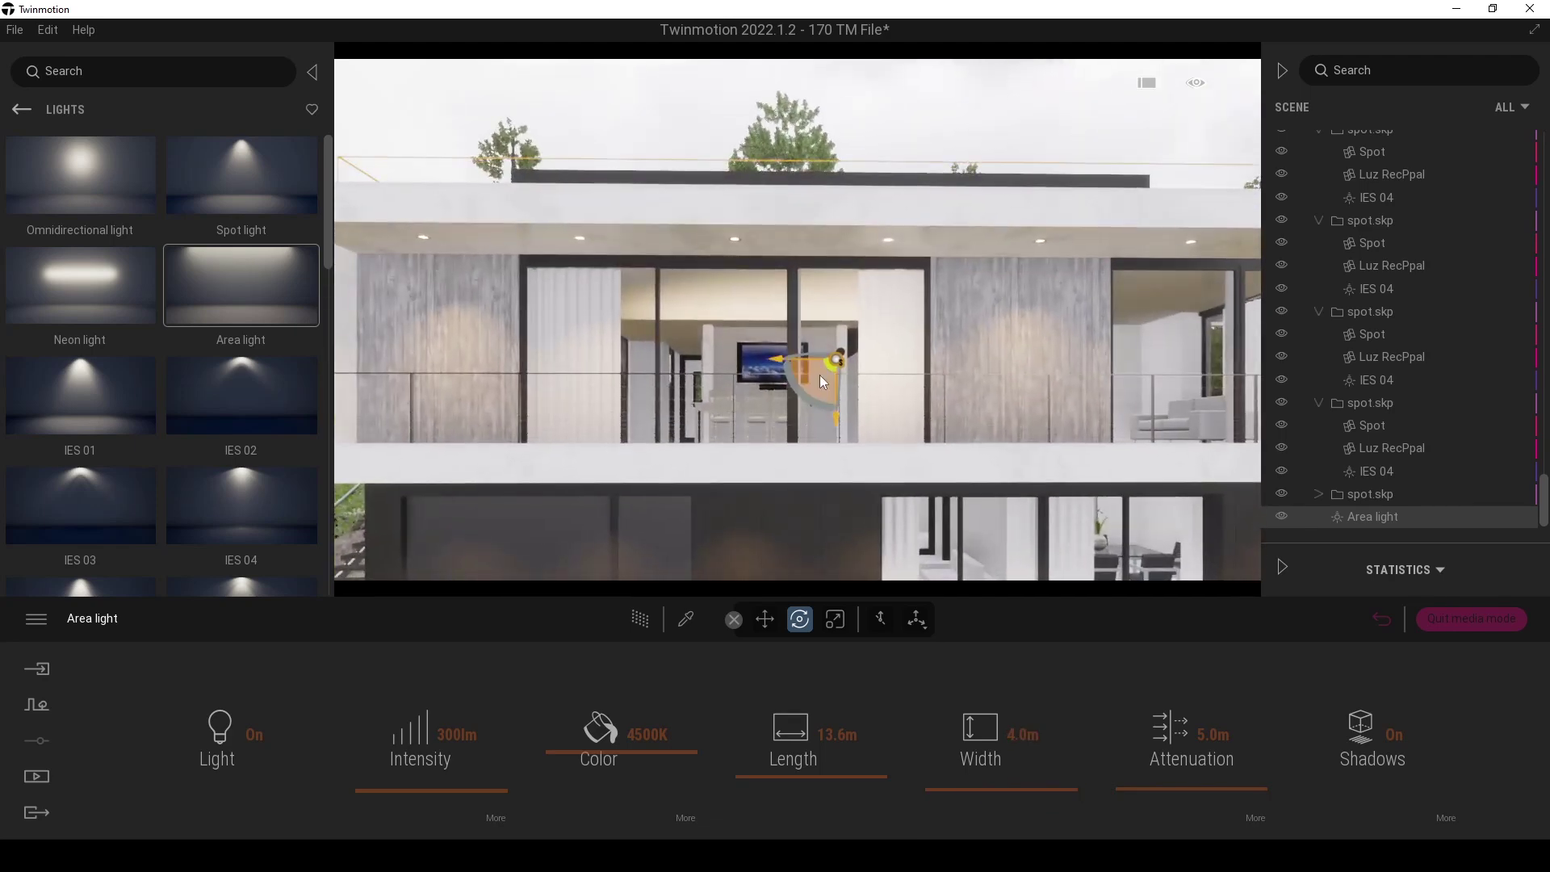
left_click(1018, 734)
type("2")
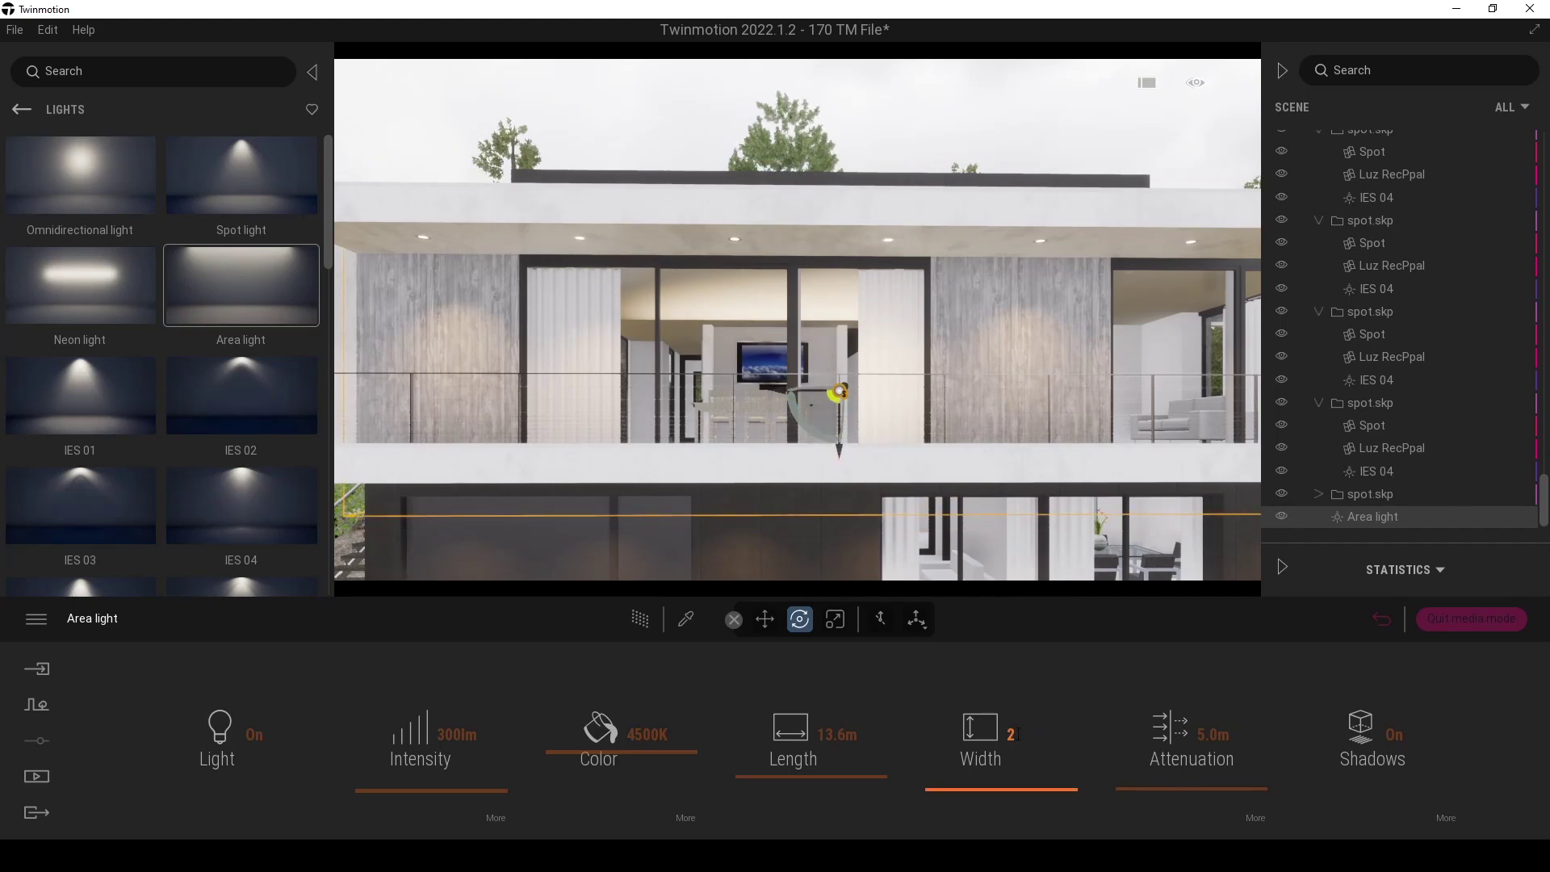
key("Return")
- Enable the path tracer on a view of the whole villa and set the area light's intensity to 50 lm
scroll(829, 414, "down", 3)
middle_click_drag(829, 414, 640, 622, "shift")
left_click(641, 620)
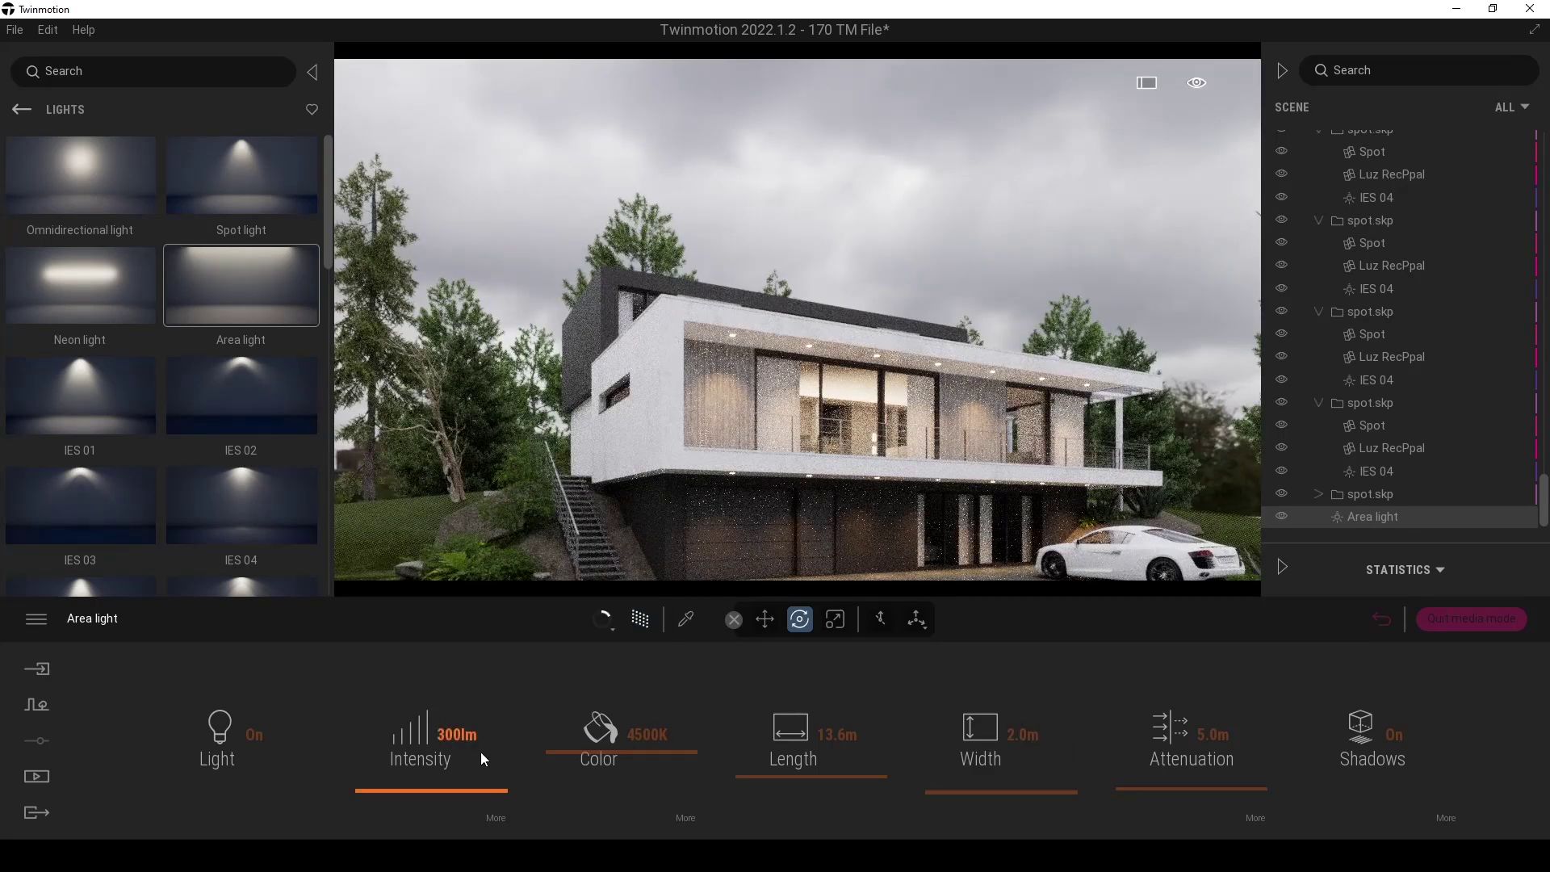
left_click(447, 731)
type("50")
key("Return")
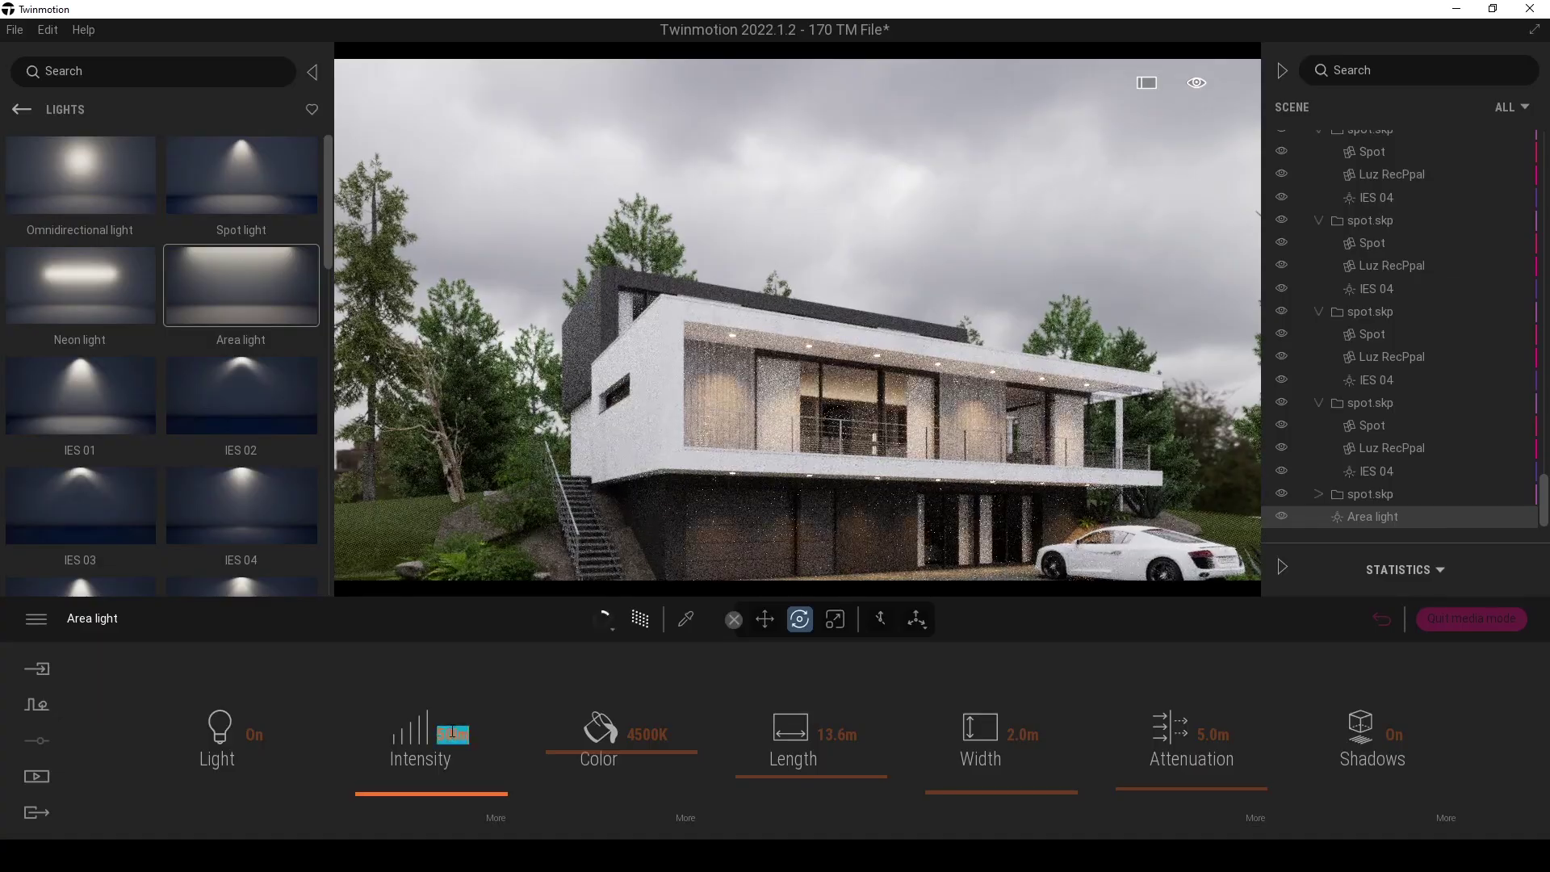
- Increase the area light's attenuation and warm its color to 3485K, leaving nothing selected
mouse_move(1151, 783)
left_mouse_down()
mouse_move(1156, 762)
mouse_move(1161, 806)
mouse_move(1176, 702)
mouse_move(1174, 736)
left_mouse_up()
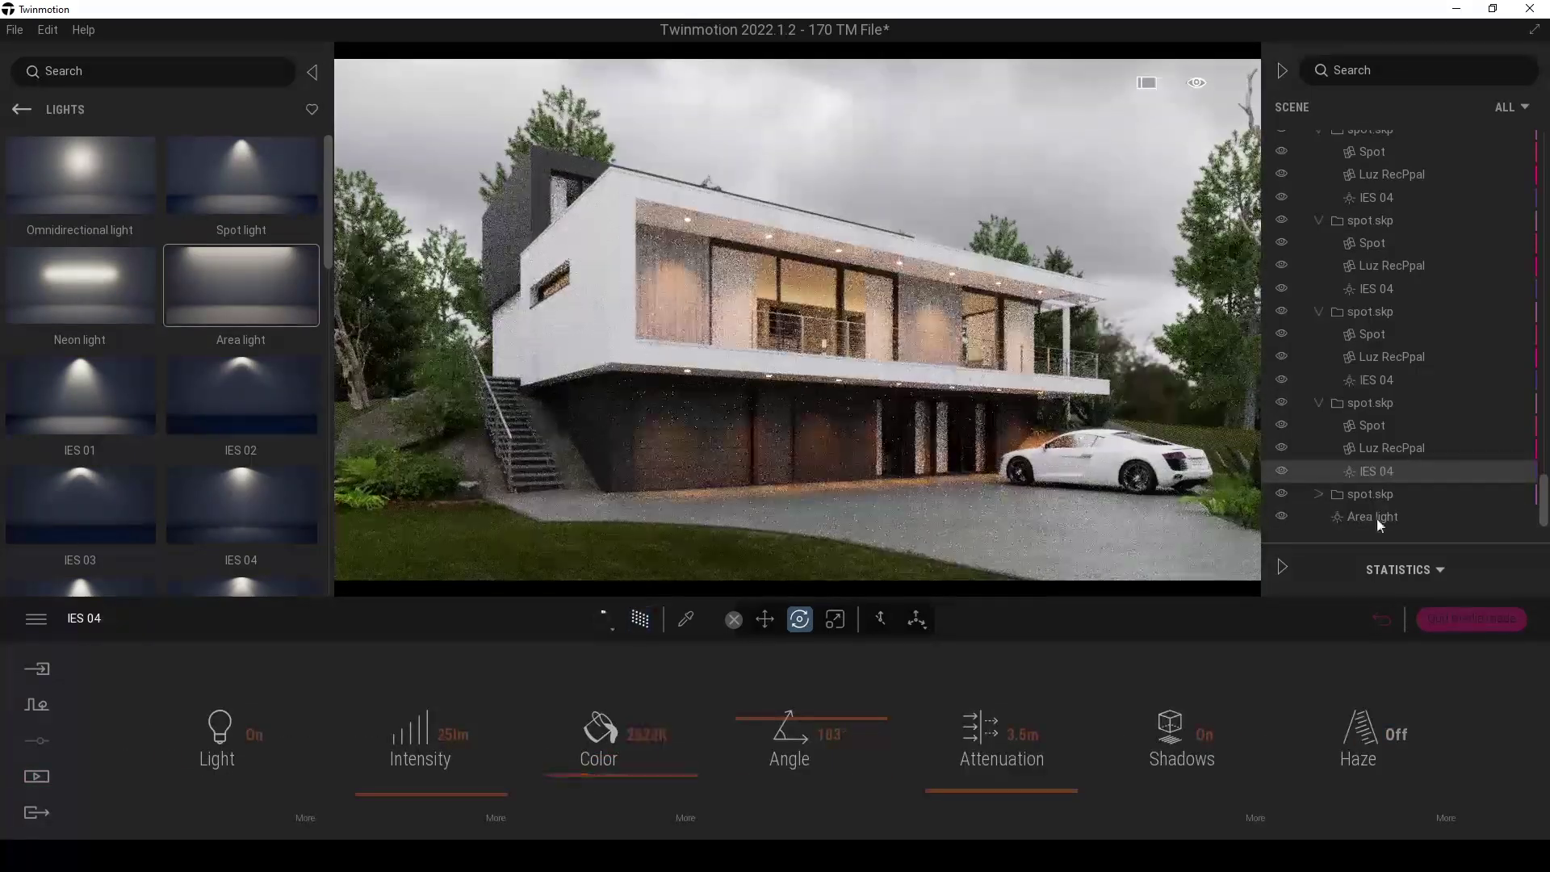
left_click(1343, 517)
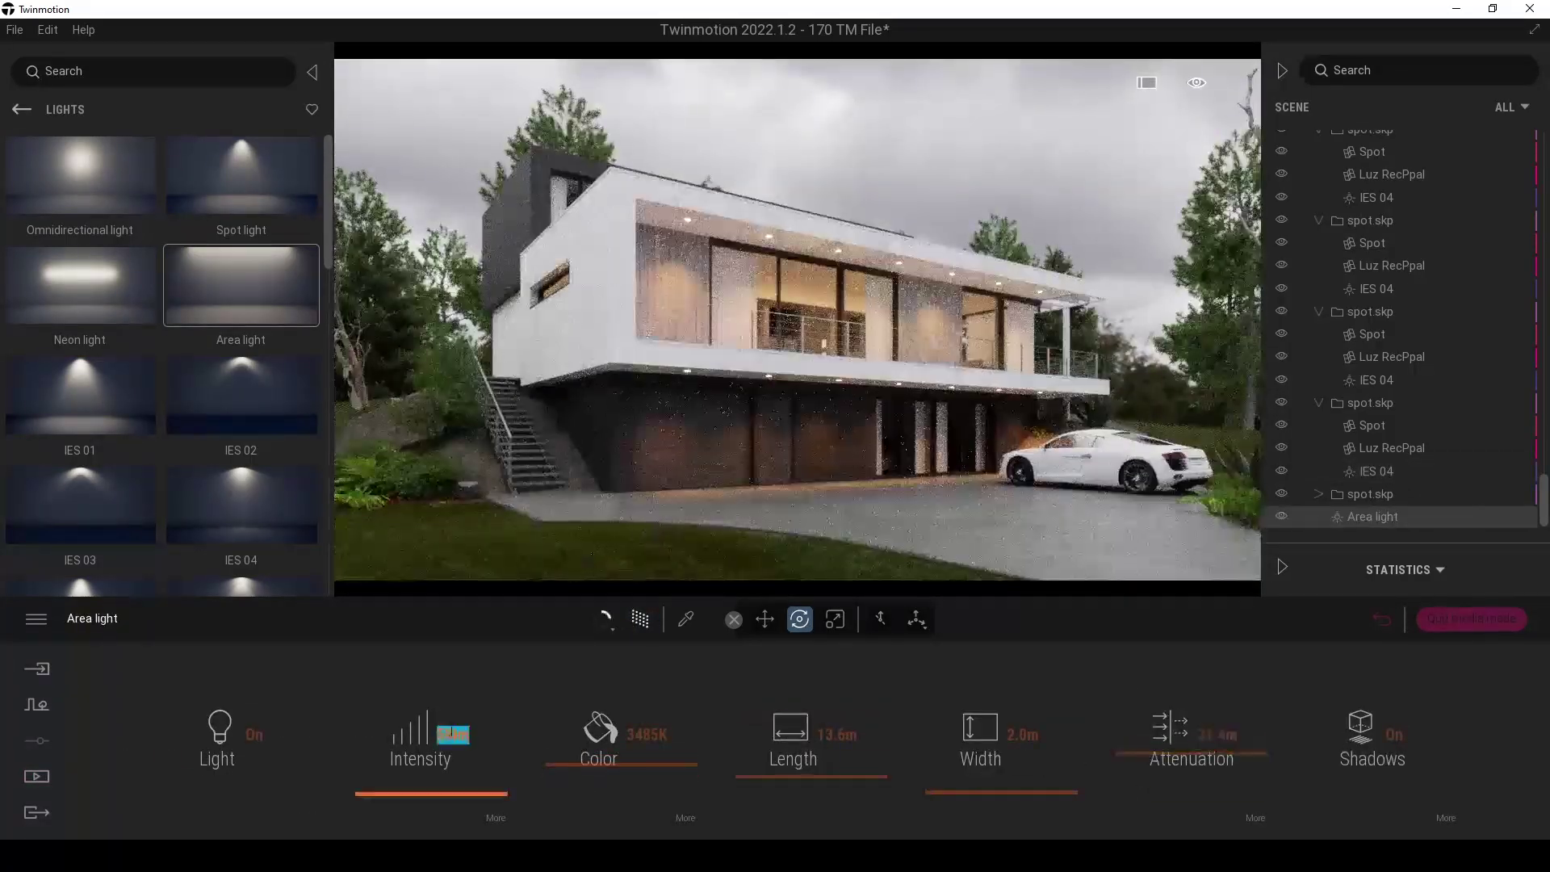
left_click(912, 165)
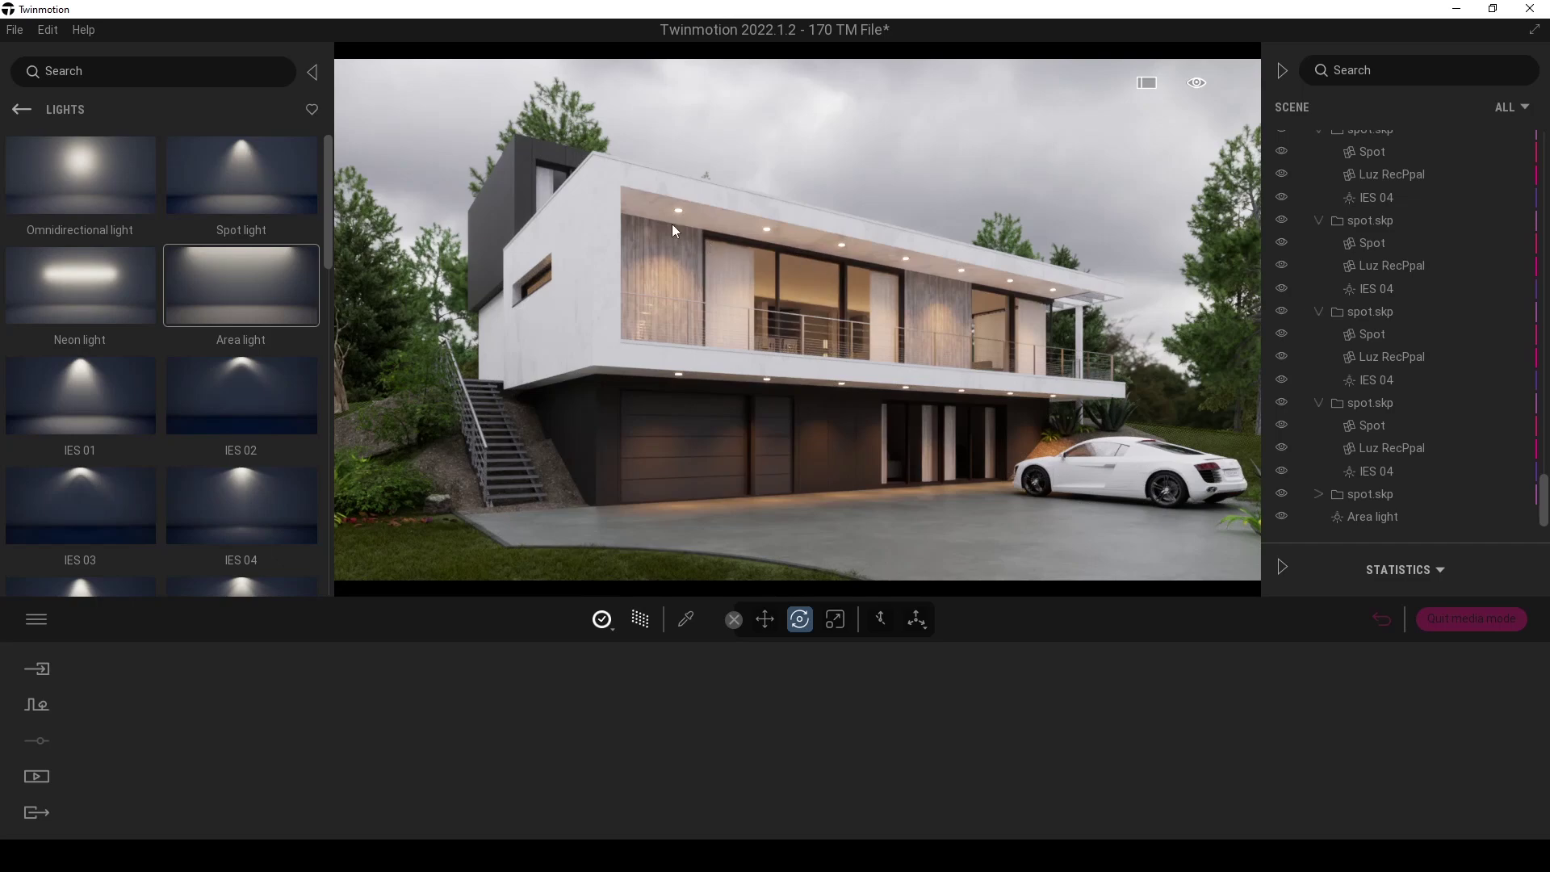
- Sample the upper-floor window glass and replace it with the library's Reflective glass material
left_click(1380, 619)
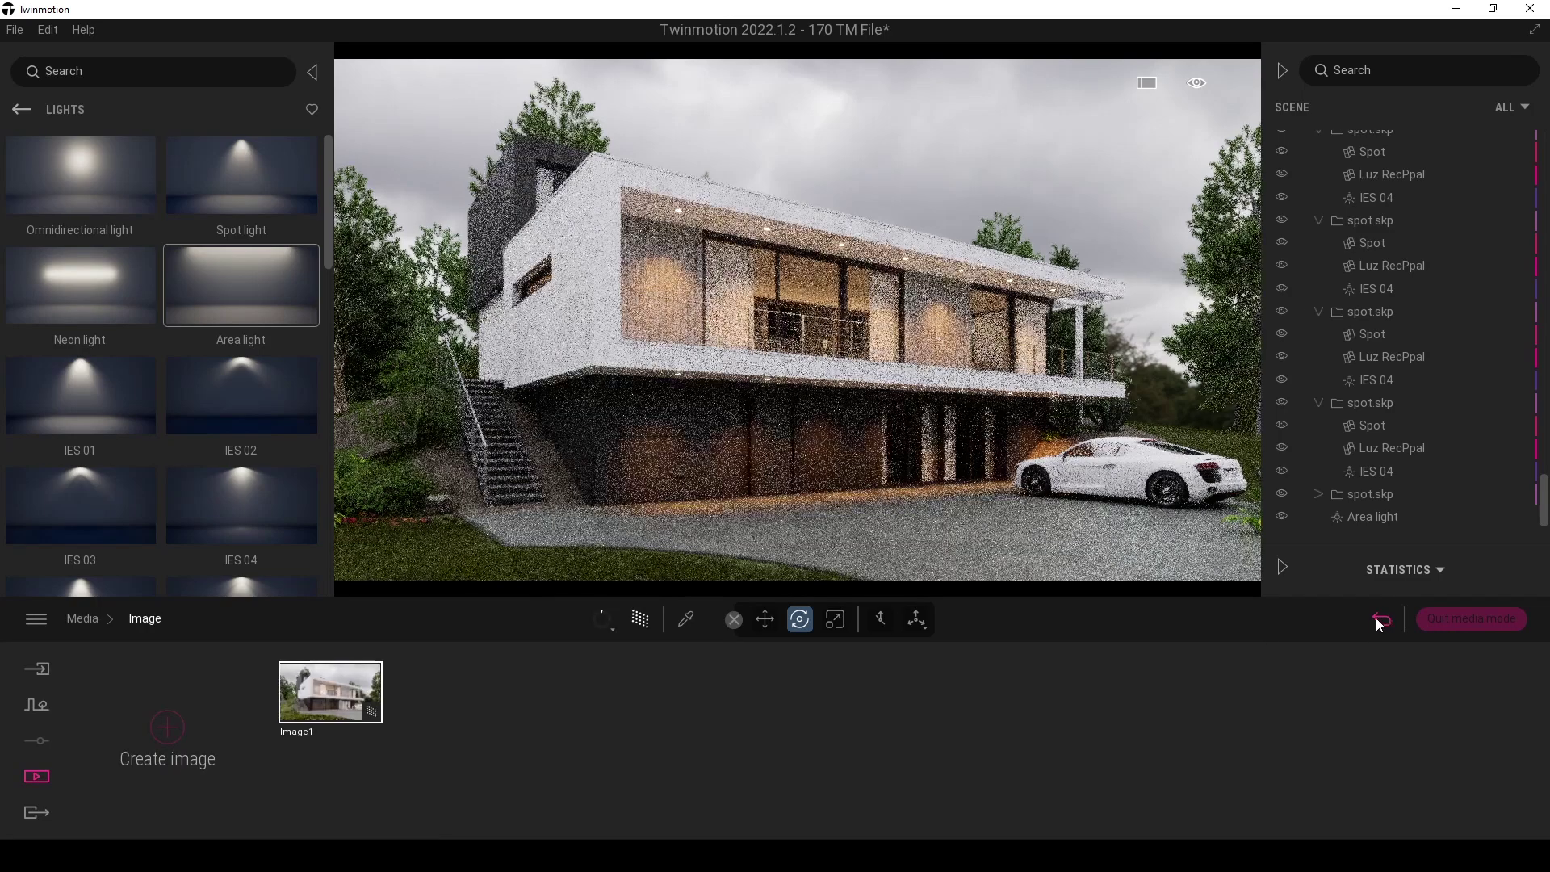
left_click(686, 619)
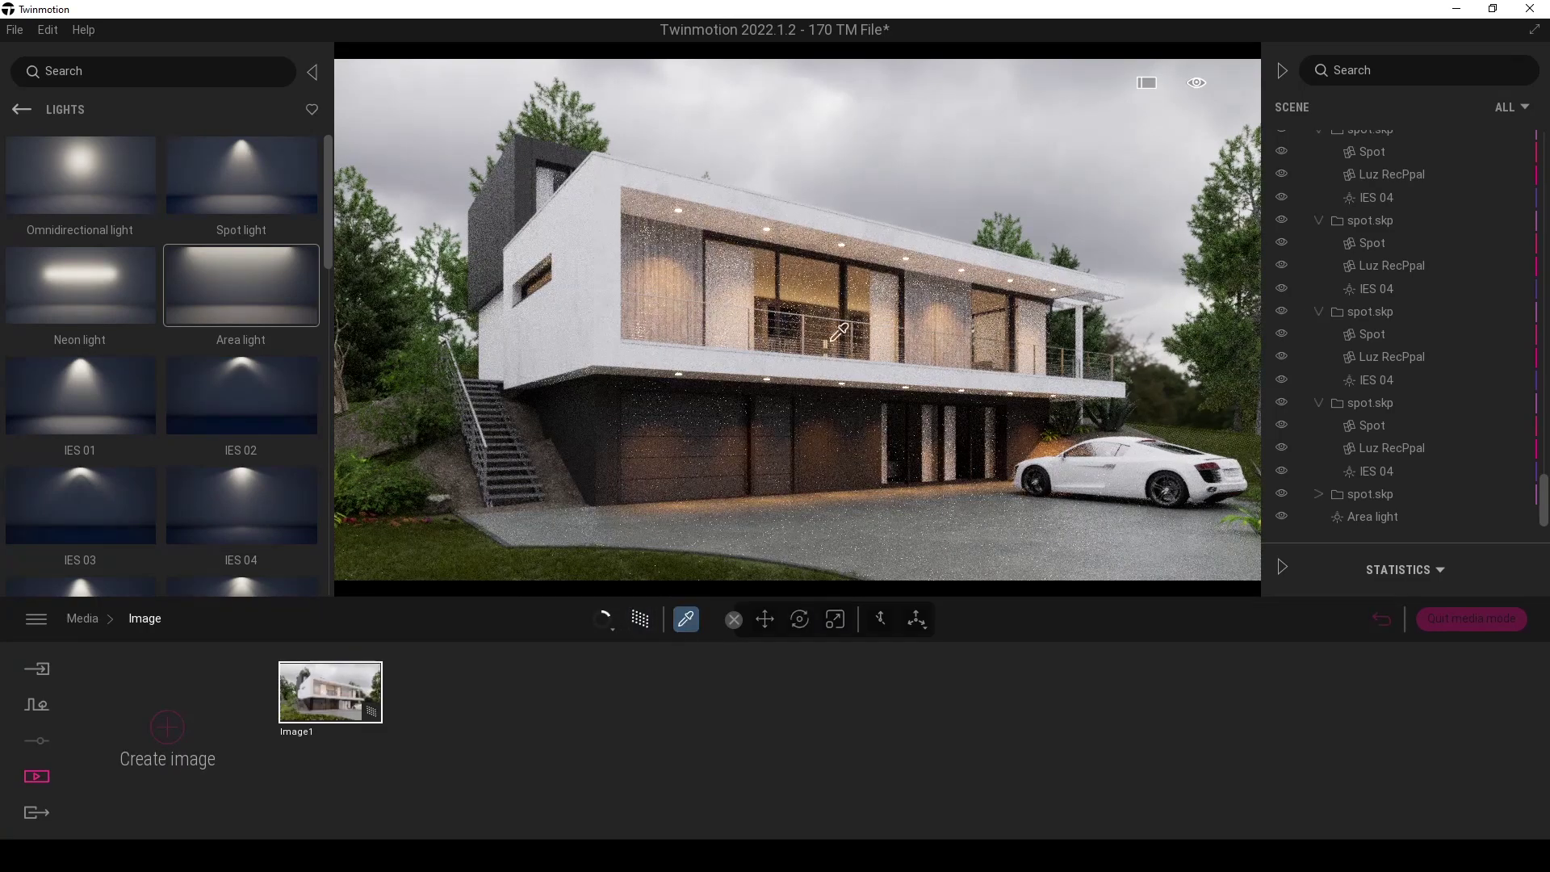
left_click(810, 288)
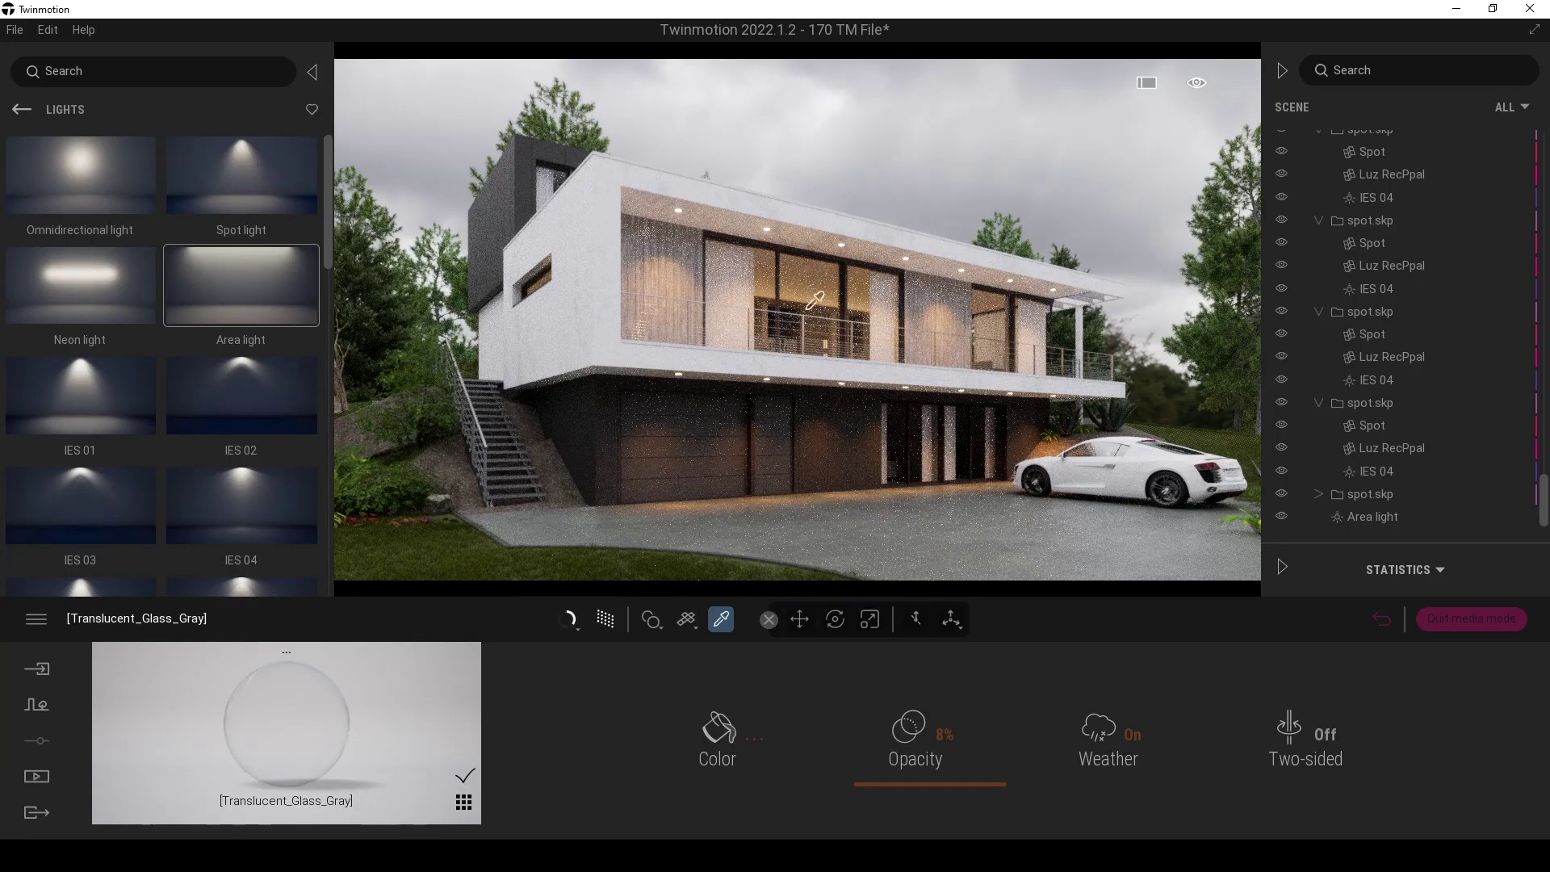
left_click(29, 110)
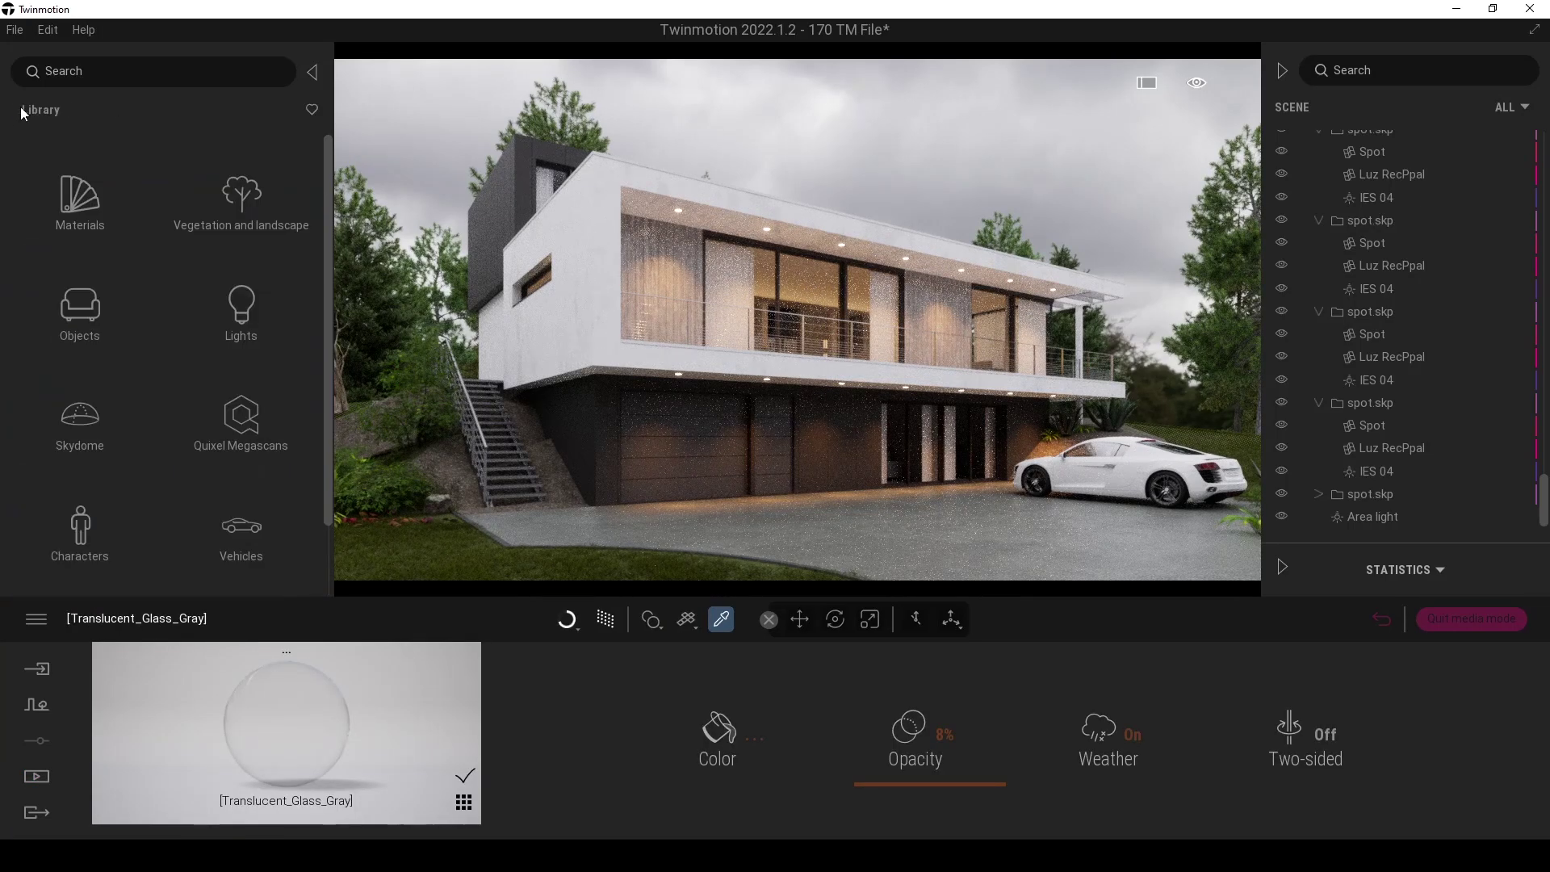
left_click(78, 207)
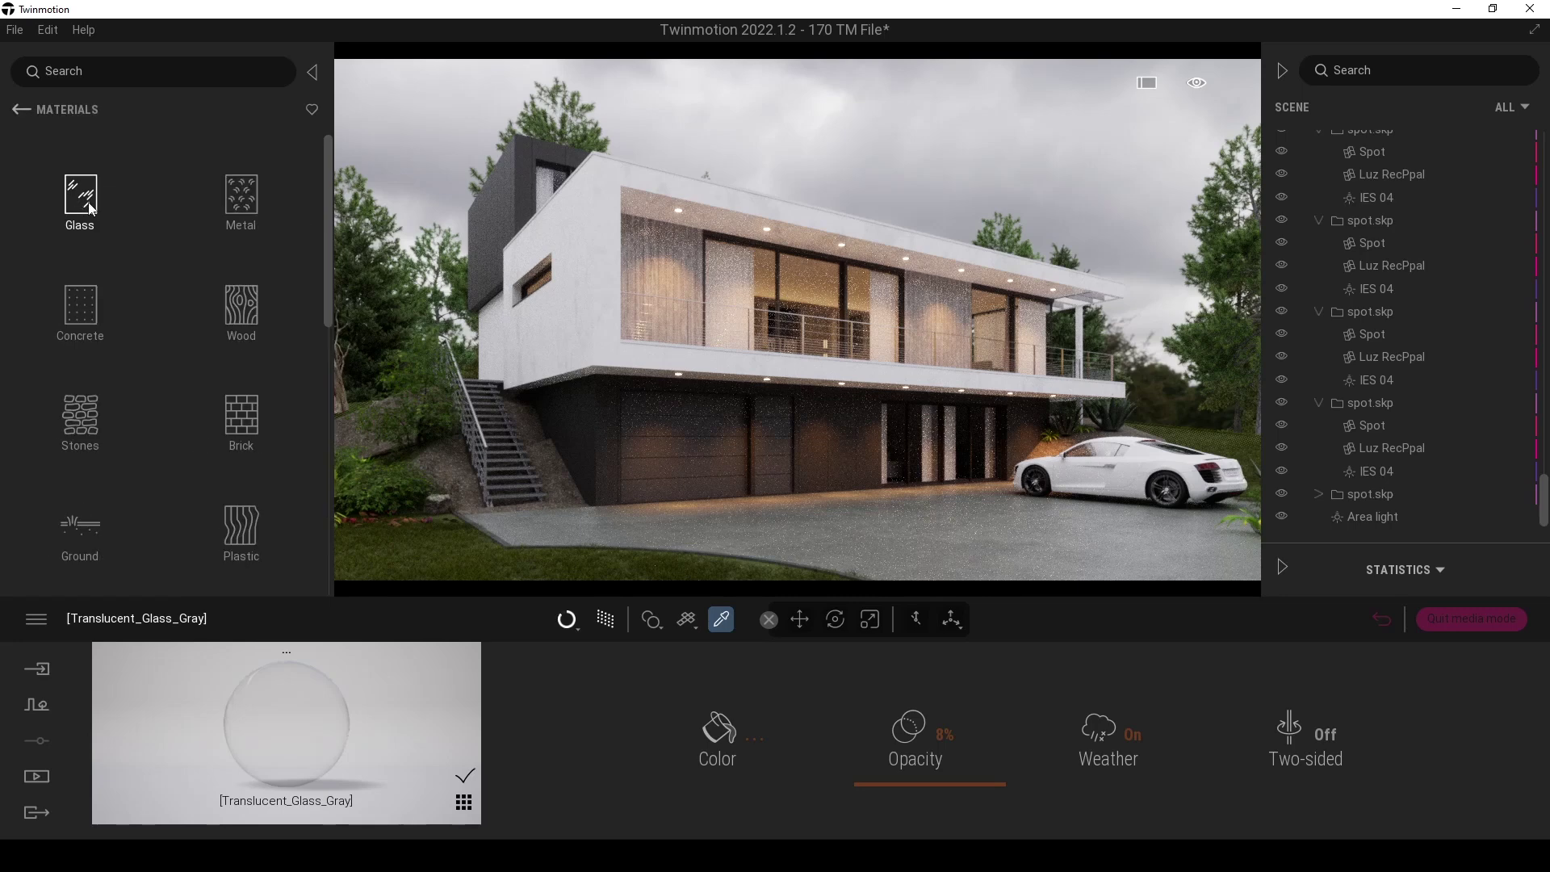
left_click(78, 207)
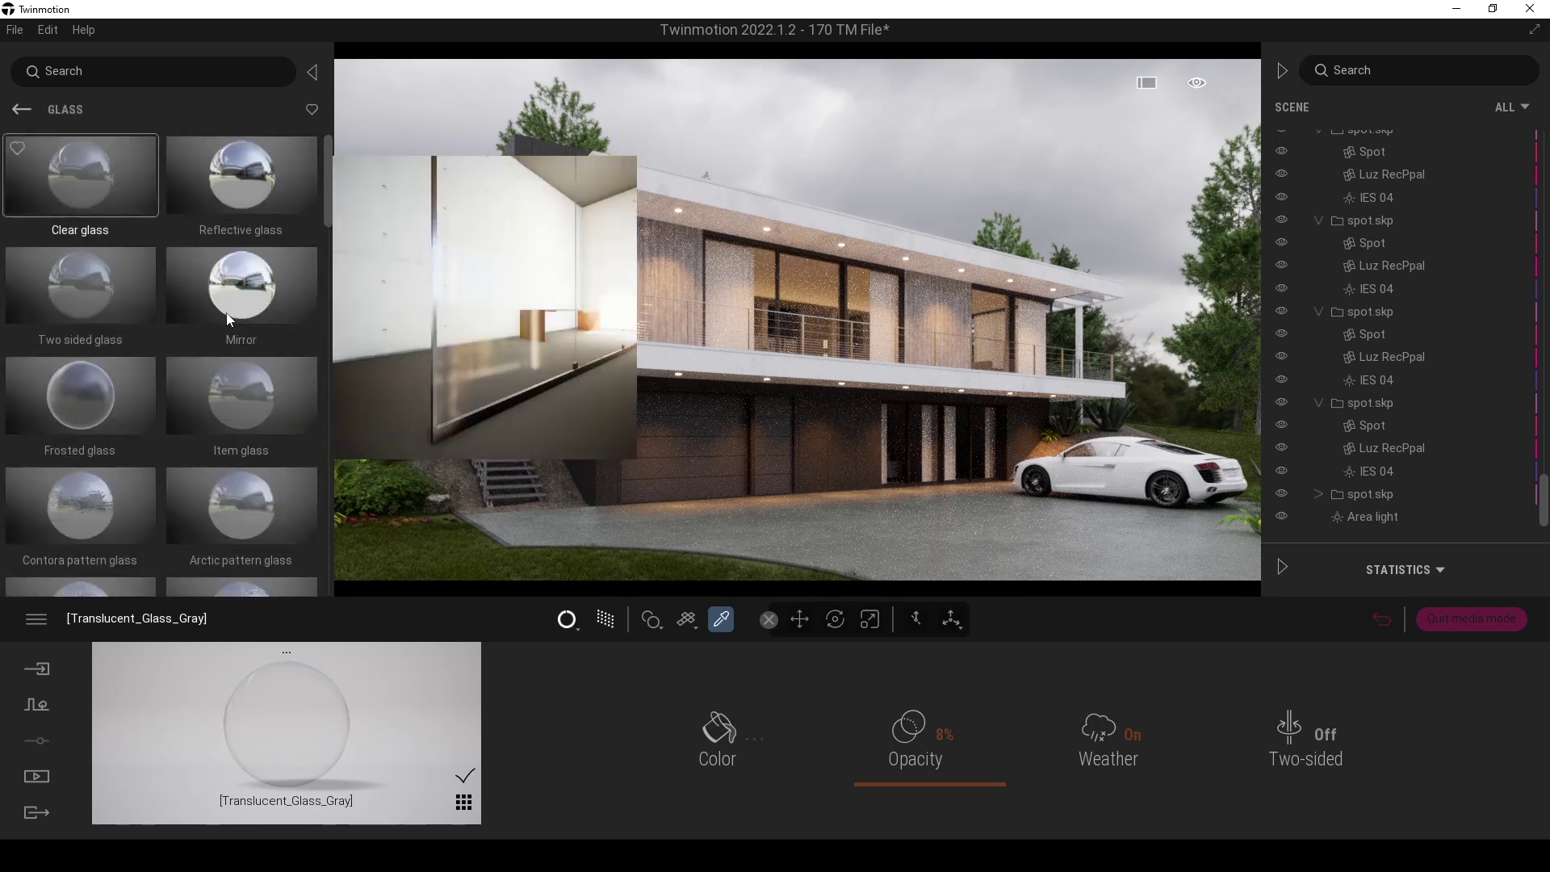
mouse_move(243, 193)
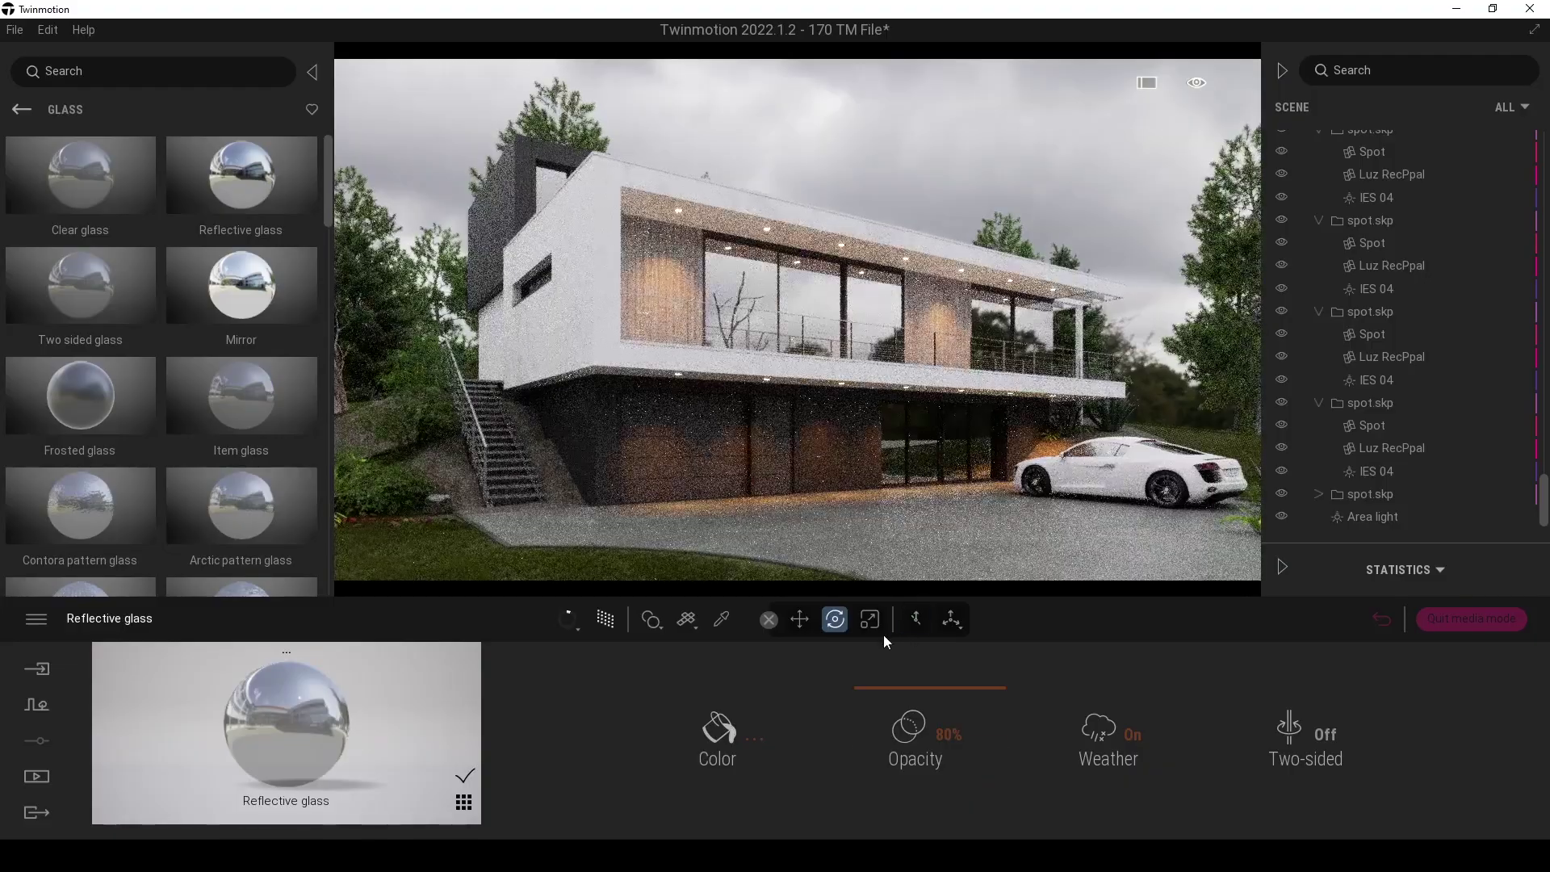
- Try the window glass as Reflective glass at 12% opacity, and as Clear glass at 8% opacity
left_click_drag(880, 755, 884, 775)
mouse_move(114, 187)
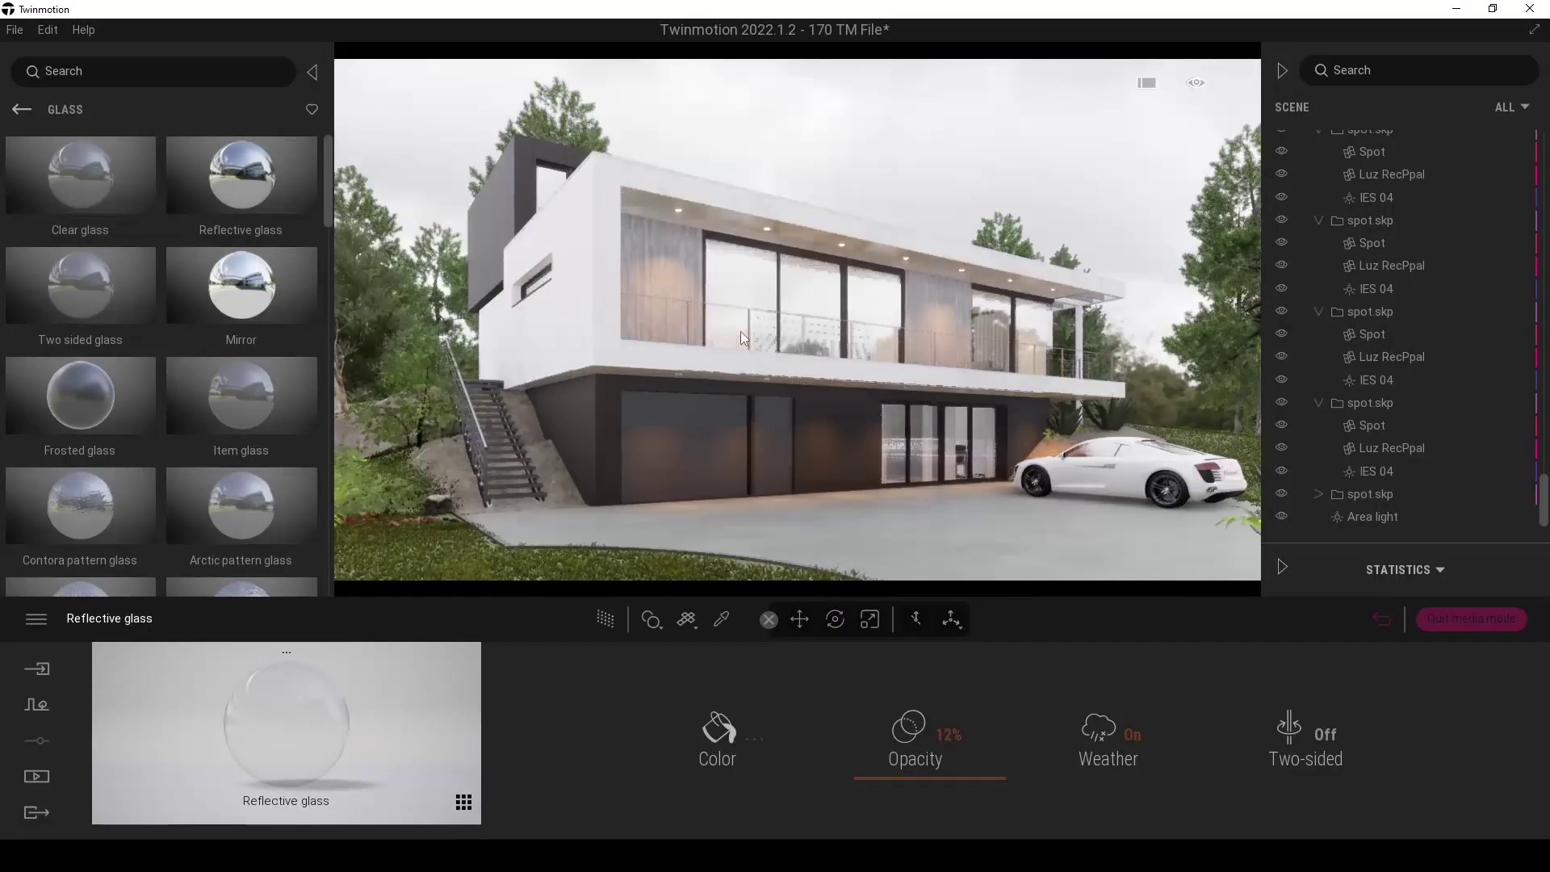
left_click_drag(740, 331, 811, 304)
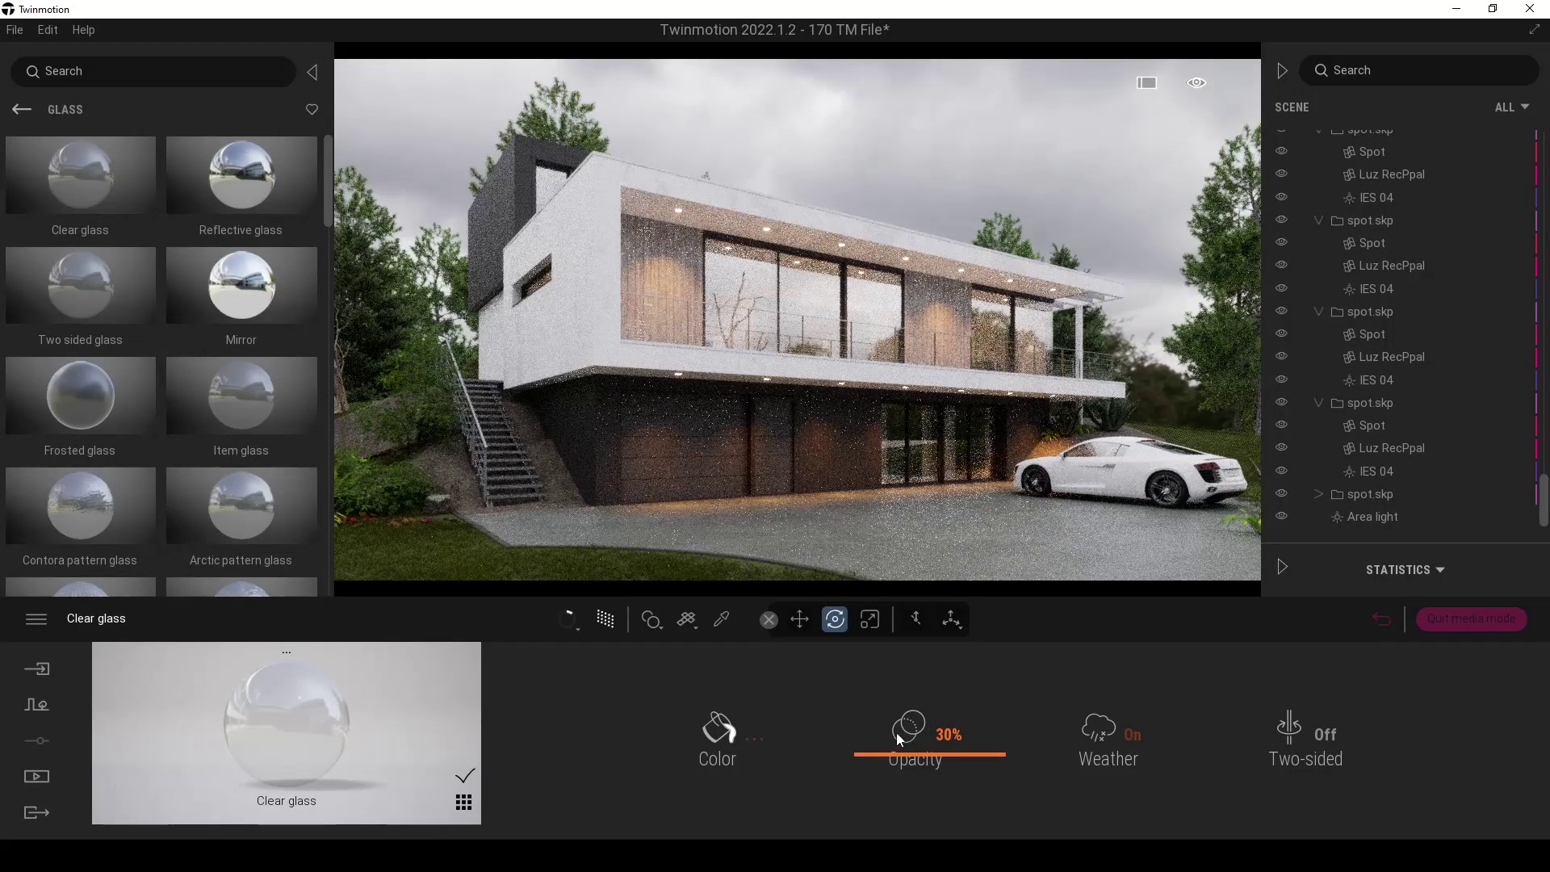
left_click_drag(876, 756, 876, 783)
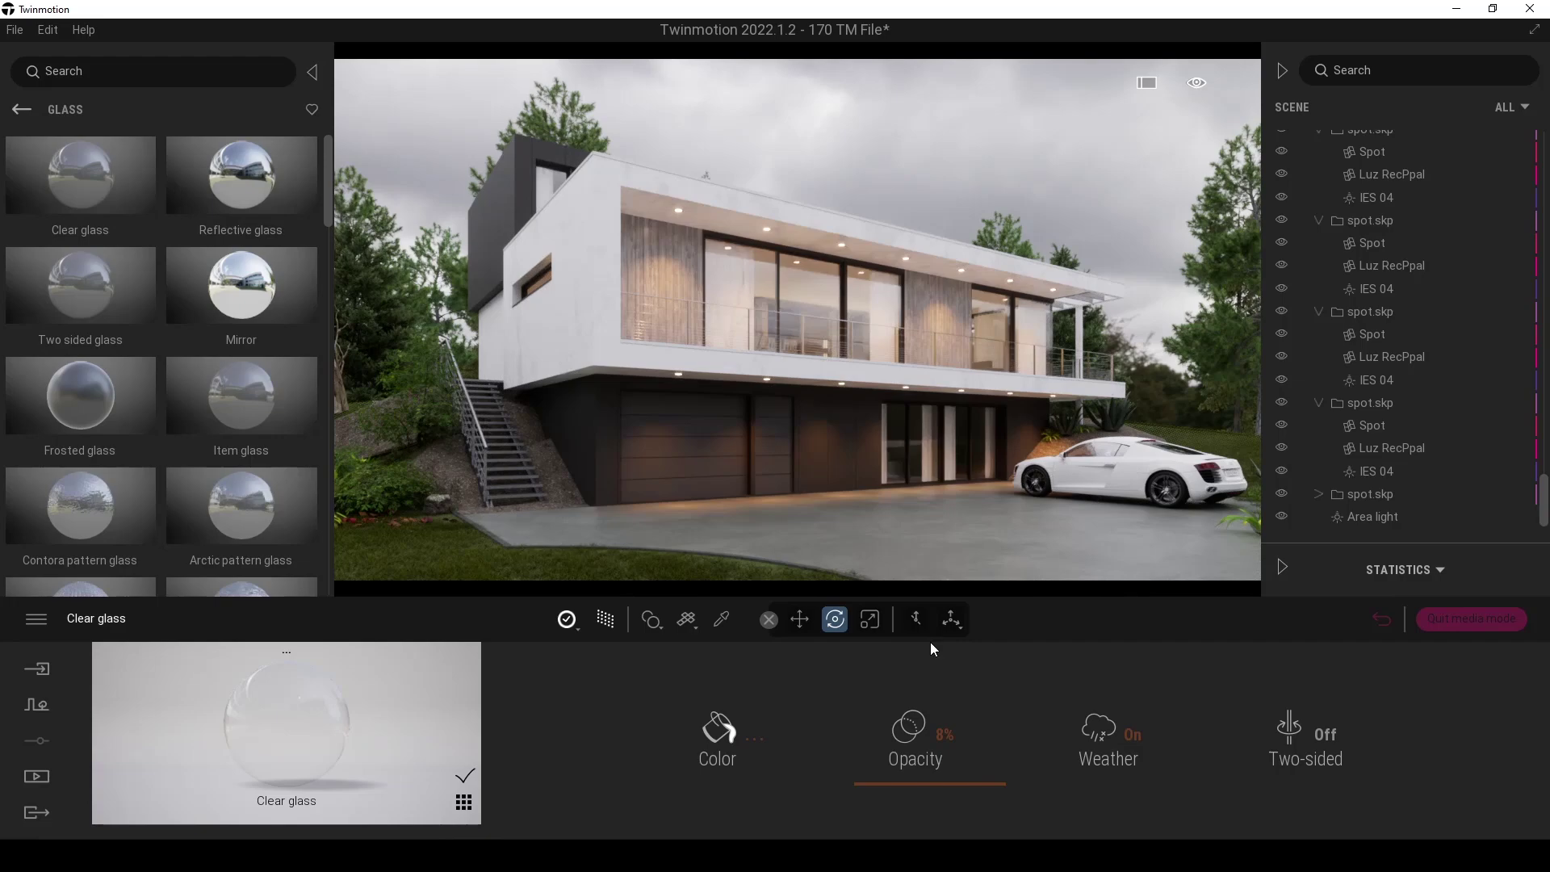
- Apply the library's Reflective glass to the upper-floor windows again and set its opacity to 15%
left_click_drag(301, 177, 767, 288)
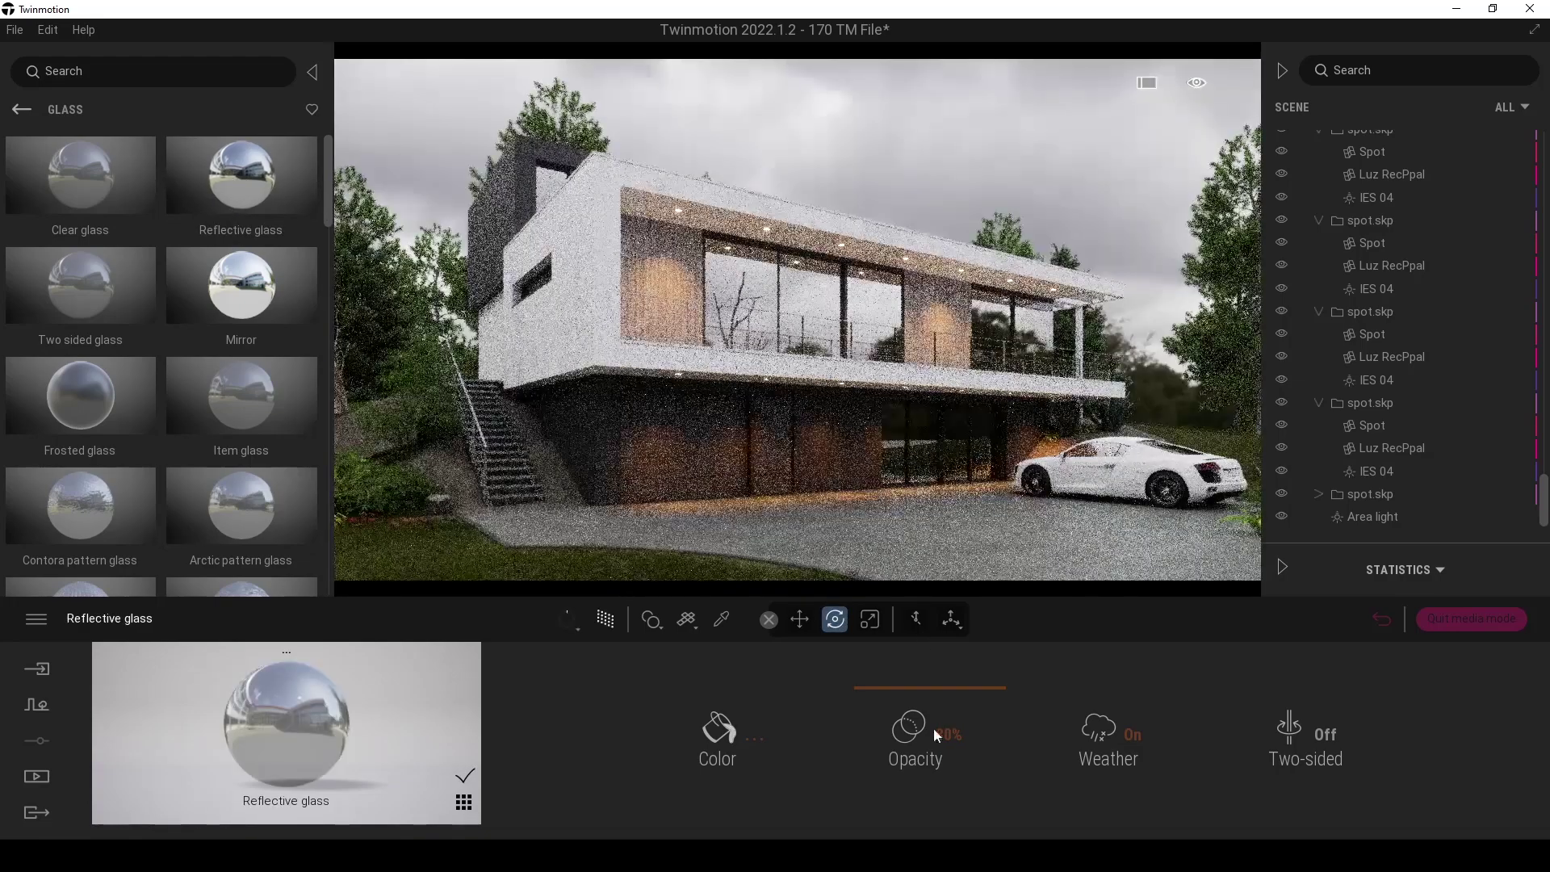
left_click(949, 734)
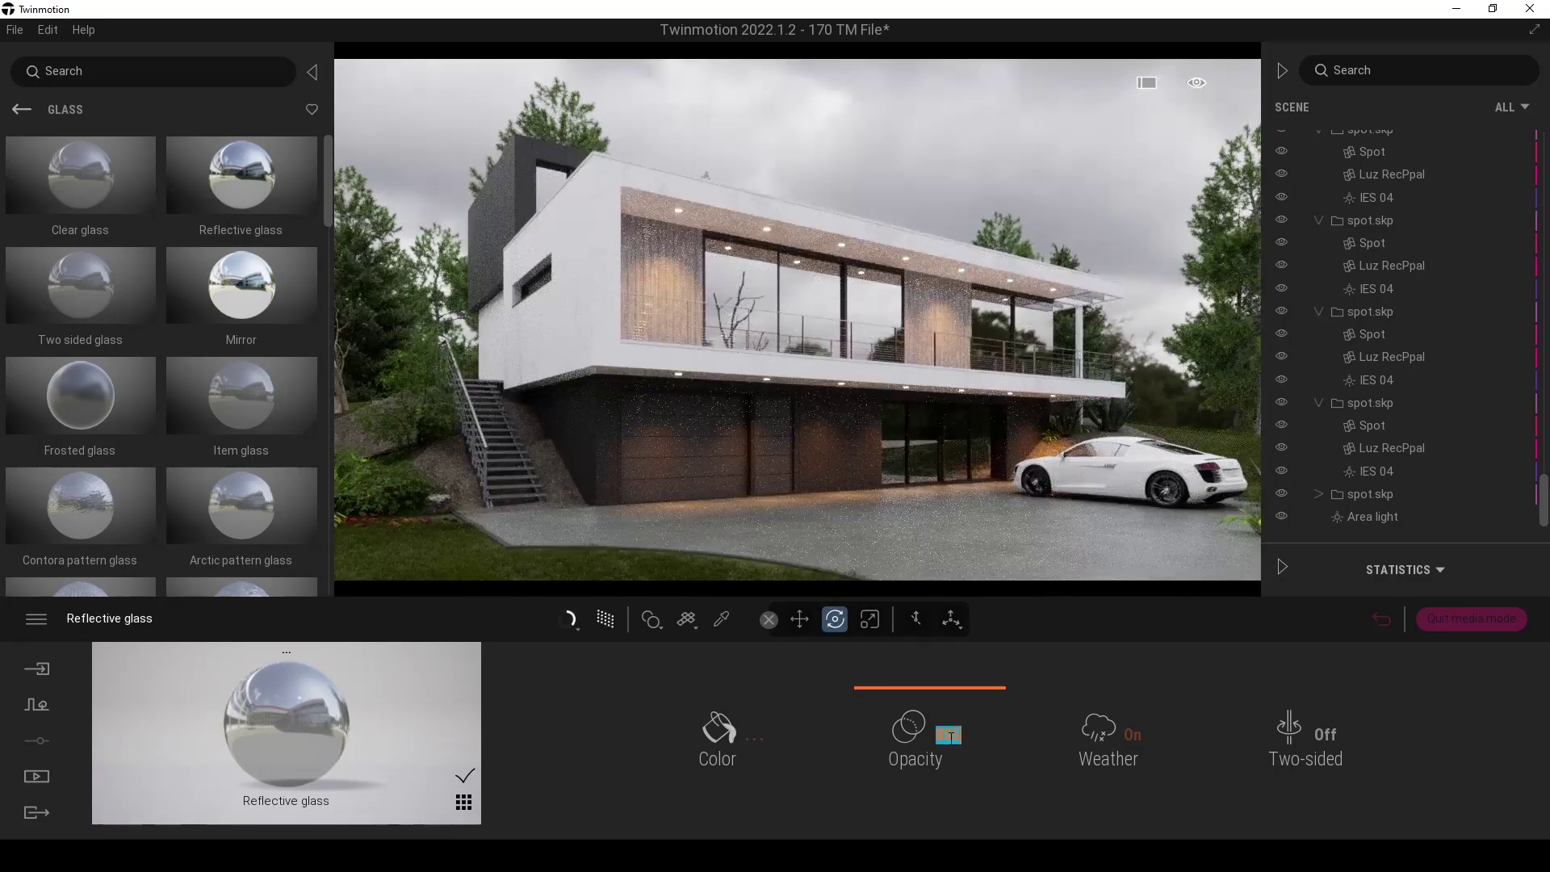
type("0")
key("Return")
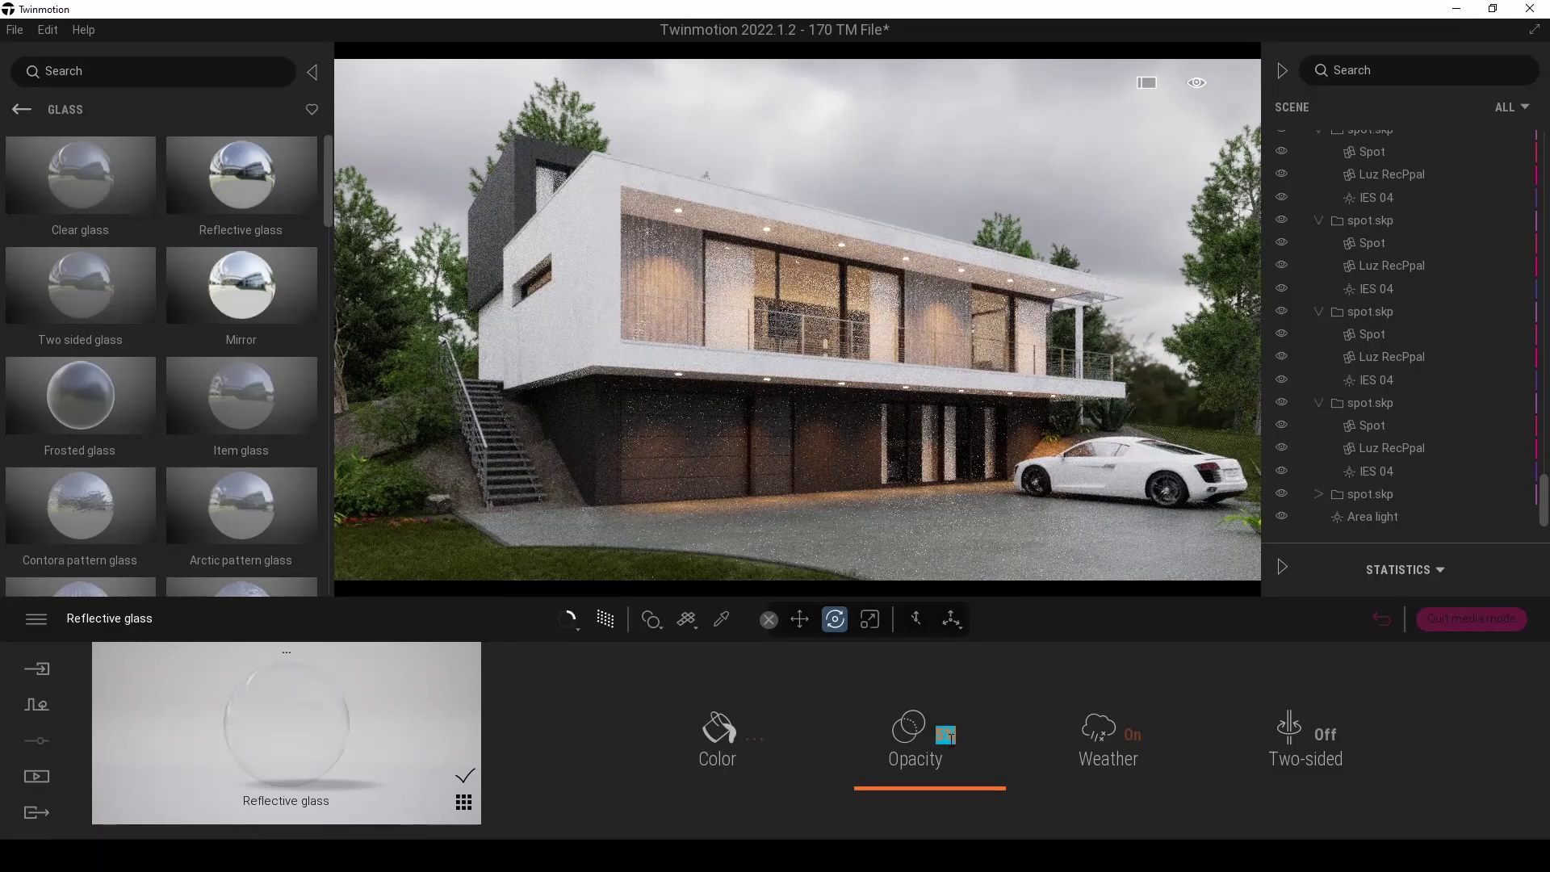
left_click_drag(886, 784, 893, 776)
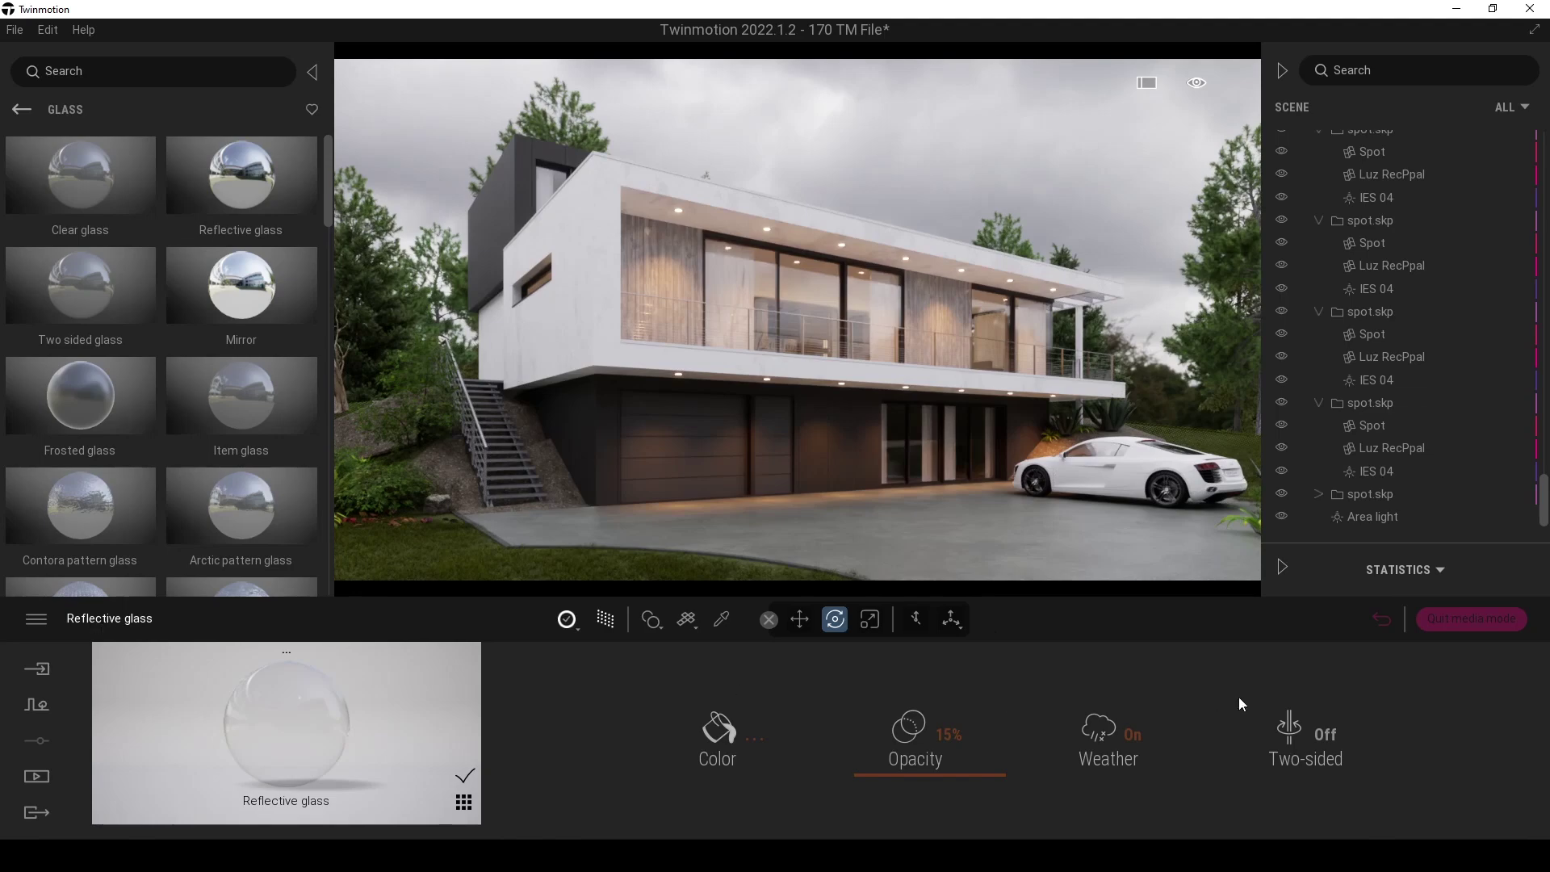
- Set Image1's ambient lighting to 1.22 and fine-tune its white balance
left_click(1380, 619)
left_click(371, 718)
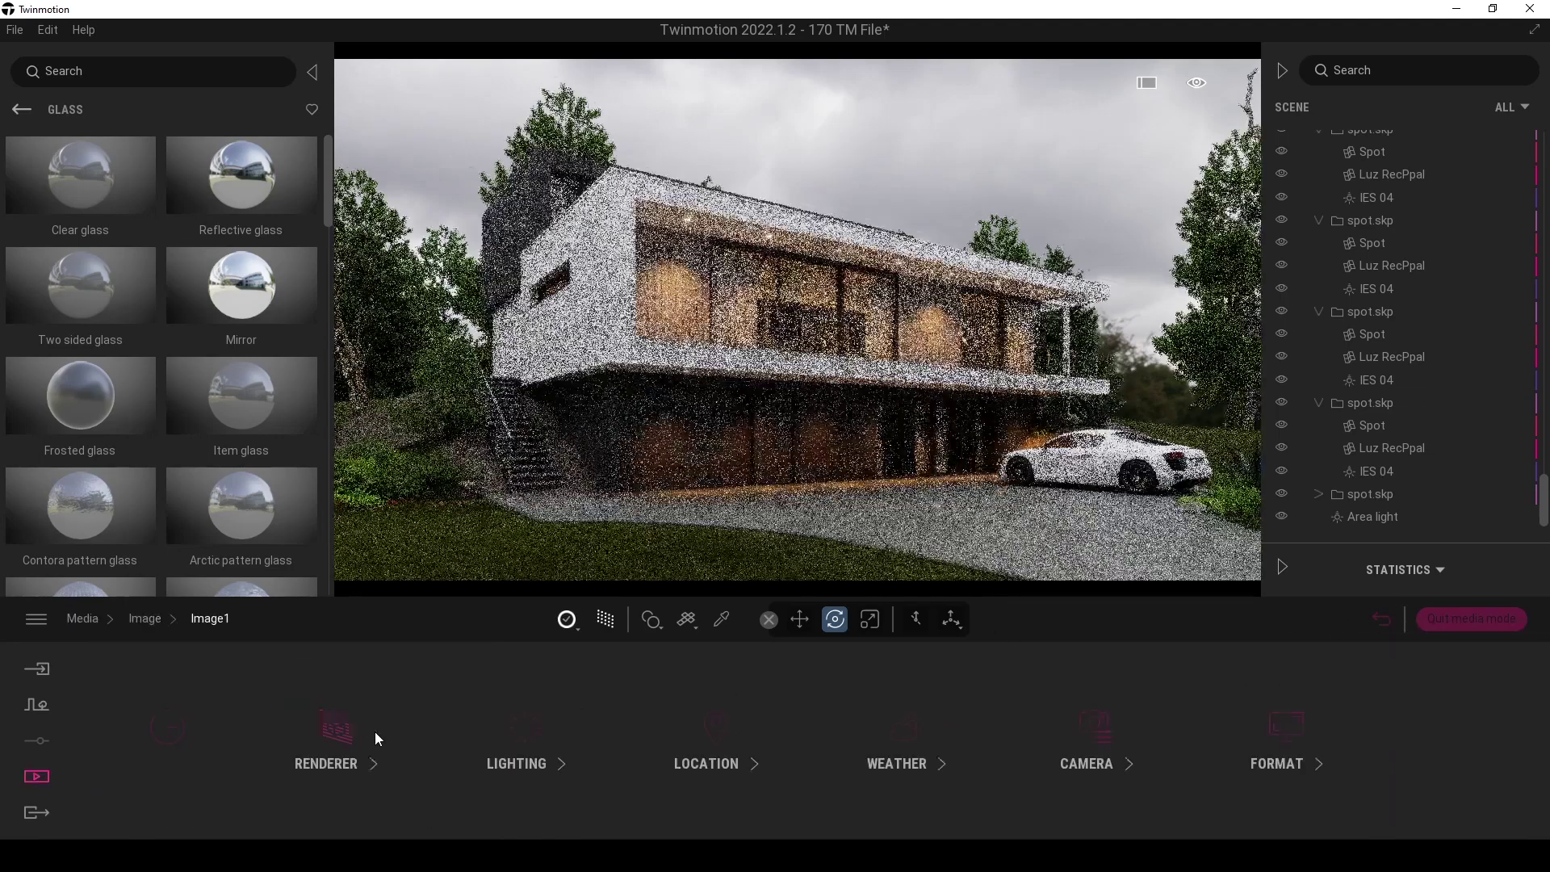
left_click(500, 712)
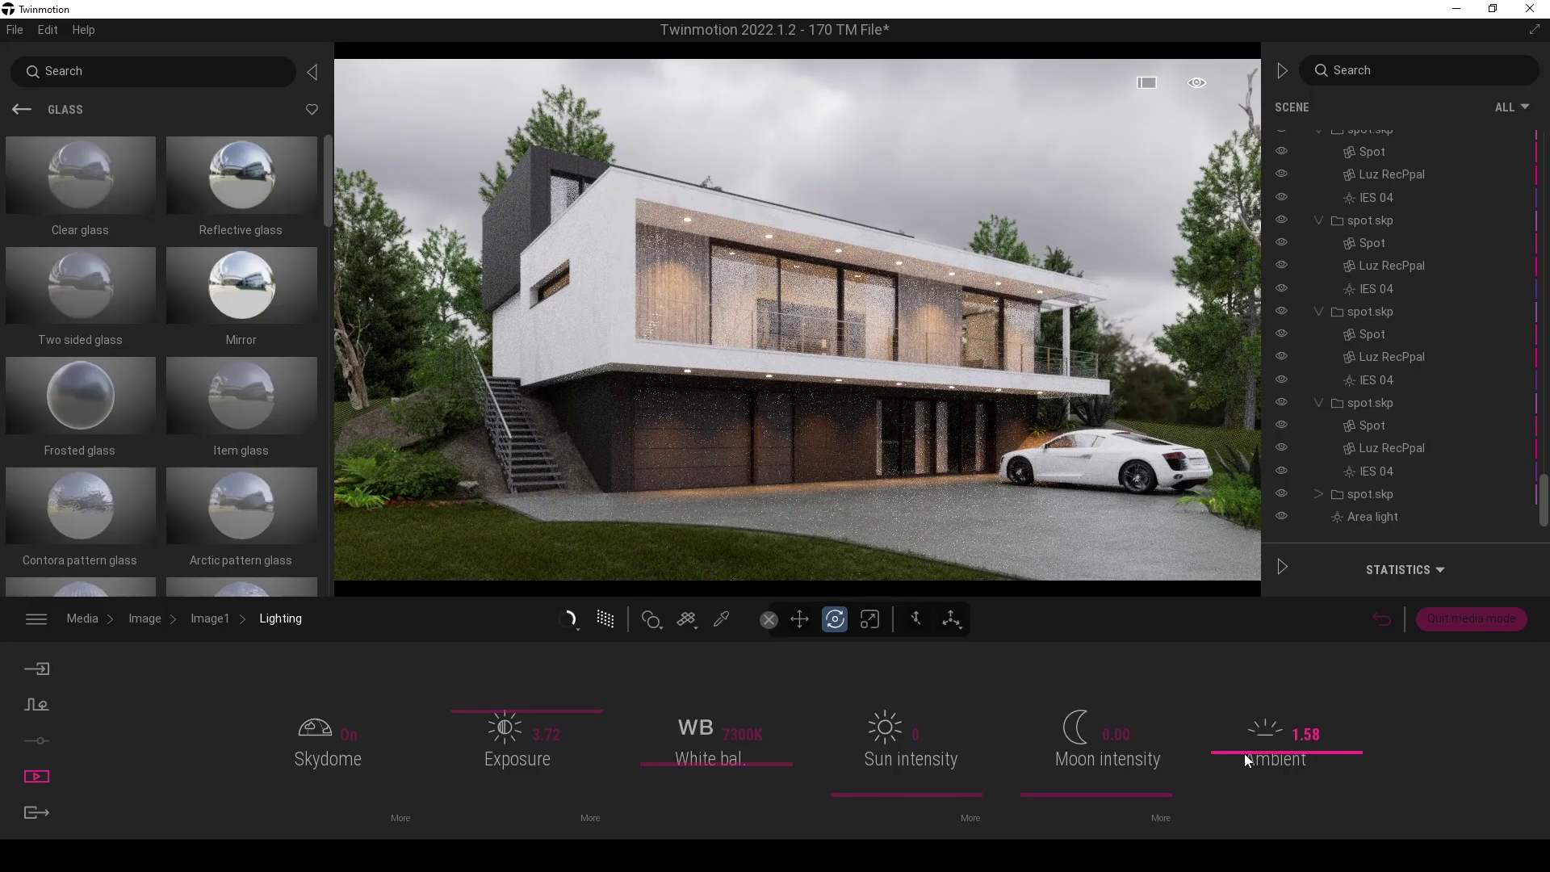
left_click_drag(1243, 754, 1249, 769)
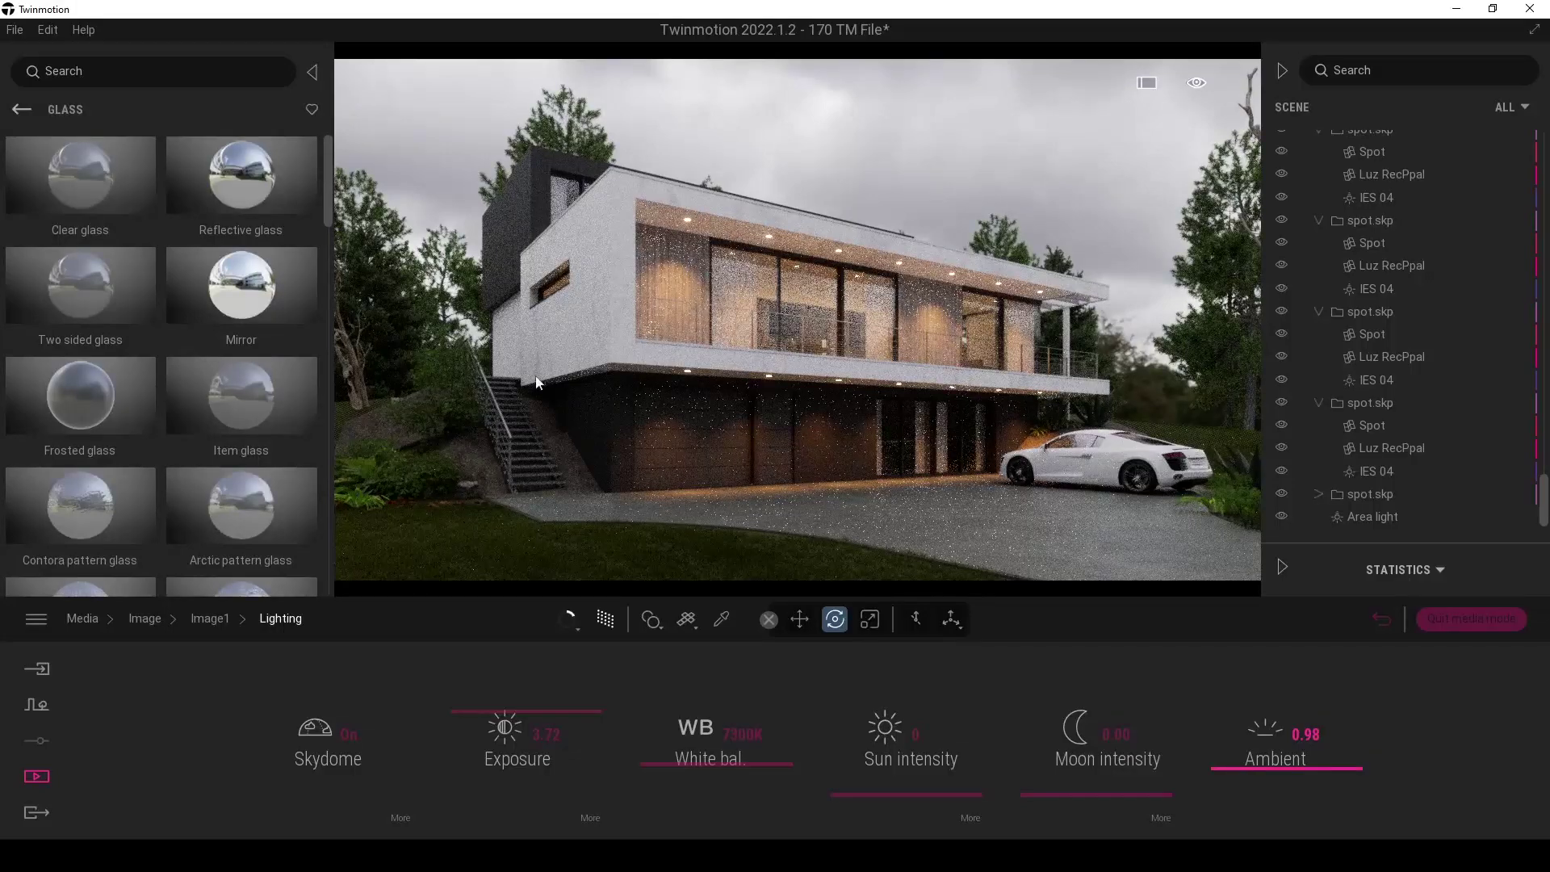
mouse_move(1239, 733)
left_mouse_down()
mouse_move(1240, 760)
mouse_move(1253, 754)
left_mouse_up()
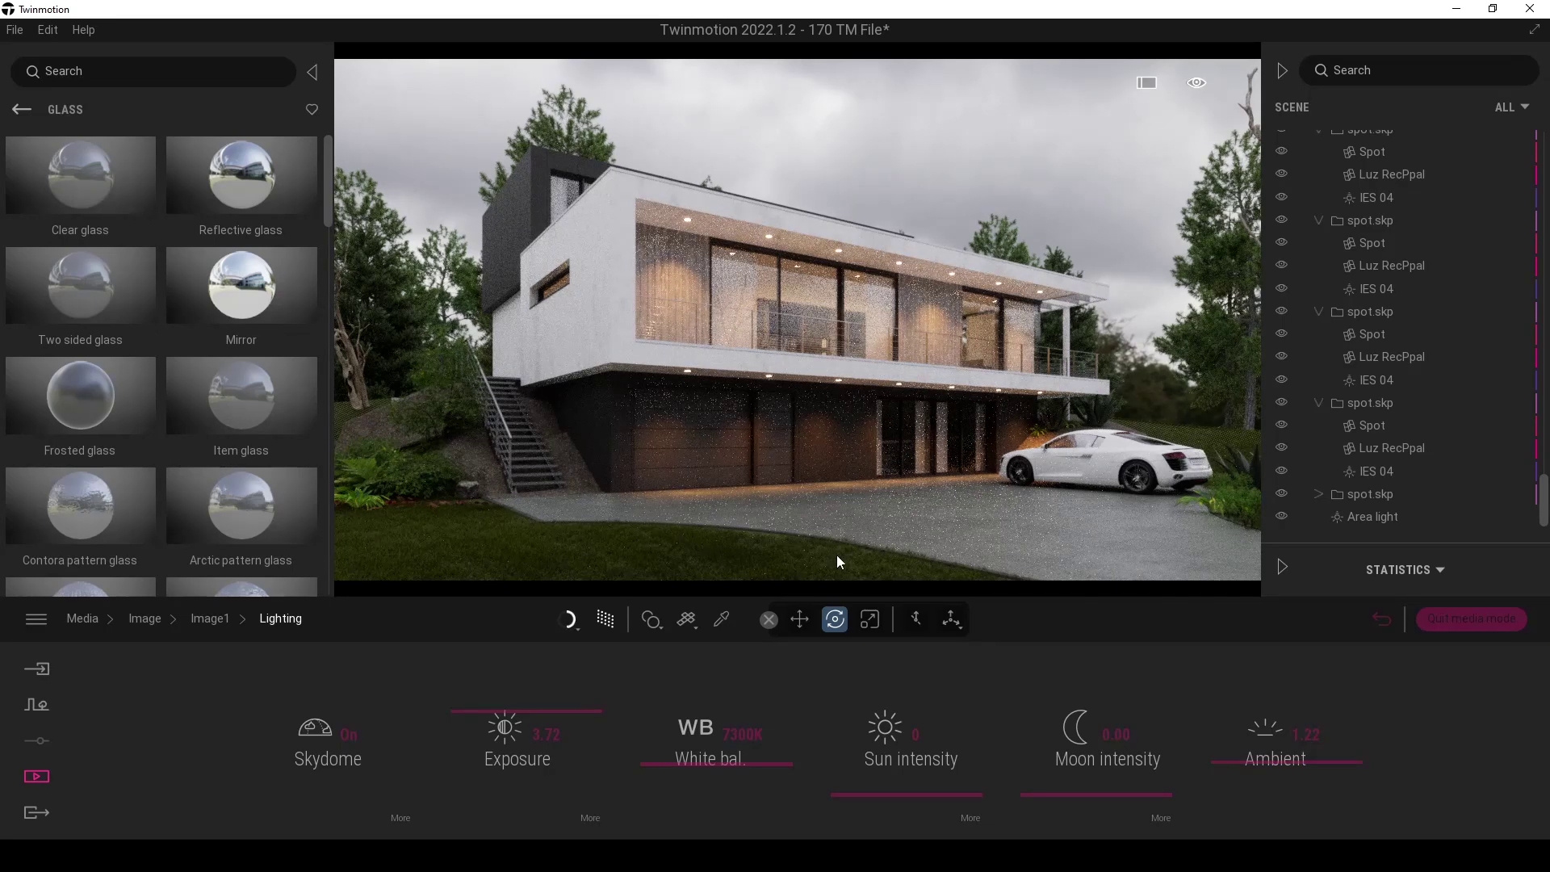
left_click_drag(666, 763, 678, 759)
left_click(210, 622)
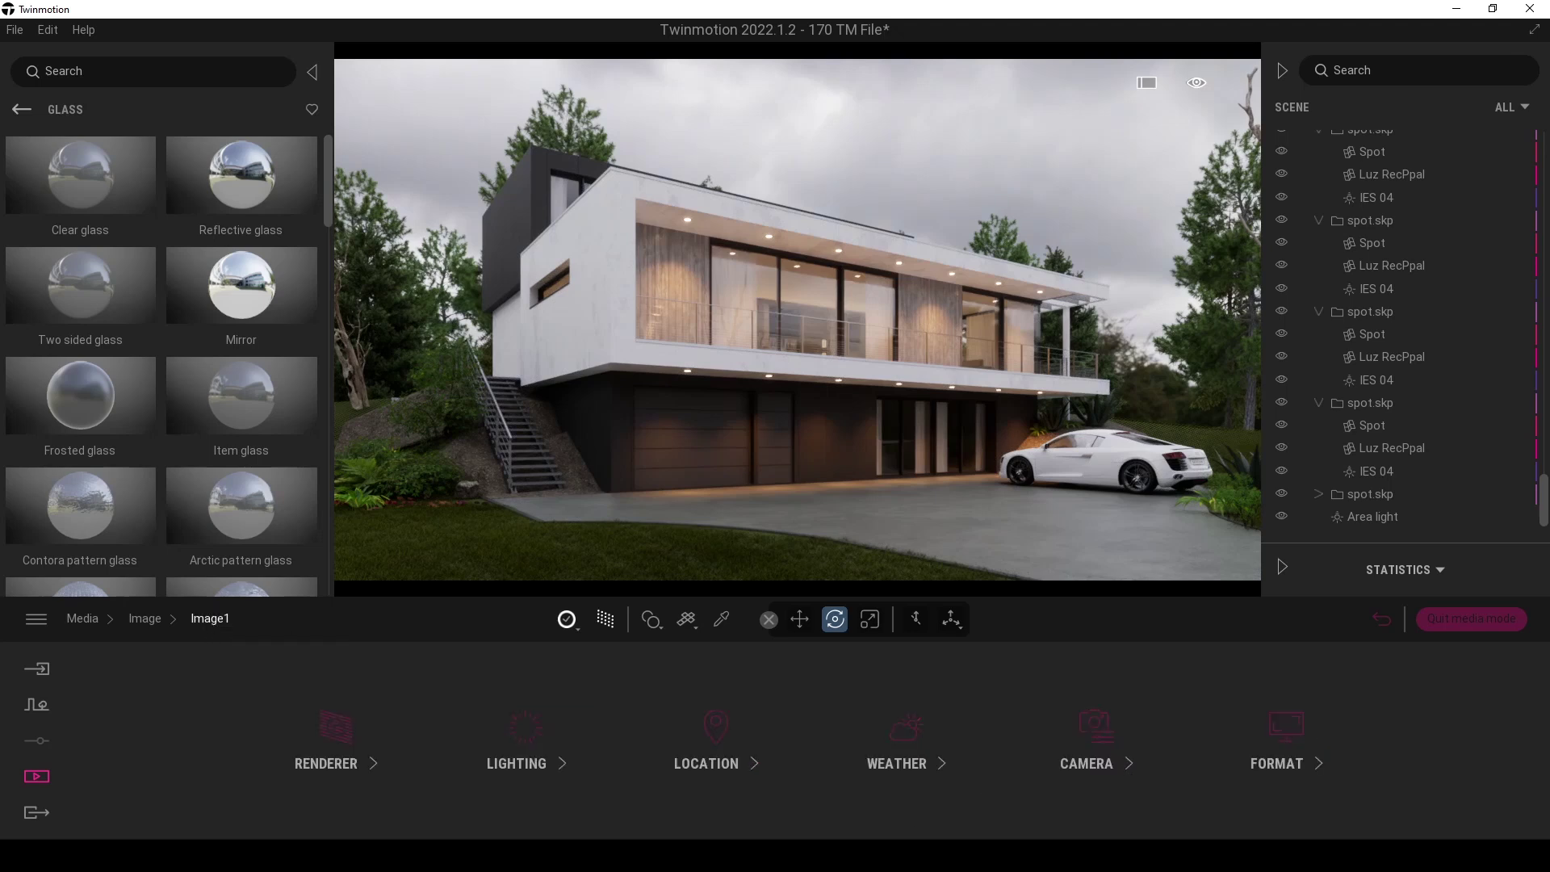
- Apply the Blue Tint color gradient to Image1 and slightly raise its contrast
left_click(1082, 741)
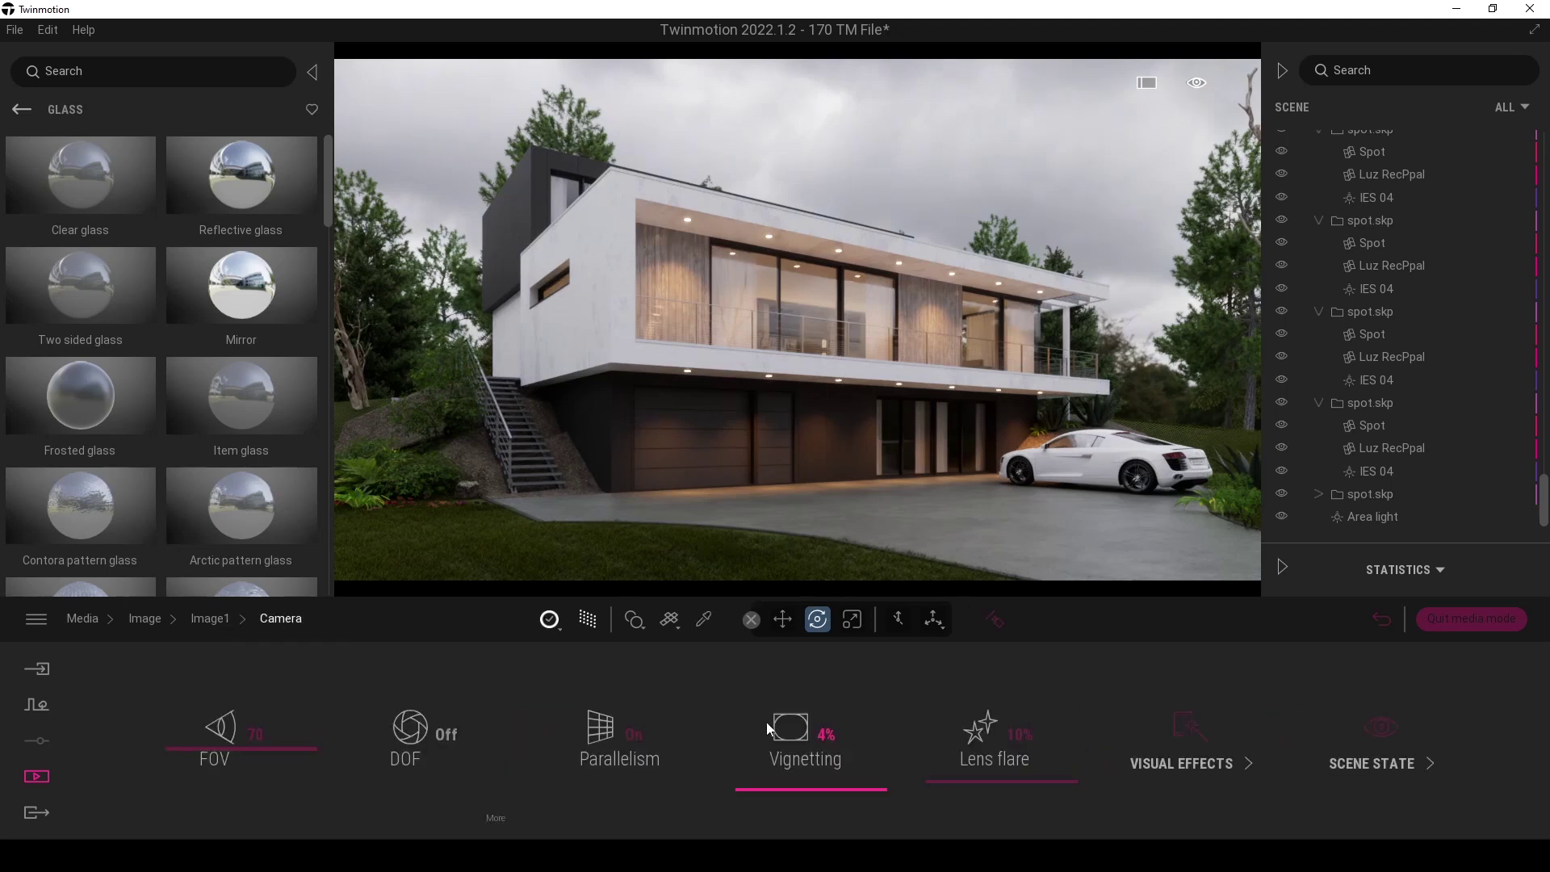
left_click(1174, 739)
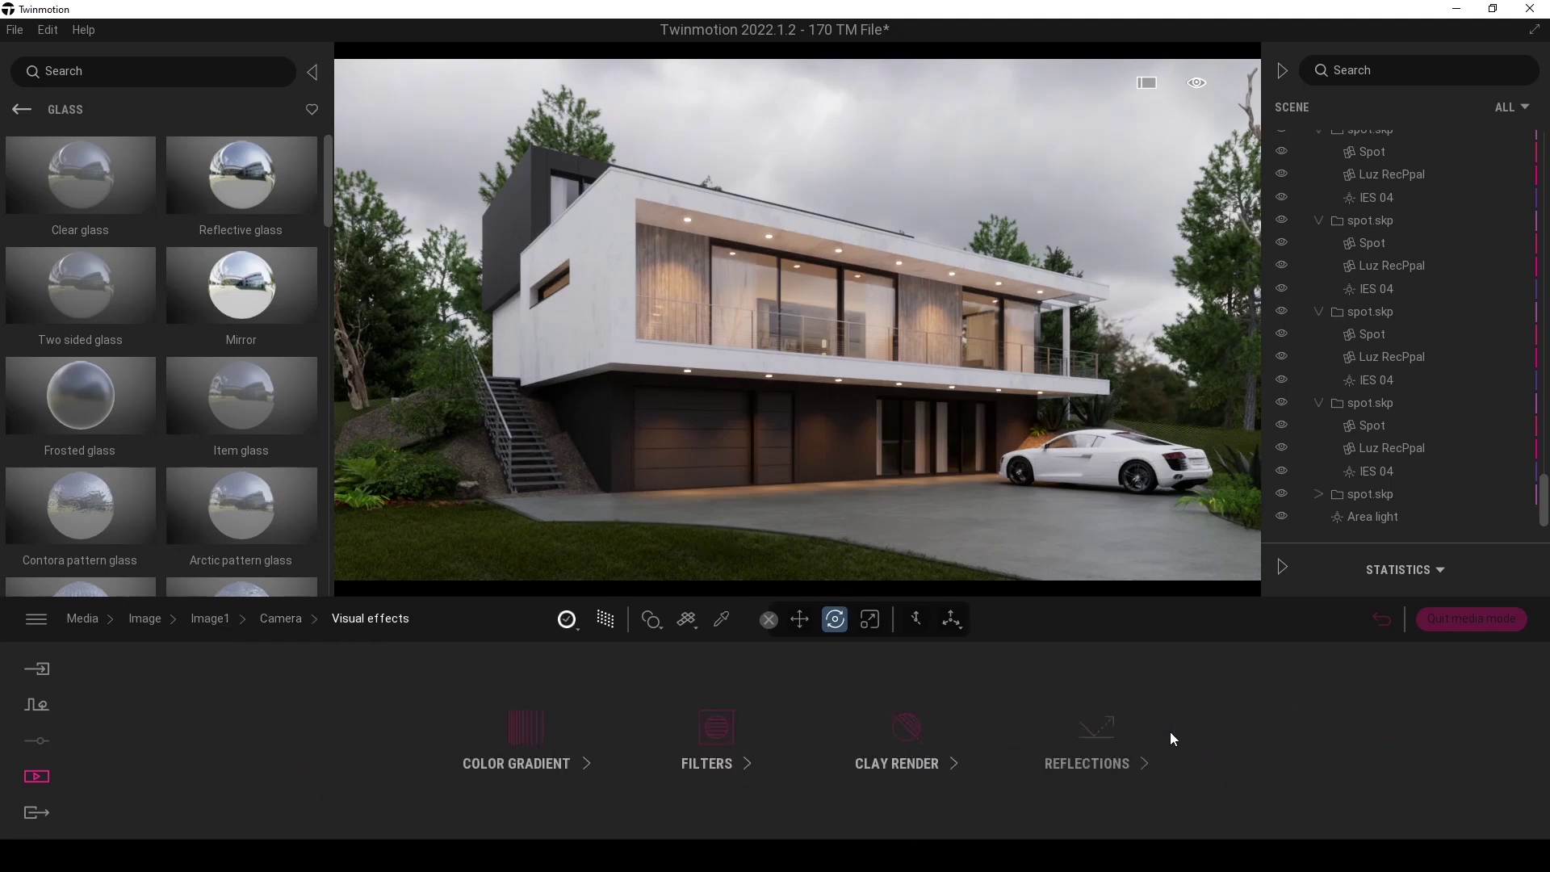
left_click(543, 725)
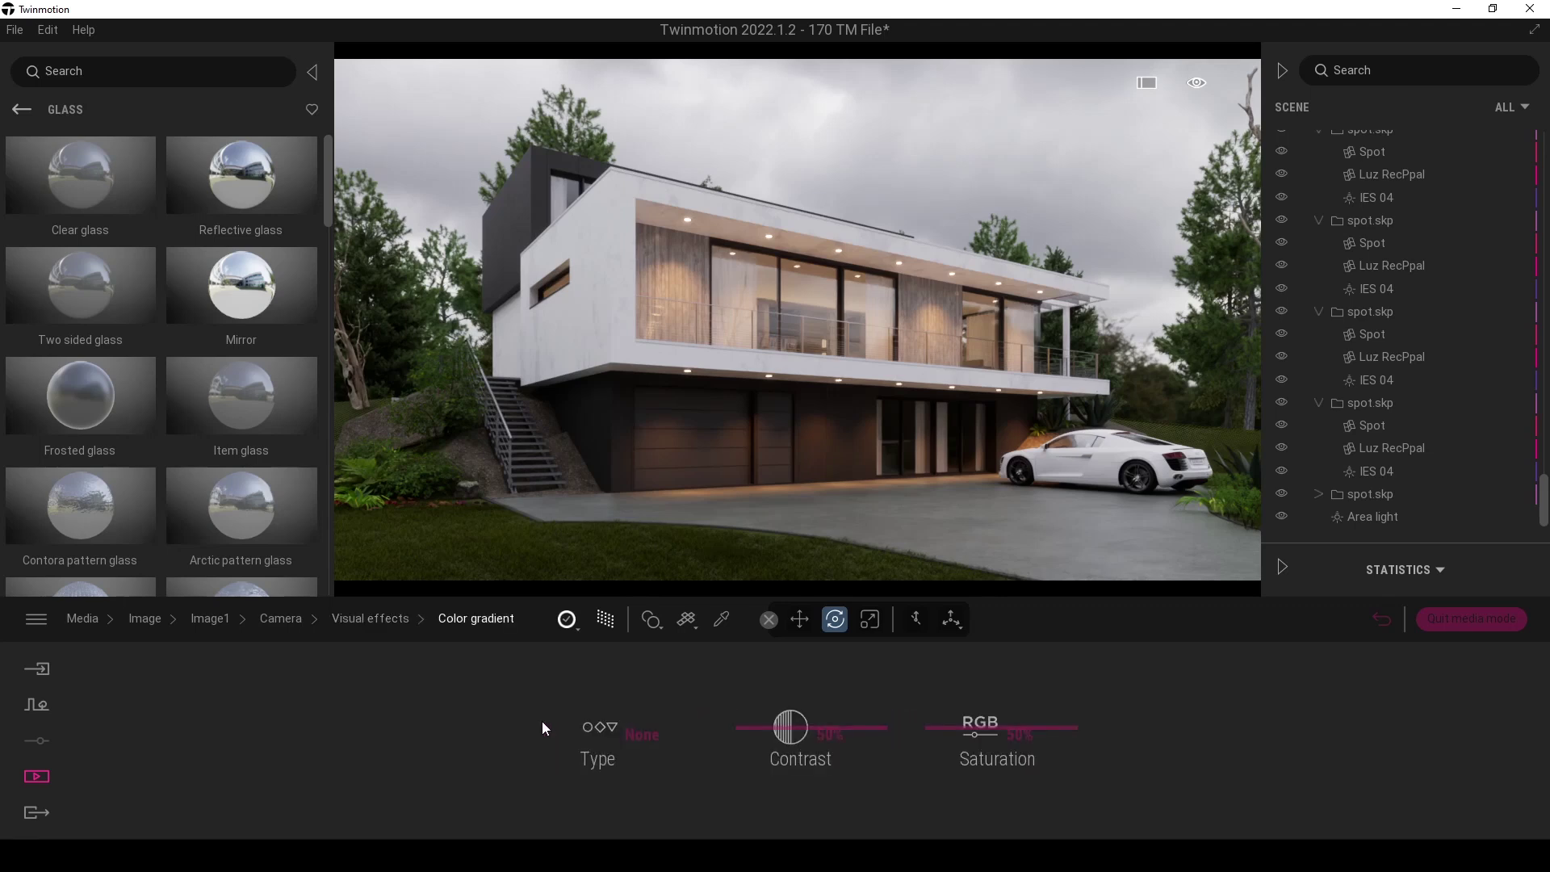
left_click(640, 732)
scroll(851, 535, "down", 1)
scroll(851, 538, "down", 1)
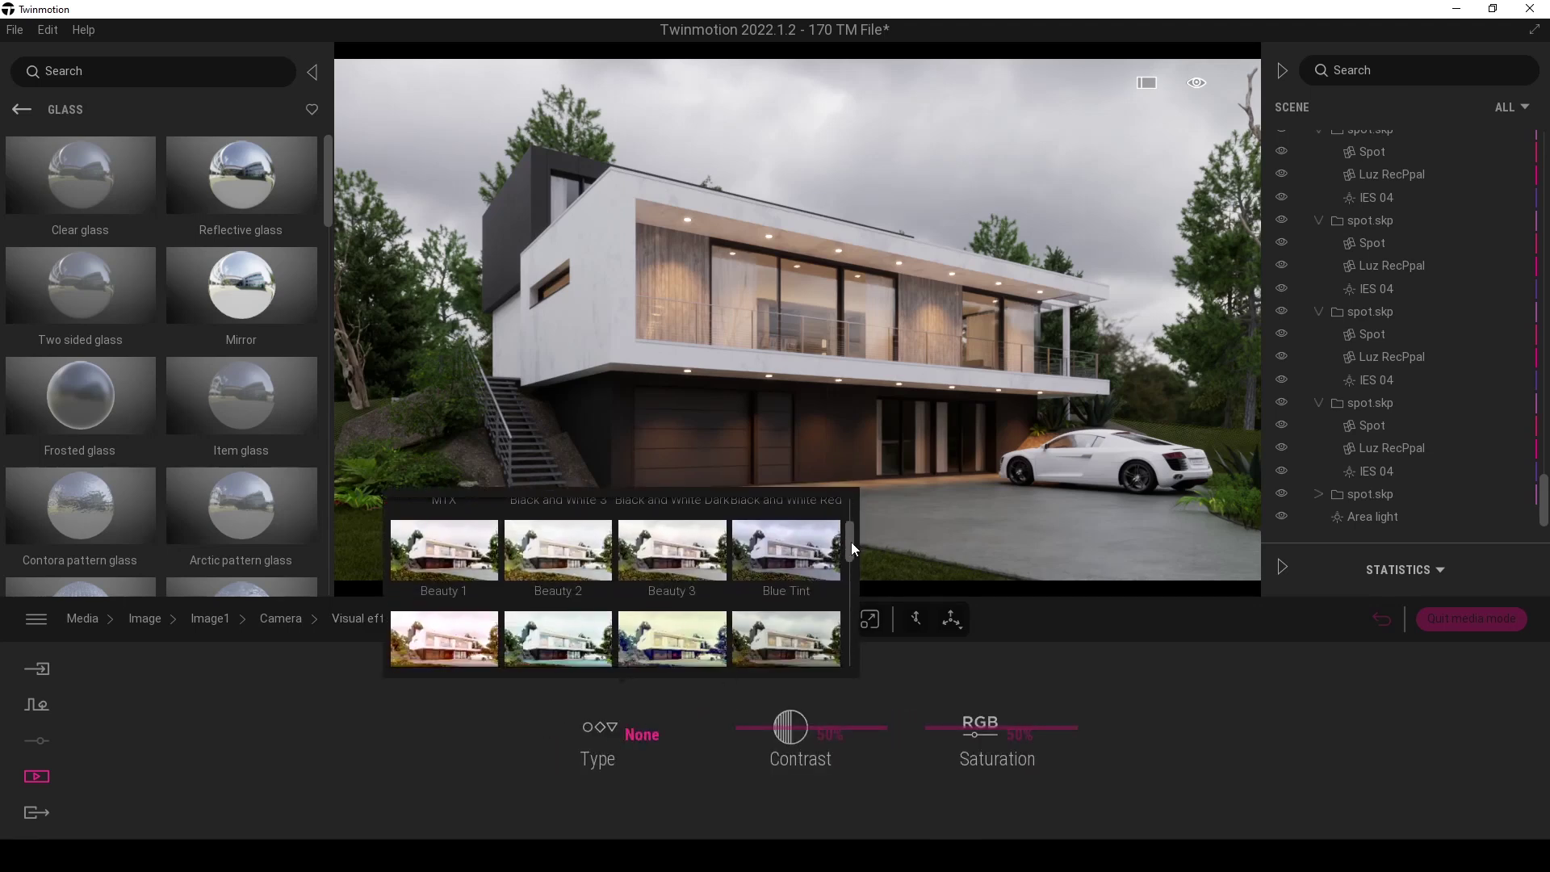
left_click(786, 563)
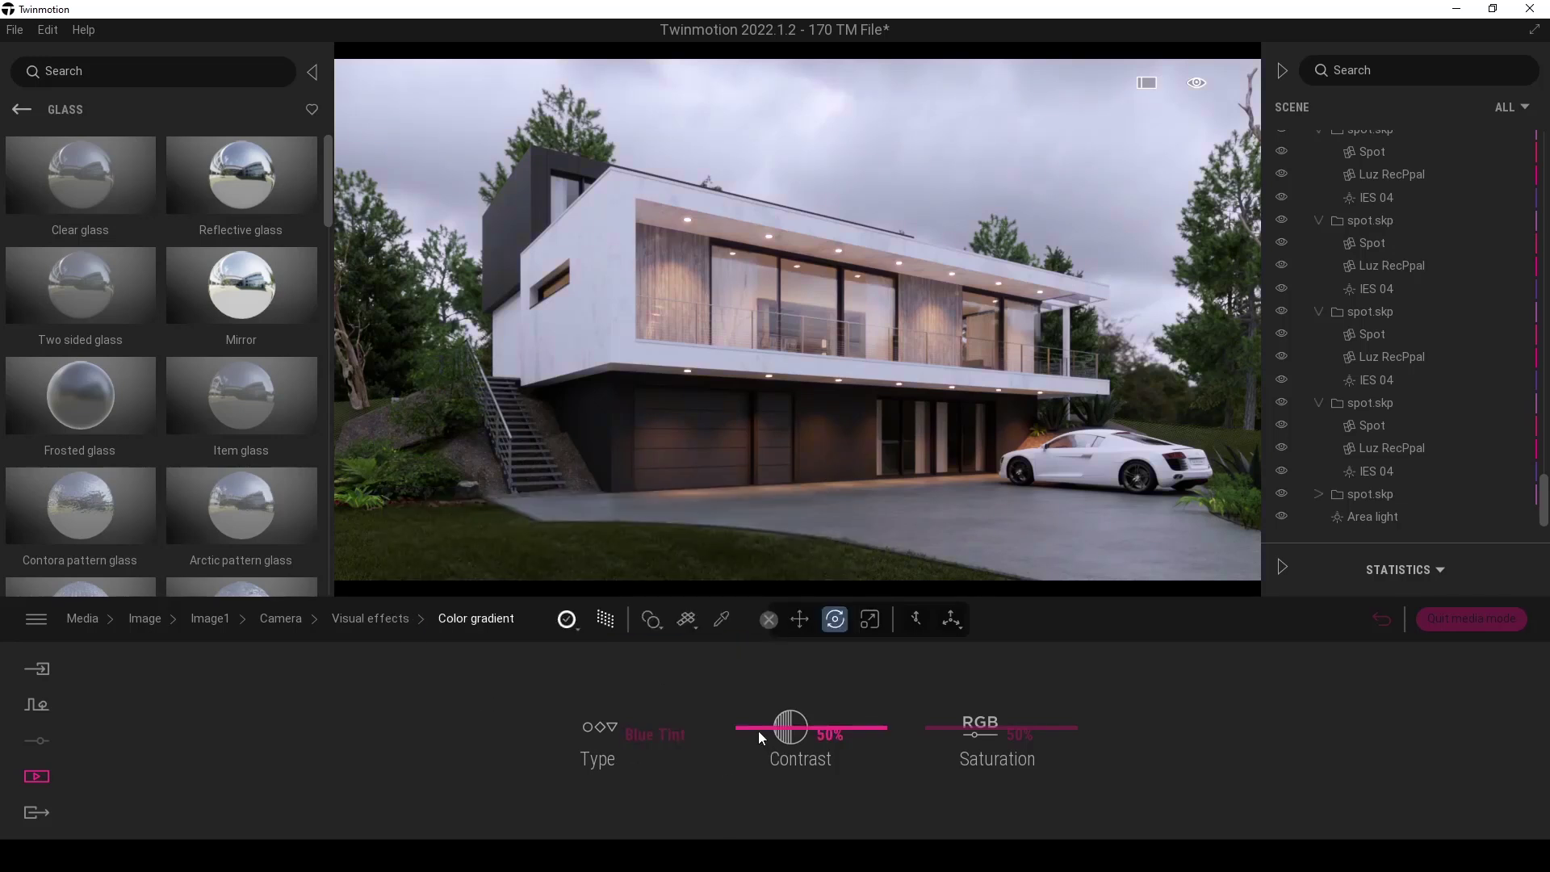
left_click_drag(757, 725, 764, 722)
left_click(376, 618)
left_click(214, 619)
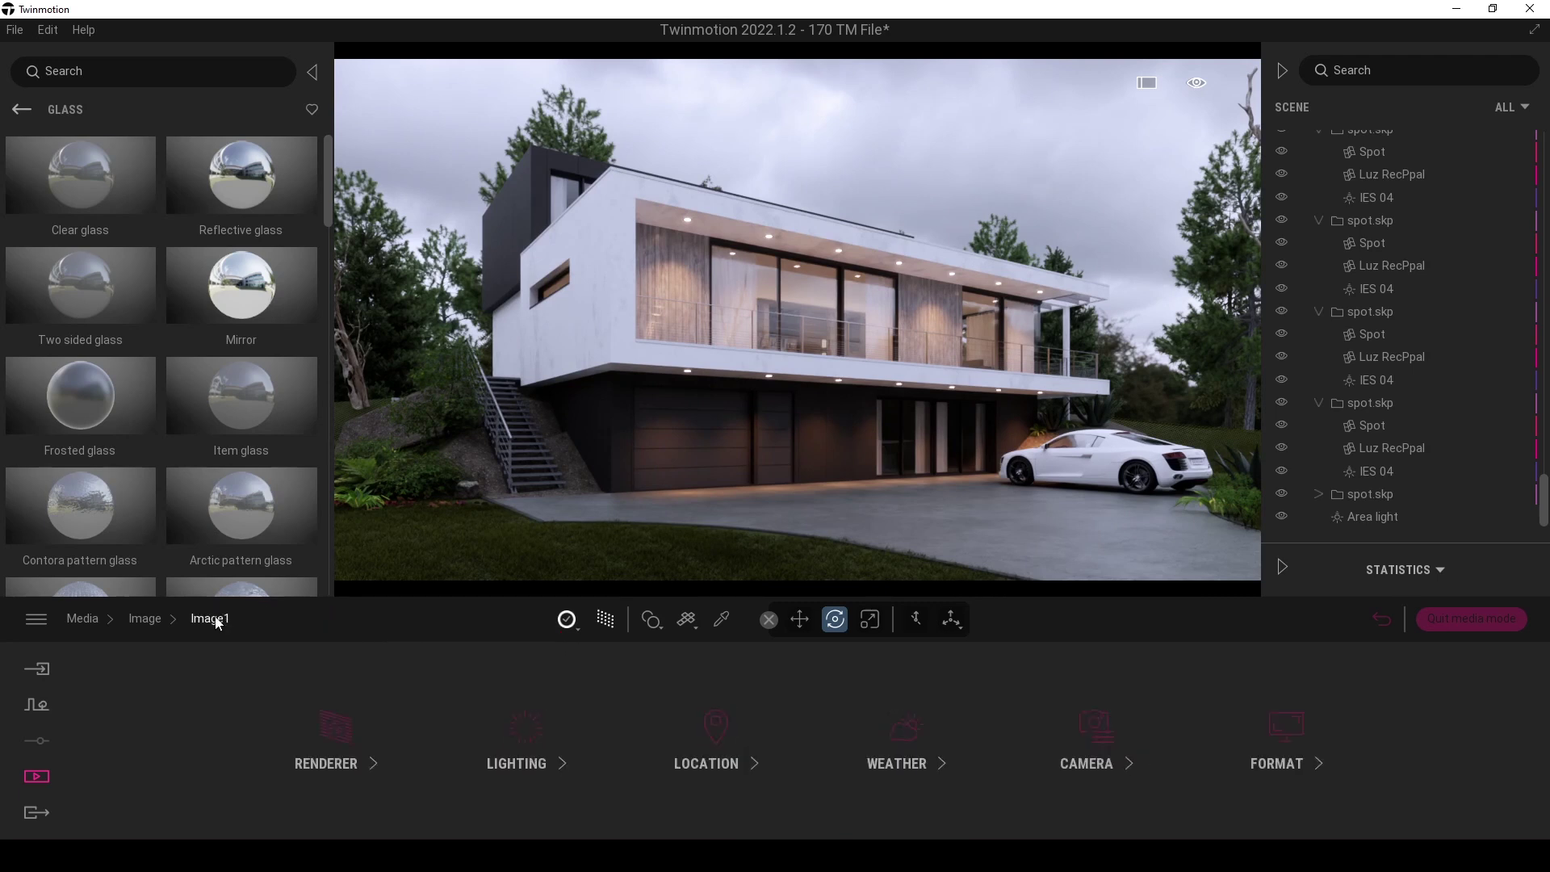
- Set Image1's white balance to 8828K
left_click(524, 731)
left_click_drag(676, 764, 676, 750)
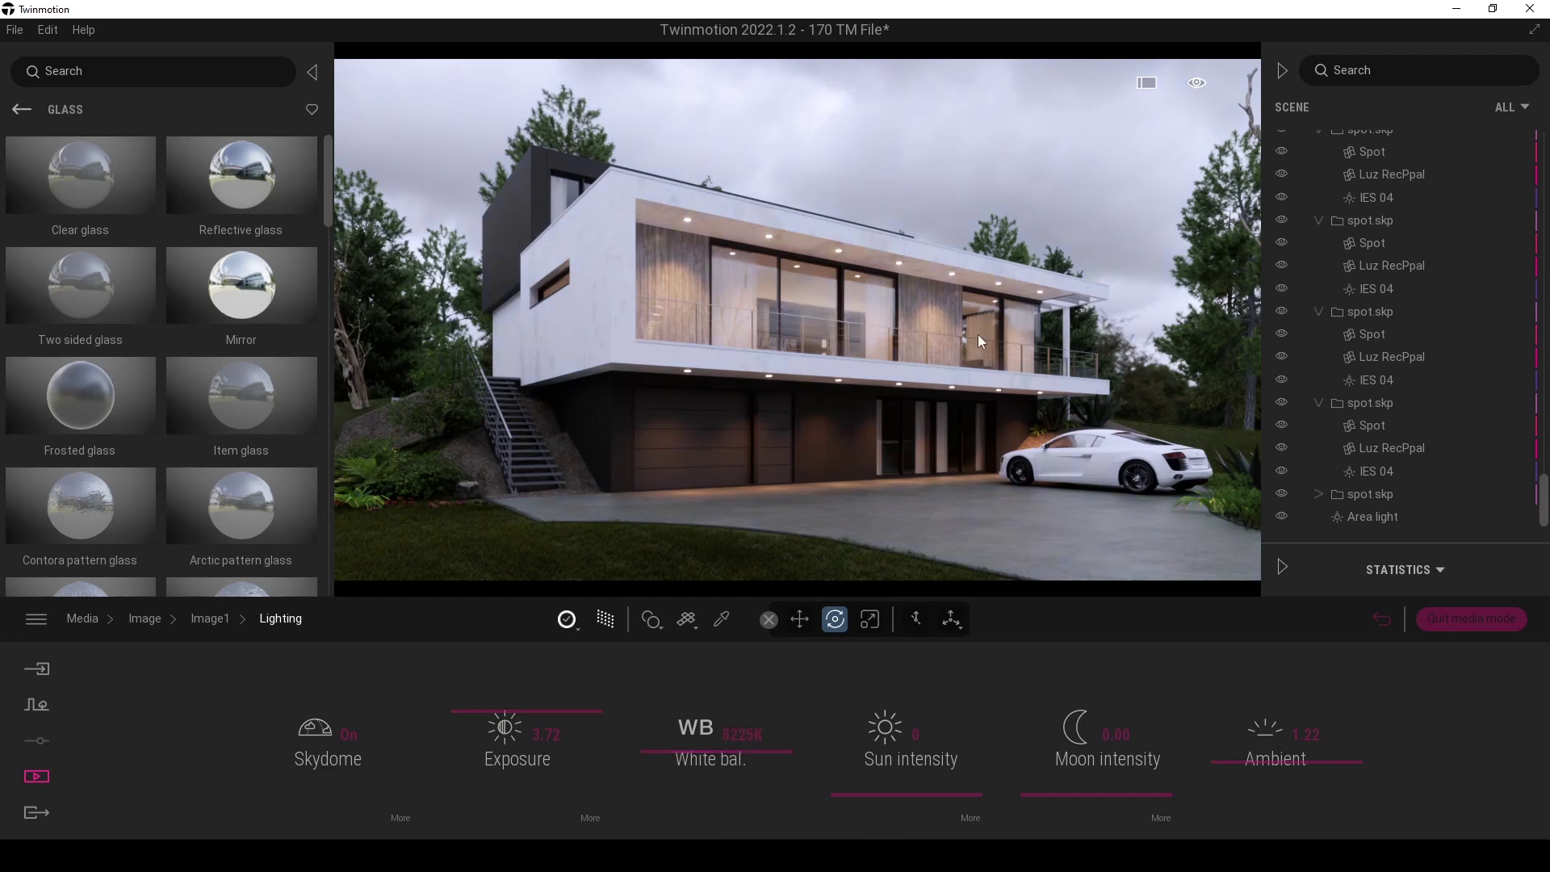
left_click_drag(666, 755, 668, 745)
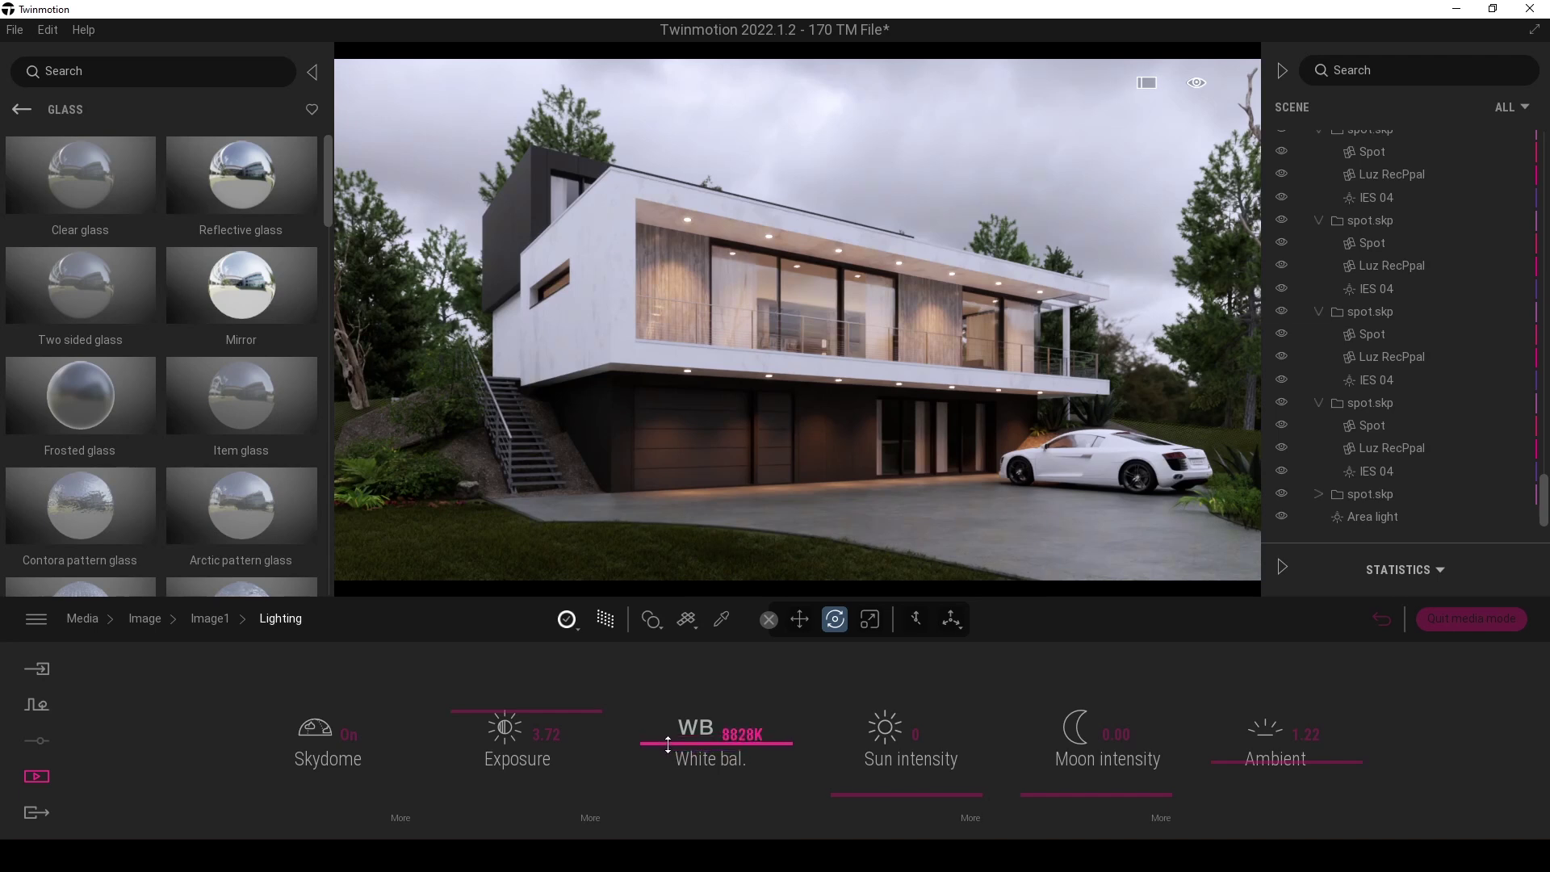
left_click(210, 619)
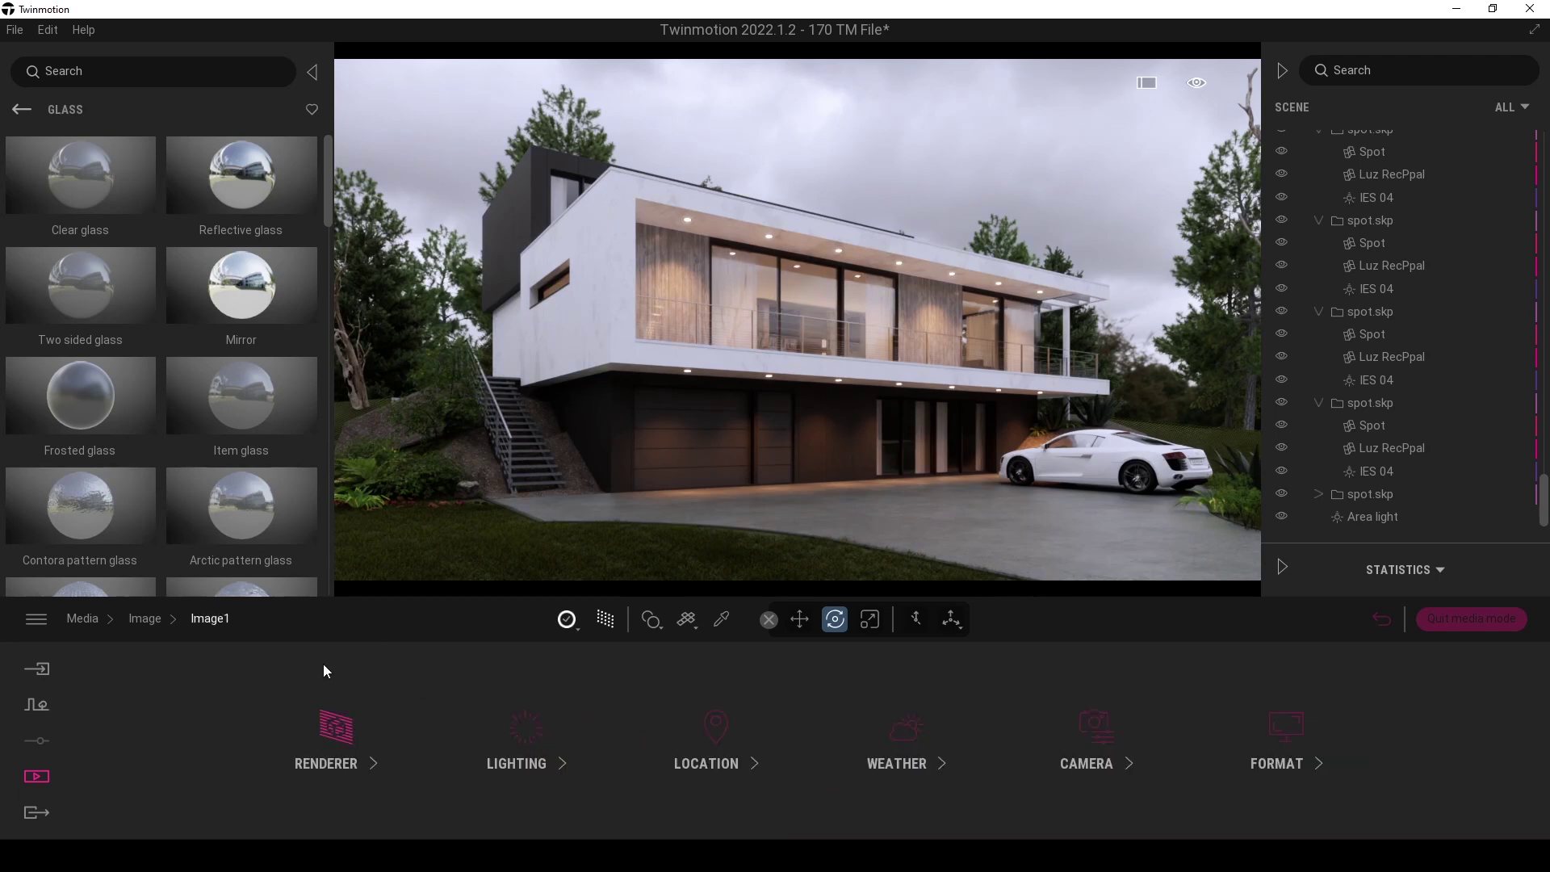
- Set Image1's camera vignetting to 32% and its lens flare to 63%
left_click(1100, 747)
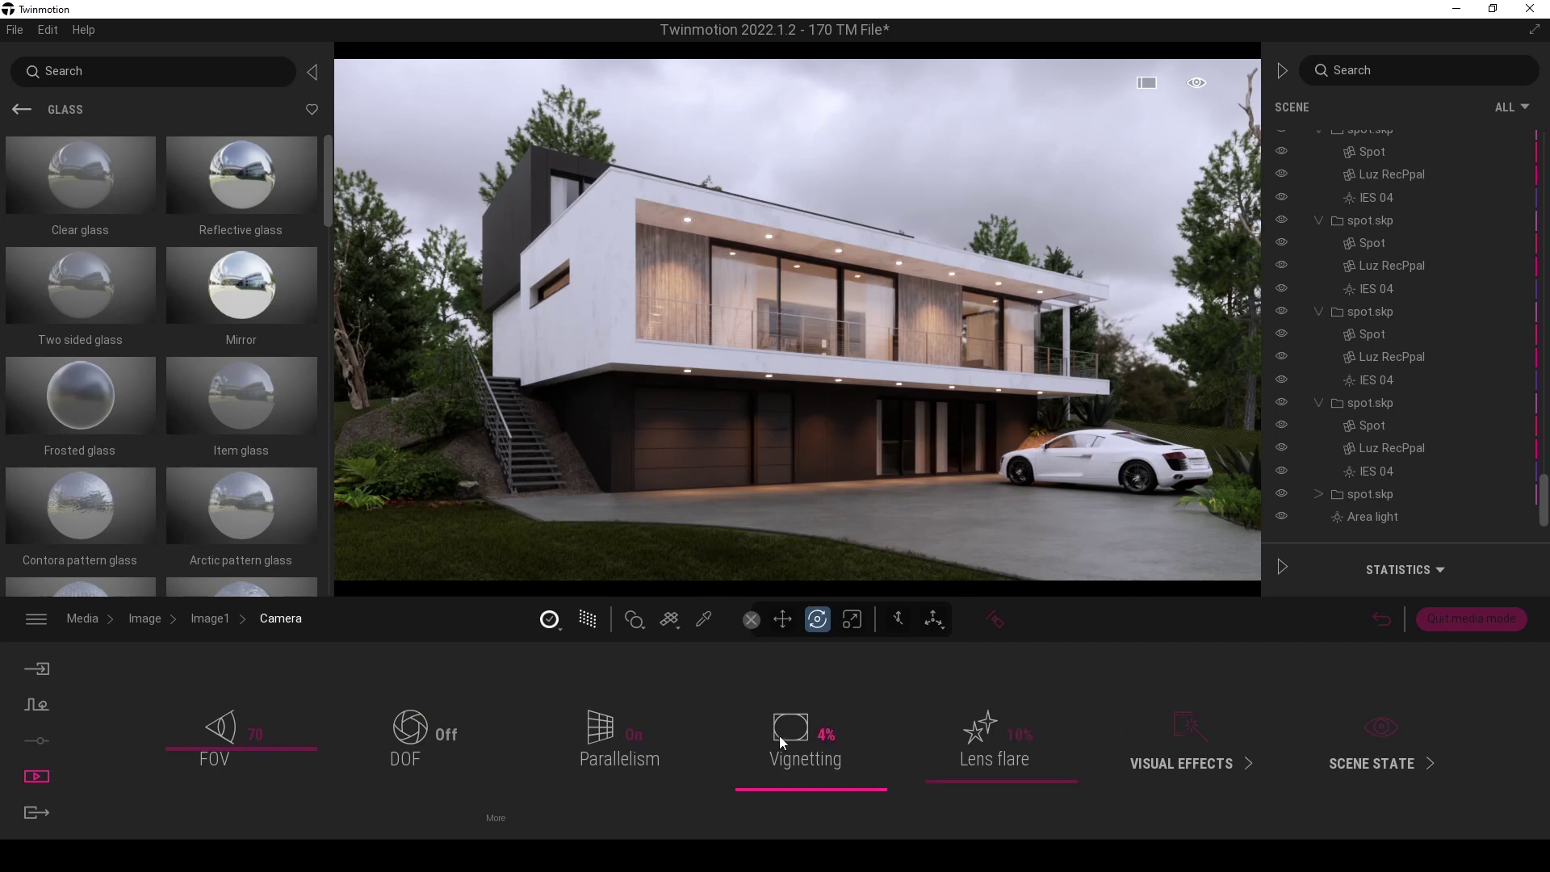
left_click_drag(764, 792, 773, 752)
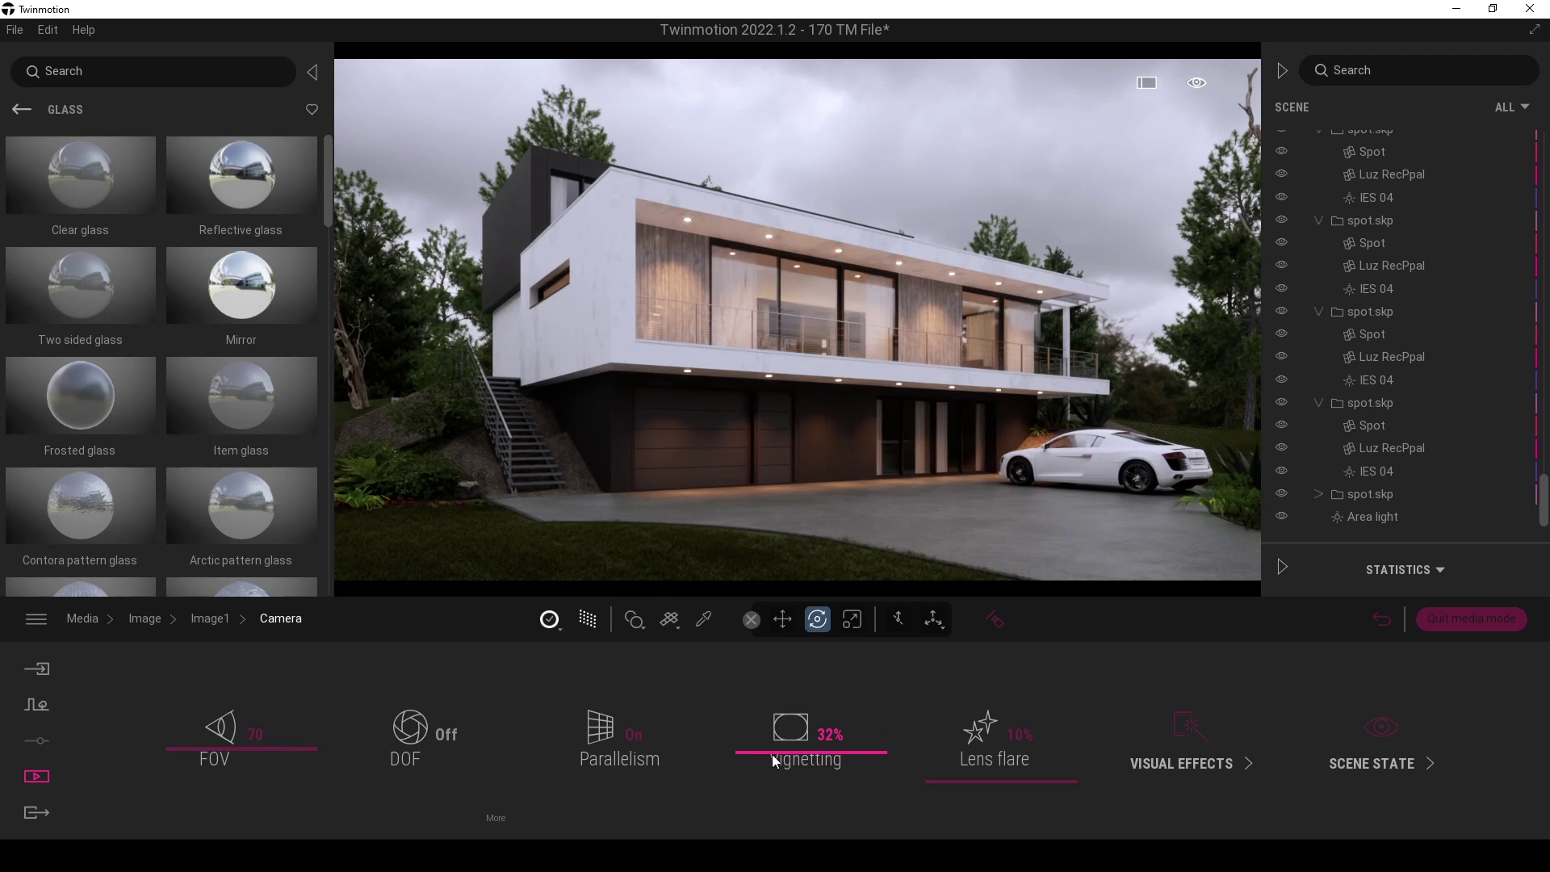
left_click_drag(955, 786, 914, 710)
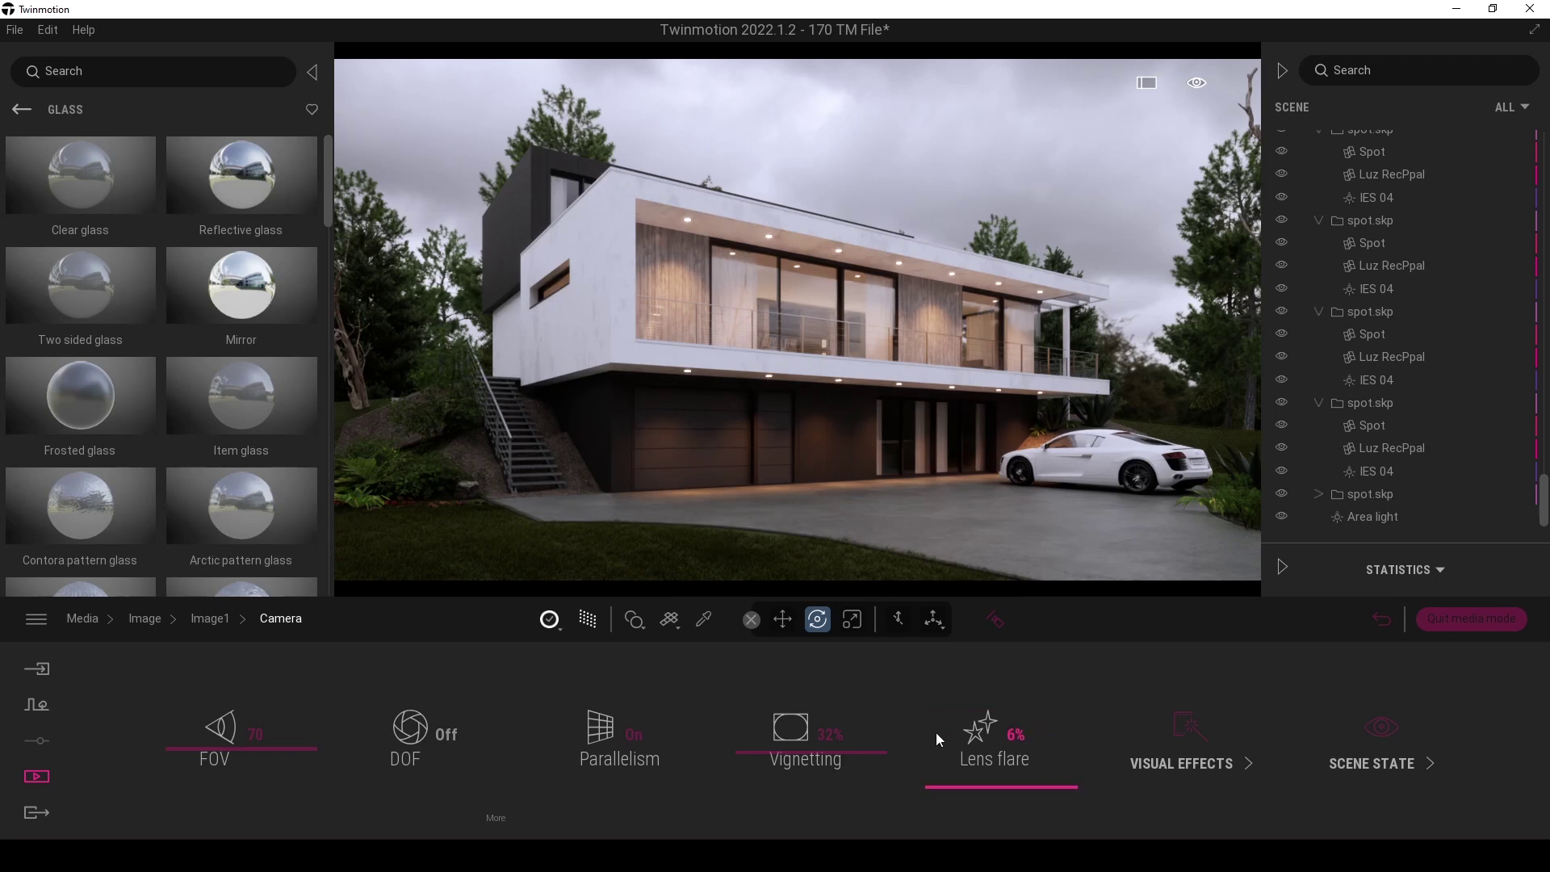
left_click_drag(959, 787, 969, 711)
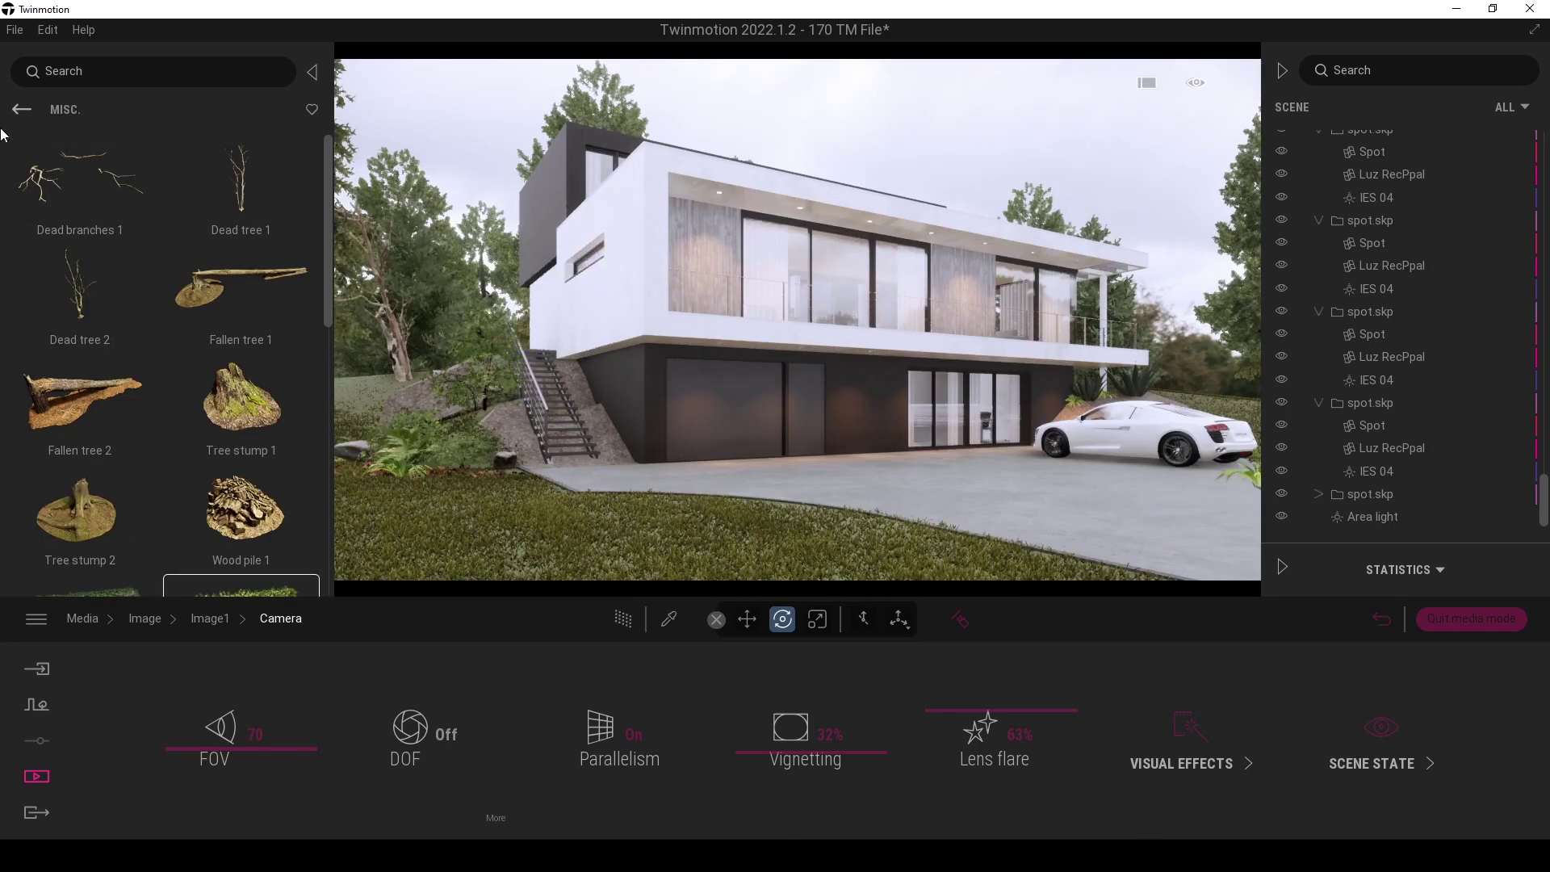
- Place the Small Stones Pack from the library's Scatter rocks on the lawn in front of the villa
left_click(20, 111)
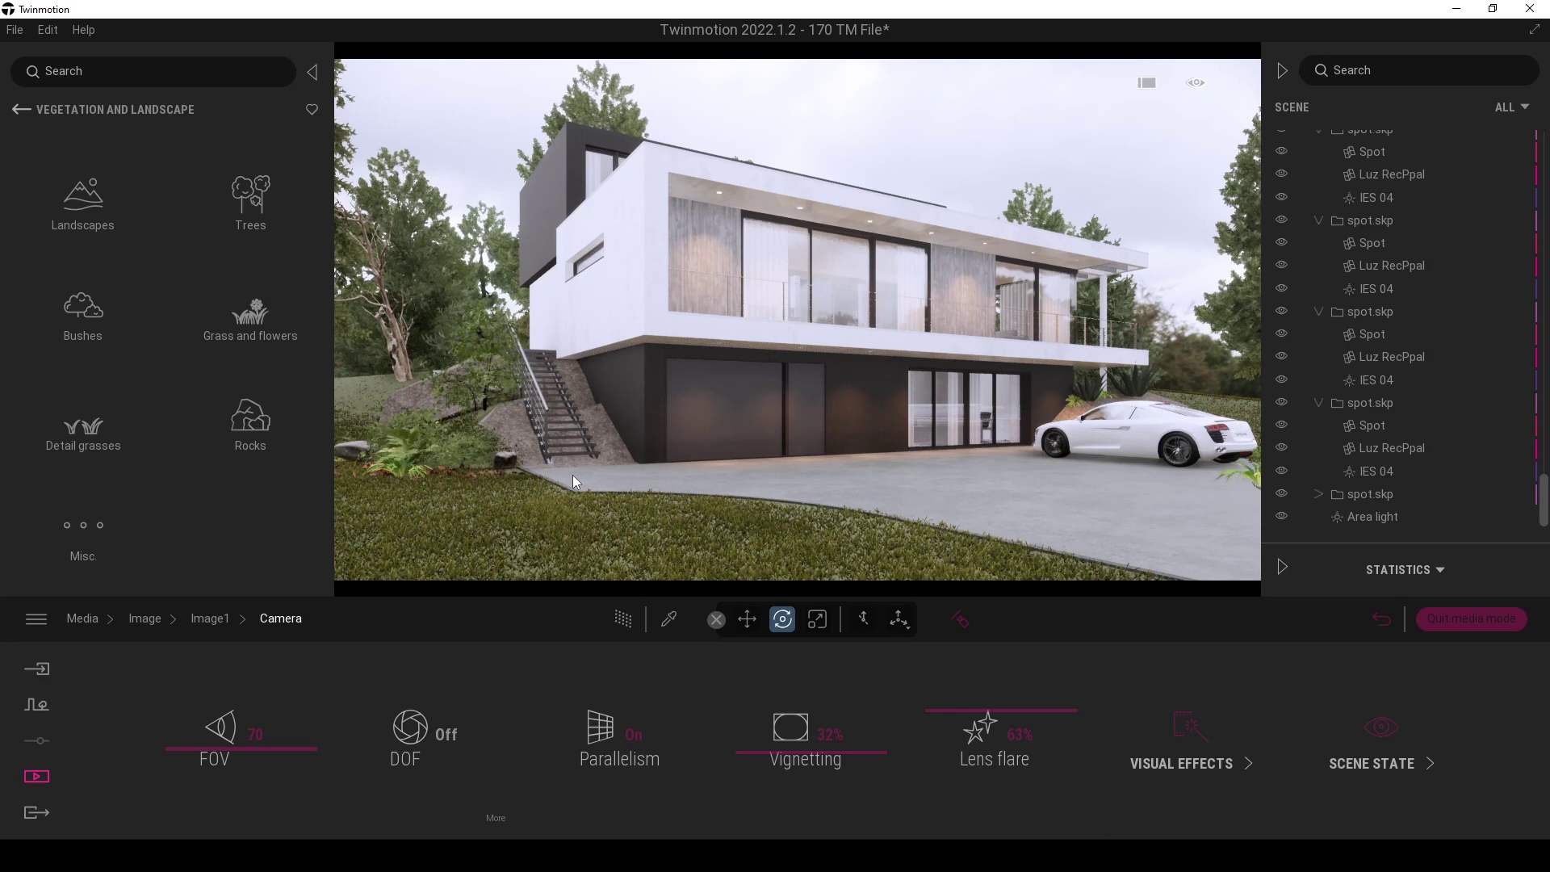
left_click(21, 109)
left_click(228, 416)
left_click(82, 211)
left_click(239, 424)
left_click(81, 416)
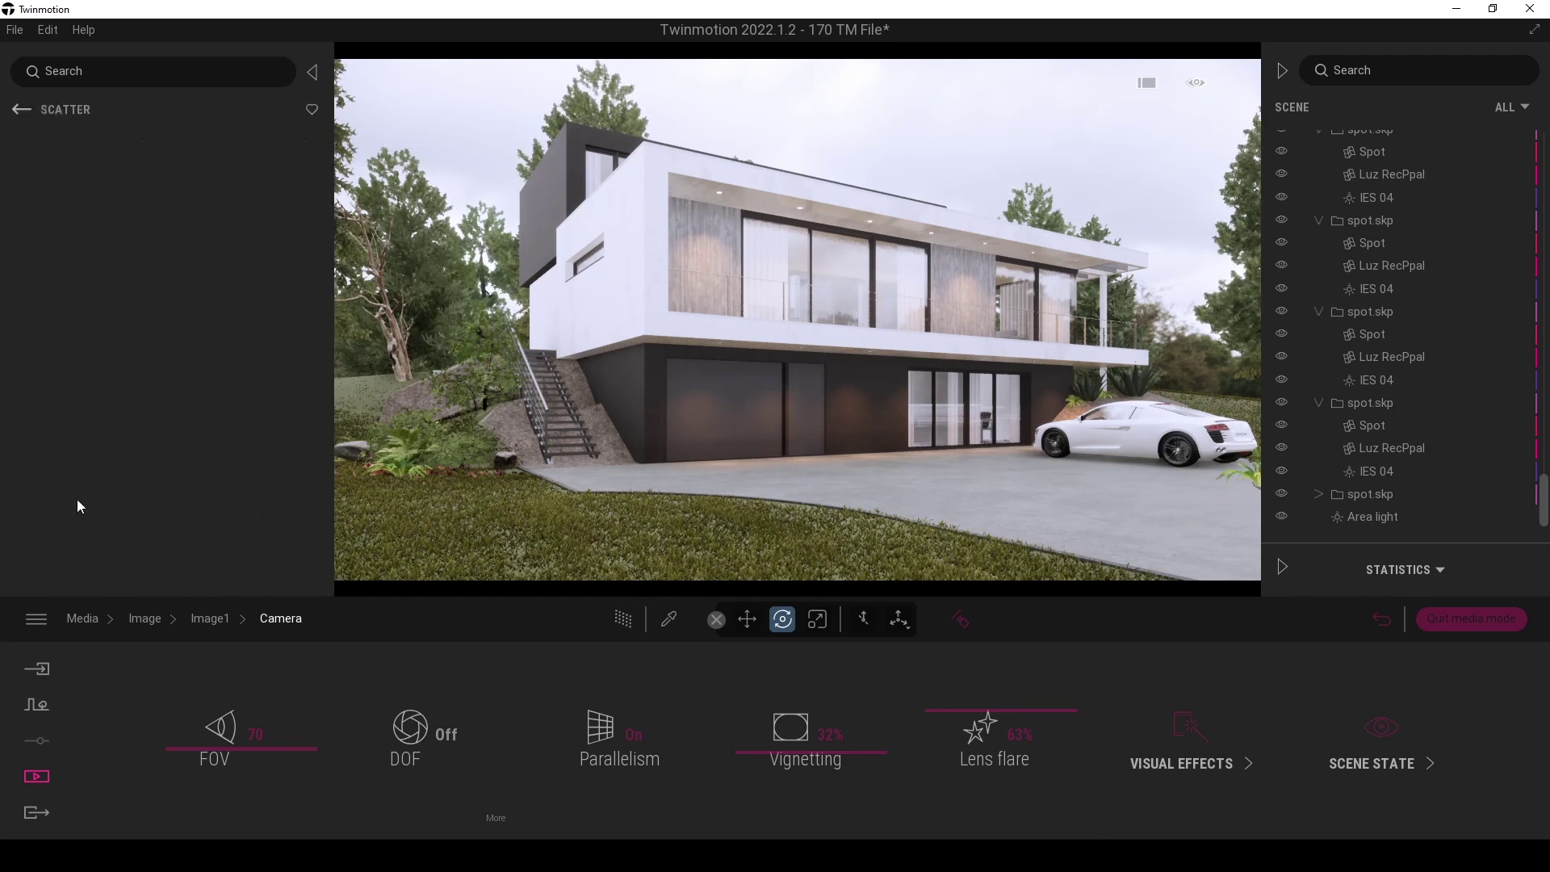
left_click(144, 399)
left_click(621, 530)
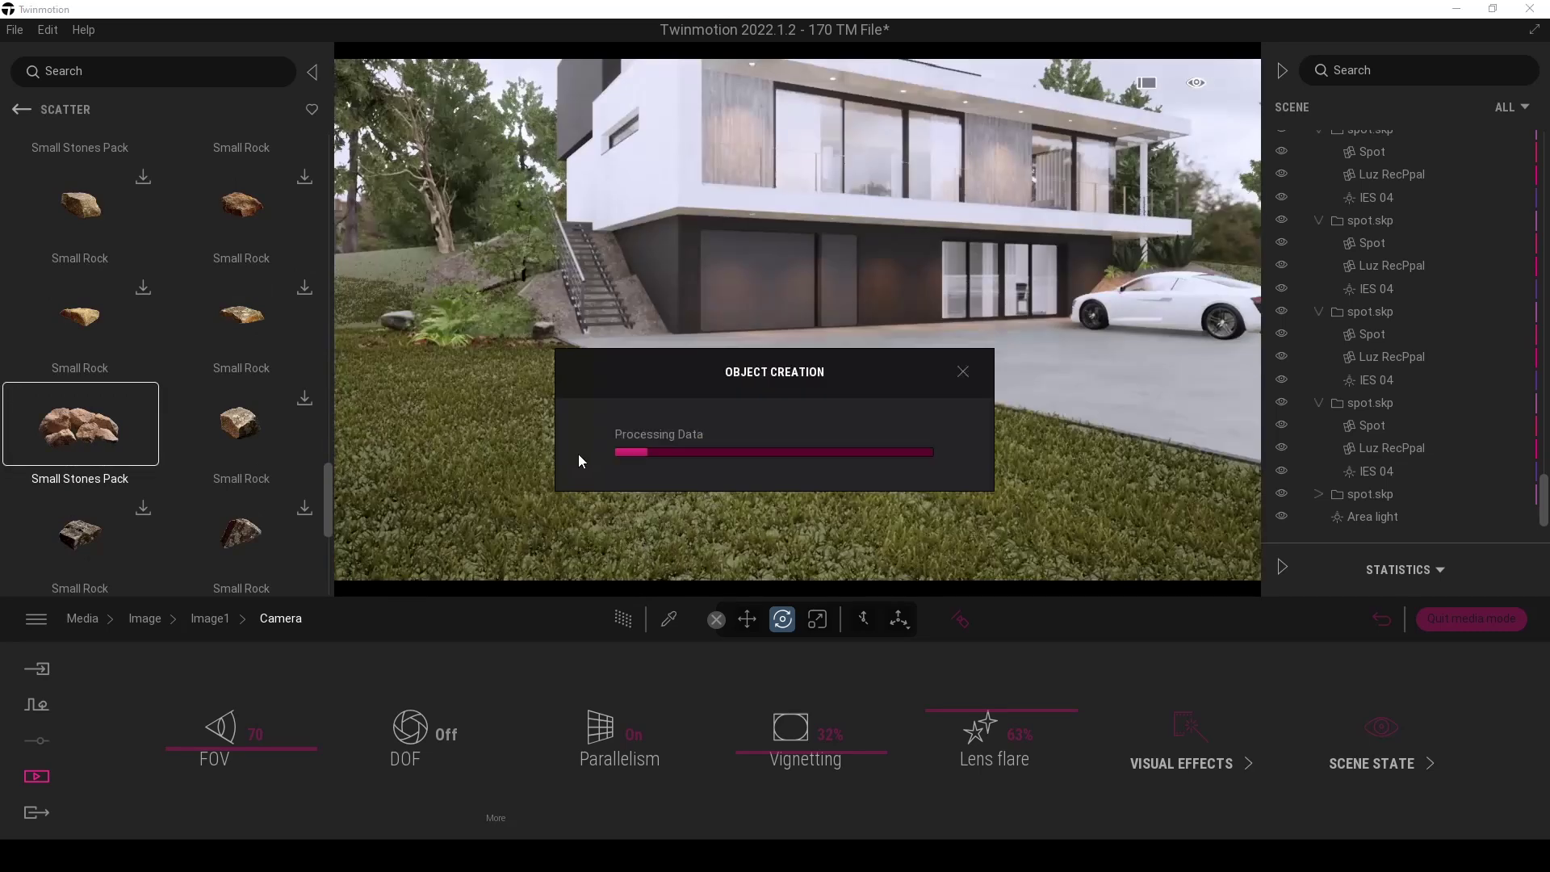
- Scale up all six stones of the Small Stones Pack together by a factor of about 3.24
left_click(1394, 430)
left_click(1409, 473)
left_click(1436, 519)
left_click(1429, 473)
left_click(1422, 449)
left_click(1413, 381)
left_click(815, 624)
left_click_drag(781, 444, 816, 268)
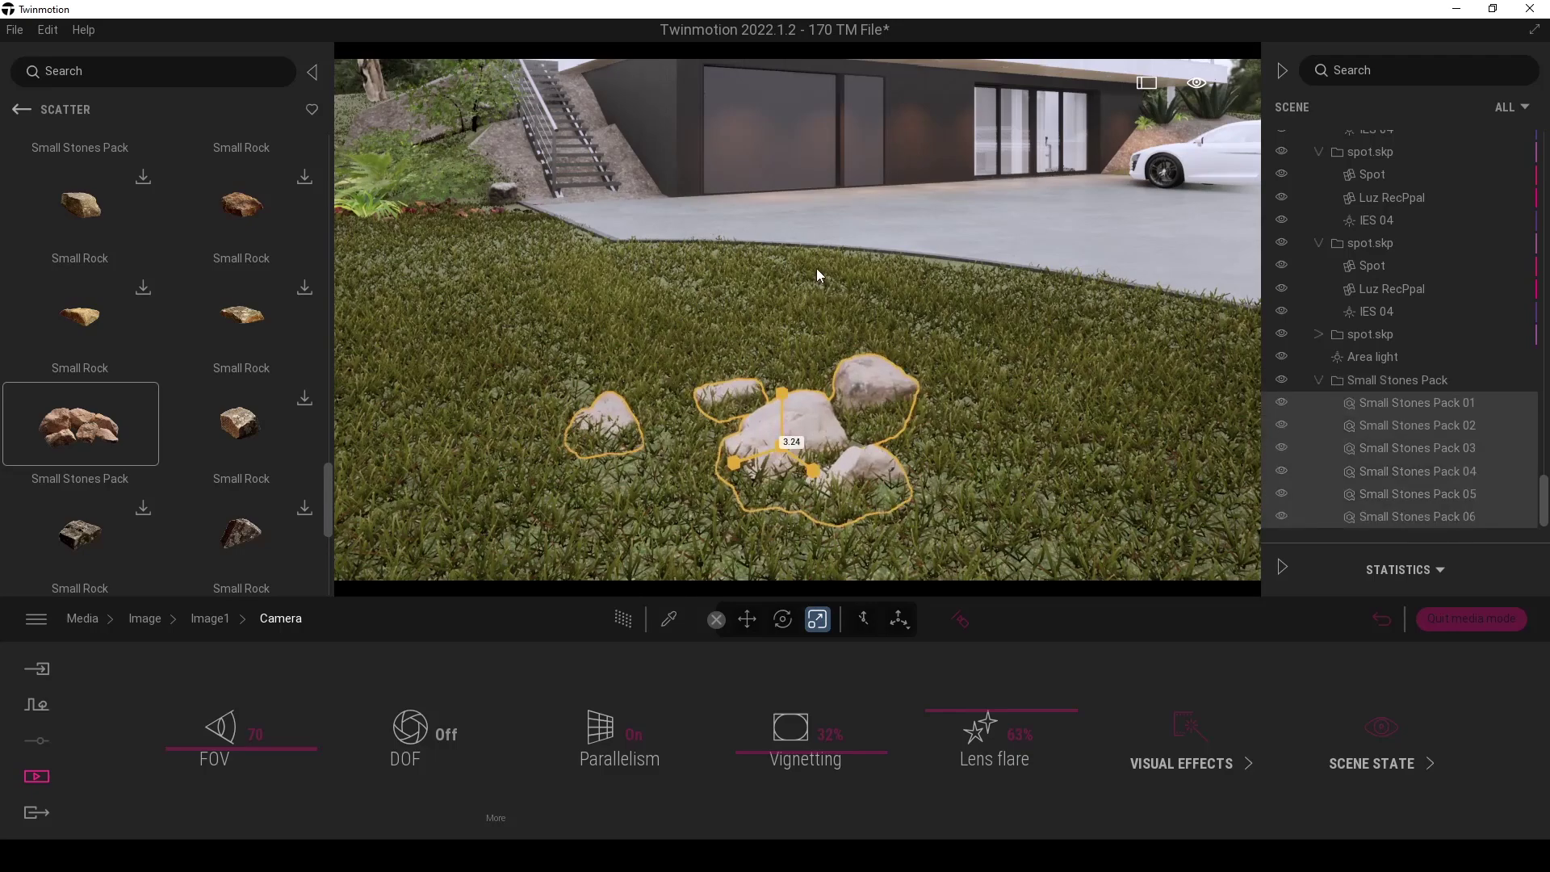
- Move the enlarged stones to the foreground grass in front of the outdoor stairs
left_click(747, 620)
scroll(646, 303, "down", 2)
right_click_drag(741, 403, 771, 271)
- Enable depth of field for Image1 and pick the focus point on the villa's ground-floor facade
left_click(444, 740)
left_click(960, 619)
left_click(775, 452)
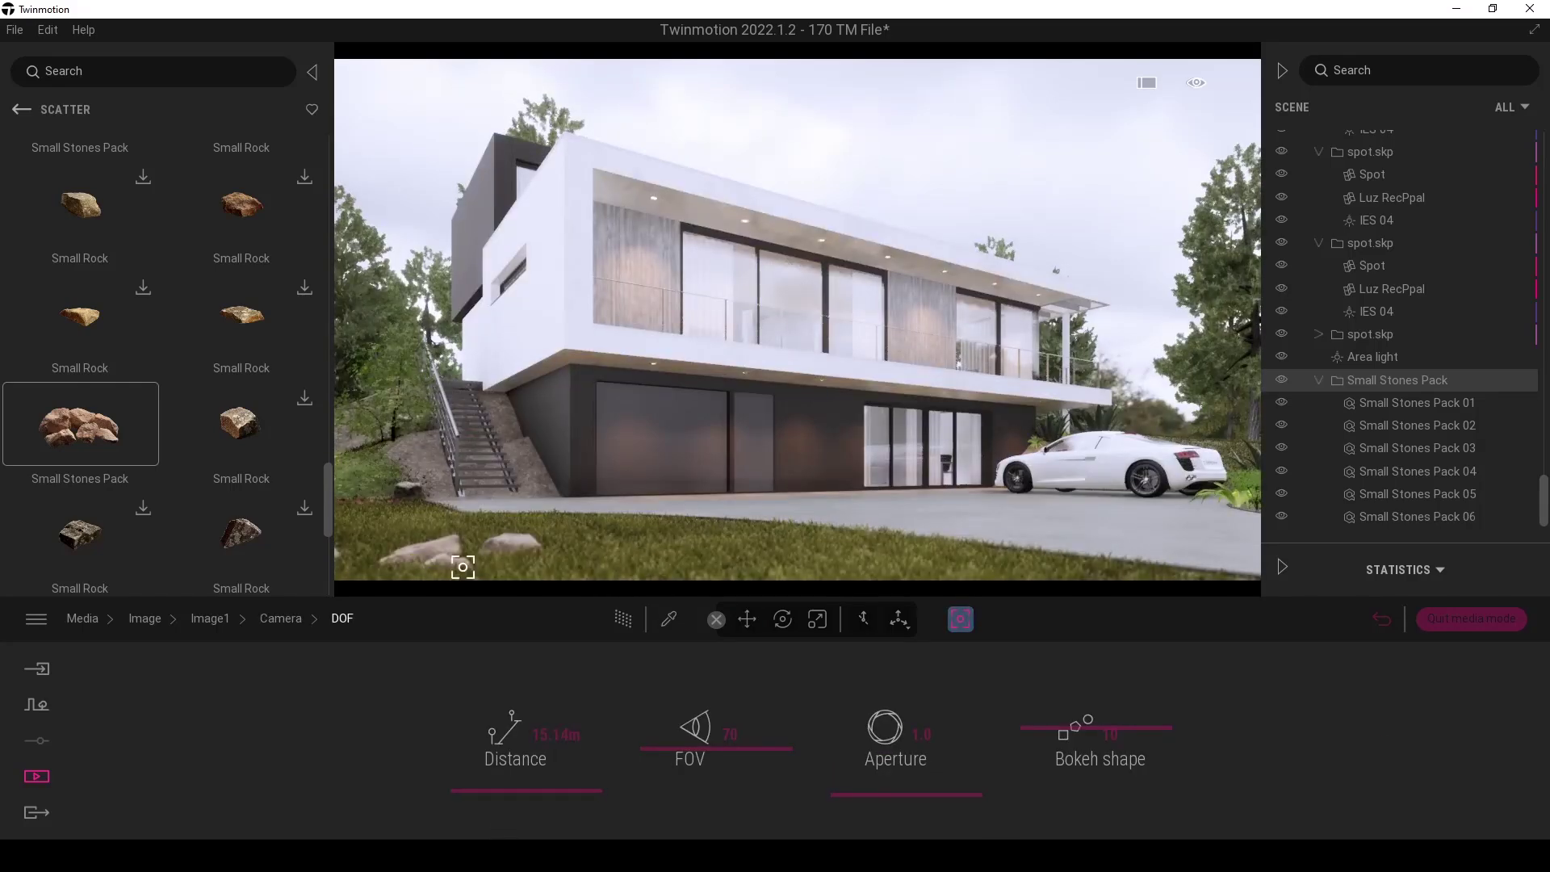
- Download the Butterfly Weed plant from the library's Flowerless category
left_click(22, 109)
left_click(22, 109)
left_click(22, 109)
left_click(210, 202)
left_click(147, 213)
left_click(89, 304)
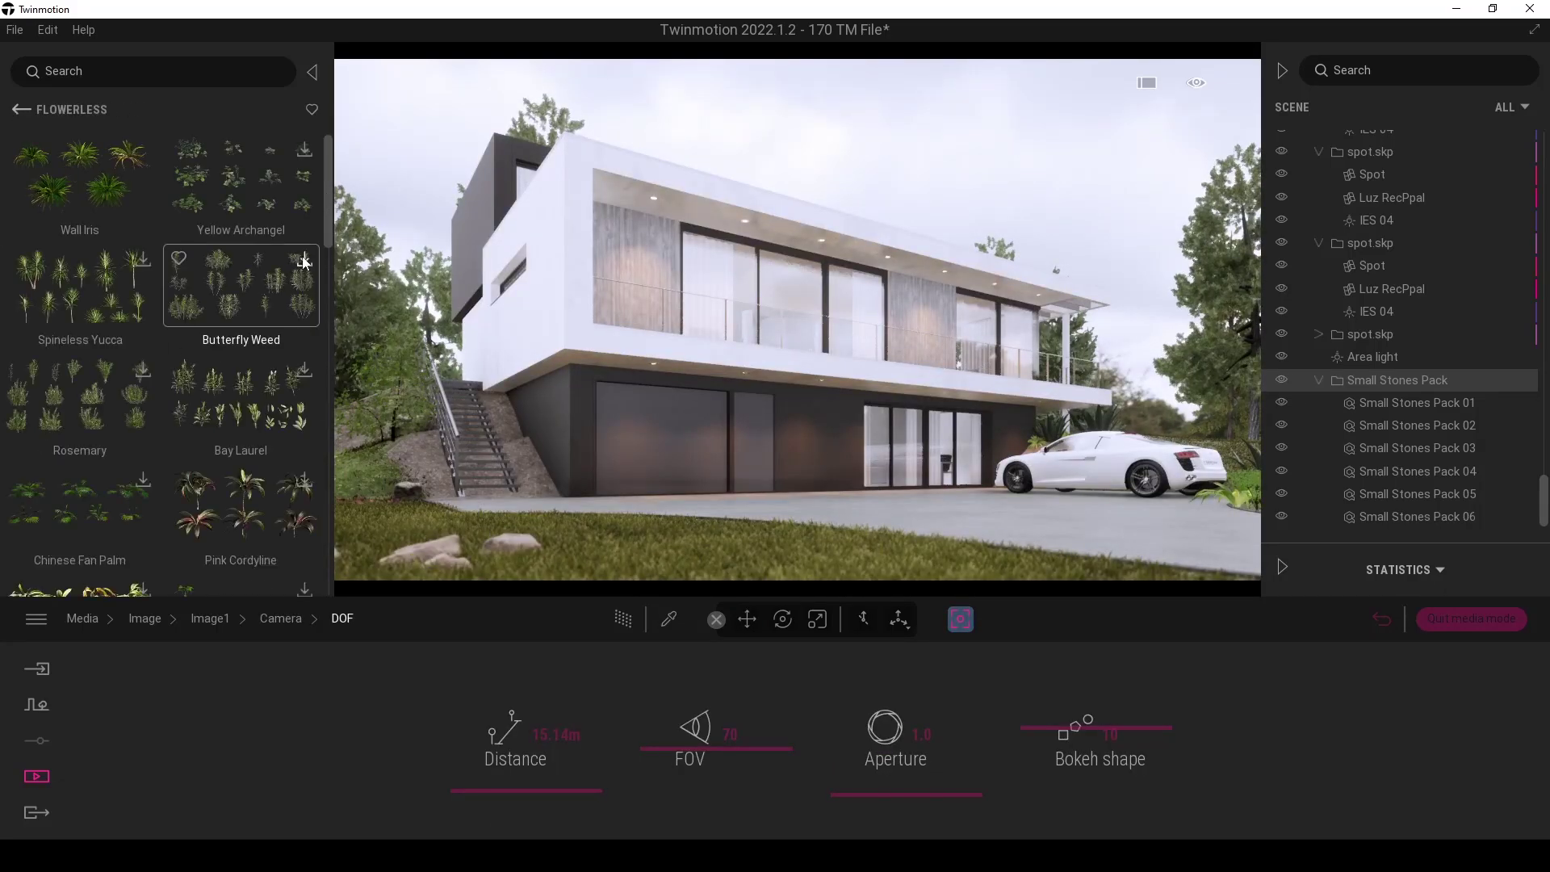
left_click(303, 261)
- Place the Butterfly Weed plant in the scene
left_click(249, 285)
left_click(383, 337)
mouse_move(804, 244)
left_mouse_down()
mouse_move(804, 349)
mouse_move(804, 240)
left_mouse_up()
left_click_drag(396, 258, 986, 466)
right_click_drag(989, 442, 912, 366)
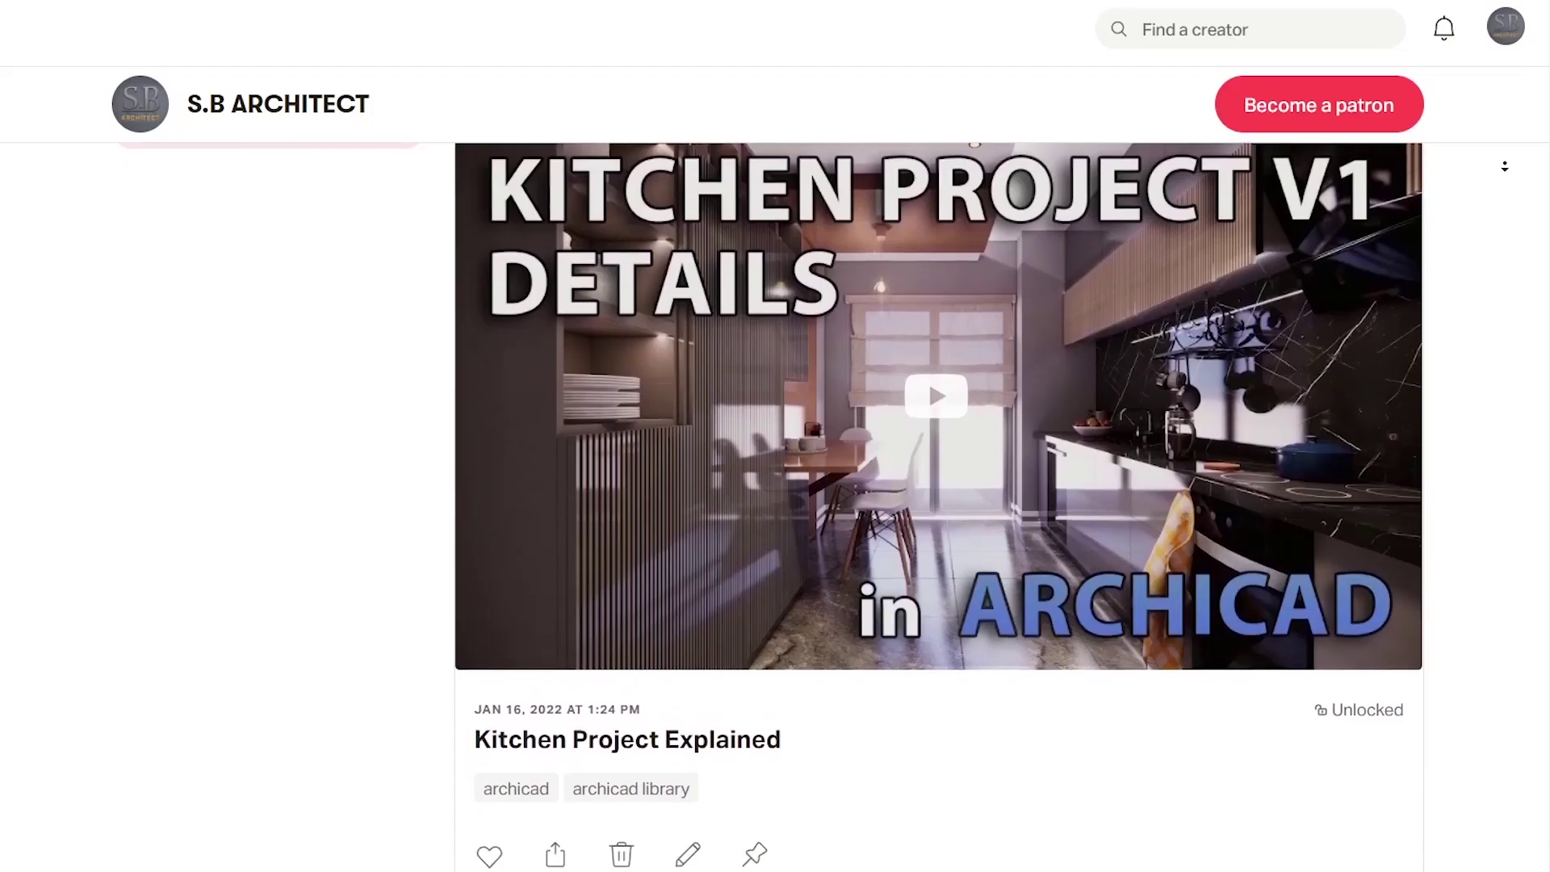
scroll(1500, 194, "down", 15)
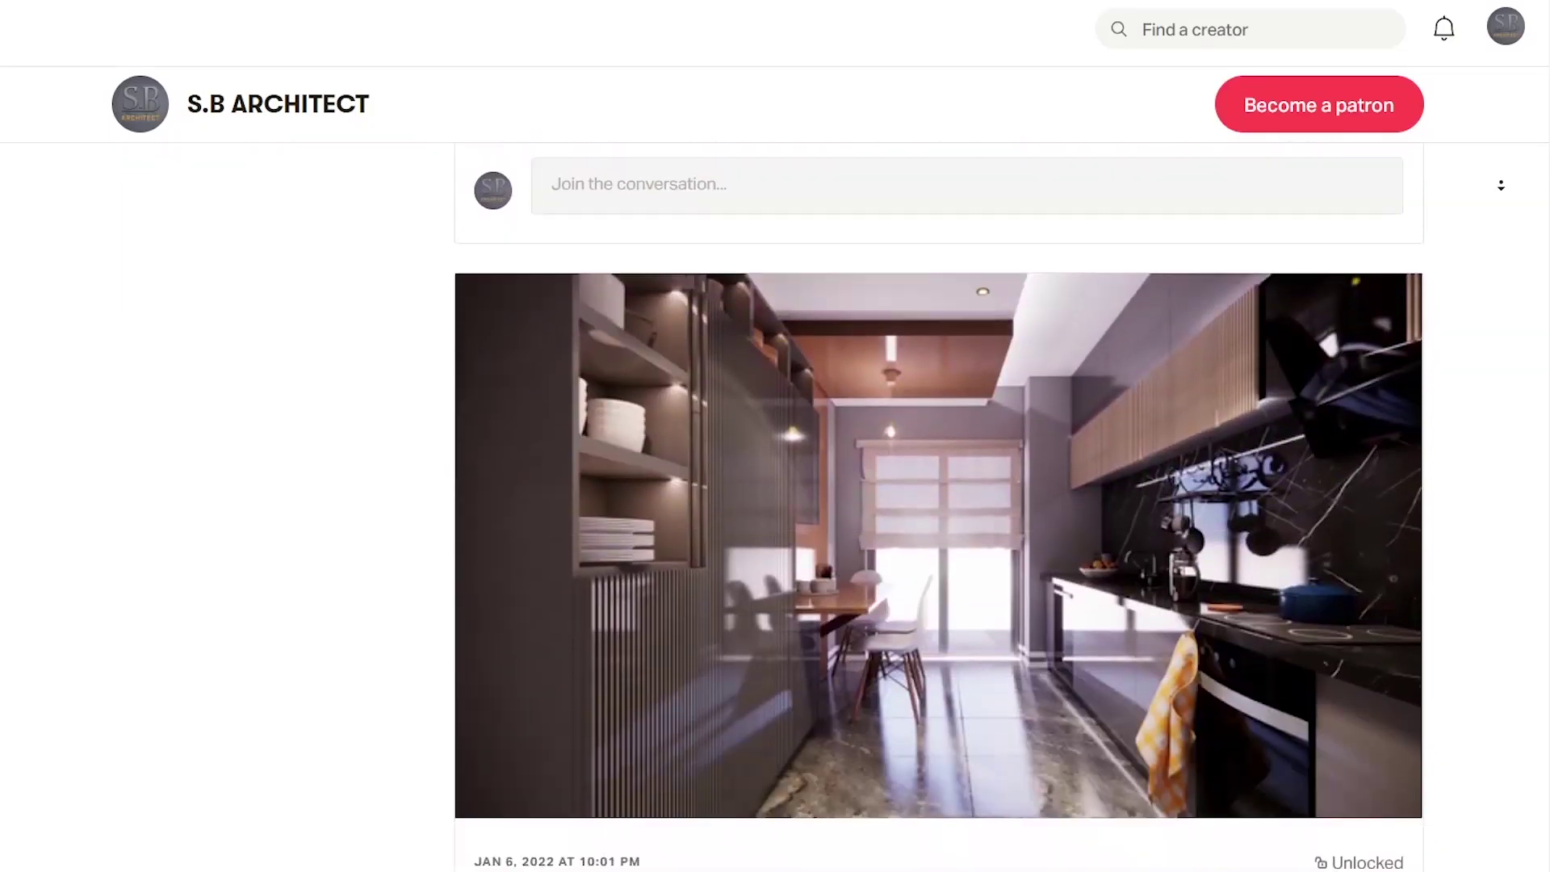
scroll(1500, 195, "down", 20)
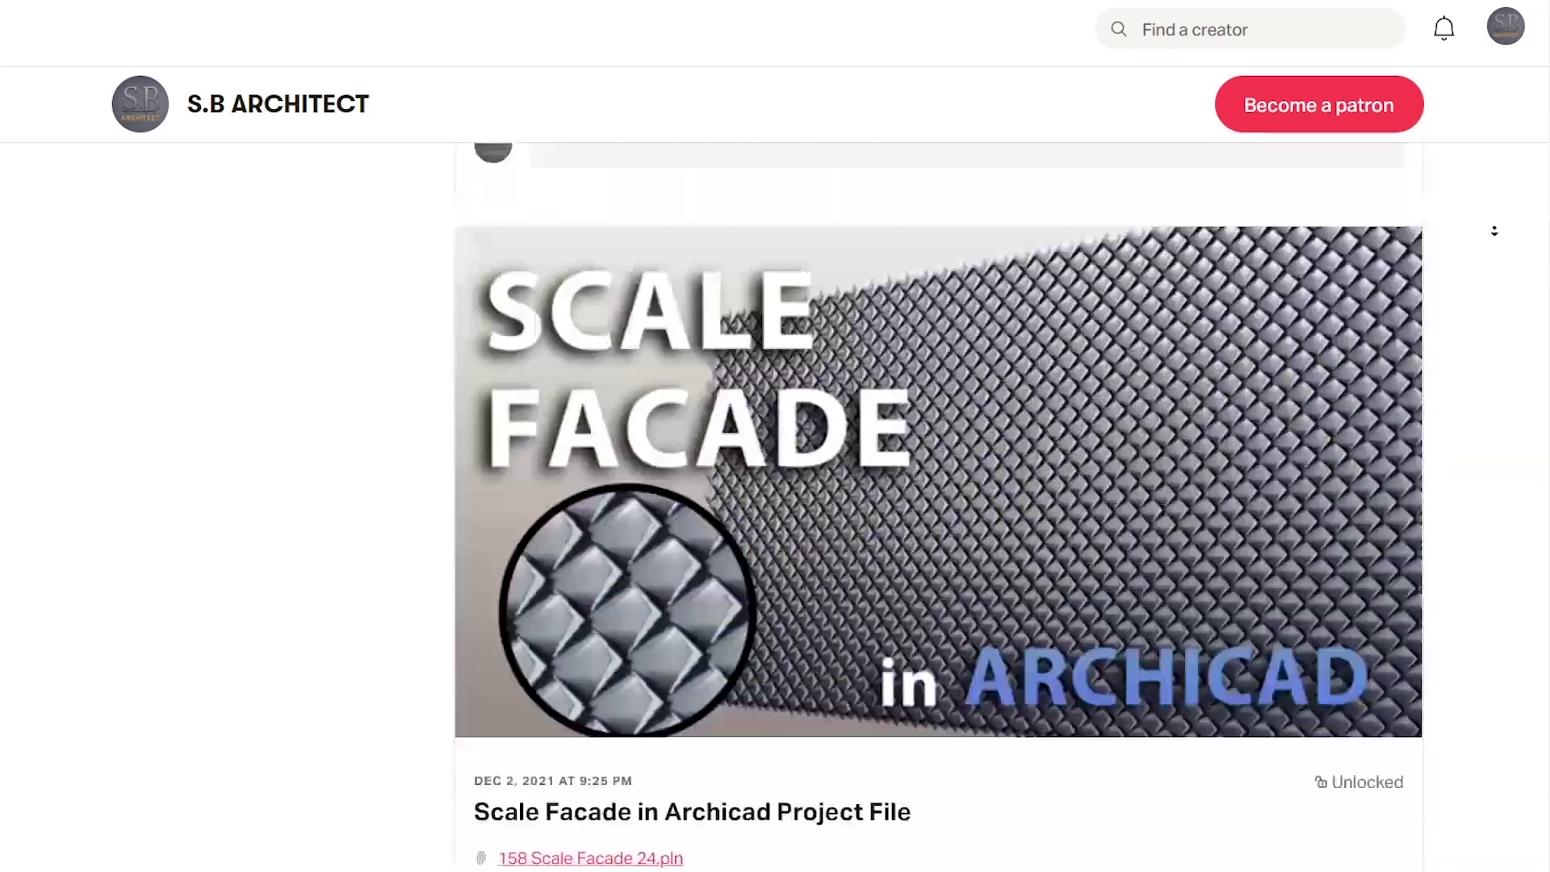
scroll(1492, 243, "down", 20)
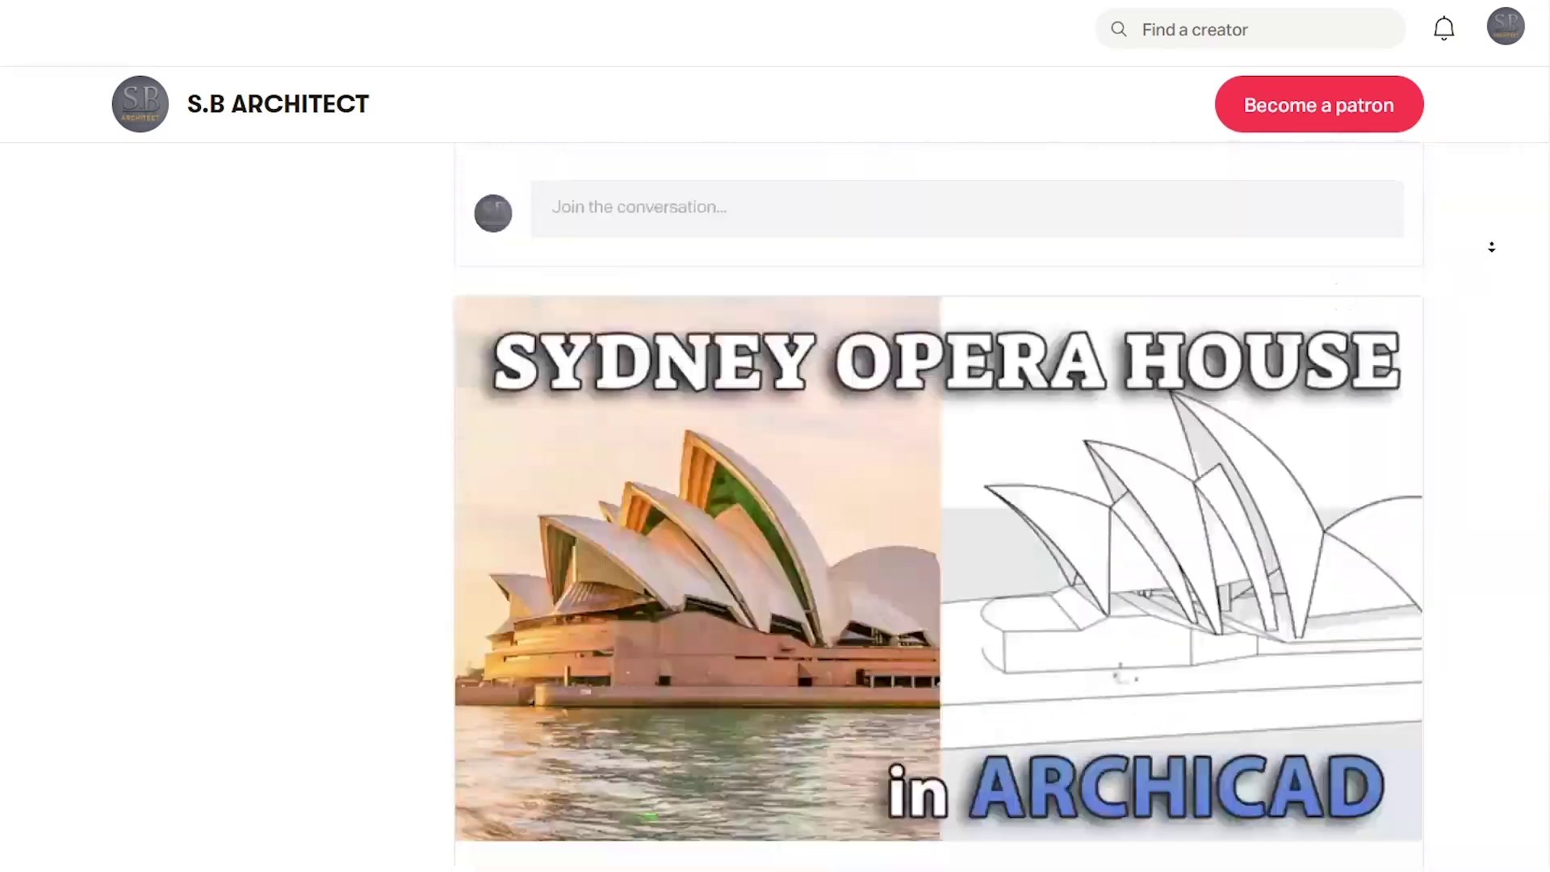
scroll(1492, 247, "down", 5)
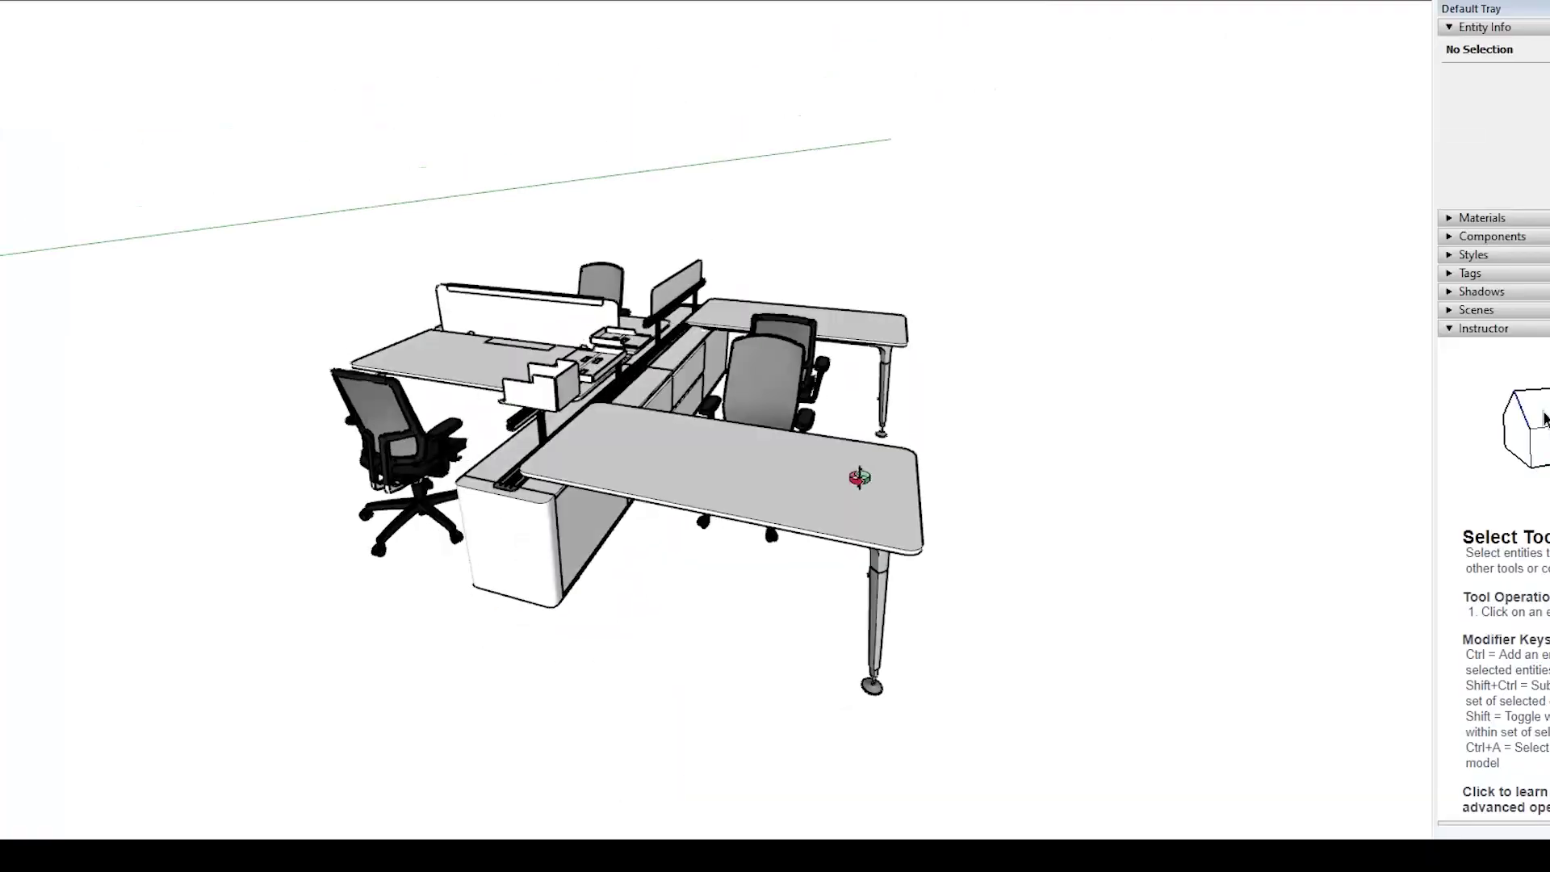
mouse_move(860, 477)
middle_mouse_down()
mouse_move(1014, 343)
mouse_move(695, 329)
mouse_move(419, 343)
middle_mouse_up()
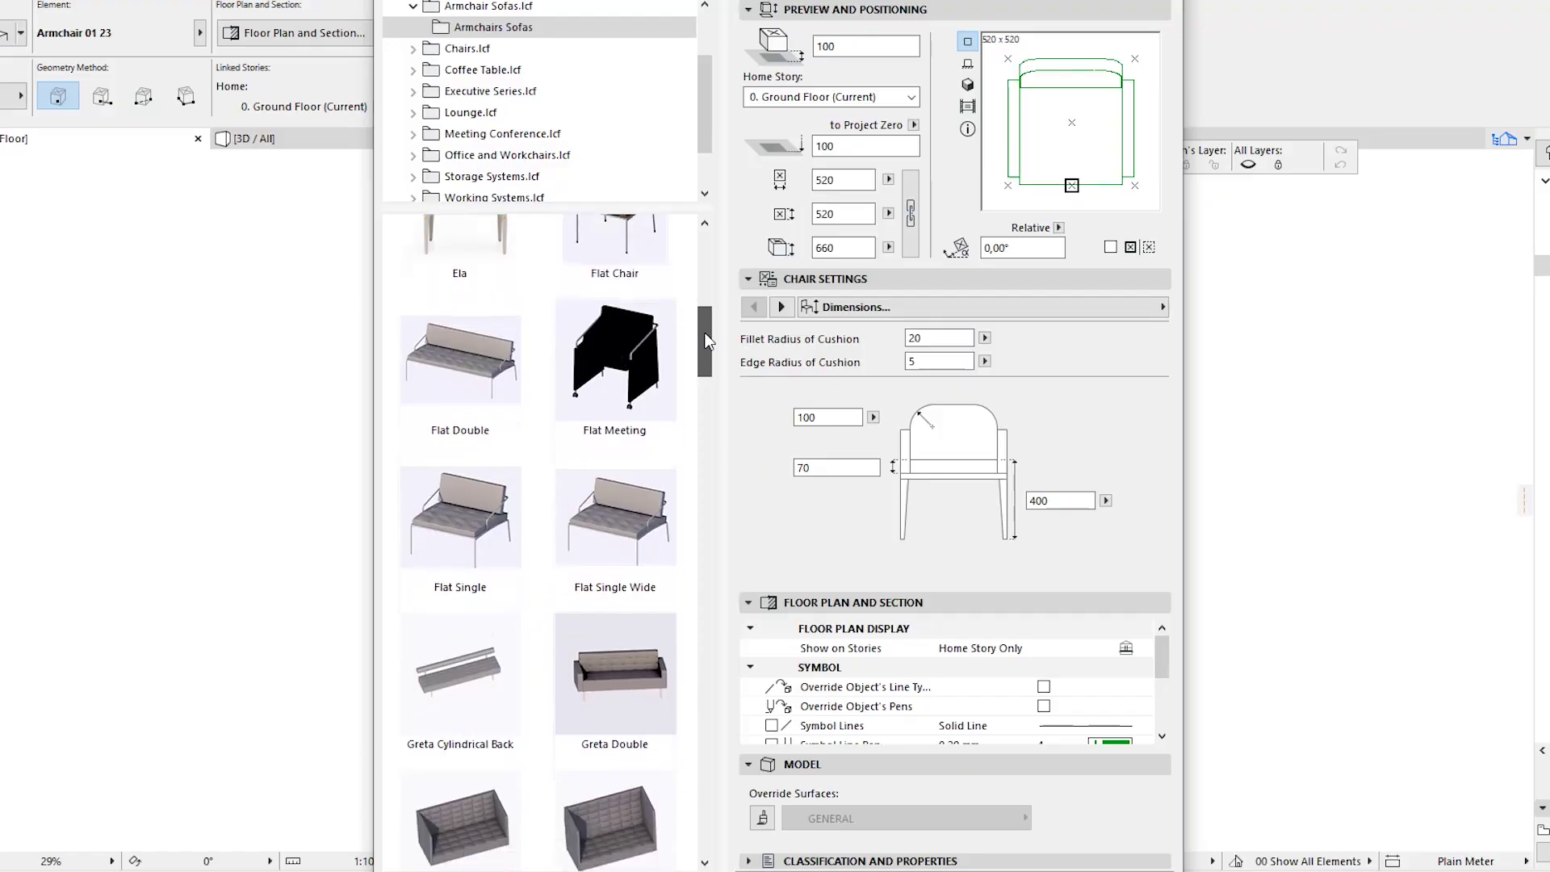
left_click_drag(704, 332, 628, 843)
double_click(467, 49)
left_click(467, 69)
left_click_drag(705, 257, 652, 575)
left_click_drag(704, 283, 693, 438)
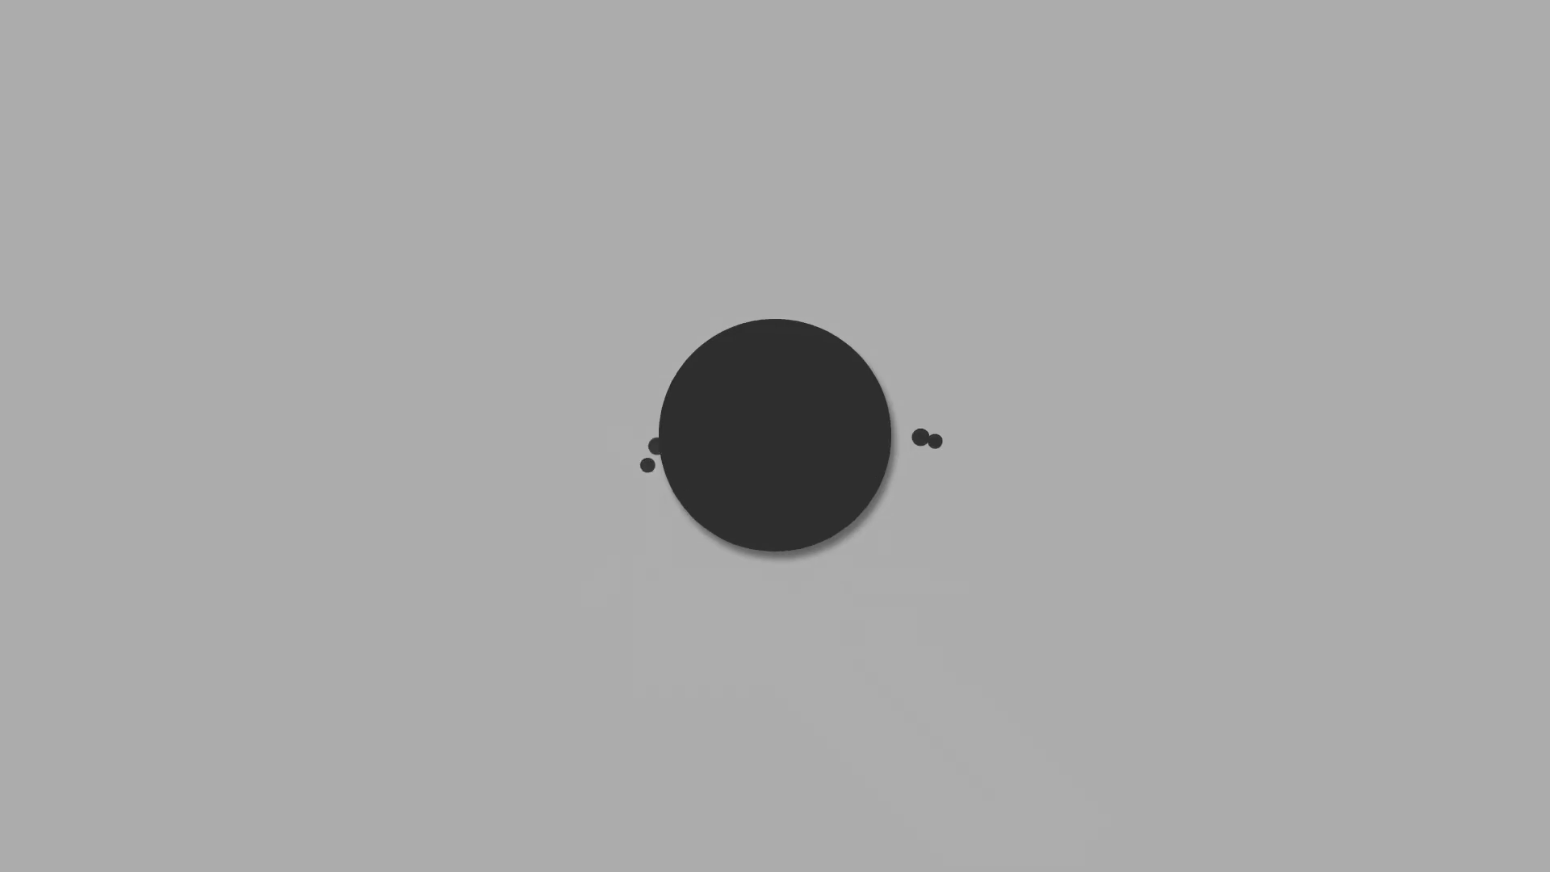